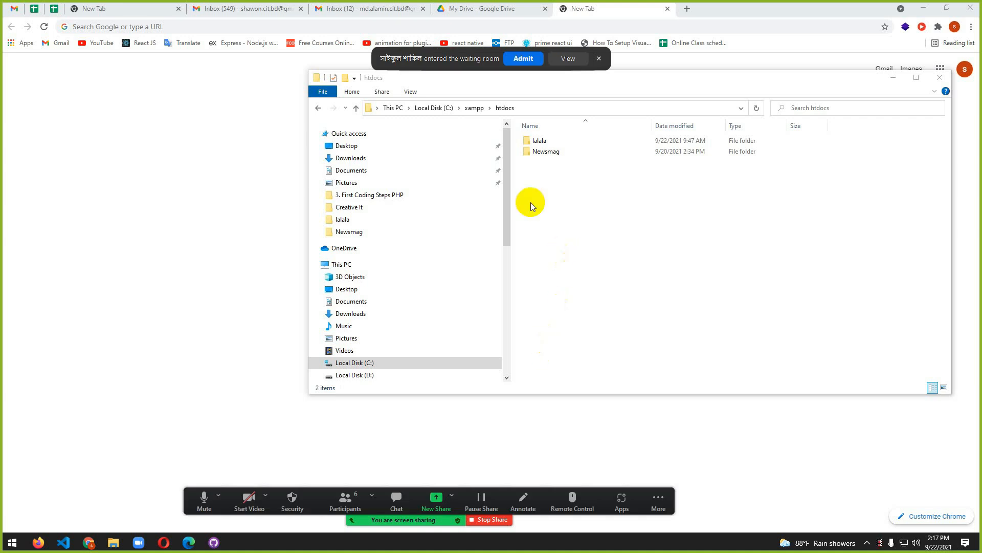
- Admit the waiting meeting participant and look inside the lalala folder in htdocs, returning to htdocs with Newsmag selected
left_click(524, 59)
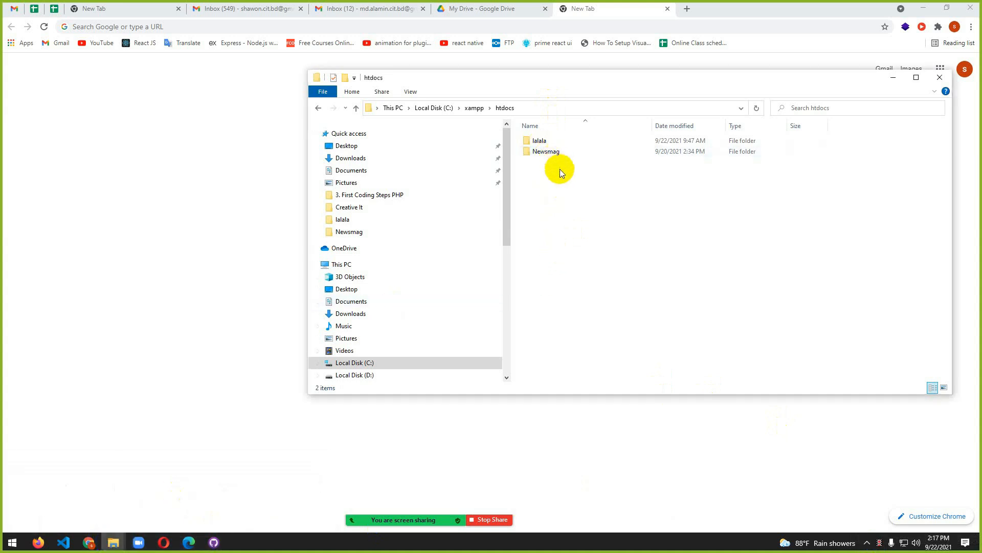
double_click(543, 142)
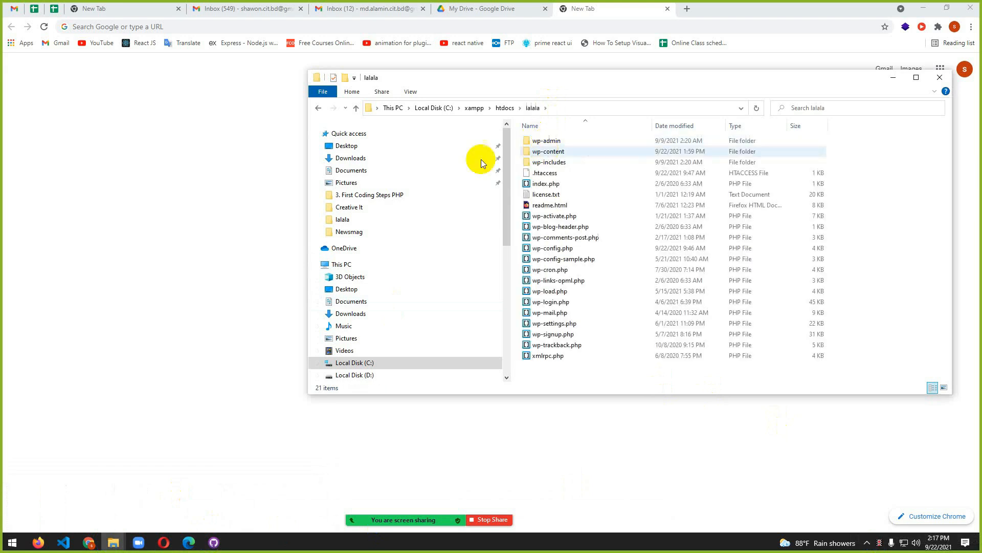
left_click(356, 108)
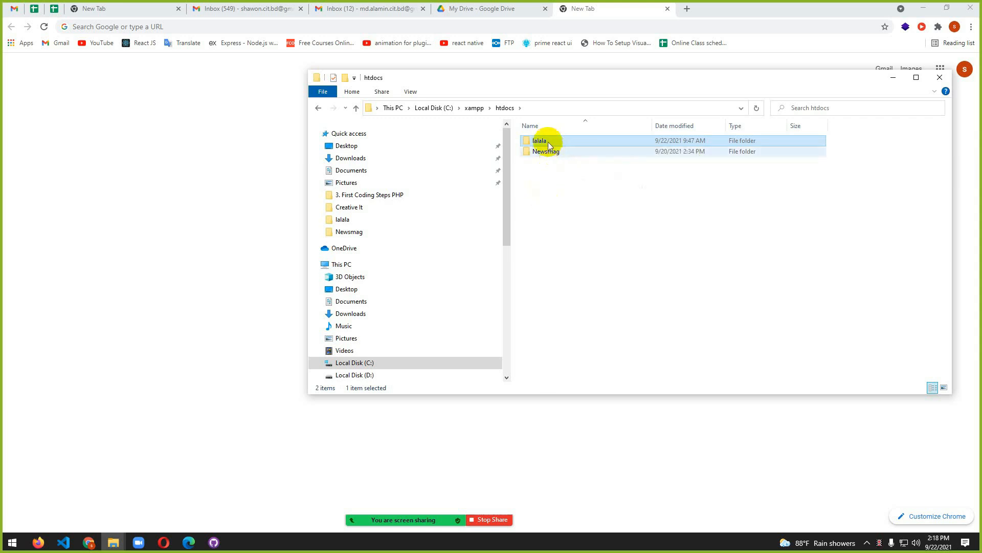
mouse_move(548, 142)
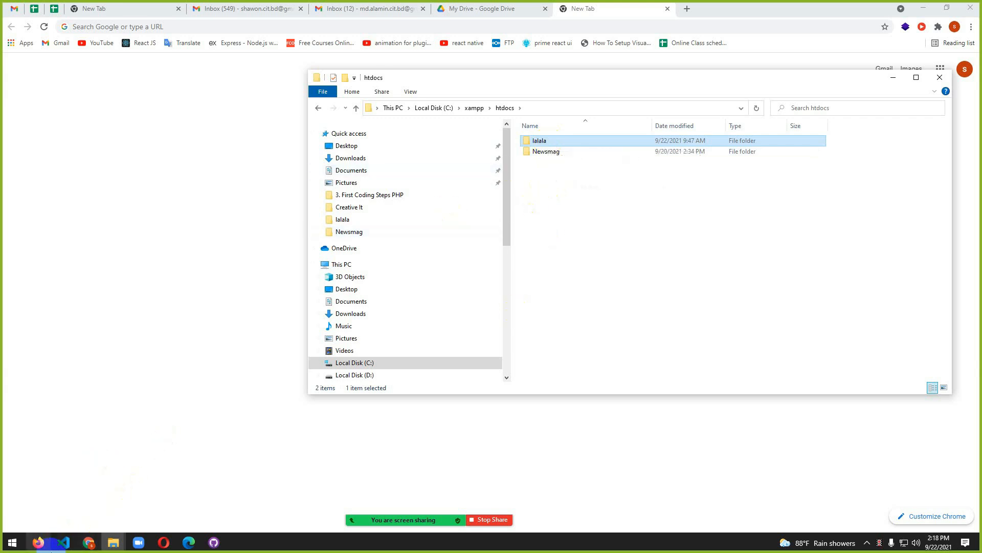
left_click(579, 151)
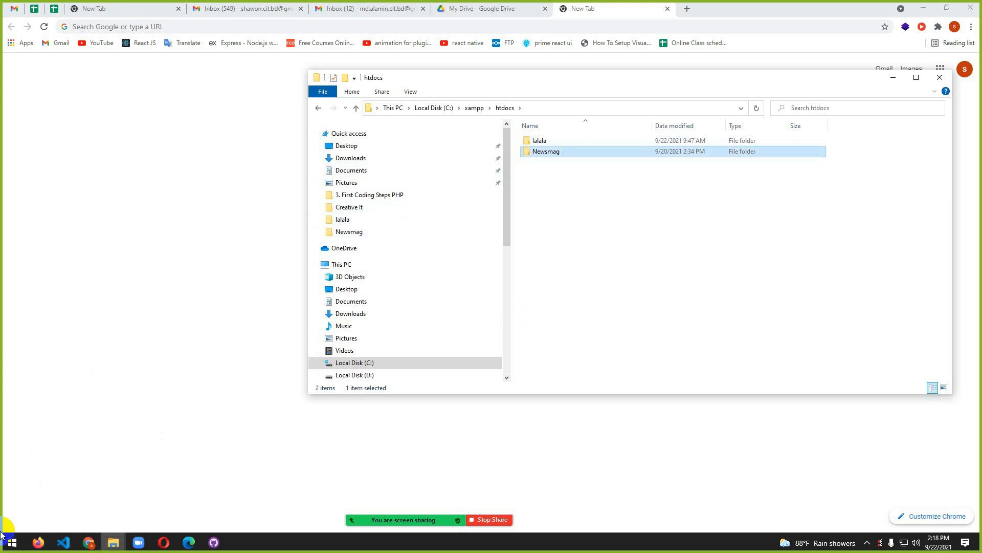
- Switch to Firefox, close the Essential Addons page and try to open localhost/Newsmag/wp-admin/ in a new tab
left_click(40, 544)
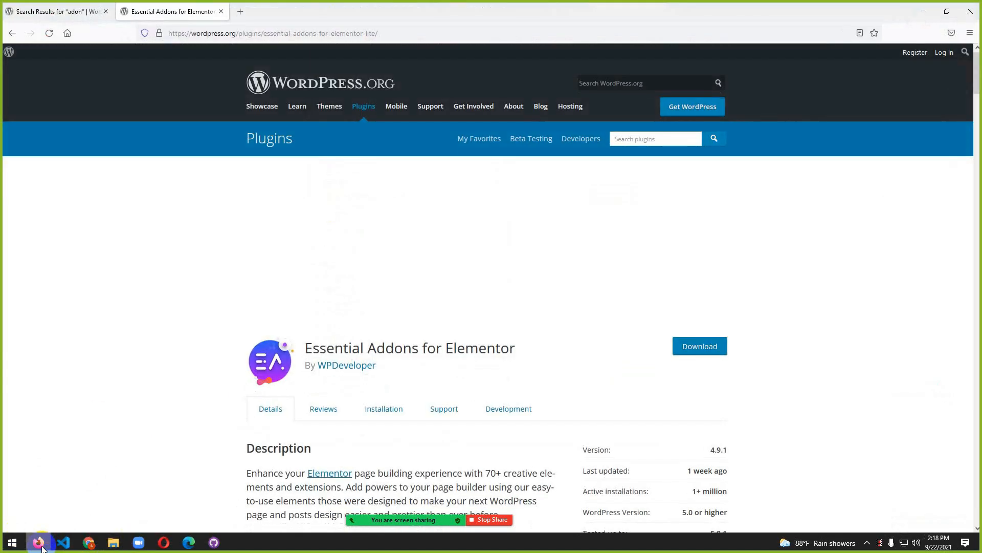
left_click(221, 13)
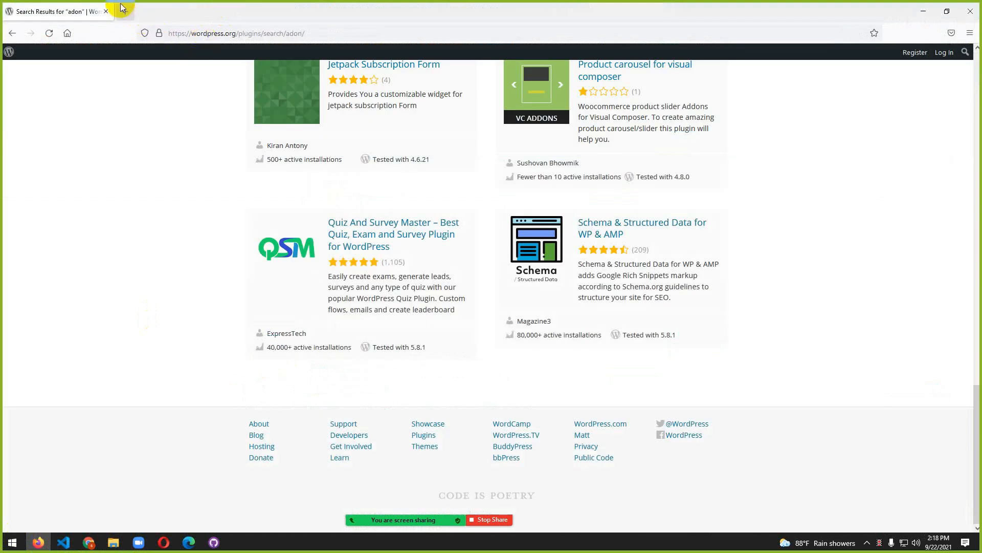
left_click(128, 10)
left_click(193, 34)
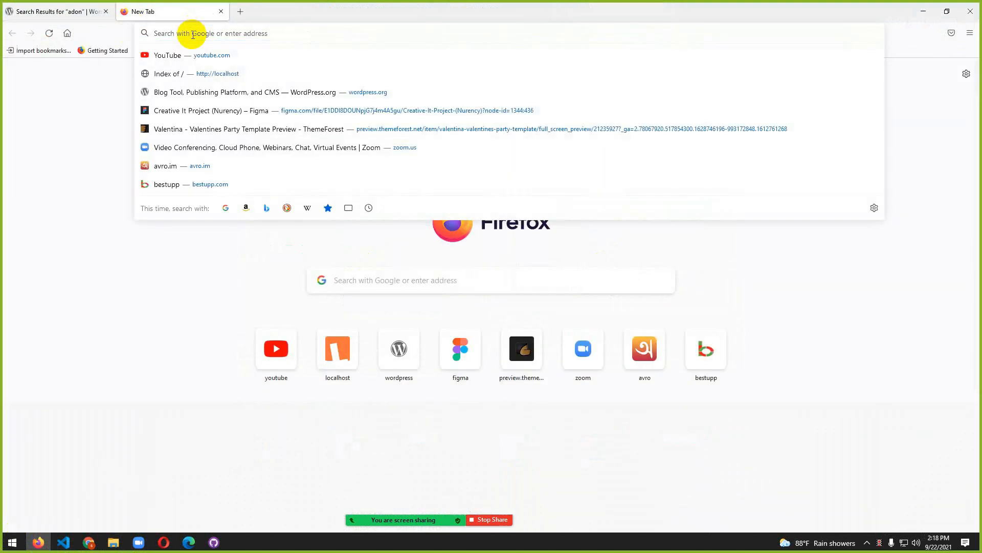
type("localhost/")
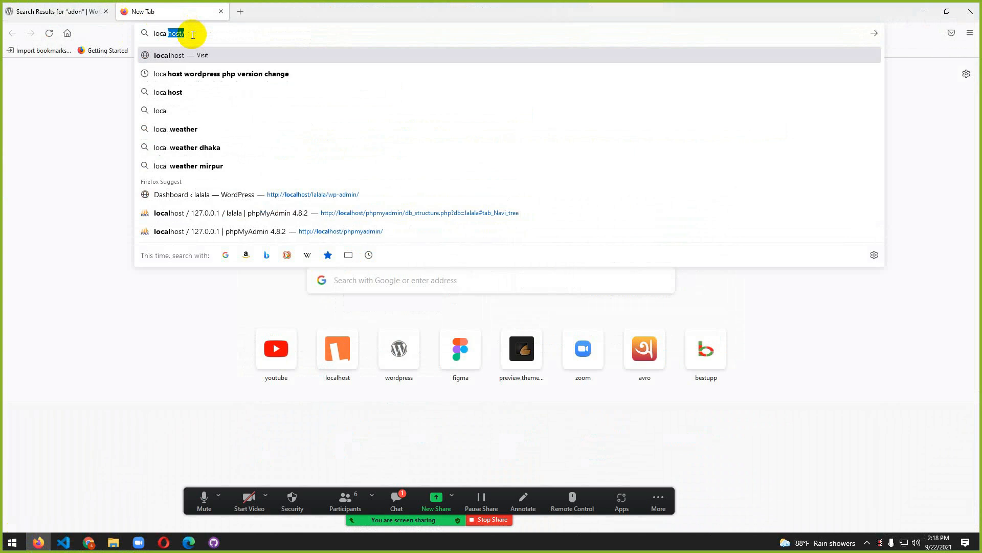
key("Right")
type("news")
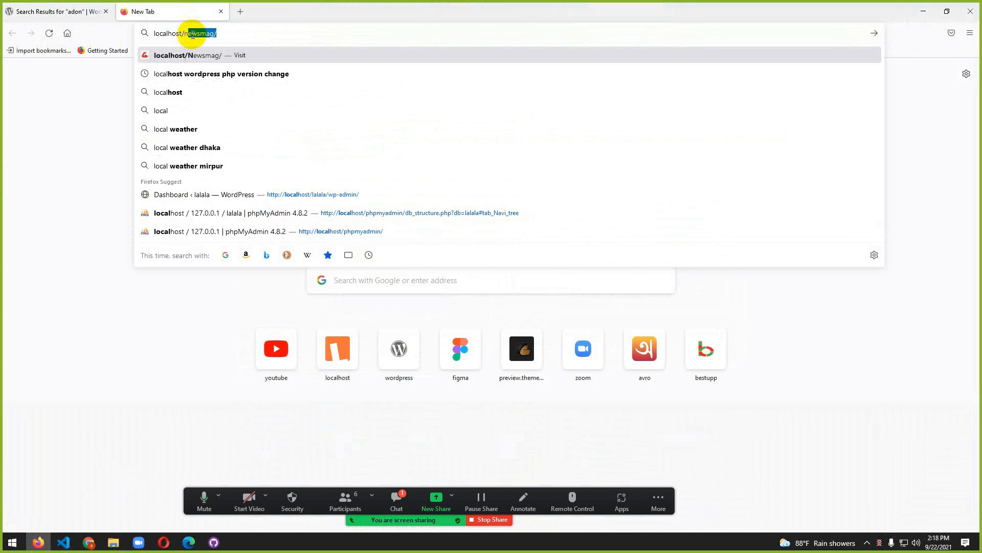
type("mag")
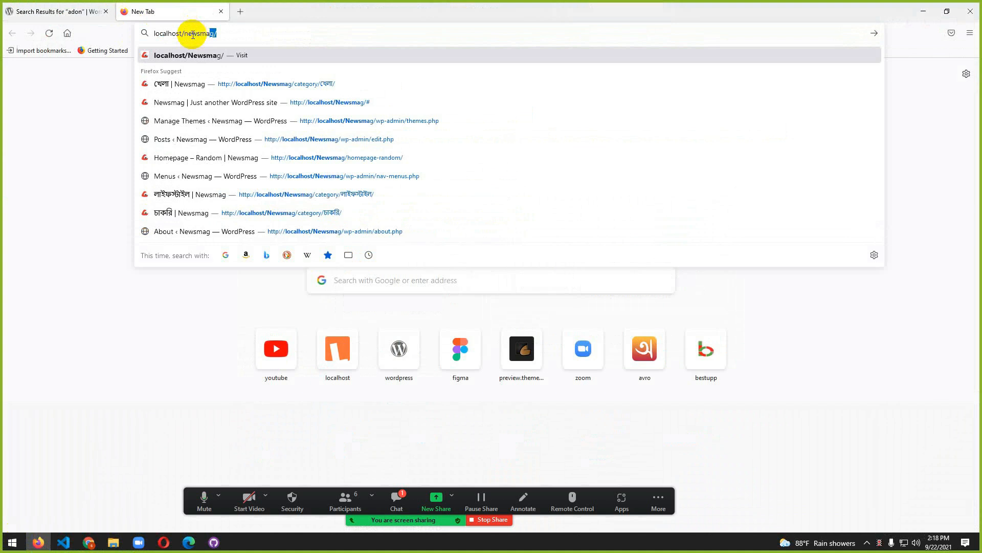
type("/wp-admin/")
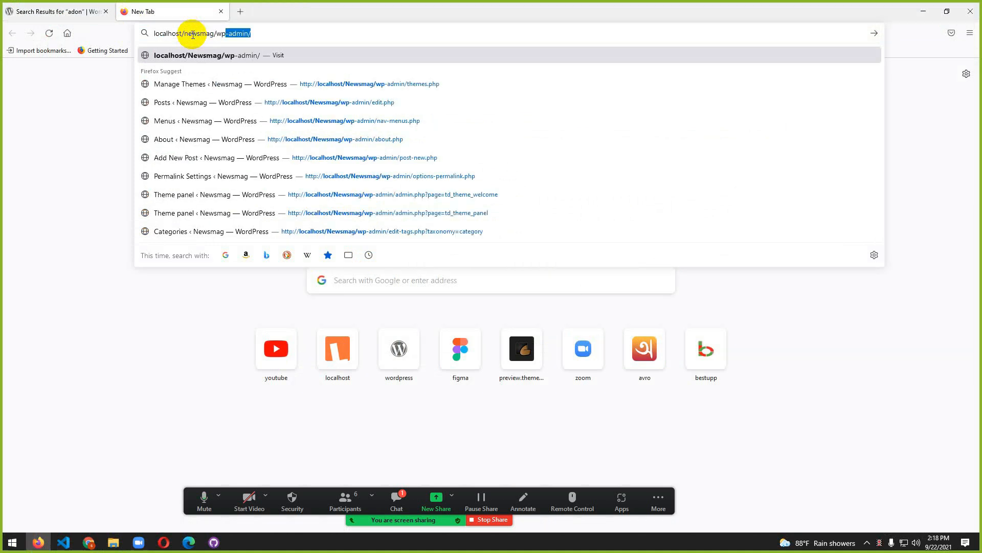
key("Return")
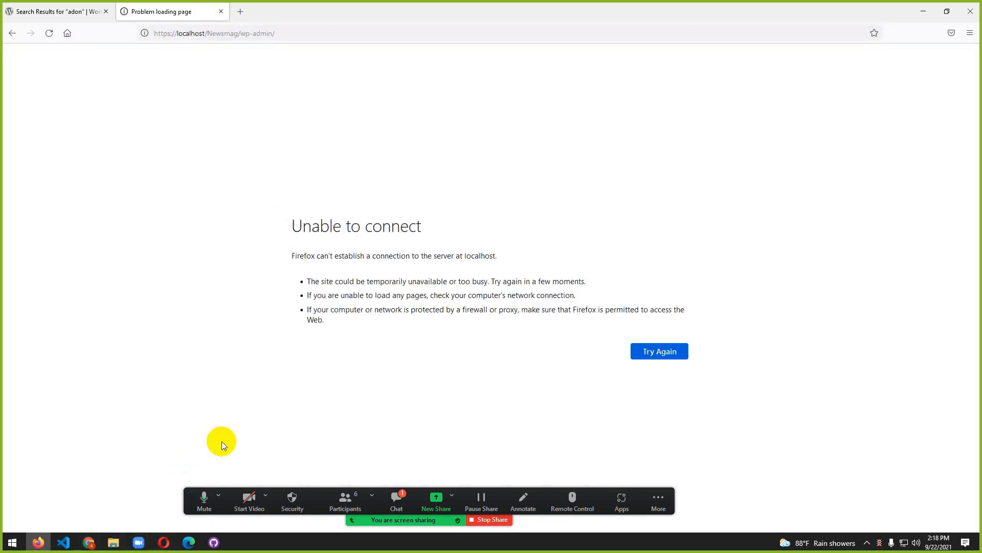
- Open the XAMPP Control Panel and start the Apache and MySQL modules
key("super")
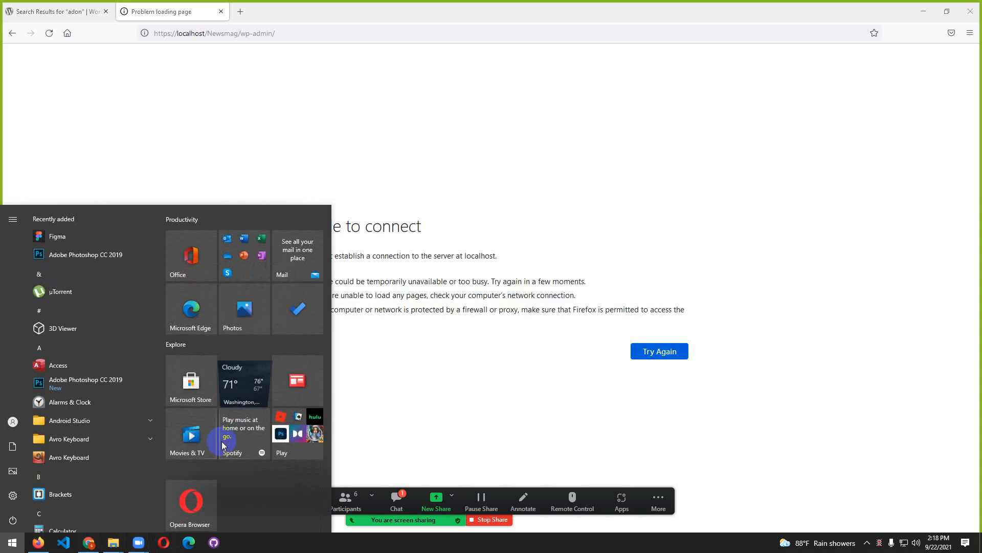
type("xampp")
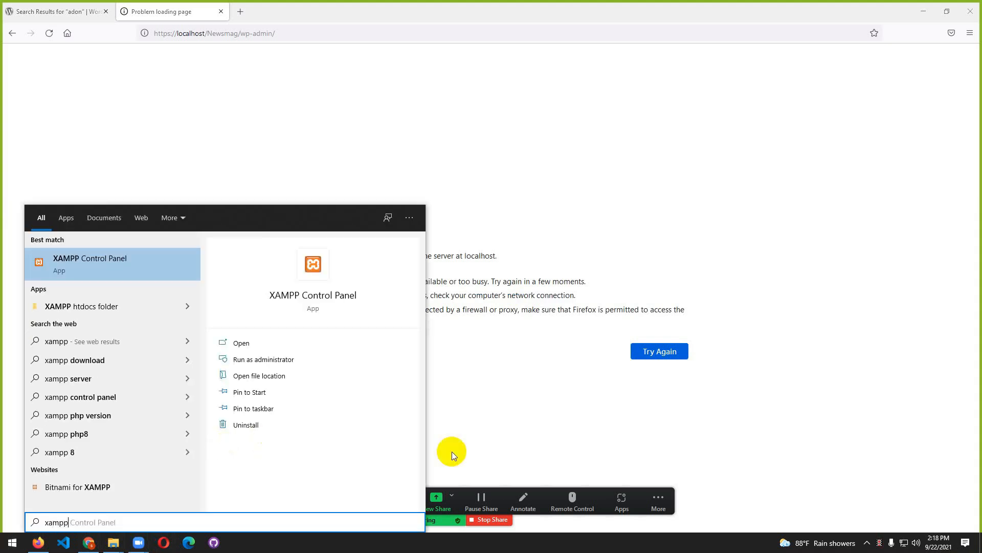
key("Return")
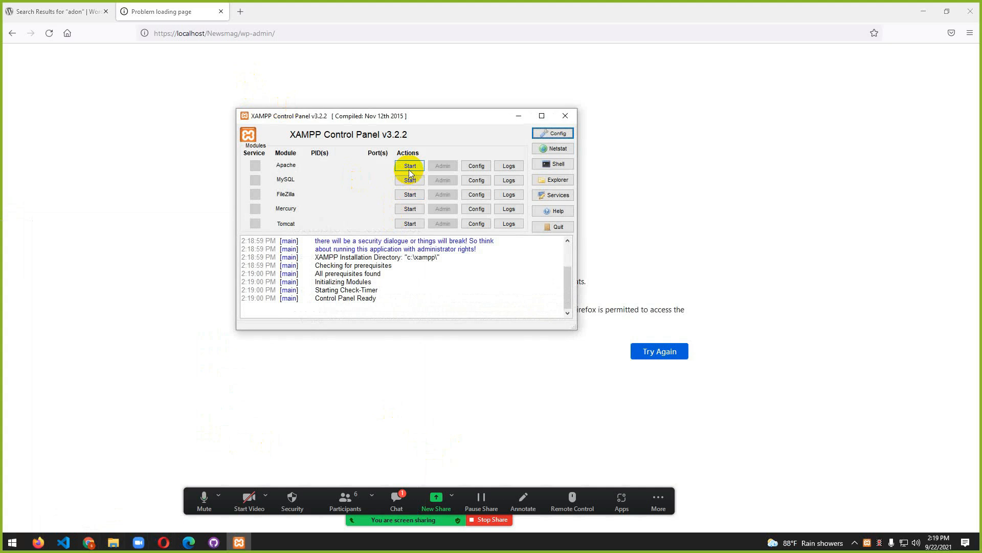
left_click(409, 169)
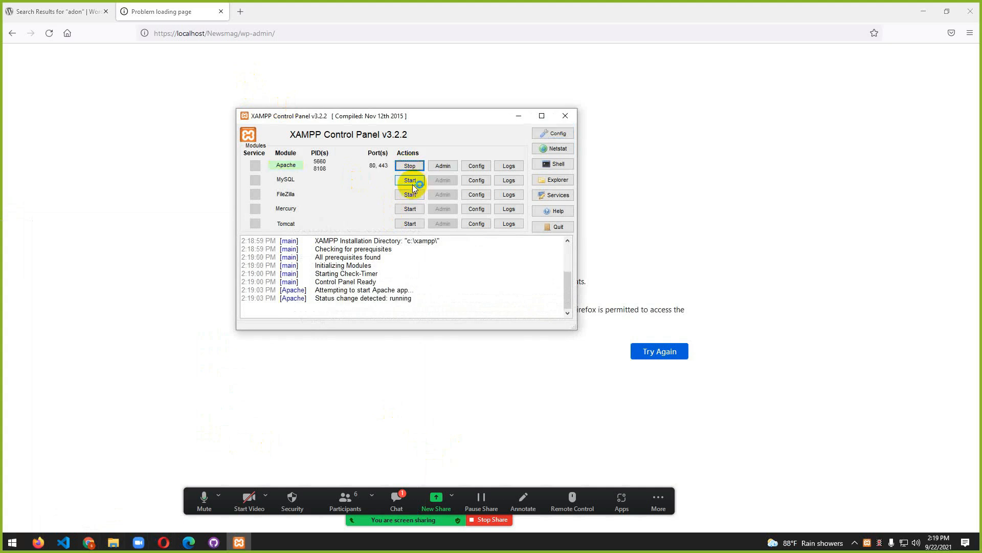
left_click(411, 182)
- Check the latest messages in the meeting chat, close it and minimize the XAMPP Control Panel
left_click(397, 499)
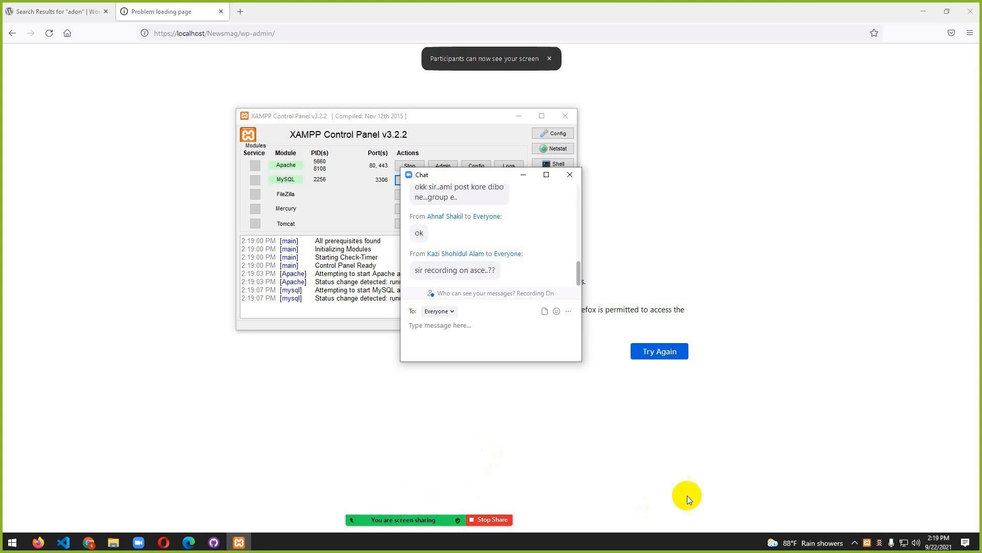
left_click(570, 175)
left_click(515, 117)
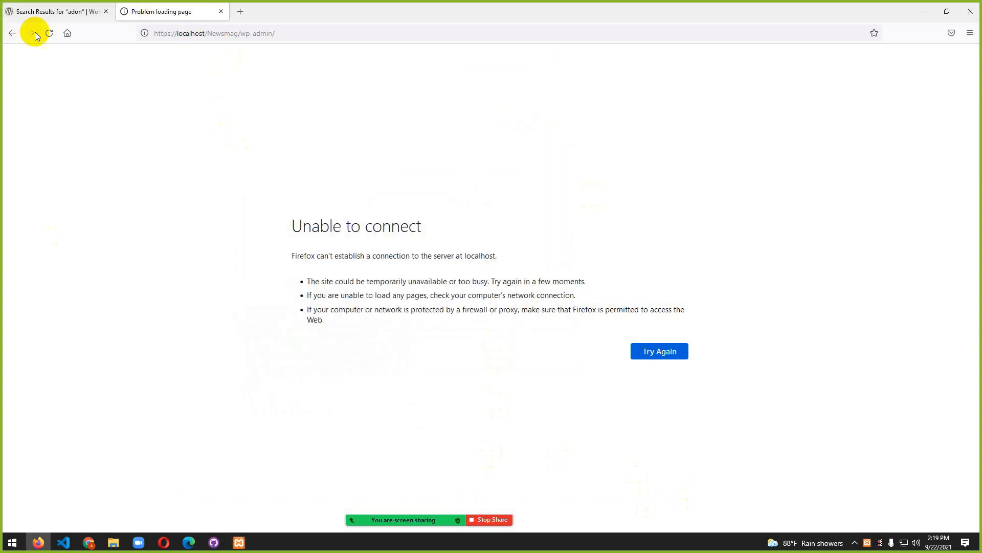
- Reload the failed admin page, load localhost/Newsmag/wp-admin/ in a fresh tab instead and close the old tab
left_click(49, 34)
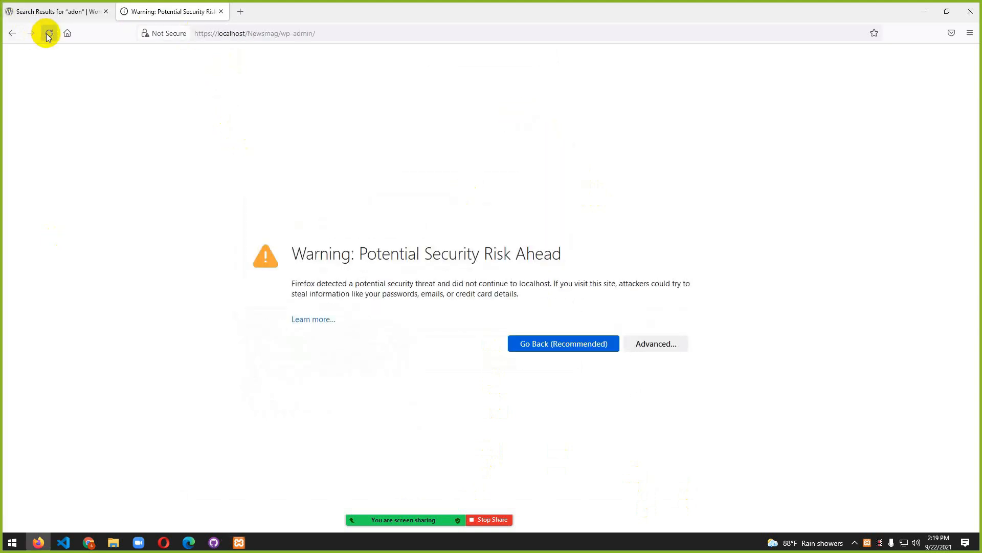
left_click(241, 13)
left_click(211, 29)
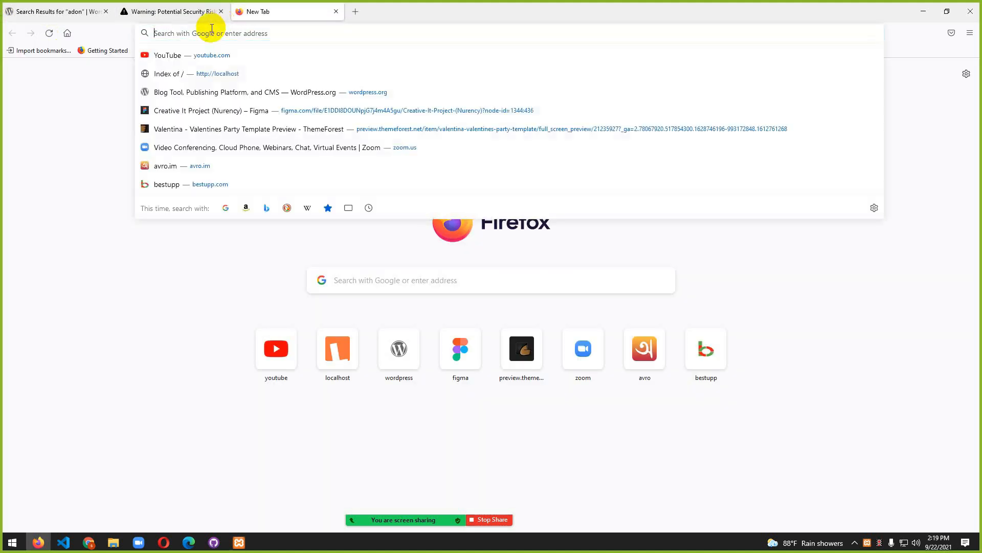
type("loacal")
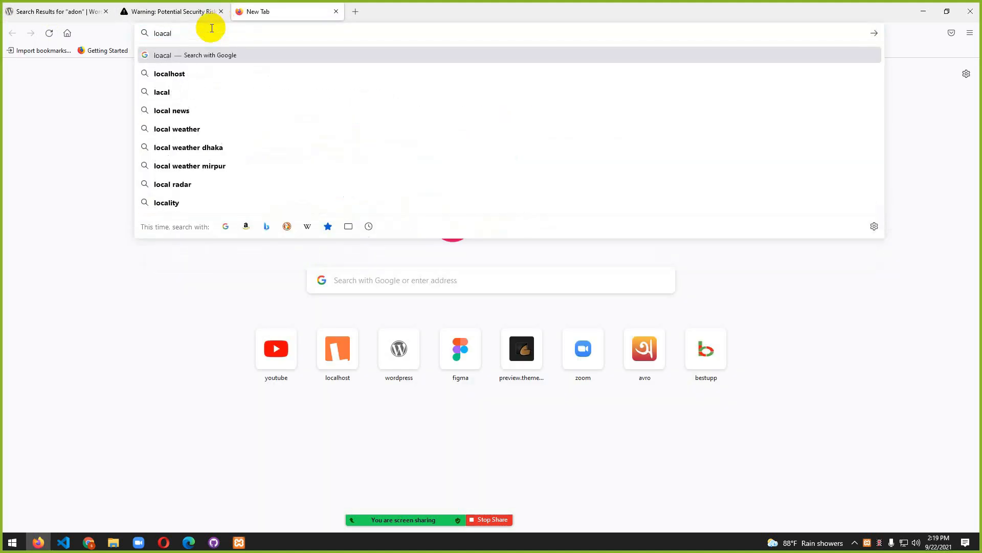
key("Down")
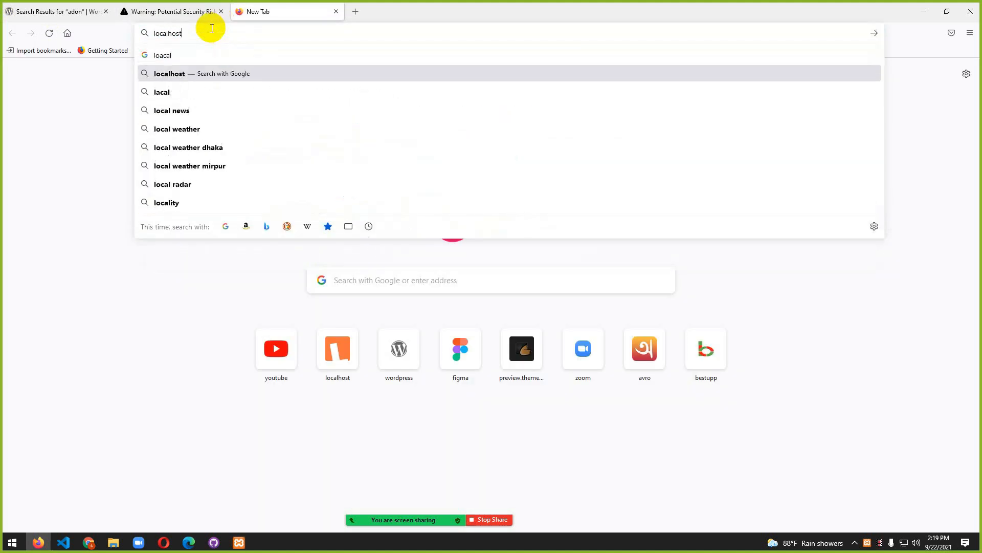
type("/")
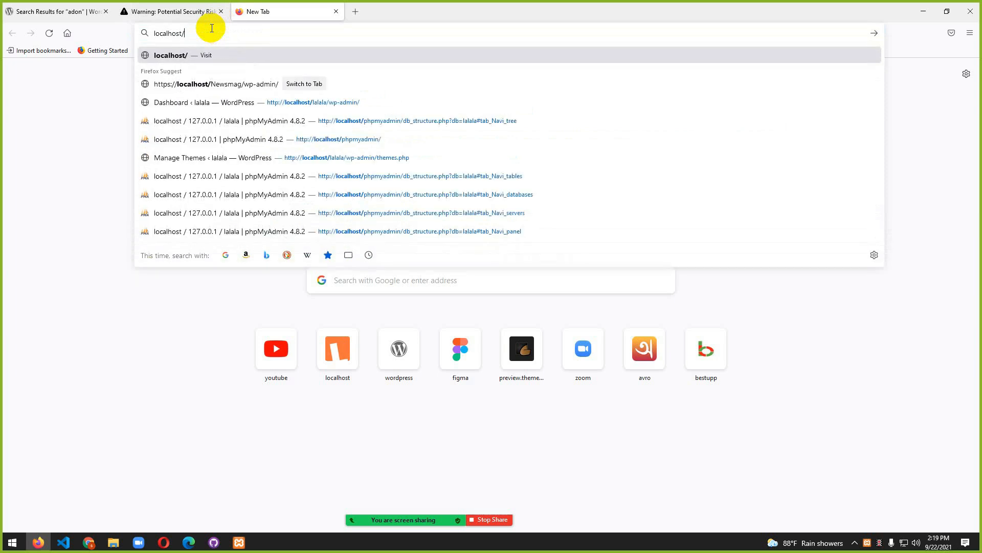
type("news")
key("Right")
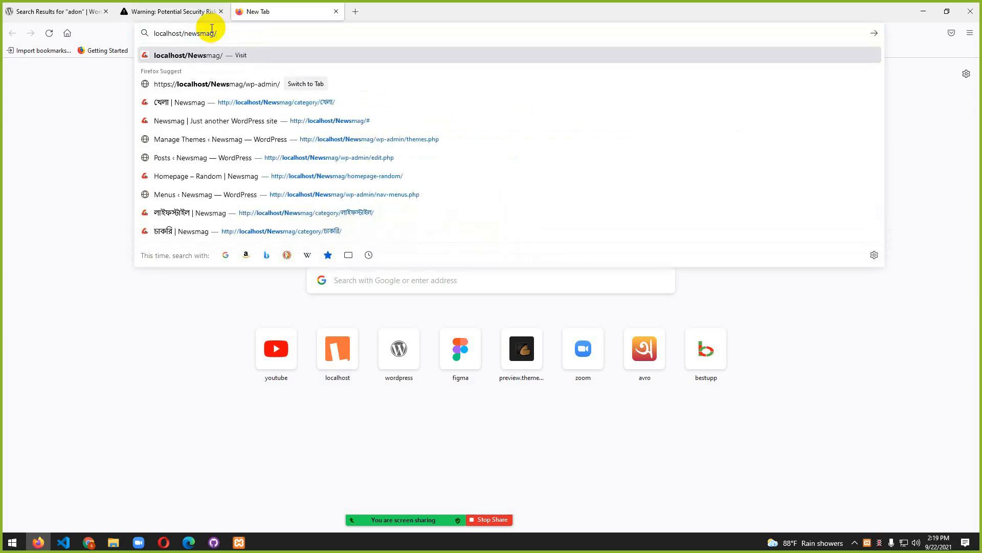
type("wp")
key("Return")
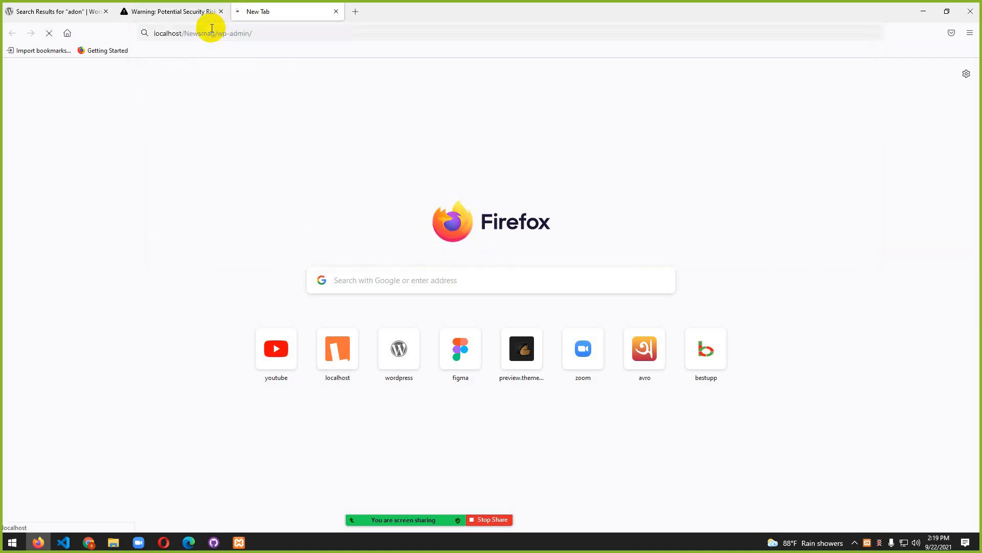
left_click(221, 11)
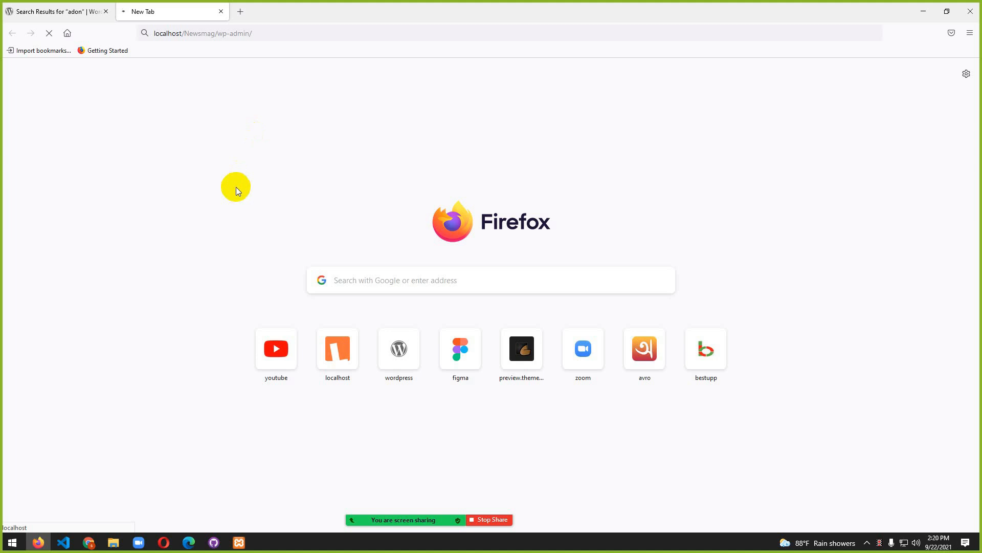
- Check the status of the Apache and MySQL modules in XAMPP and return to the login page
left_click(239, 542)
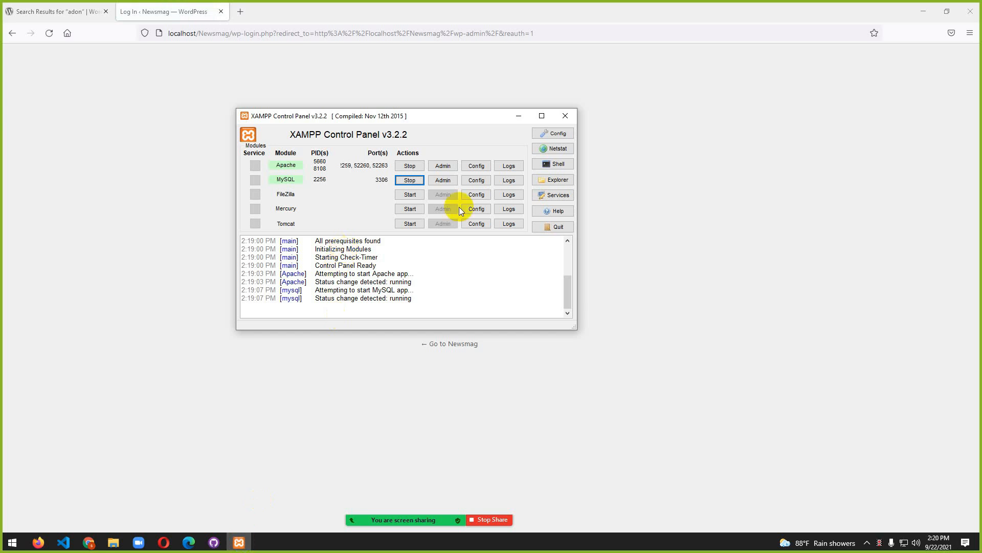
left_click(518, 116)
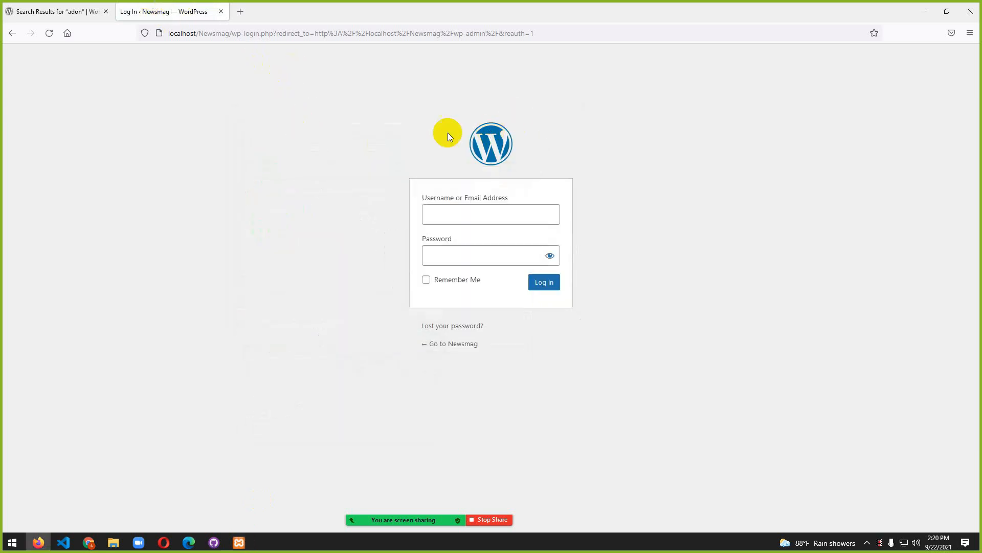
- Log in to the Newsmag WordPress dashboard with the saved username and the account password
left_click(479, 212)
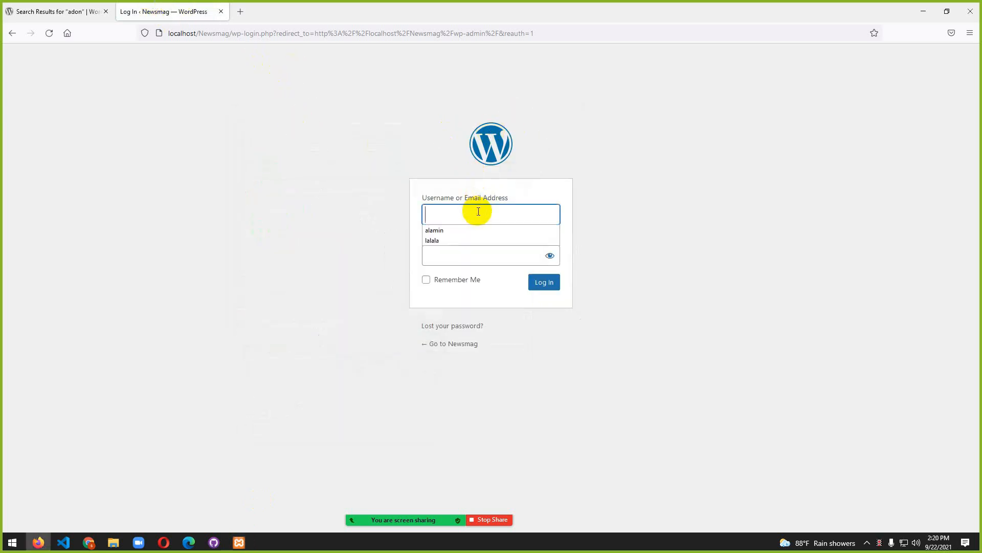
key("Down")
key("Return")
left_click(445, 257)
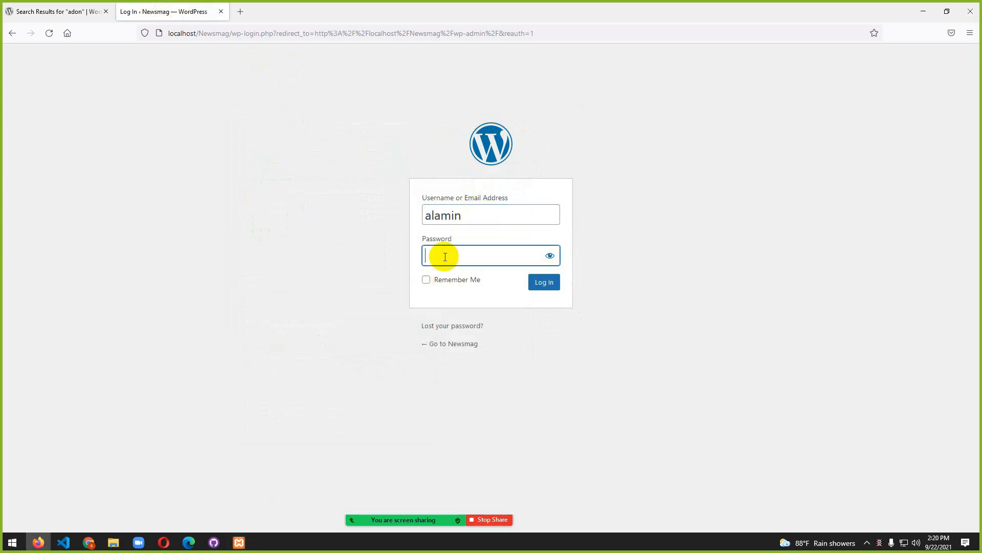
type("•••••")
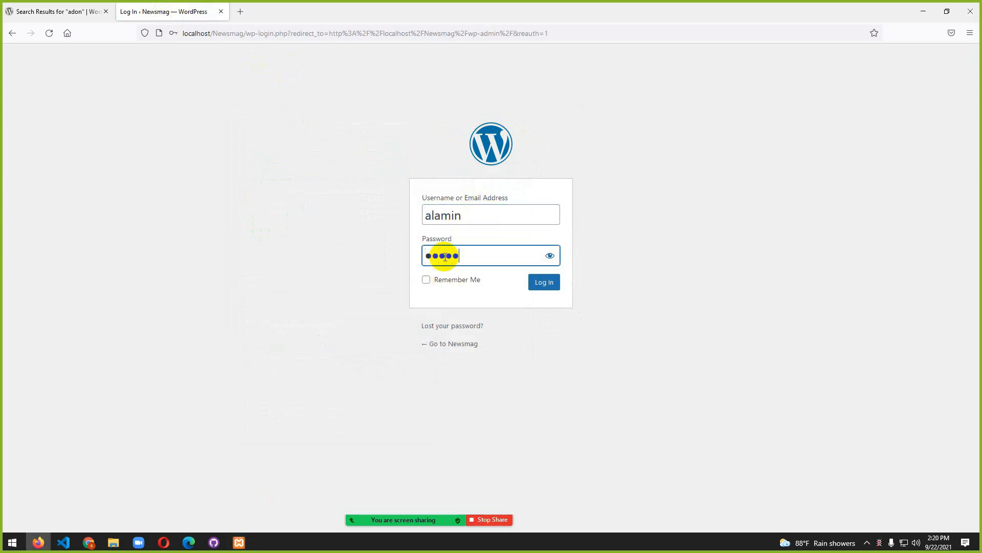
type("••••")
key("Return")
left_click(309, 162)
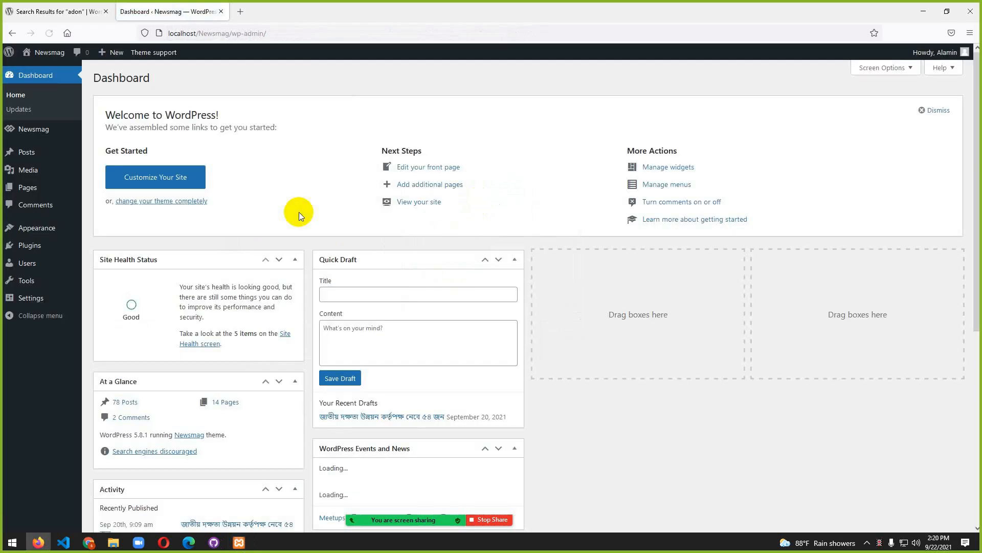
- Open the Newsmag site's front end in a new tab and look over its homepage
left_click(51, 151)
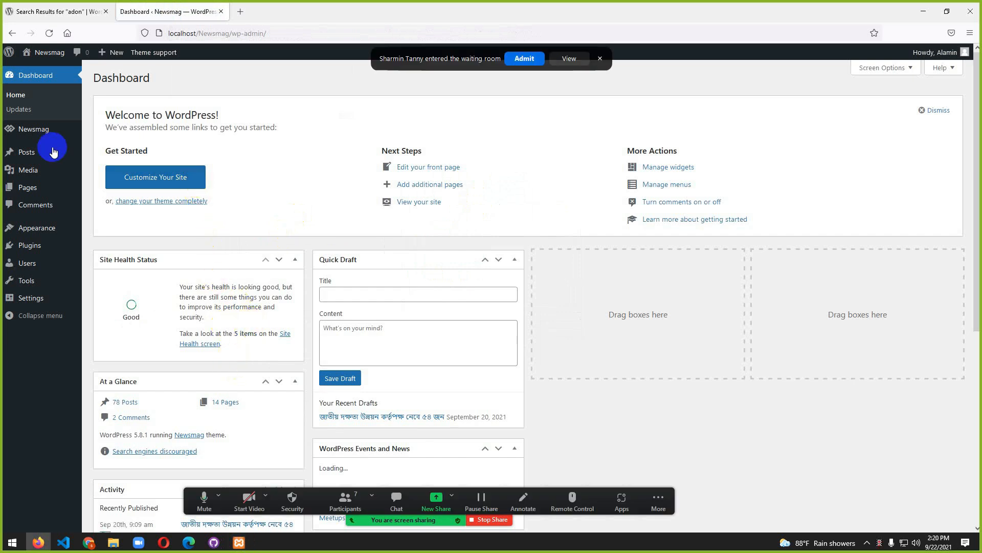
mouse_move(51, 53)
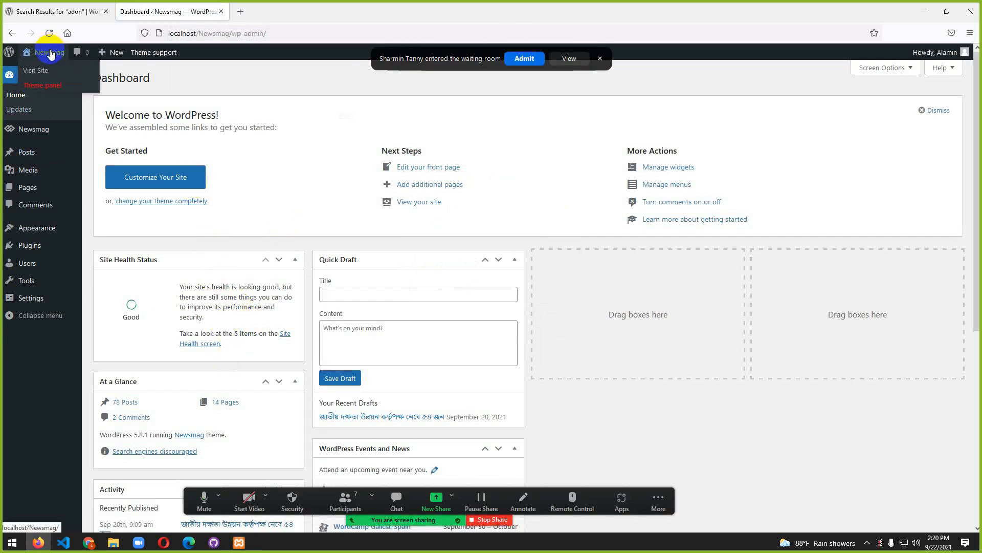
middle_click(37, 71)
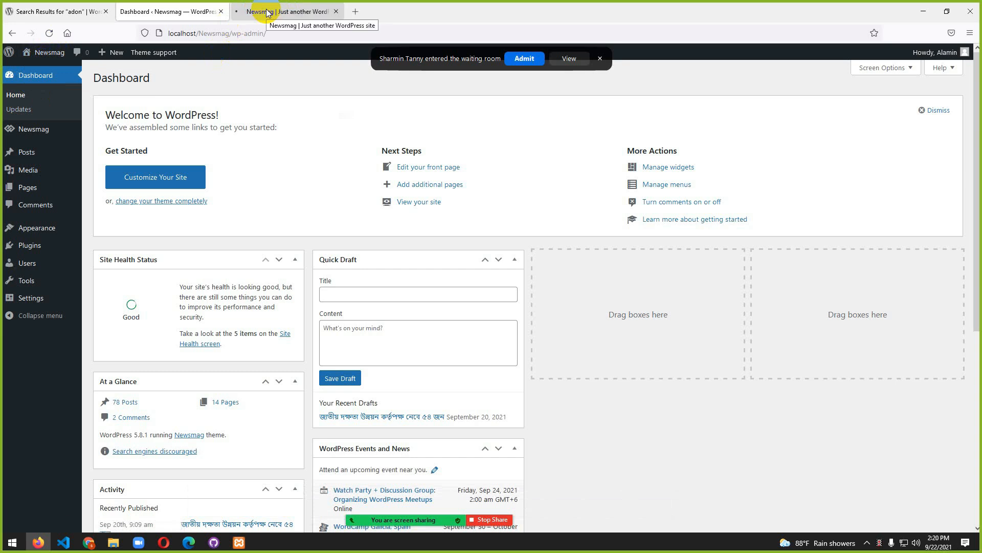
left_click(267, 13)
scroll(433, 351, "down", 2)
scroll(432, 351, "up", 2)
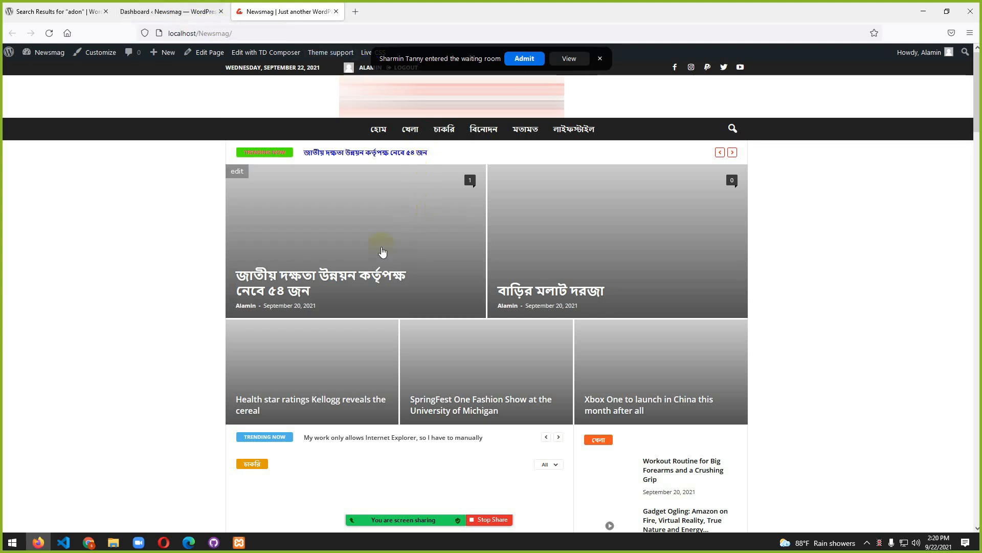
- Return to the dashboard, open the page for adding new plugins and admit the participant from the meeting's waiting room
left_click(182, 21)
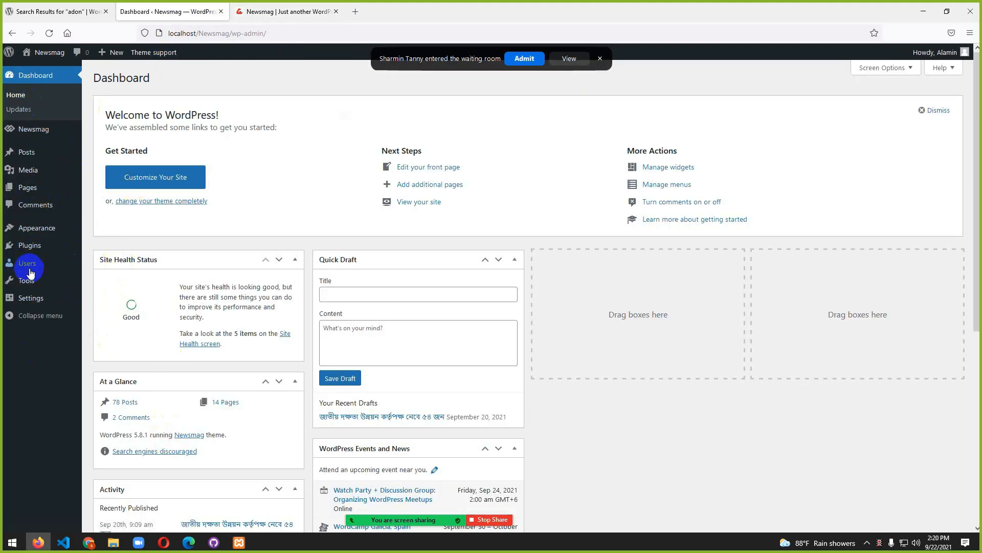
mouse_move(23, 252)
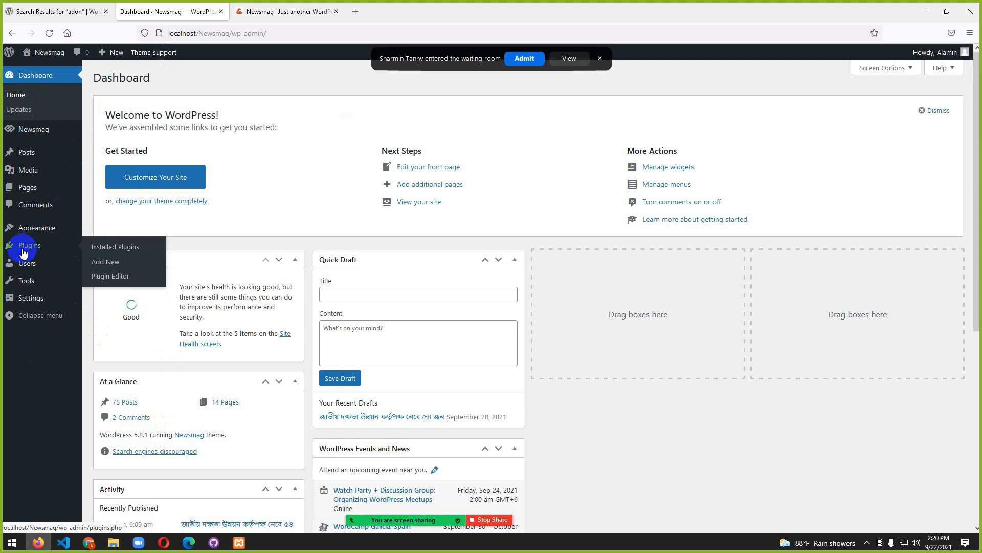
left_click(108, 265)
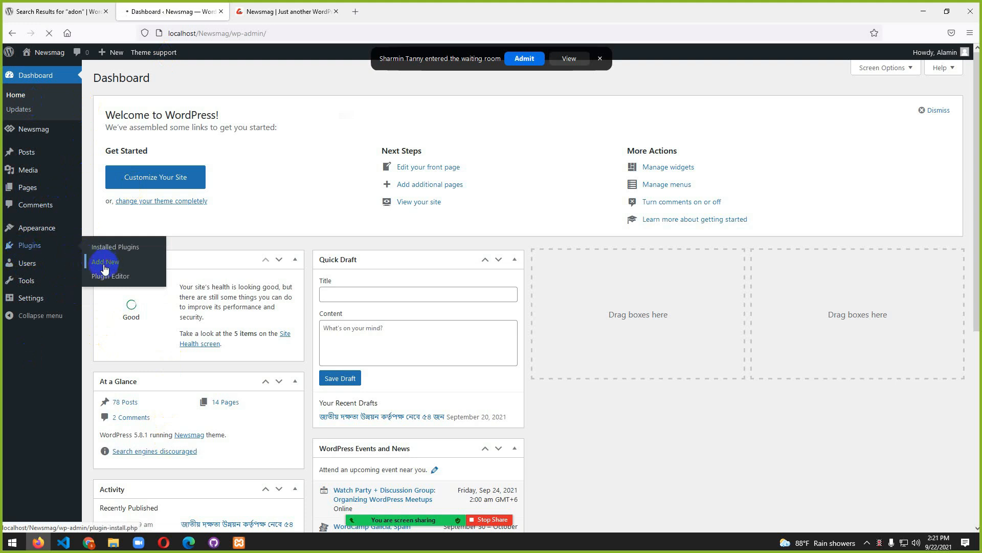
left_click(527, 59)
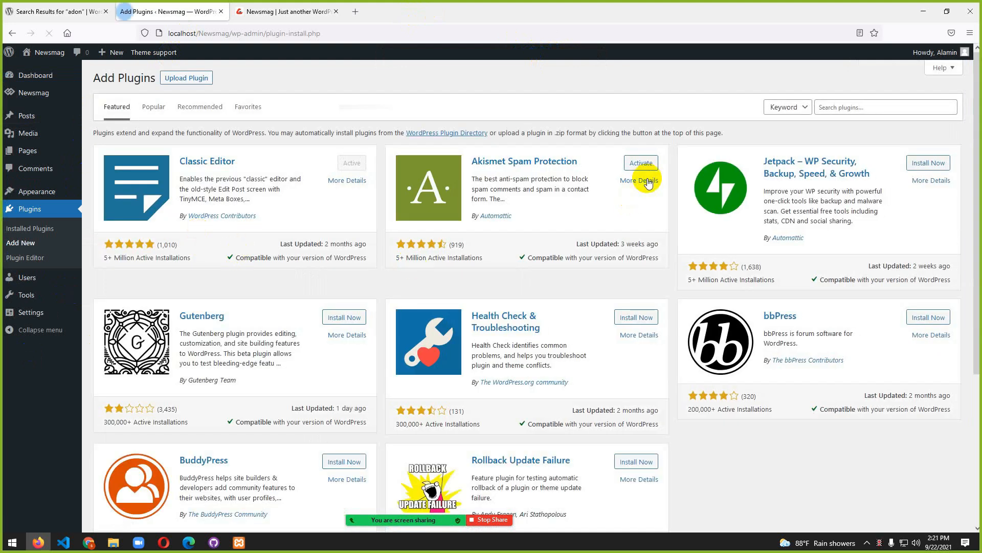
- Search the plugin directory for "wp reset", and install and activate "WP Reset – Most Advanced WordPress Reset Tool"
left_click(849, 107)
type("wp rese")
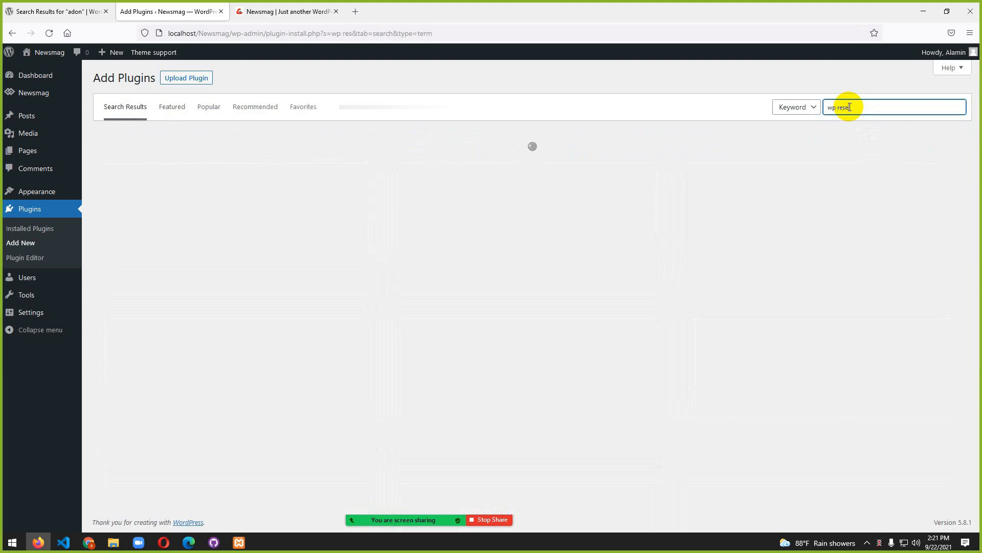
type("t")
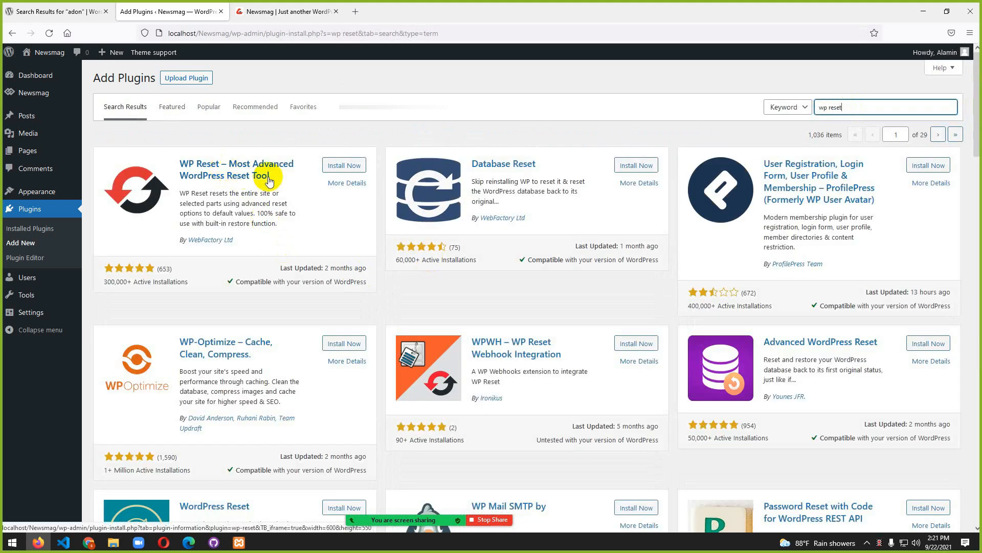
left_click(333, 166)
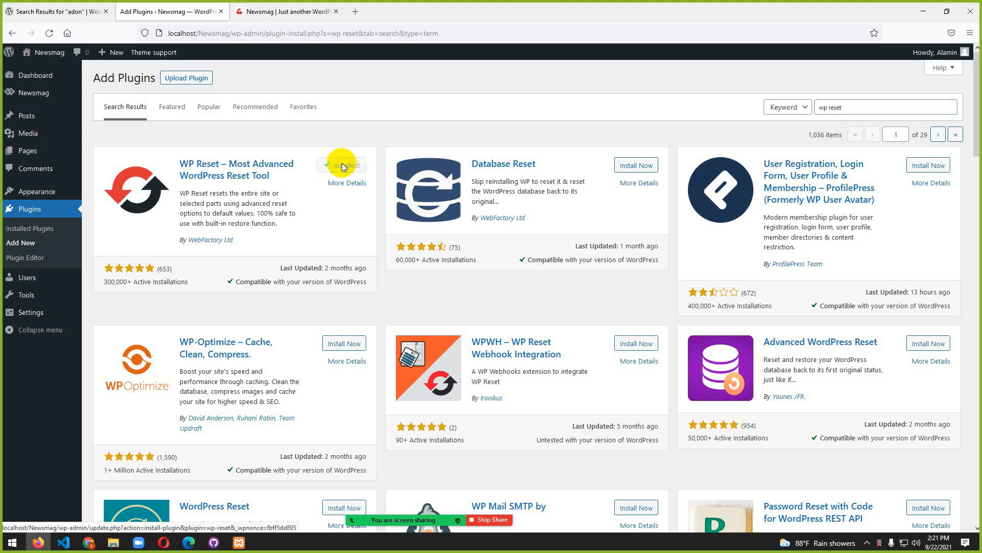
left_click(343, 169)
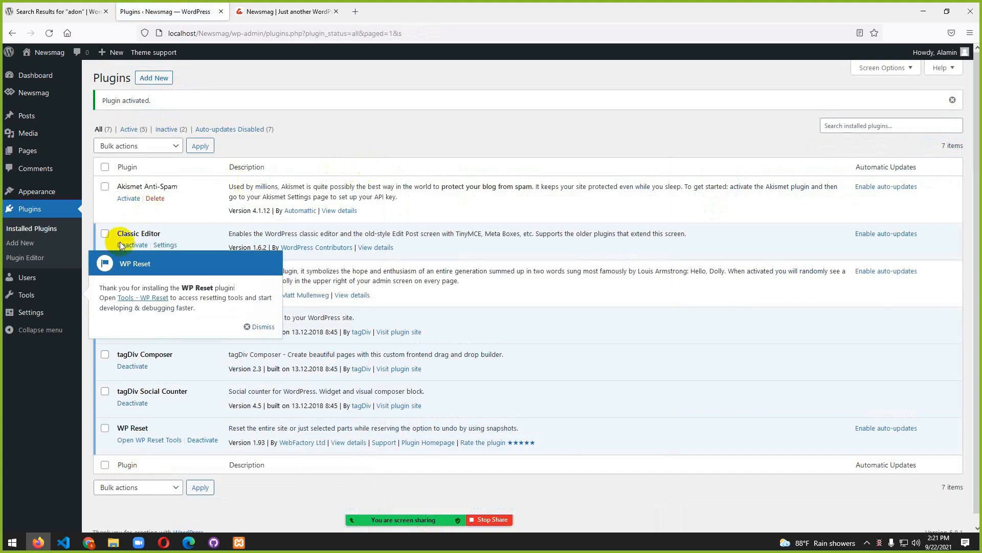
- Dismiss the WP Reset welcome notice and open the WP Reset tools
left_click(51, 292)
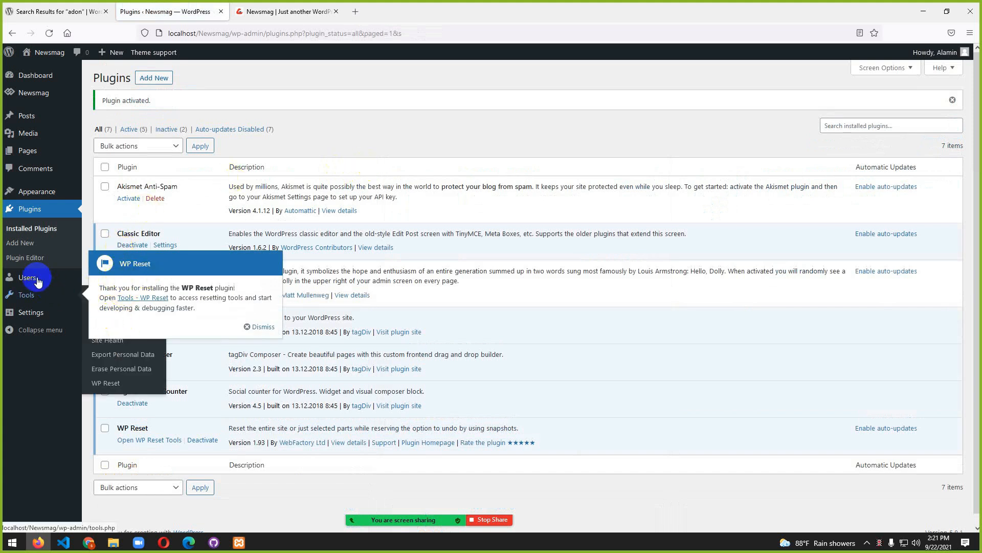
mouse_move(45, 312)
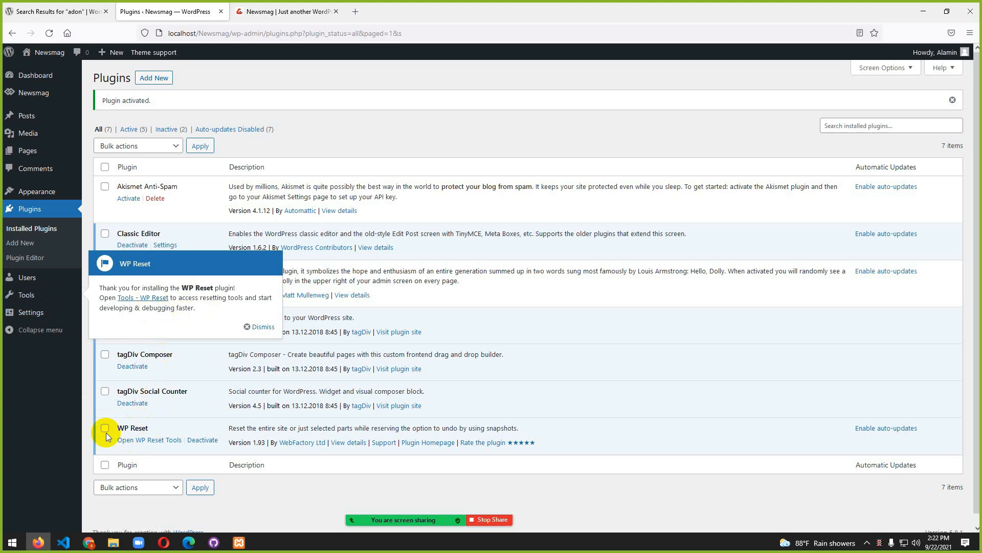
left_click(249, 326)
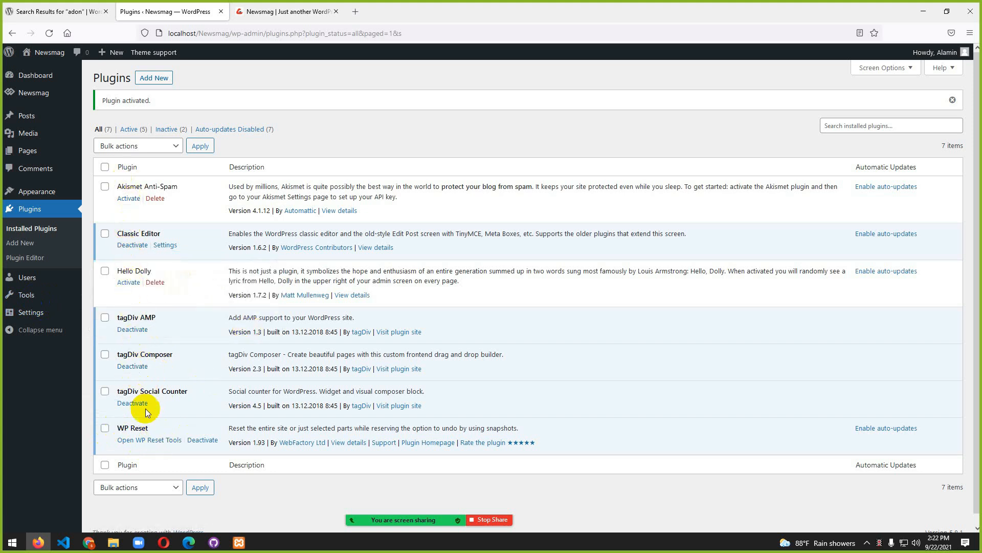
left_click(160, 441)
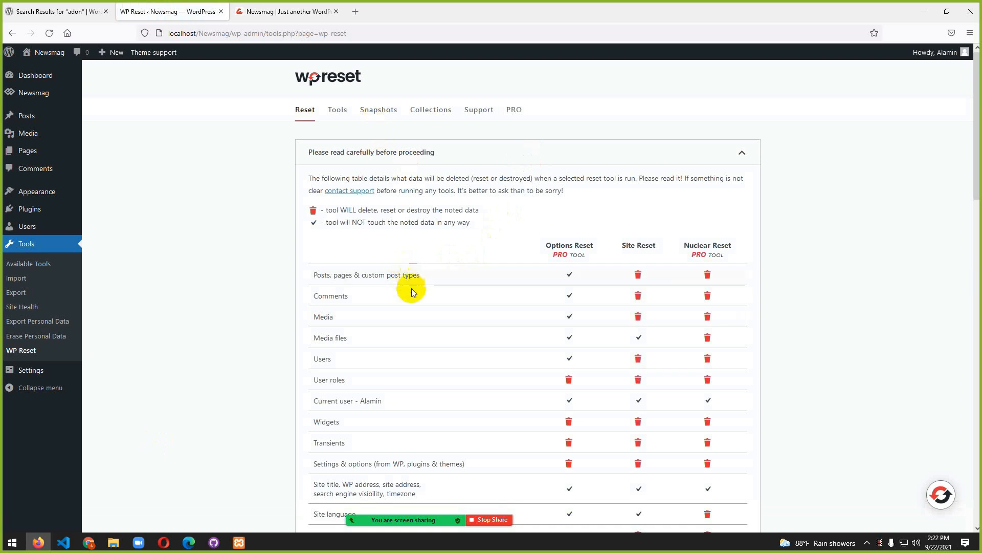
- Run Site Reset with the confirmation word "reset", keeping only the WP Reset plugin set to reactivate, and confirm resetting WordPress
scroll(414, 296, "down", 3)
scroll(415, 302, "down", 10)
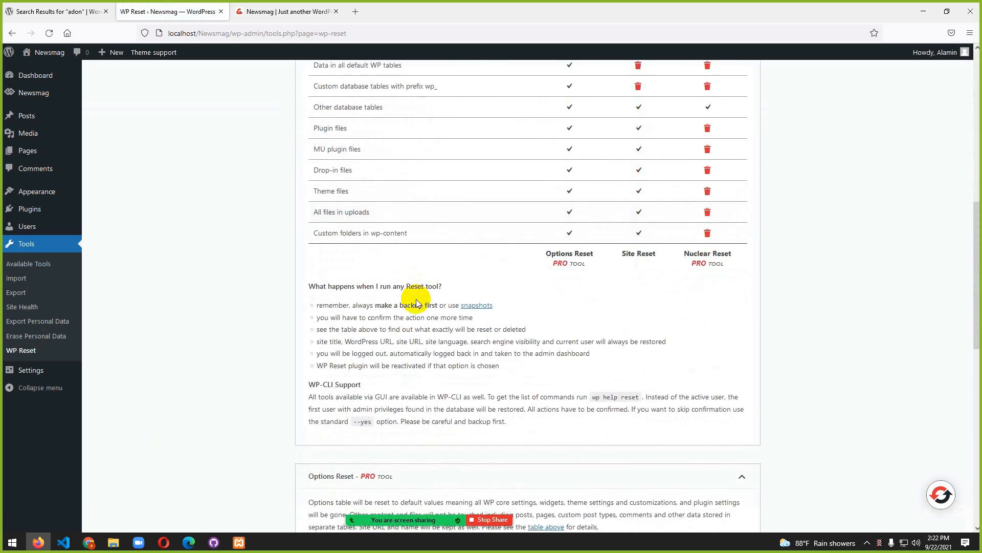
scroll(329, 369, "down", 5)
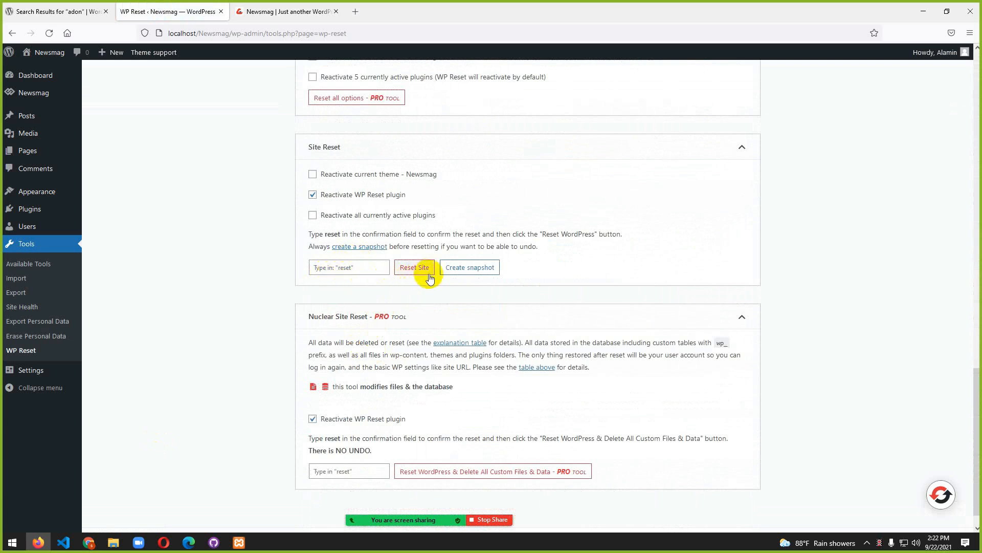
left_click(365, 268)
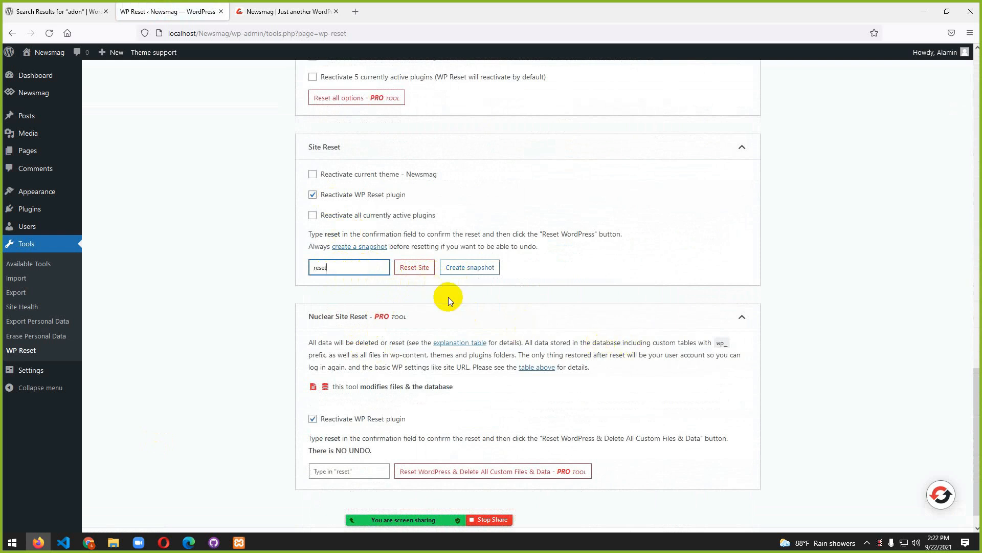
left_click(417, 268)
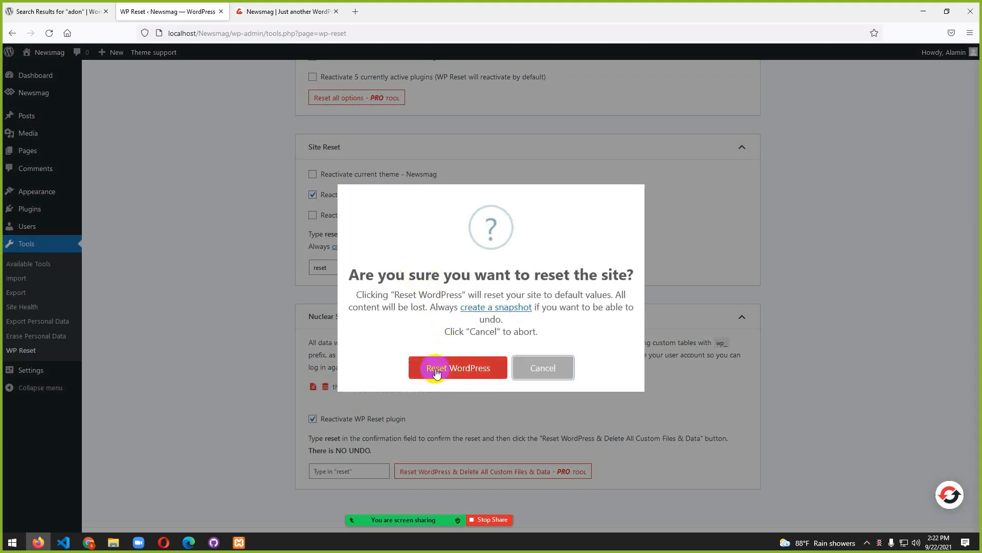
left_click(457, 375)
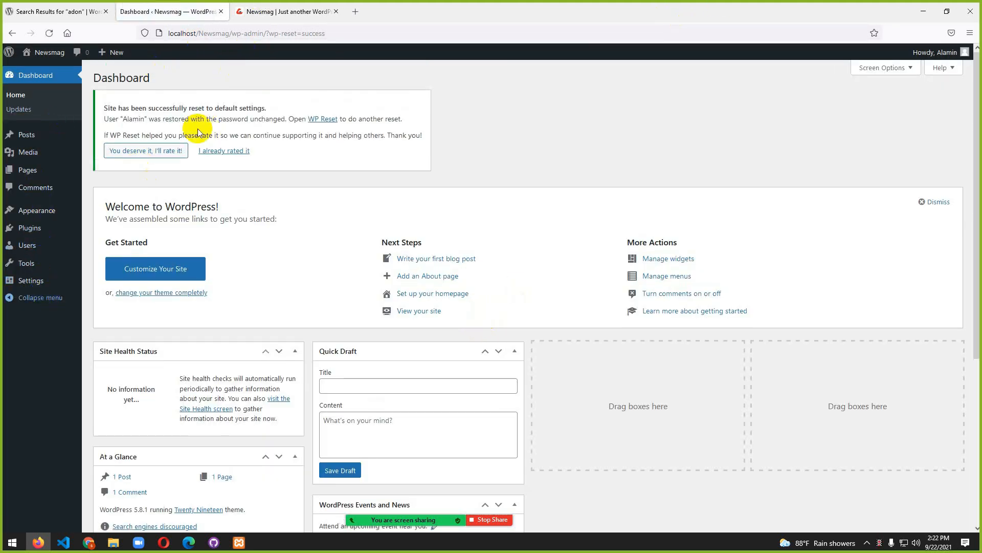
- Open the installed plugins list and delete the Akismet Anti-Spam plugin
left_click(24, 234)
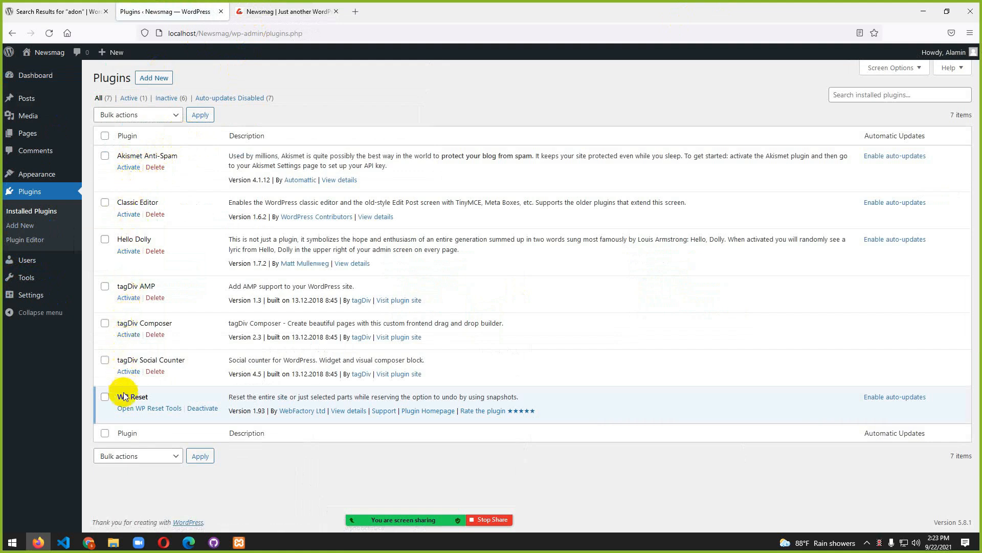
left_click(155, 168)
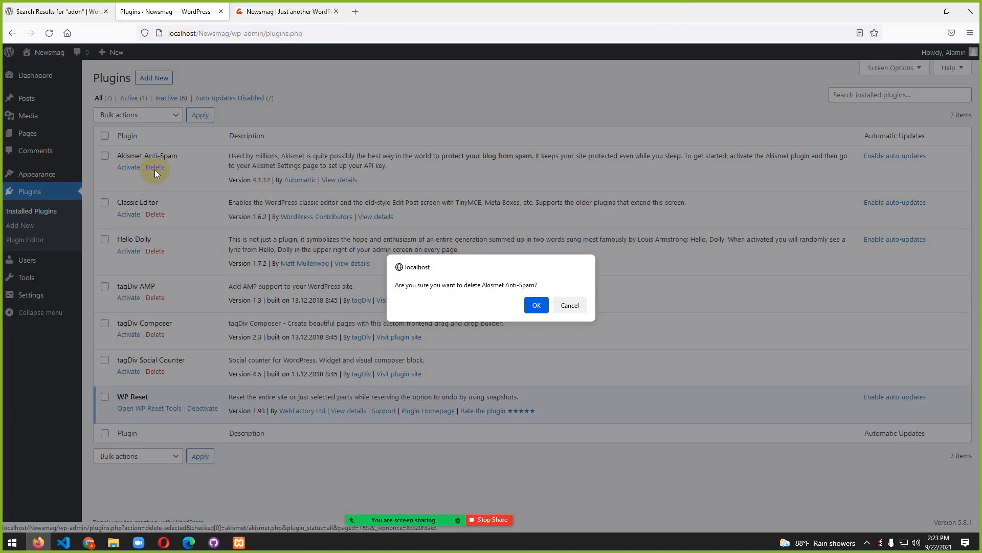
left_click(534, 305)
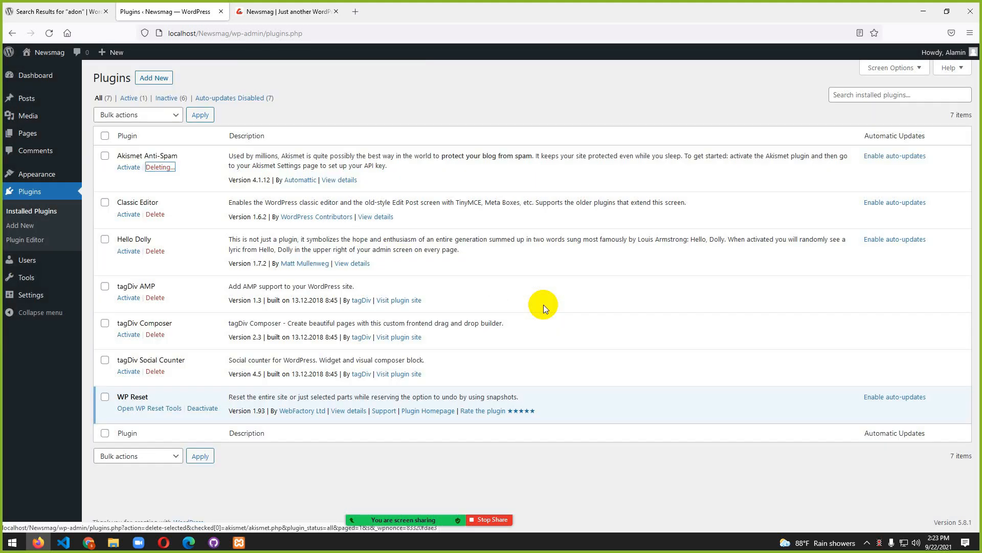
- Select all remaining plugins except Classic Editor and apply the Delete bulk action to them
left_click(105, 136)
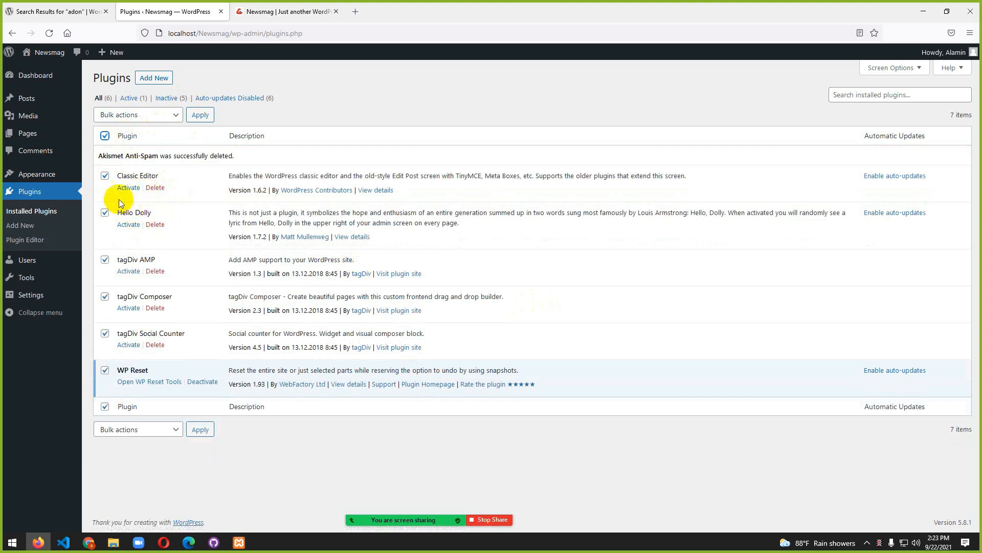
left_click(105, 176)
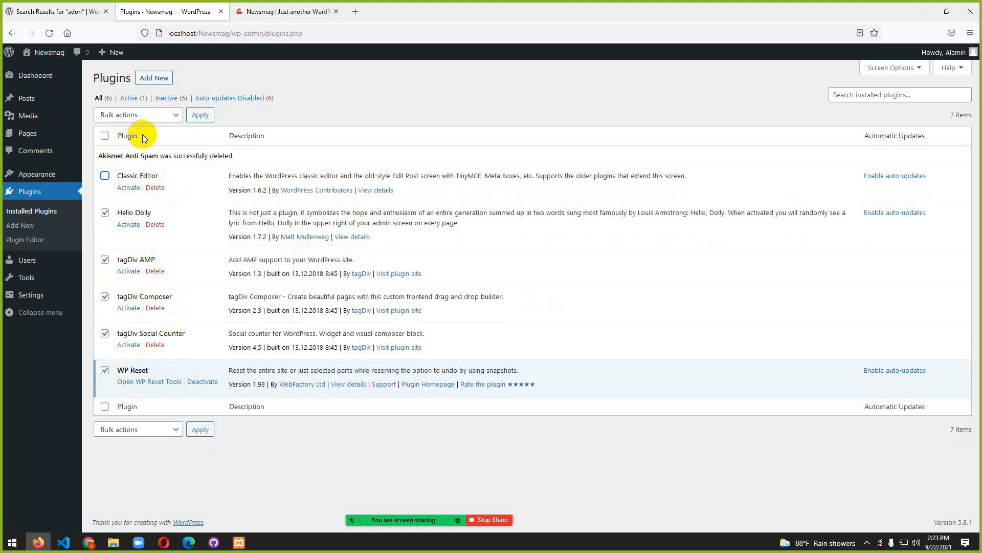
left_click(178, 120)
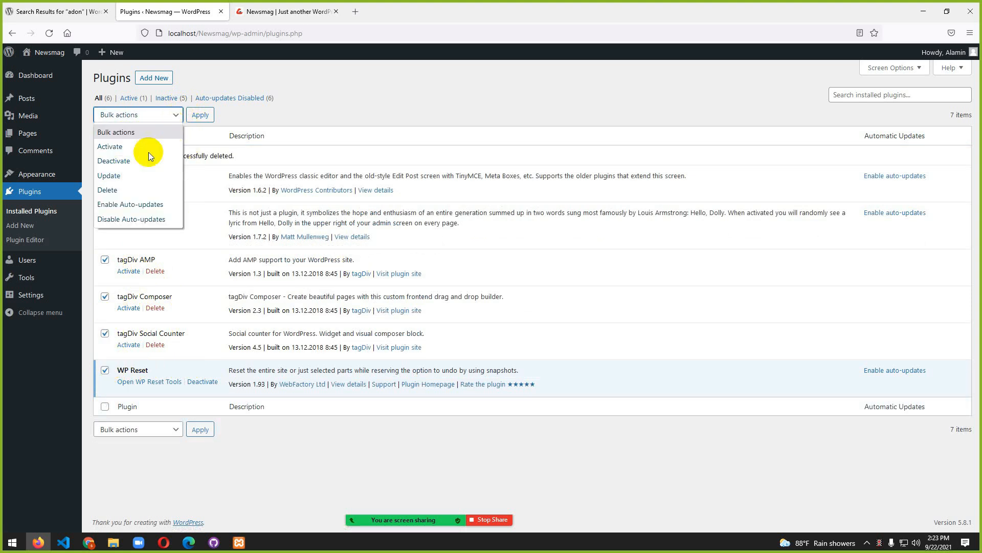
left_click(125, 188)
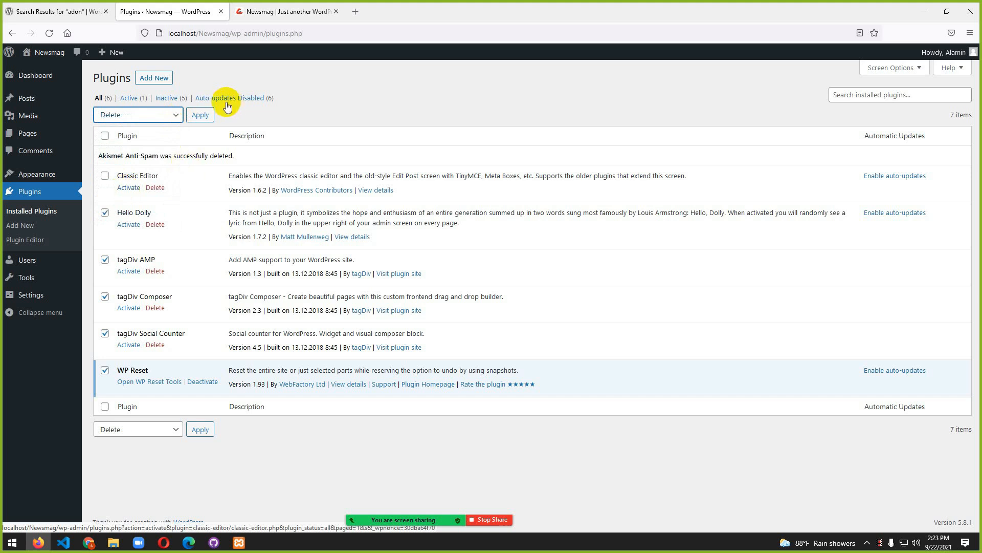
left_click(201, 115)
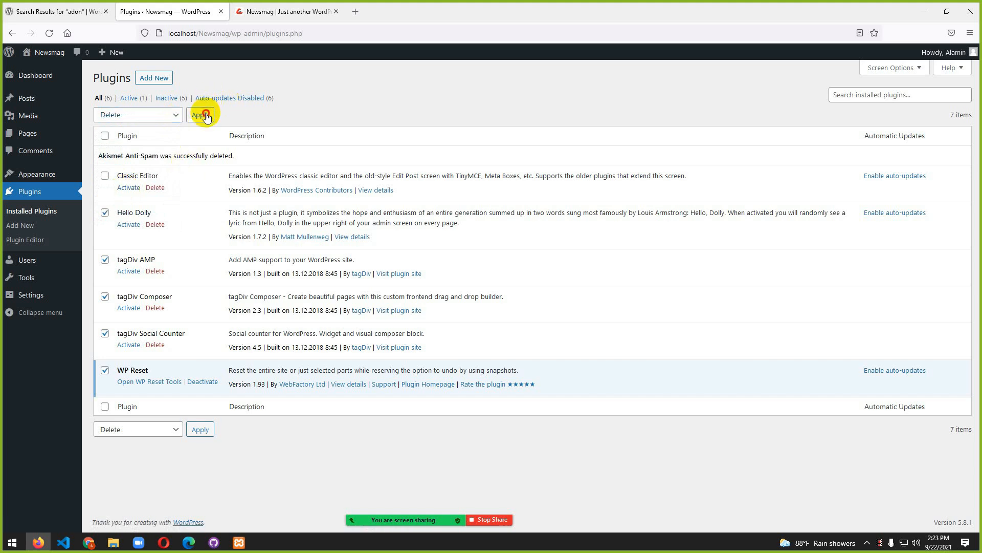
left_click(530, 307)
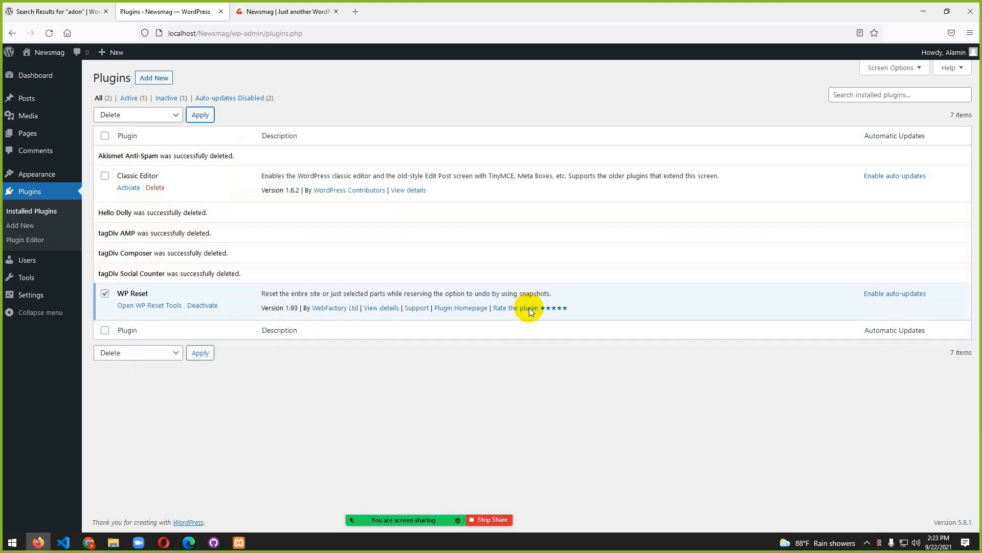
- Deselect the WP Reset plugin, deactivate it and delete it together with its data
left_click(104, 295)
left_click(204, 305)
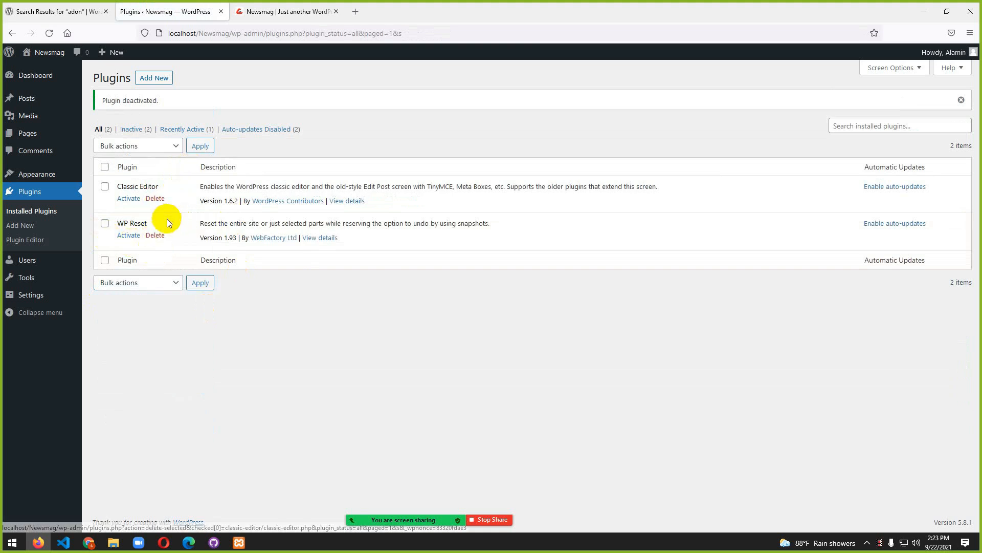
left_click(155, 235)
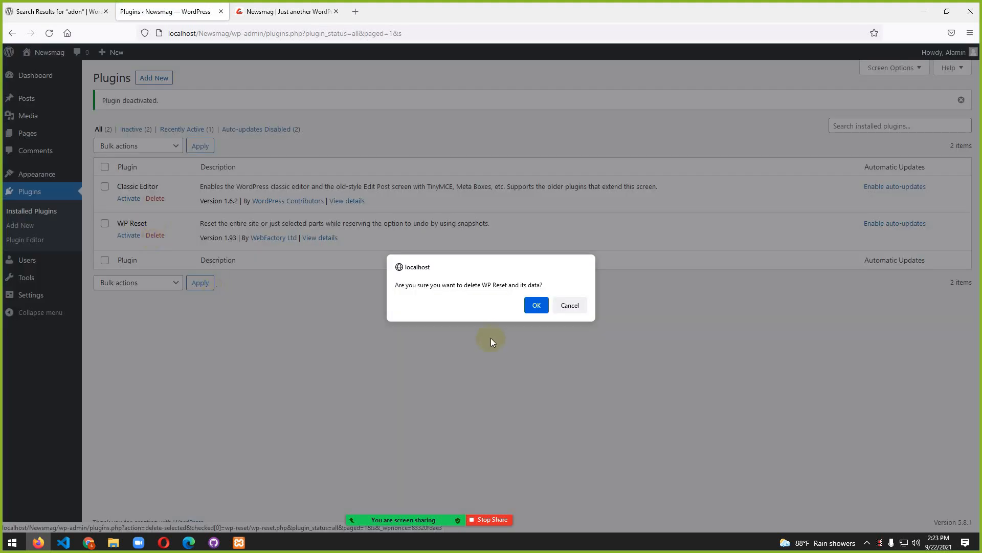
left_click(538, 306)
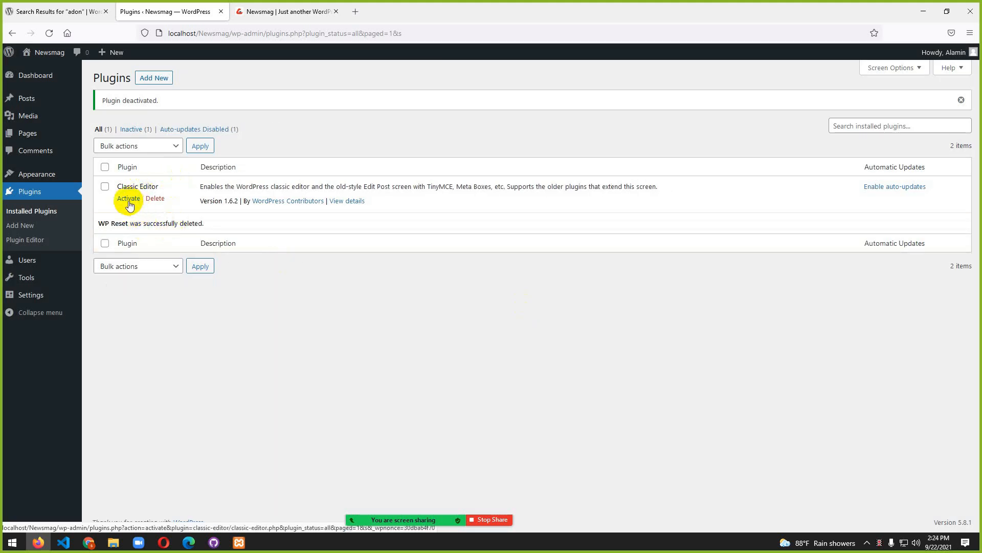
- Reload the site's front page in its tab, then open the installed themes page in the dashboard
left_click(285, 11)
left_click(55, 32)
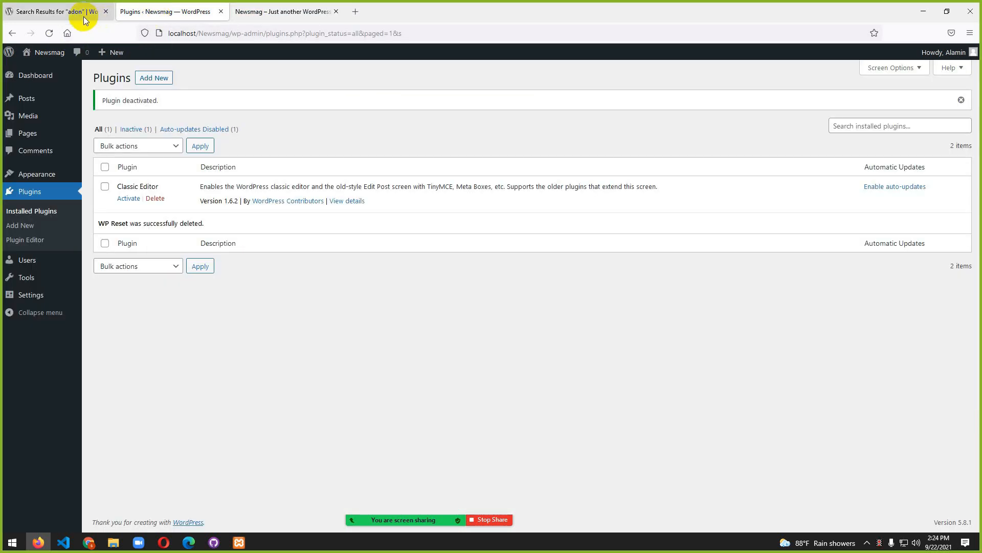
mouse_move(36, 177)
left_click(110, 182)
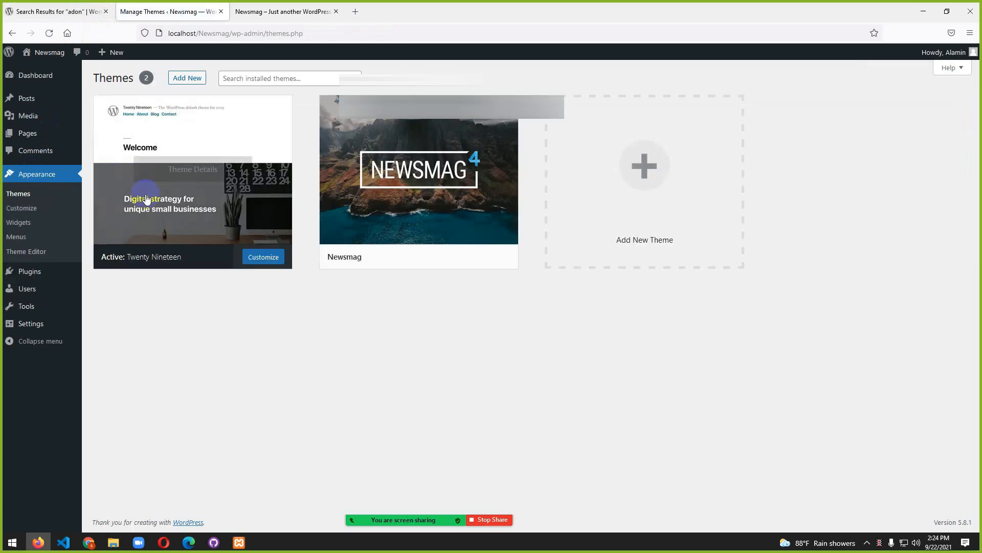
- Open the Newsmag theme's details and delete the theme
left_click(437, 197)
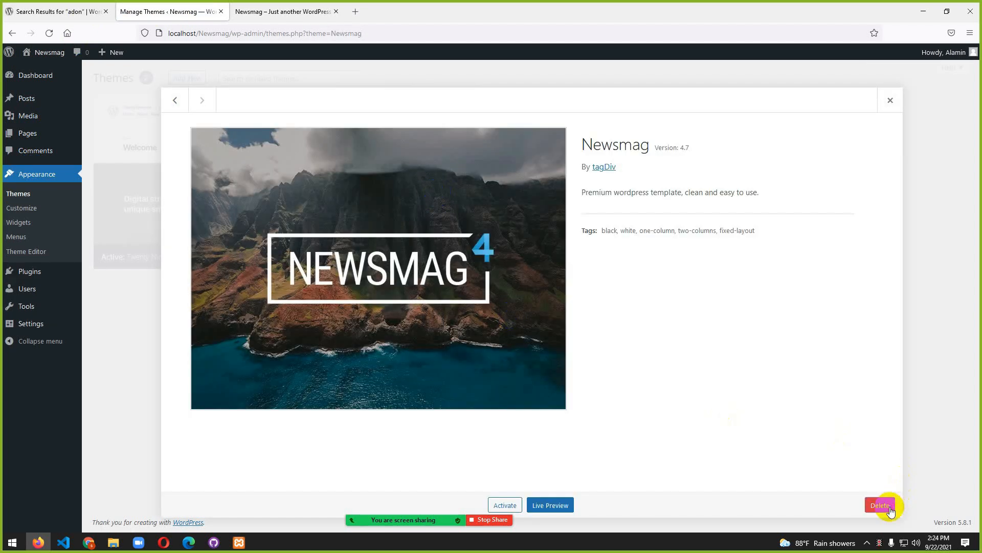
left_click(884, 505)
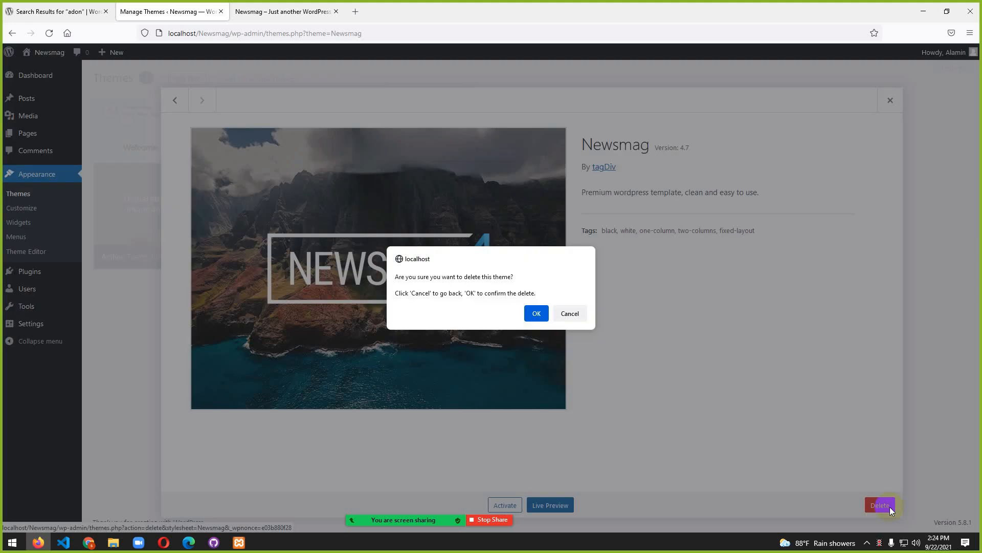
left_click(538, 317)
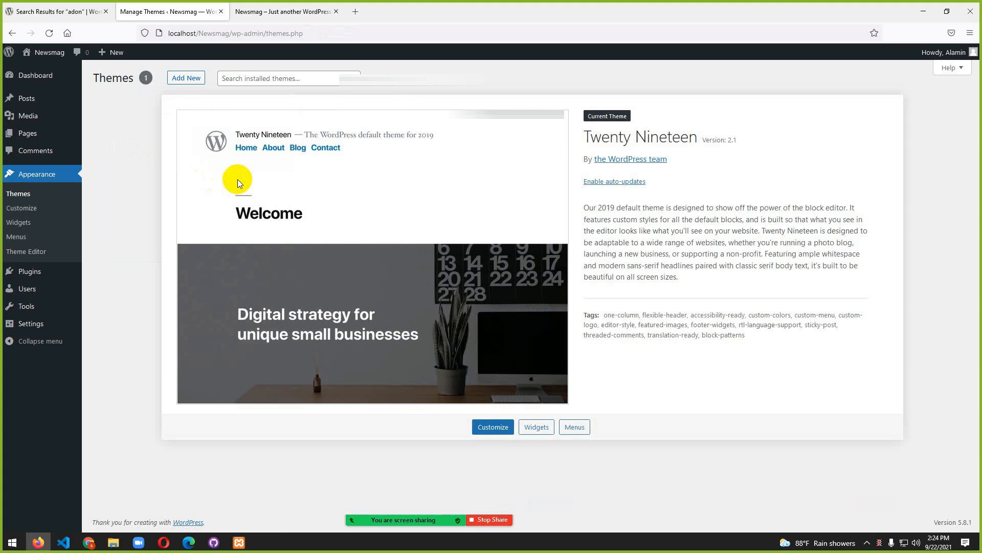
- Open the page for adding themes, browse the popular ones and install the Astra theme
left_click(181, 80)
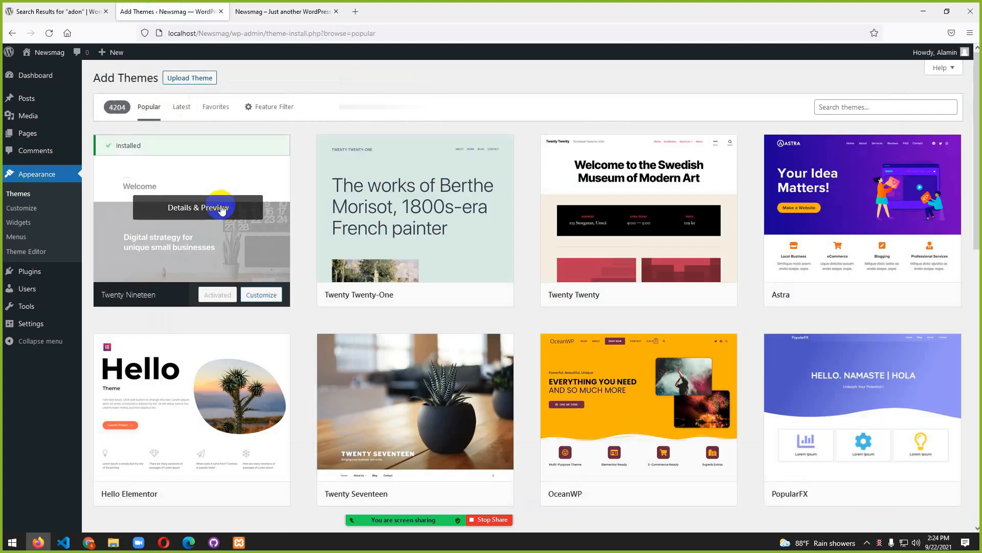
left_click(839, 106)
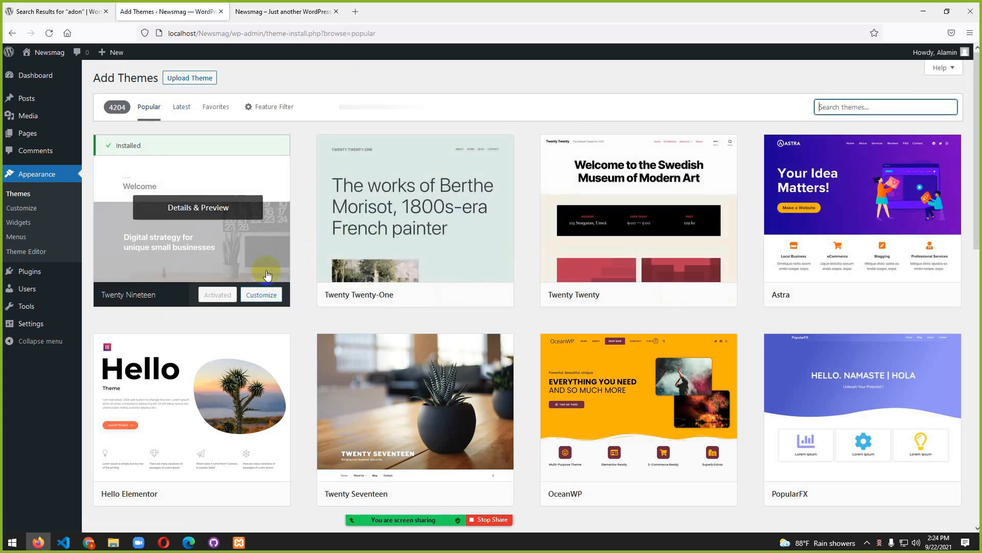
scroll(752, 237, "down", 2)
scroll(761, 239, "up", 2)
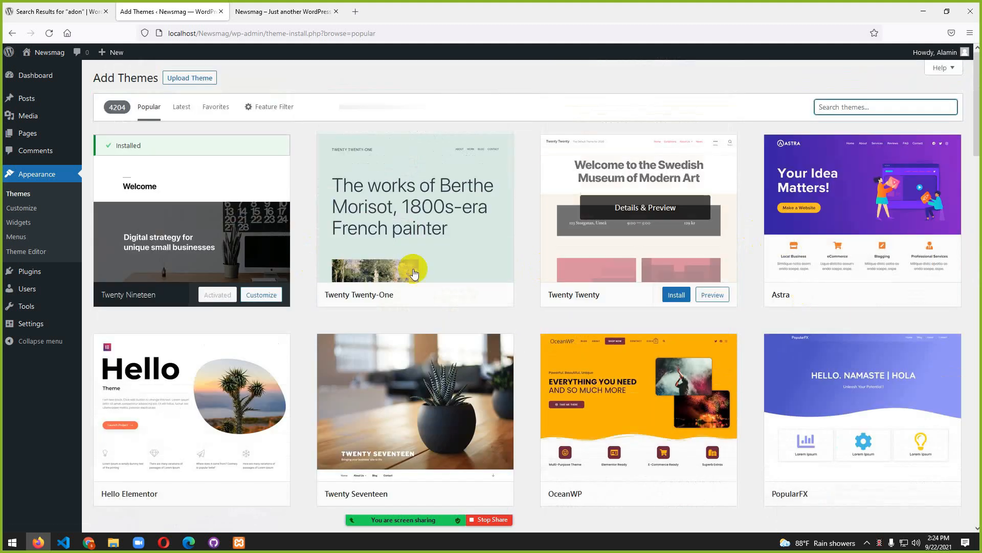
scroll(191, 358, "down", 3)
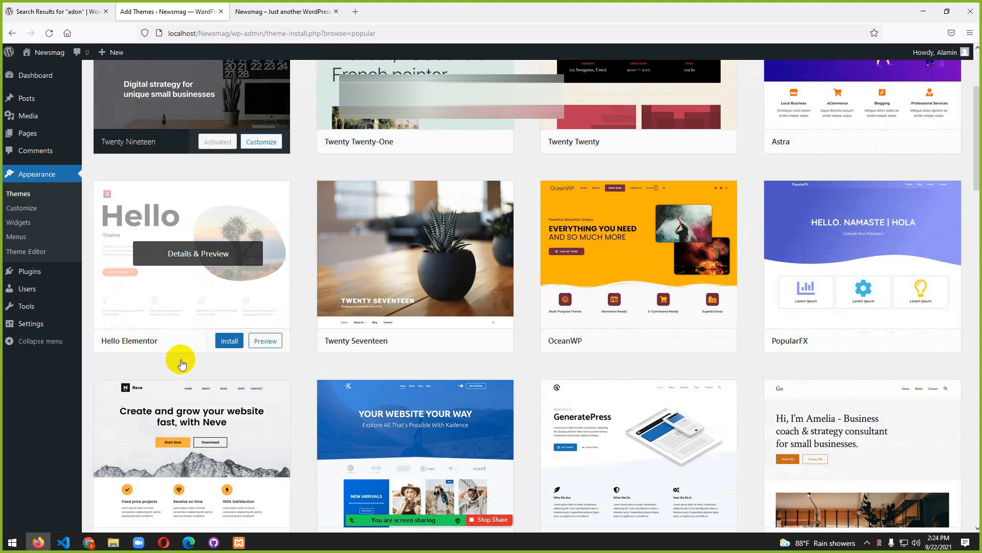
scroll(182, 363, "down", 7)
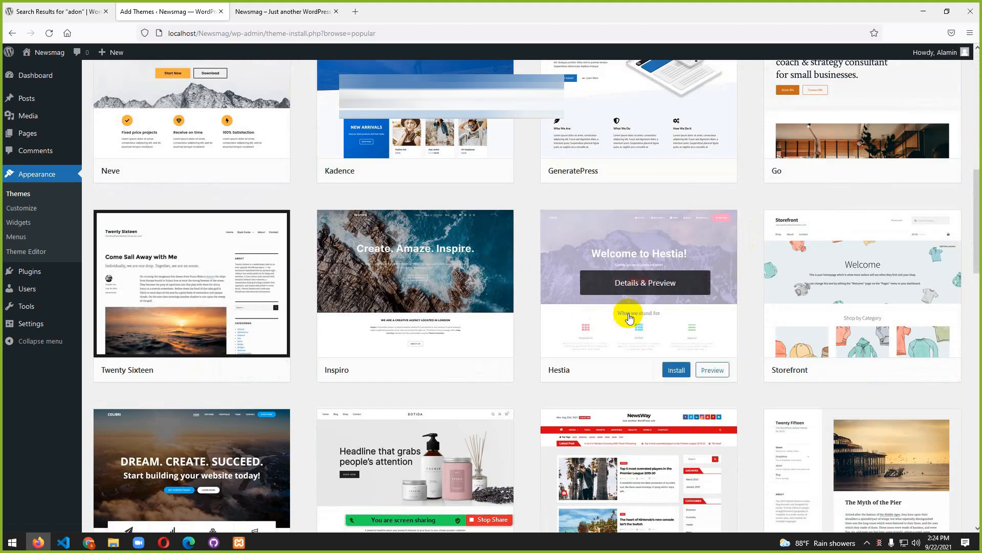
scroll(630, 318, "down", 3)
scroll(274, 351, "up", 11)
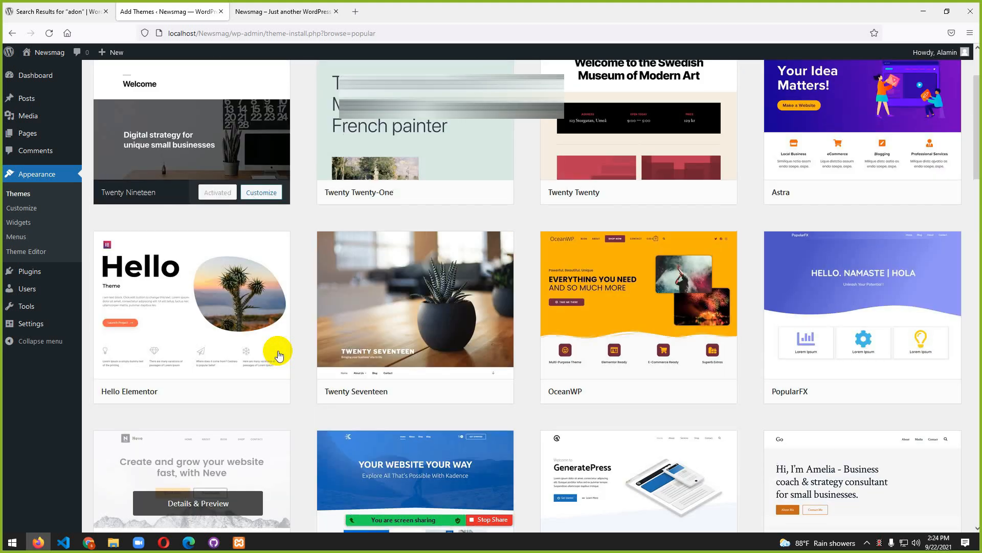
scroll(279, 355, "up", 2)
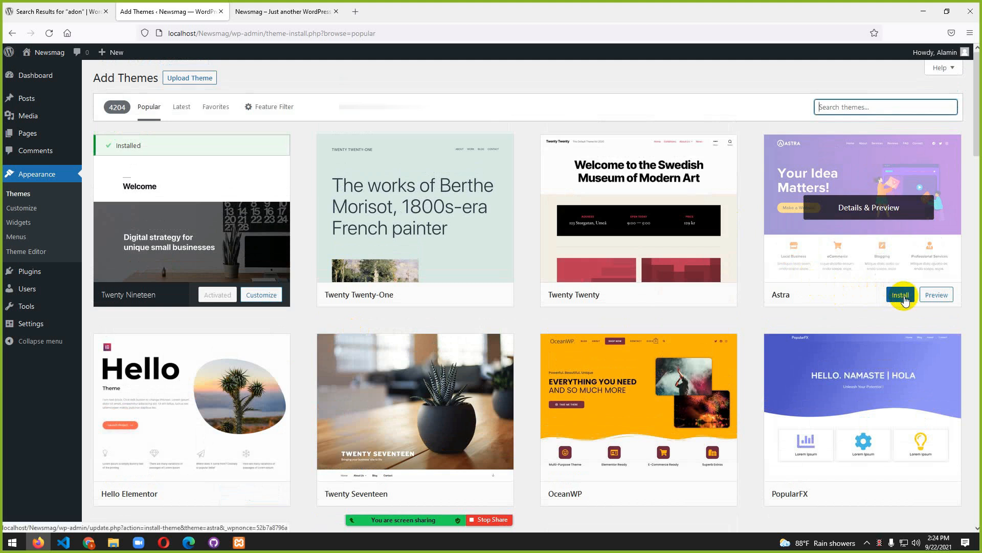
left_click(903, 298)
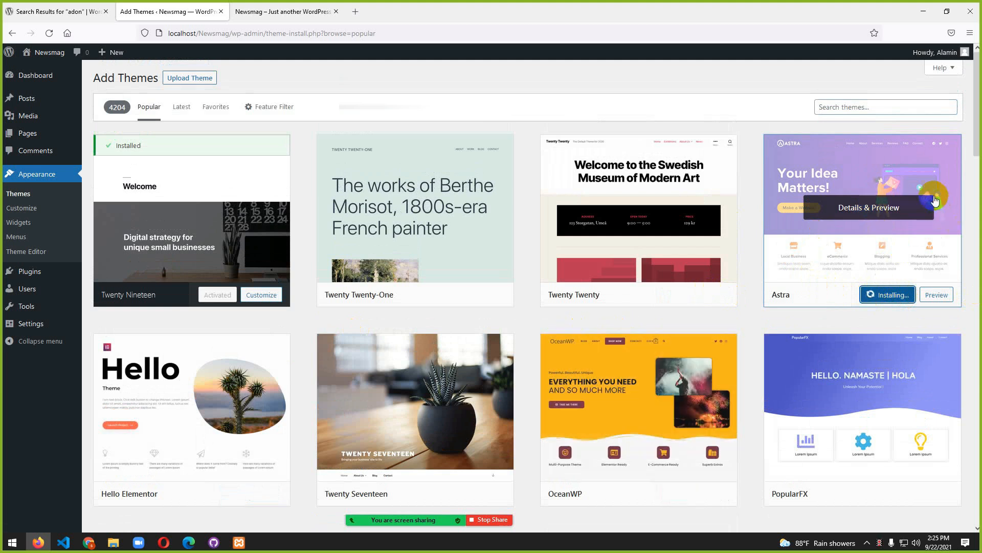
- Review the Astra theme's details and preview, and activate the theme
left_click(877, 207)
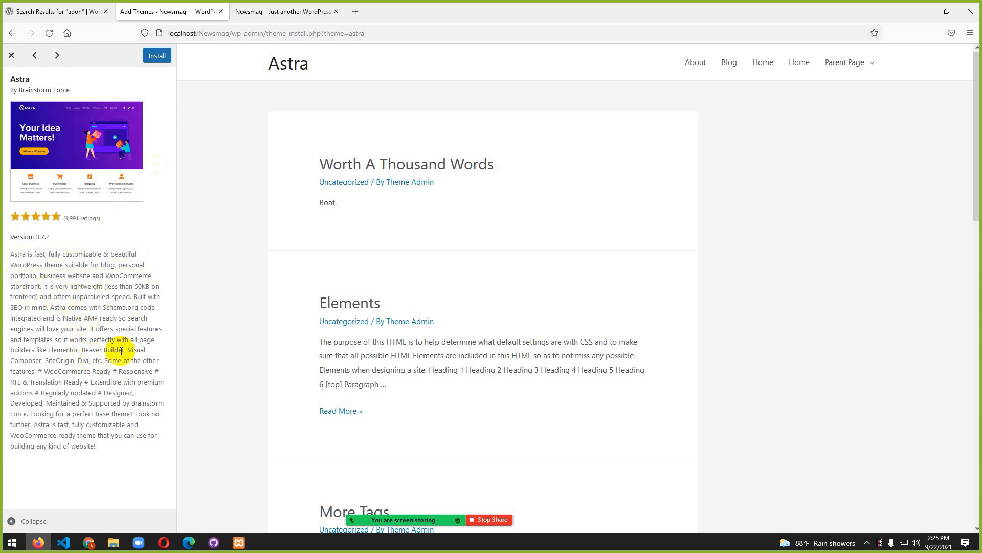
left_click_drag(38, 351, 96, 360)
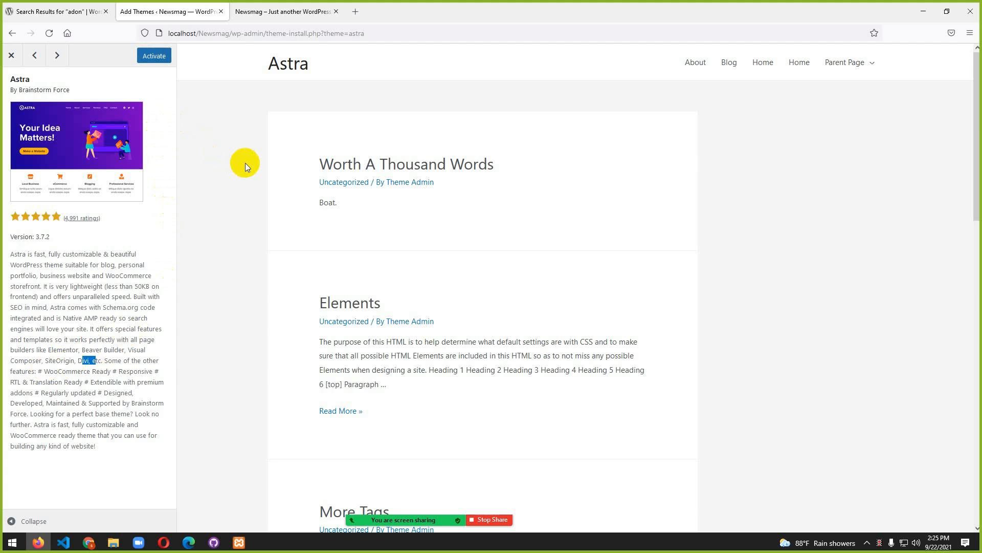
left_click(152, 57)
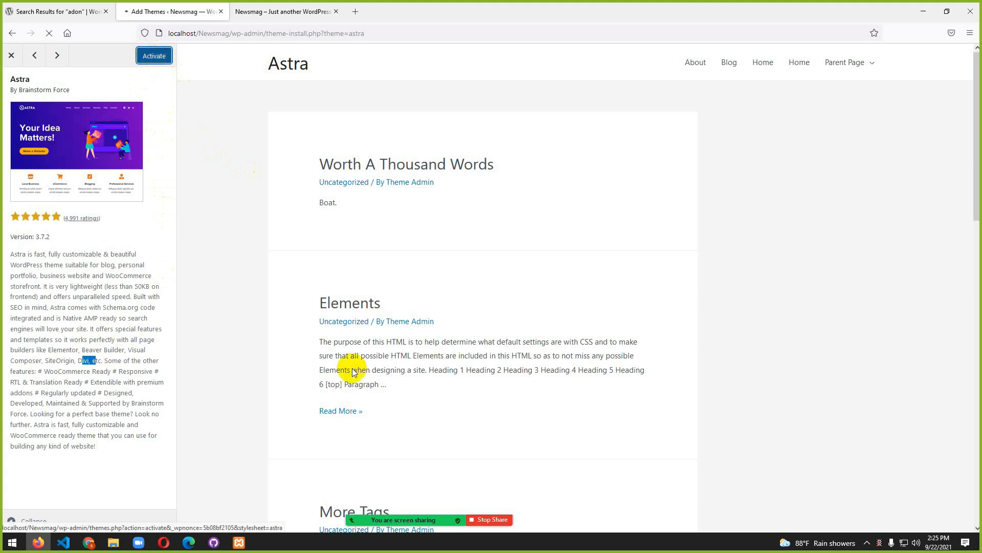
mouse_move(383, 521)
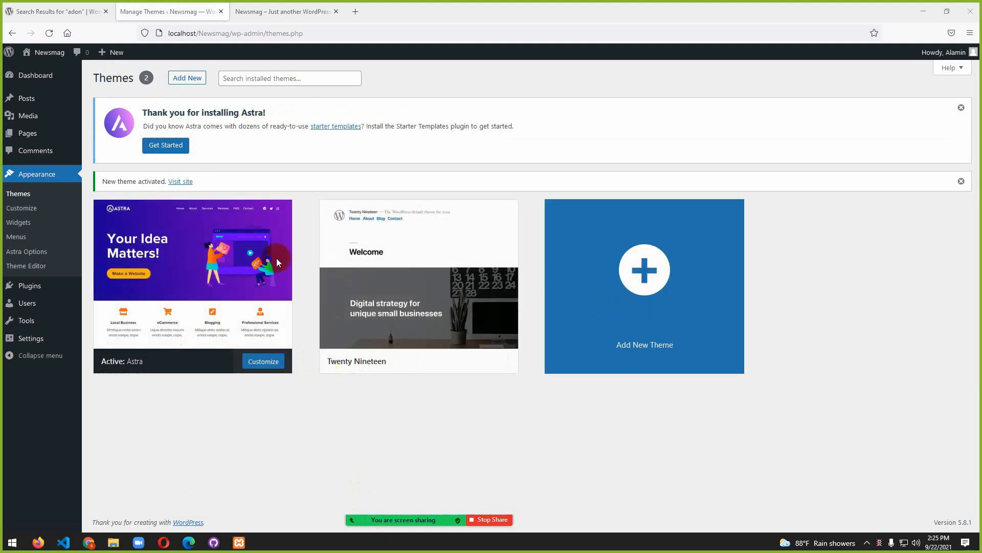
- Reload the site's front page to check it under Astra, and return to the installed themes page
left_click(257, 11)
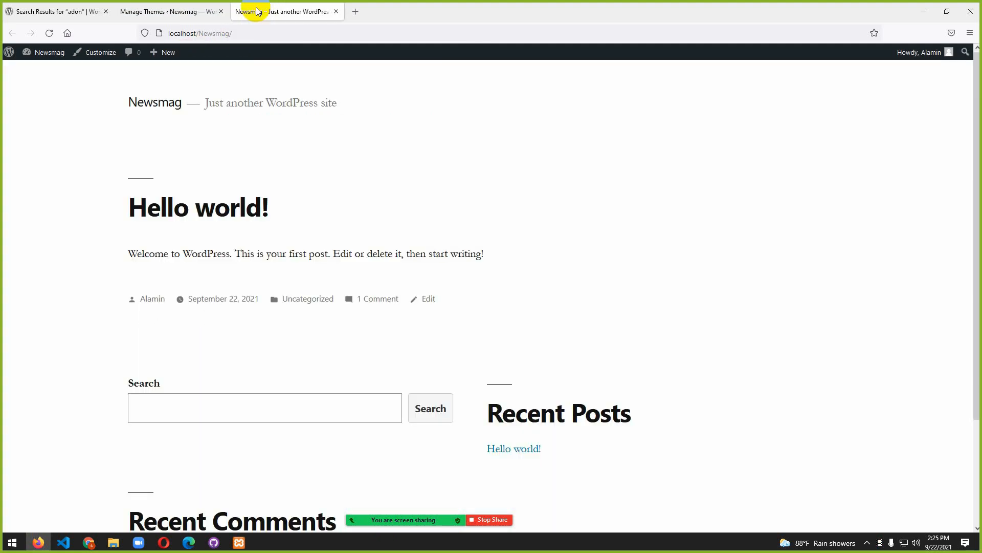
left_click(51, 35)
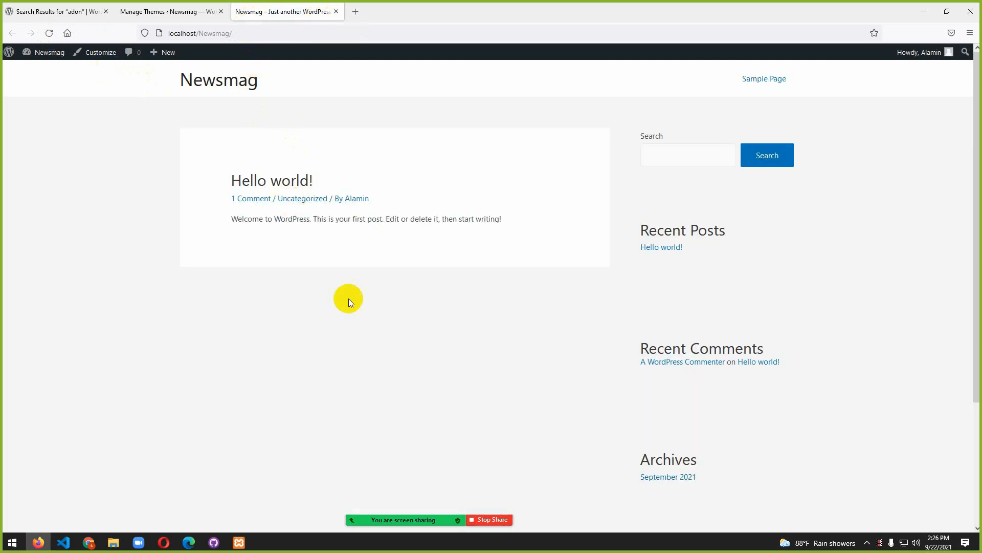
left_click(65, 9)
left_click(134, 11)
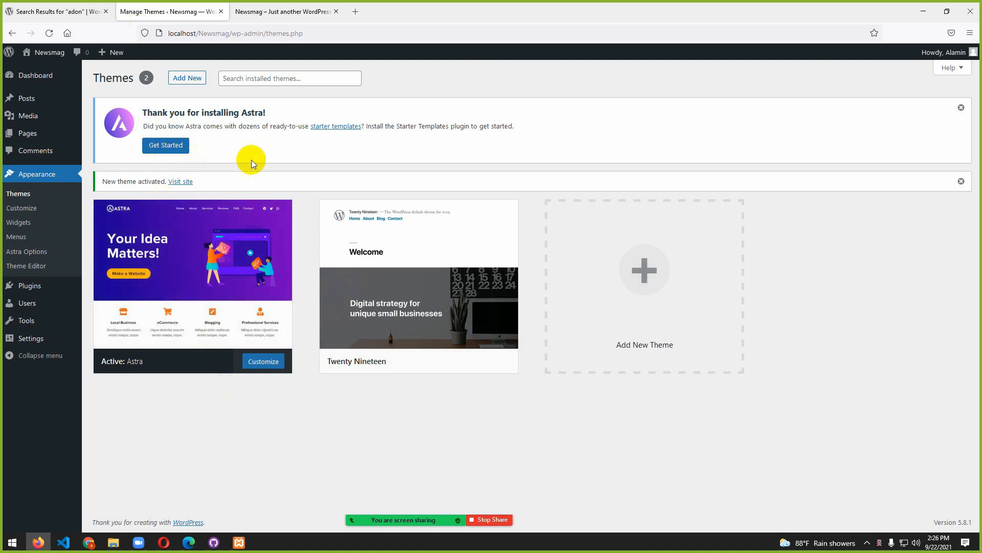
- Follow the starter templates link, look through the Astra template gallery and go back to the installed themes page
left_click(326, 132)
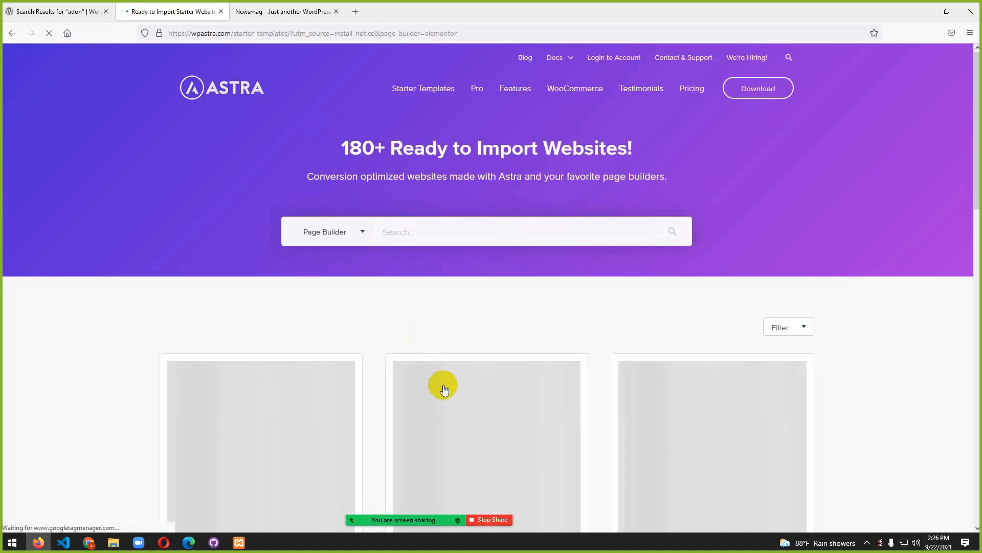
scroll(444, 390, "down", 6)
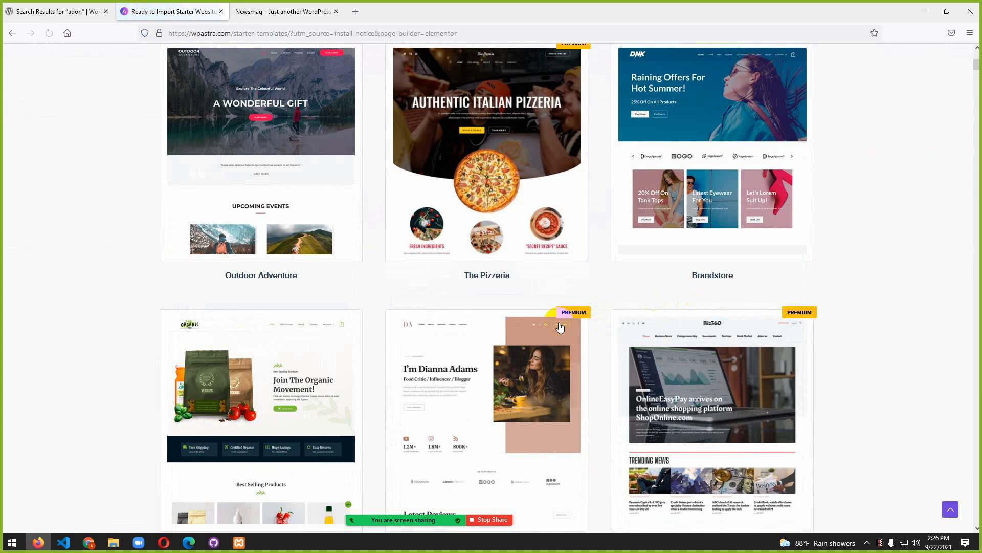
scroll(560, 326, "up", 6)
left_click(12, 33)
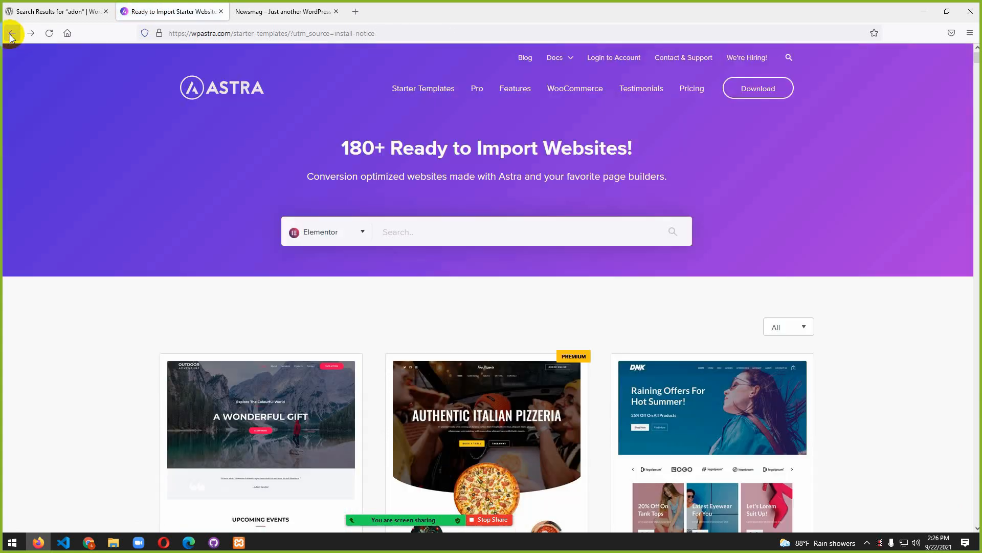
left_click(11, 34)
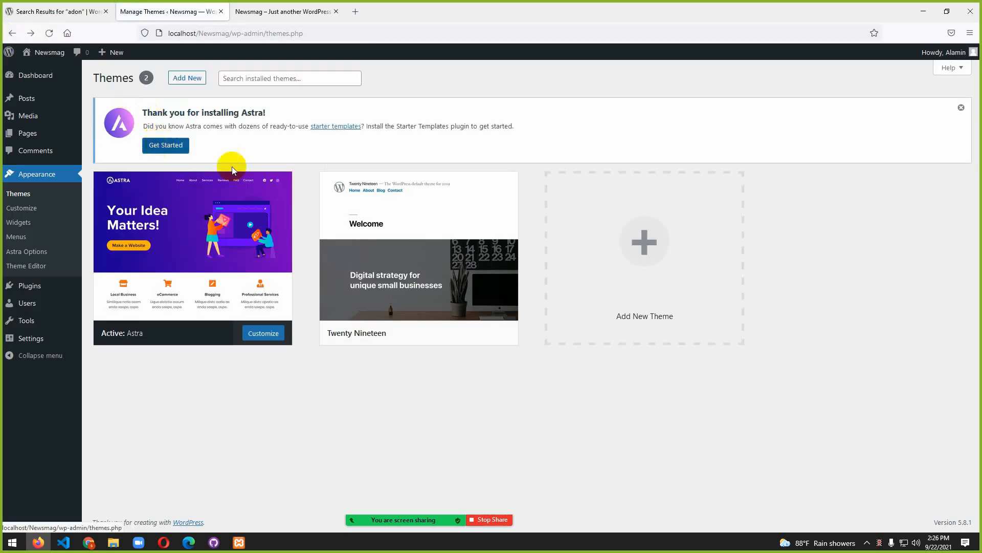
- Get started with Astra's Starter Templates plugin and choose Elementor as the page builder
left_click(160, 148)
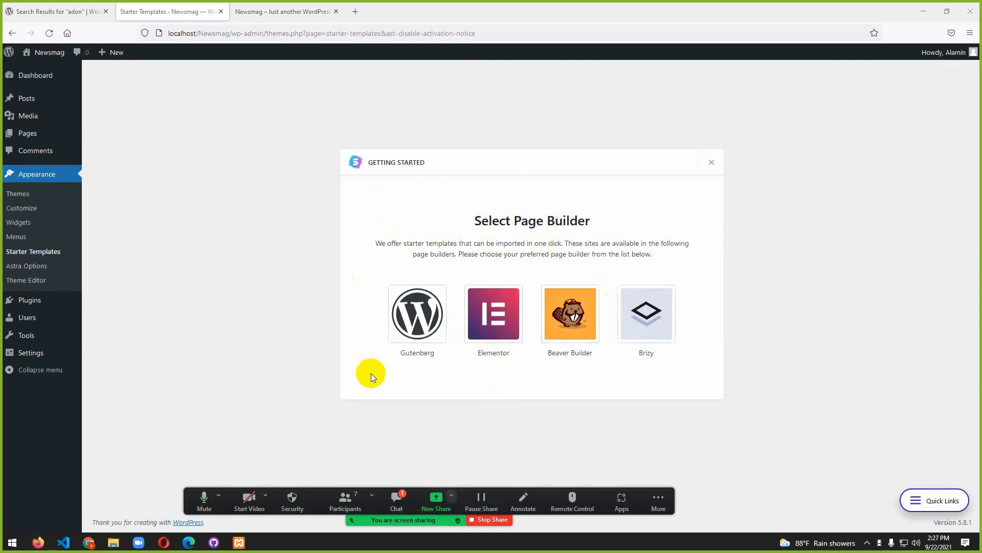
left_click(494, 335)
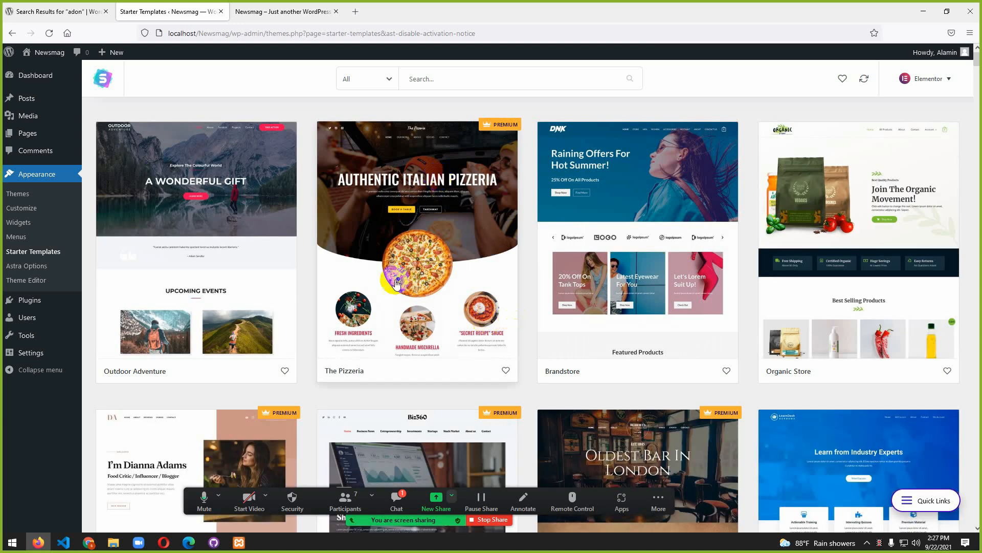
scroll(700, 313, "down", 3)
scroll(699, 313, "up", 3)
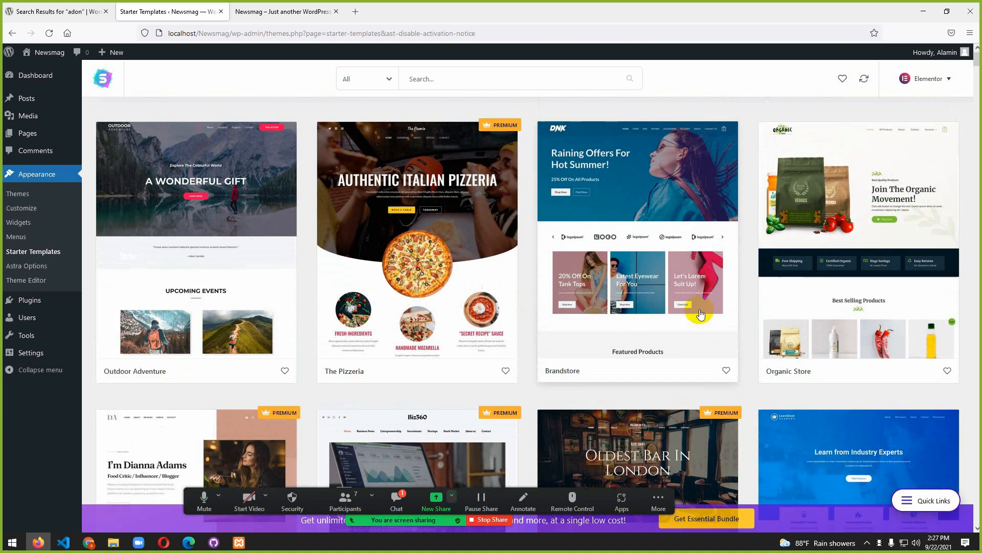
- Filter the starter templates to Free ones in the Business category and browse them
left_click(391, 81)
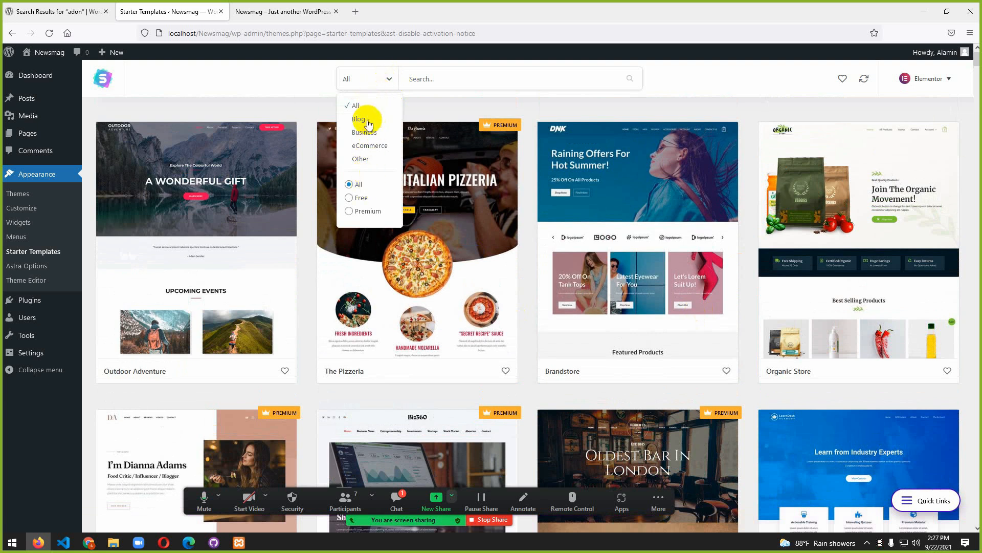
left_click(349, 198)
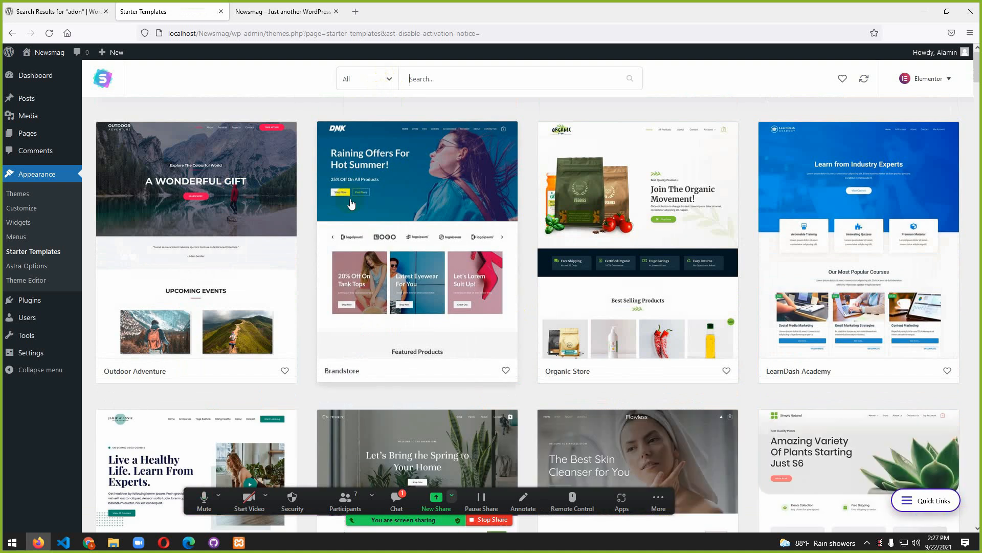
left_click(389, 79)
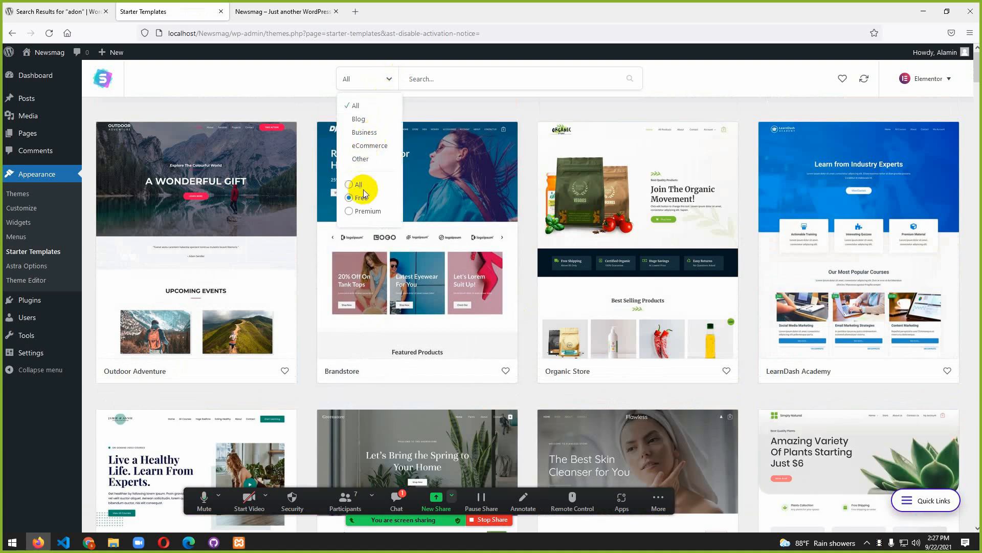
left_click(357, 134)
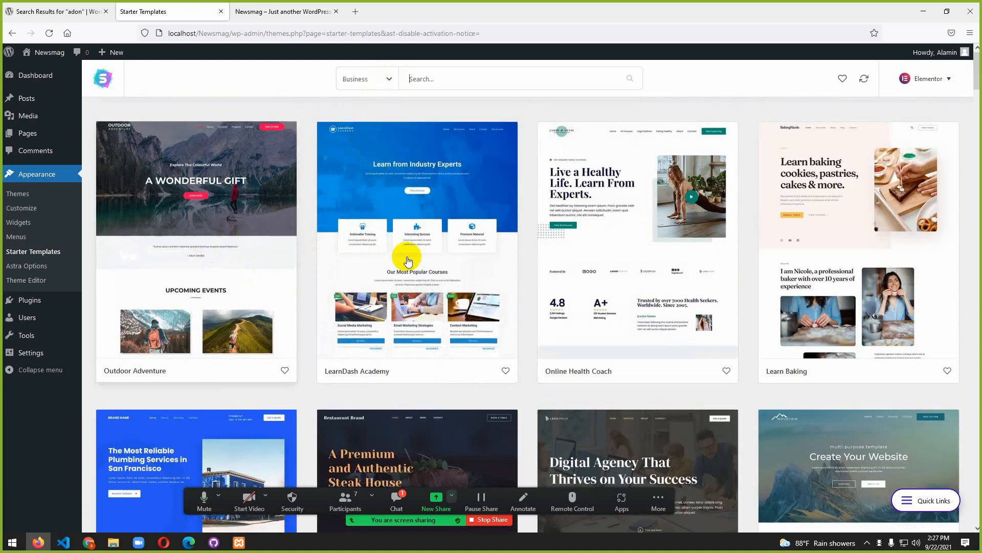
scroll(572, 393, "down", 4)
scroll(573, 398, "down", 1)
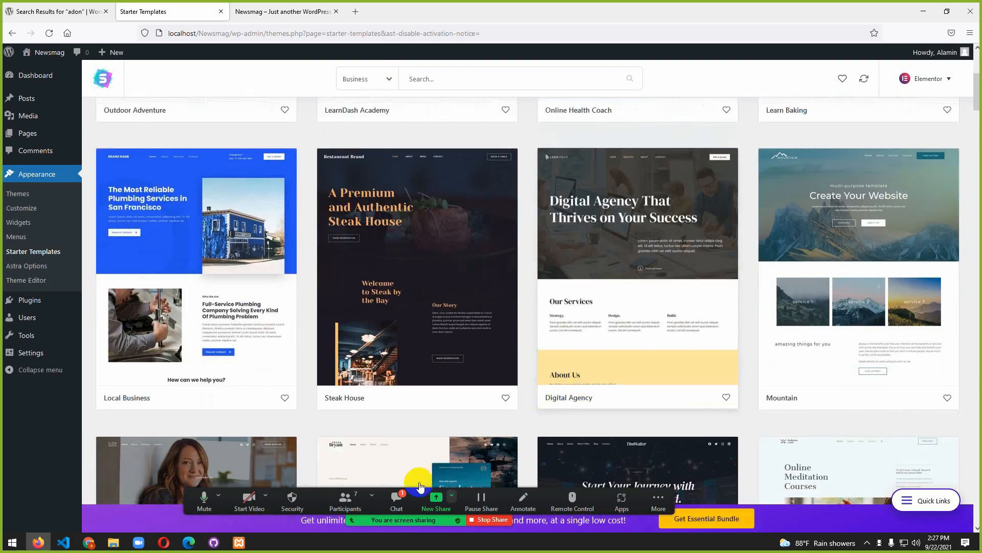
- Open the Zoom meeting chat to read the messages and return to the starter templates
left_click(398, 501)
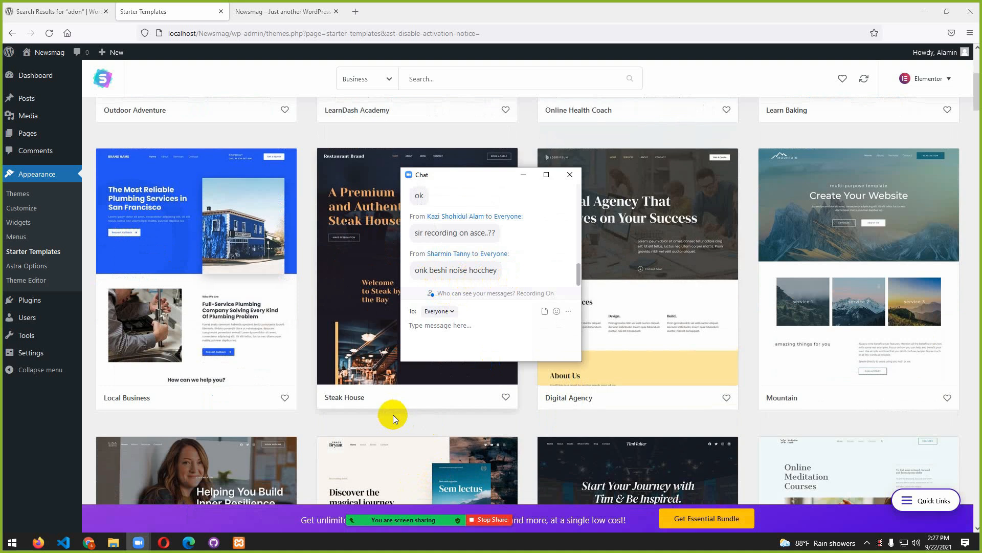
left_click(459, 390)
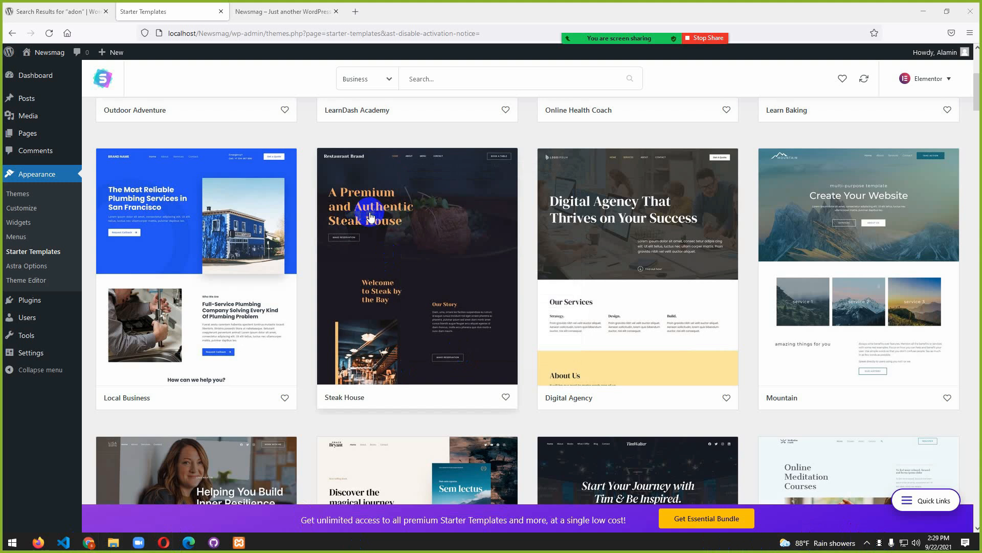
- Open the Outdoor Adventure starter template and look through its Home page preview
scroll(363, 276, "down", 1)
scroll(361, 274, "up", 5)
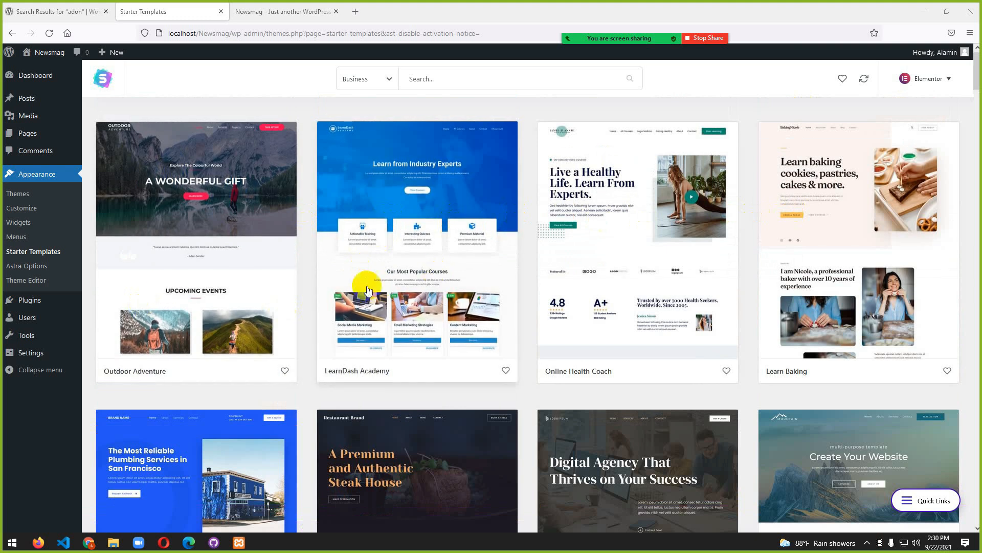
left_click(220, 275)
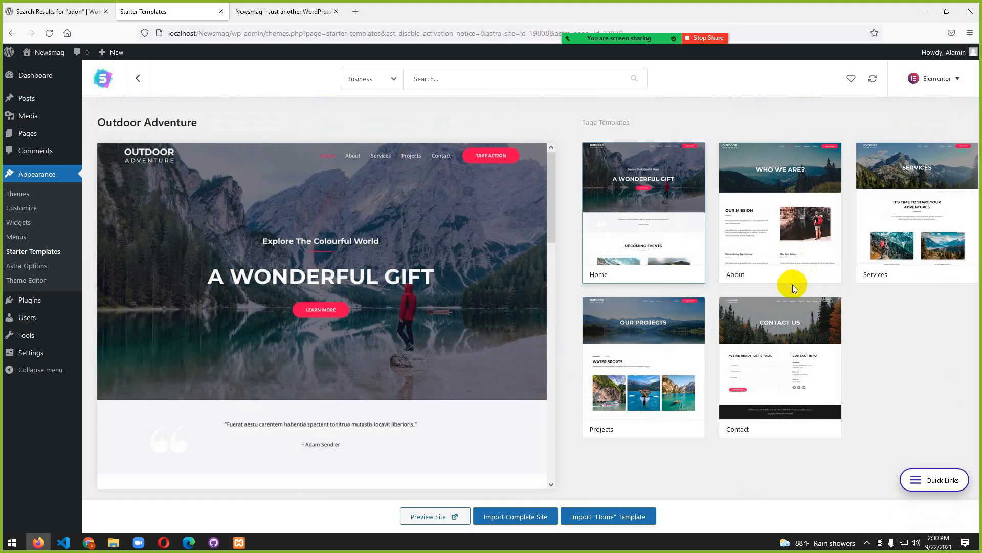
scroll(353, 330, "down", 10)
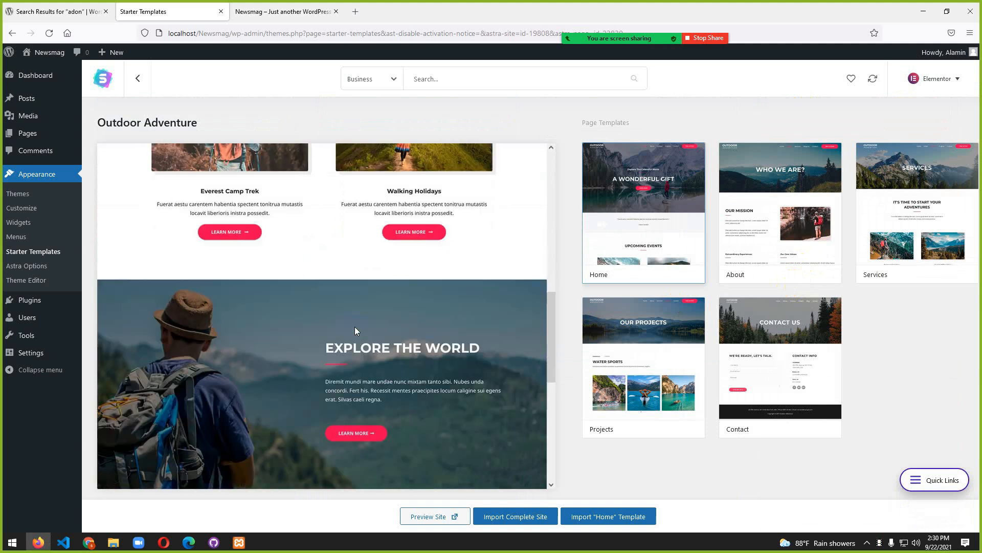
- Look through the rest of the Outdoor Adventure Home preview and go back to the template list
scroll(354, 326, "down", 5)
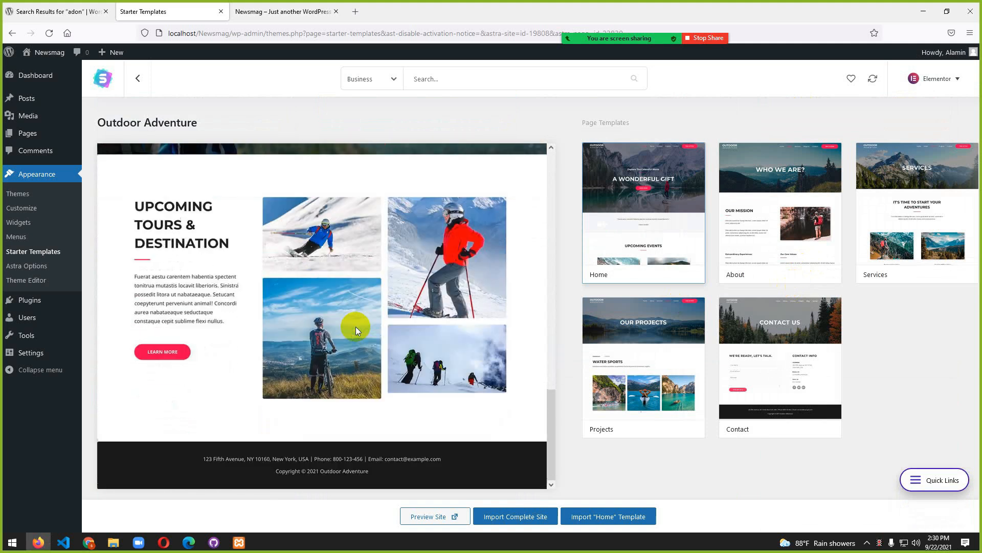
left_click(11, 34)
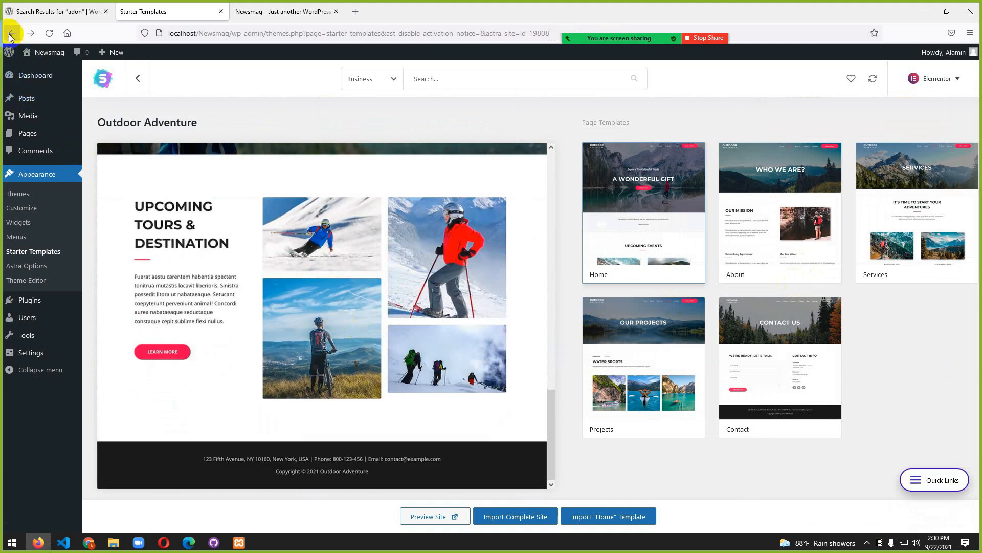
left_click(11, 34)
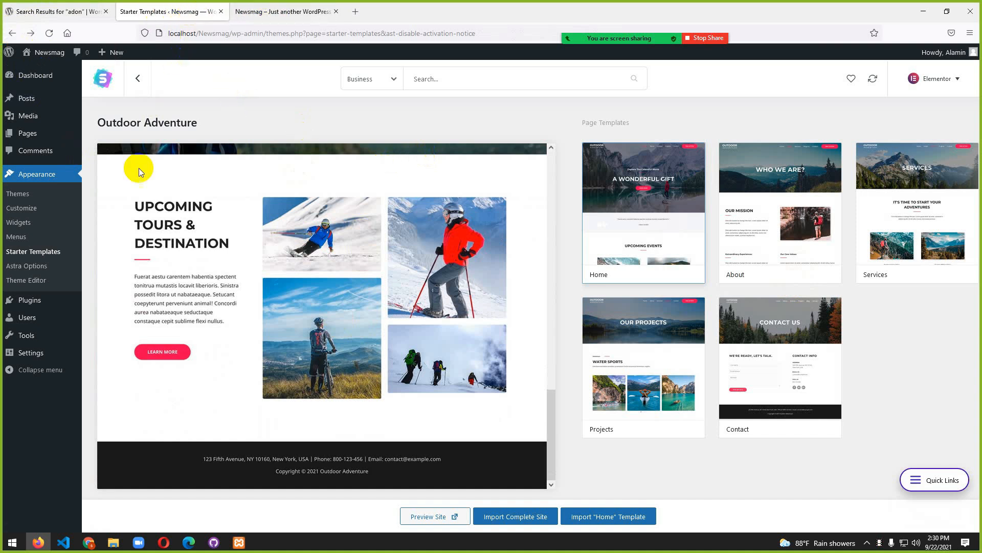
- Open the site's general settings to check the Site Title and compare it with the live front page
left_click(23, 355)
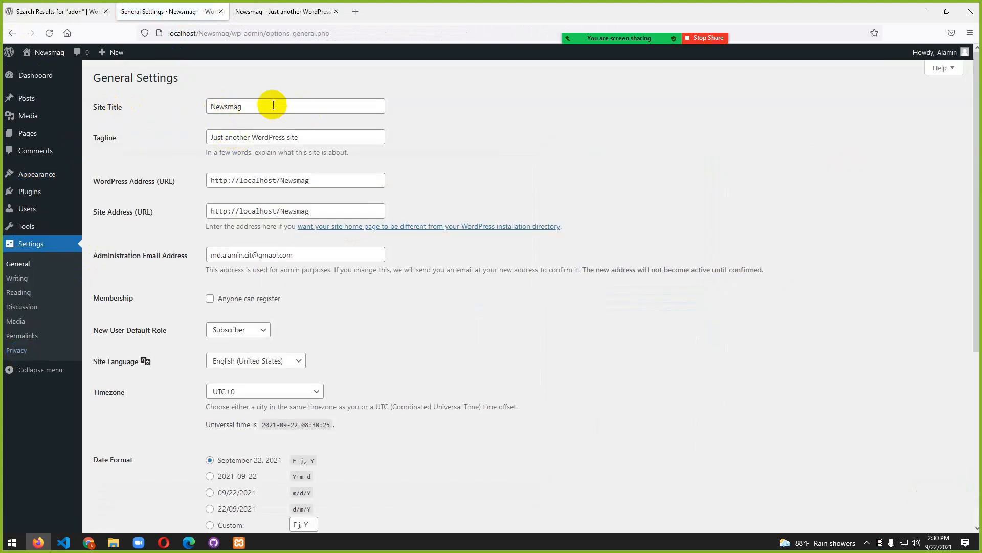
left_click_drag(269, 102, 182, 94)
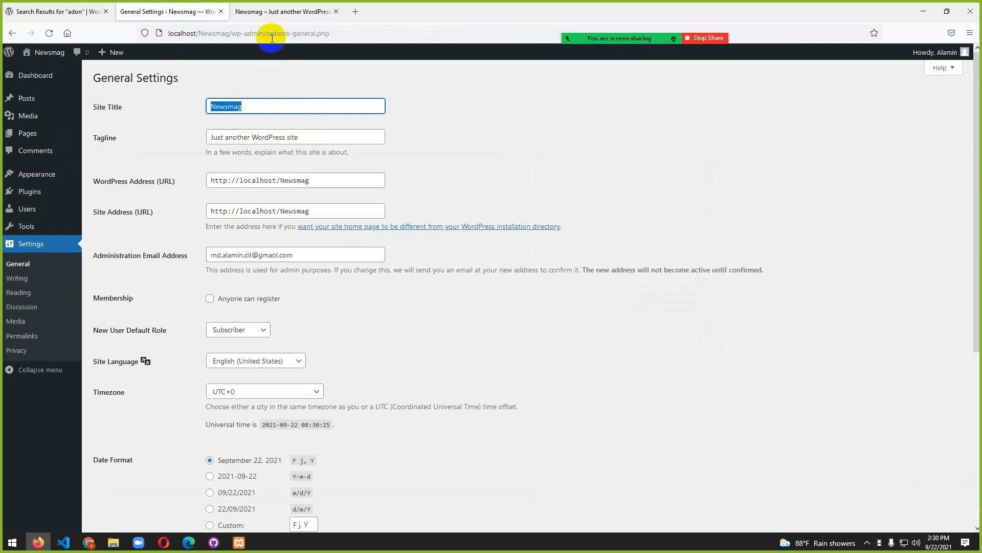
left_click(261, 13)
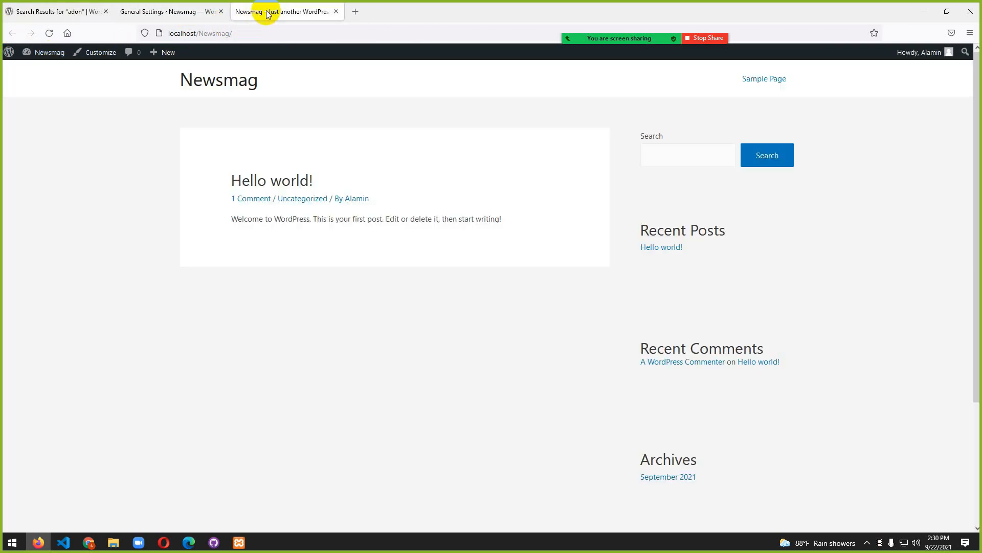
- Return to the starter templates and reopen the Outdoor Adventure template
left_click(182, 15)
left_click(10, 34)
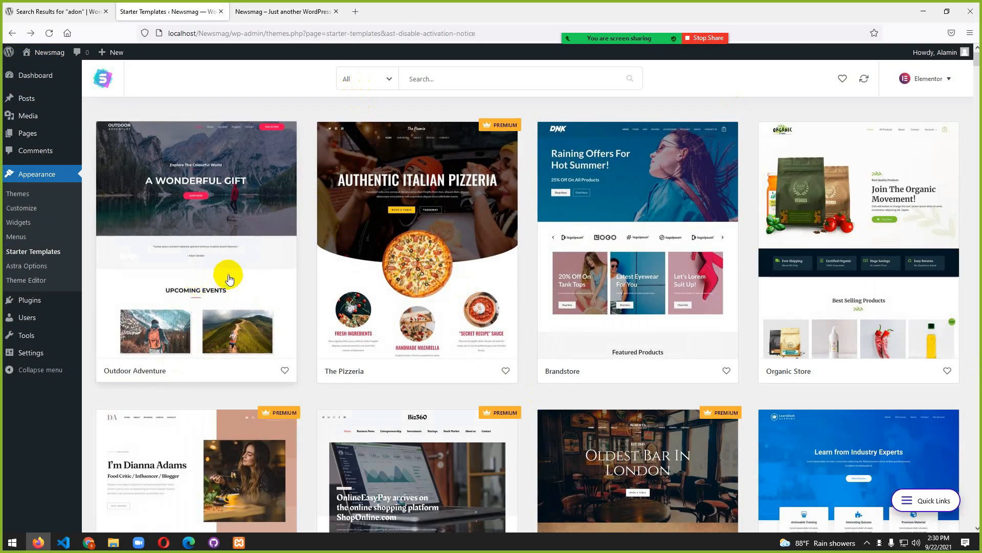
scroll(233, 280, "down", 3)
scroll(233, 280, "up", 3)
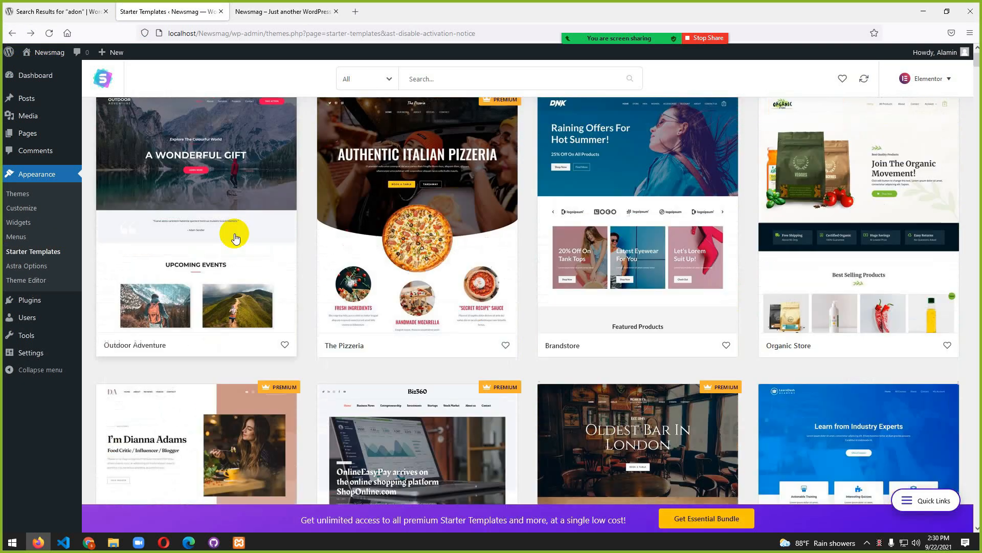
left_click(235, 237)
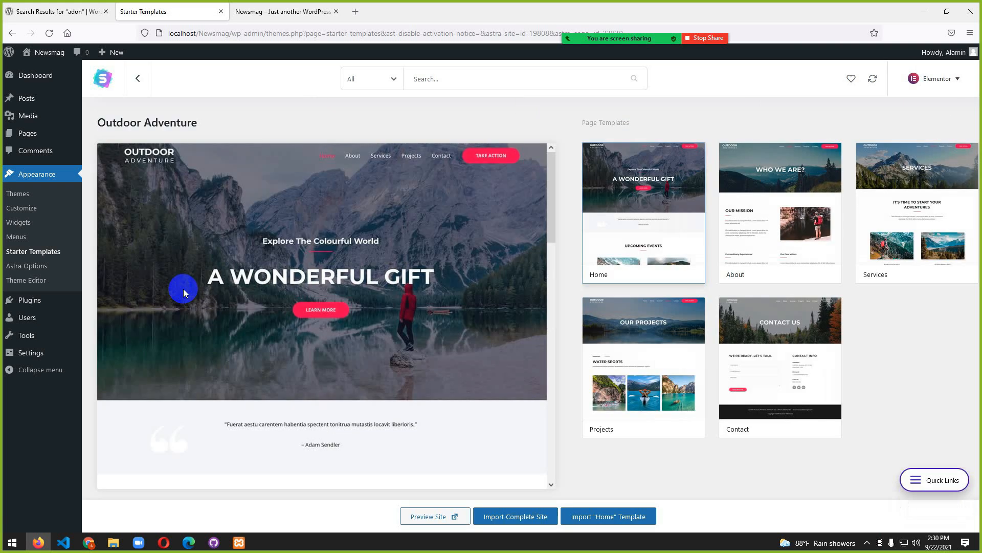
scroll(500, 361, "down", 2)
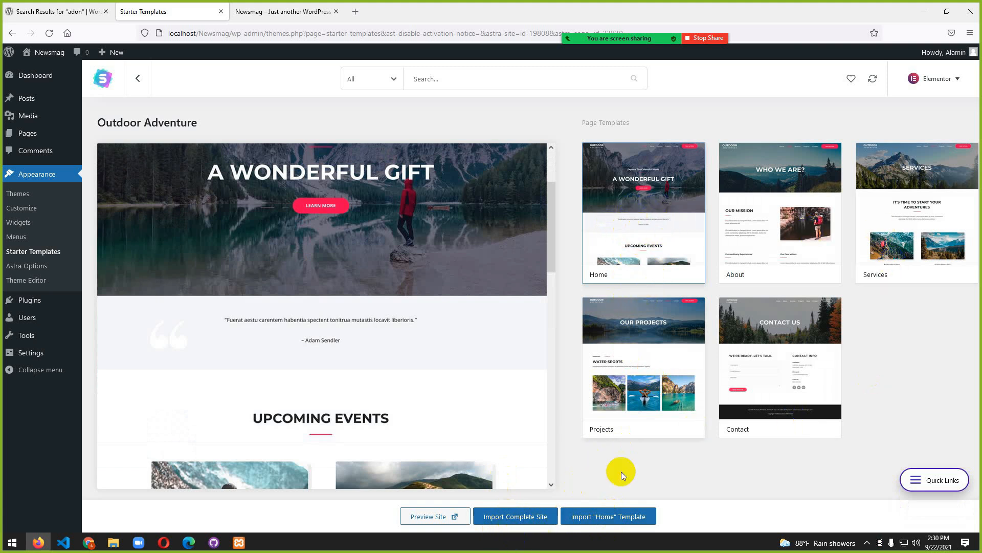
- Start importing the complete Outdoor Adventure site, giving the WordPress level as Intermediate and the website's purpose as Myself/My company
left_click(505, 519)
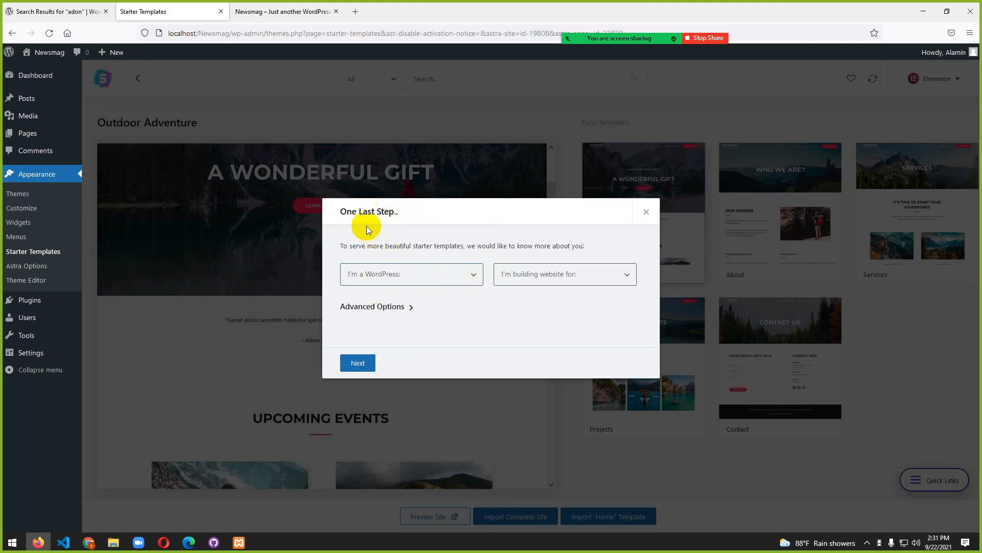
left_click(467, 275)
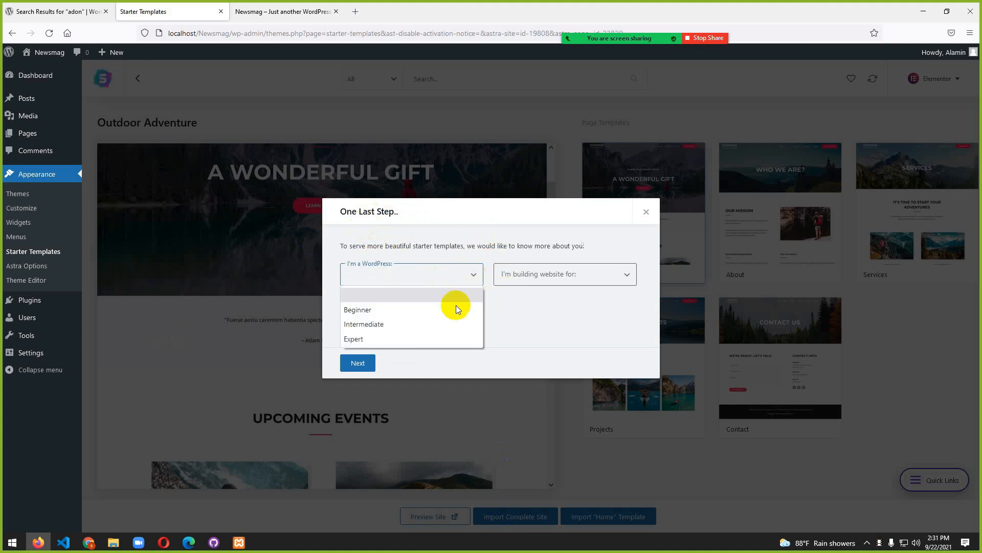
left_click(374, 326)
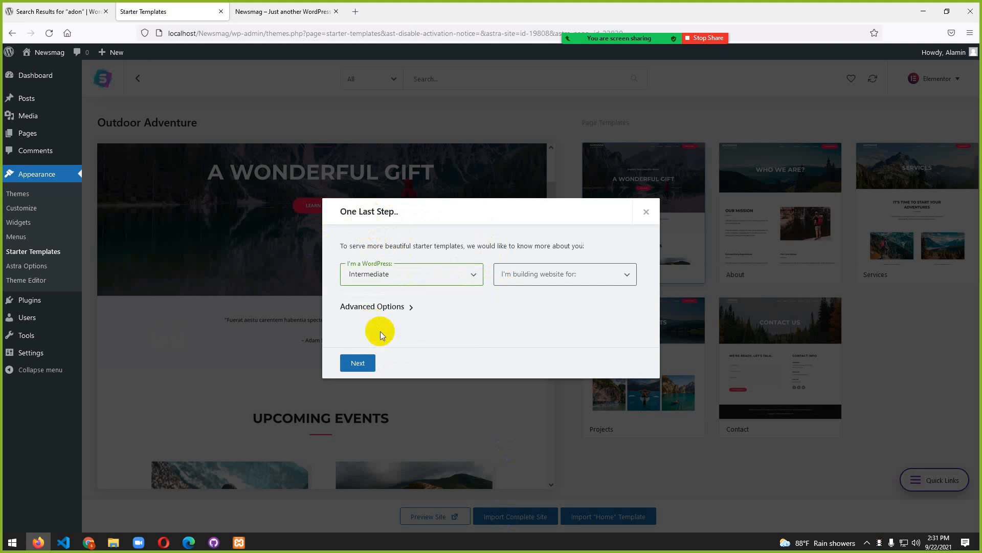
left_click(575, 274)
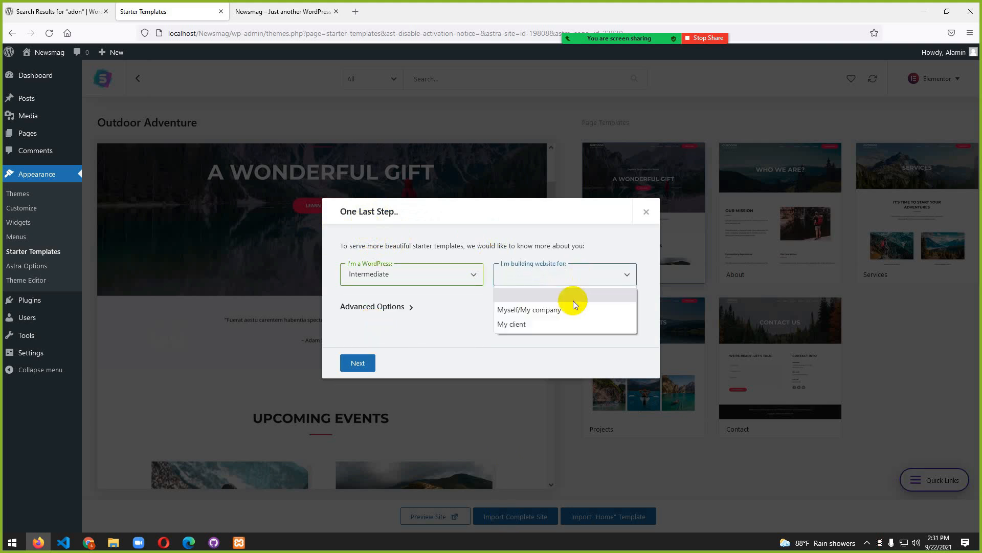
left_click(532, 313)
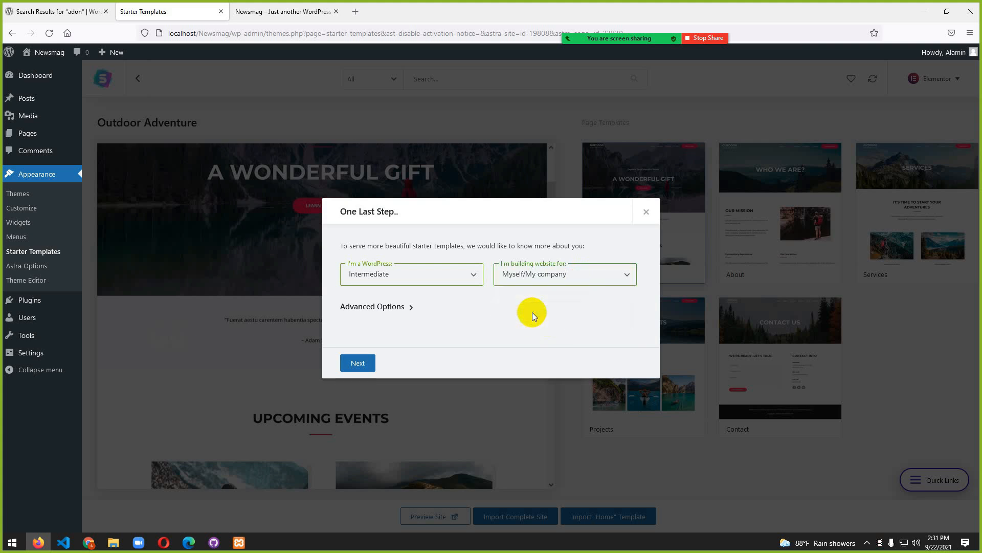
left_click(364, 362)
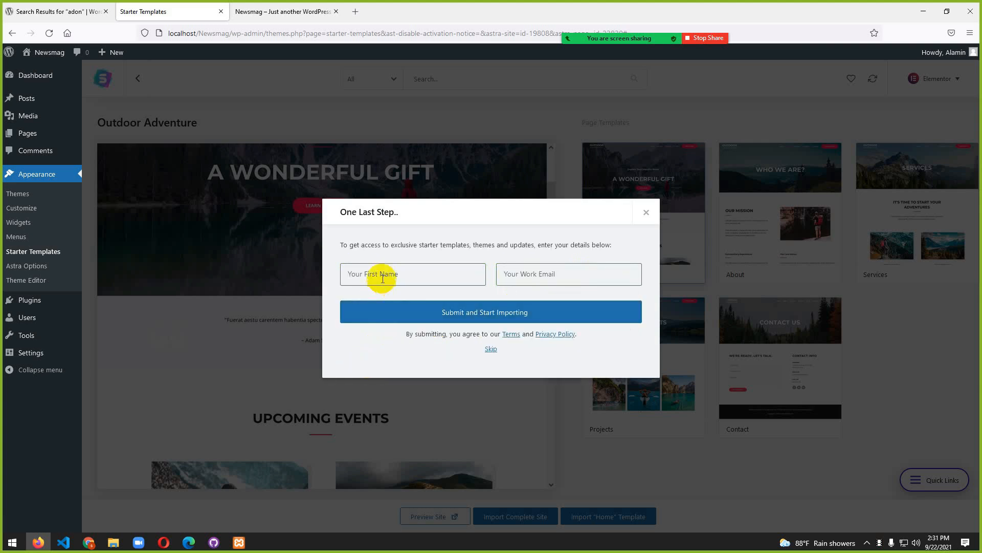
- Enter the first name and work email, then submit the details to start importing the site
left_click(410, 276)
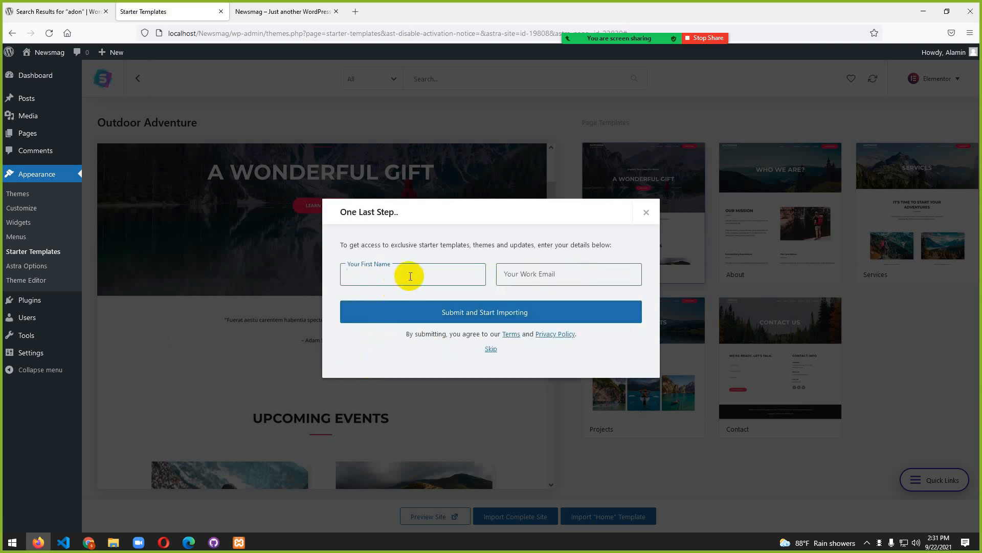
type("alamin")
left_click(526, 275)
type("m")
key("Down")
key("Return")
left_click(472, 314)
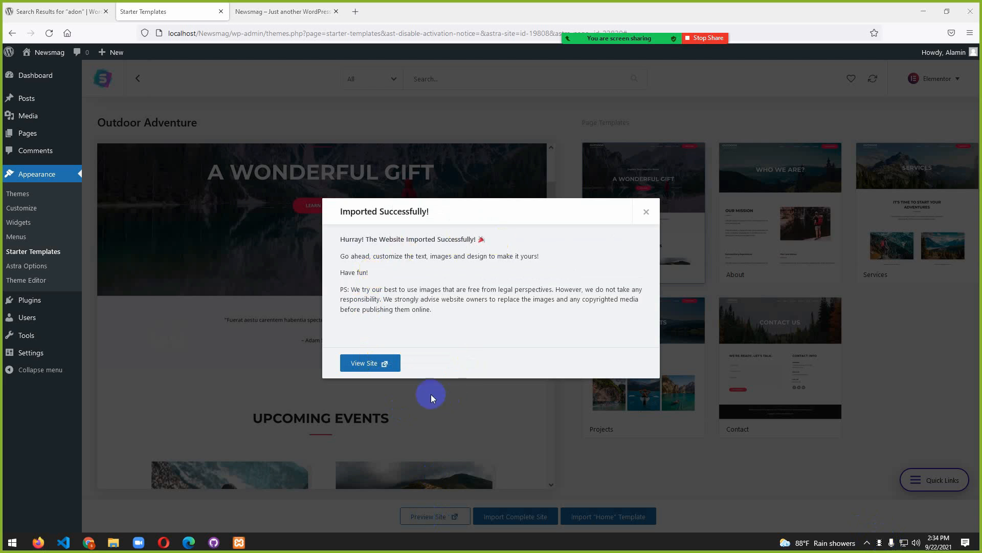
- View the imported Newsmag site and look through its home page from the hero section down to the footer
left_click(379, 368)
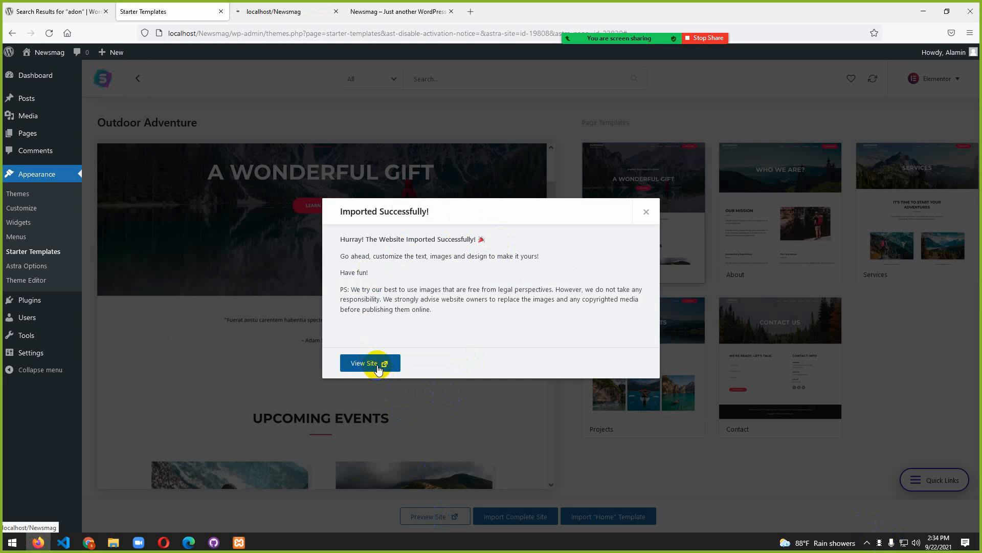
left_click(272, 10)
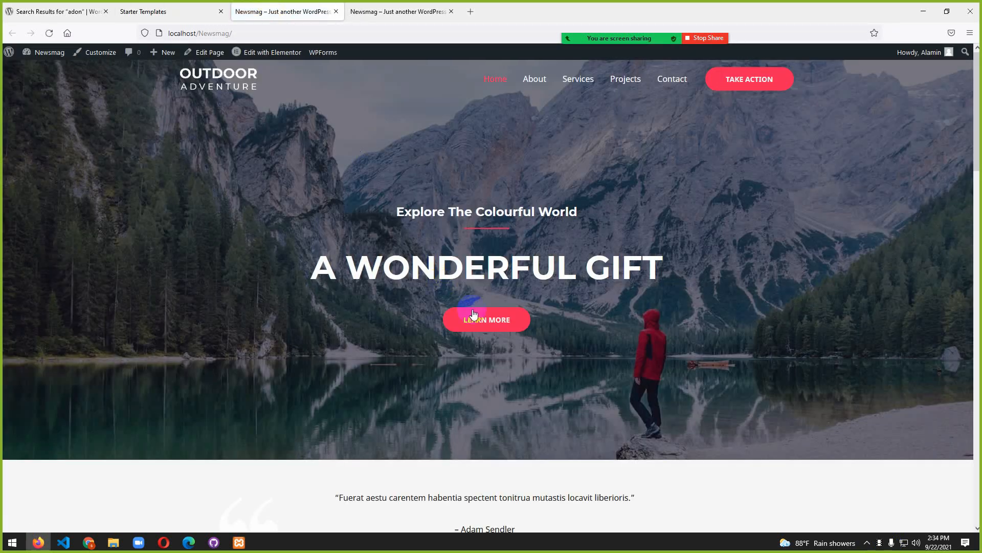
scroll(474, 309, "down", 15)
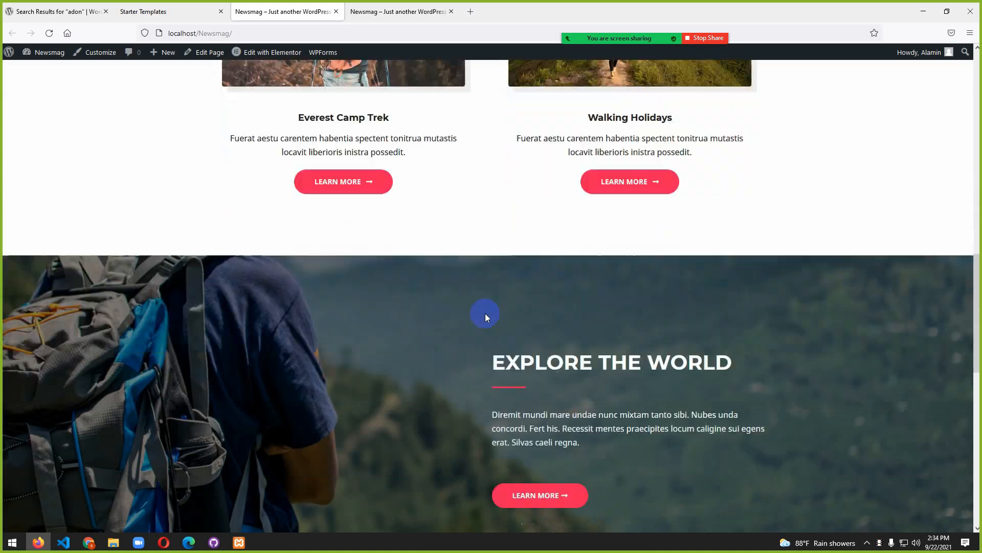
scroll(485, 313, "down", 8)
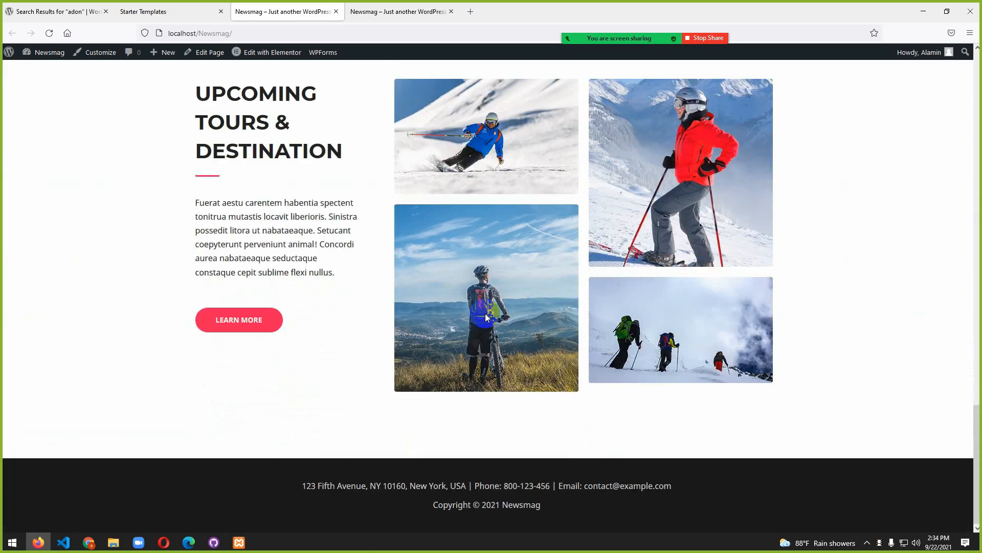
scroll(485, 313, "up", 5)
scroll(485, 313, "up", 12)
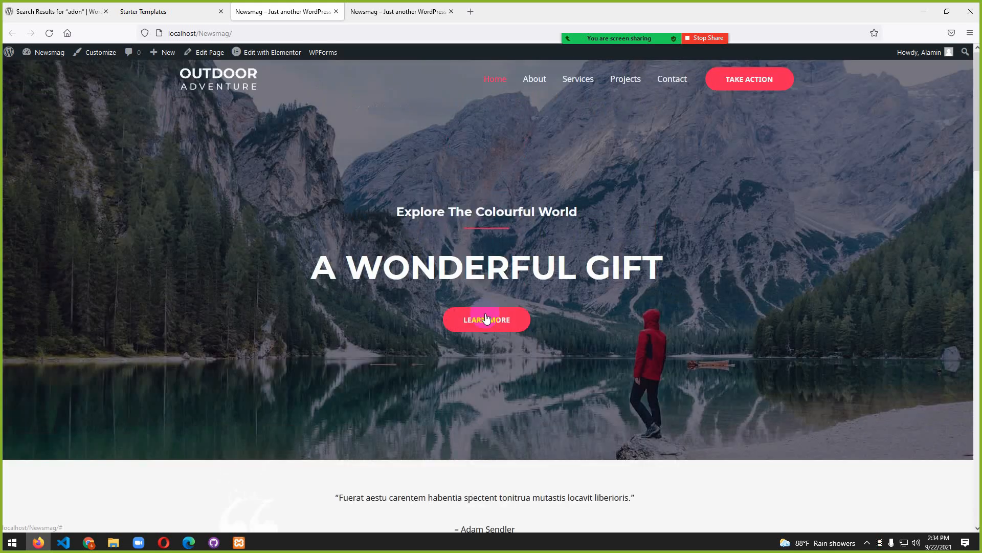
scroll(487, 318, "down", 12)
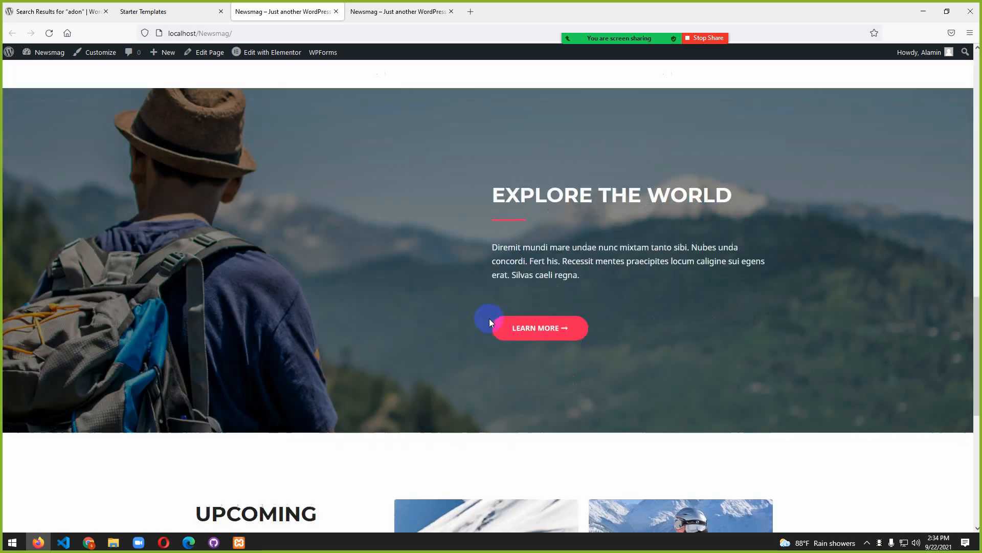
scroll(490, 322, "down", 4)
scroll(490, 323, "up", 20)
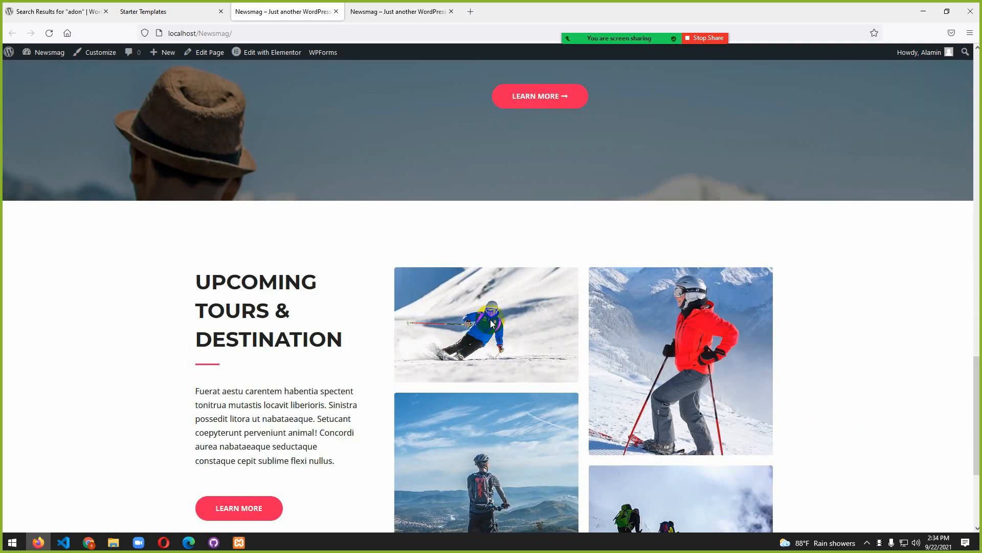
scroll(490, 319, "up", 3)
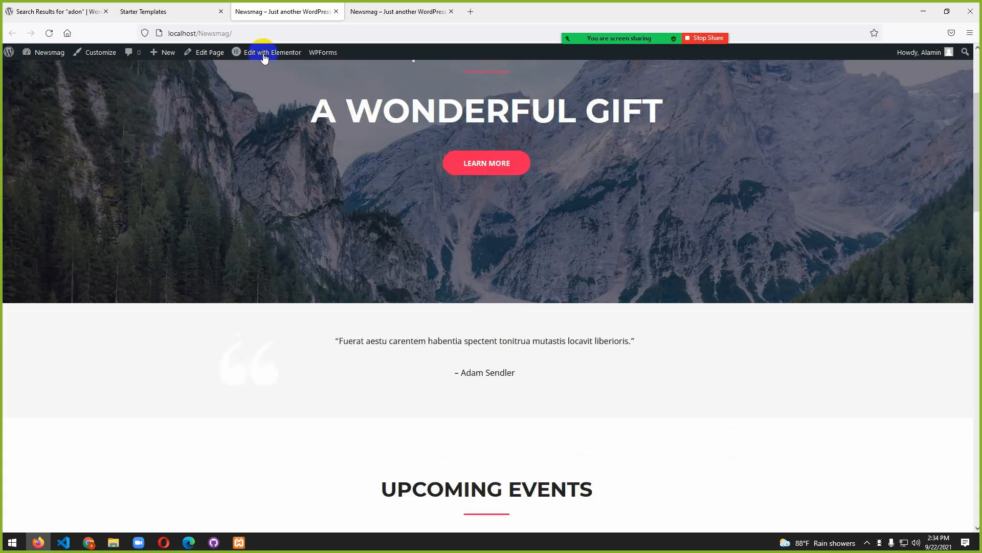
mouse_move(244, 60)
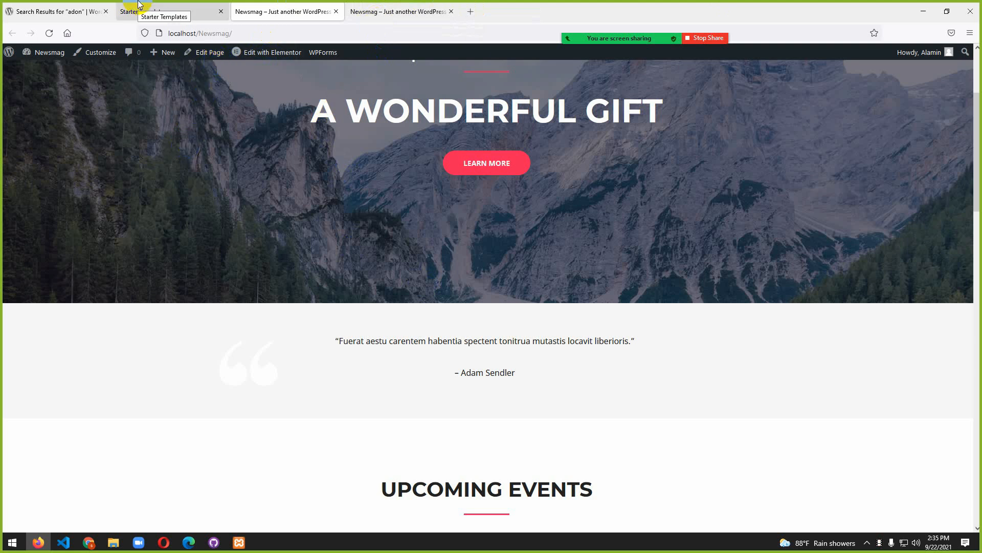
- Switch to File Explorer, view the elementor folder on the H: drive, and return to the hero section of the site's home page
mouse_move(115, 541)
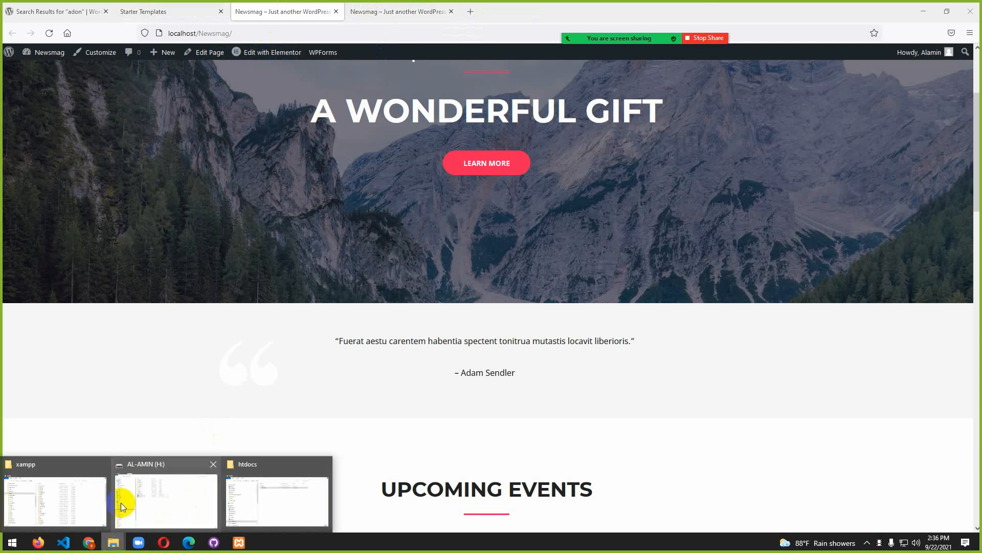
left_click(76, 494)
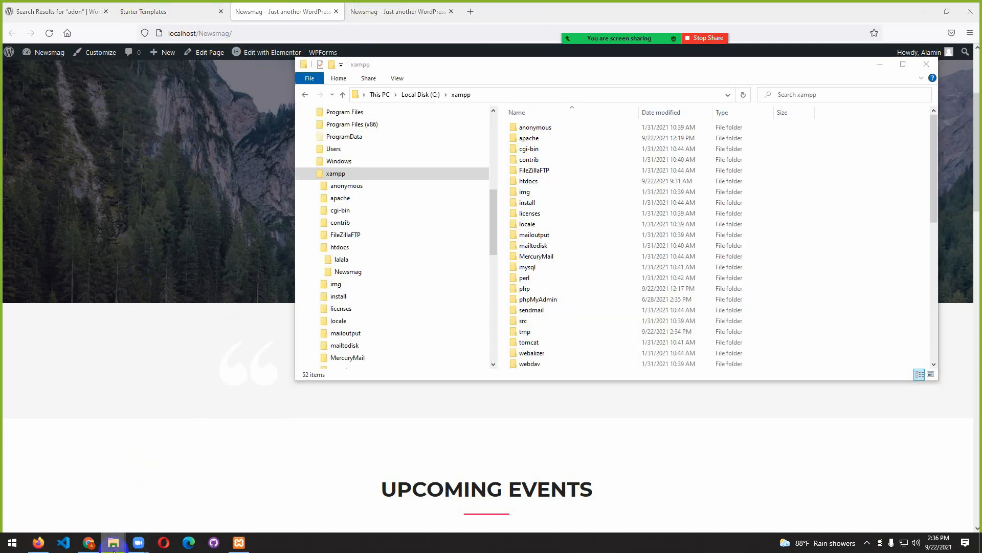
mouse_move(113, 541)
left_click(142, 509)
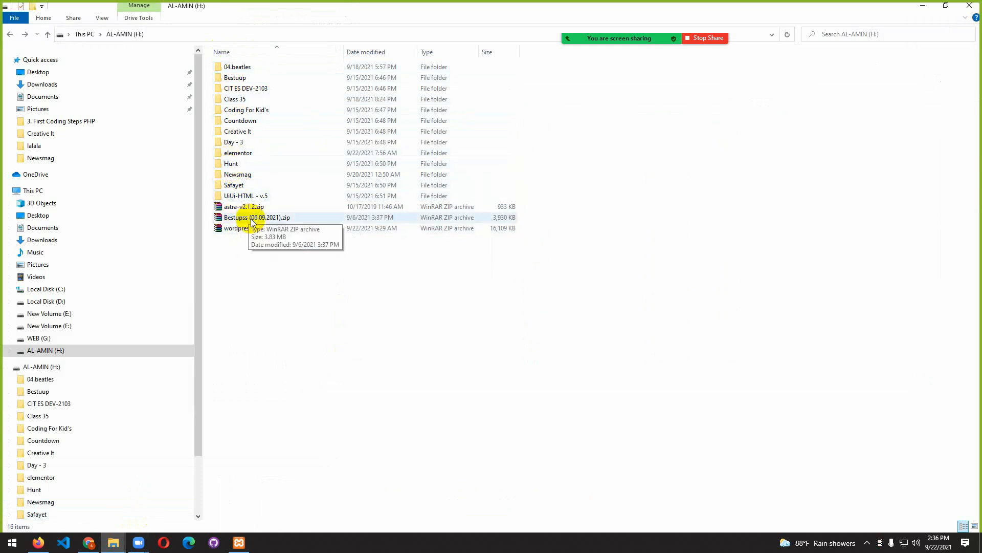
double_click(235, 154)
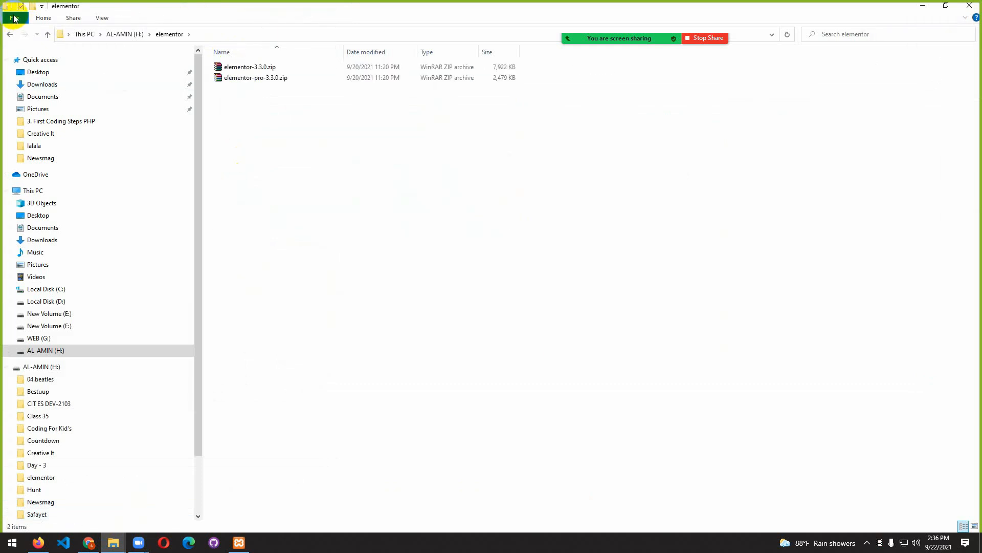
left_click(47, 34)
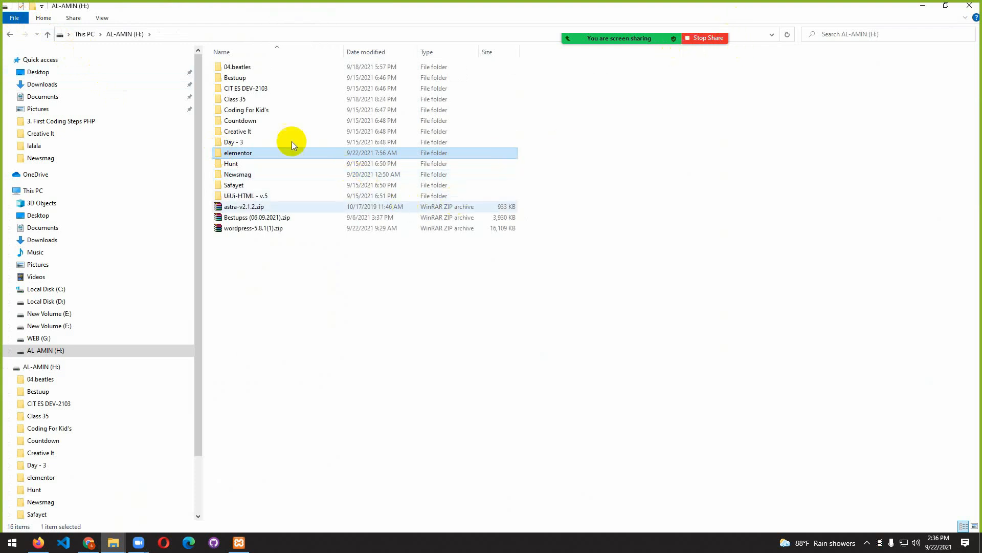
left_click(923, 5)
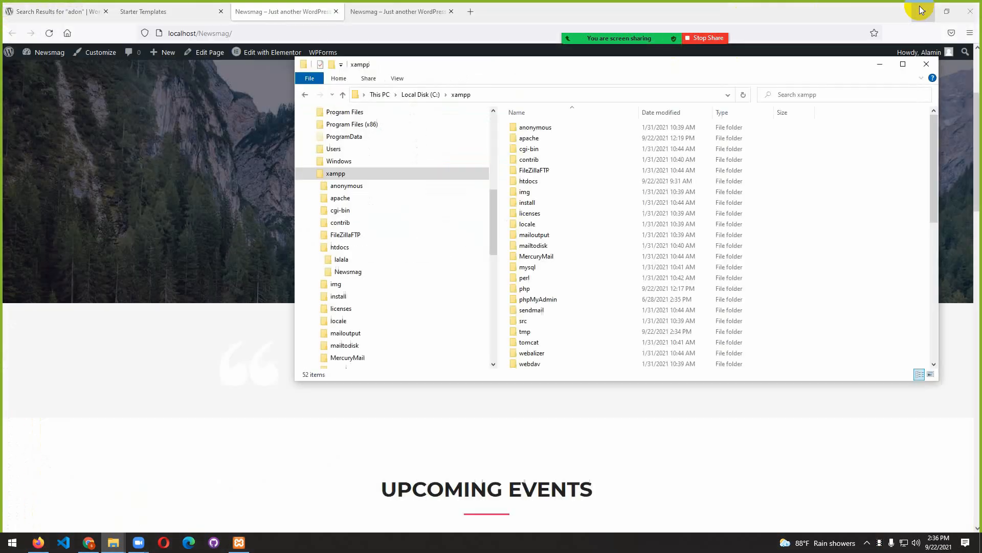
left_click(244, 189)
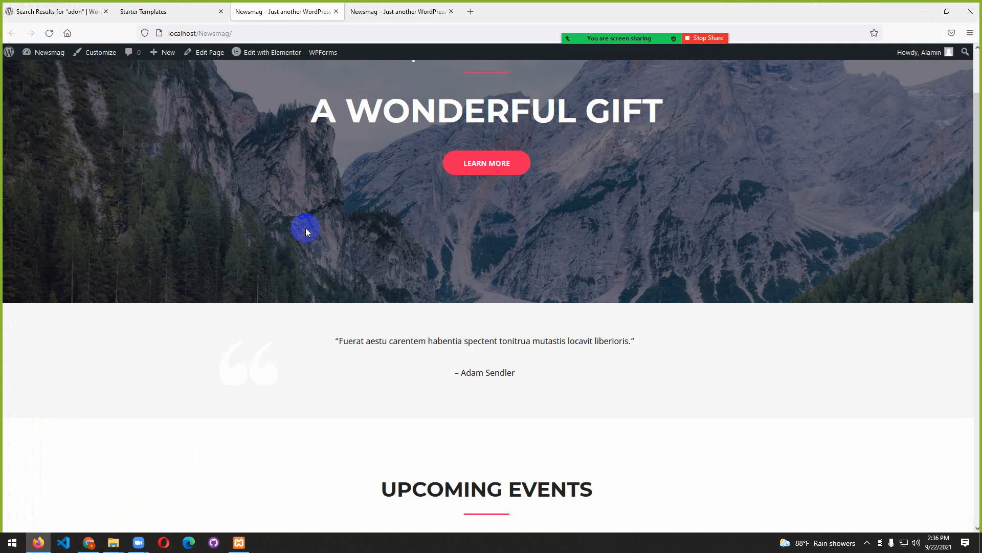
scroll(329, 250, "up", 2)
scroll(330, 250, "up", 1)
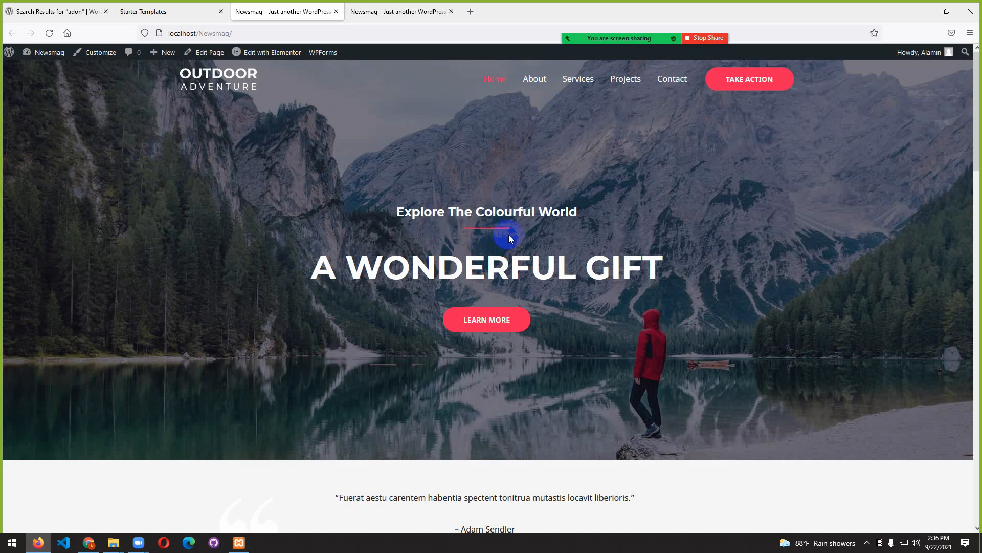
- Open the WordPress admin About page in a new browser tab and move that tab to the front
scroll(509, 234, "down", 7)
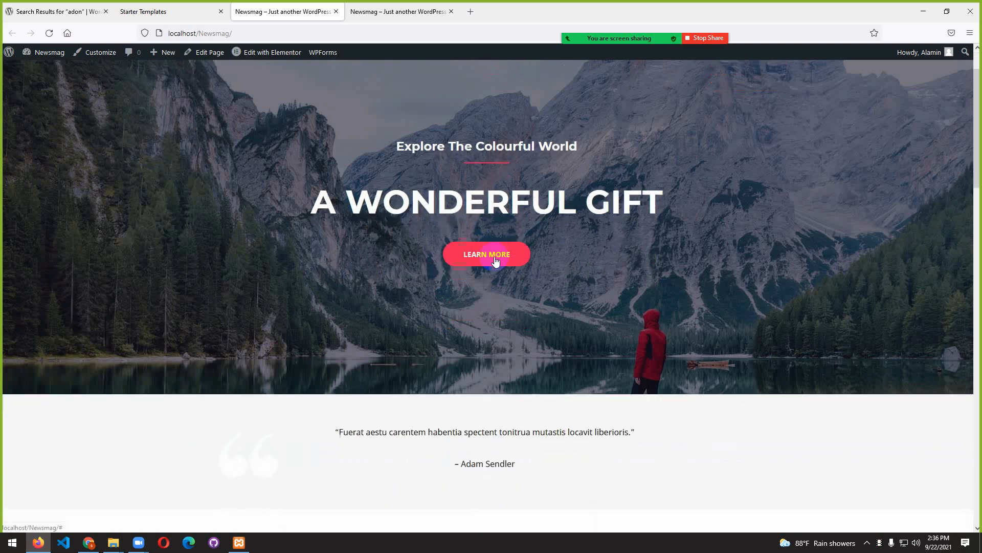
scroll(495, 256, "up", 4)
scroll(494, 256, "up", 3)
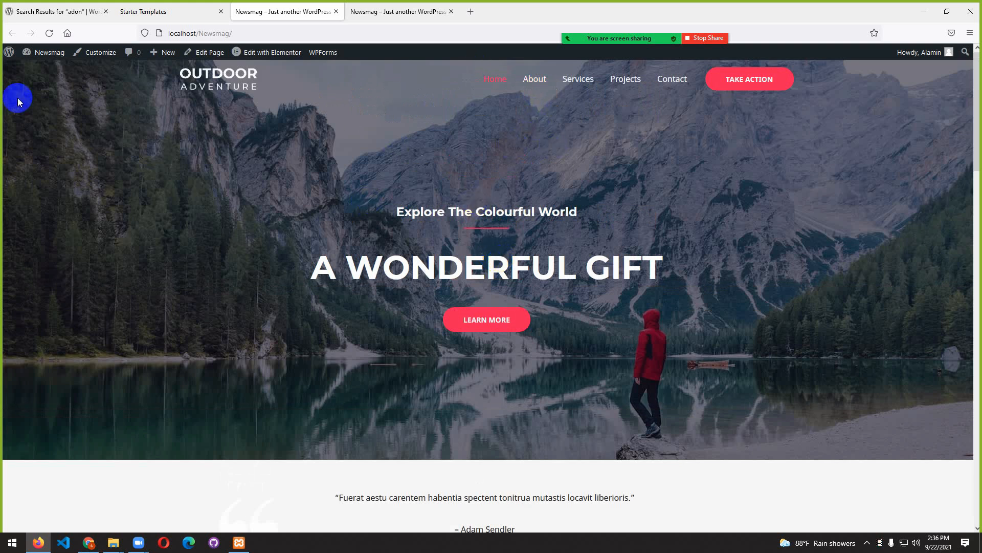
mouse_move(7, 57)
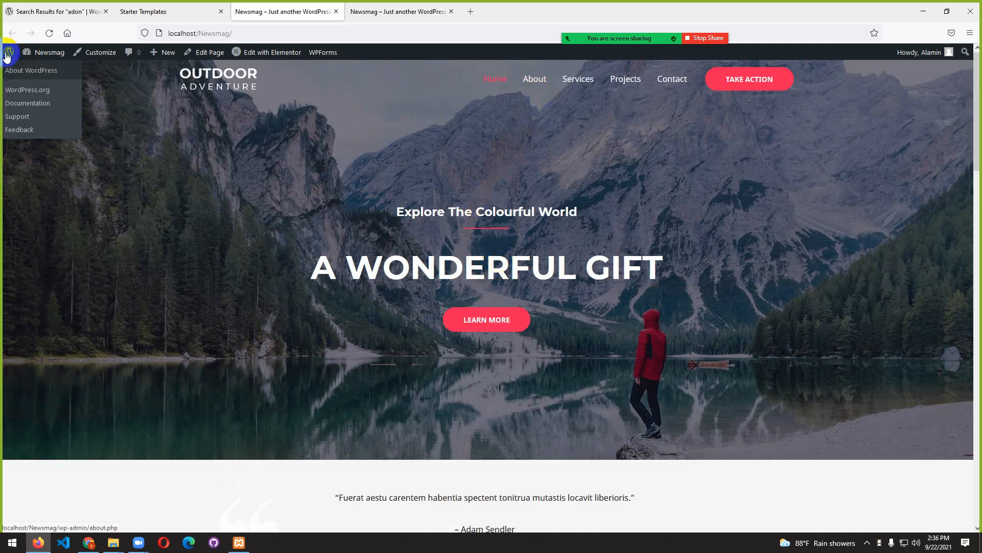
middle_click(7, 57)
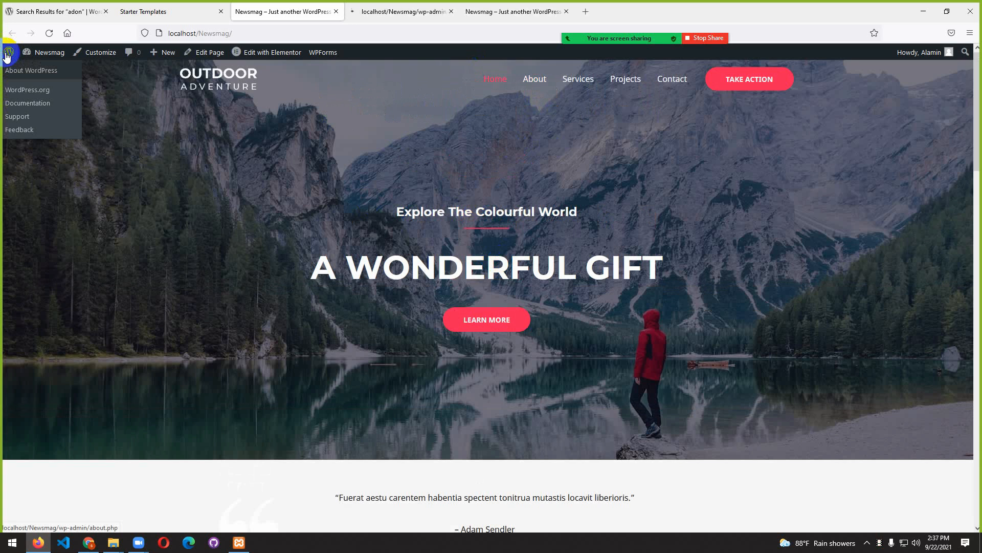
left_click_drag(399, 11, 59, 17)
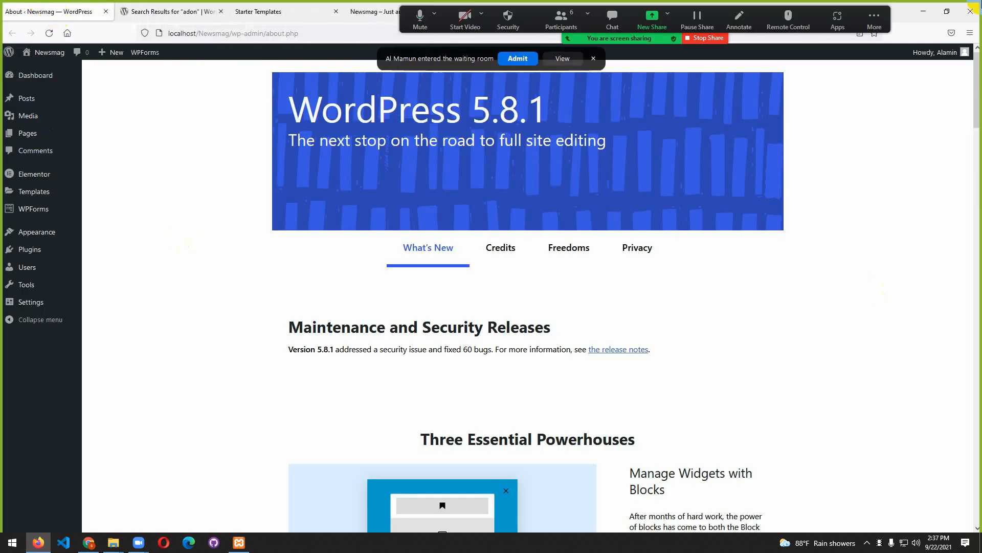
- Go to the installed plugins of the Newsmag site and activate the Classic Editor plugin
left_click(25, 207)
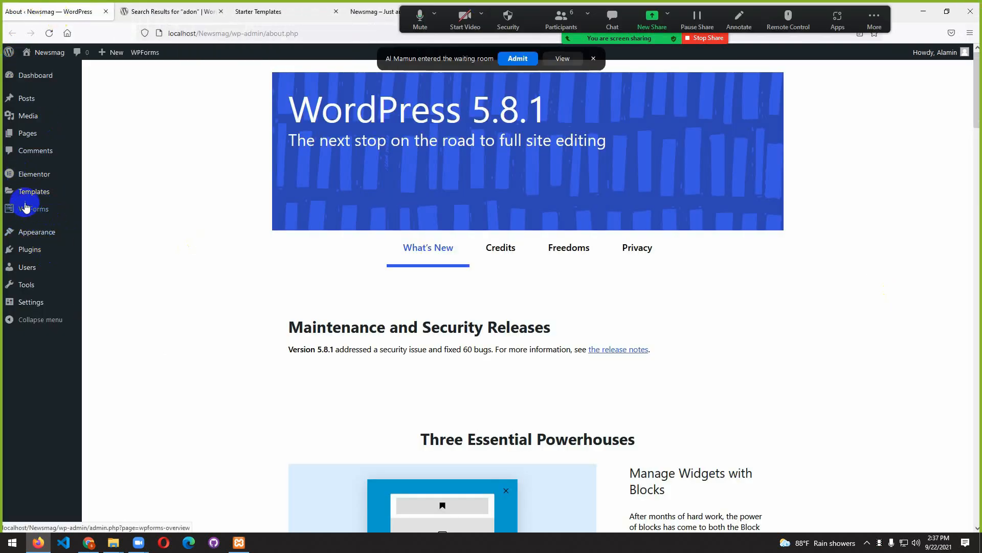
mouse_move(23, 199)
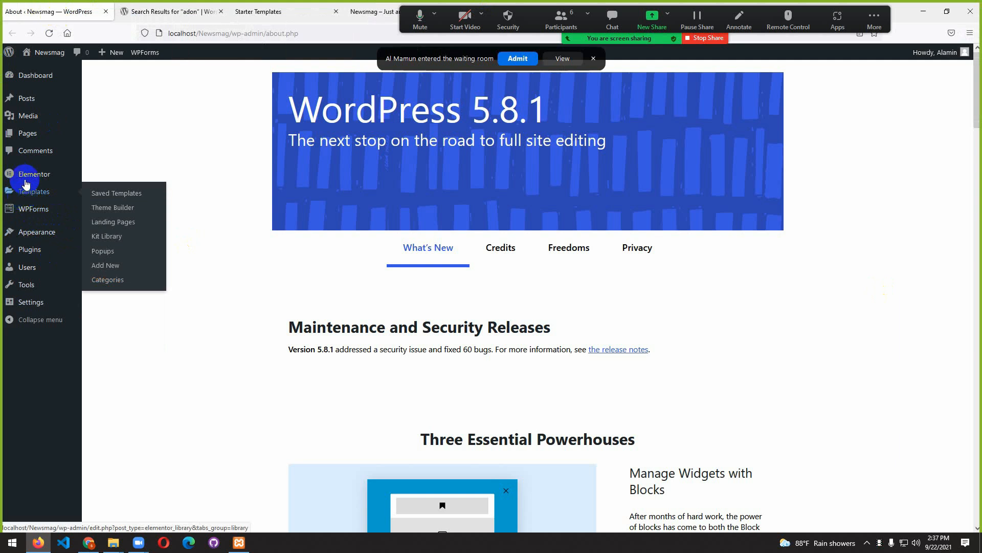
mouse_move(25, 182)
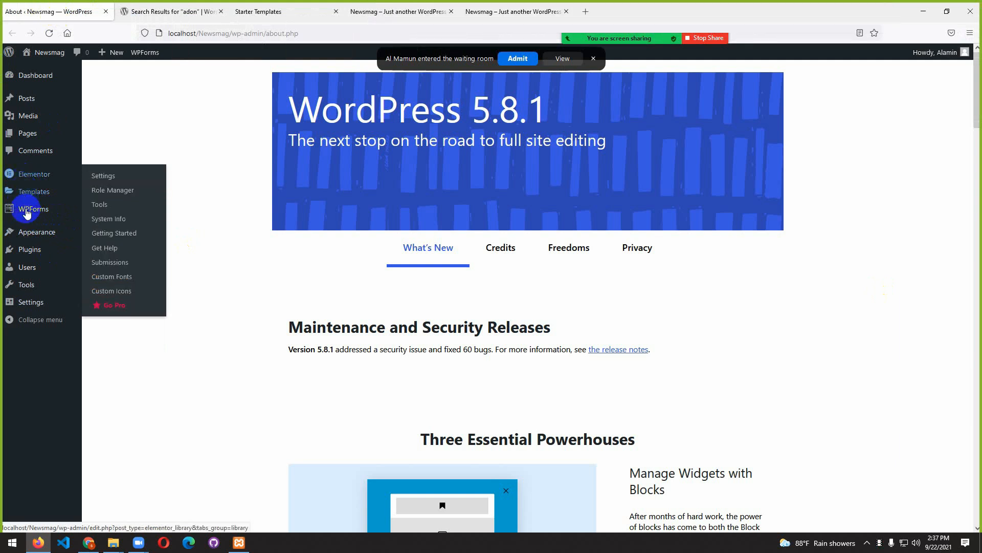
left_click(16, 255)
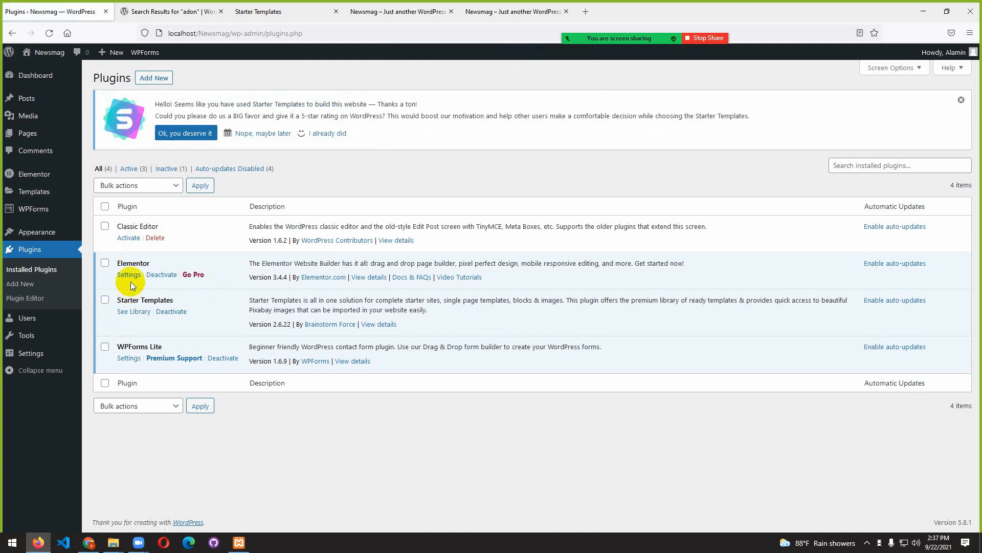
left_click(128, 239)
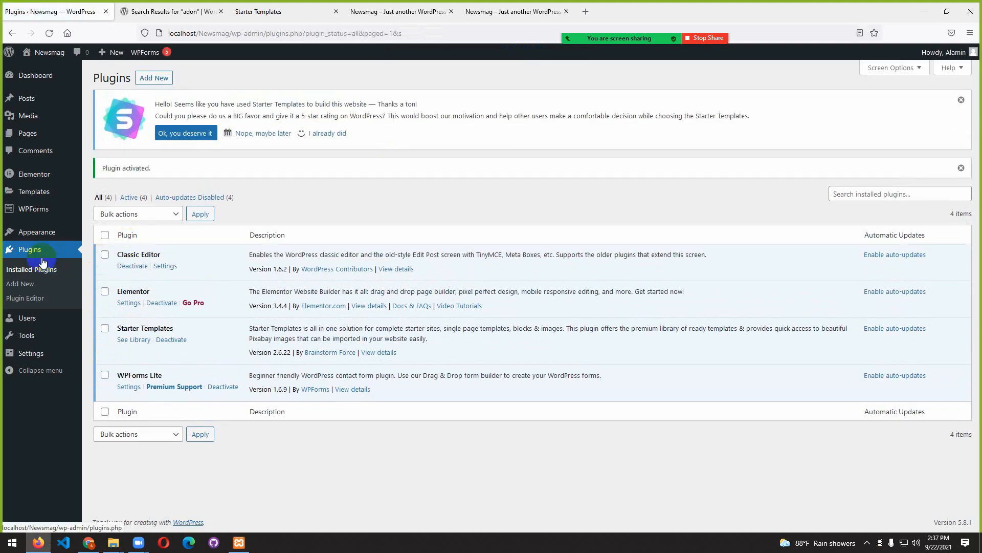
- Start adding a new plugin and search the plugin directory for "Essential add"
left_click(155, 79)
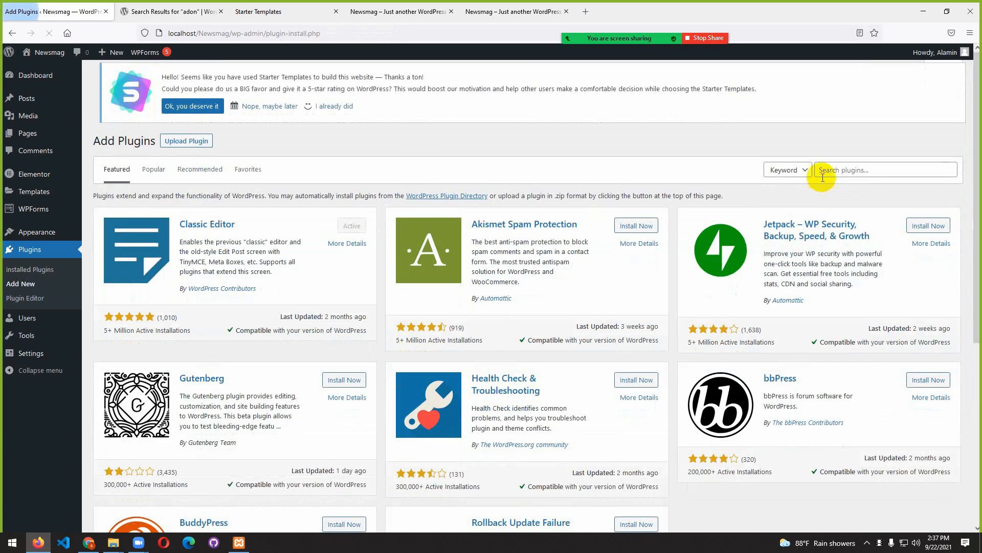
left_click(854, 171)
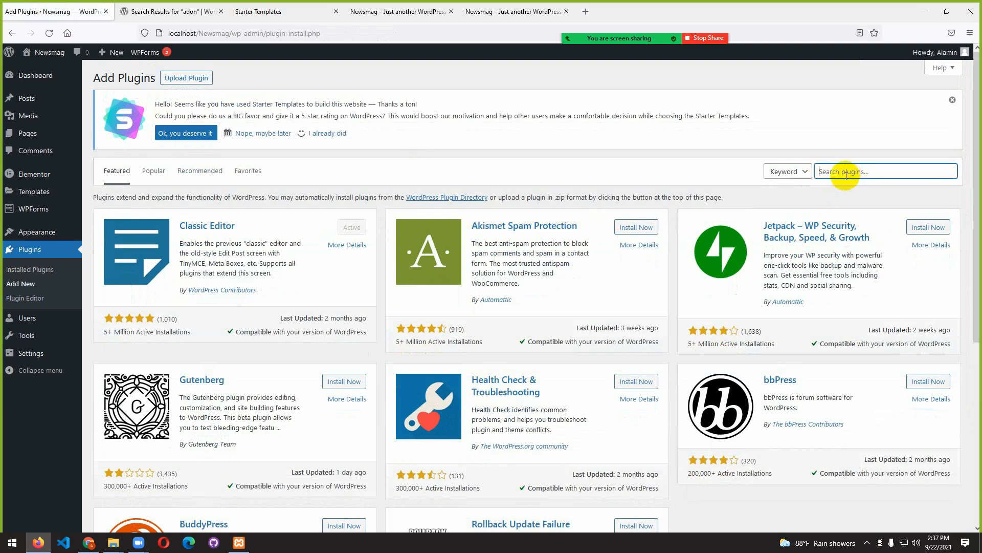
type("Essen")
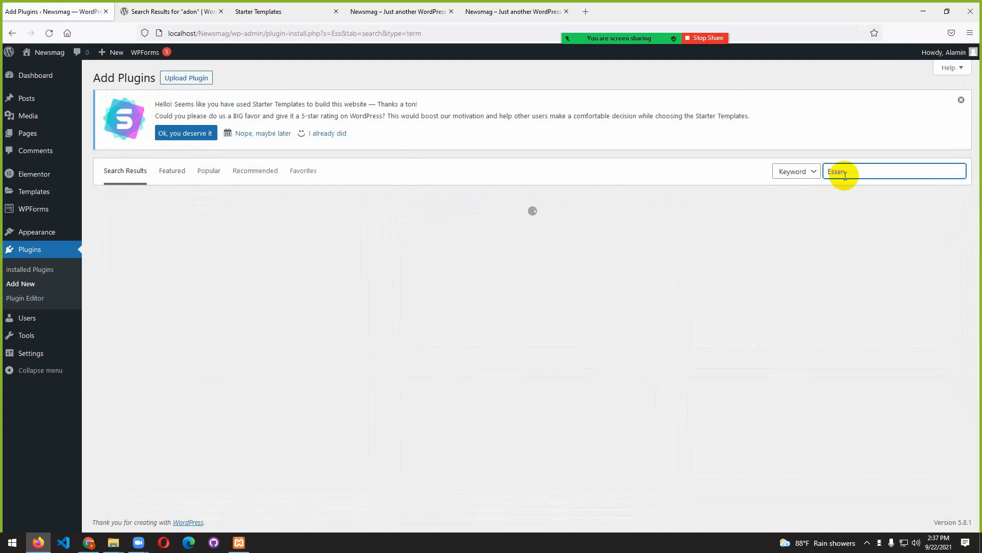
type("ti")
type("al add")
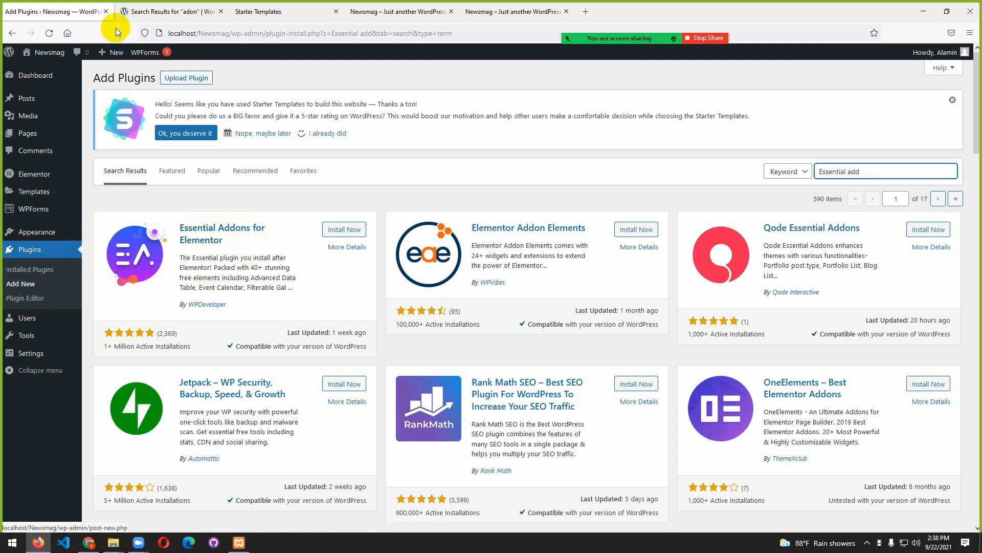
- Install and activate the Essential Addons for Elementor plugin
mouse_move(23, 180)
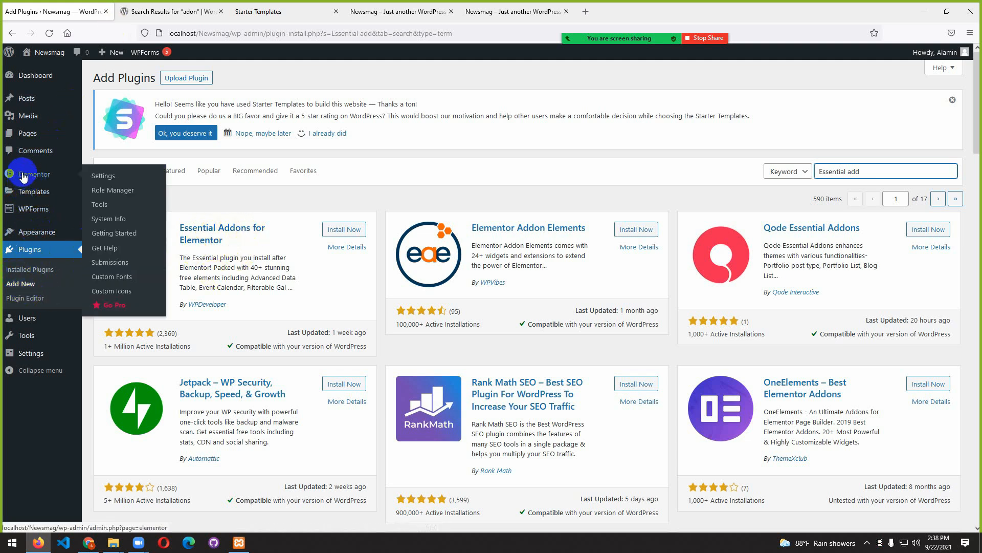
left_click(346, 235)
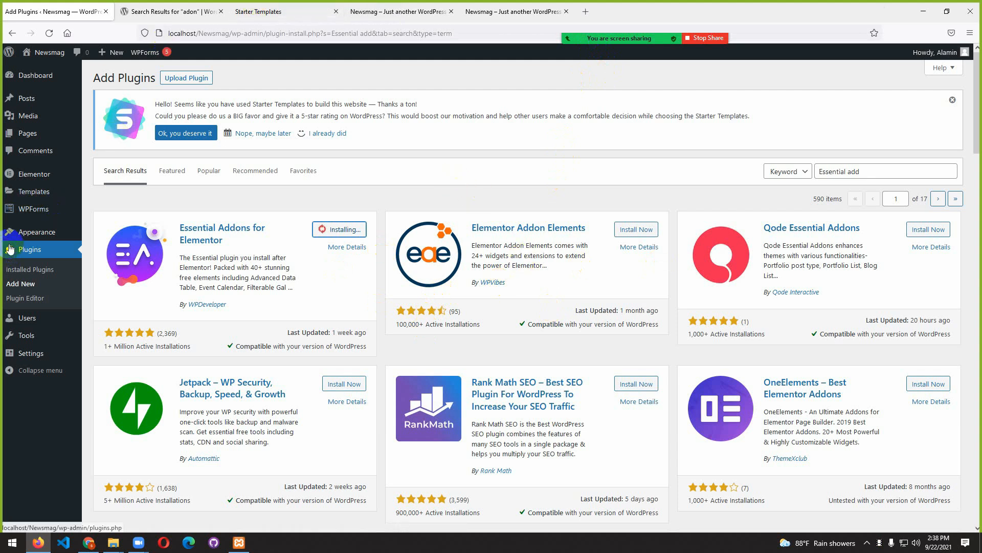
left_click(20, 283)
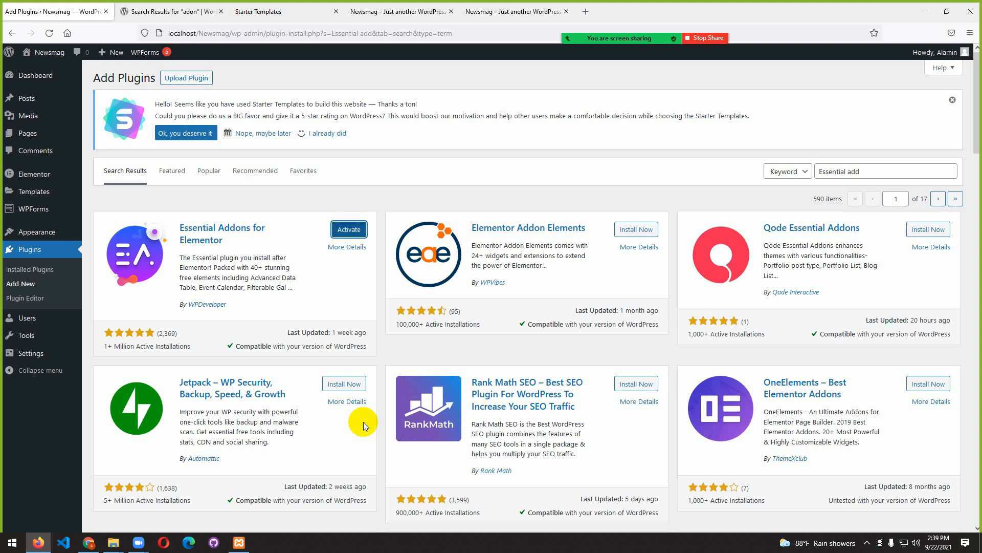
left_click(344, 236)
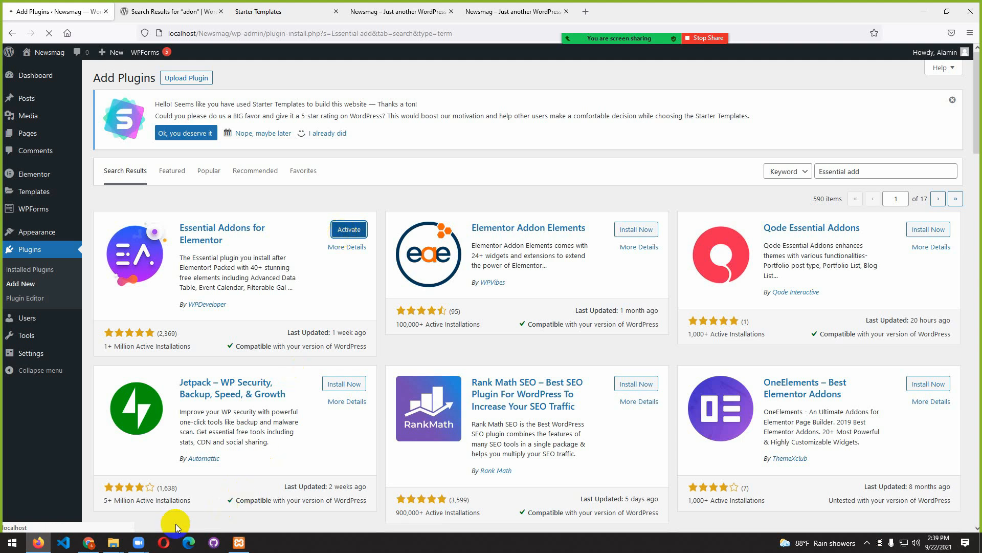
- Complete the Essential Addons setup wizard with the Basic (Recommended) configuration and preselected elements, without installing Templately or any integrations
mouse_move(90, 546)
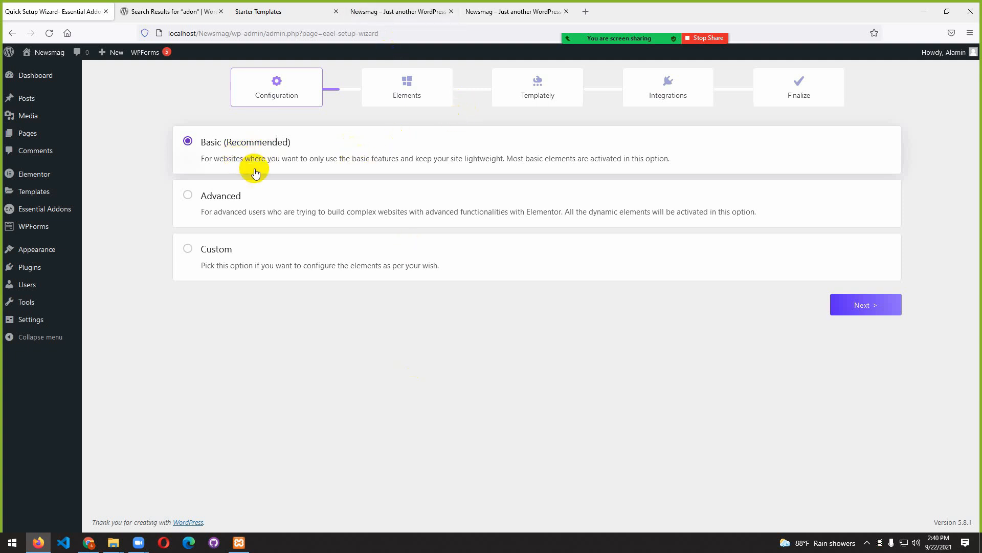
left_click(875, 314)
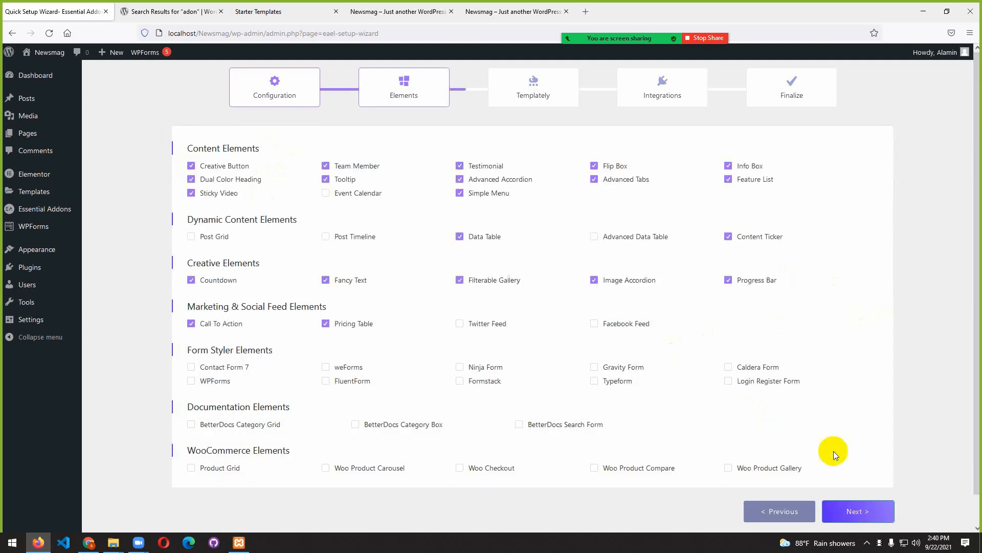
left_click(859, 511)
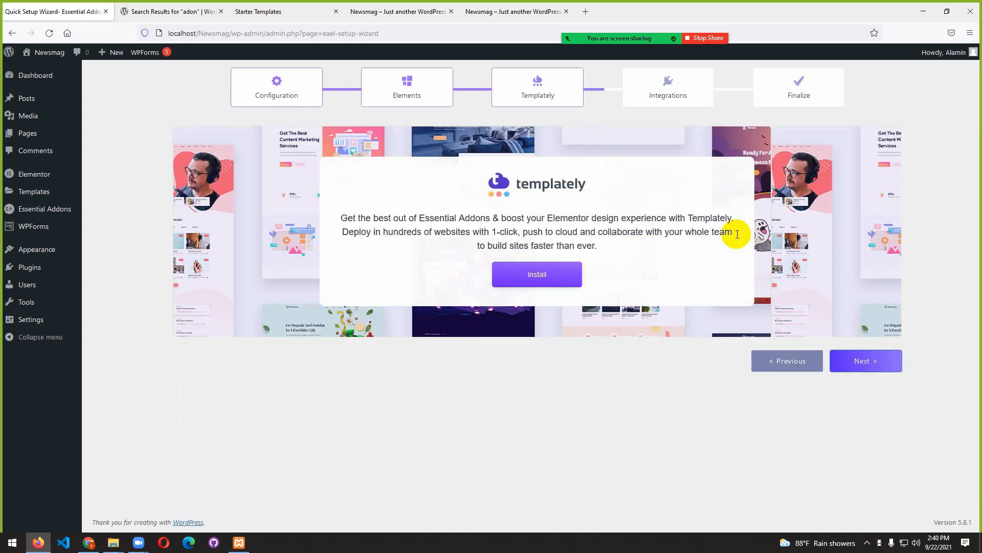
left_click(859, 364)
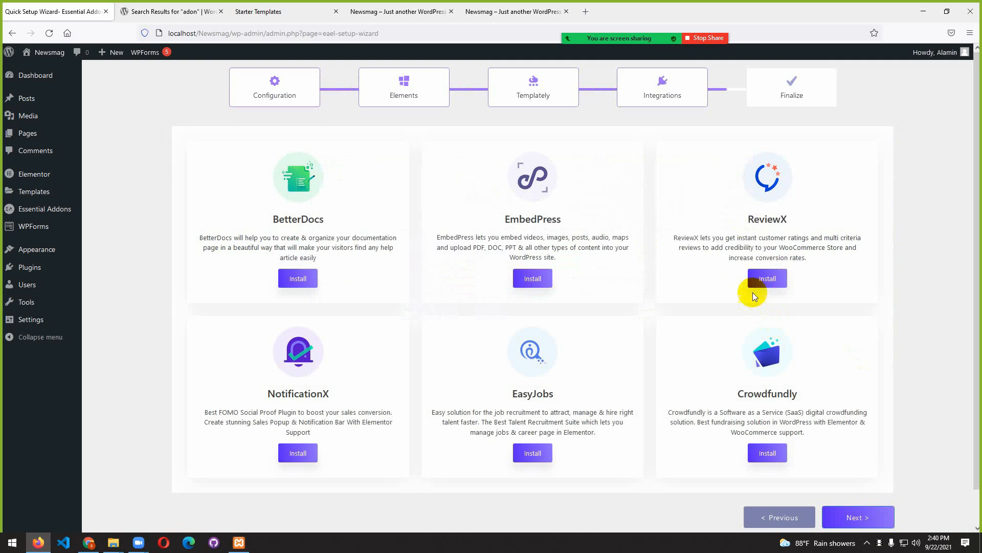
left_click(873, 518)
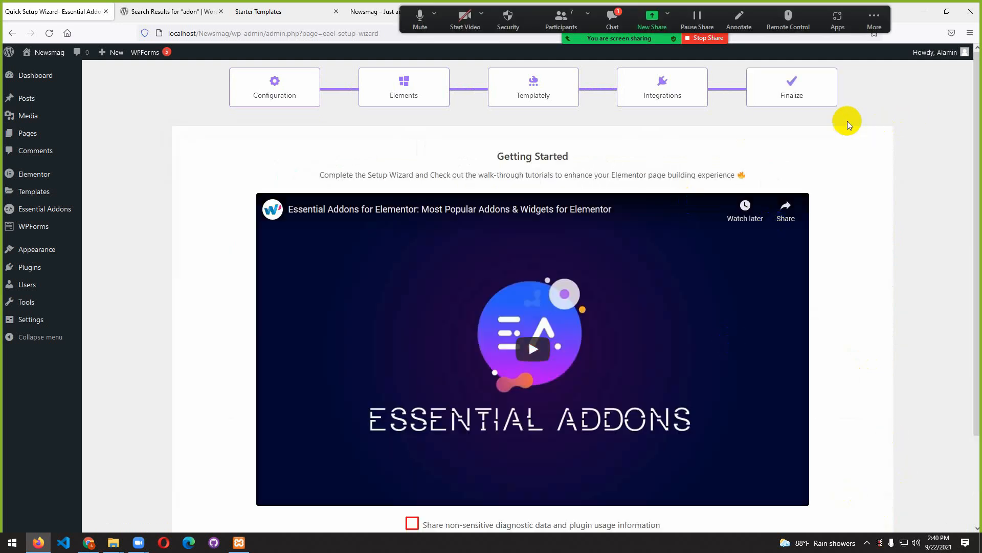
left_click(612, 18)
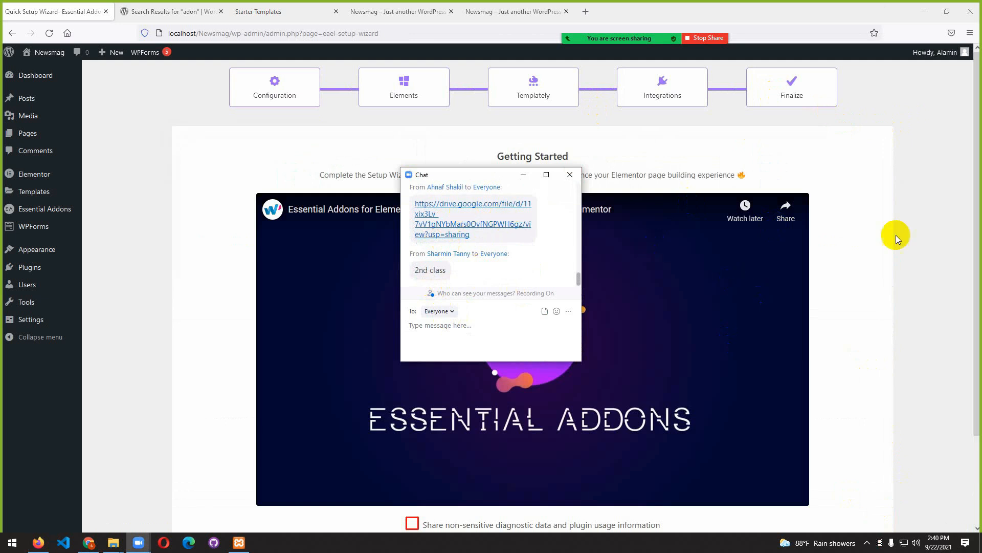
left_click(523, 175)
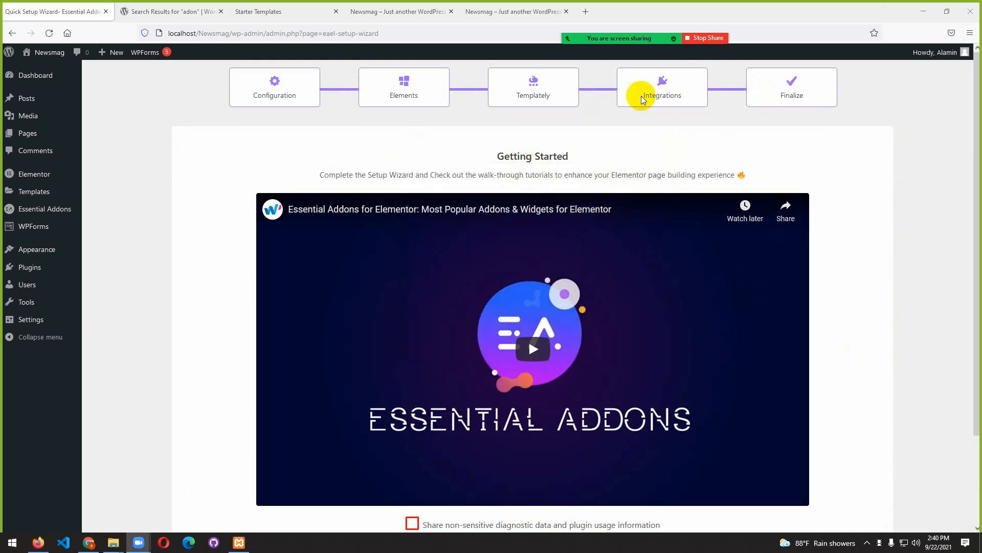
scroll(624, 276, "down", 2)
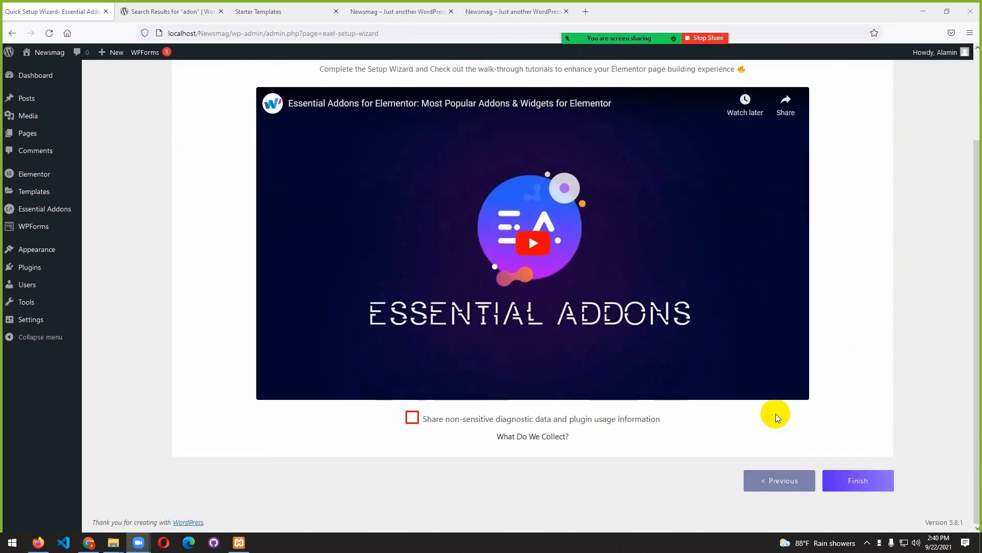
left_click(848, 480)
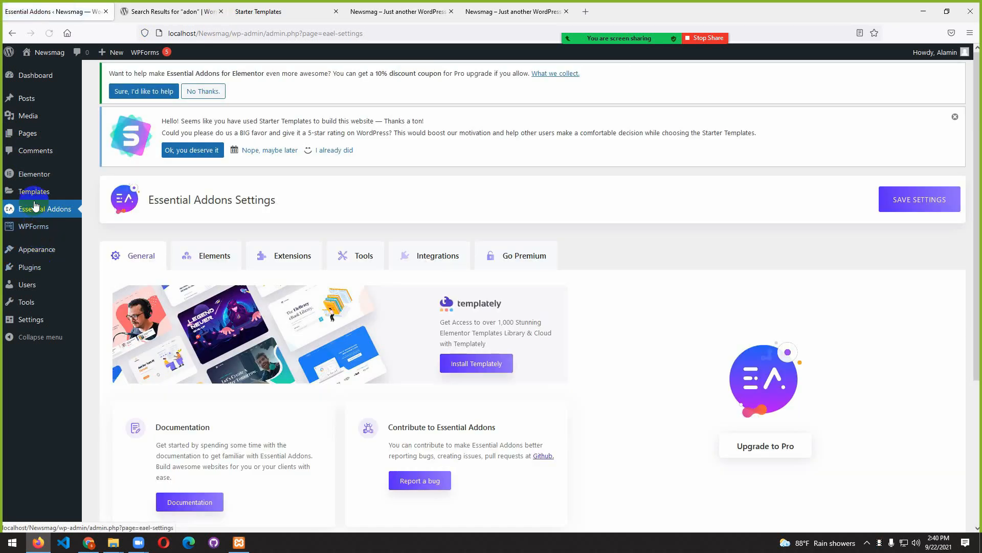
- Dismiss the import success dialog on the Starter Templates page, then return to the Newsmag home page and reload it
mouse_move(28, 176)
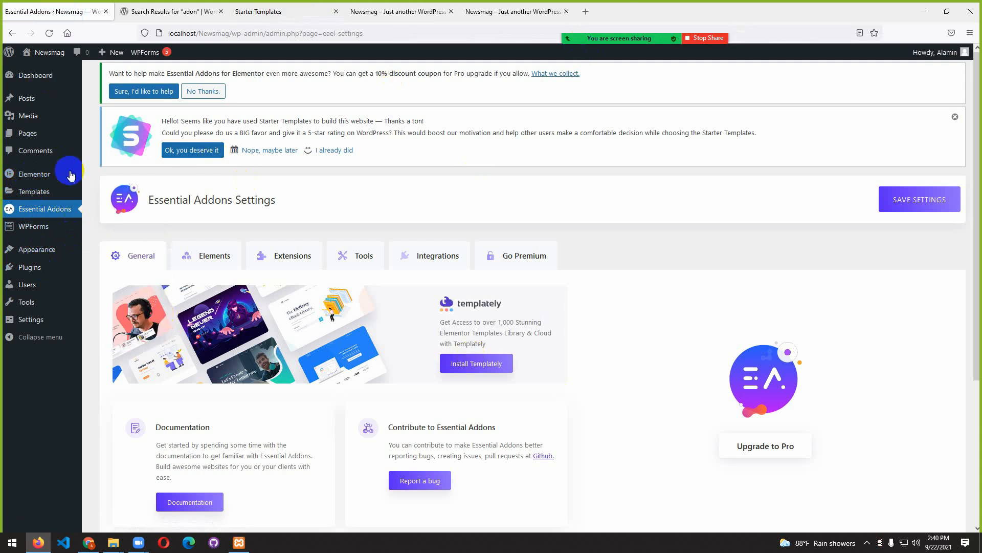
left_click(208, 15)
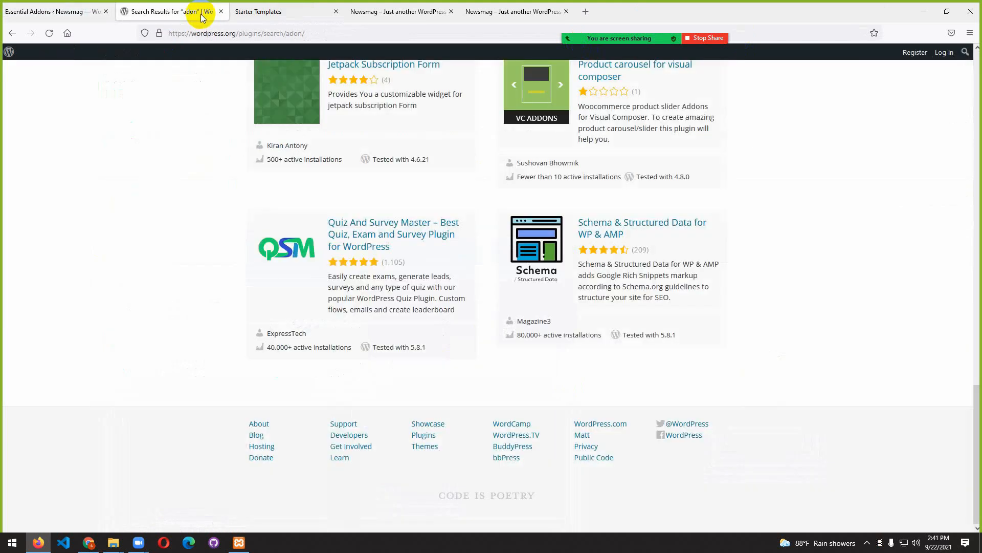
left_click(258, 14)
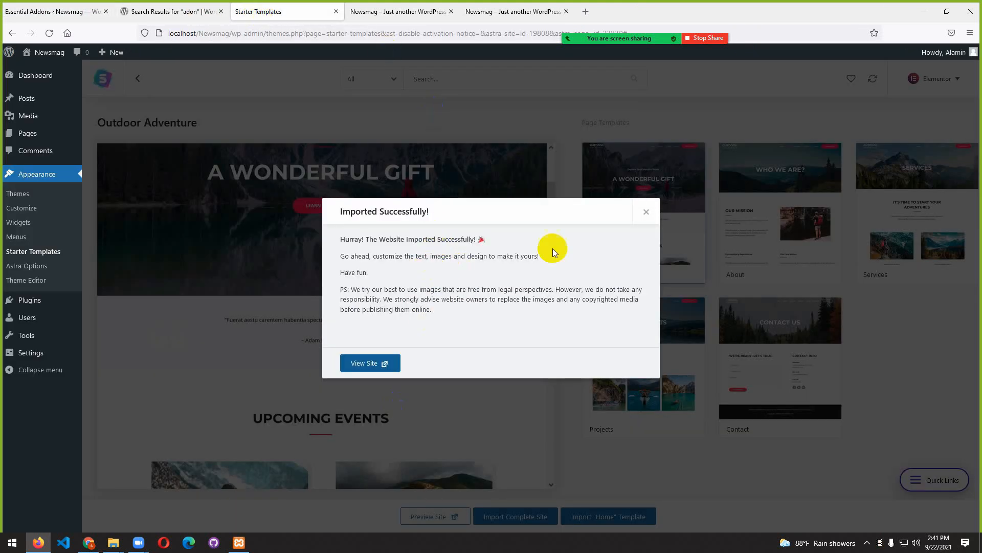
left_click(646, 212)
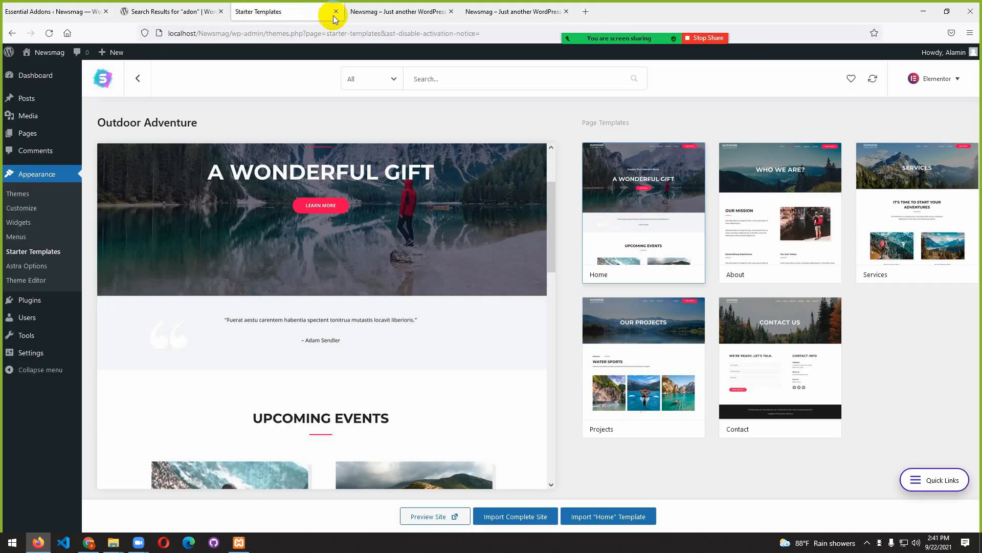
left_click(376, 12)
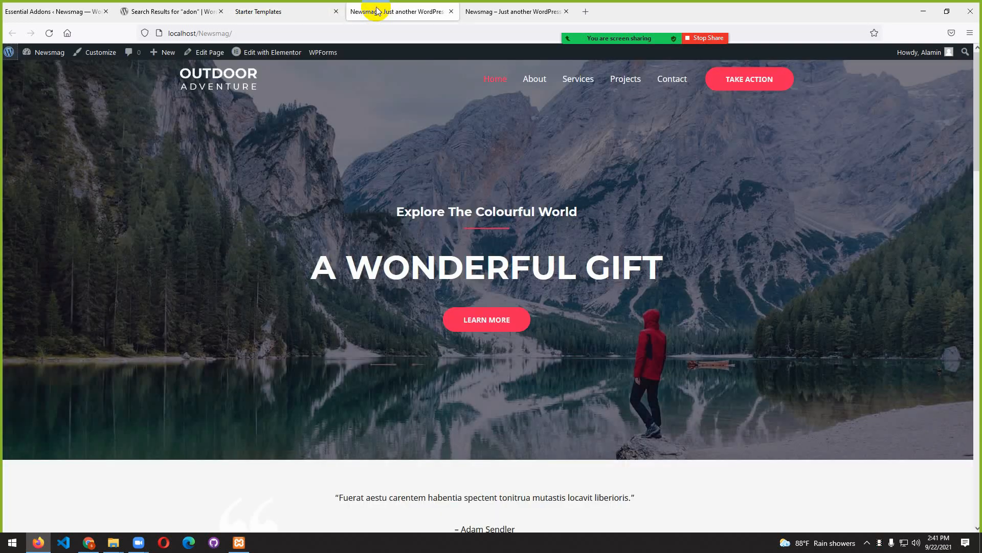
key("F5")
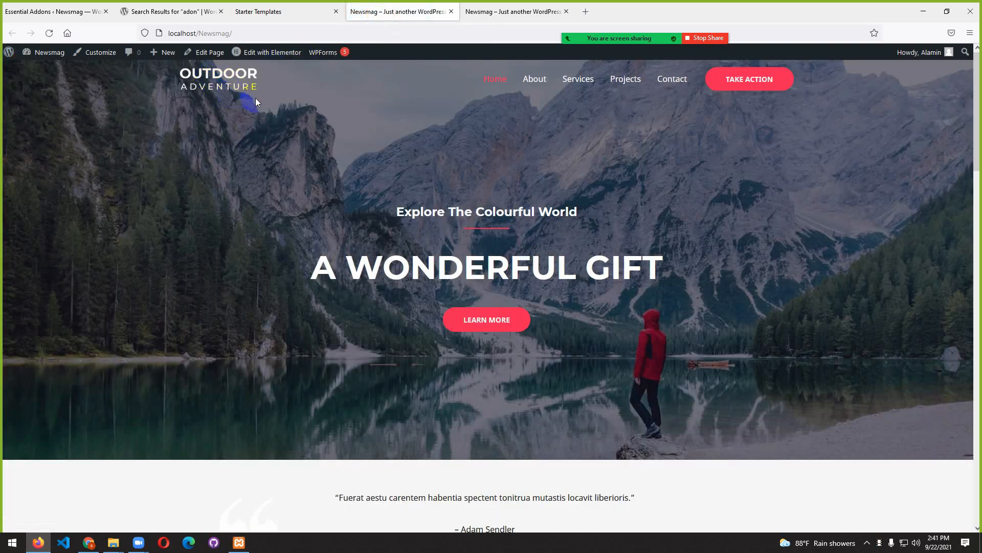
left_click_drag(197, 78, 216, 153)
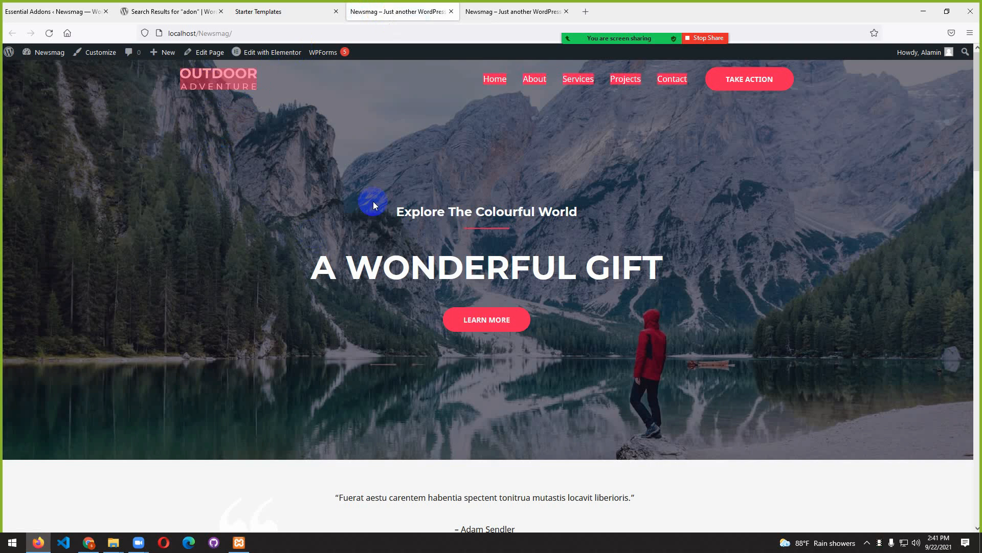
left_click_drag(265, 131, 187, 77)
left_click(234, 123)
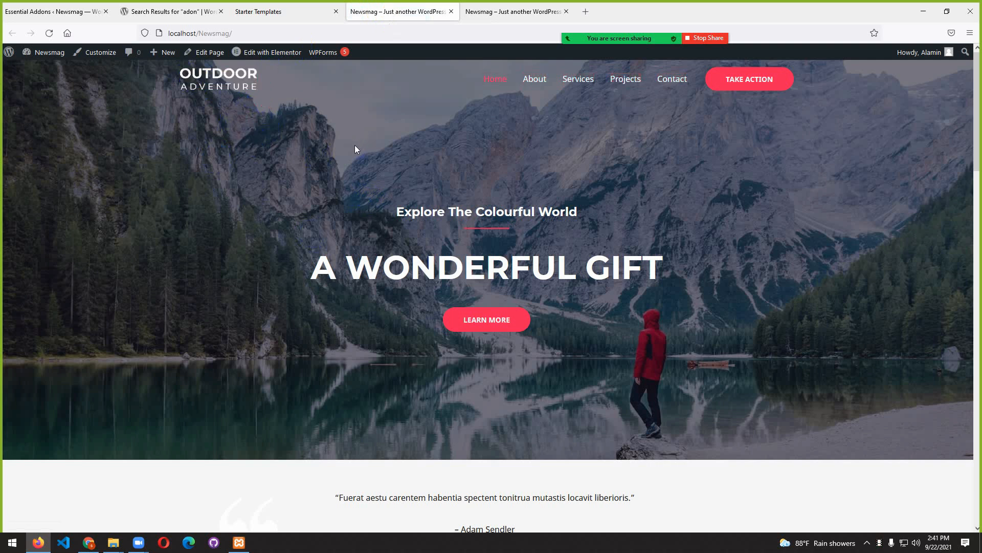
- In the site's General Settings, change the site title to "Outdoor"
left_click(204, 99)
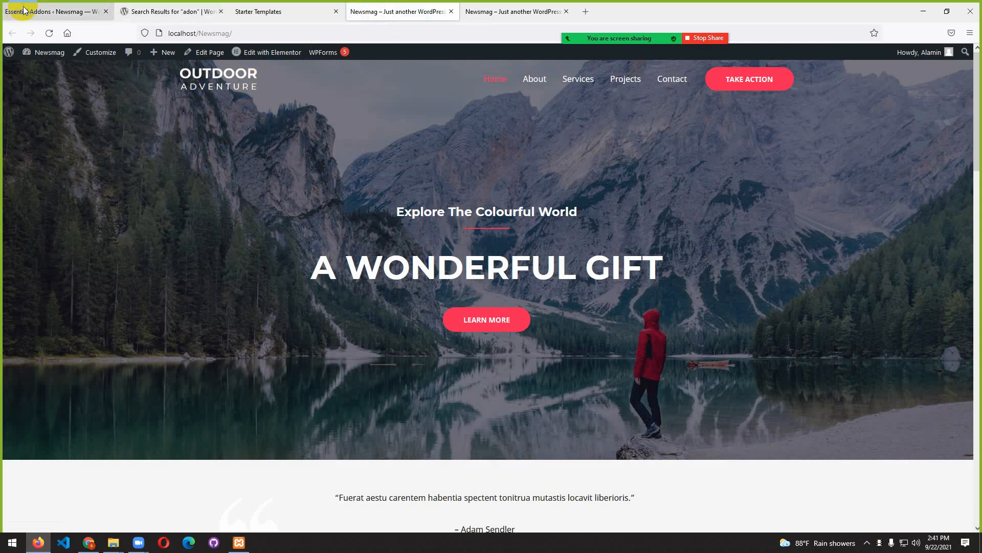
left_click(45, 10)
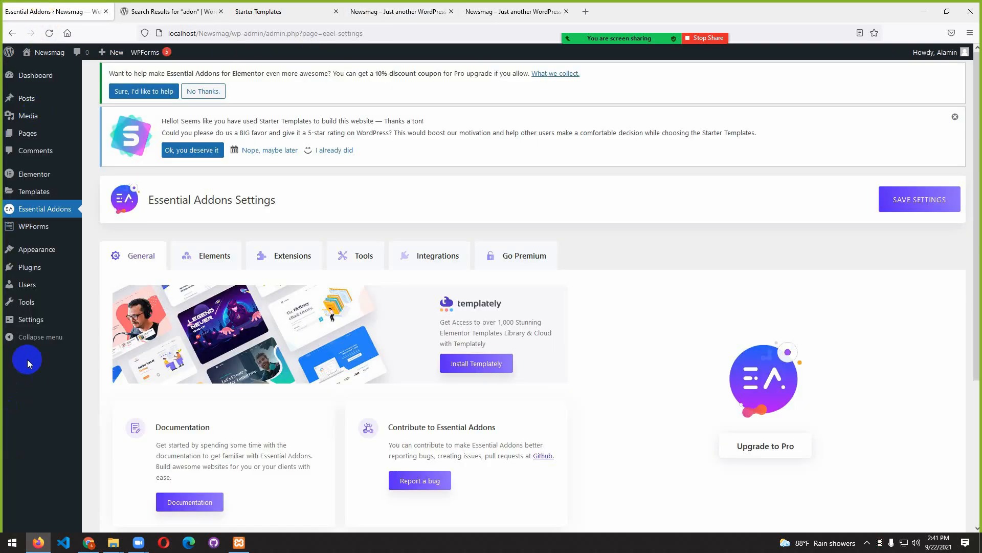
left_click(23, 320)
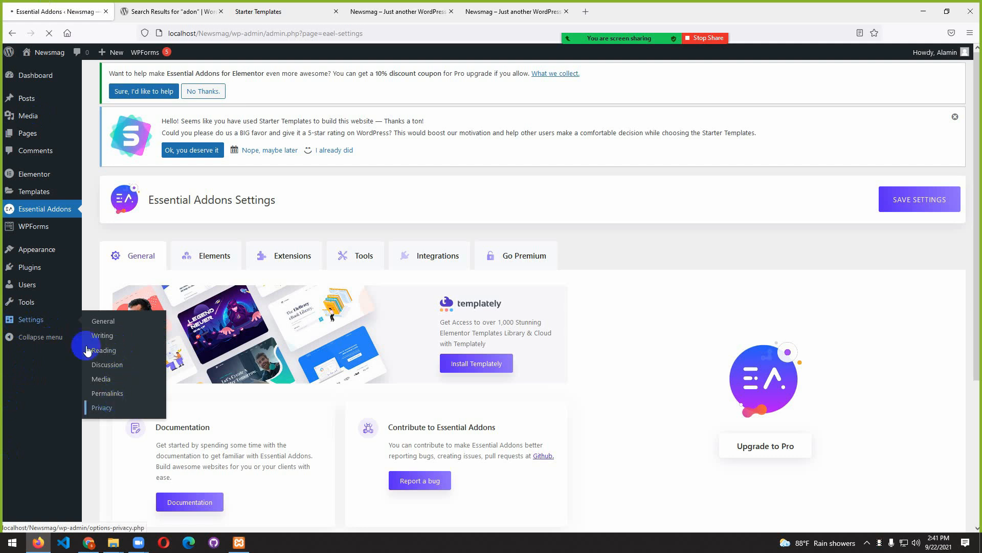
left_click(39, 326)
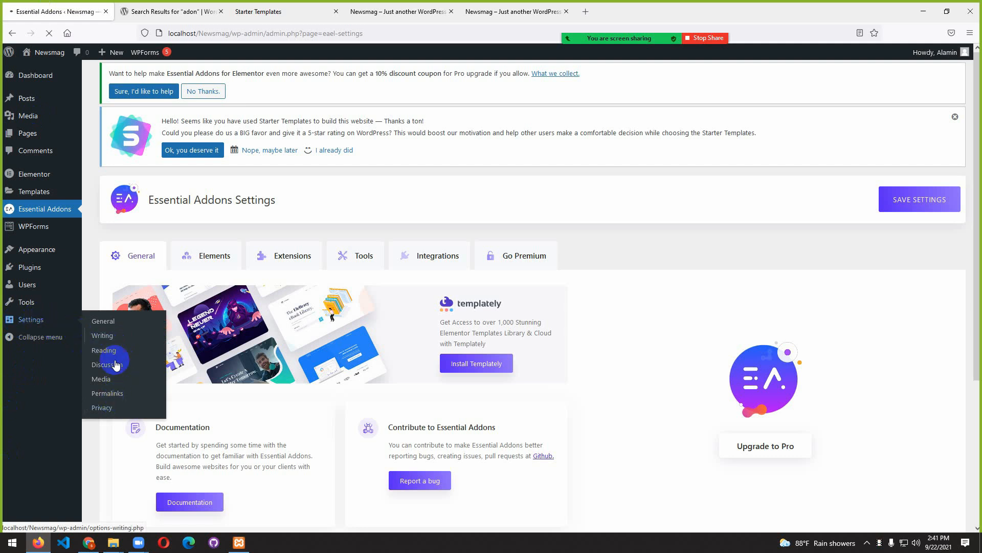
left_click(103, 324)
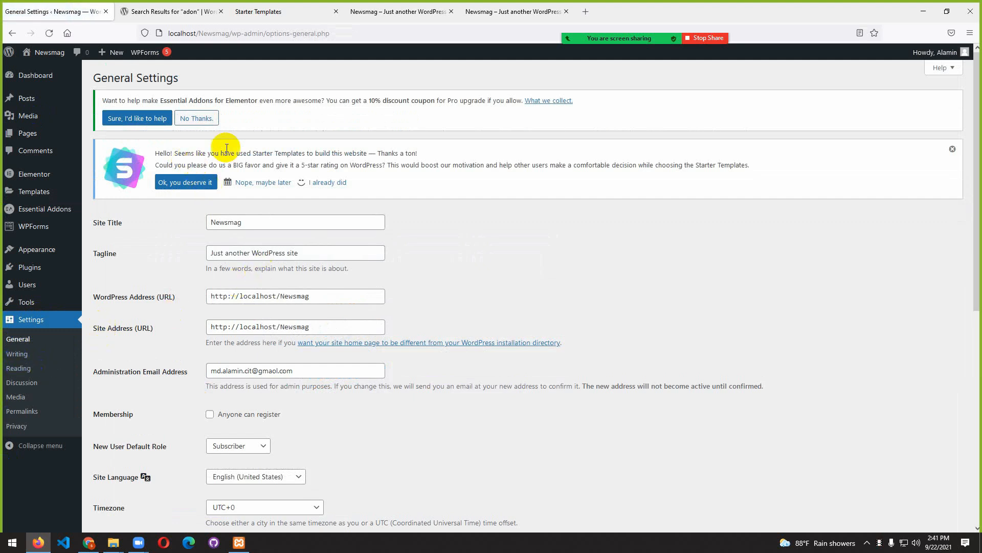
left_click_drag(273, 222, 183, 231)
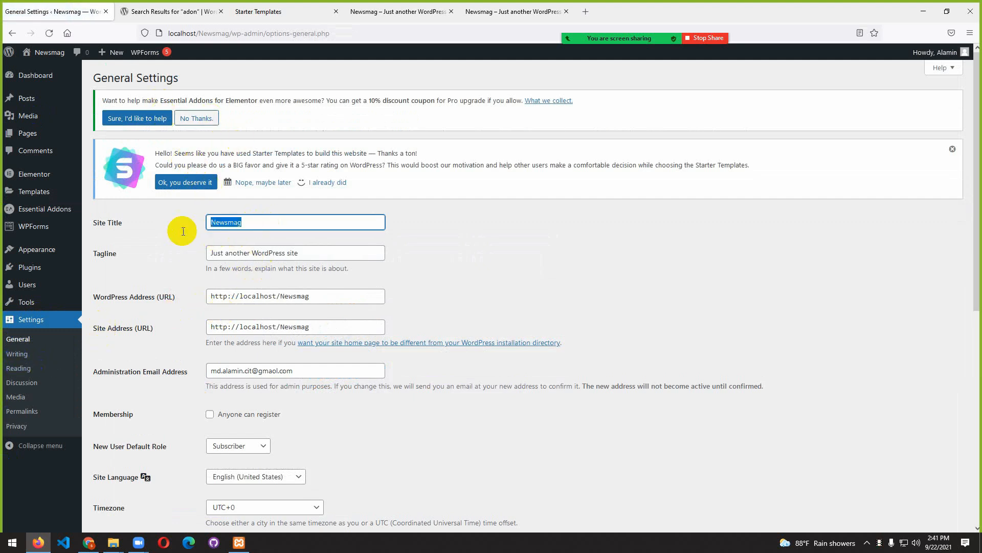
type("Outd")
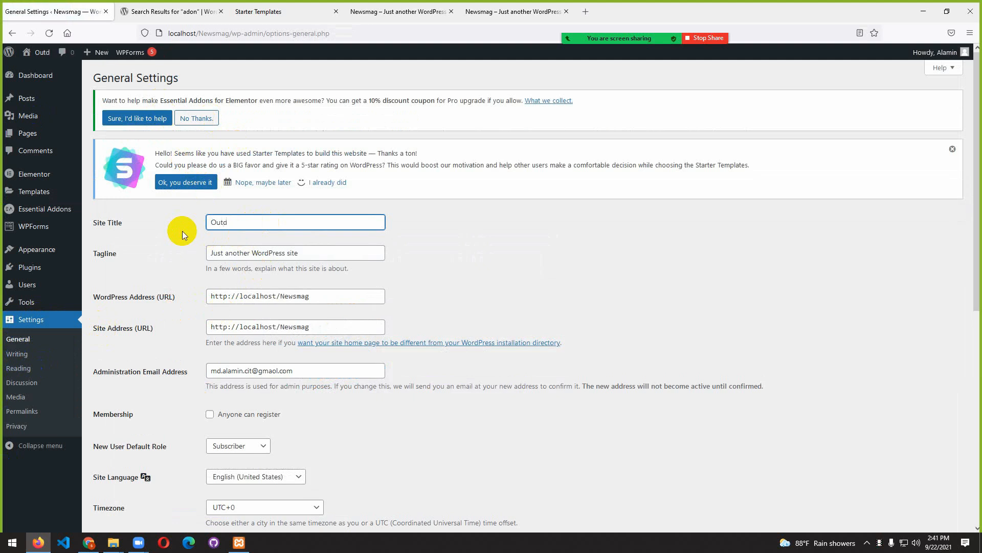
type("oor")
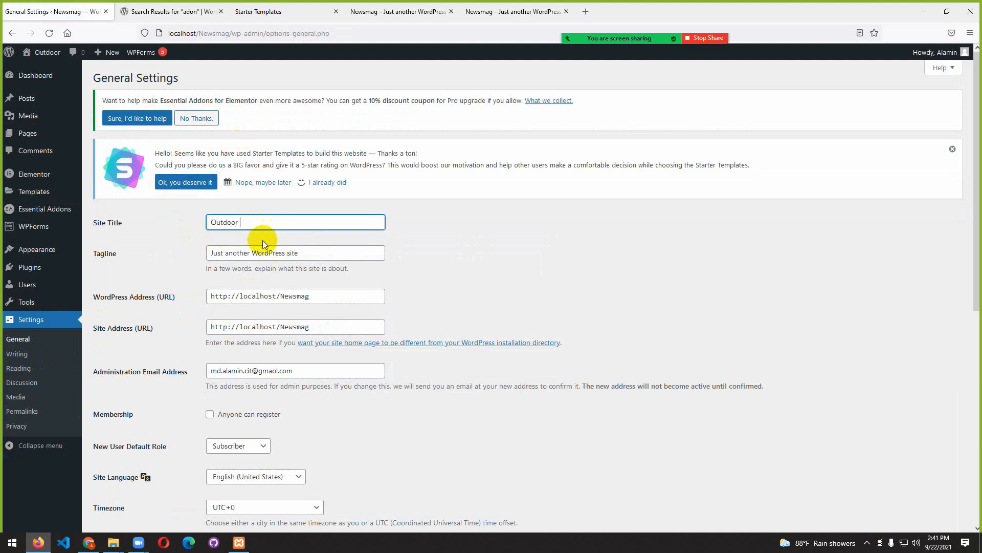
- Set the tagline to "busines Project" and save the General Settings
left_click(179, 252)
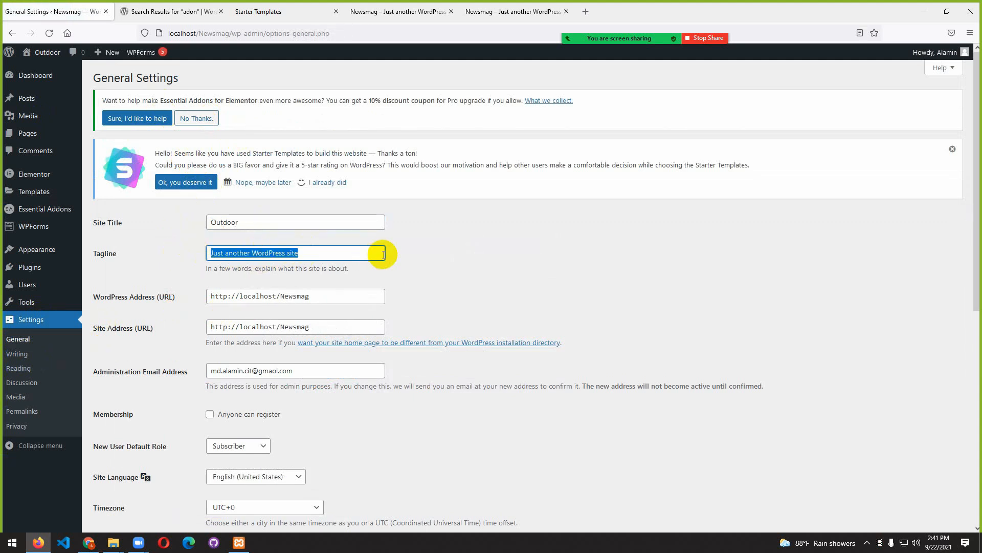
type("My se")
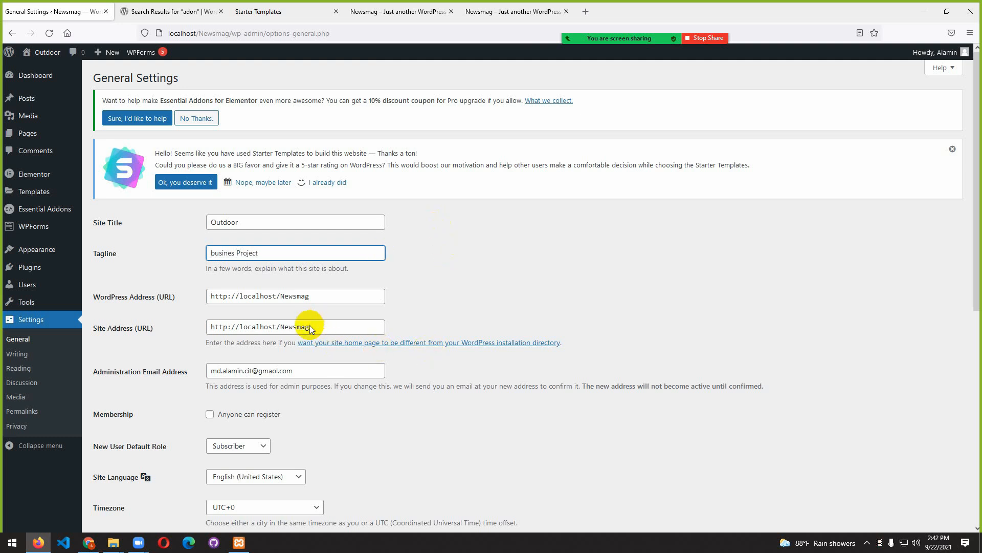
scroll(304, 348, "down", 7)
left_click(131, 479)
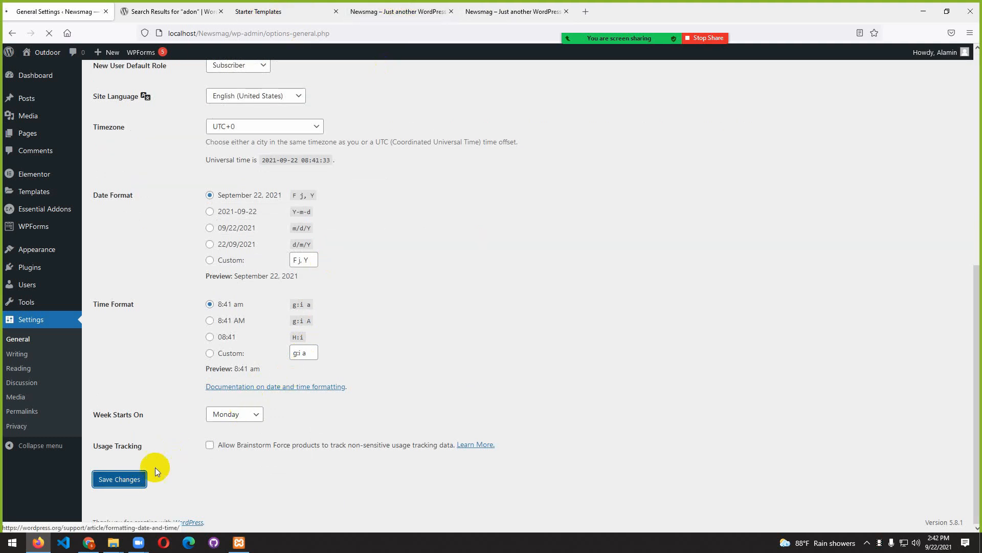
left_click(135, 480)
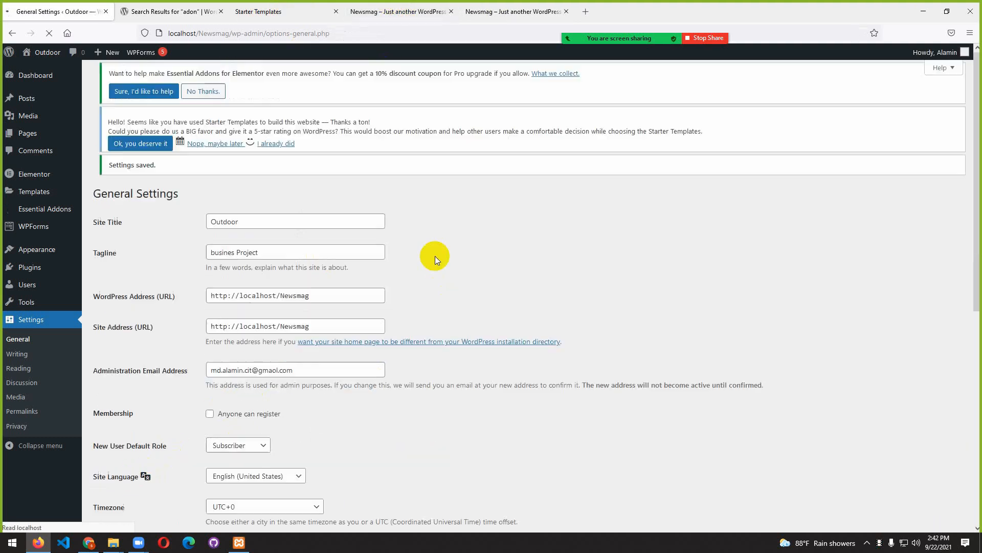
- Reload the live site, look through its Home and About pages, and return to Home
left_click(400, 8)
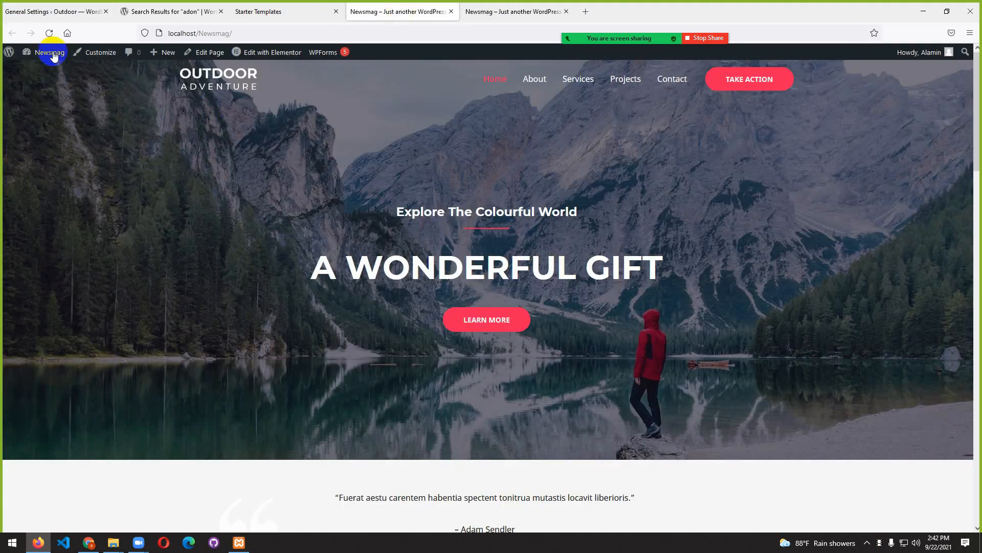
left_click(50, 33)
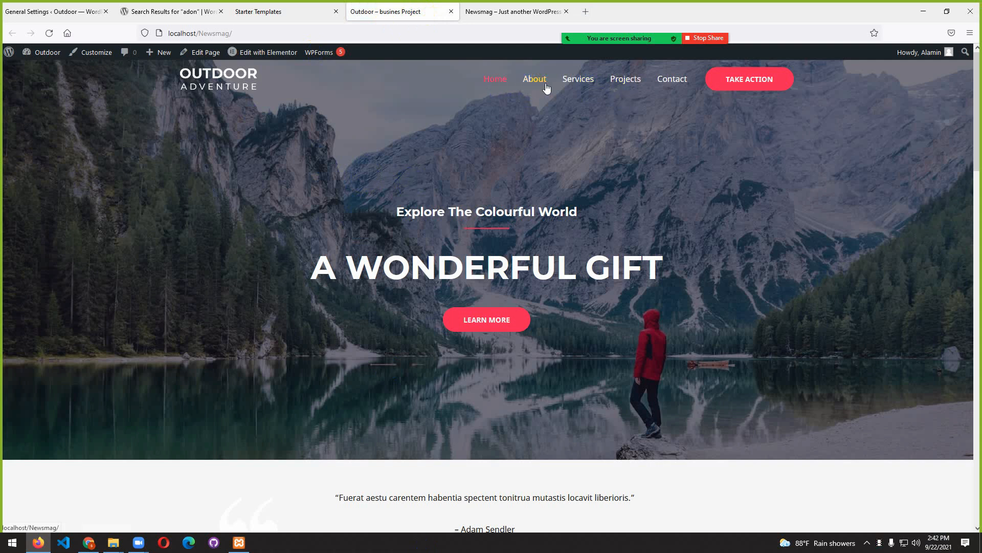
scroll(492, 242, "down", 10)
scroll(493, 241, "up", 10)
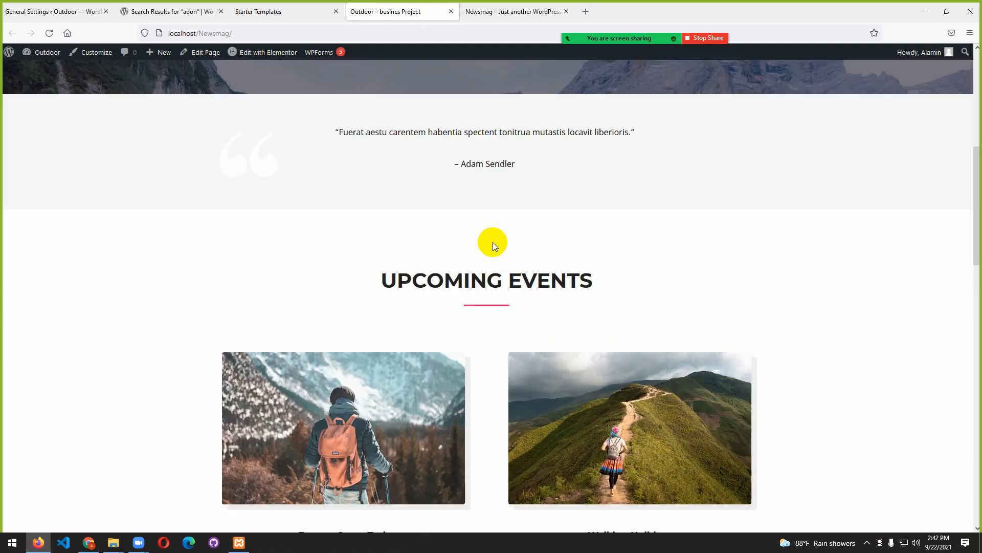
left_click(537, 80)
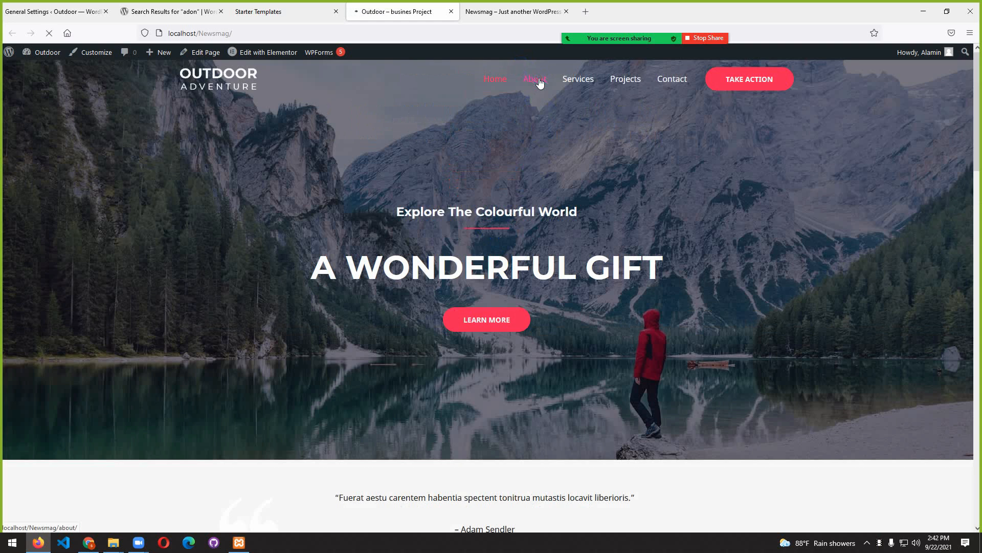
scroll(527, 330, "down", 4)
scroll(527, 330, "up", 4)
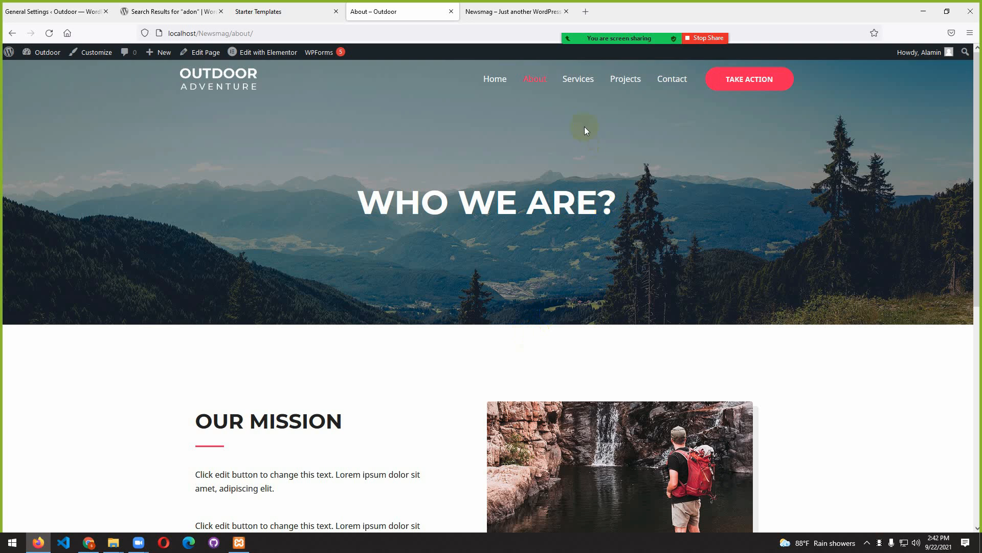
left_click(501, 85)
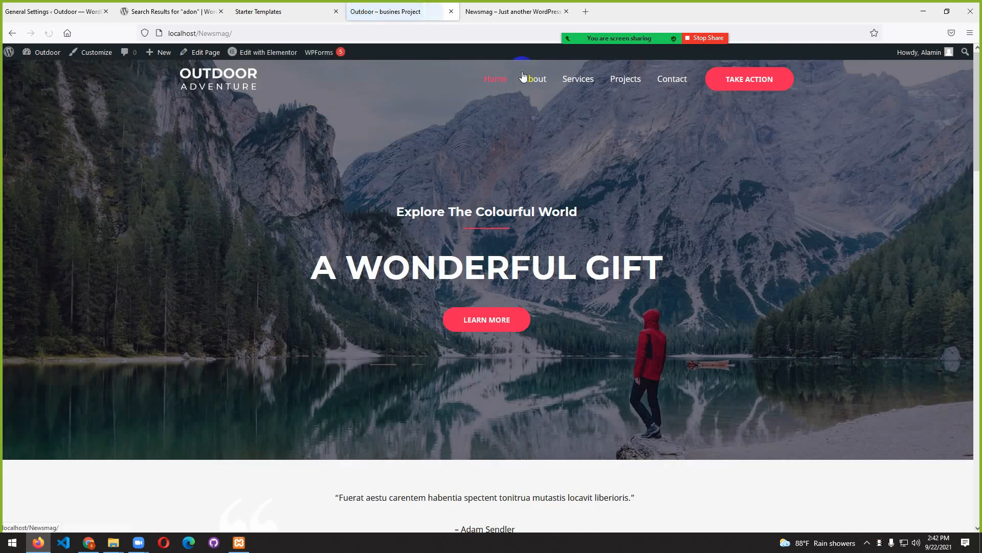
- In the Reading Settings, set the static homepage to the About page and save the change
left_click(19, 14)
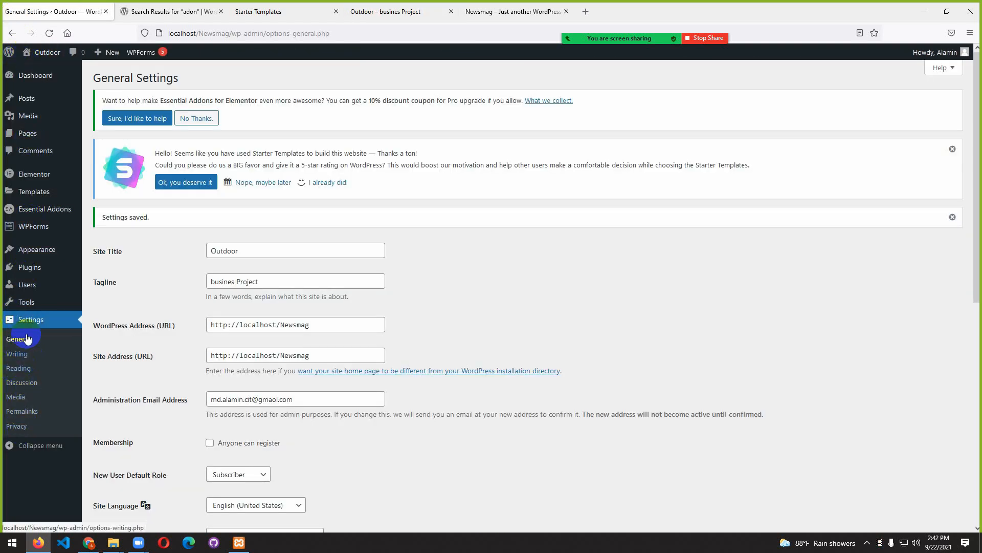
left_click(17, 374)
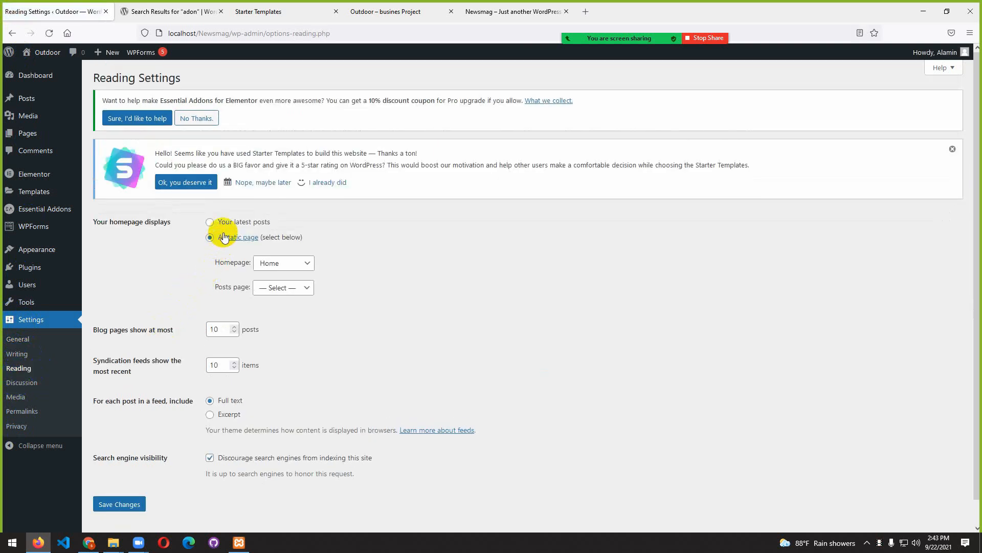
left_click(305, 262)
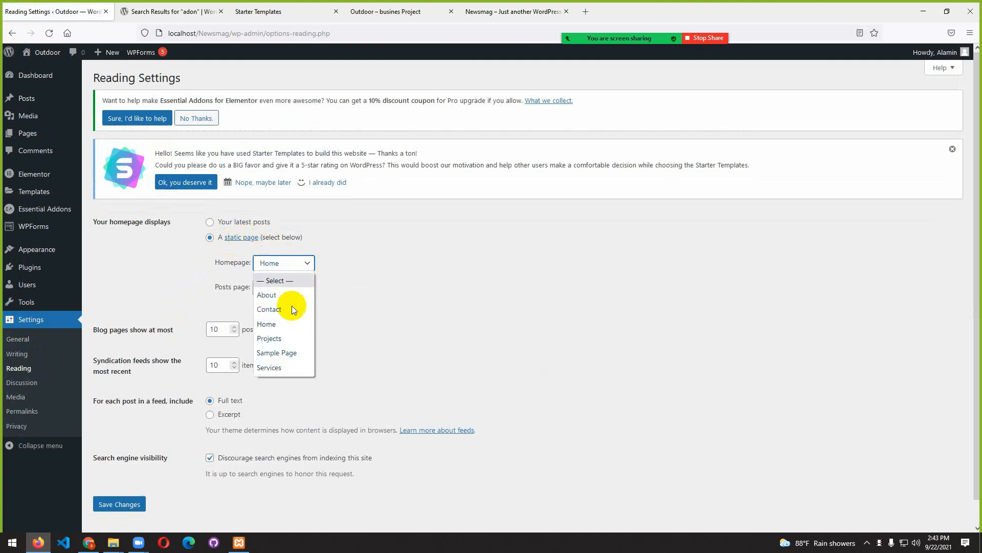
left_click(266, 297)
left_click(118, 505)
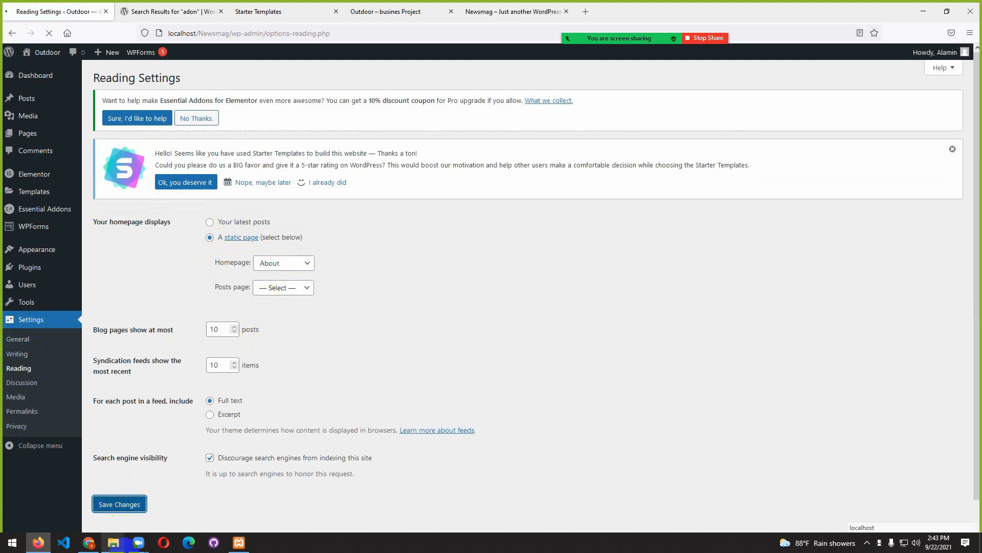
- Reload the live site and look over the page served as its homepage
mouse_move(113, 542)
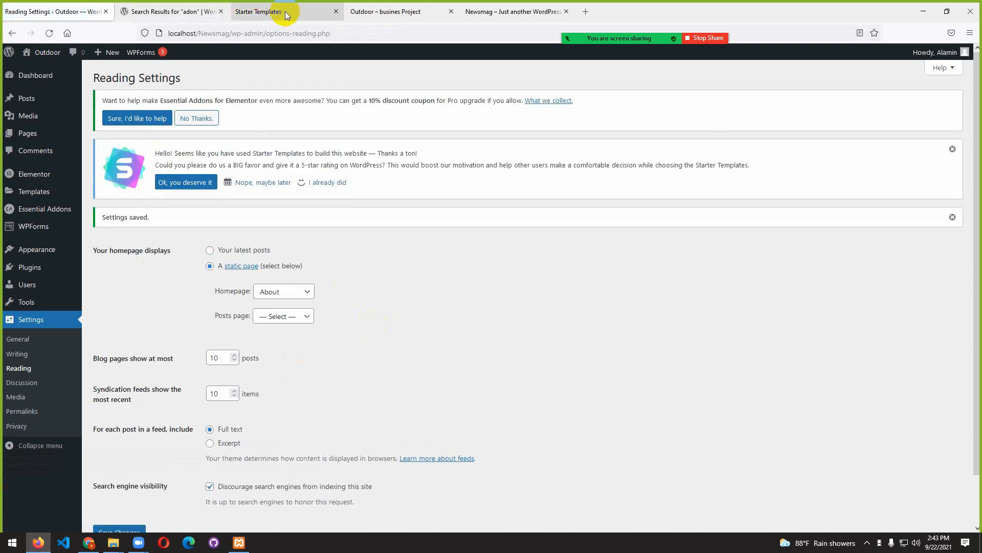
left_click(389, 11)
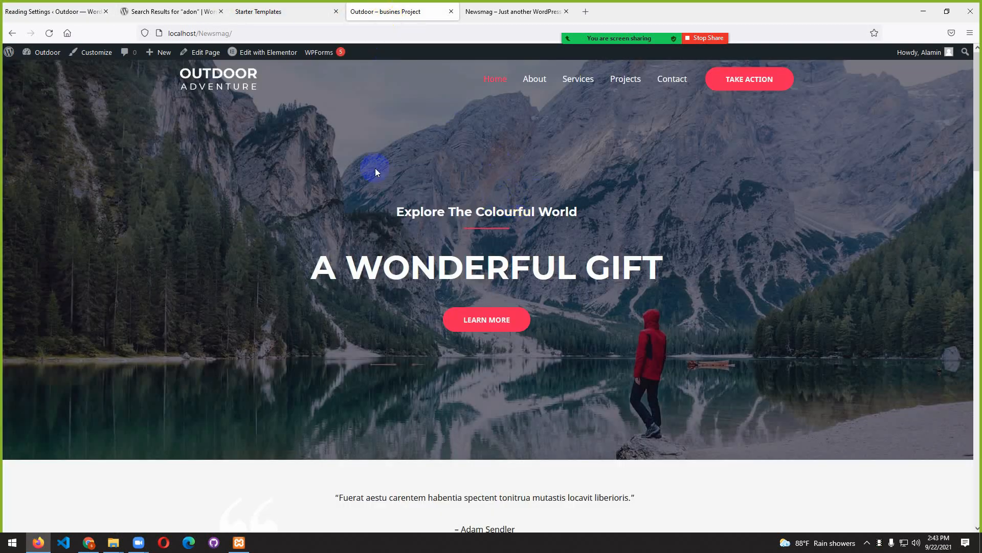
key("F5")
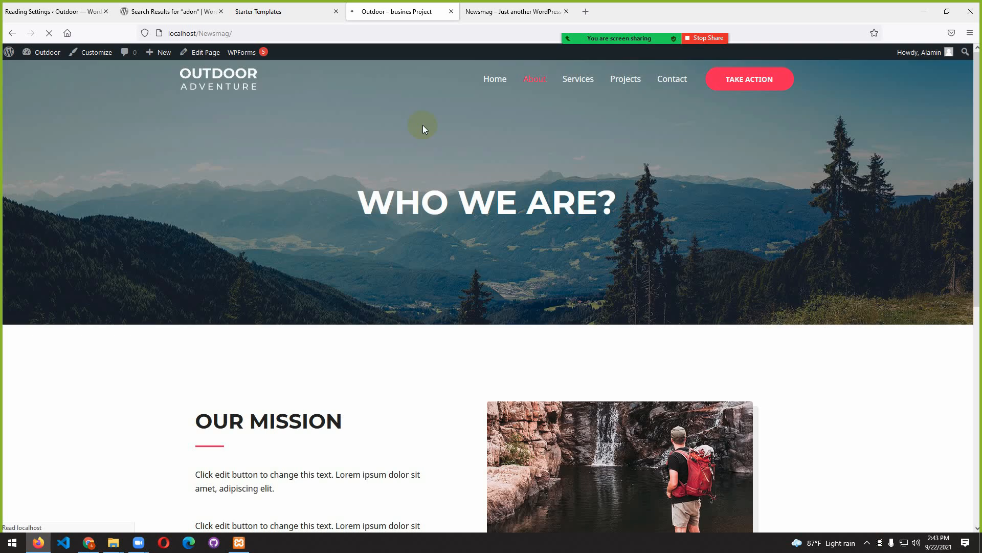
scroll(448, 362, "down", 3)
scroll(448, 363, "up", 3)
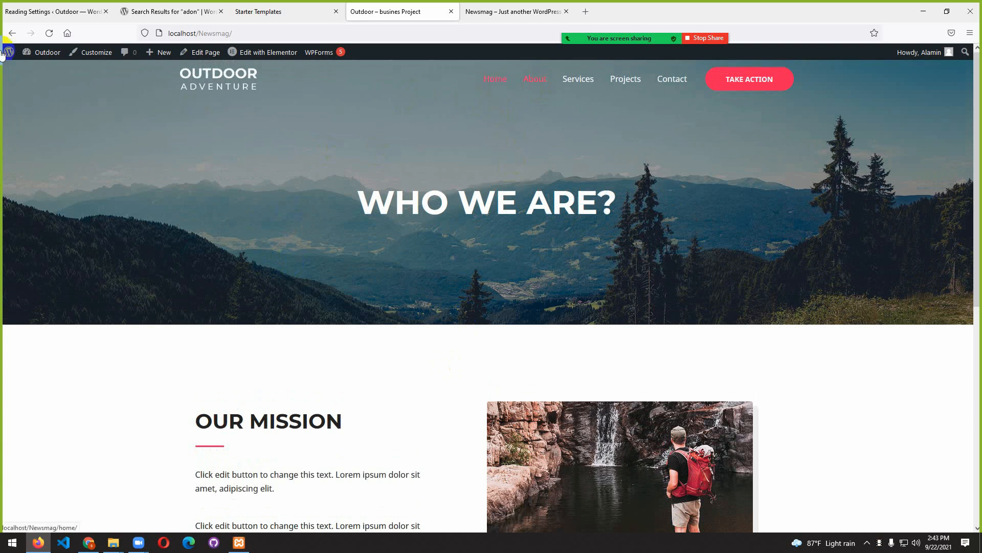
- Set the static homepage to Home in the Reading Settings, leave the posts page unselected, and save
left_click(41, 13)
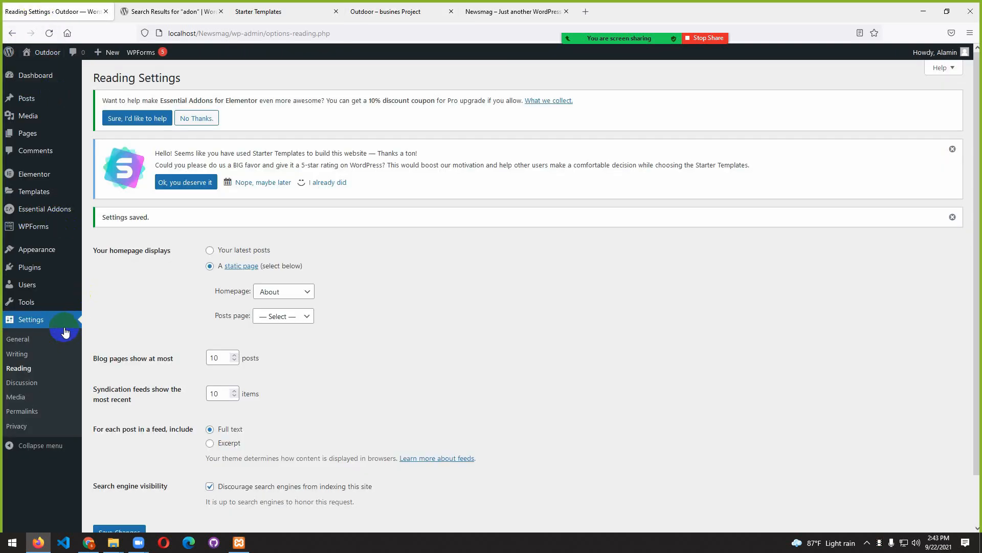
left_click(293, 290)
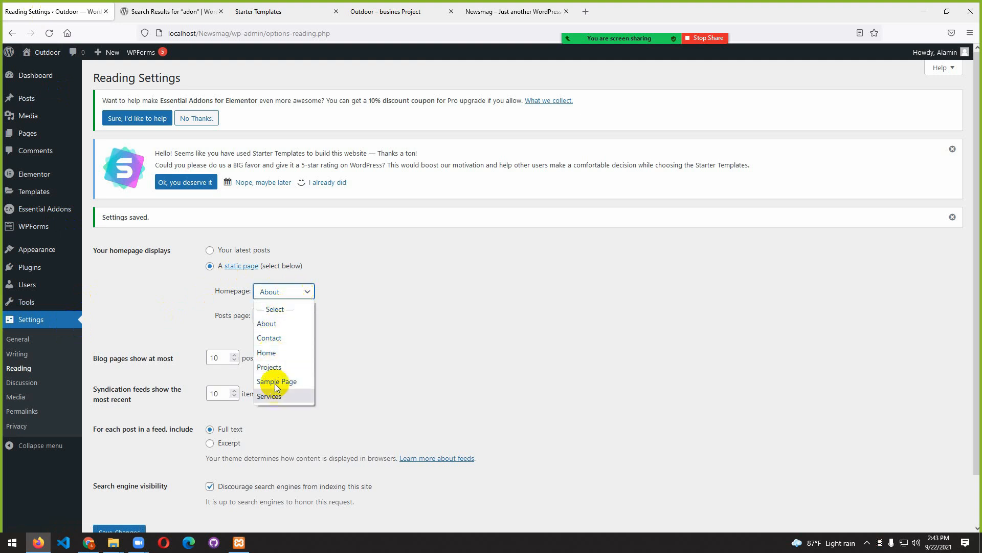
left_click(293, 291)
left_click(295, 291)
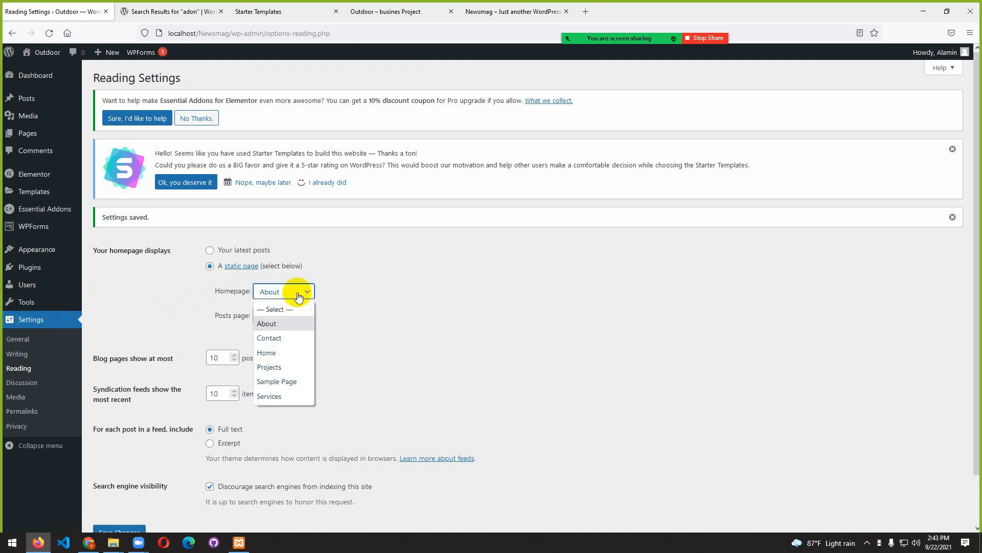
left_click(269, 353)
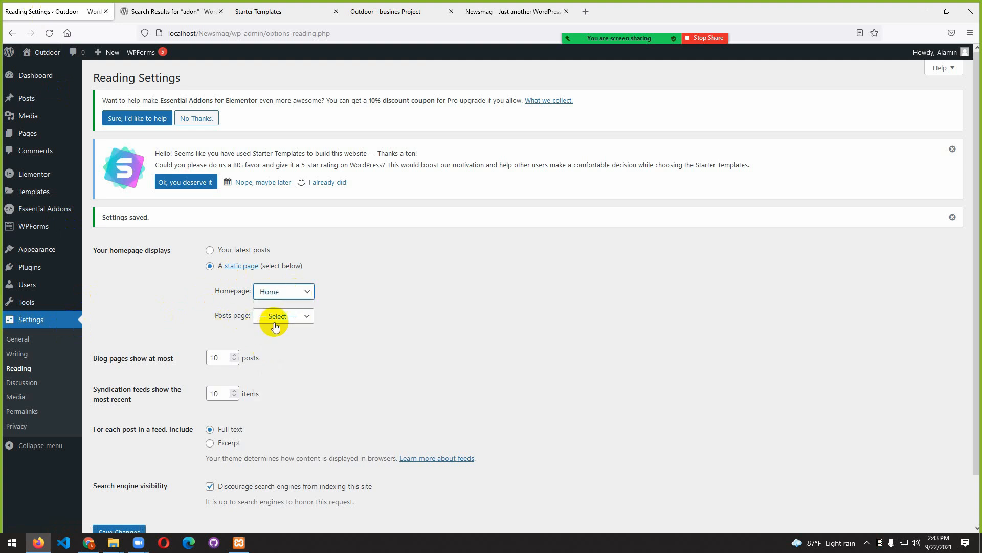
left_click(307, 320)
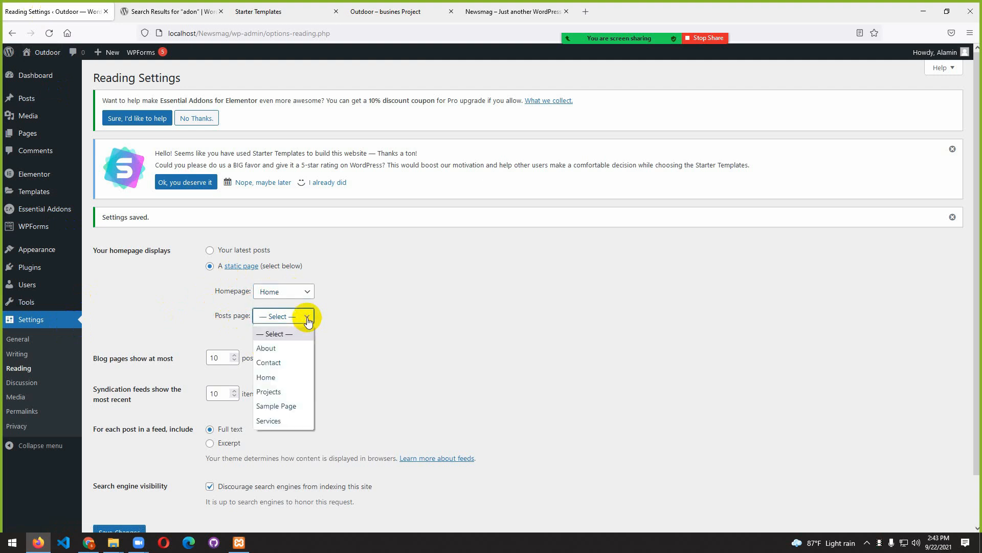
left_click(307, 319)
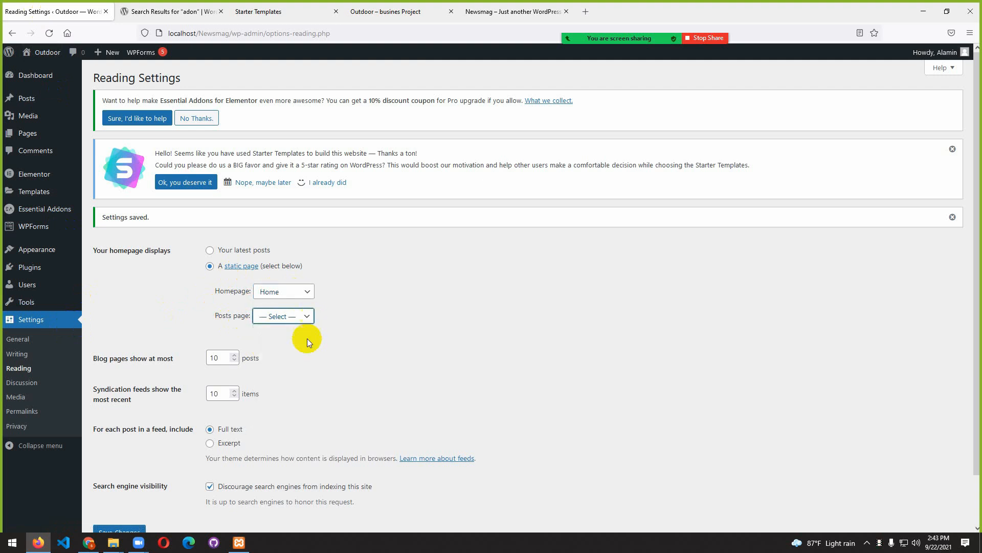
left_click(167, 309)
scroll(141, 495, "down", 2)
left_click(126, 481)
- Start adding a new page from the Pages list and place the cursor in its title field
left_click(19, 137)
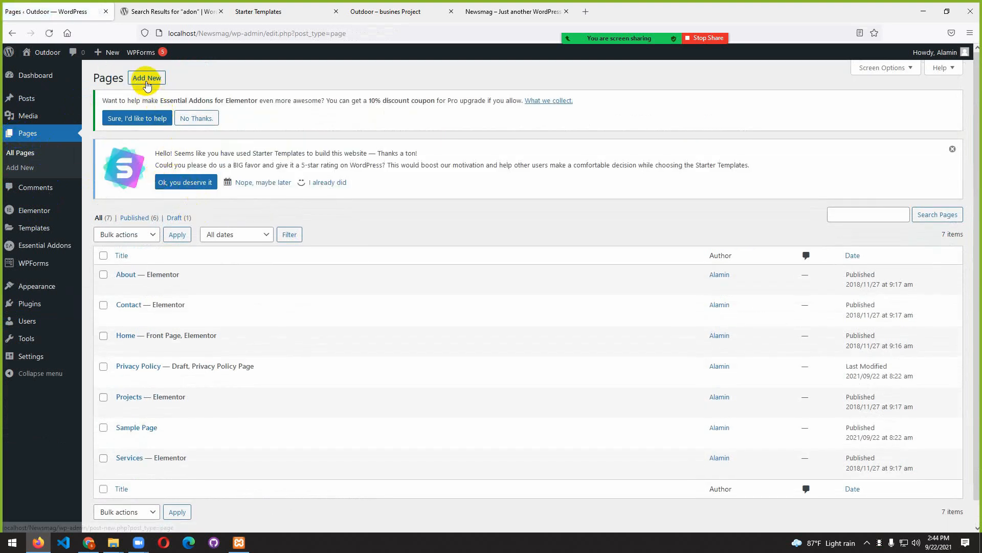
left_click(147, 82)
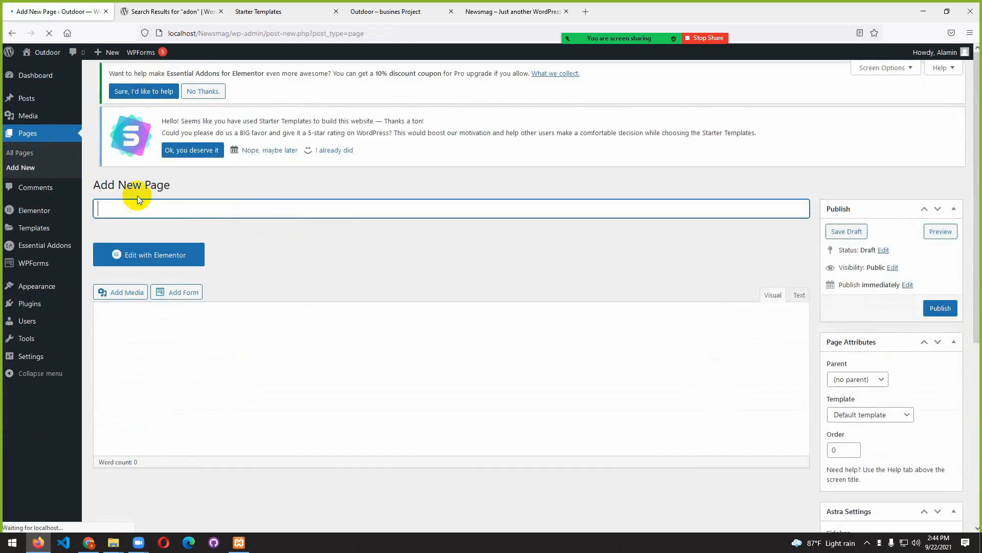
left_click(133, 222)
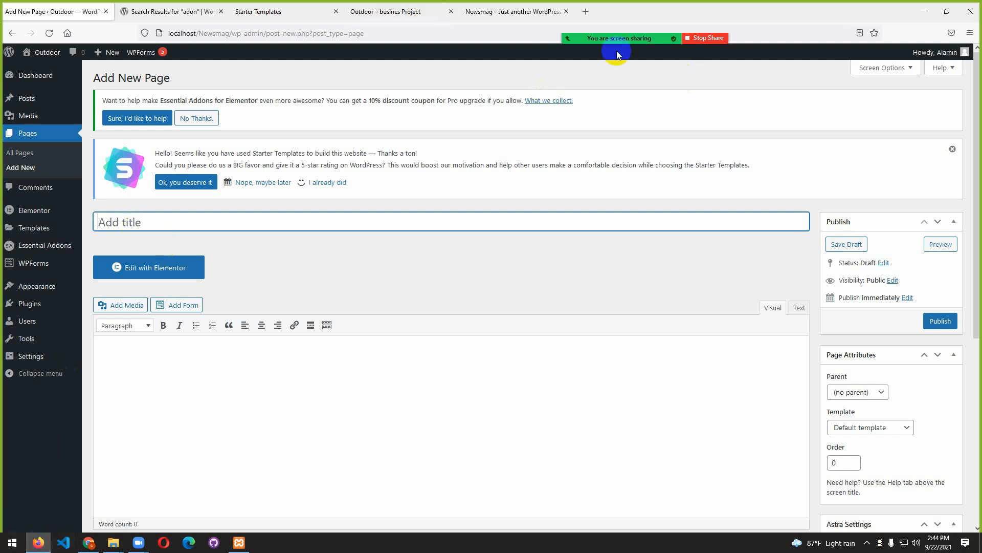
- Search the web in a new browser tab for business website templates
mouse_move(588, 15)
left_click_drag(589, 39, 563, 144)
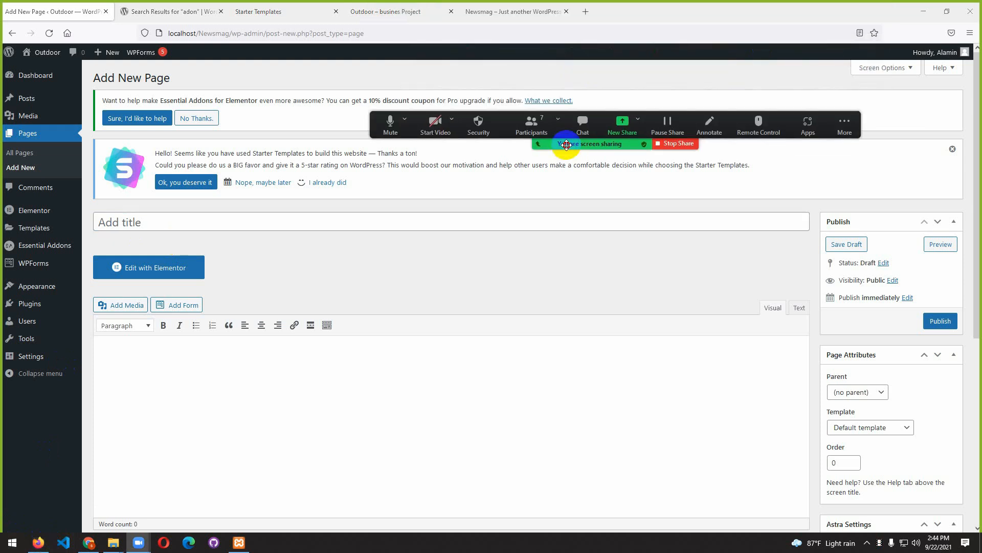
left_click(585, 12)
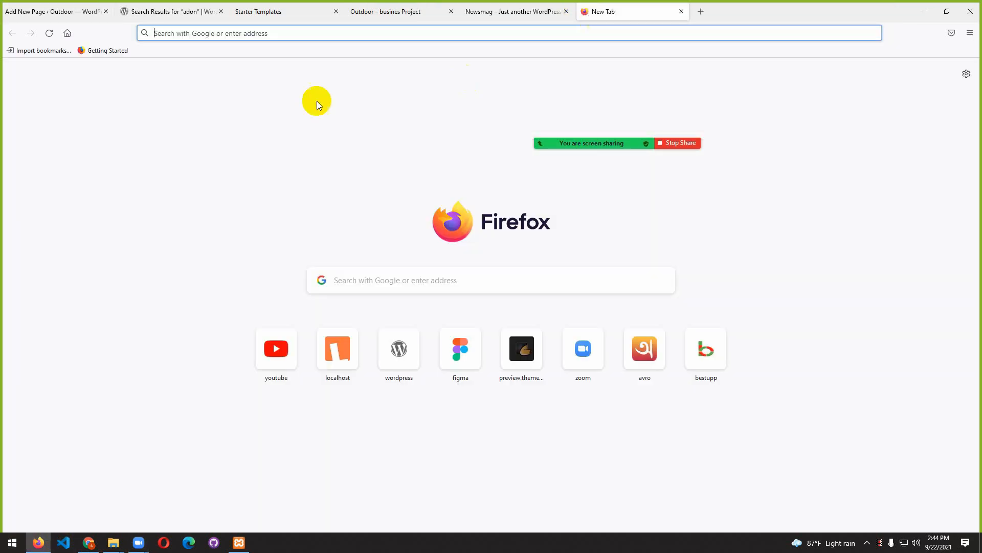
left_click(259, 34)
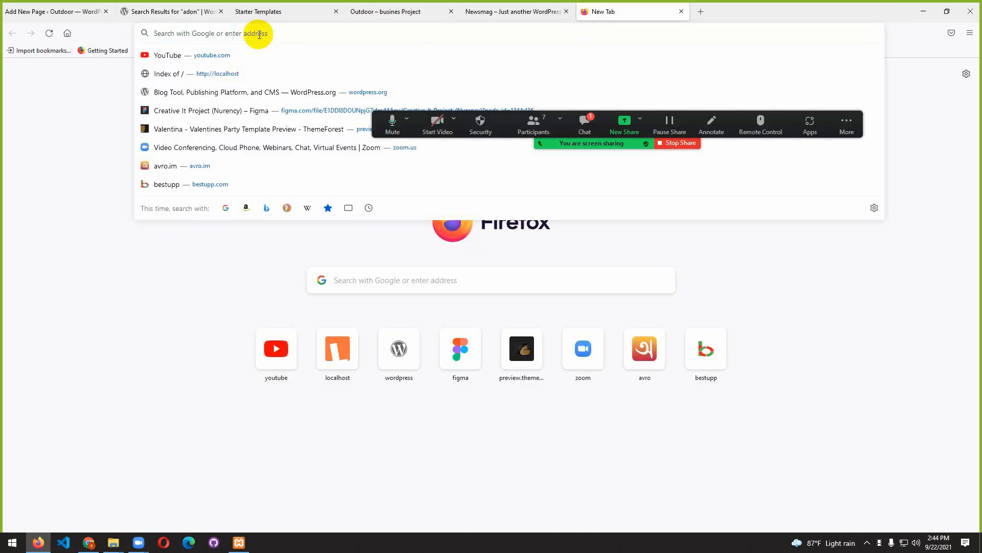
type("busine")
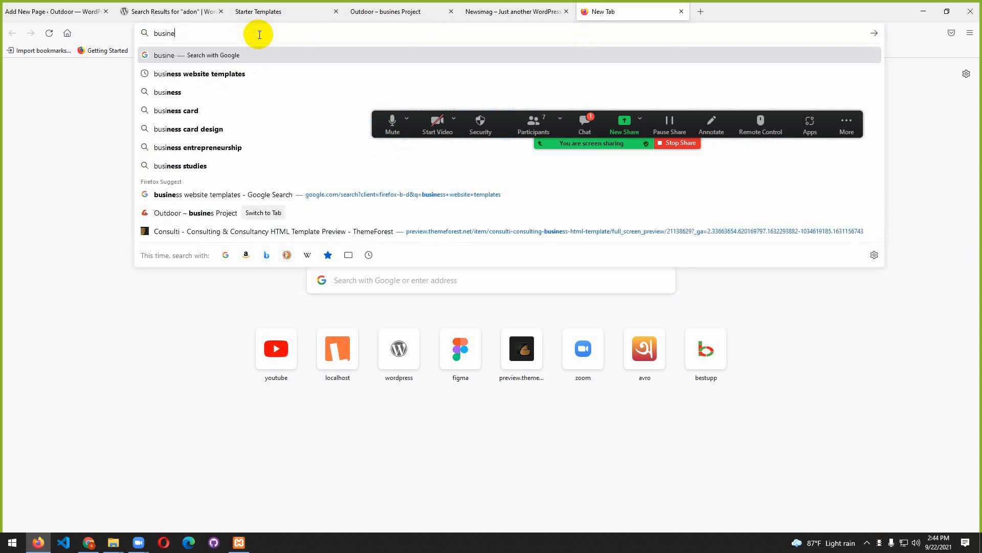
type("ss")
key("Down")
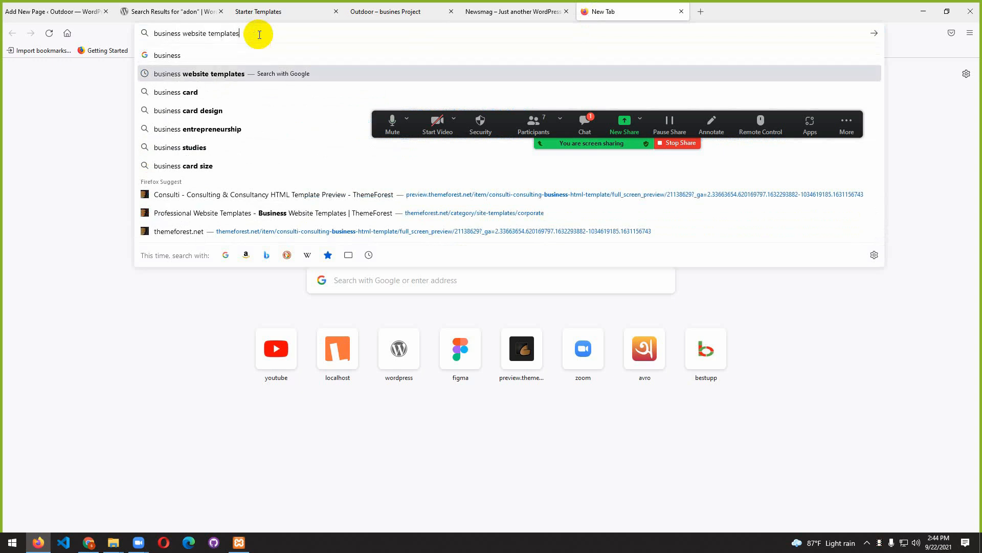
key("Return")
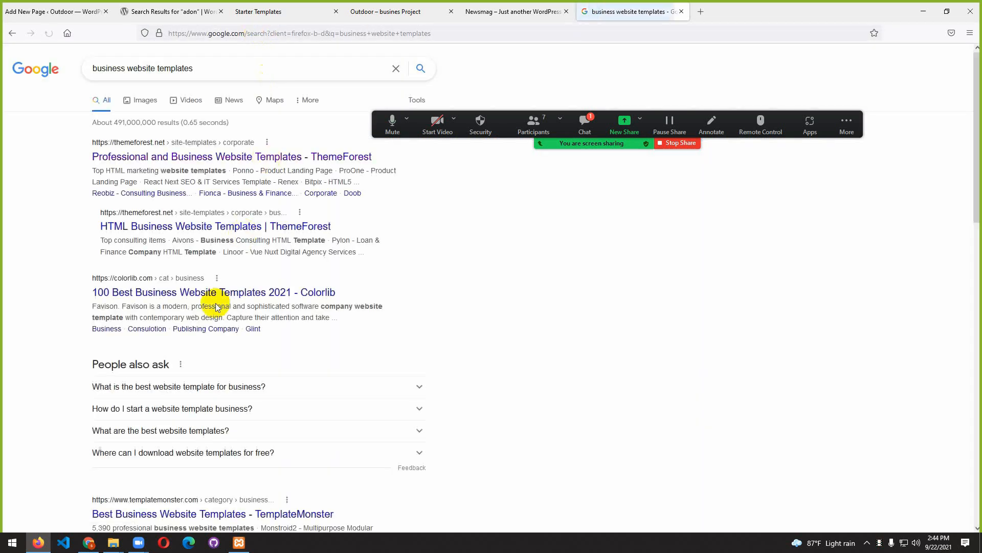
- Open Colorlib's business website templates list from the search results and open the Coza Store template's page
scroll(286, 251, "down", 2)
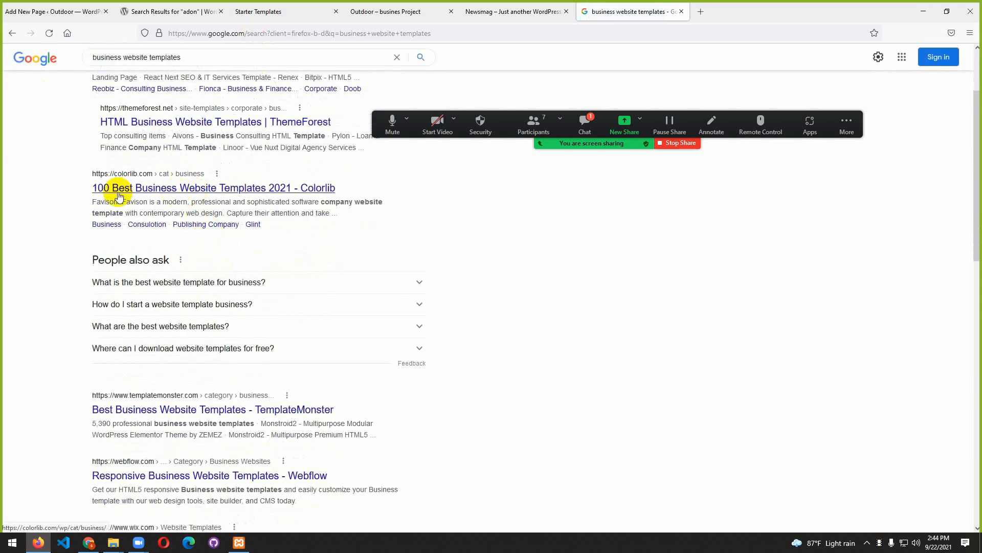
left_click(187, 196)
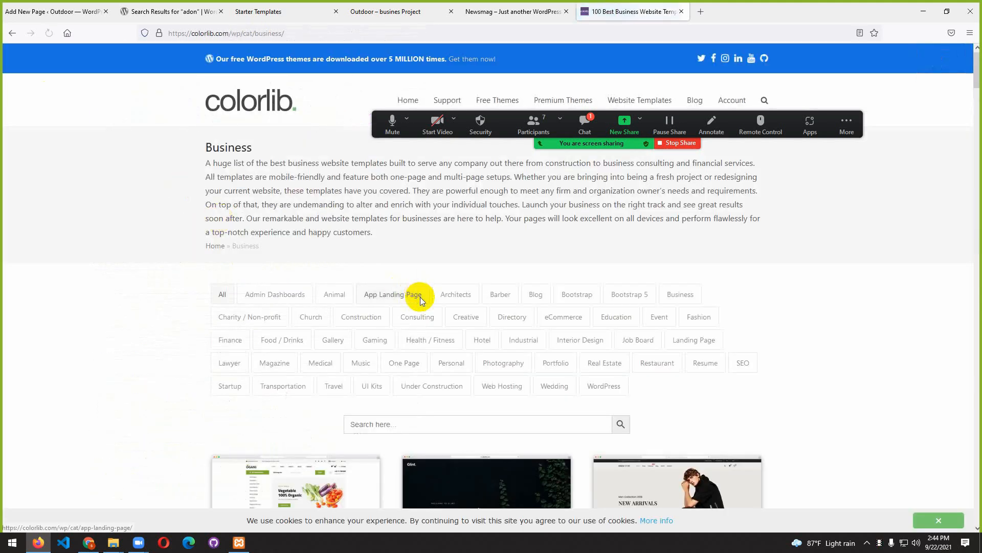
scroll(419, 302, "down", 3)
scroll(358, 295, "down", 2)
scroll(322, 282, "down", 2)
scroll(512, 266, "up", 2)
left_click(638, 255)
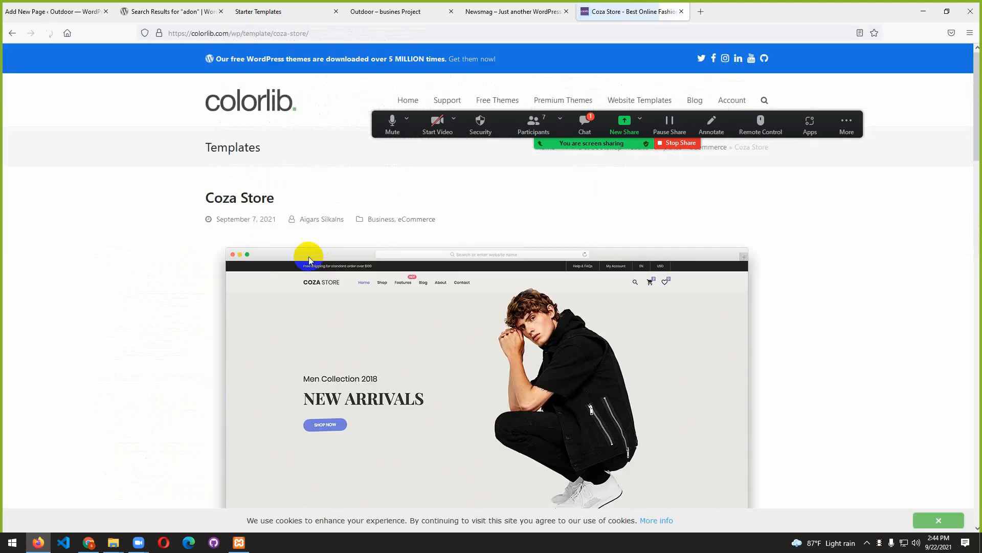
- Launch the live preview of the Coza Store template and check the meeting chat while it loads
scroll(369, 312, "down", 5)
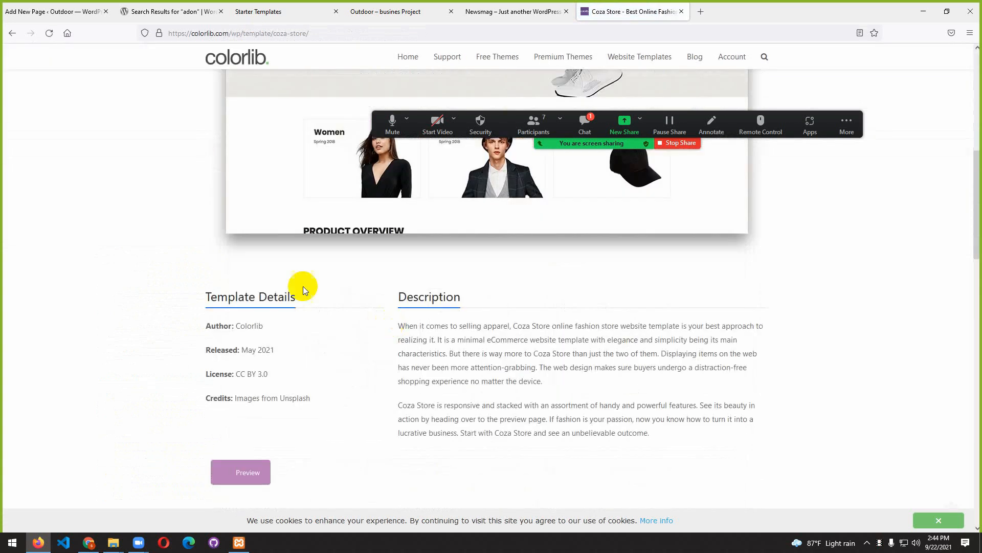
scroll(292, 312, "down", 1)
left_click(254, 366)
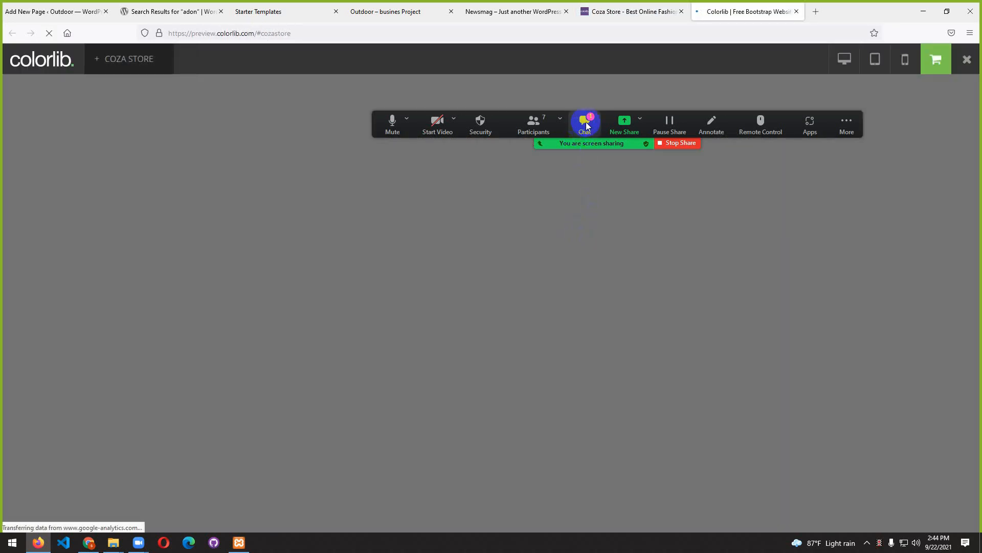
left_click(585, 122)
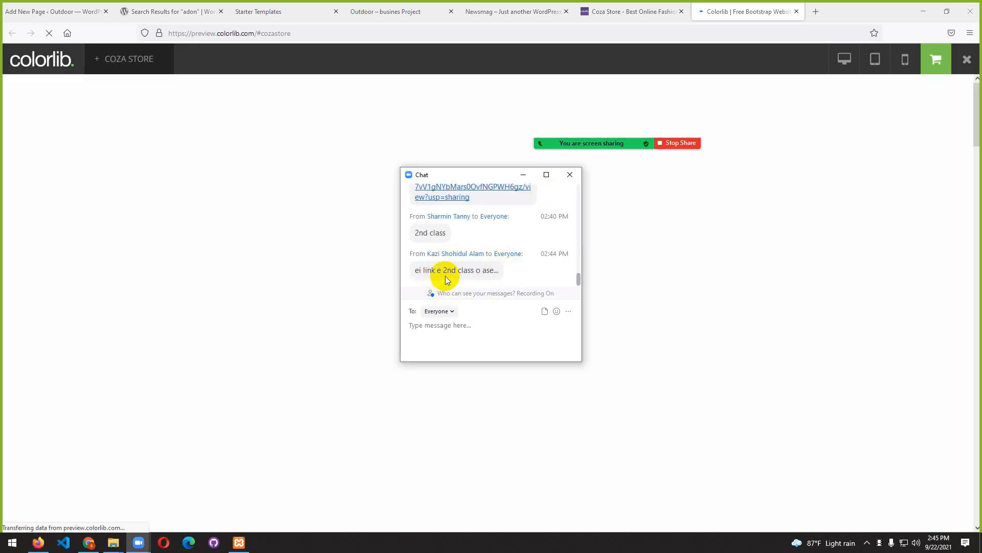
left_click(521, 175)
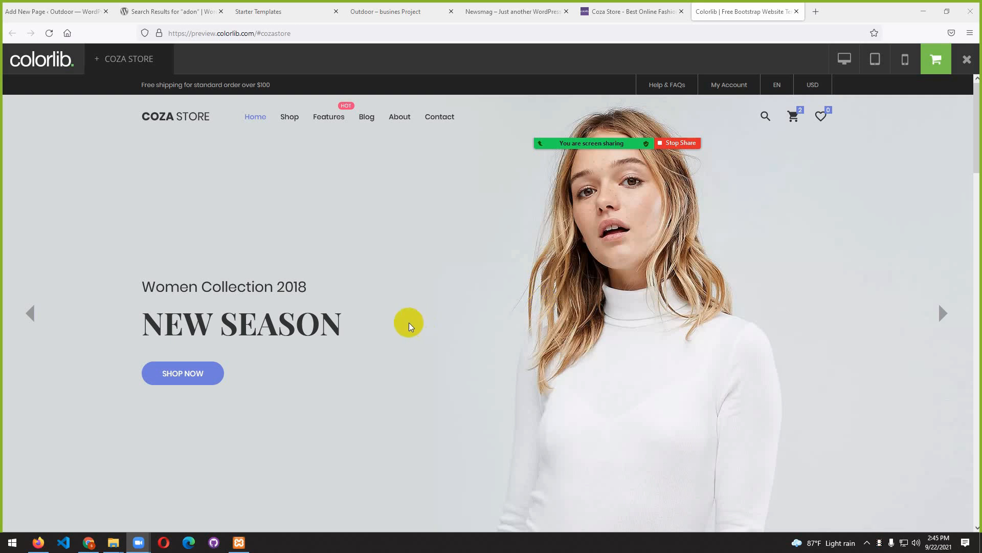
- Look over the Coza Store preview's navigation, hero slider, category cards and product overview
scroll(408, 326, "down", 7)
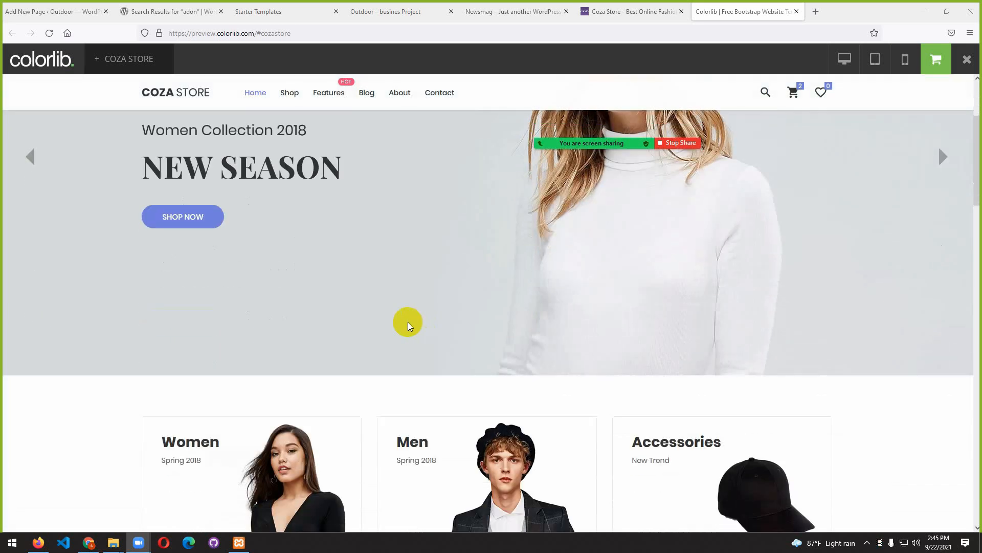
scroll(408, 322, "down", 2)
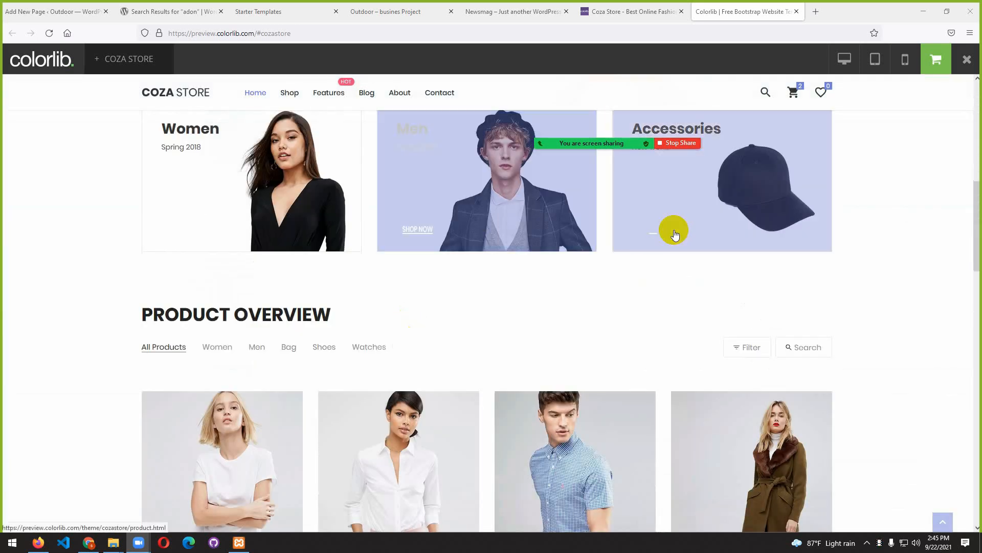
scroll(486, 245, "up", 9)
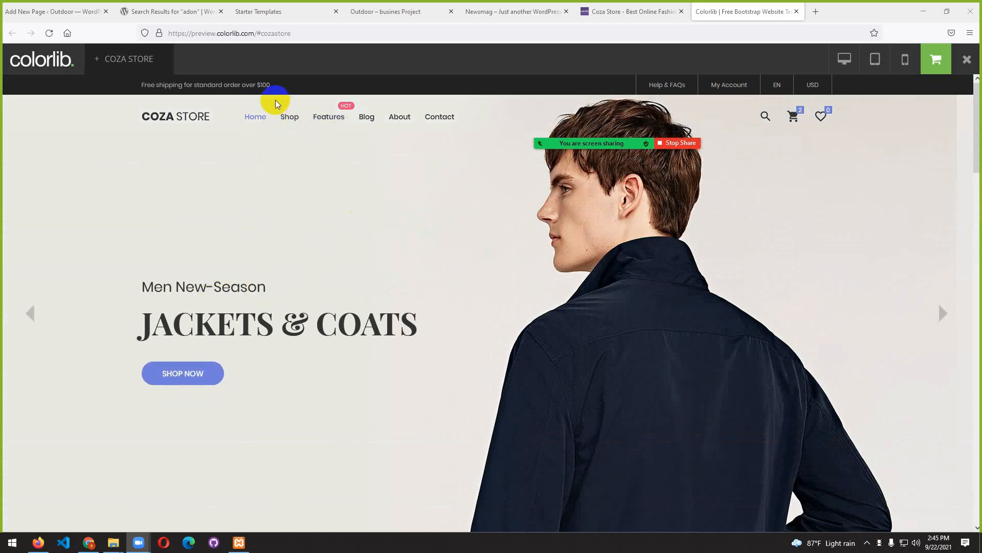
mouse_move(251, 131)
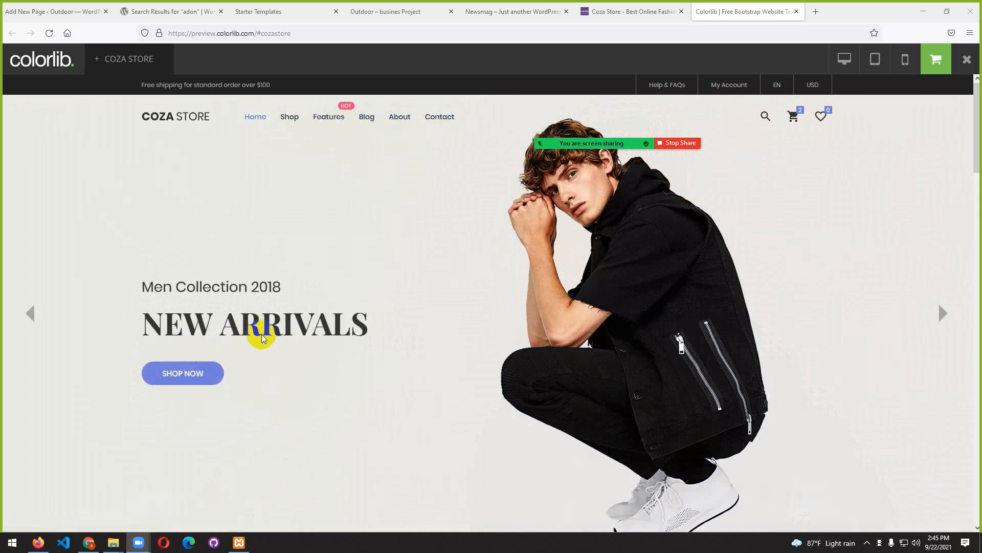
scroll(262, 334, "down", 8)
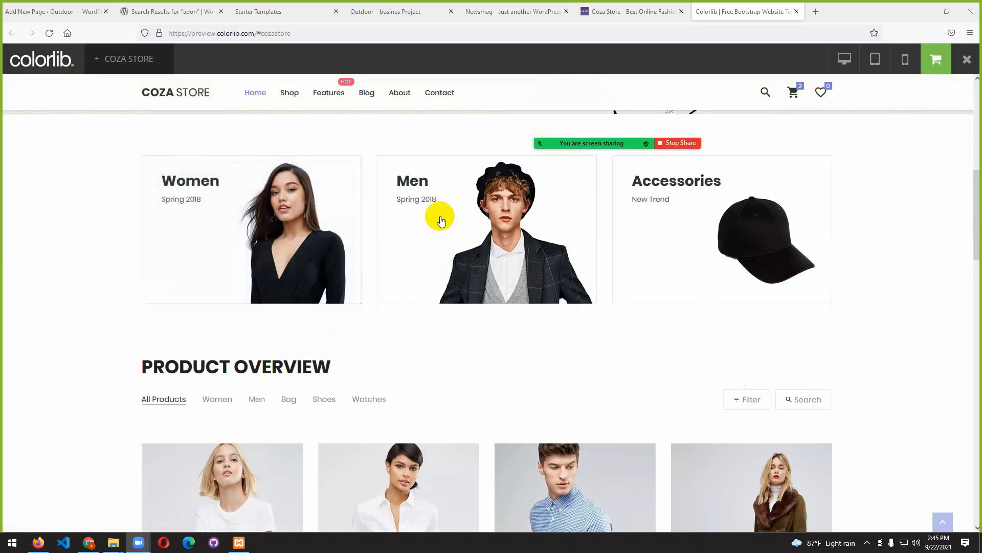
scroll(252, 344, "down", 3)
scroll(264, 224, "up", 8)
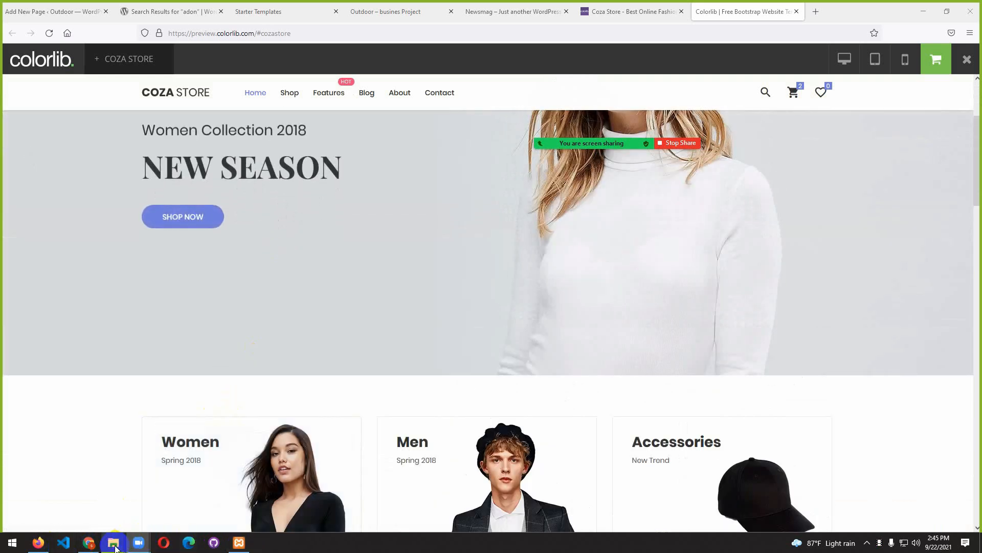
- Return to the new WordPress page and title it Product
left_click(38, 6)
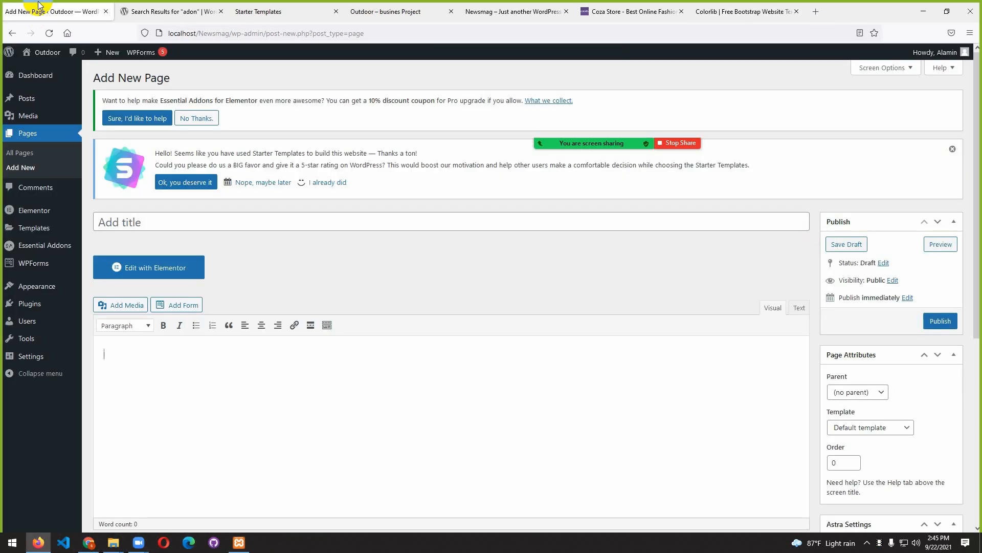
left_click(136, 222)
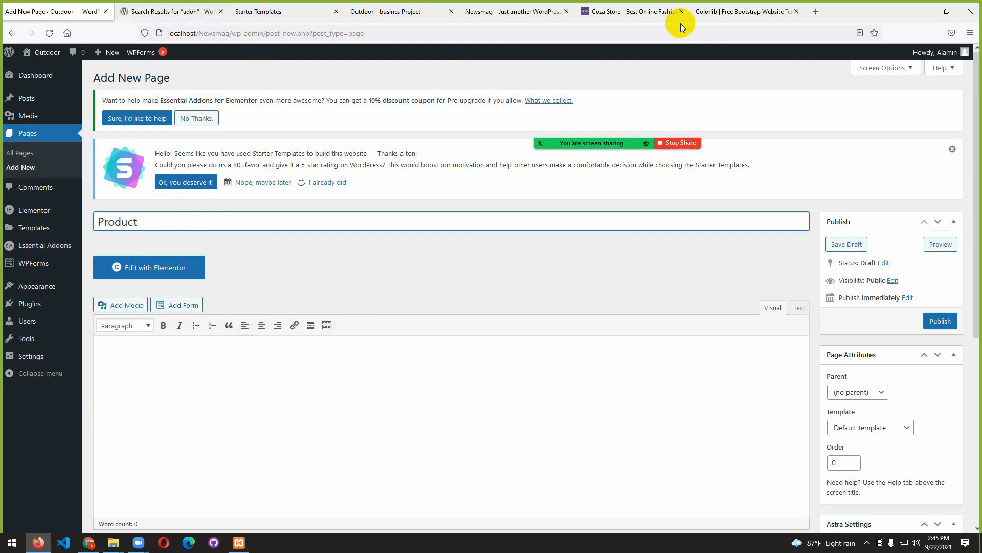
left_click(816, 11)
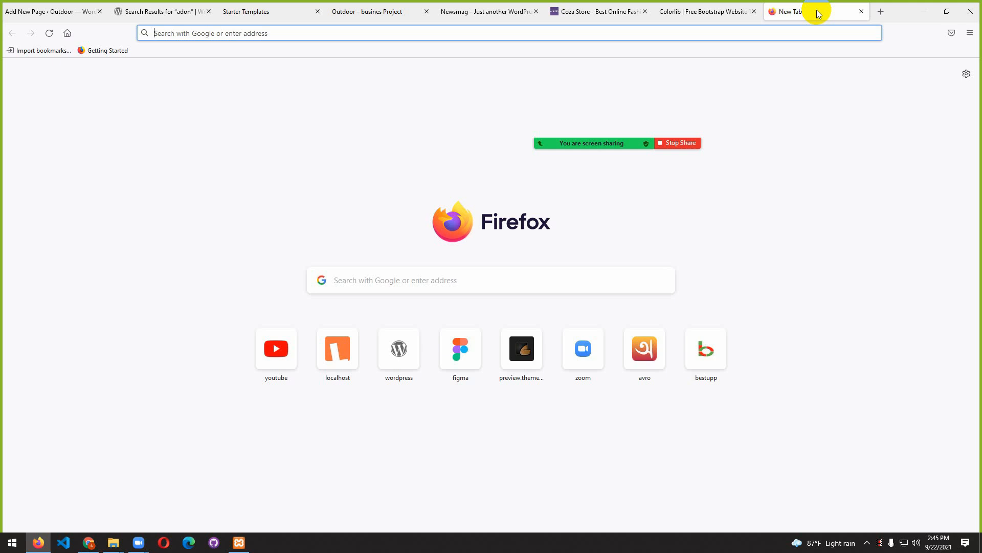
left_click(315, 31)
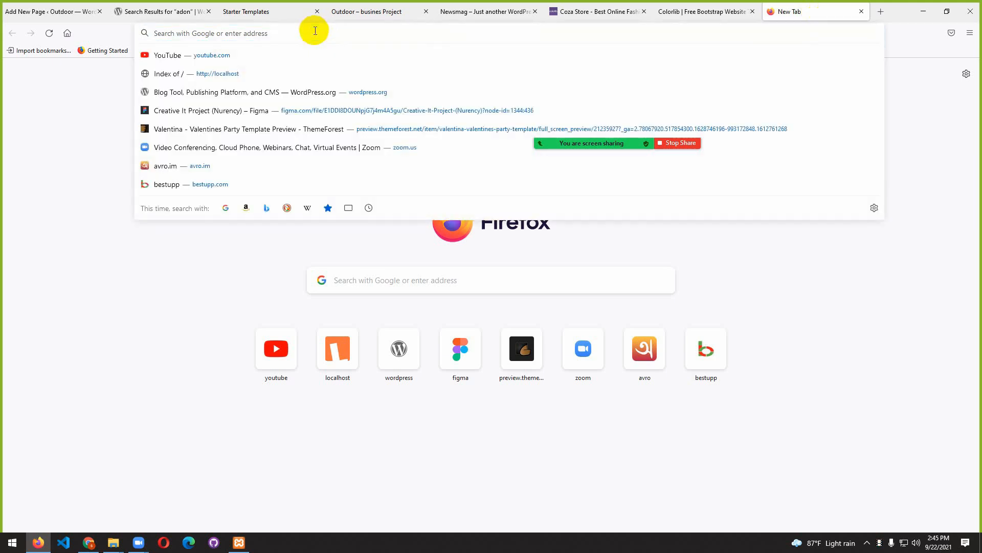
left_click(136, 10)
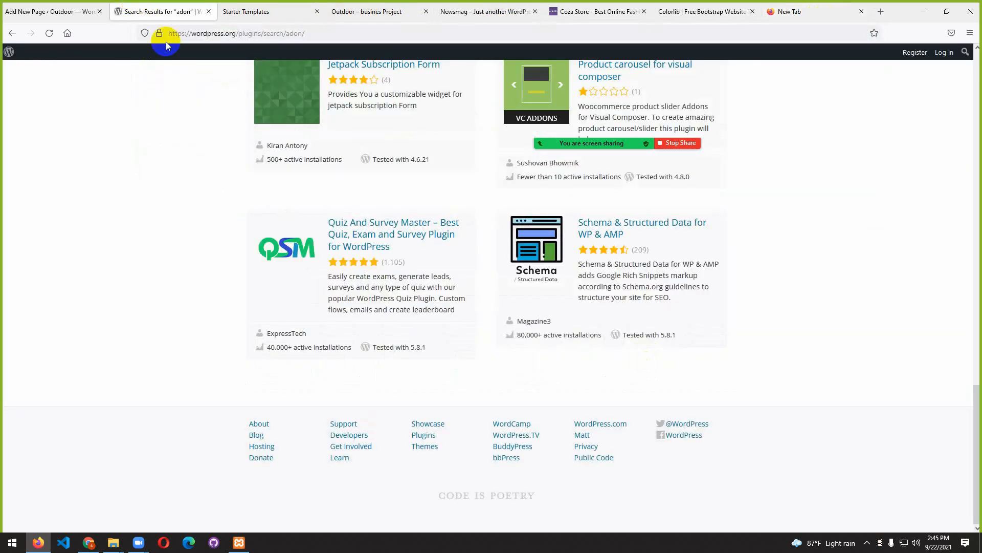
left_click(60, 11)
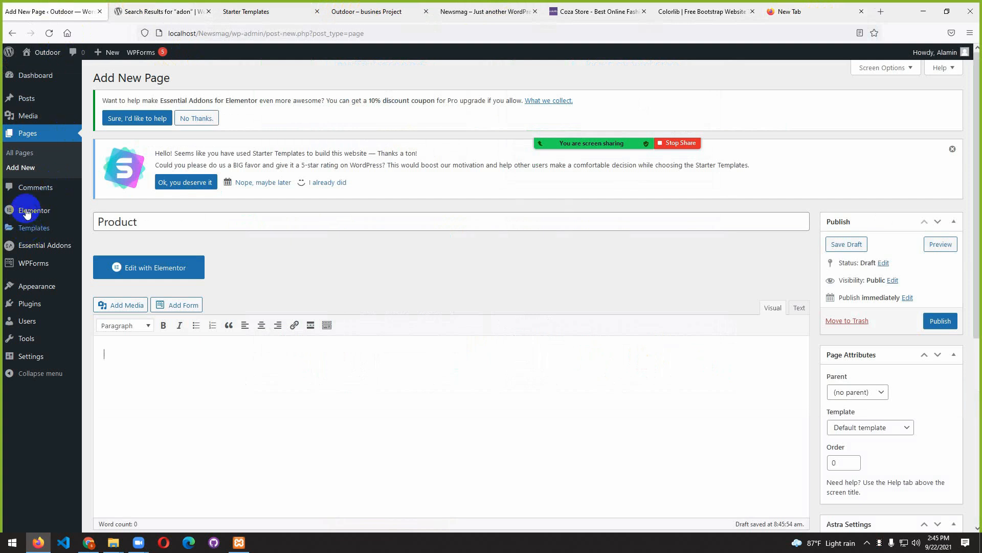
- Leave the page editor for the installed plugins and search the plugins to add for "smart slider"
mouse_move(19, 214)
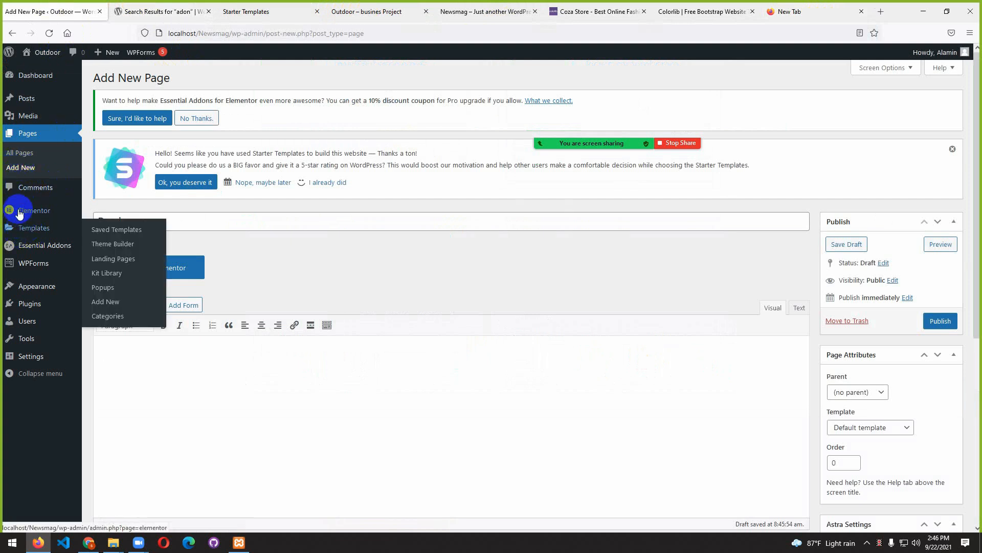
left_click(29, 307)
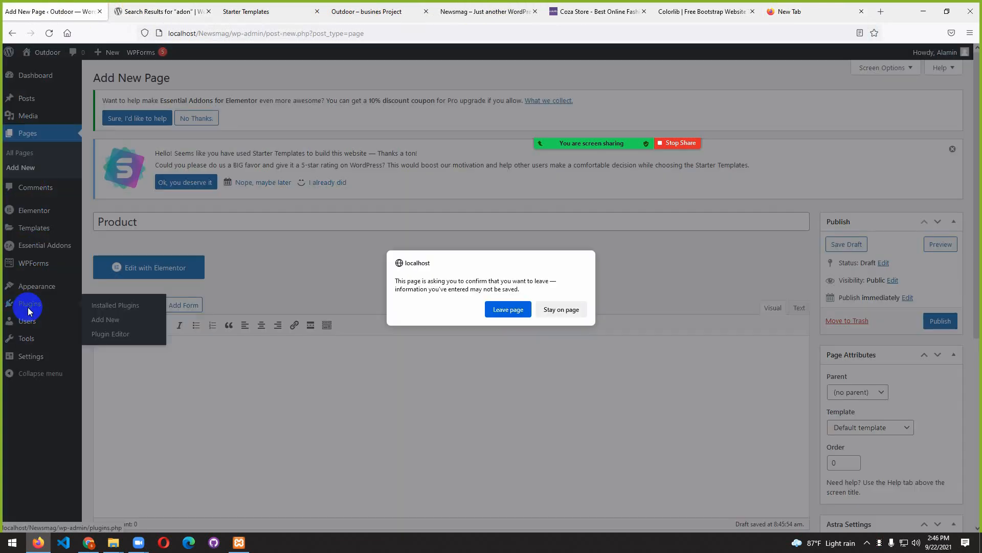
left_click(499, 314)
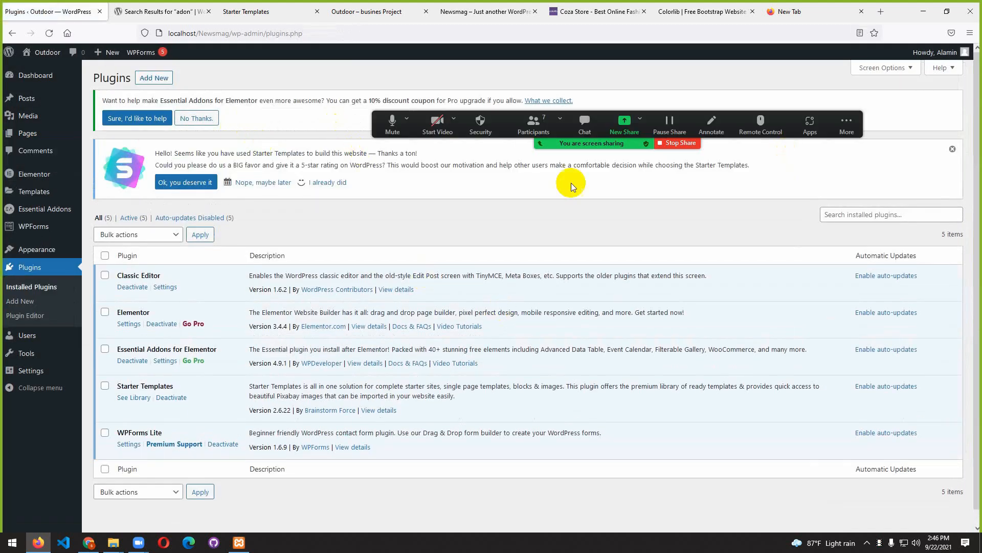
mouse_move(604, 134)
left_click_drag(604, 134, 600, 30)
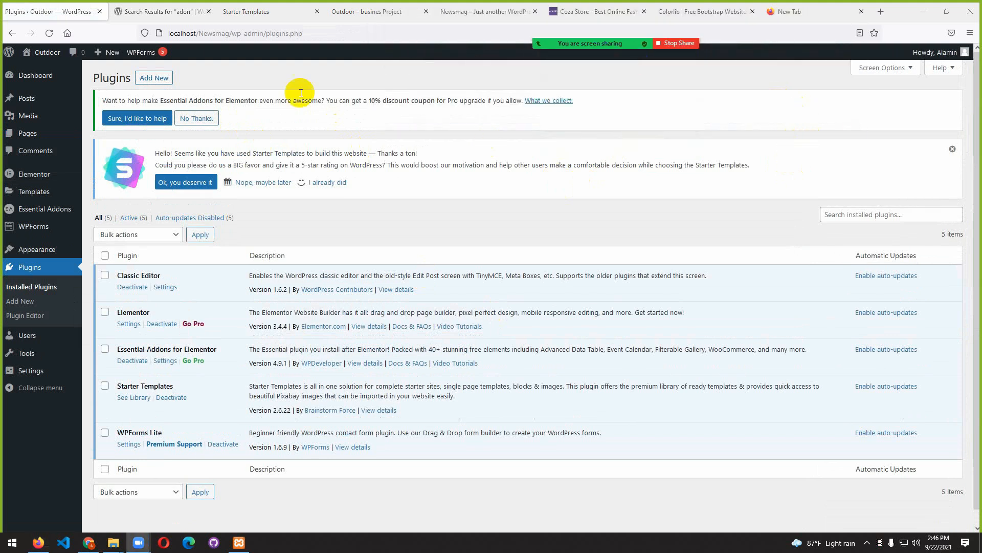
left_click(167, 78)
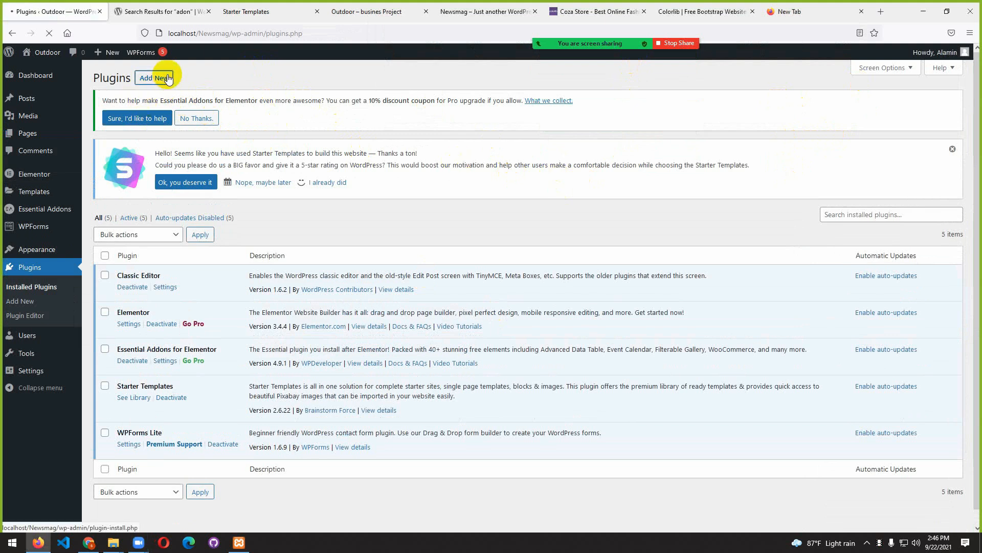
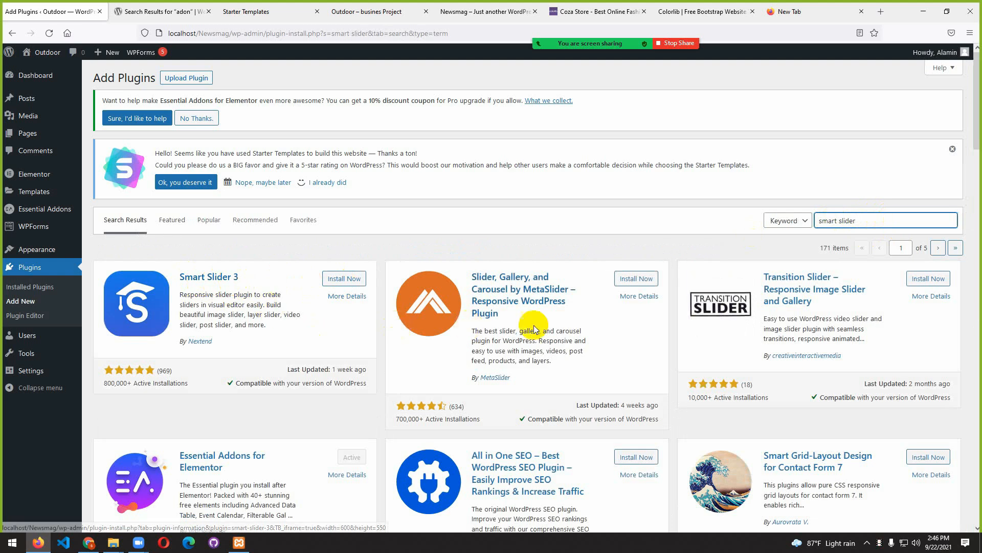
- Look through the plugin cards in the smart slider search results, including Smart Slider 3
scroll(587, 322, "down", 5)
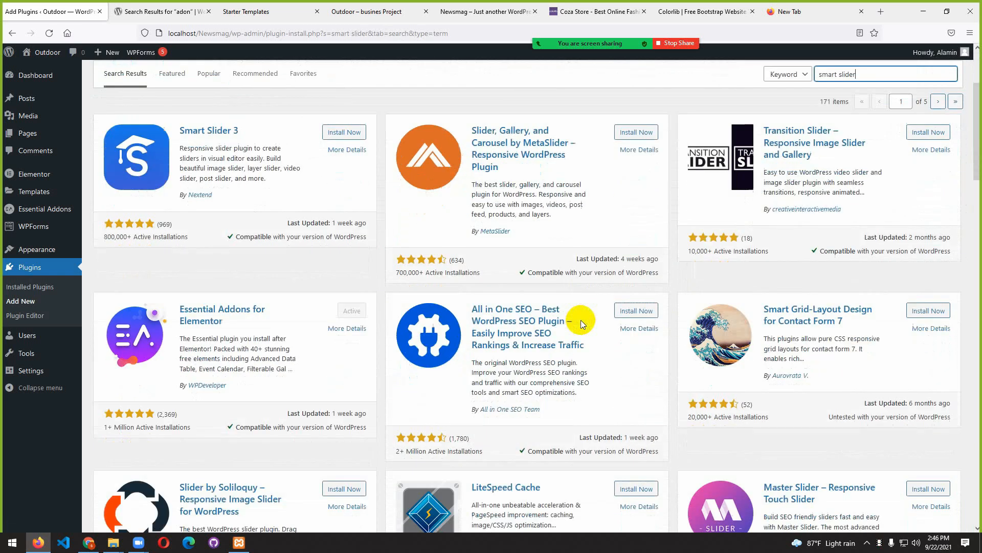
scroll(554, 325, "up", 4)
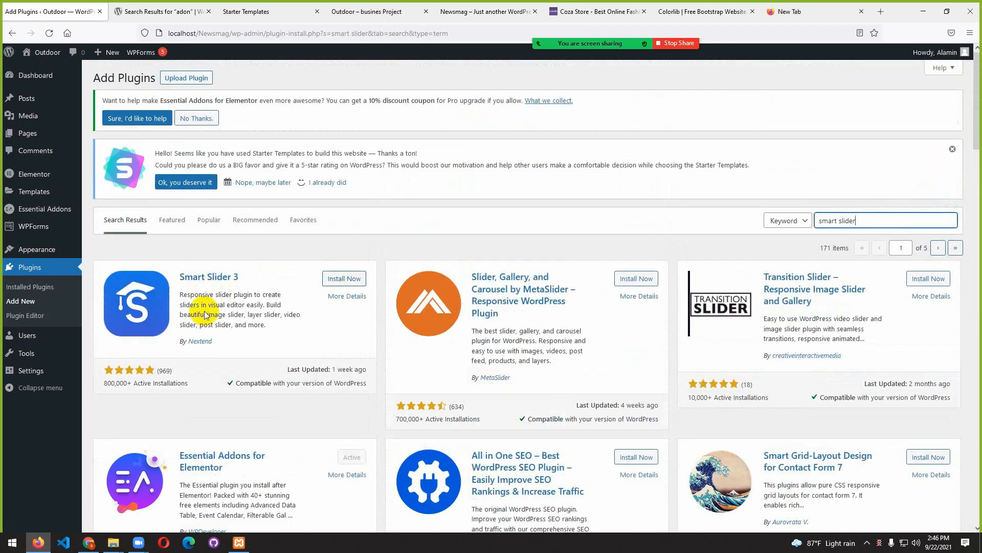
scroll(197, 313, "down", 5)
scroll(205, 313, "down", 8)
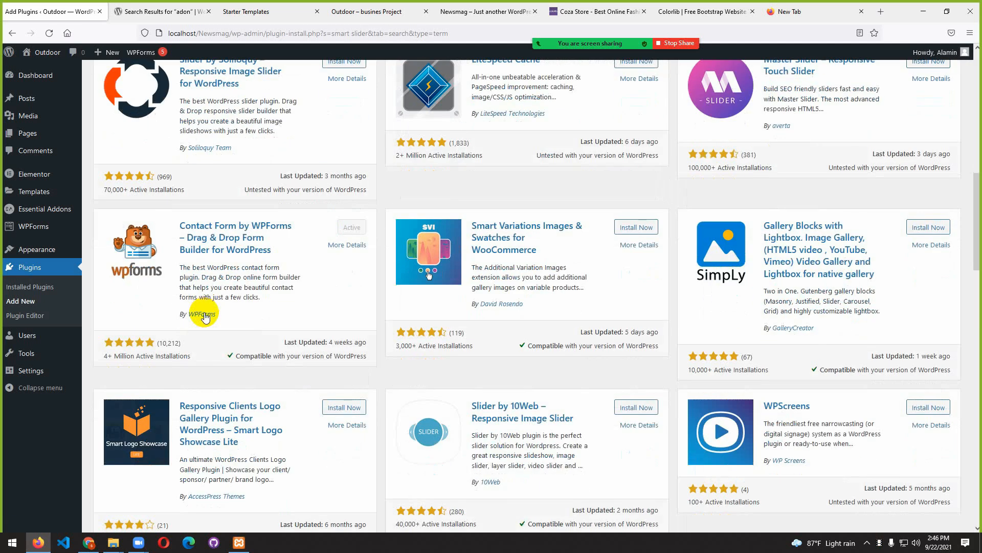
scroll(204, 312, "up", 4)
scroll(204, 313, "up", 10)
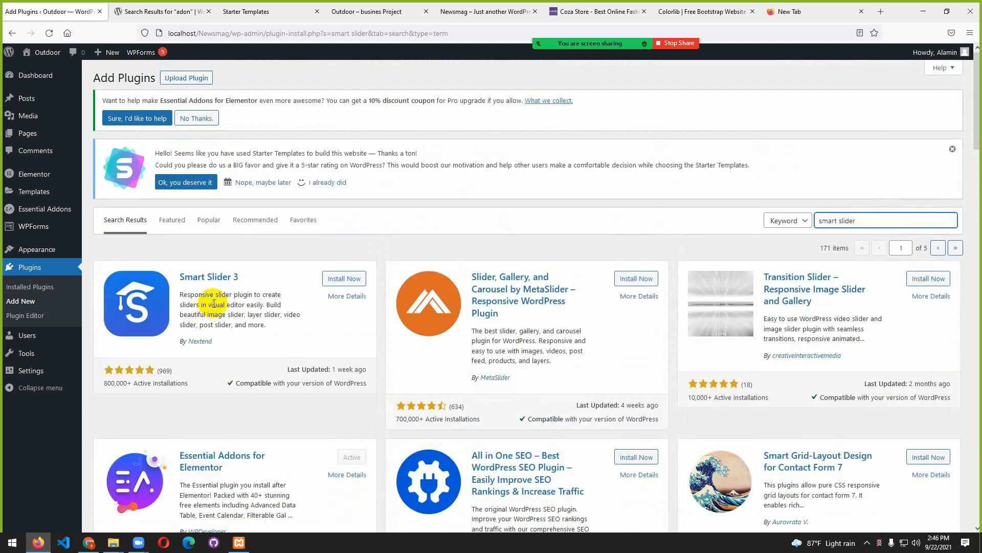
- Browse the smart slider results down to the last plugin card on the first results page and return to Smart Slider 3
scroll(214, 305, "down", 11)
scroll(216, 306, "down", 10)
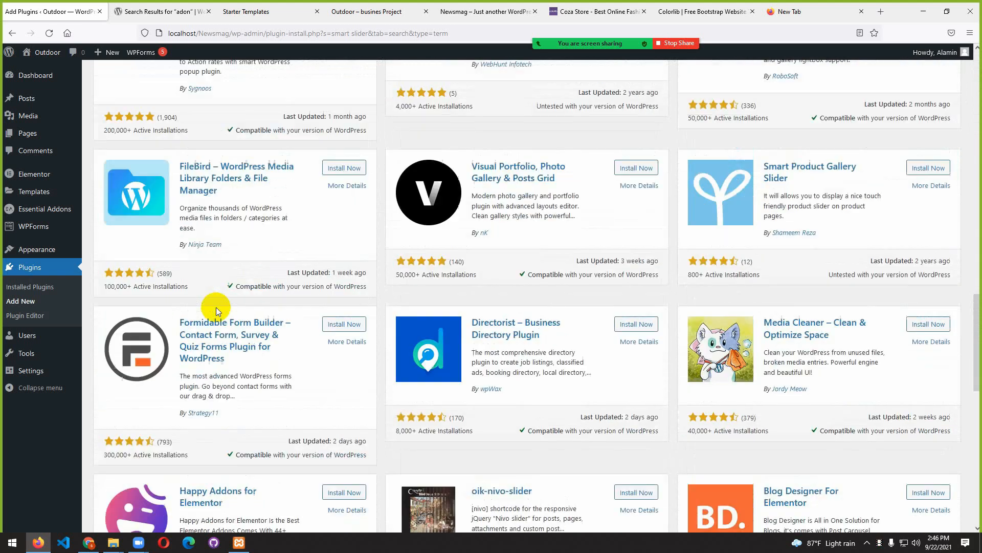
scroll(214, 307, "up", 15)
scroll(214, 307, "up", 6)
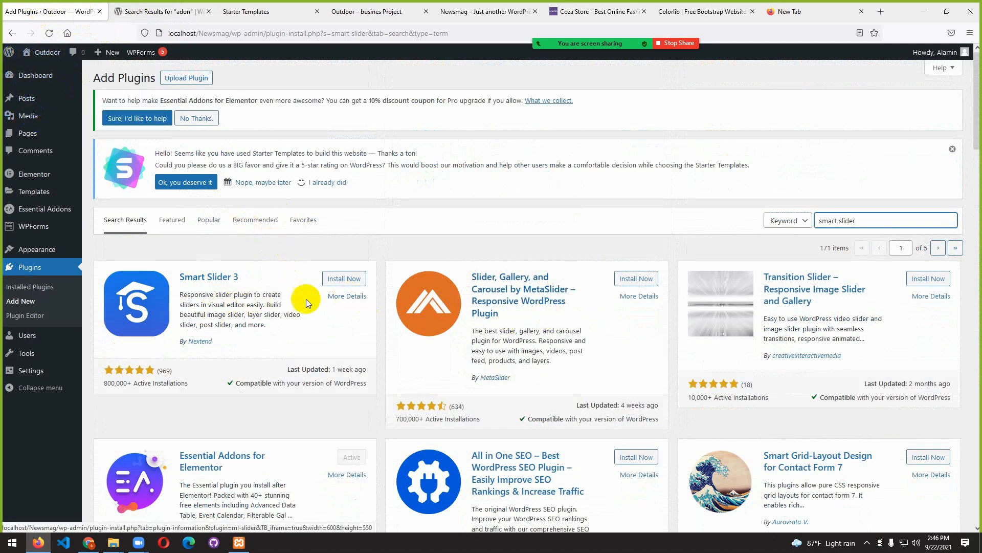
left_click_drag(241, 278, 209, 279)
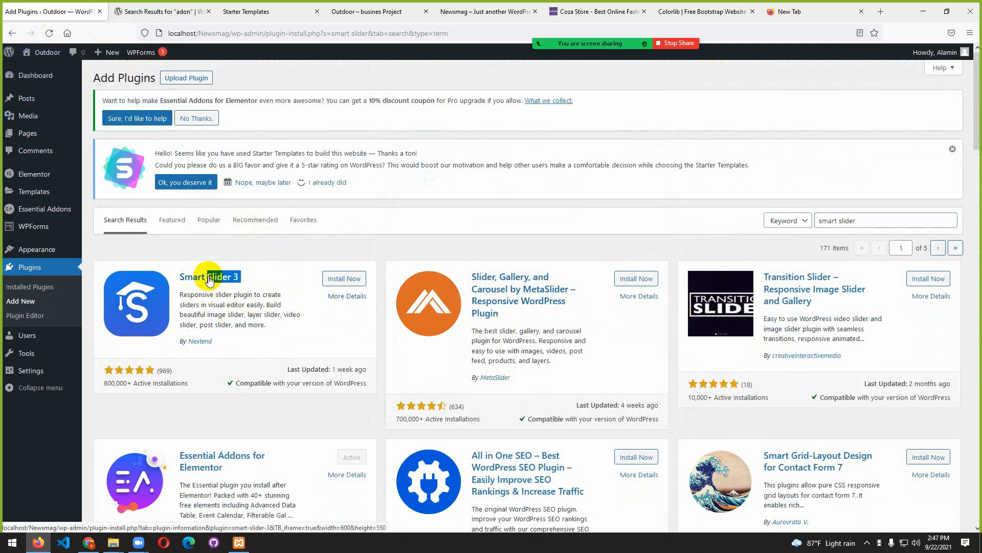
scroll(512, 335, "down", 5)
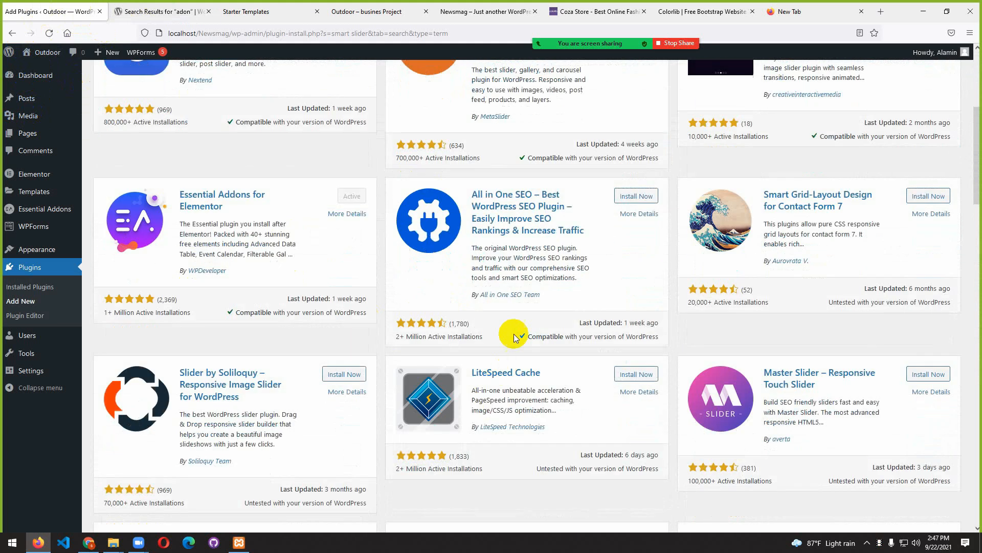
scroll(858, 356, "down", 2)
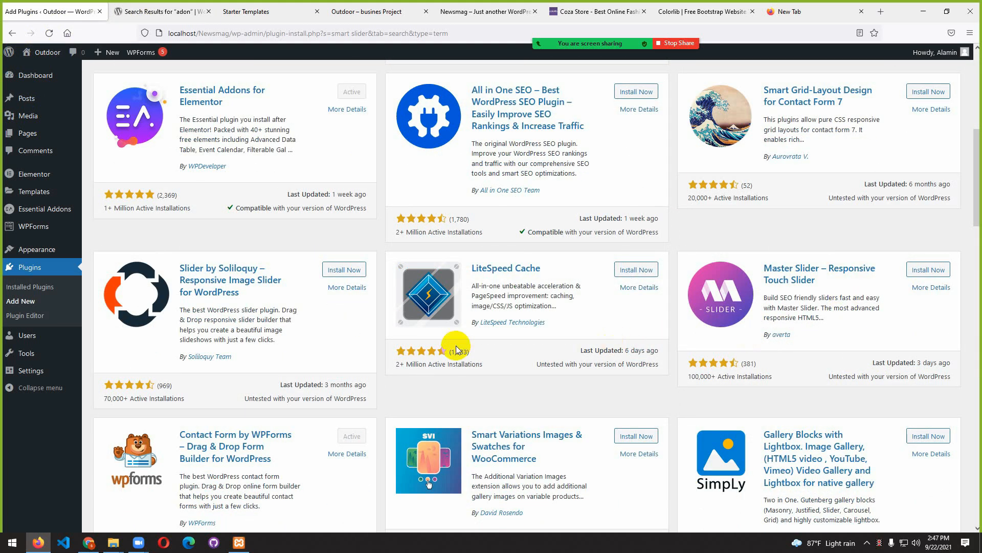
scroll(457, 350, "down", 4)
scroll(225, 384, "down", 10)
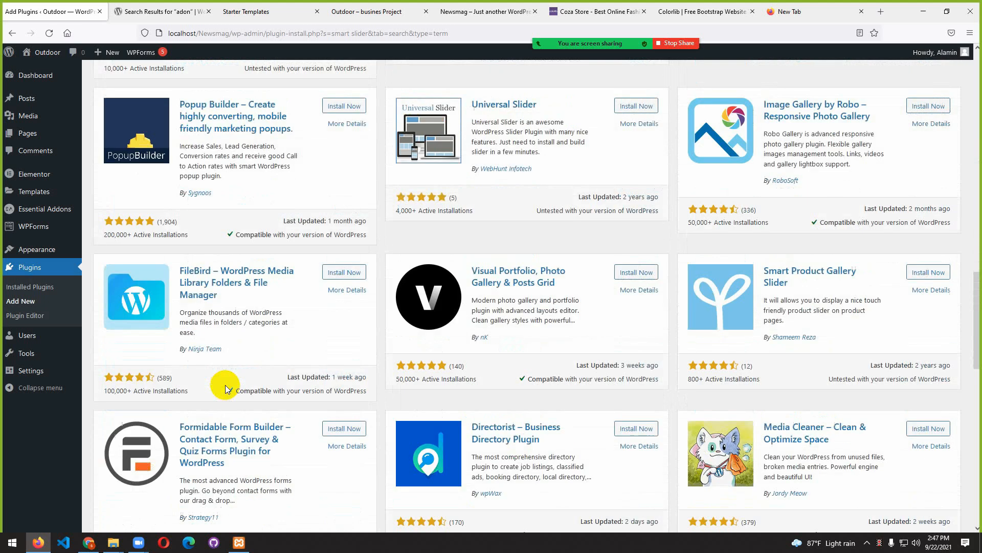
scroll(225, 385, "down", 14)
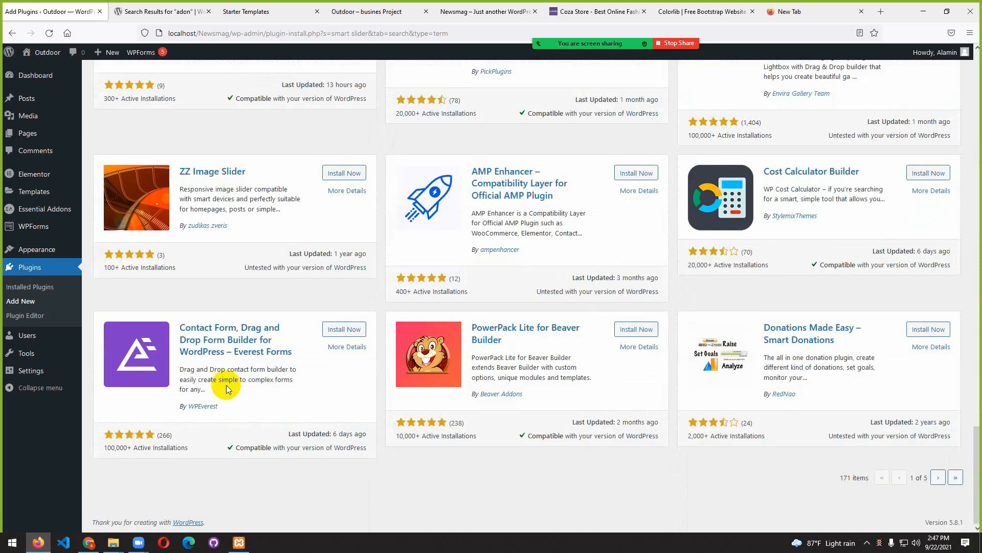
scroll(226, 385, "up", 15)
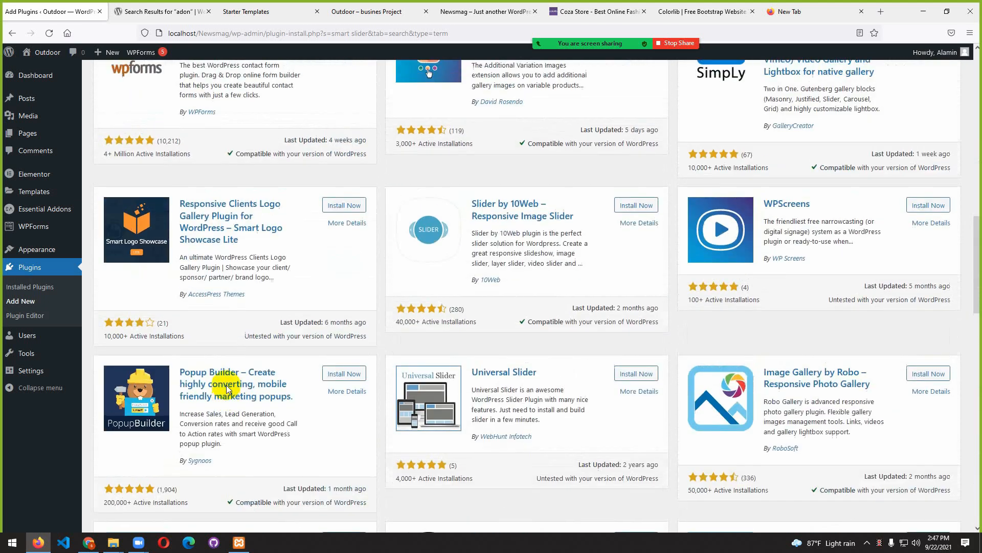
scroll(226, 385, "up", 15)
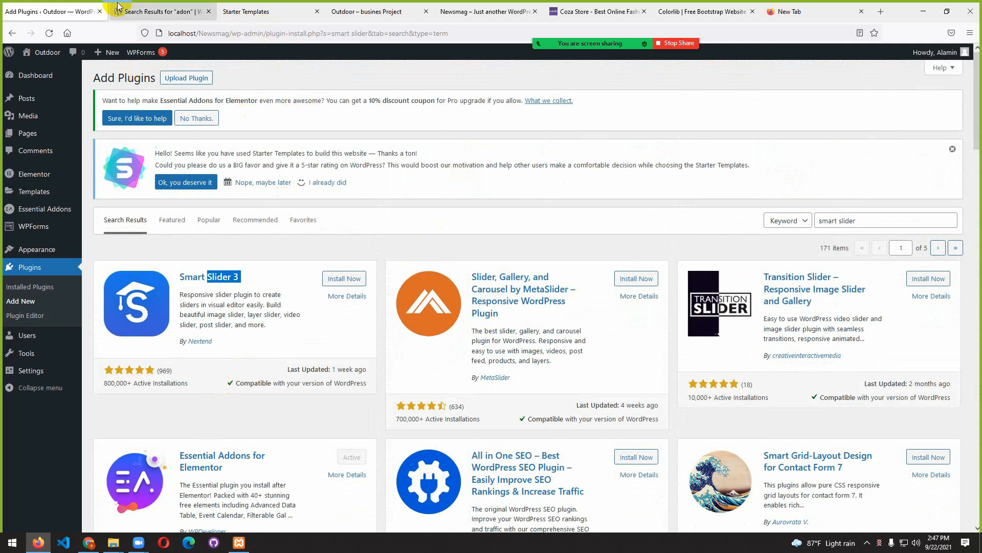
- Add a new WordPress page titled Blog and publish it
left_click(26, 75)
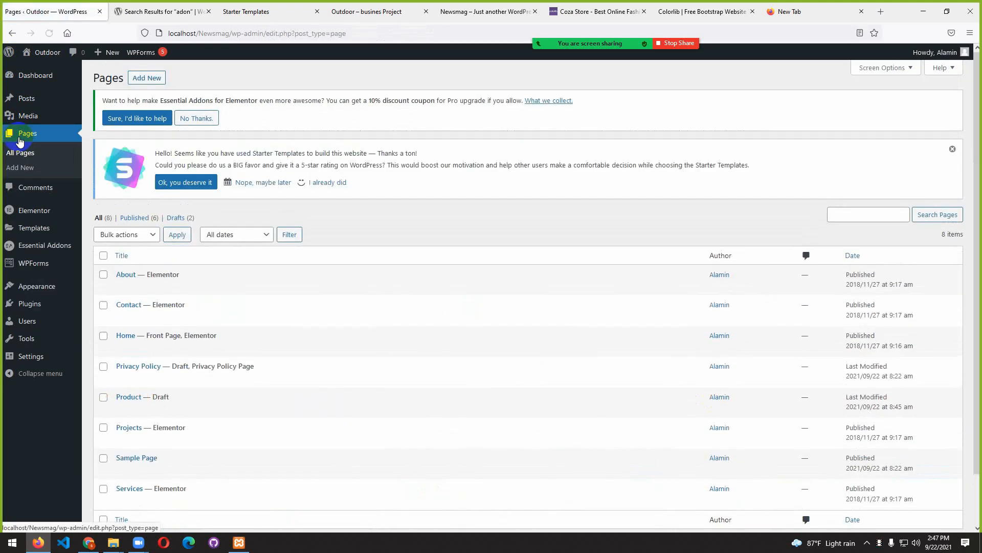
left_click(146, 79)
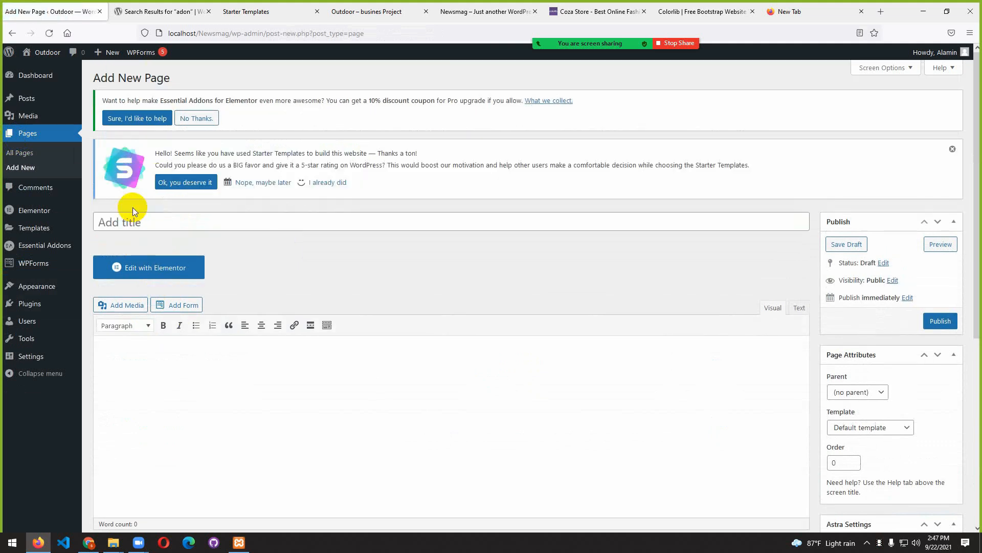
left_click(134, 217)
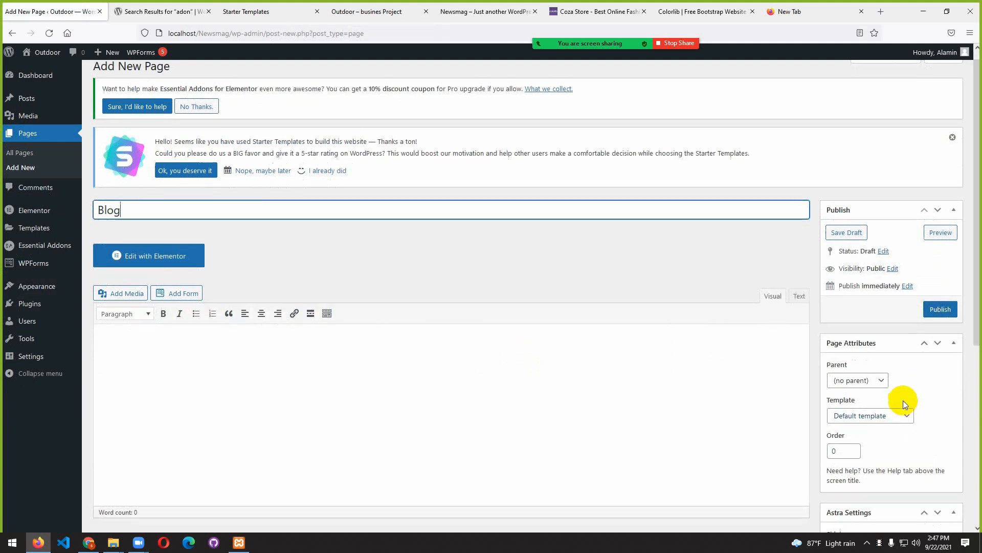
scroll(904, 400, "down", 3)
scroll(892, 247, "down", 2)
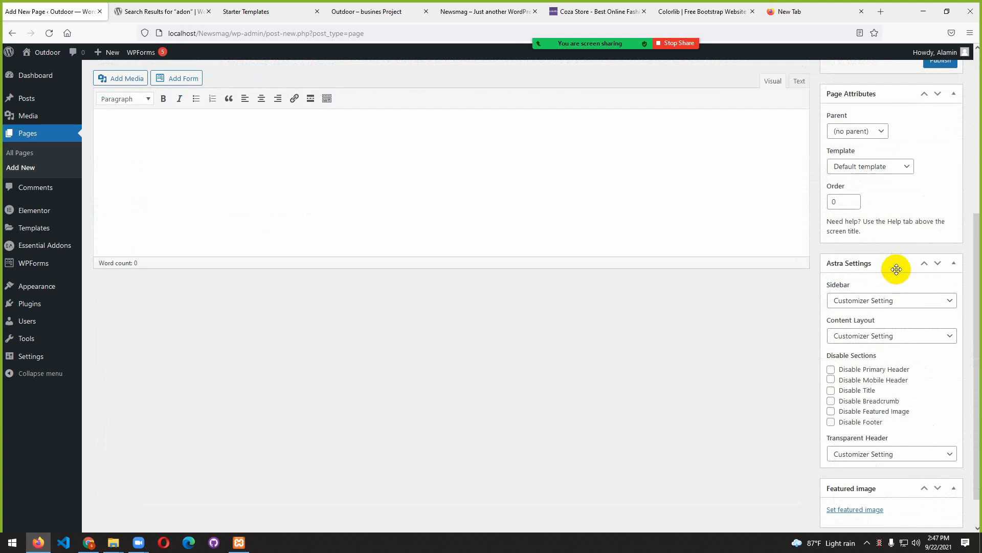
scroll(898, 269, "up", 5)
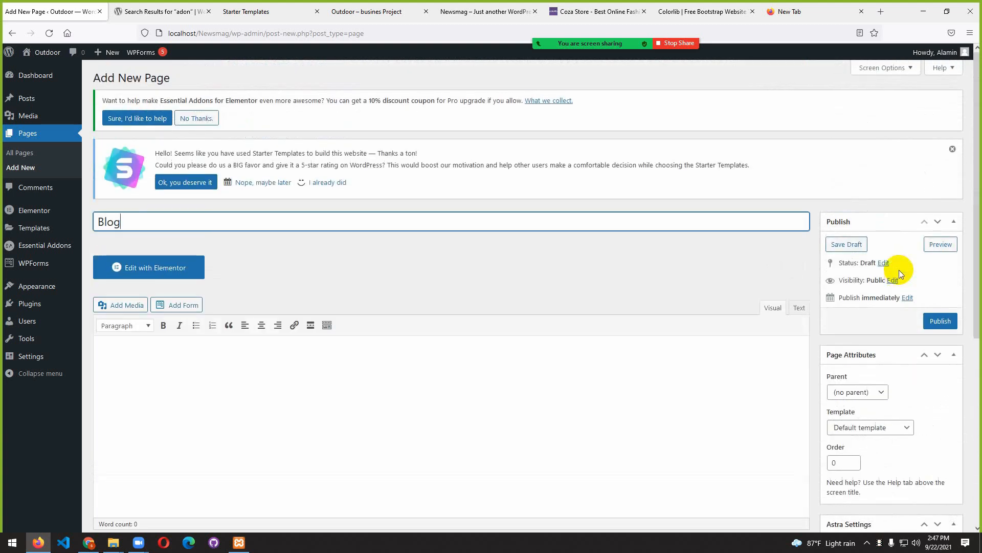
left_click(947, 320)
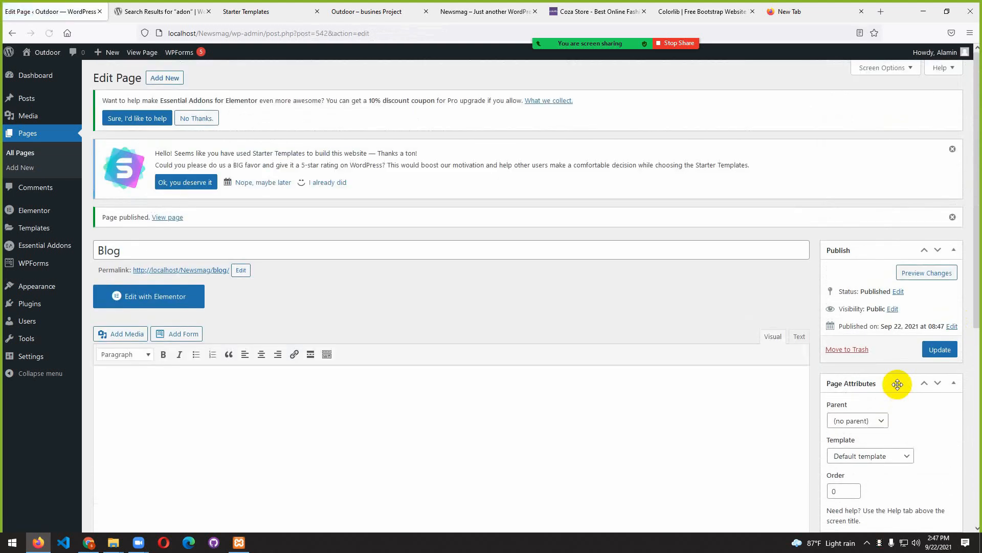
scroll(884, 365, "down", 3)
scroll(885, 366, "up", 3)
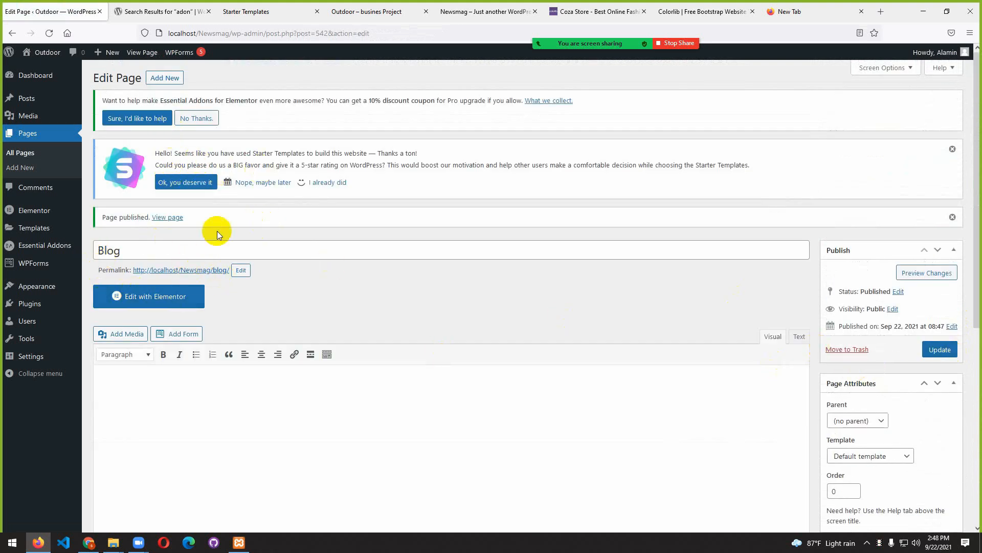
scroll(213, 231, "down", 2)
scroll(219, 231, "up", 2)
- Start another new page and check the category cards and Product Overview heading in the Coza Store preview
left_click(177, 77)
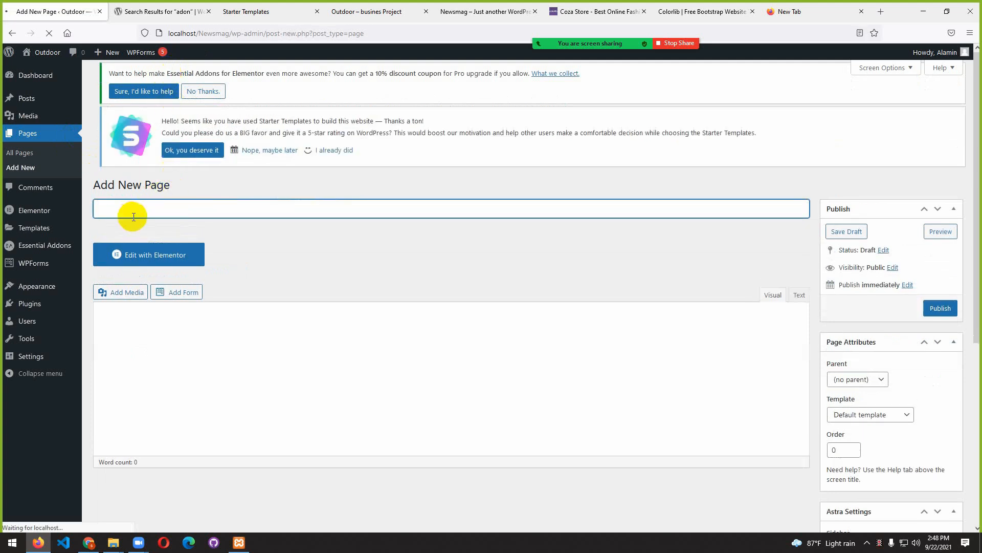
mouse_move(589, 41)
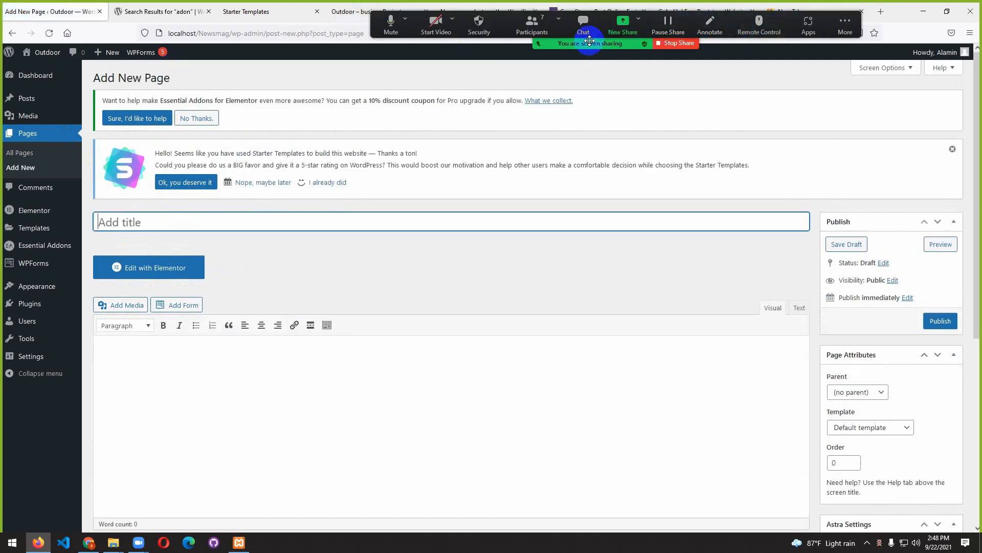
left_click(798, 11)
left_click(691, 12)
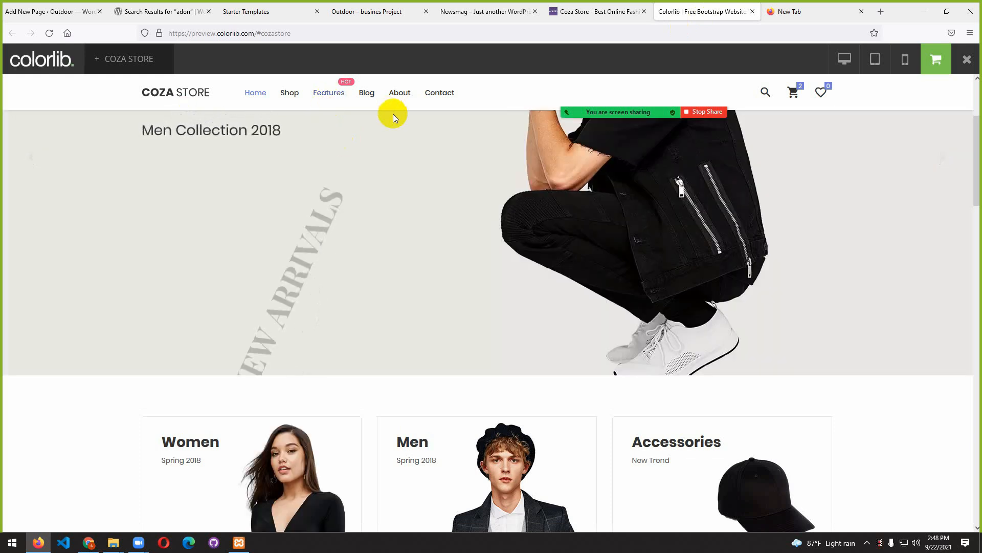
scroll(389, 307, "down", 9)
scroll(211, 241, "up", 4)
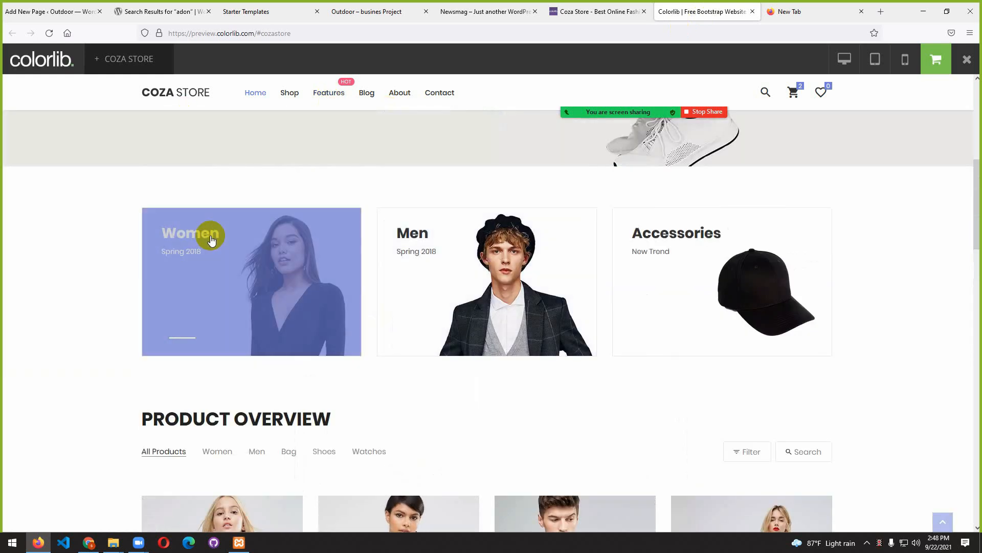
scroll(226, 361, "down", 1)
left_click_drag(232, 360, 142, 355)
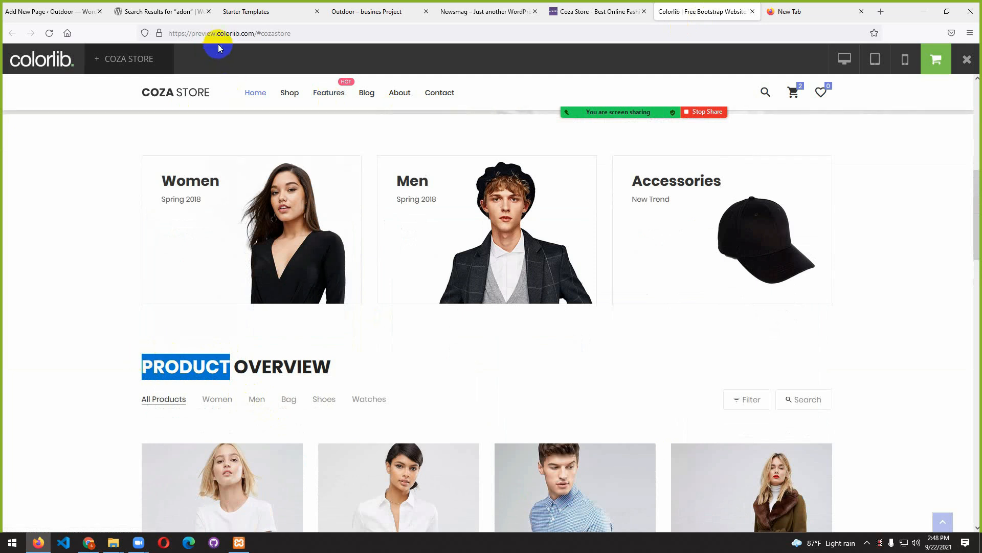
- Return to the new WordPress page, title it Product, and publish and update it
left_click(51, 11)
left_click(202, 218)
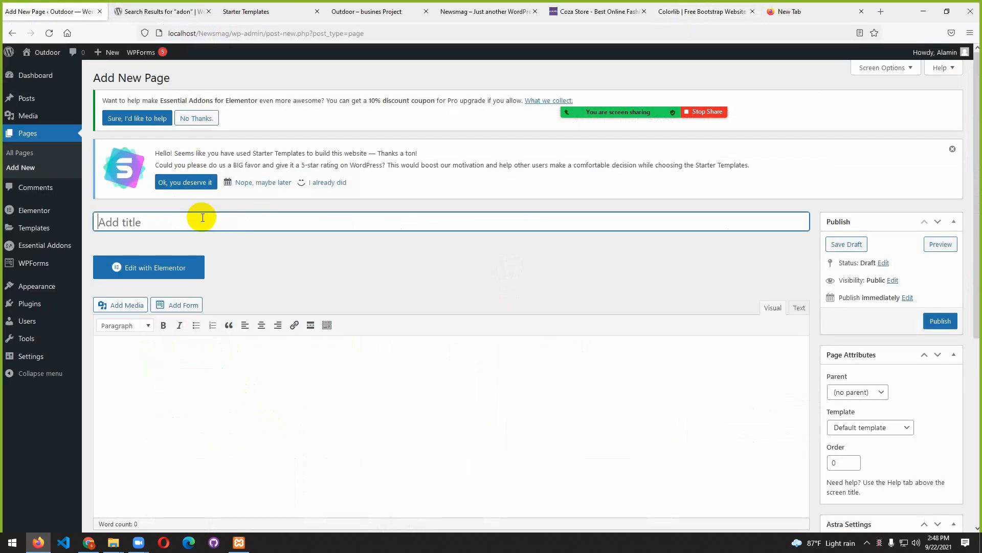
type("Product")
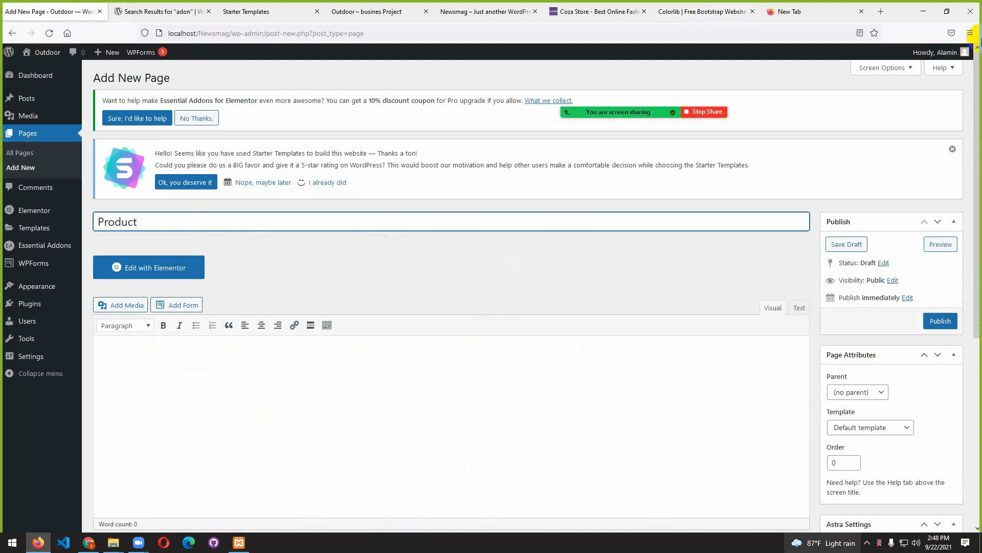
left_click(939, 323)
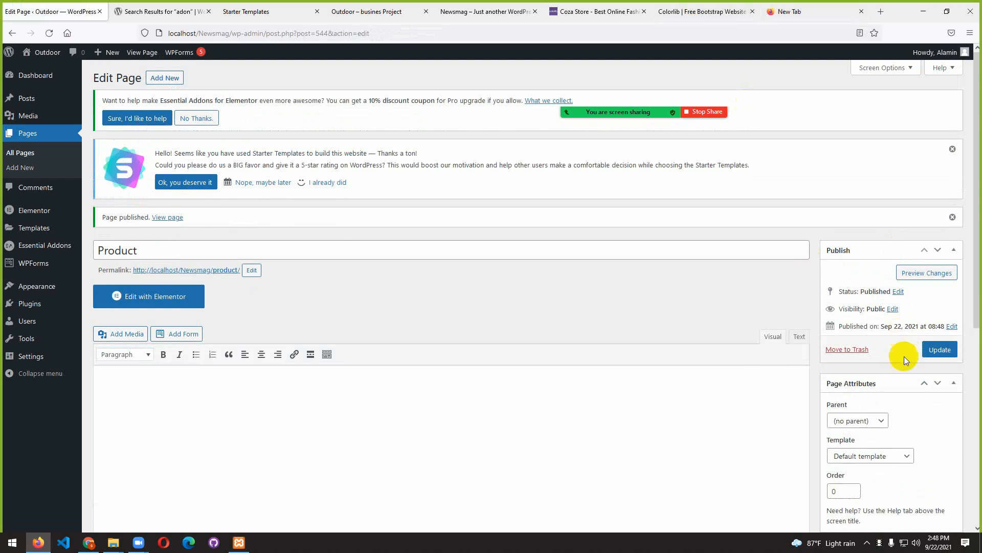
left_click(937, 350)
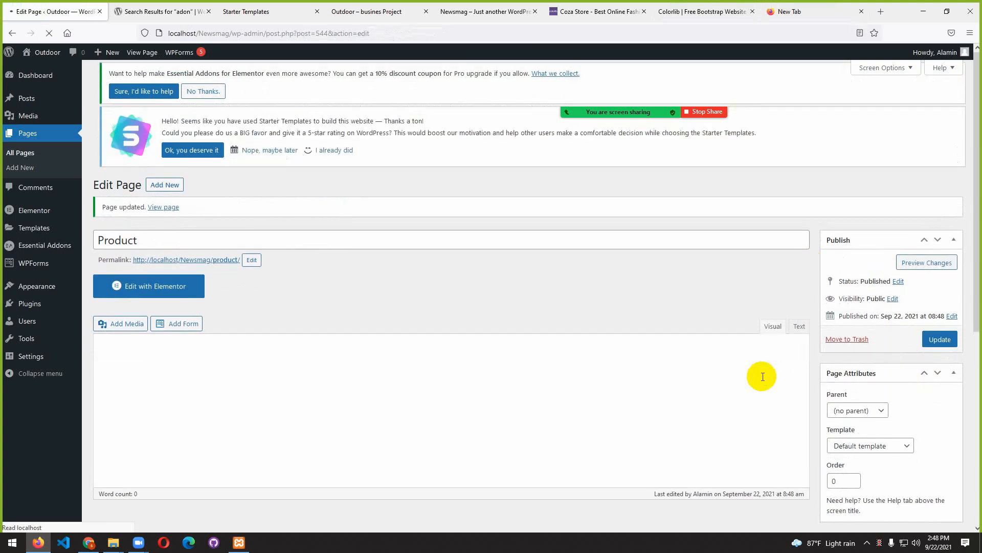
- Check the list of all pages, then place the Outdoor site's browser tab beside the admin tab and reload its home page
left_click(15, 154)
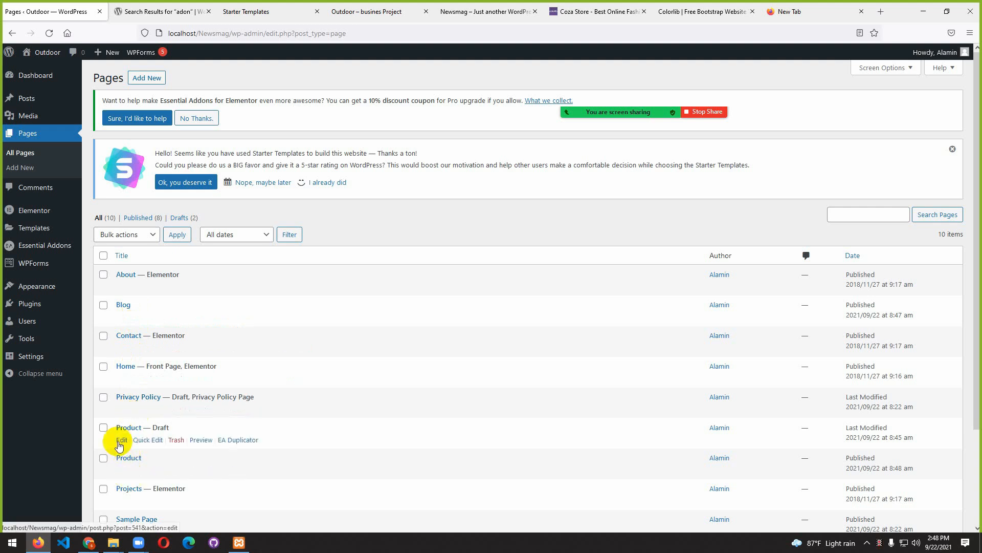
mouse_move(36, 75)
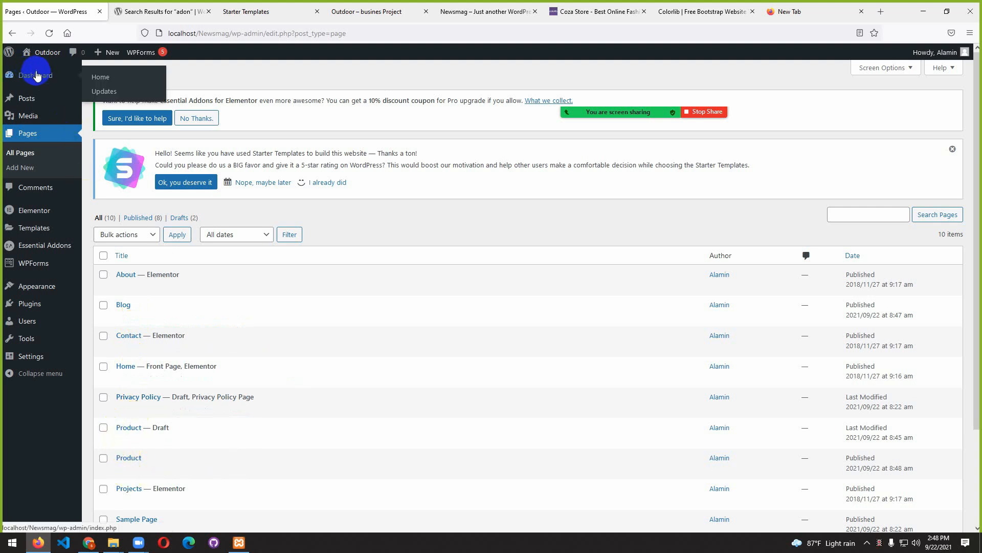
left_click(134, 11)
left_click(259, 10)
left_click_drag(393, 14, 164, 12)
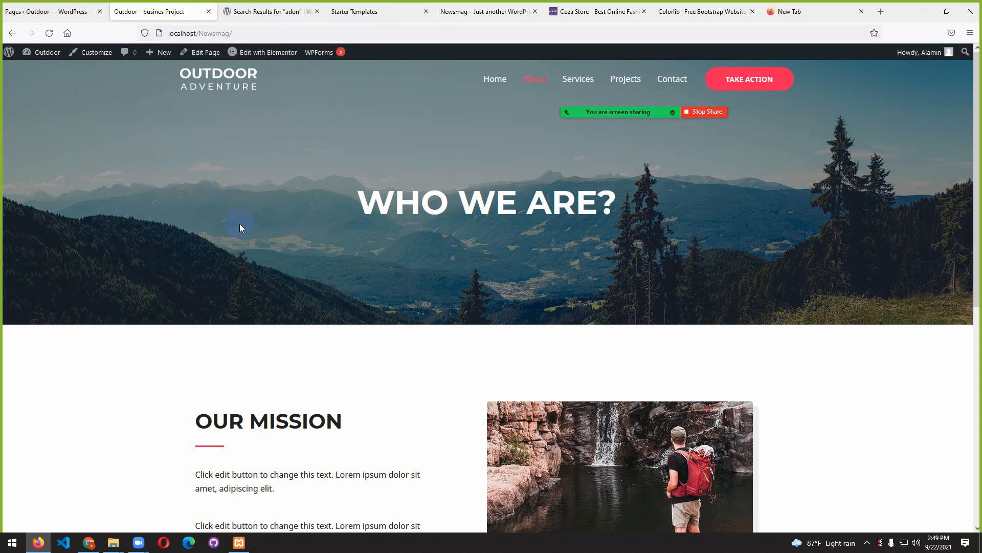
left_click(49, 34)
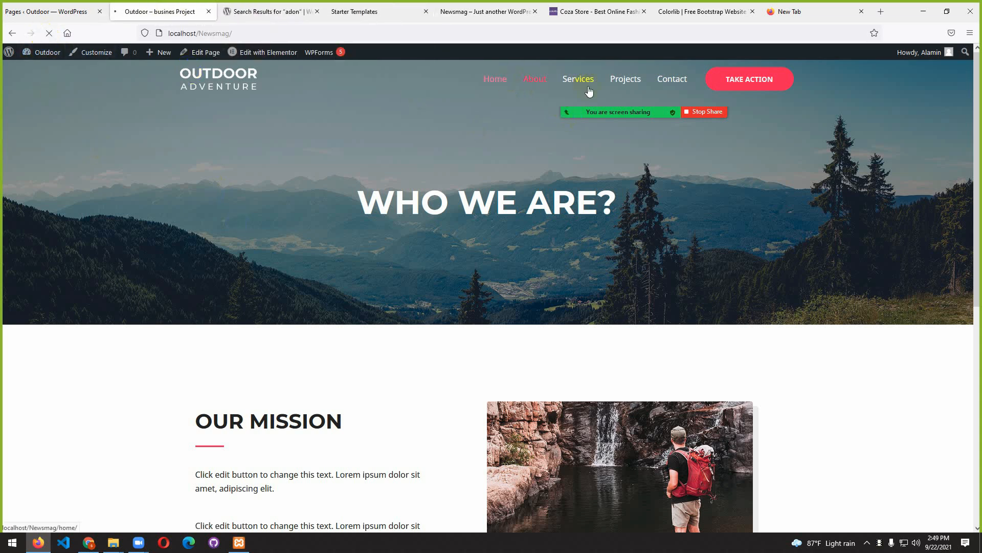
left_click_drag(650, 115, 676, 55)
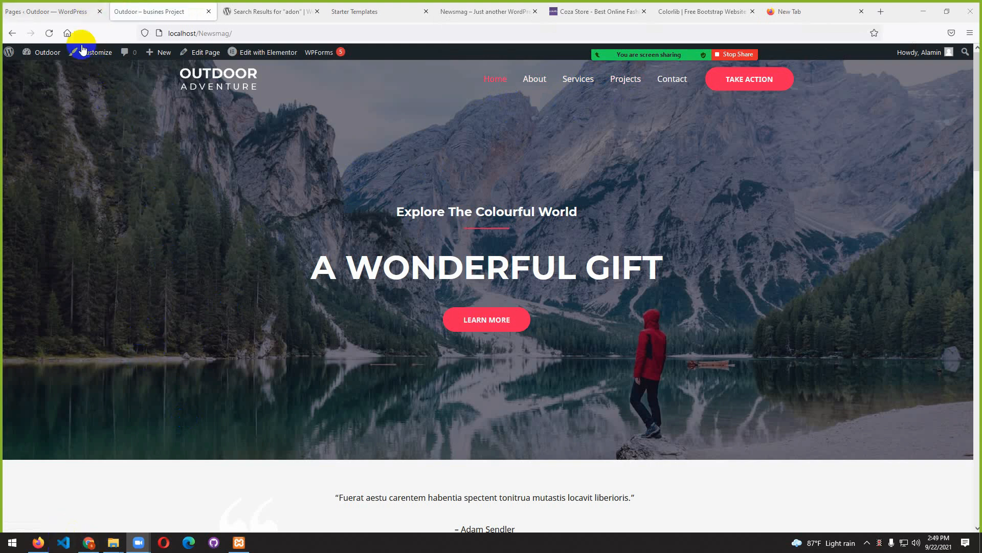
- Open the site's menu editor in the WordPress admin and add the Blog and Product pages to the navigation menu
left_click(56, 11)
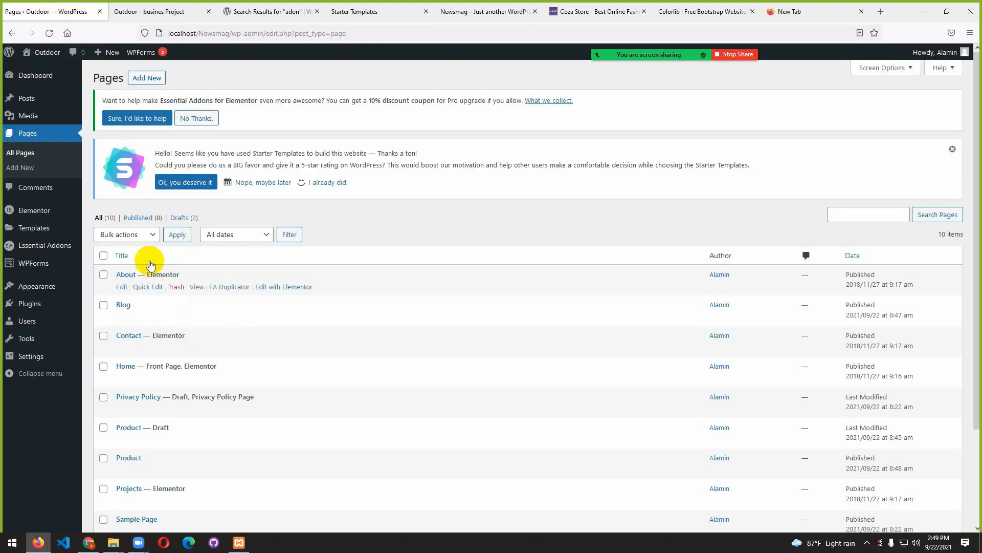
mouse_move(30, 312)
mouse_move(28, 290)
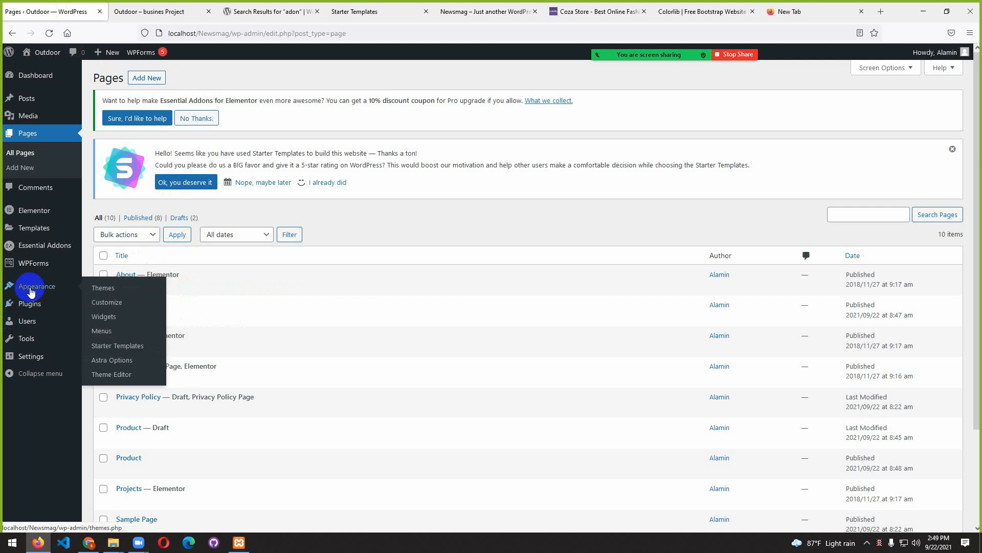
left_click(103, 330)
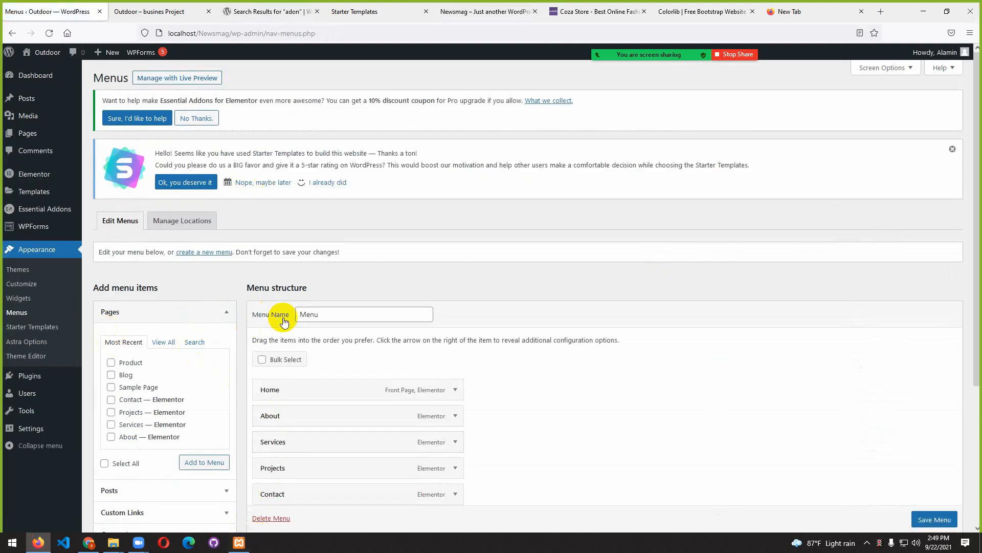
scroll(359, 314, "down", 2)
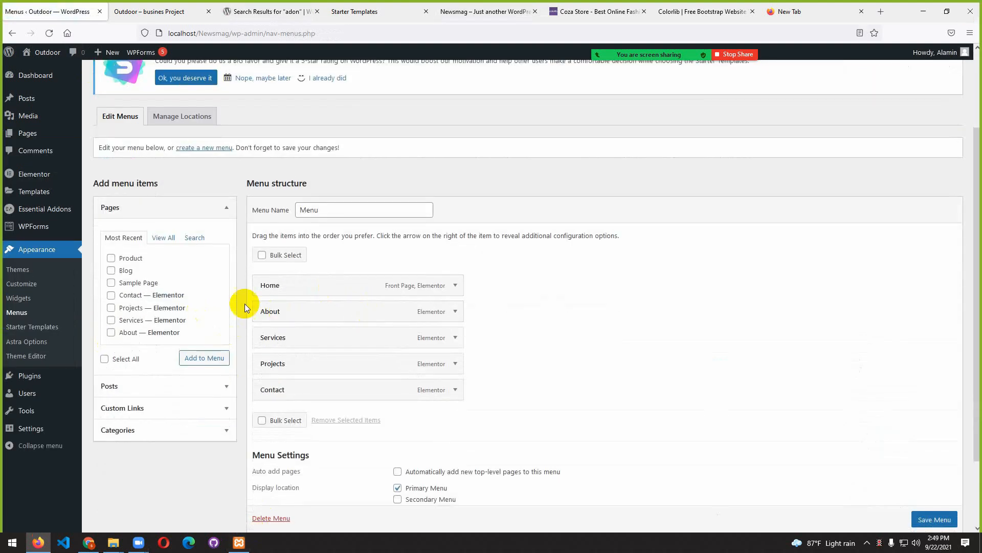
left_click(161, 239)
left_click(111, 295)
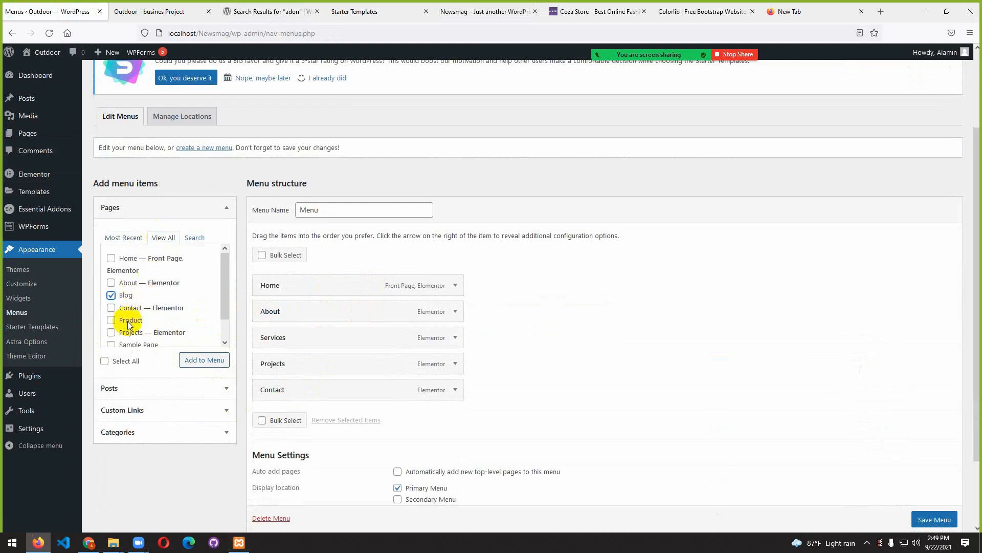
scroll(131, 345, "down", 1)
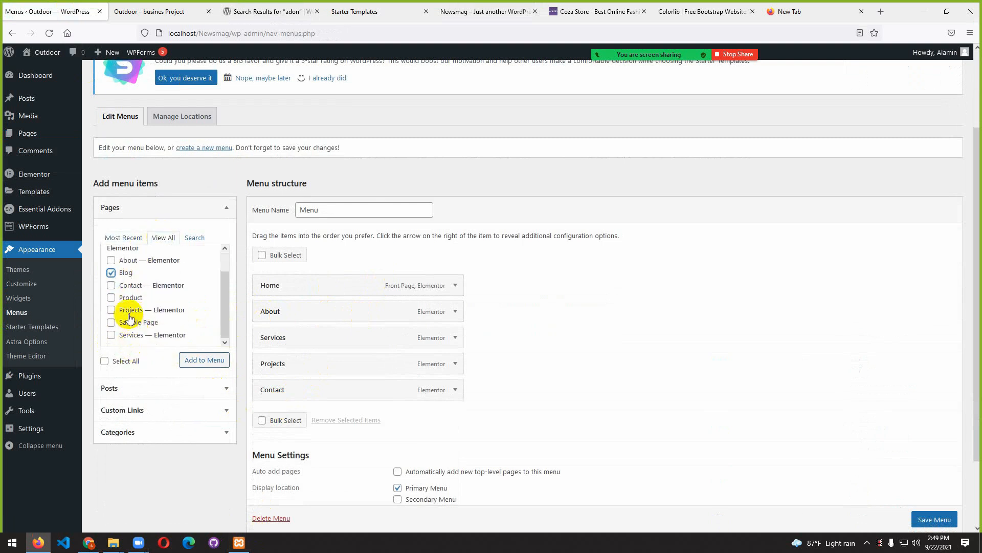
left_click(111, 297)
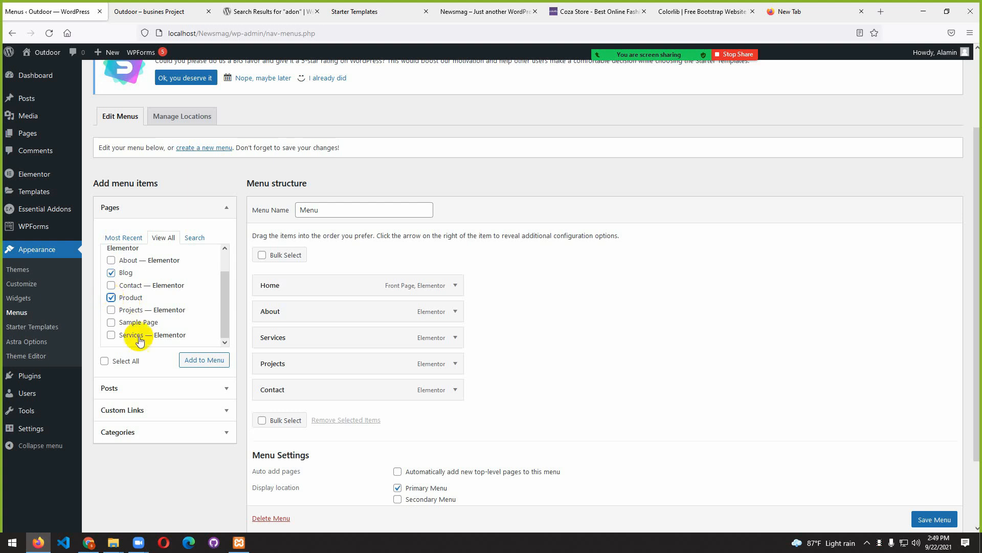
left_click(193, 363)
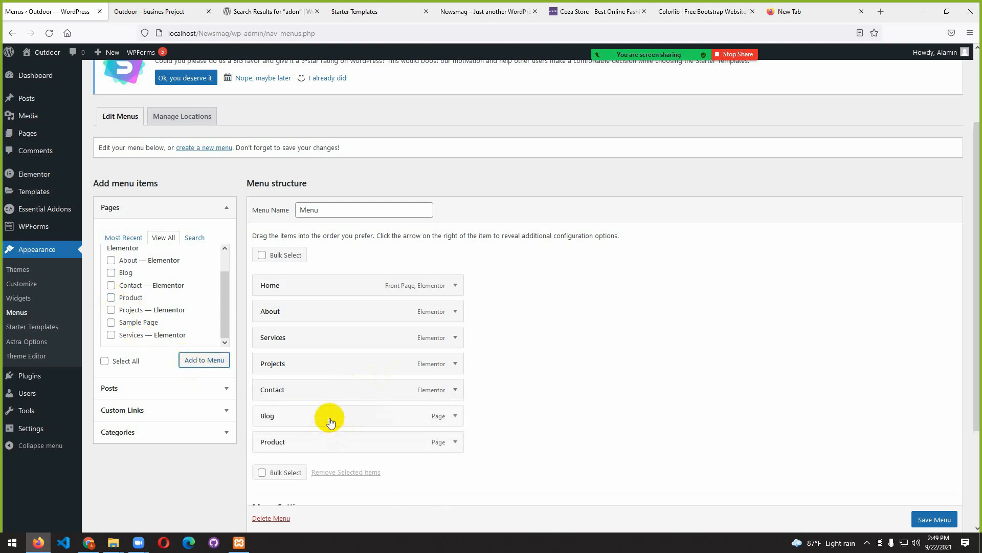
- Nest Blog and Product as sub items under Home, with Blog first, and save the menu
left_click_drag(330, 419, 293, 314)
left_click_drag(300, 445, 300, 335)
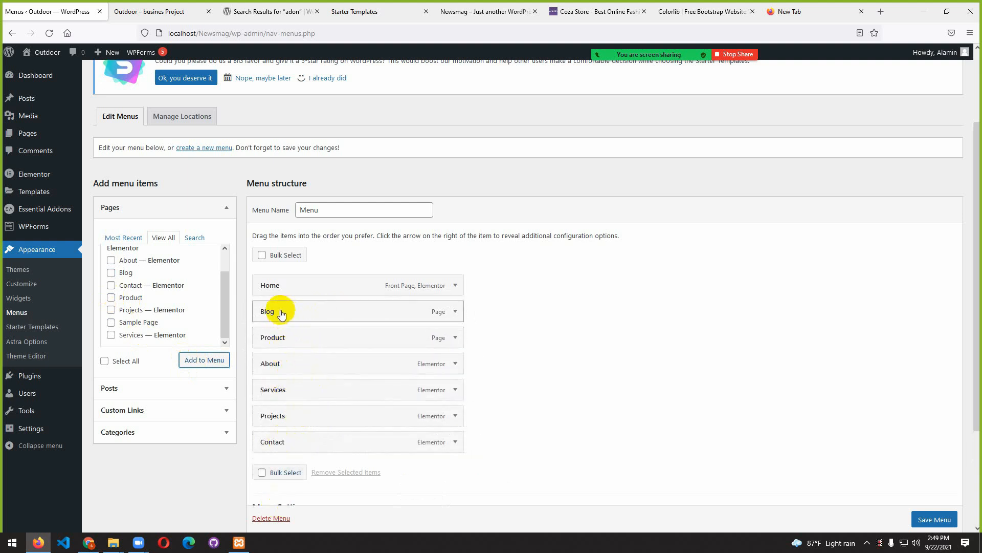
left_click_drag(282, 314, 295, 341)
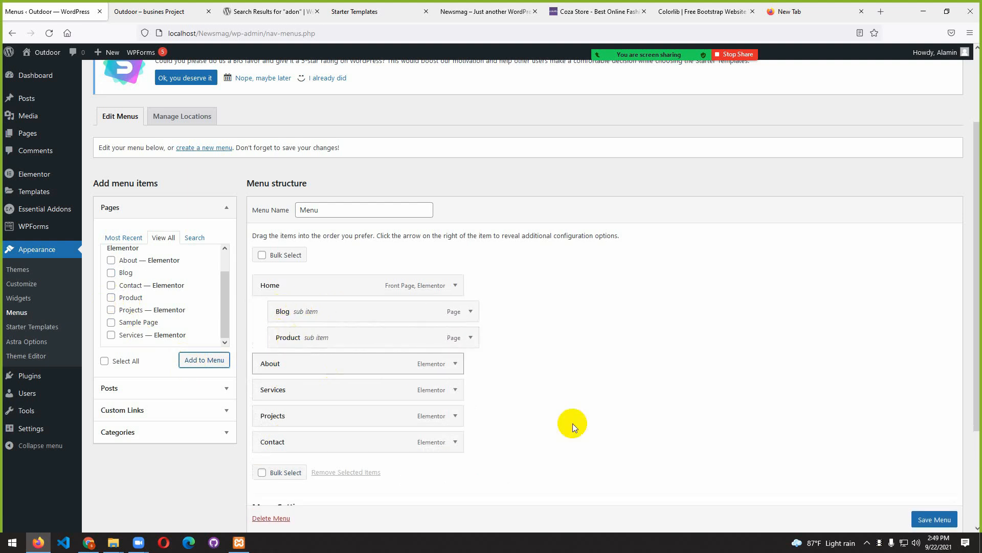
left_click(927, 520)
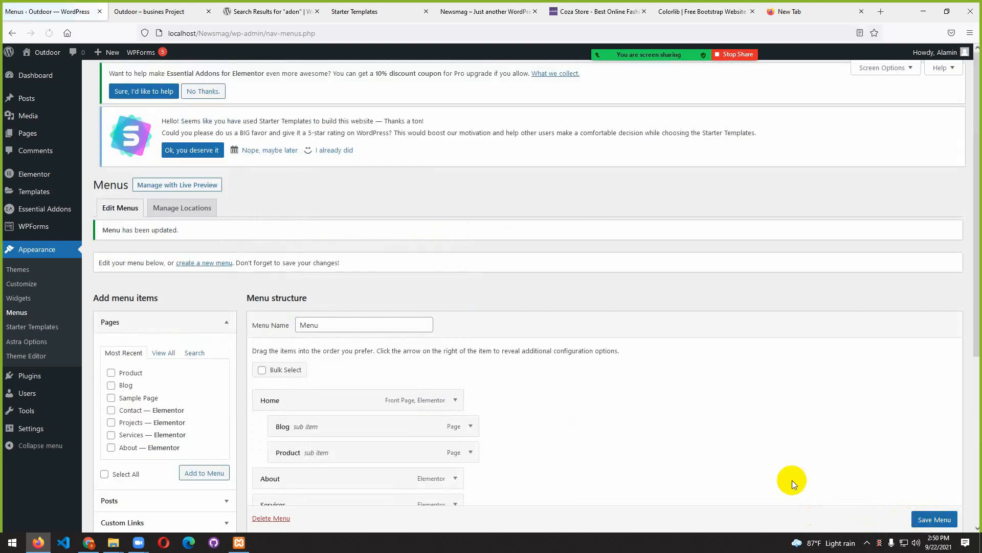
- Reload the Outdoor home page and check the submenu under Home in the site header
left_click(157, 11)
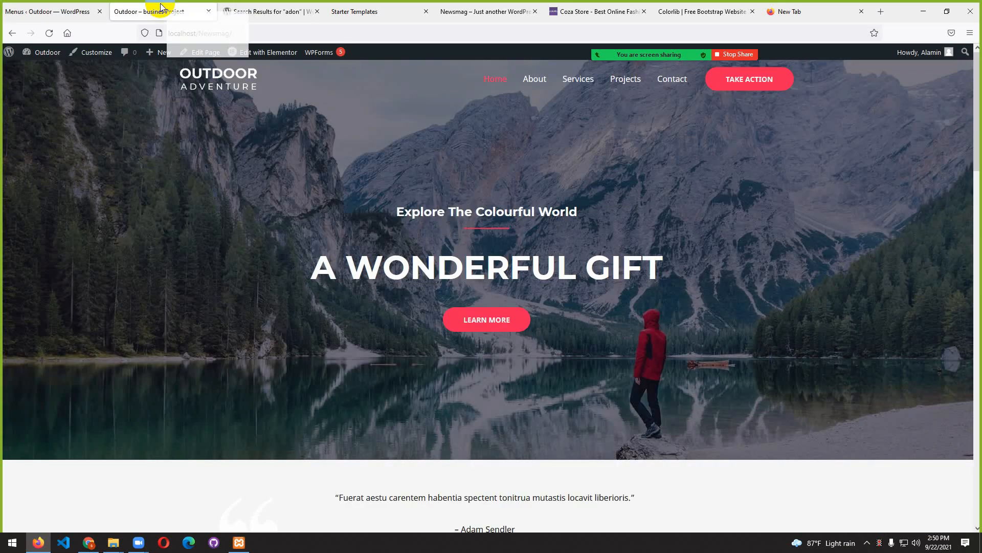
key("F5")
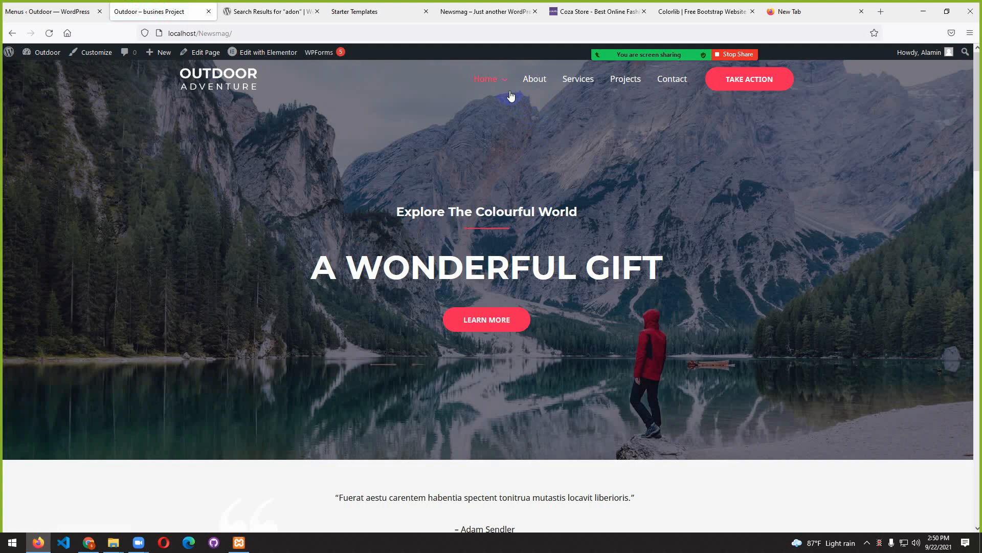
mouse_move(504, 88)
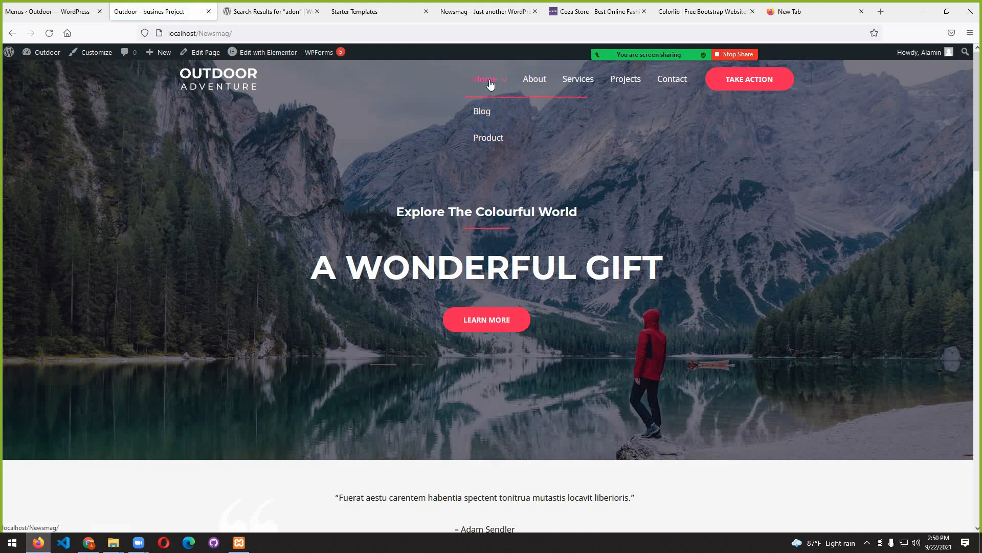
left_click(482, 145)
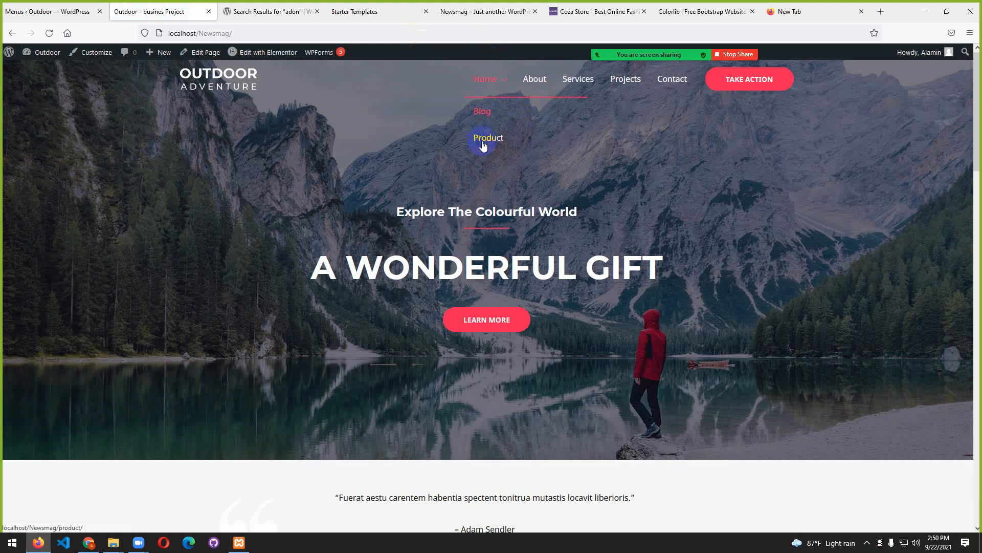
- Move Blog and Product to the top level of the menu between About and Services, and save the menu
left_click(63, 11)
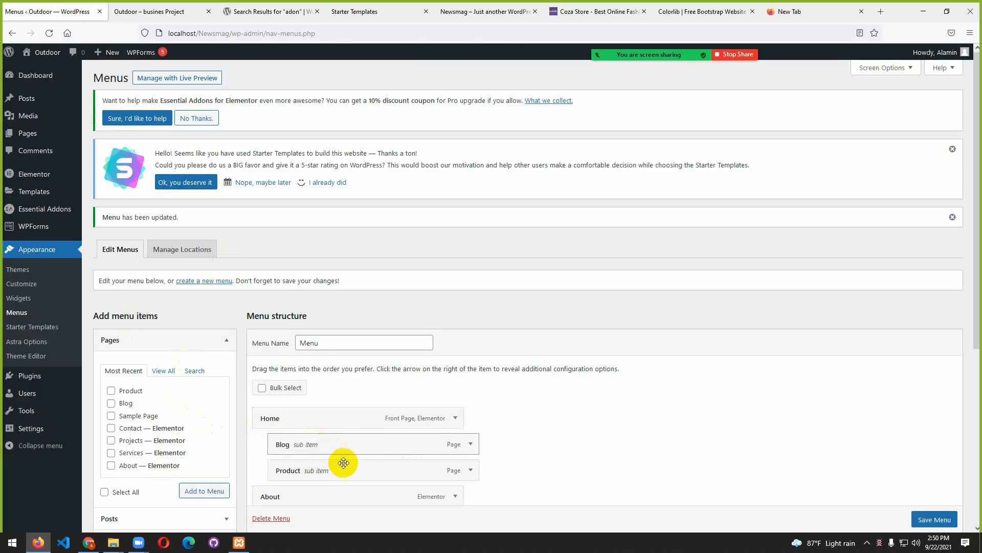
left_click_drag(333, 447, 276, 439)
scroll(336, 407, "down", 1)
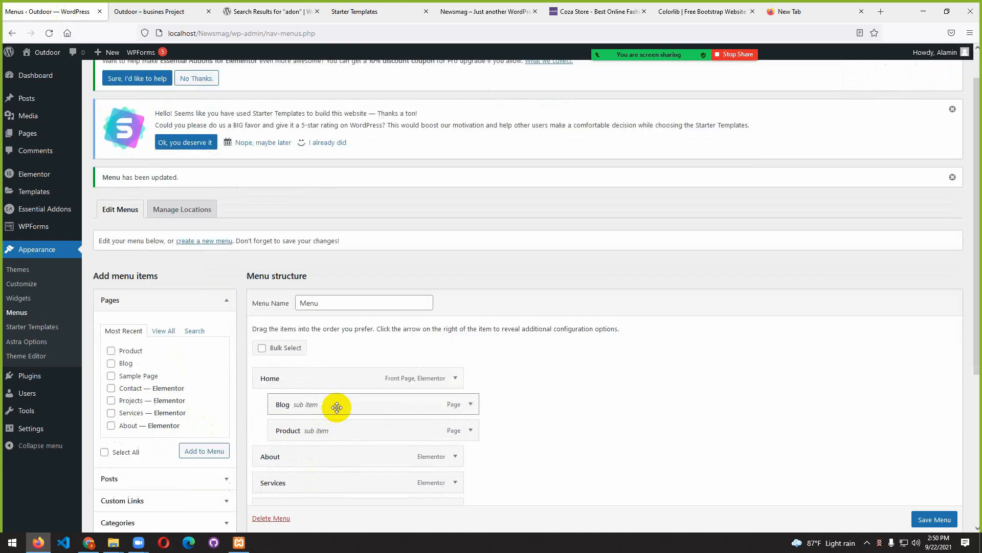
scroll(342, 358, "down", 2)
left_click_drag(361, 299, 276, 288)
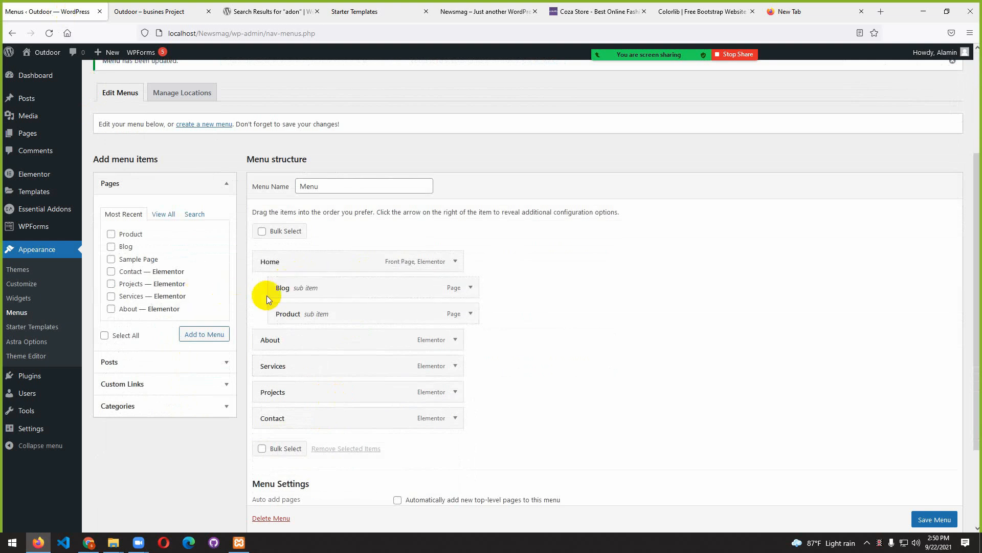
left_click_drag(450, 294, 347, 430)
left_click_drag(320, 289, 272, 320)
left_click_drag(314, 428, 305, 308)
left_click(924, 520)
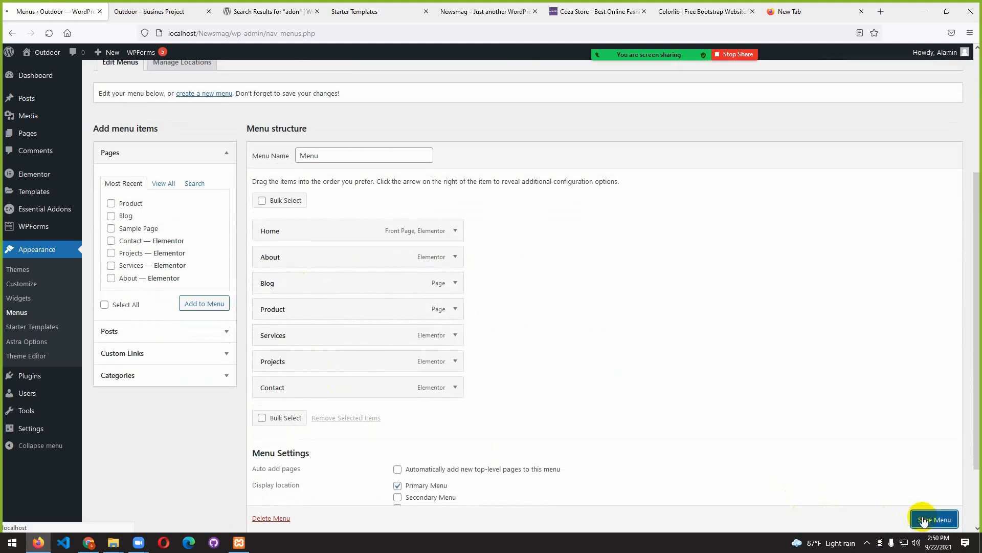
- Reload the Outdoor home page to check the order of the header navigation items
mouse_move(65, 117)
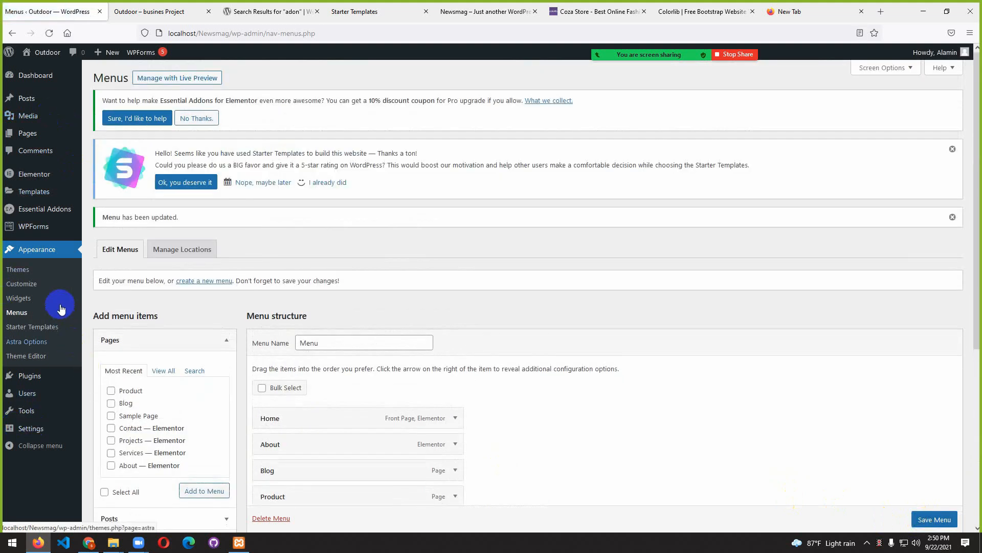
left_click(179, 11)
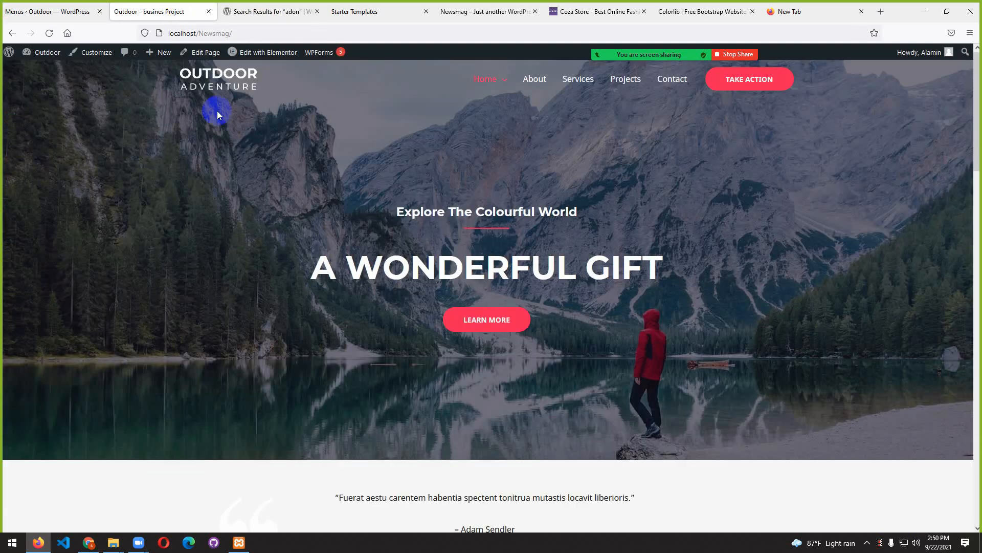
left_click(49, 34)
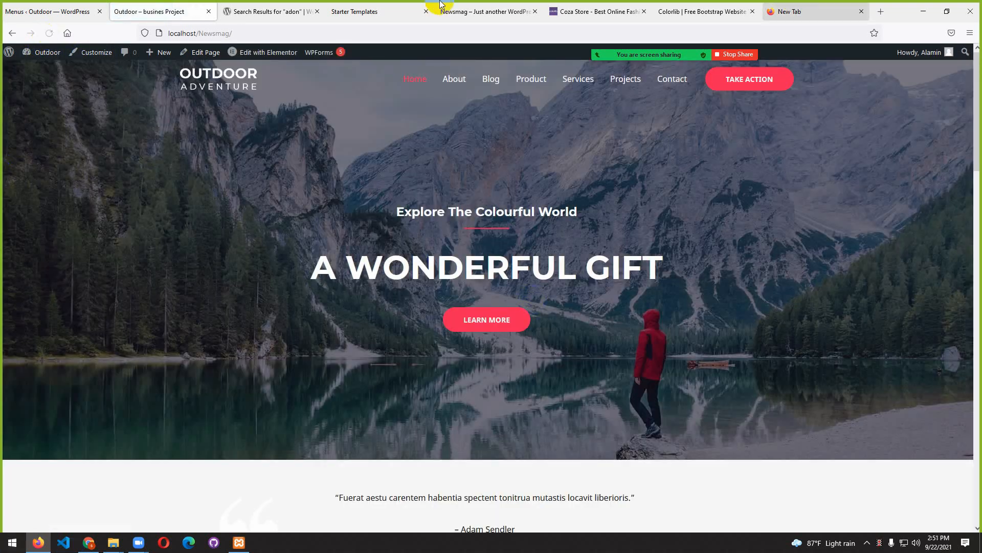
left_click(477, 165)
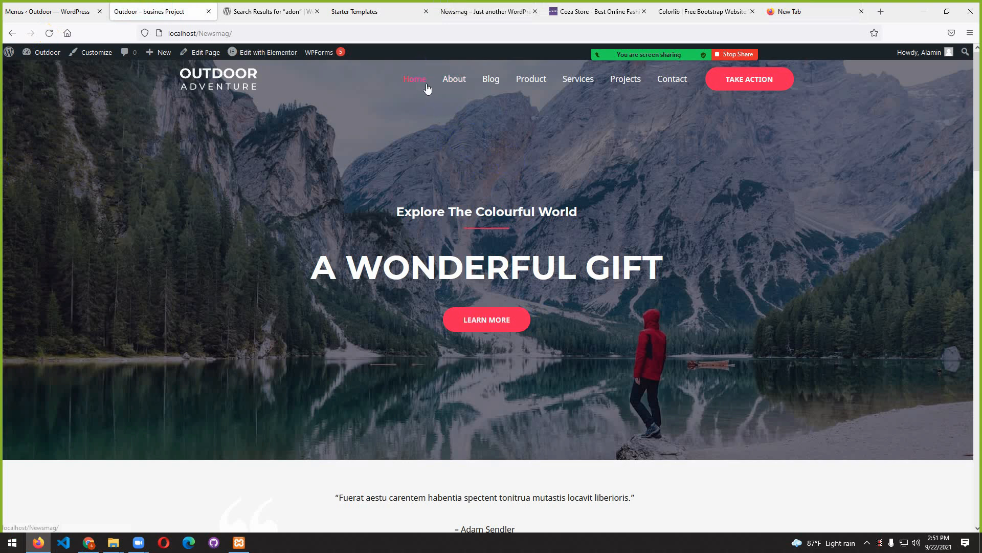
- Look through the home page from the hero banner to the Upcoming Events and Explore The World sections
scroll(469, 260, "down", 5)
scroll(471, 262, "down", 3)
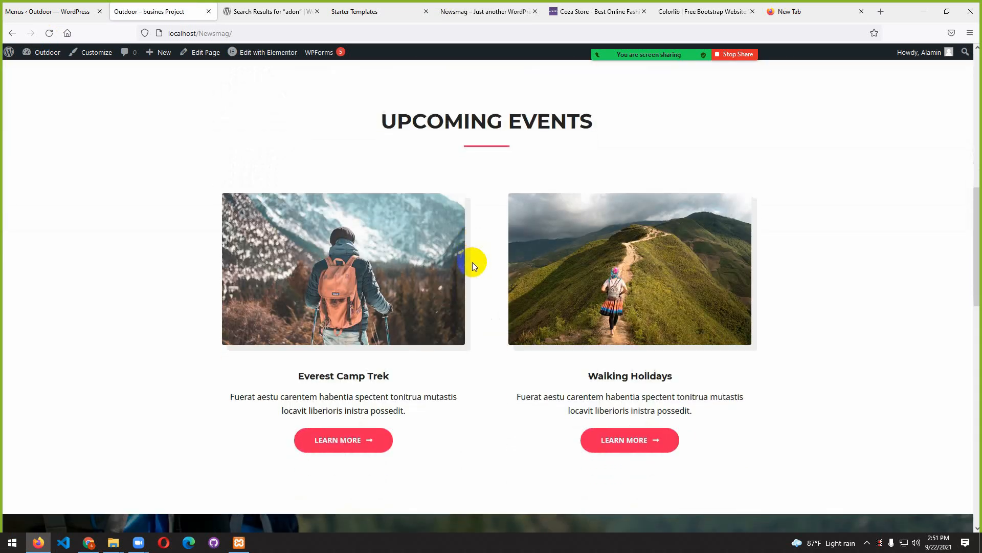
scroll(472, 262, "up", 5)
scroll(476, 262, "up", 3)
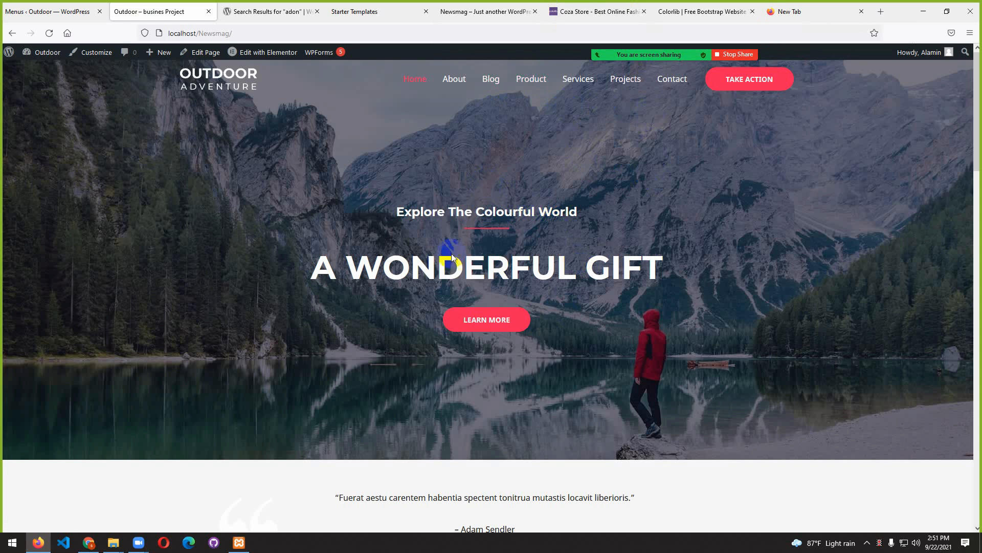
scroll(445, 294, "down", 5)
scroll(446, 293, "down", 12)
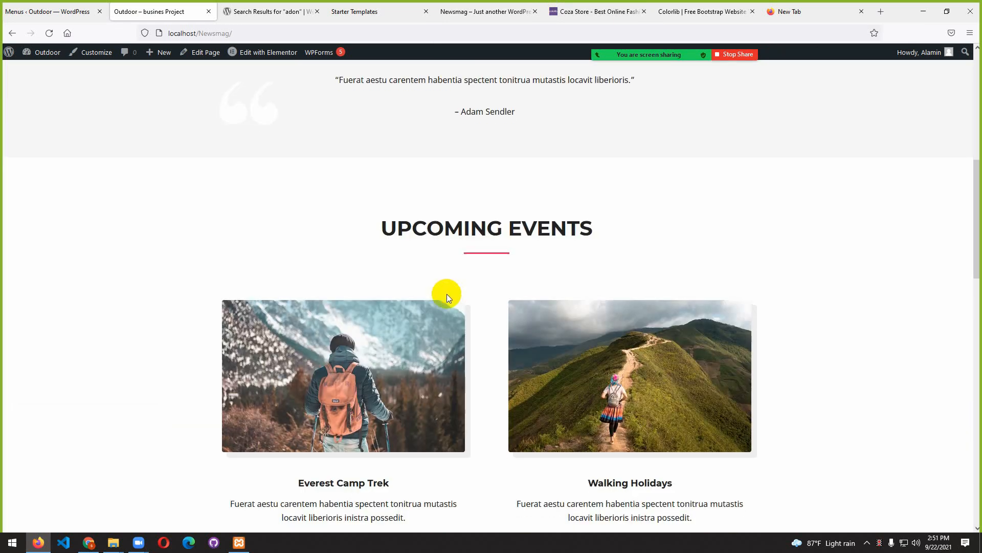
scroll(447, 293, "up", 17)
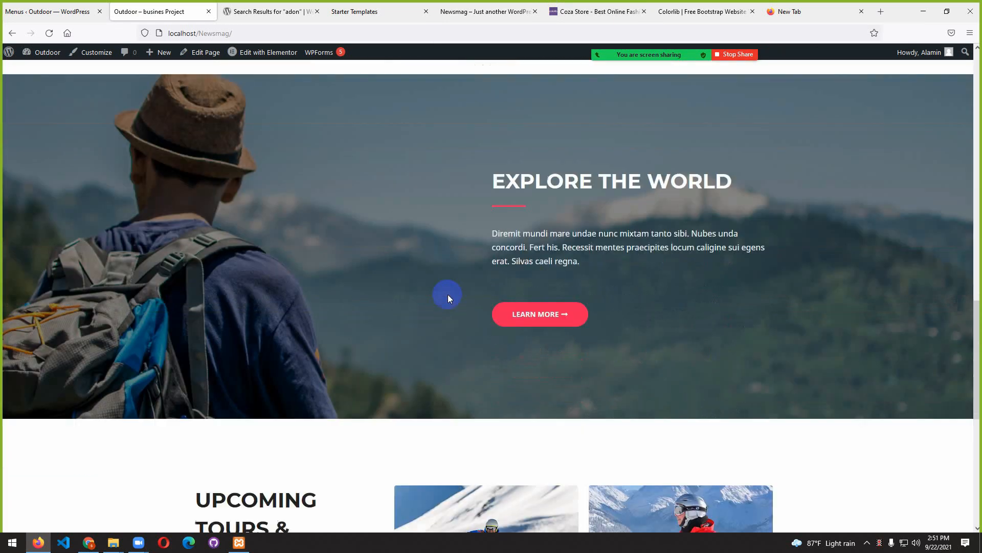
scroll(447, 294, "up", 1)
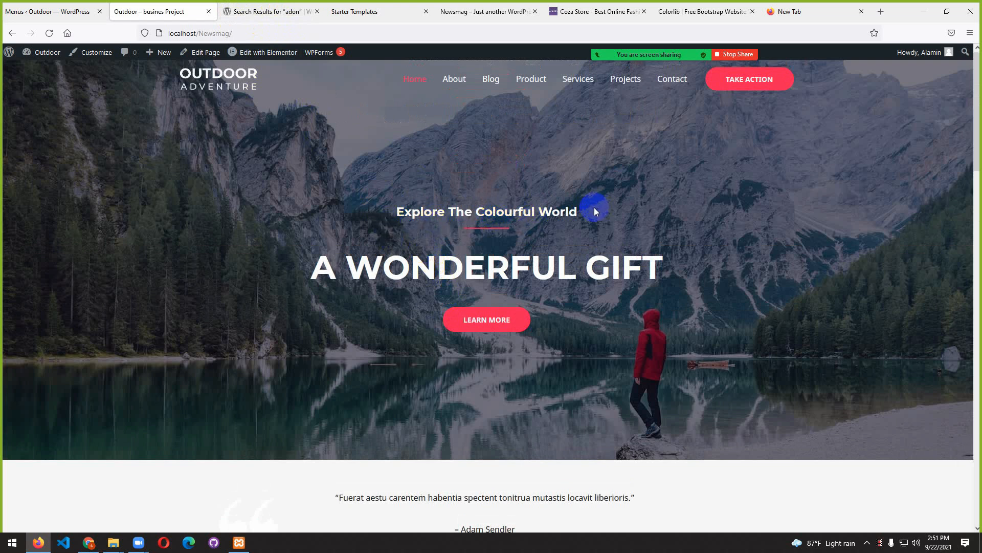
- Examine the hero subheading "Explore The Colourful World", the Upcoming Events heading and its event cards on the home page
left_click_drag(601, 212, 380, 217)
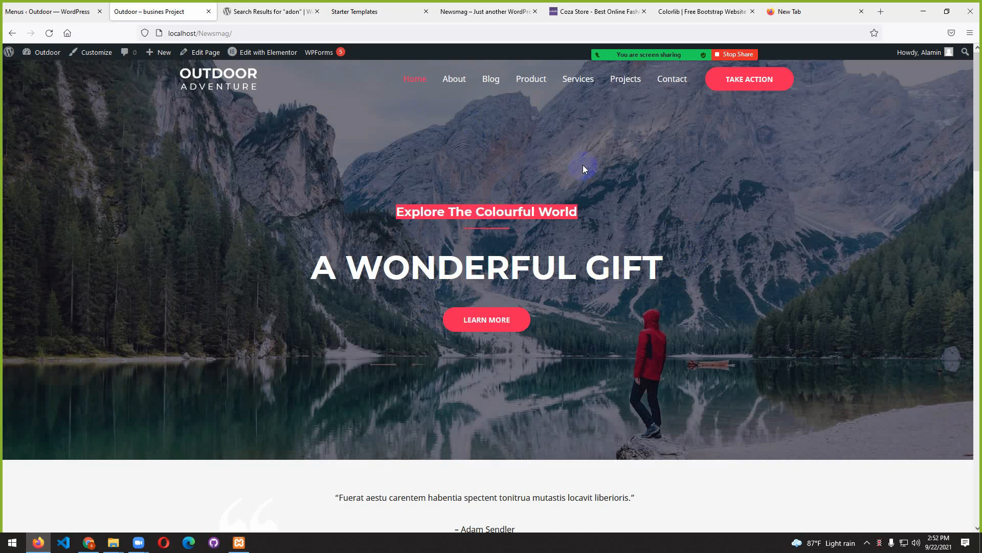
left_click_drag(594, 220, 455, 212)
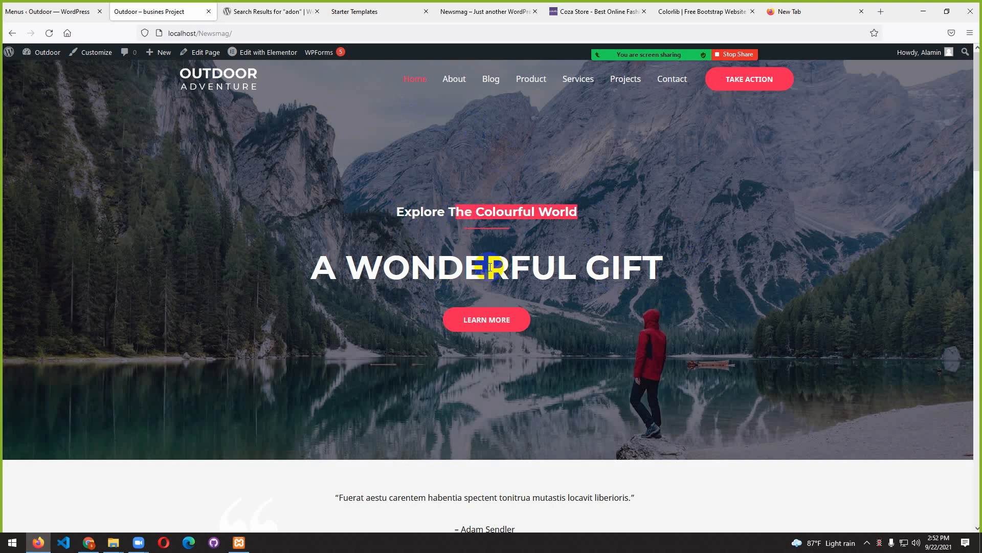
scroll(725, 241, "down", 3)
scroll(725, 242, "up", 3)
scroll(724, 241, "down", 1)
scroll(725, 241, "down", 8)
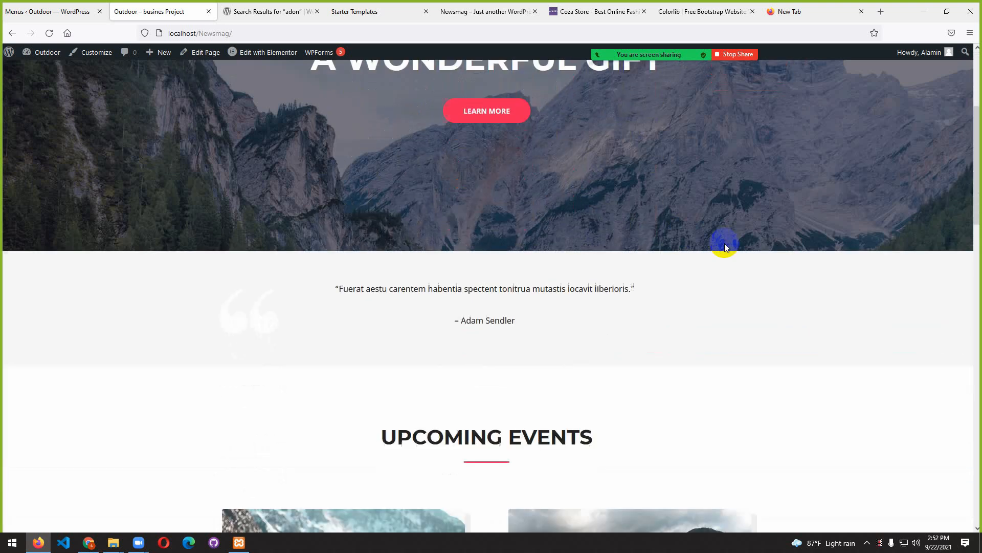
scroll(566, 248, "up", 3)
scroll(569, 250, "up", 4)
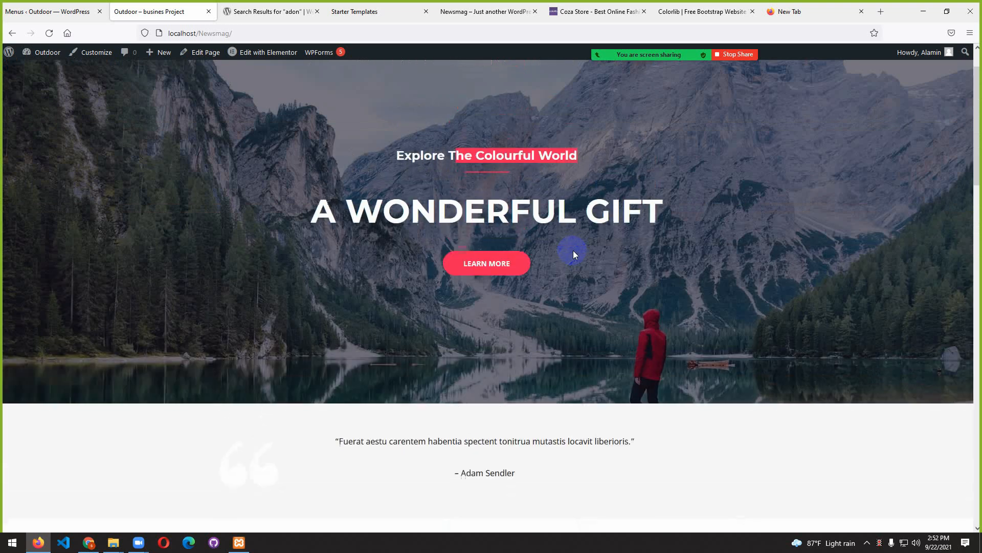
scroll(573, 250, "down", 8)
left_click_drag(620, 173, 358, 179)
scroll(582, 268, "down", 6)
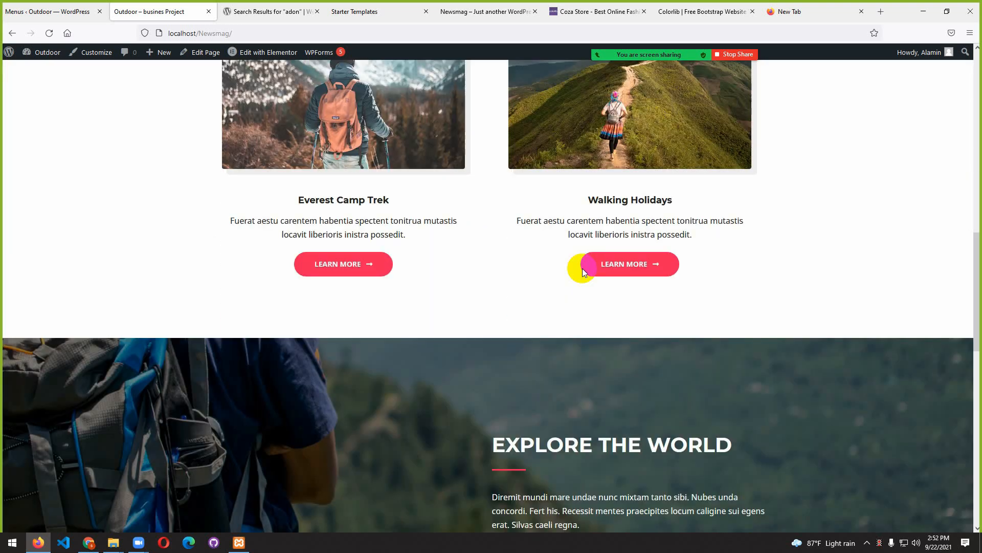
scroll(578, 268, "up", 4)
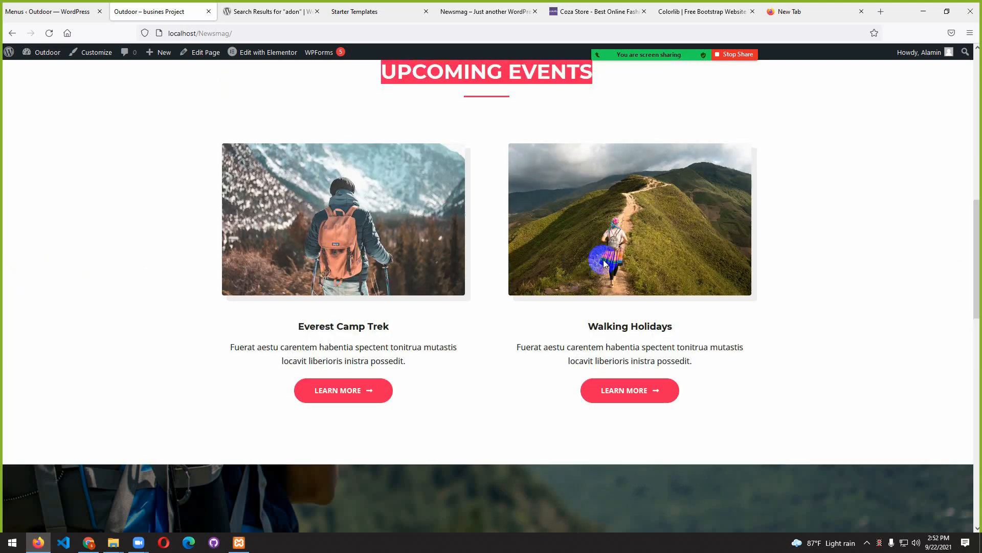
scroll(607, 263, "down", 4)
scroll(605, 270, "up", 3)
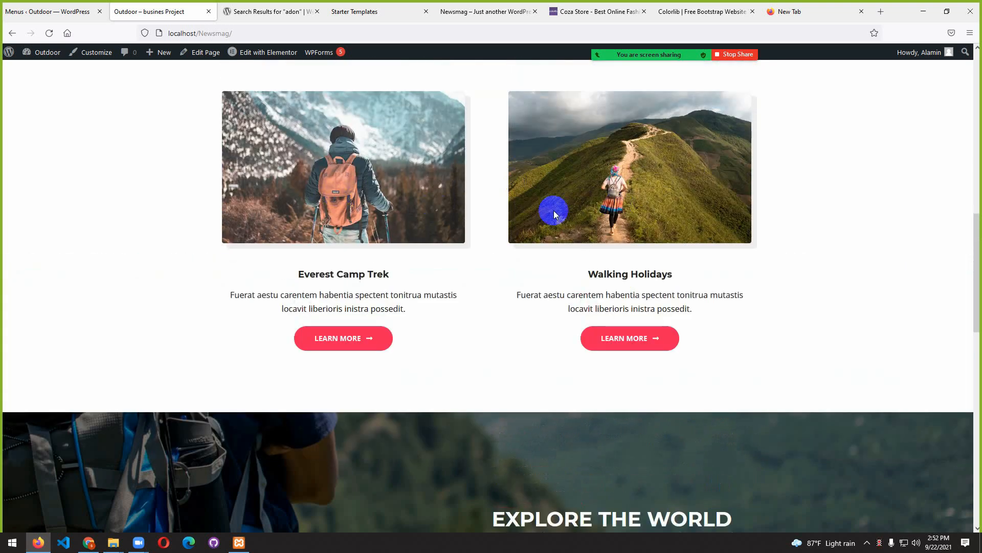
- Review the home page sections from Upcoming Events down to Upcoming Tours & Destination and the footer, and back up to the hero banner
scroll(589, 212, "up", 3)
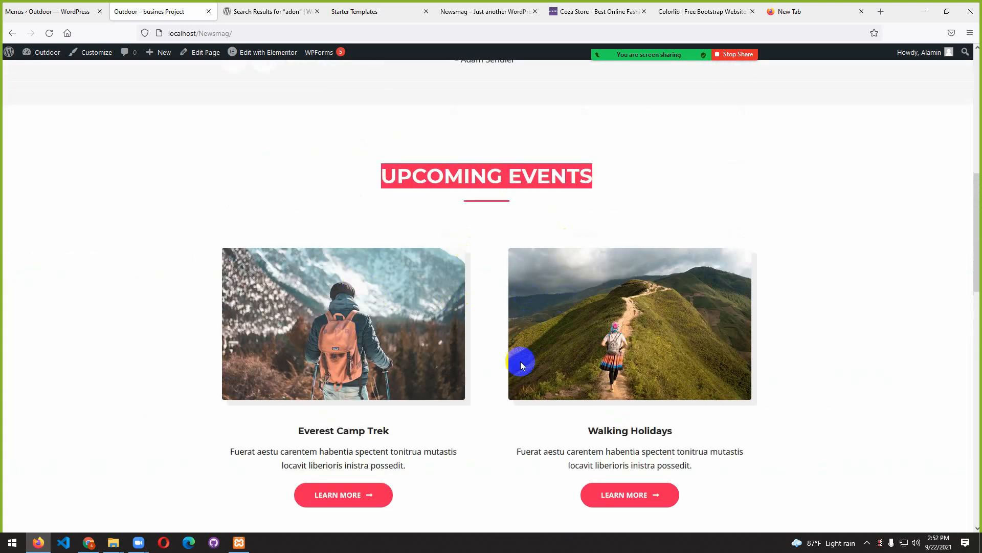
scroll(611, 359, "down", 8)
scroll(589, 335, "down", 8)
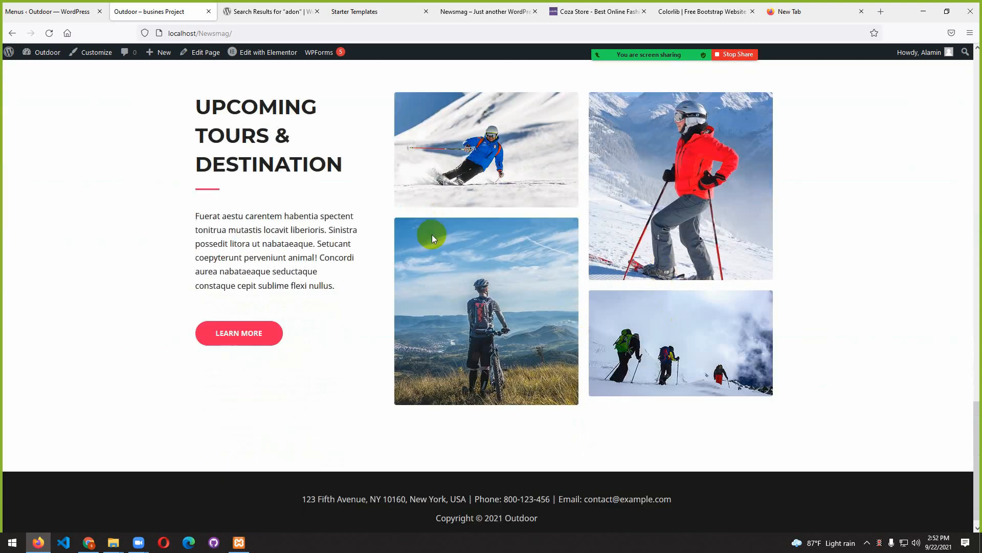
scroll(450, 259, "up", 2)
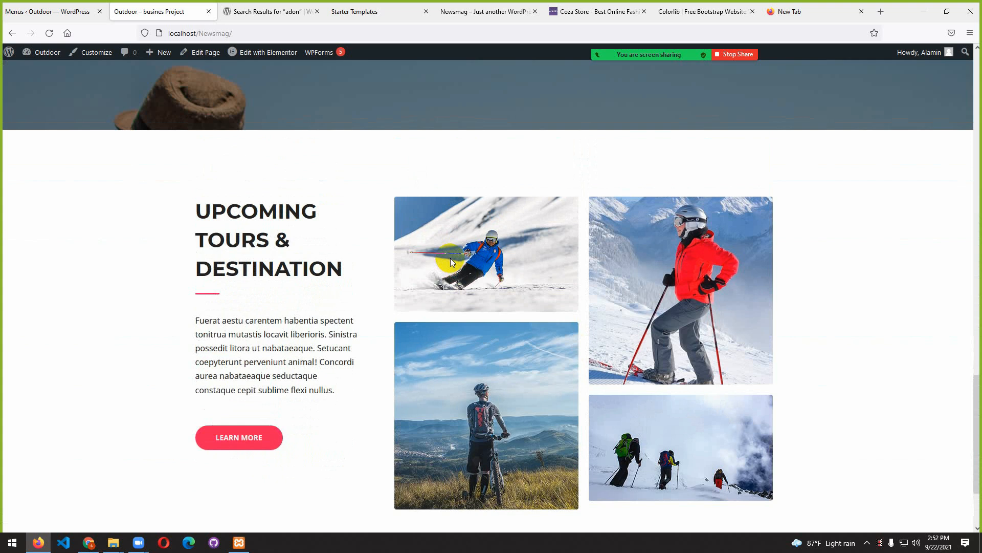
scroll(450, 257, "up", 5)
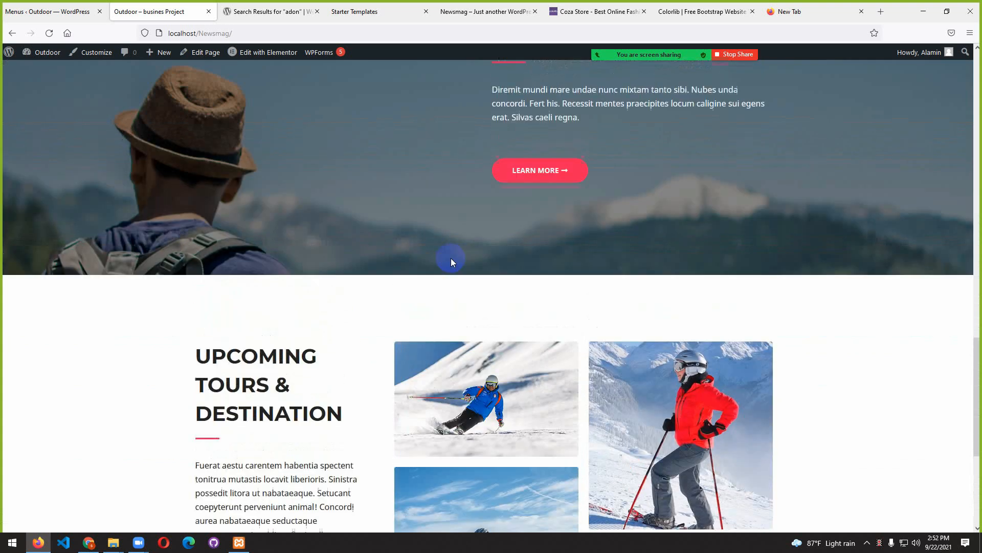
scroll(451, 261, "up", 1)
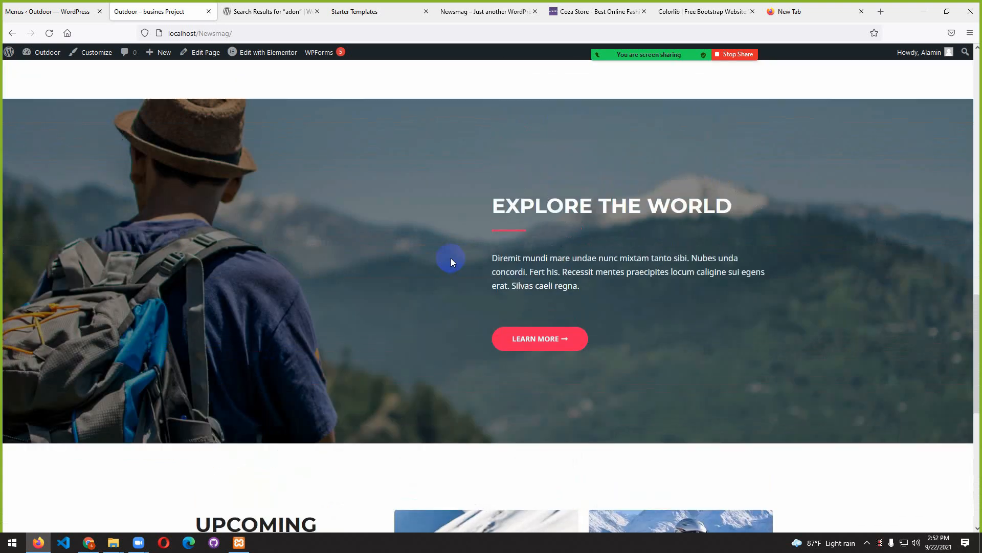
scroll(527, 255, "up", 7)
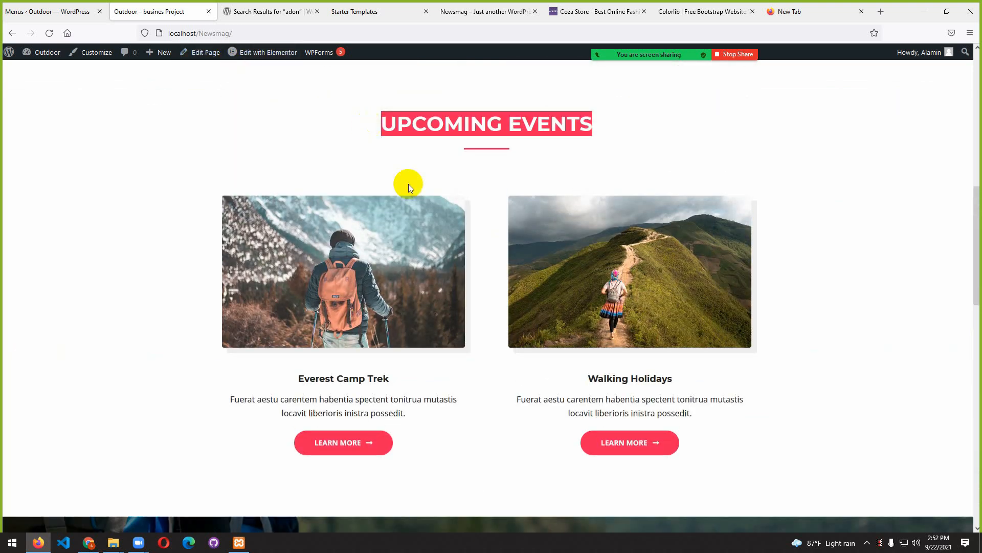
scroll(410, 226, "up", 2)
scroll(524, 219, "up", 3)
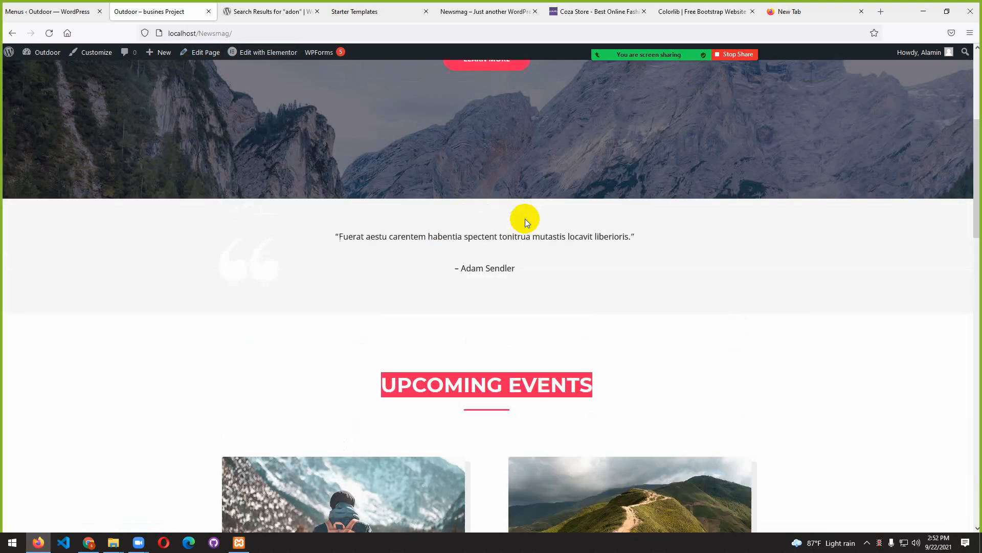
scroll(525, 219, "up", 5)
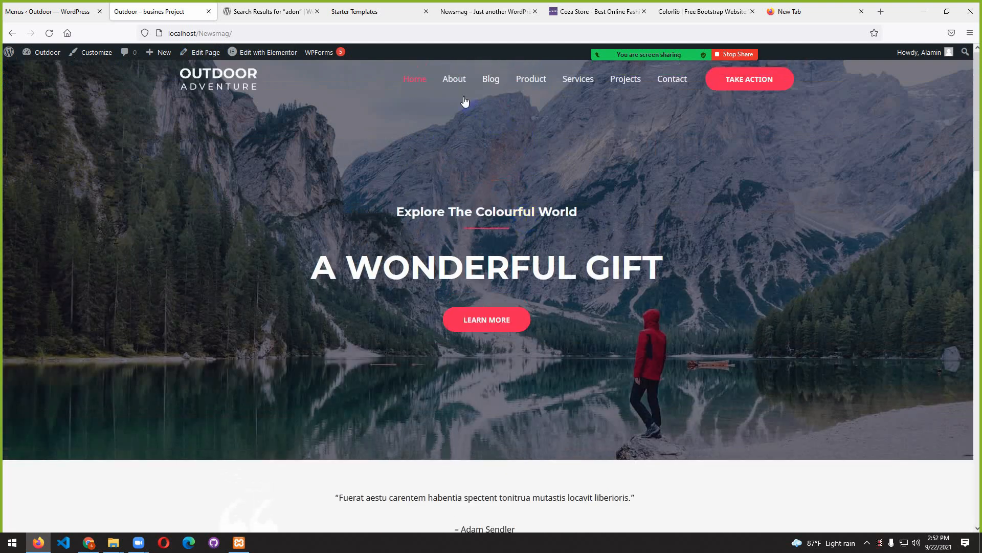
- View the Blog page through the site's header navigation and return to the home page
left_click(492, 82)
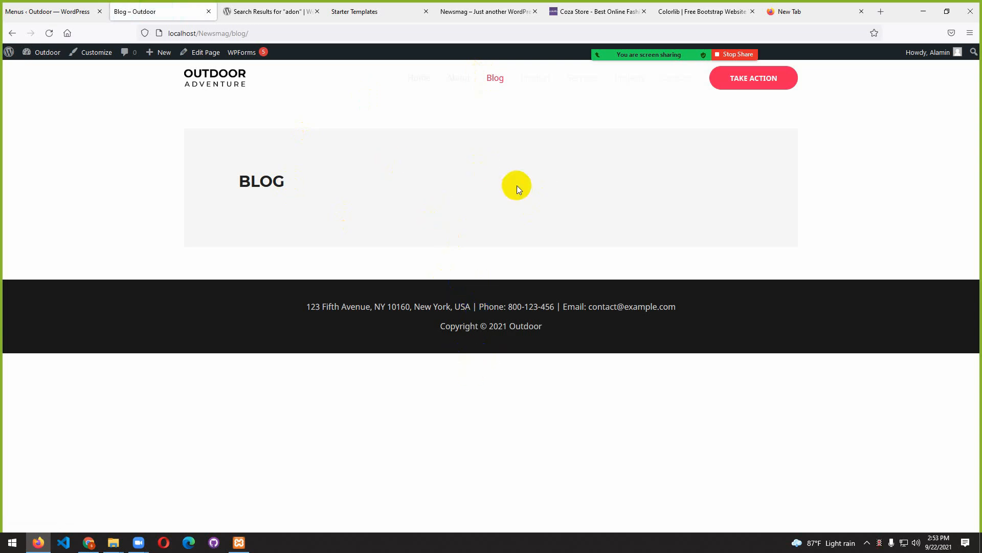
left_click(12, 33)
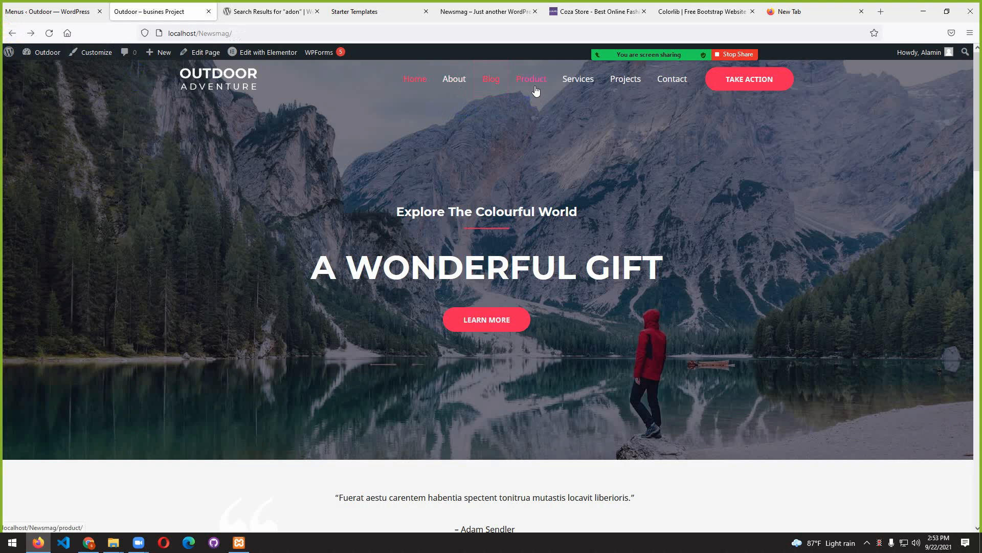
- Look through the outdoor site's Services page and return to its Home page
left_click(580, 81)
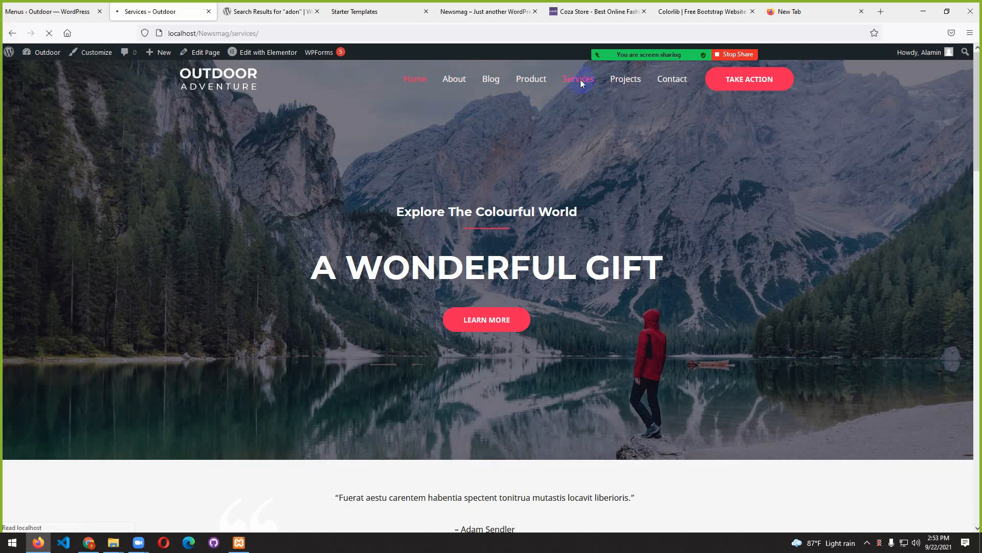
scroll(508, 258, "down", 1)
scroll(508, 258, "down", 15)
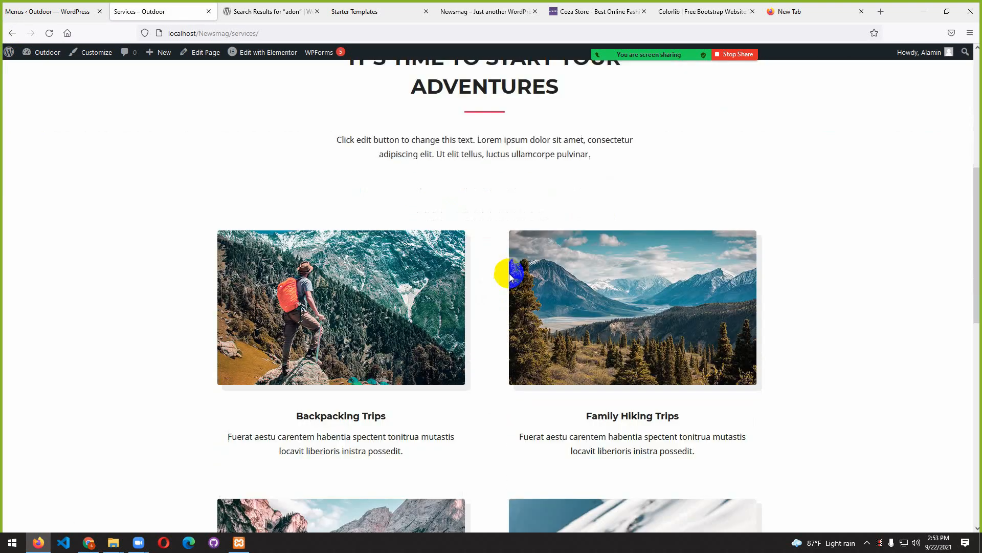
scroll(509, 285, "up", 15)
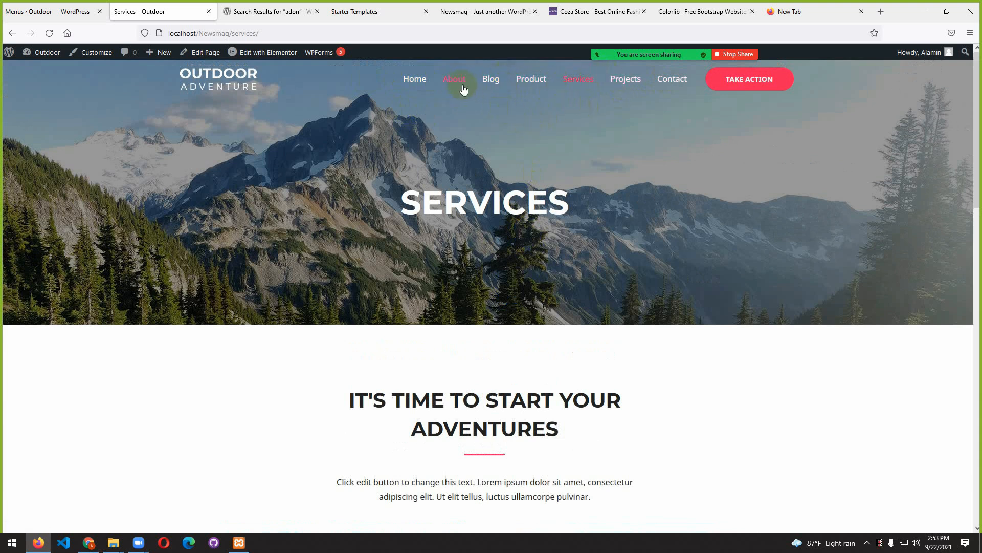
left_click(416, 80)
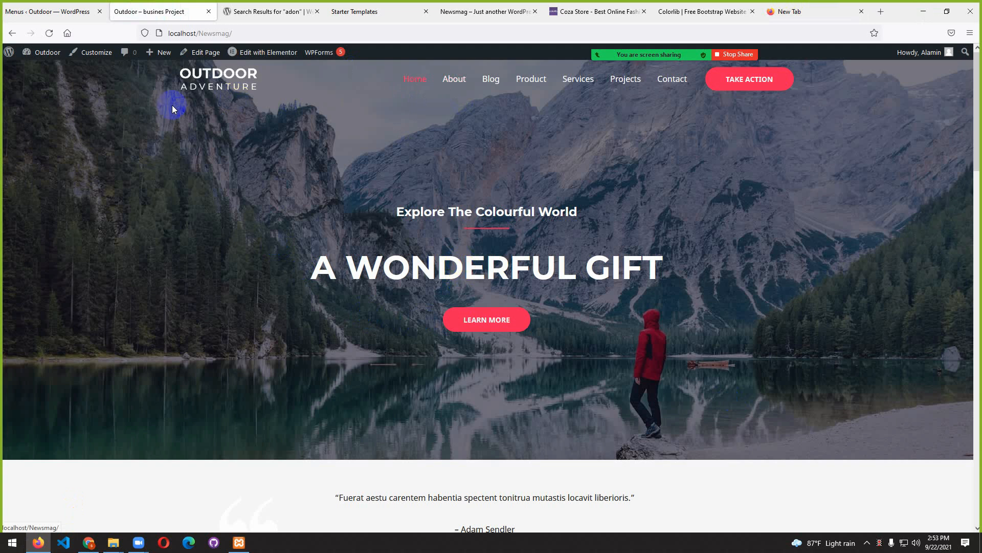
- Open the Home page in the Elementor editor from the WordPress pages list
left_click(20, 11)
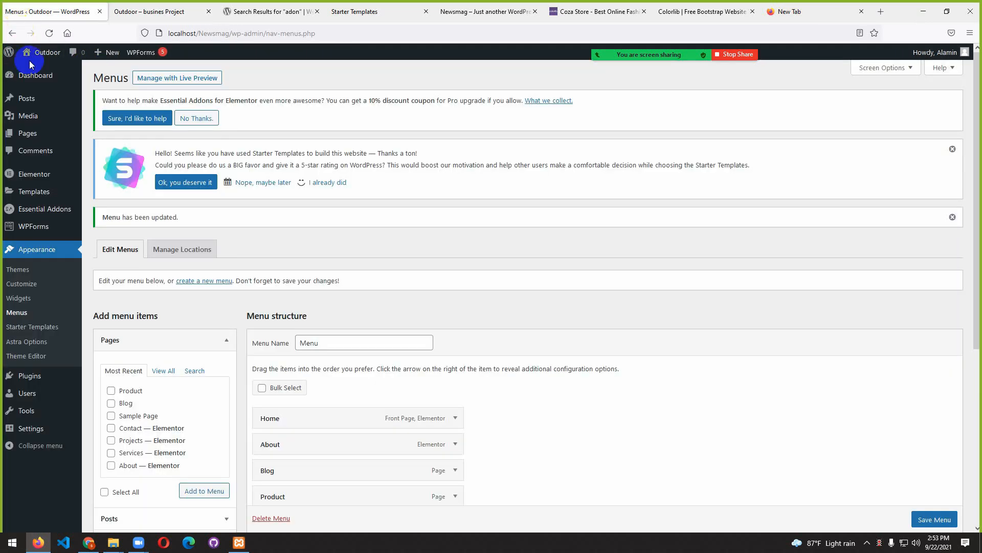
left_click(29, 141)
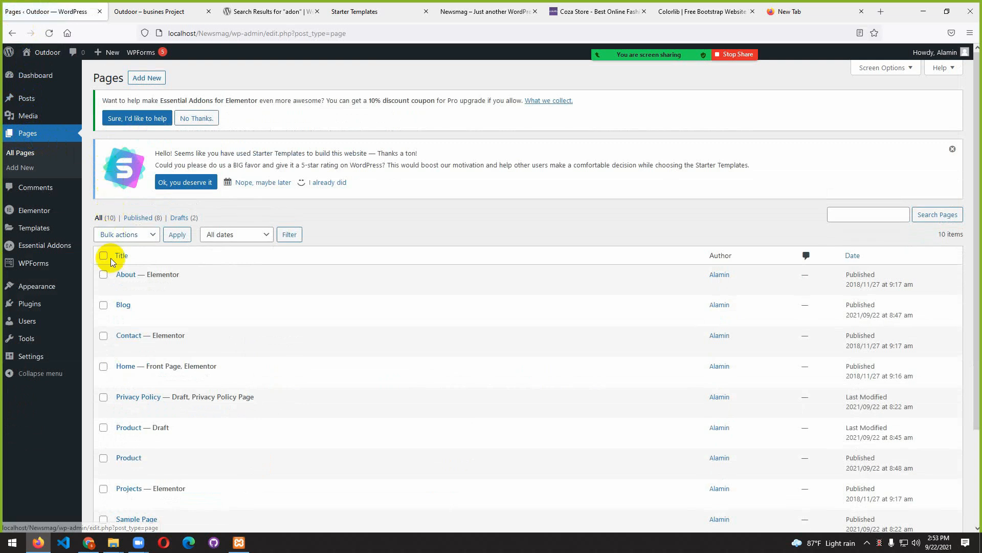
scroll(128, 358, "down", 2)
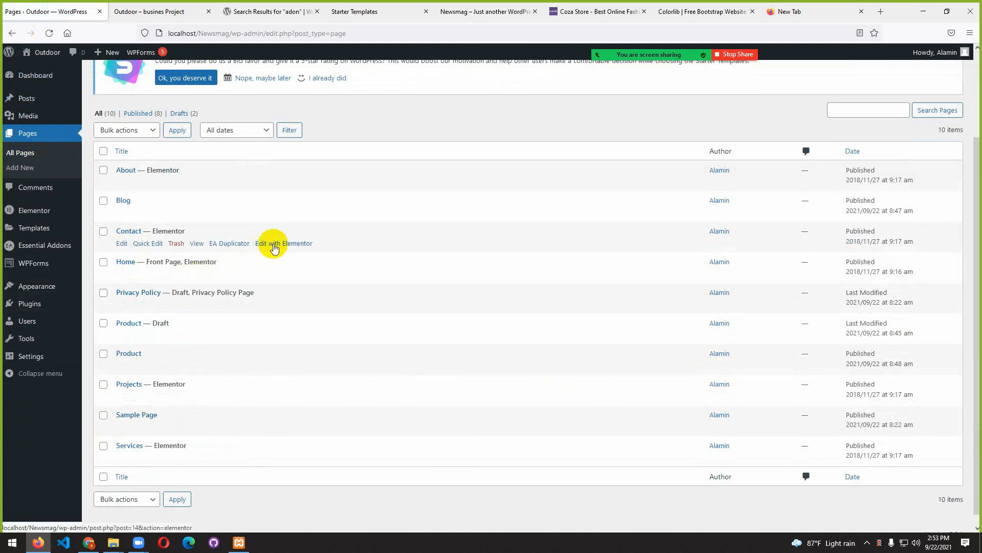
left_click(275, 245)
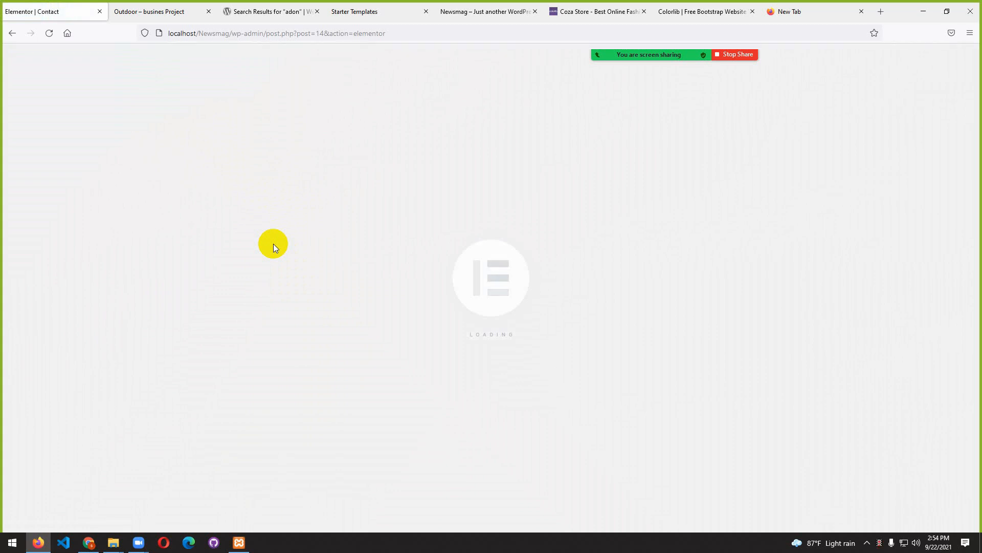
left_click(12, 33)
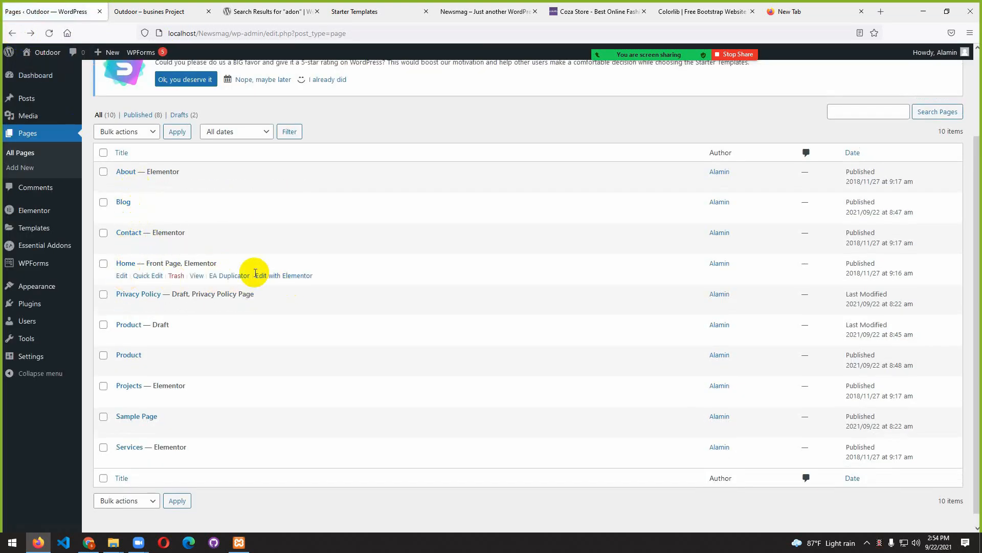
left_click(288, 276)
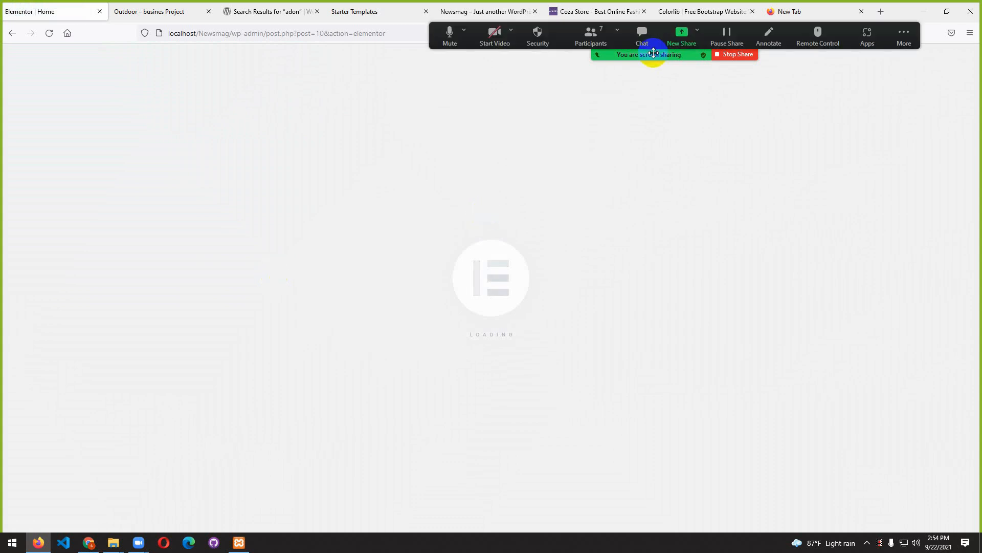
- Search the web for "lorem ipsum" in a new browser tab and open the lipsum.com site
left_click(880, 12)
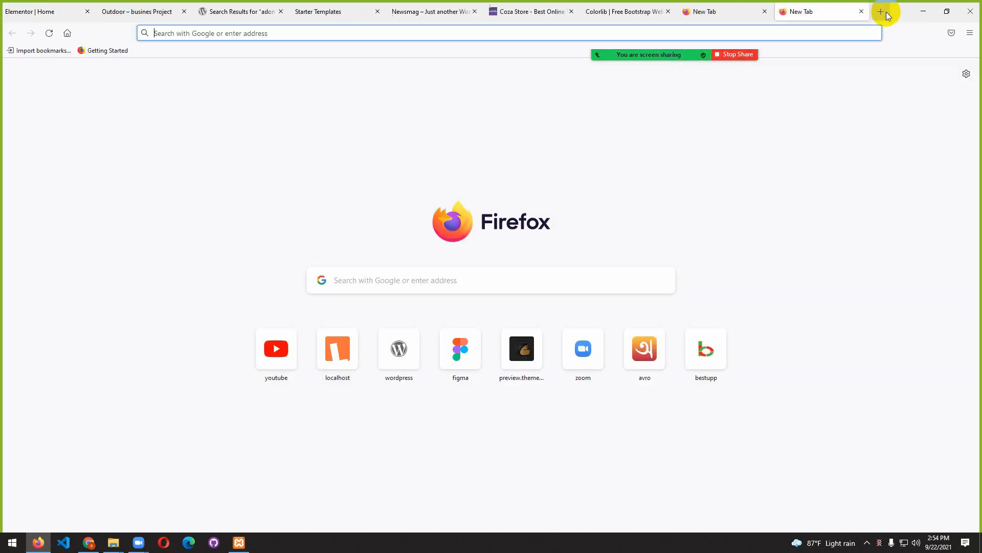
left_click(382, 36)
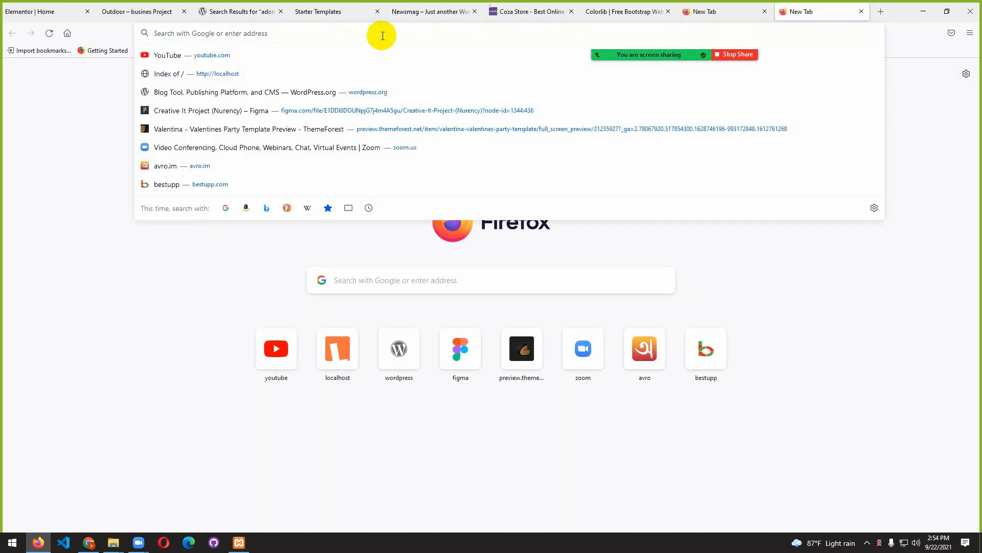
type("lorem")
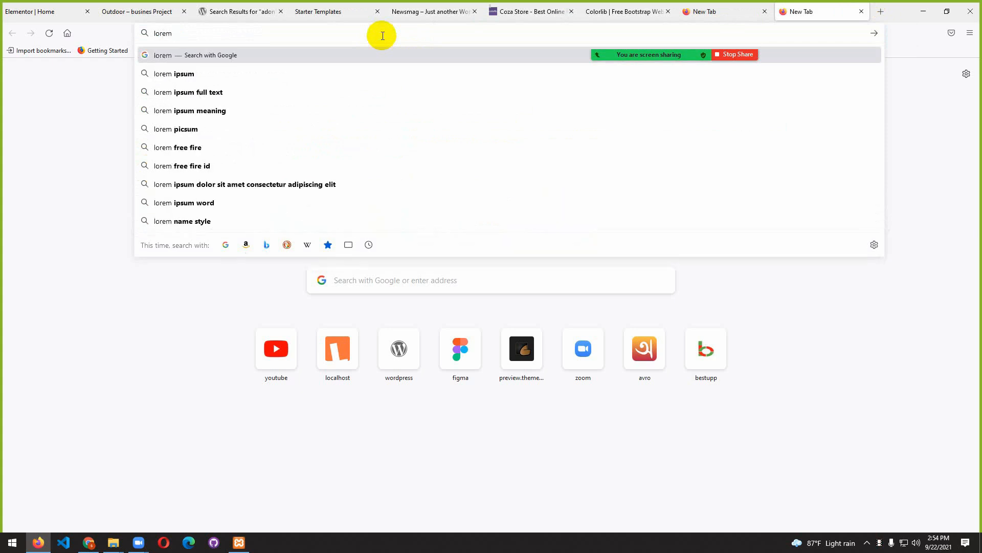
key("Down")
key("Return")
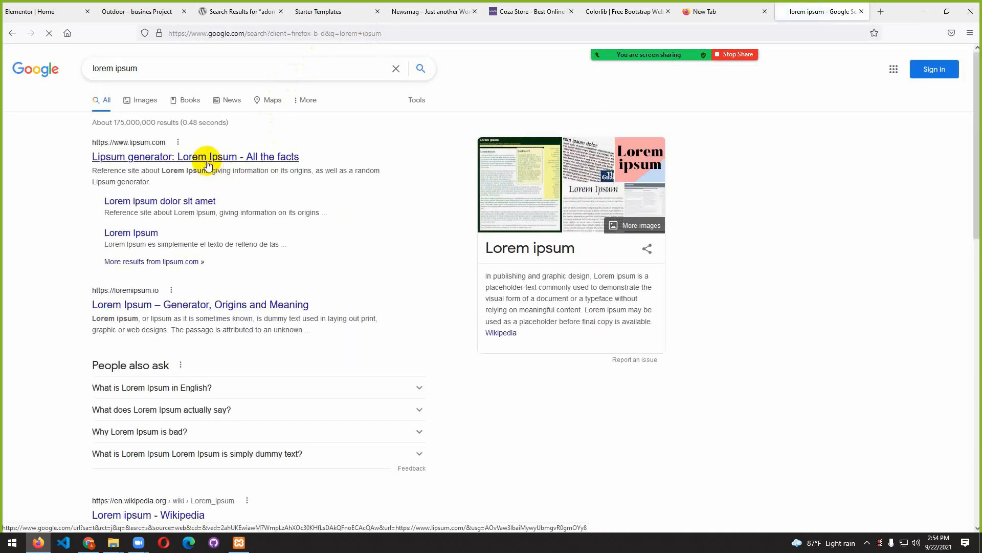
left_click(207, 163)
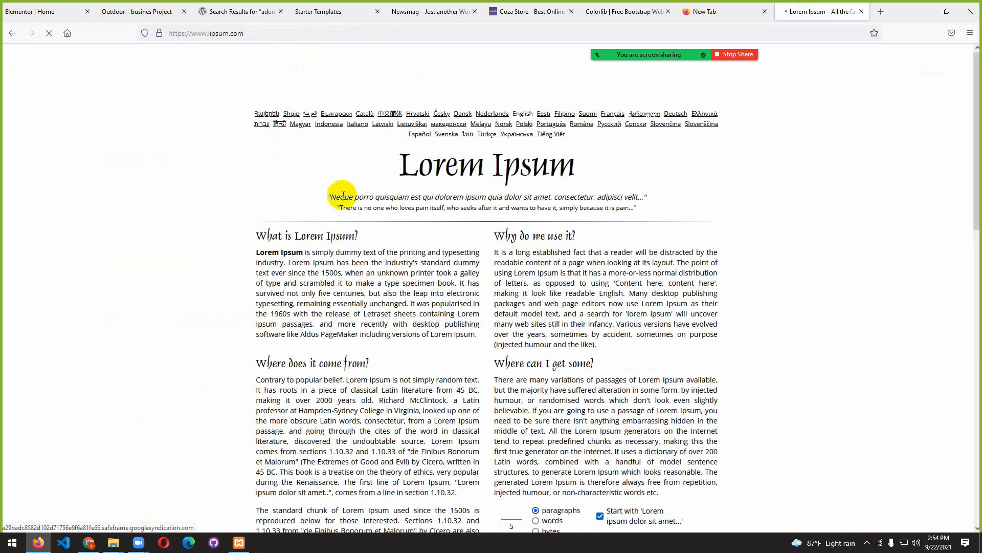
- Return to the Elementor editor and open the hero heading "Explore The Colourful World" for content editing
left_click(882, 543)
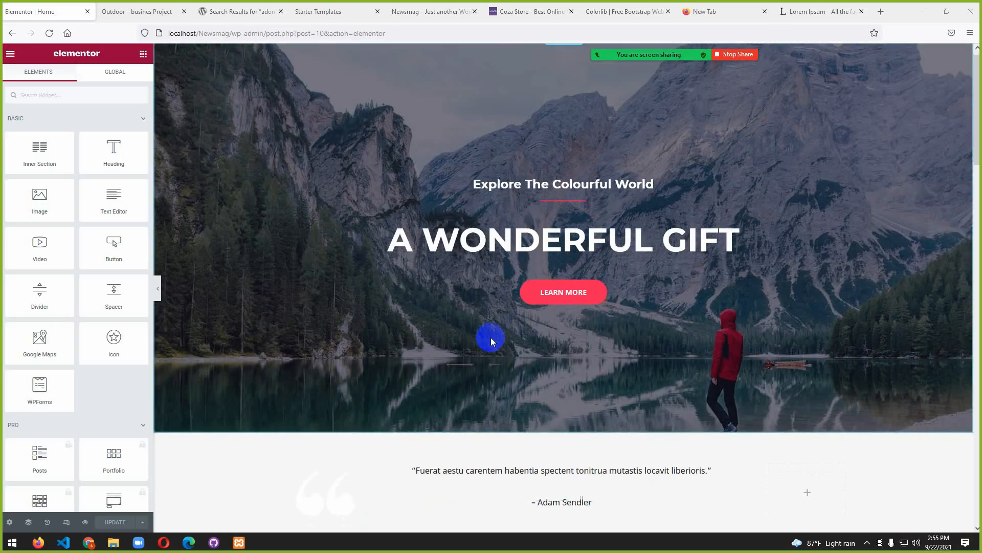
scroll(491, 338, "down", 5)
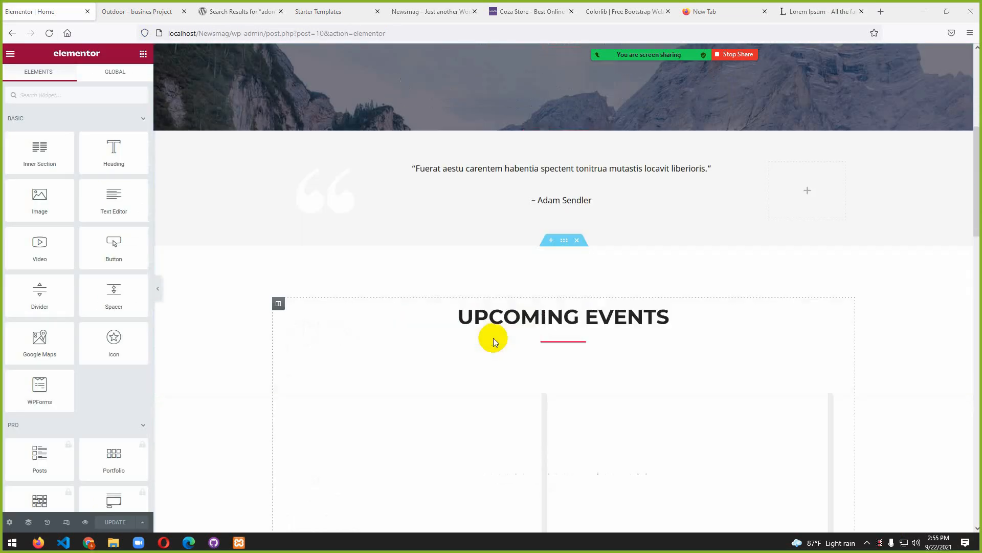
scroll(494, 338, "down", 1)
scroll(493, 339, "up", 4)
scroll(493, 338, "up", 2)
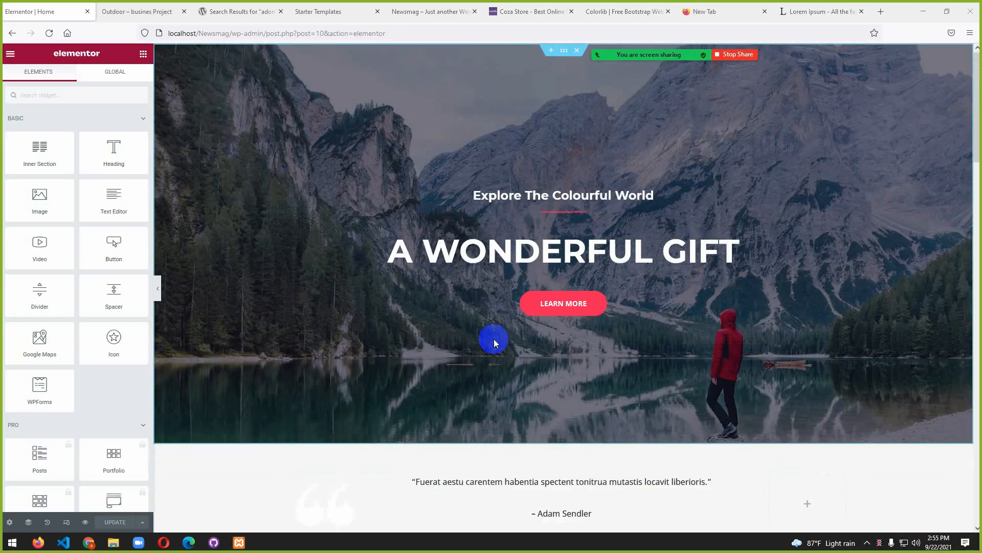
left_click(525, 197)
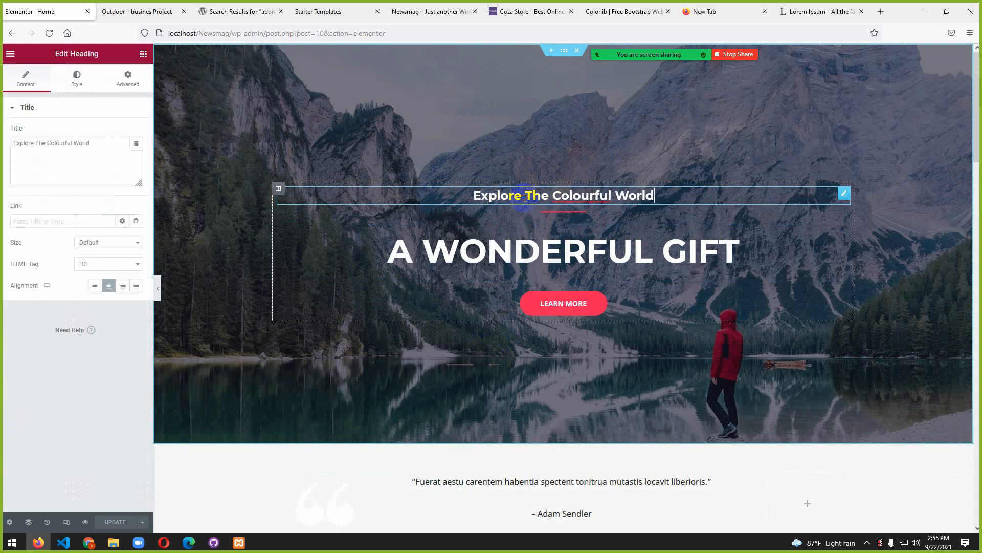
left_click(844, 193)
left_click(78, 81)
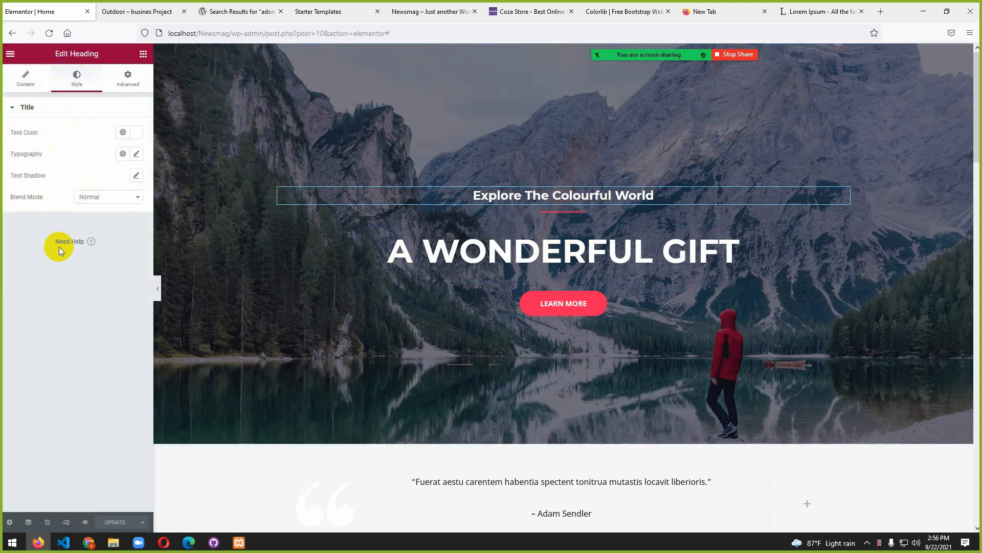
left_click(25, 84)
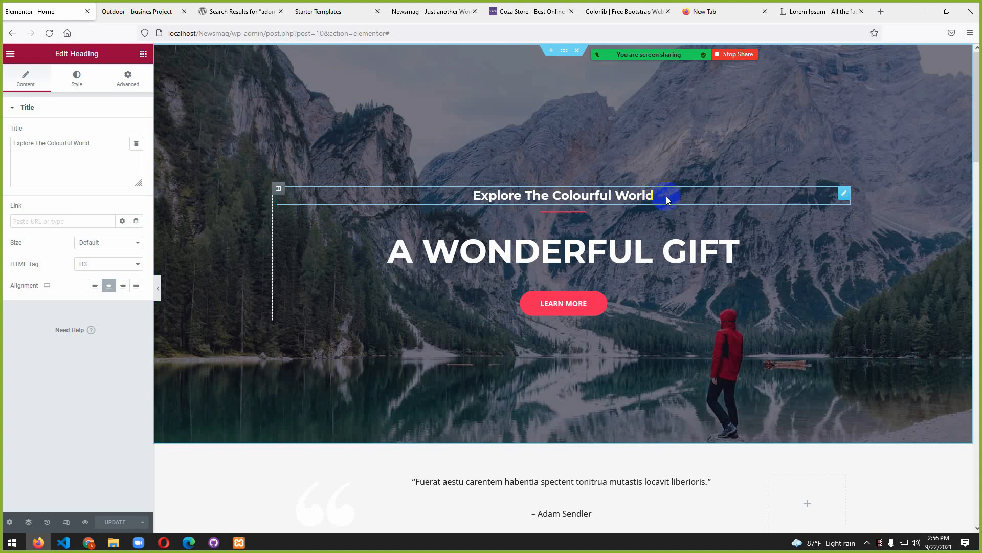
- Replace the hero heading's title with "What is Lorem Ipsum?" copied from lipsum.com
left_click_drag(106, 149, 1, 140)
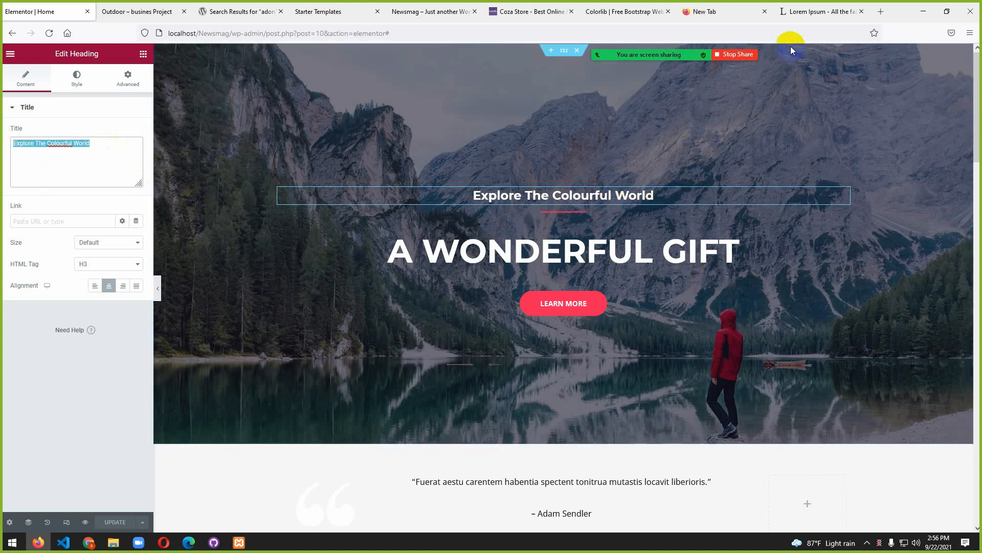
left_click(814, 12)
left_click_drag(371, 237, 258, 233)
key("ctrl+c")
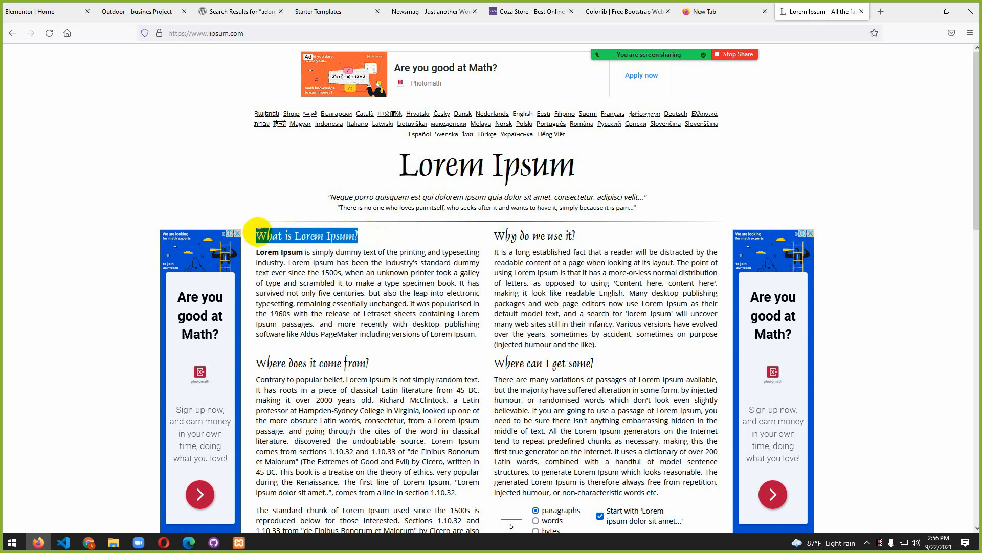
left_click(57, 12)
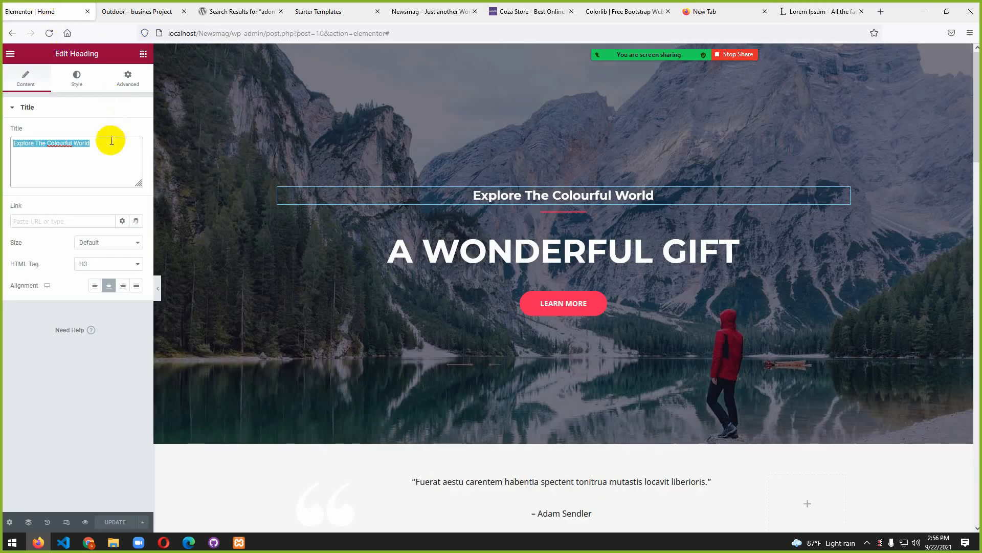
key("ctrl+v")
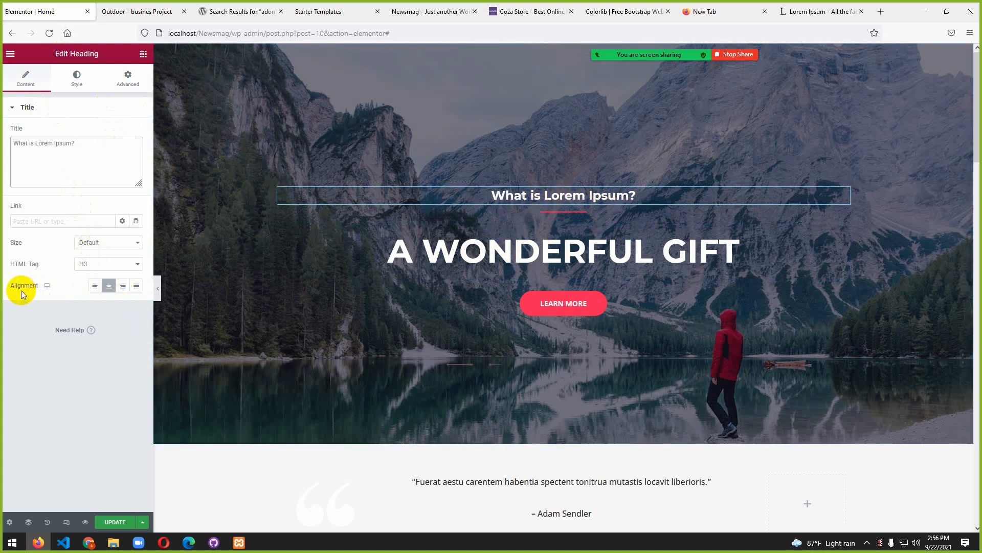
- Try left and right alignment on the heading and set it back to center
left_click(95, 291)
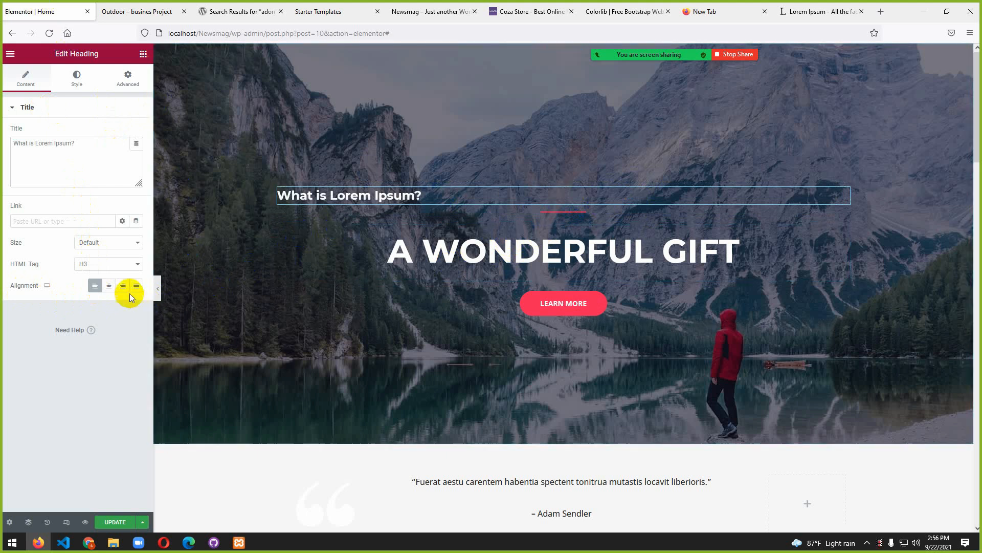
left_click(114, 291)
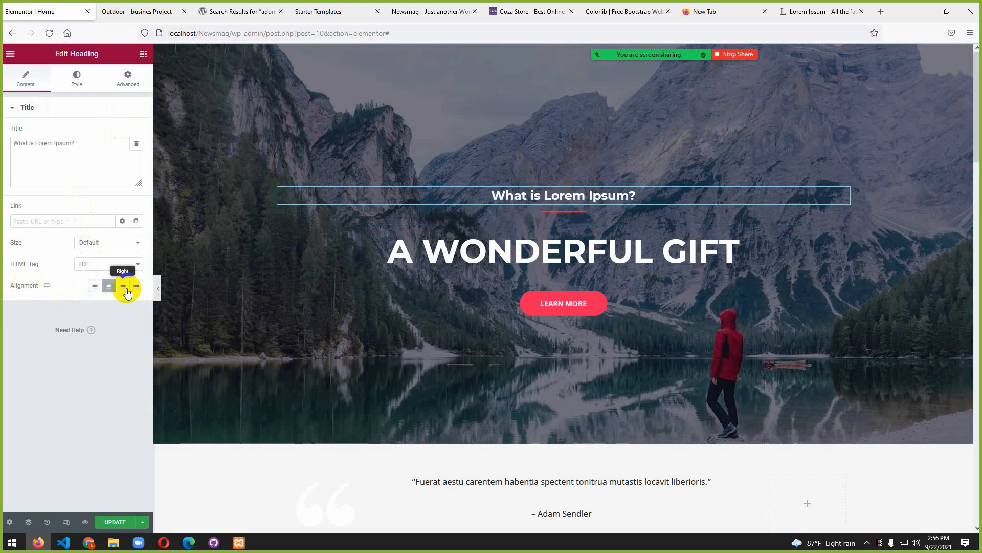
left_click(127, 292)
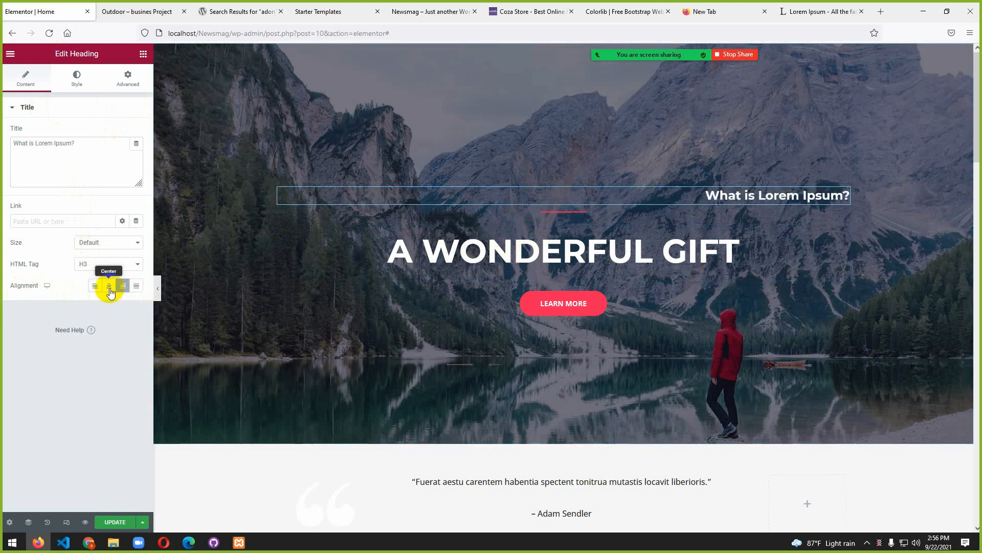
left_click(111, 292)
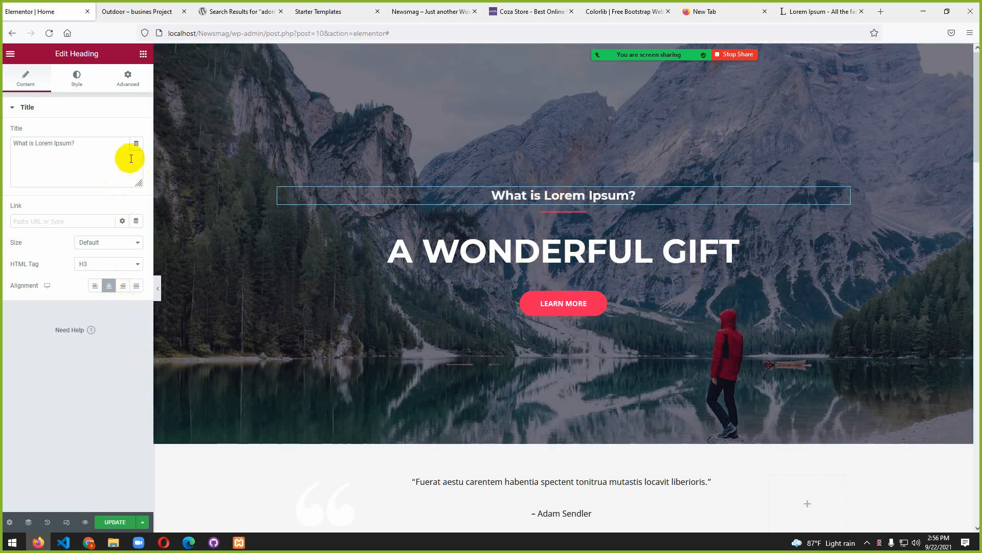
- Set the heading's text color to red (#FC0000)
left_click(77, 79)
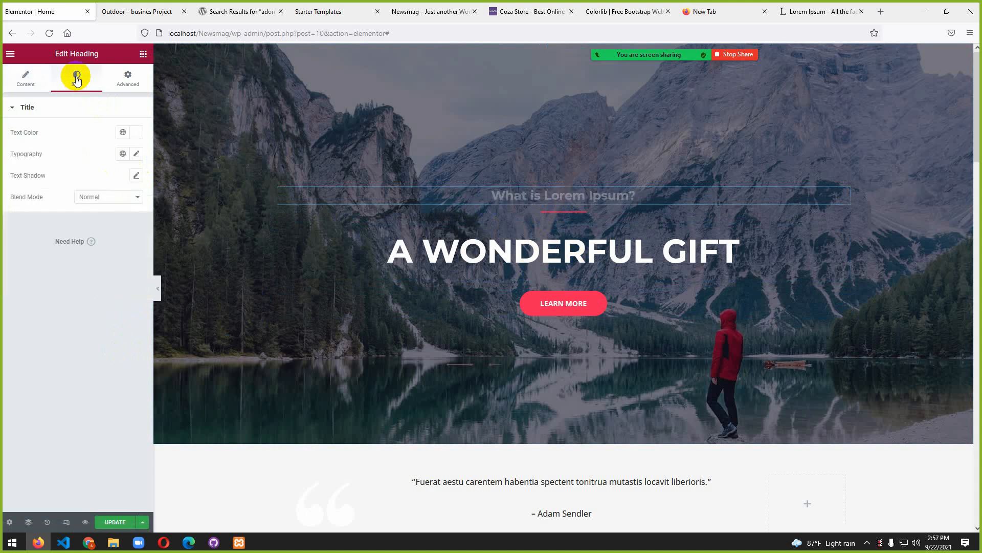
left_click(137, 132)
left_click_drag(120, 190, 140, 174)
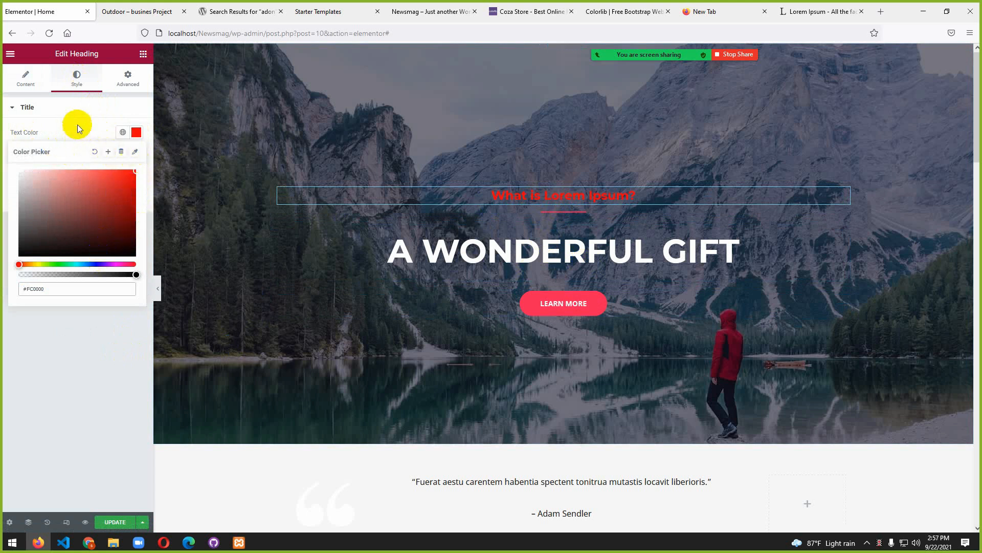
key("Escape")
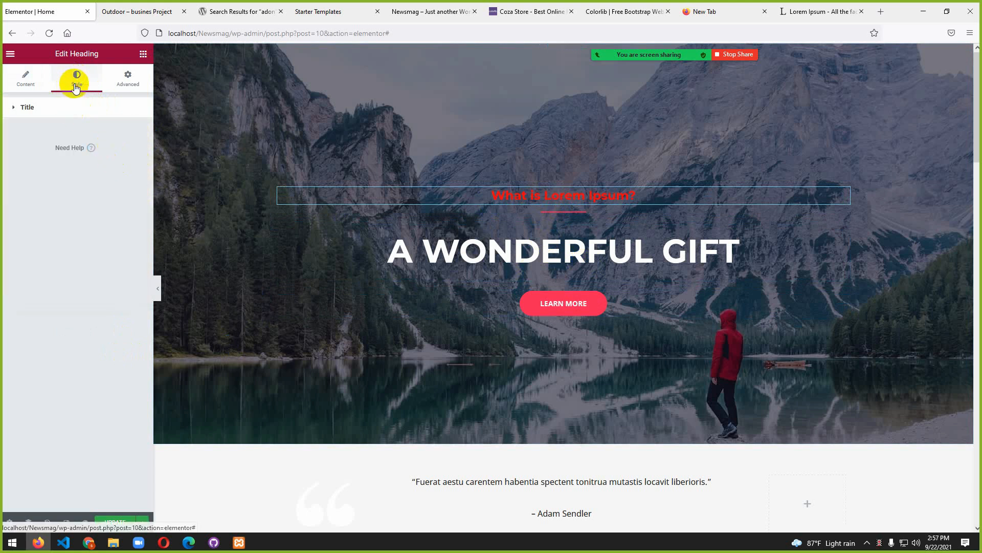
left_click(18, 114)
left_click(18, 107)
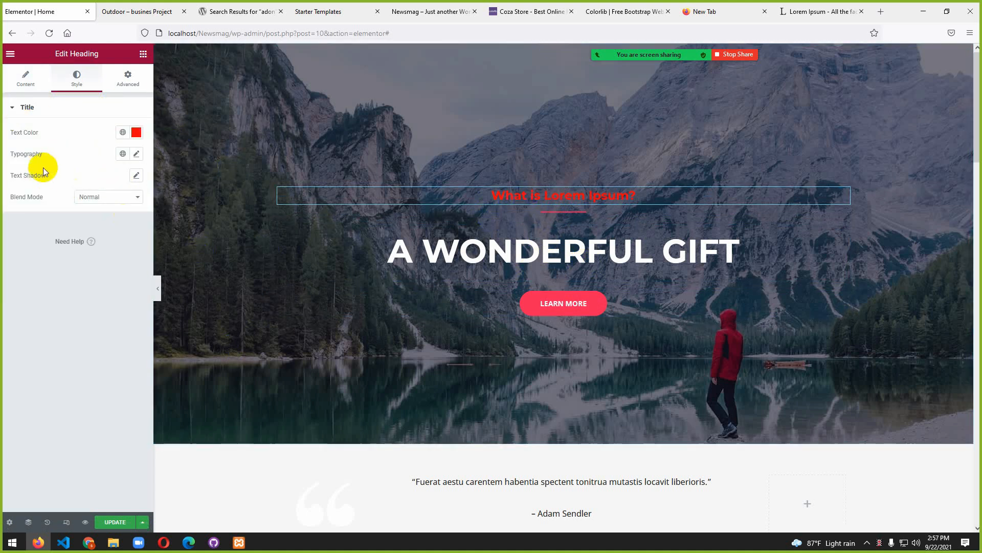
- Set the hero heading's typography font family to Aclonica
left_click(137, 156)
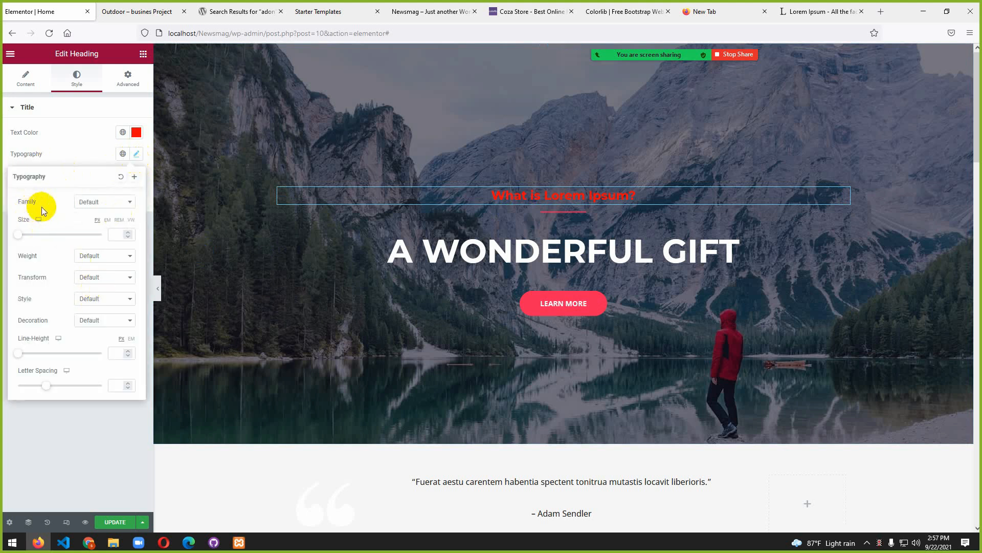
left_click(128, 204)
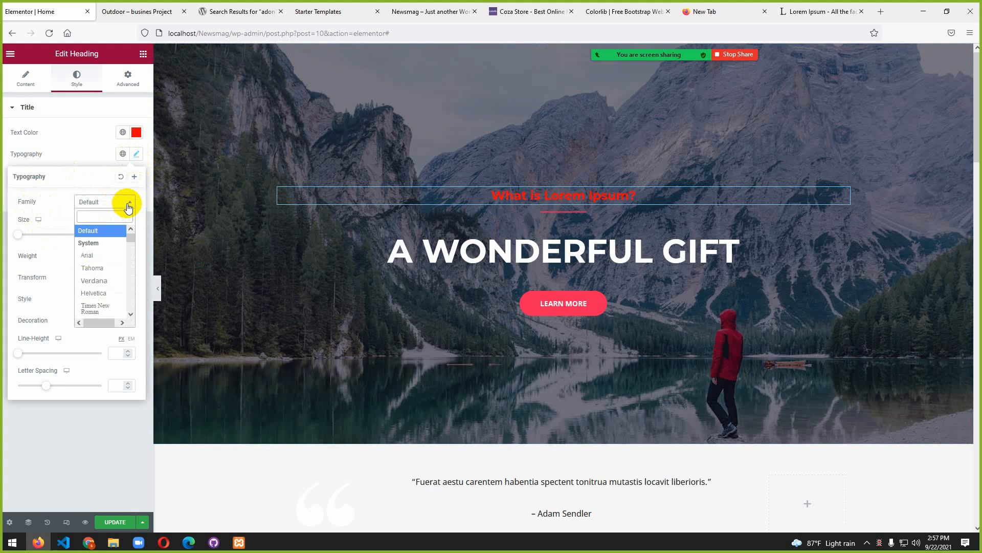
scroll(103, 287, "down", 2)
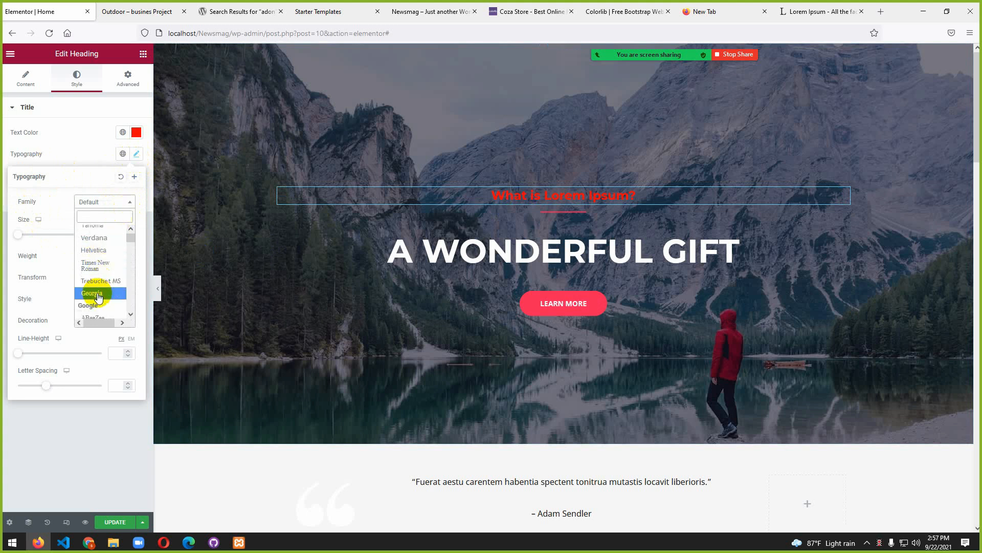
scroll(96, 272, "down", 4)
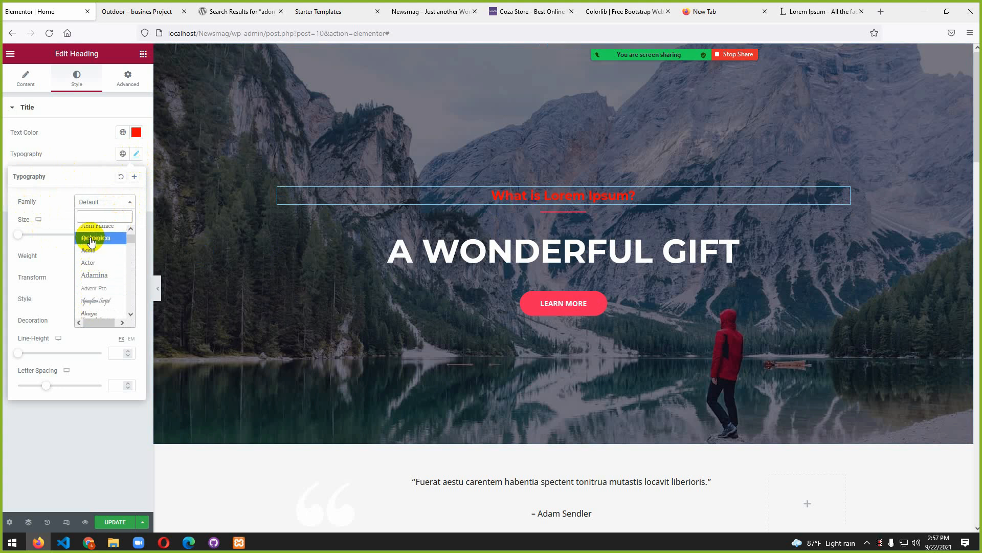
left_click(90, 237)
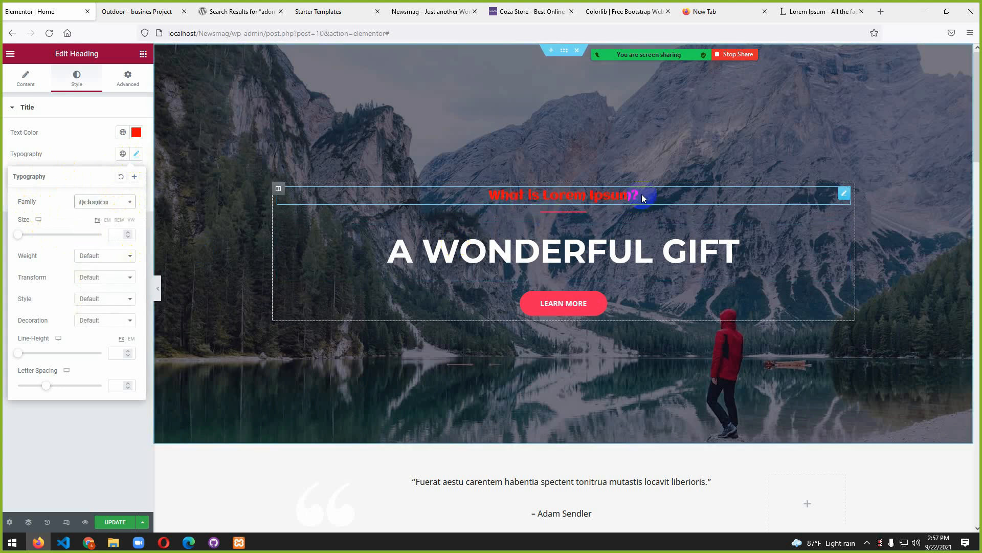
- Set the font family of the heading "What is Lorem Ipsum?" to Tahoma
left_click(127, 201)
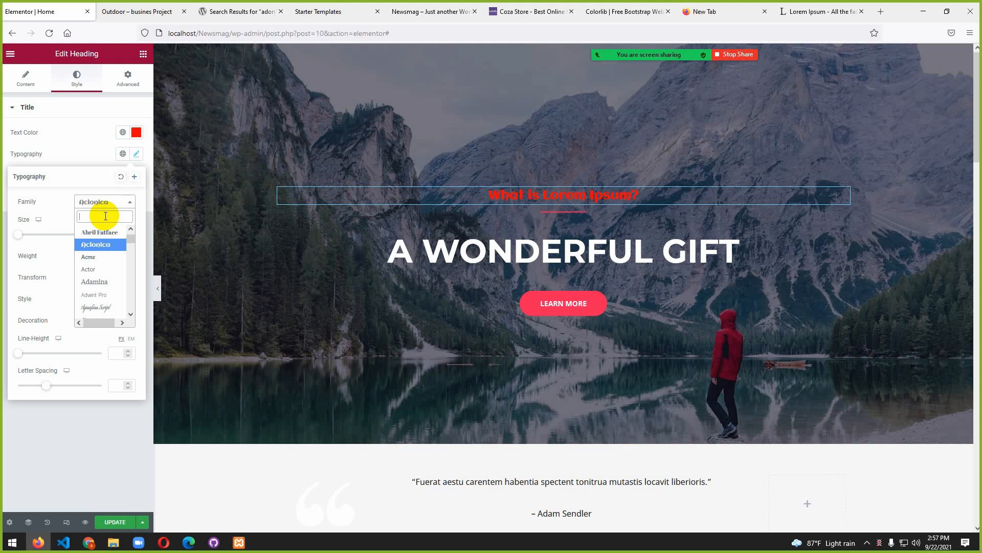
type("tahom")
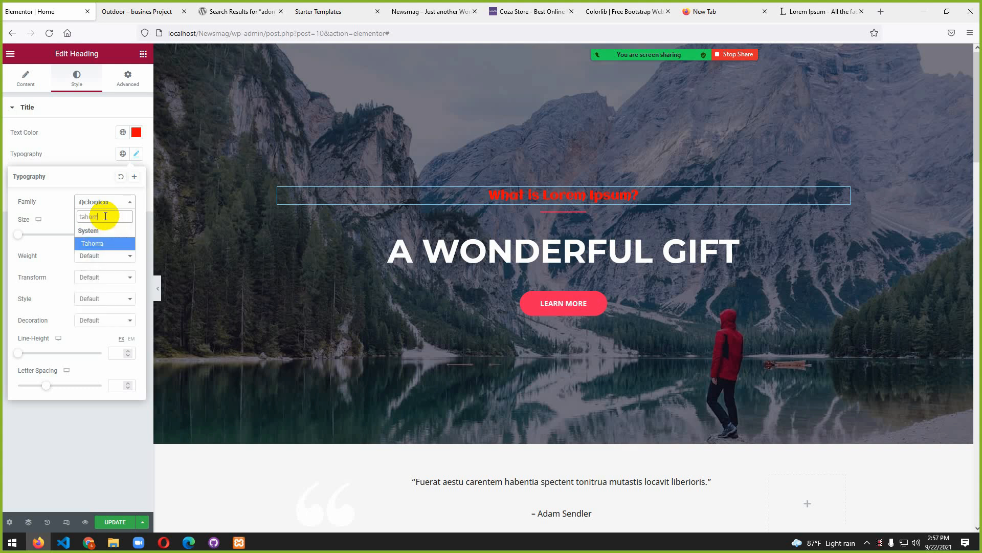
key("Return")
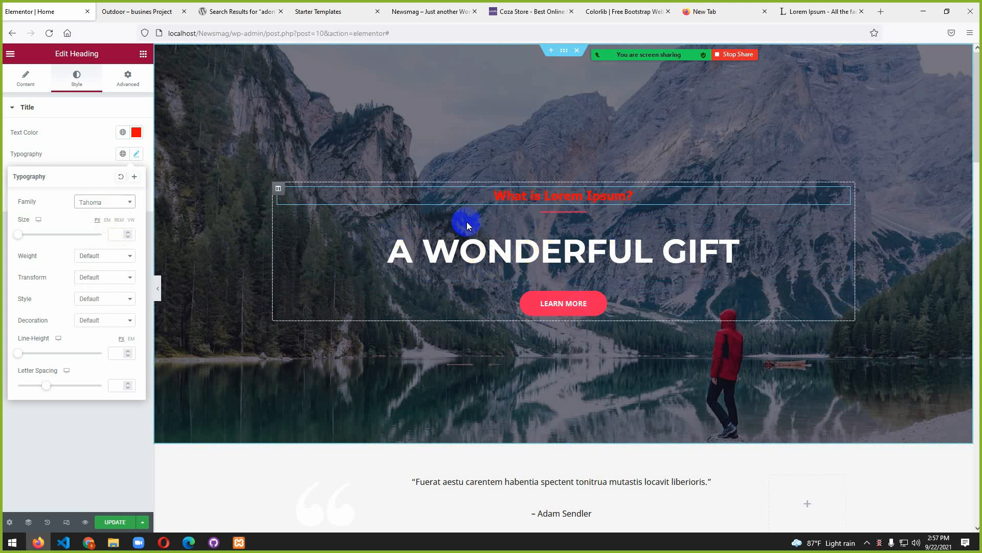
- Widen the divider under the "What is Lorem Ipsum?" heading to a width of 31%
left_click(557, 213)
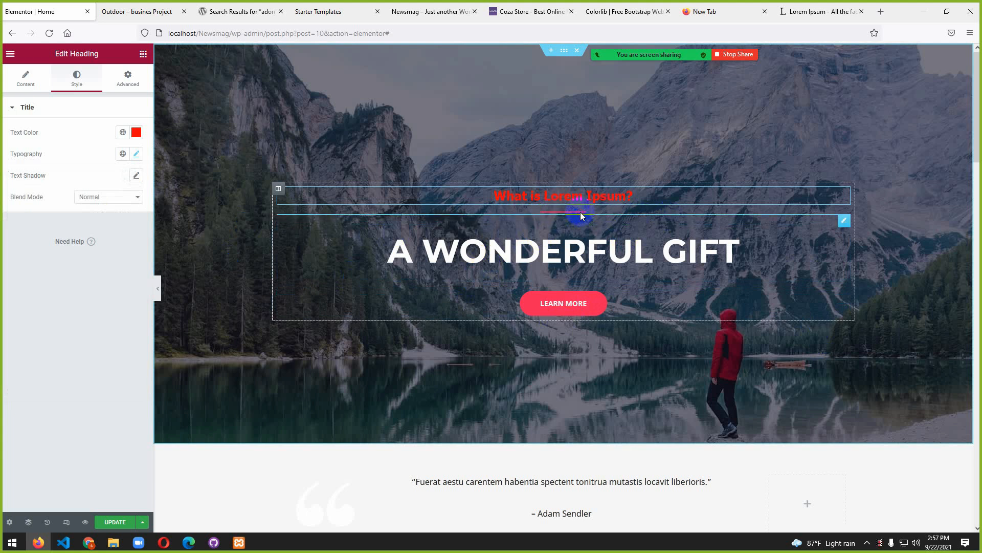
left_click(580, 212)
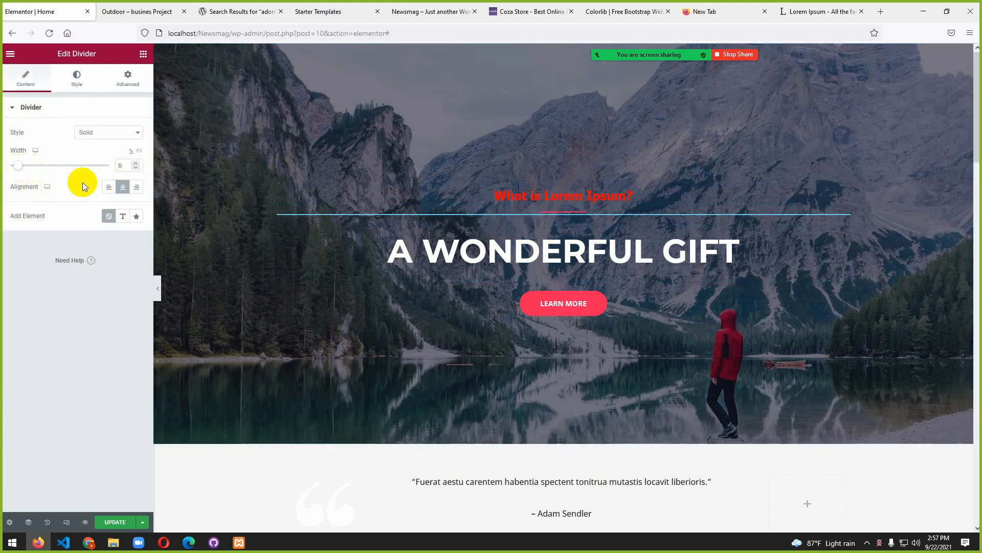
left_click_drag(19, 170, 43, 173)
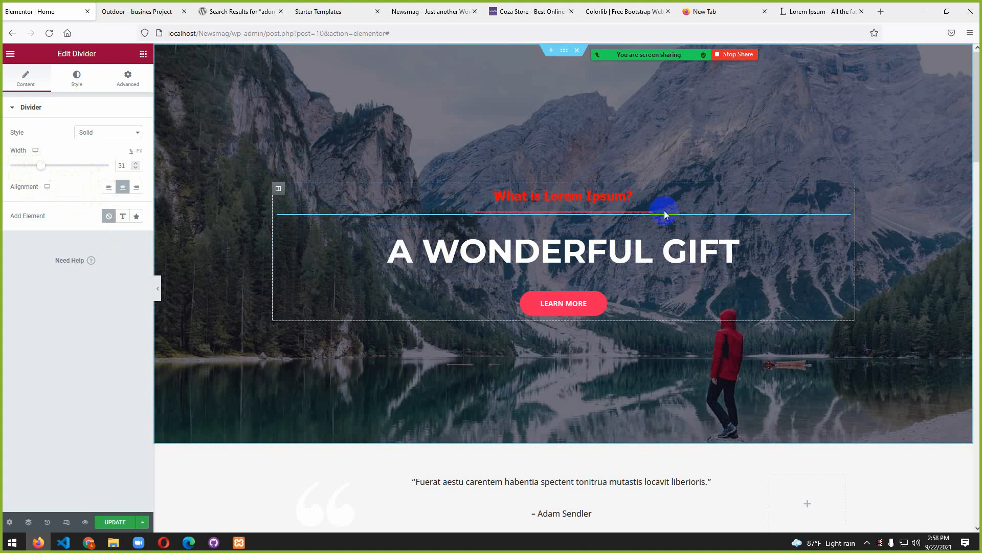
- Delete the hero column that contains the headings, divider and button, and undo the deletion
right_click(621, 210)
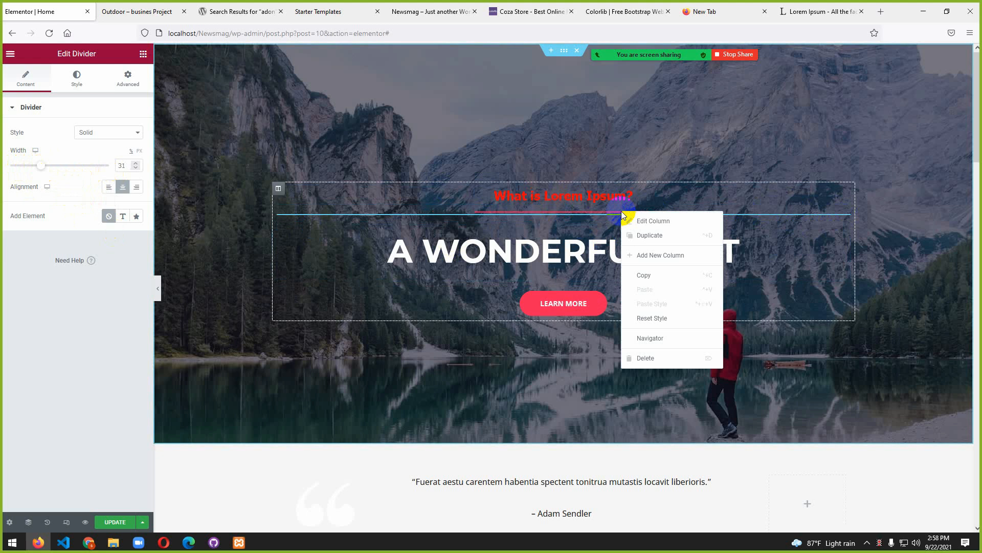
left_click(621, 210)
right_click(621, 210)
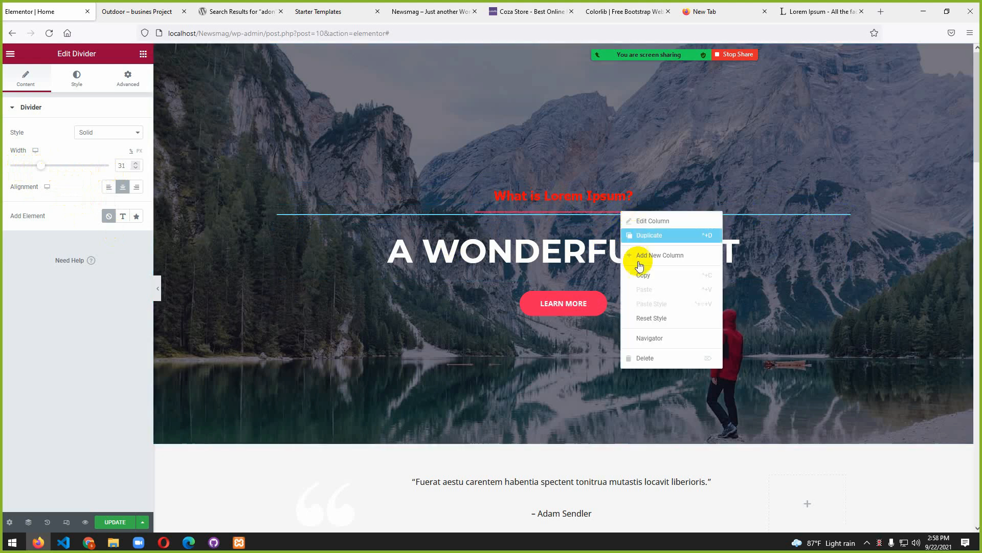
left_click(655, 358)
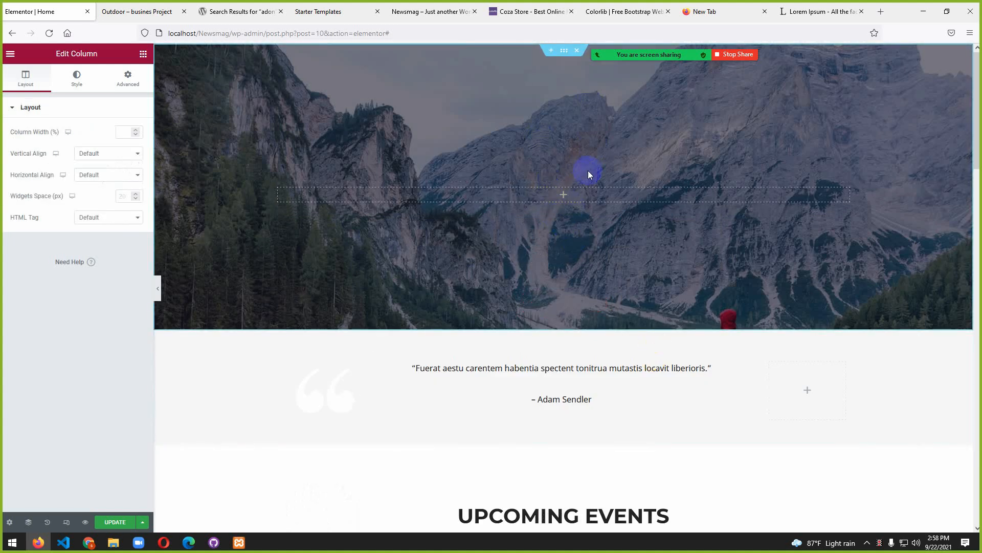
key("ctrl+z")
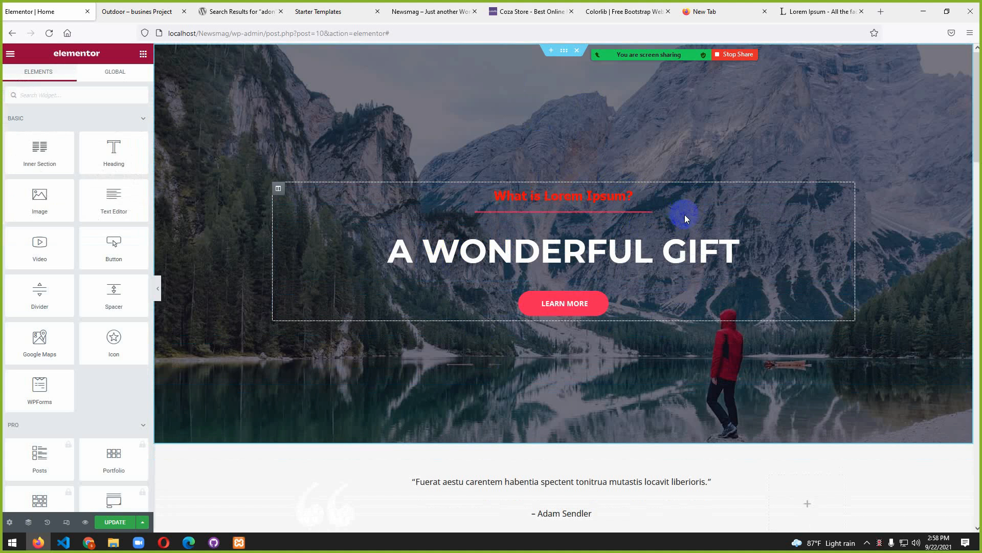
left_click(643, 211)
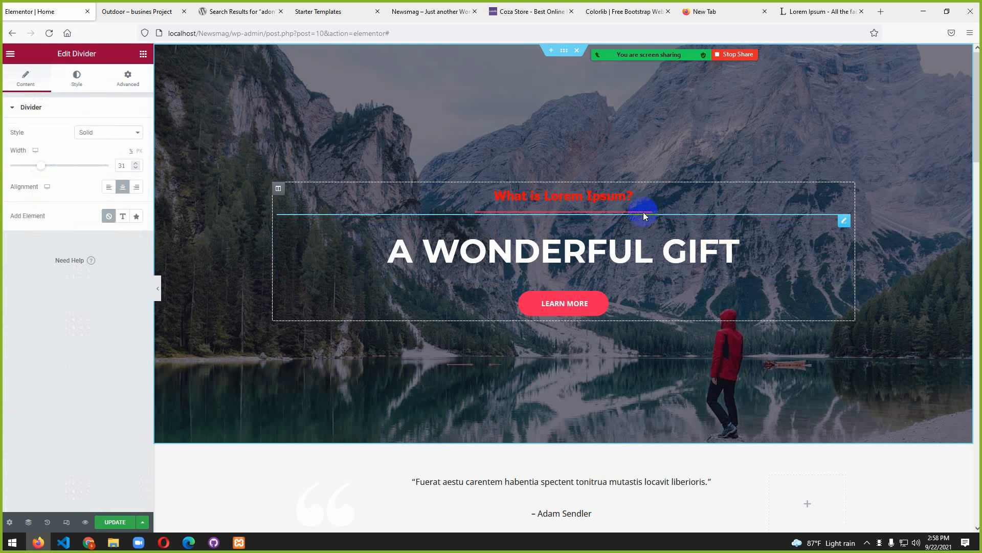
right_click(844, 214)
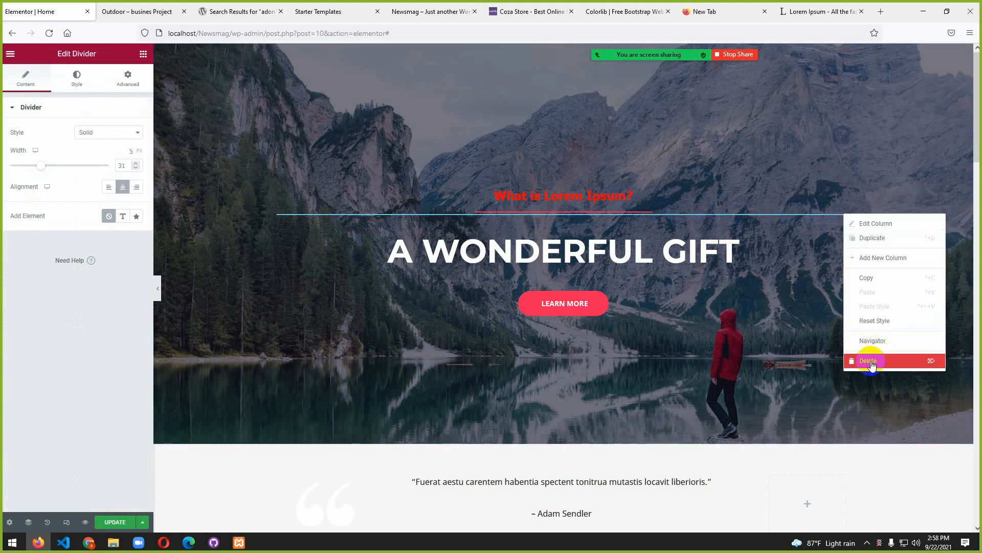
left_click(701, 202)
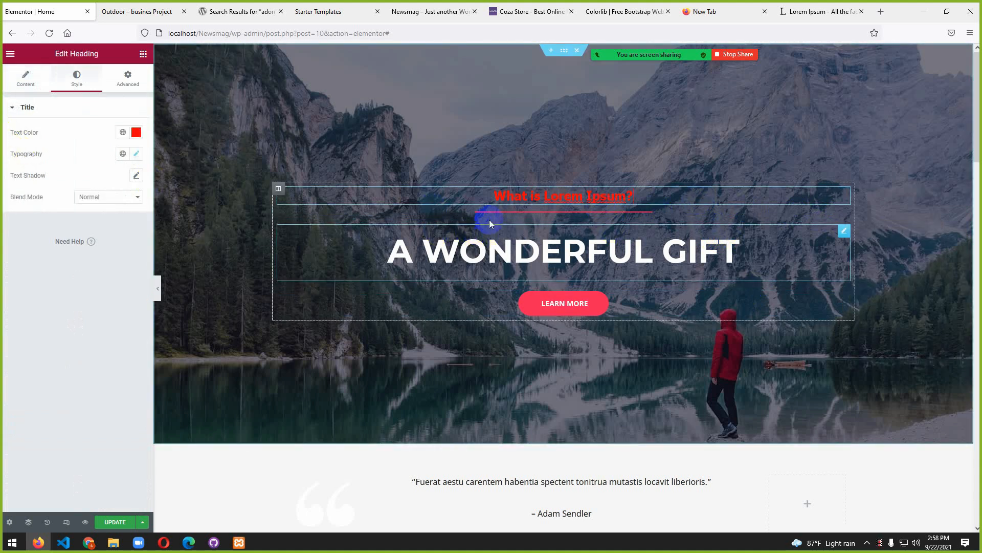
left_click(546, 213)
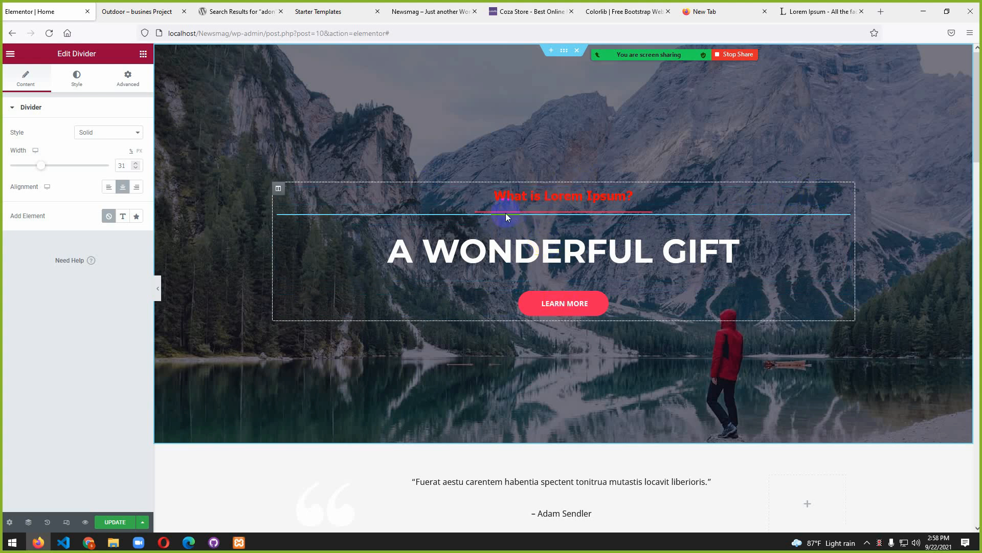
- Delete the two hero headings "What is Lorem Ipsum?" and "A Wonderful Gift"
left_click(846, 199)
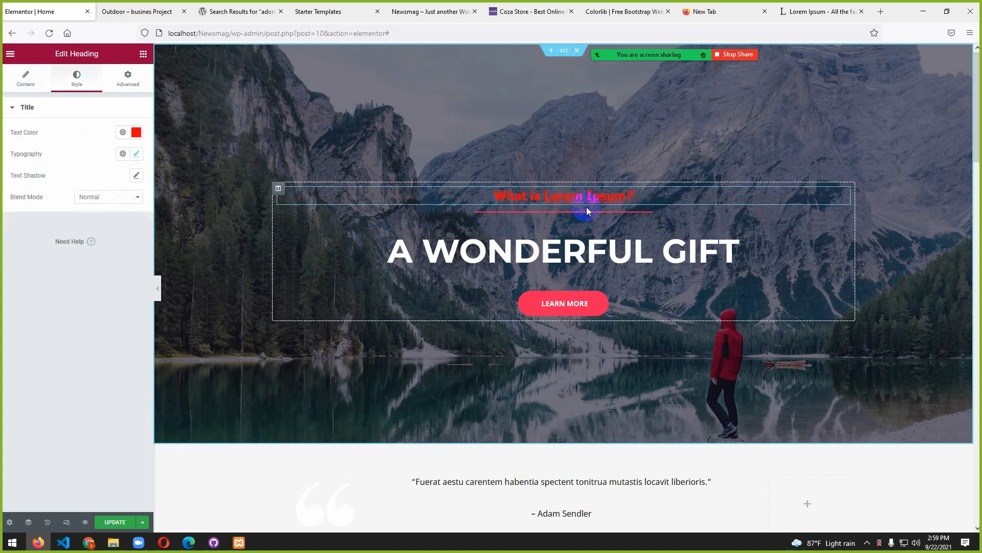
right_click(846, 198)
left_click(869, 343)
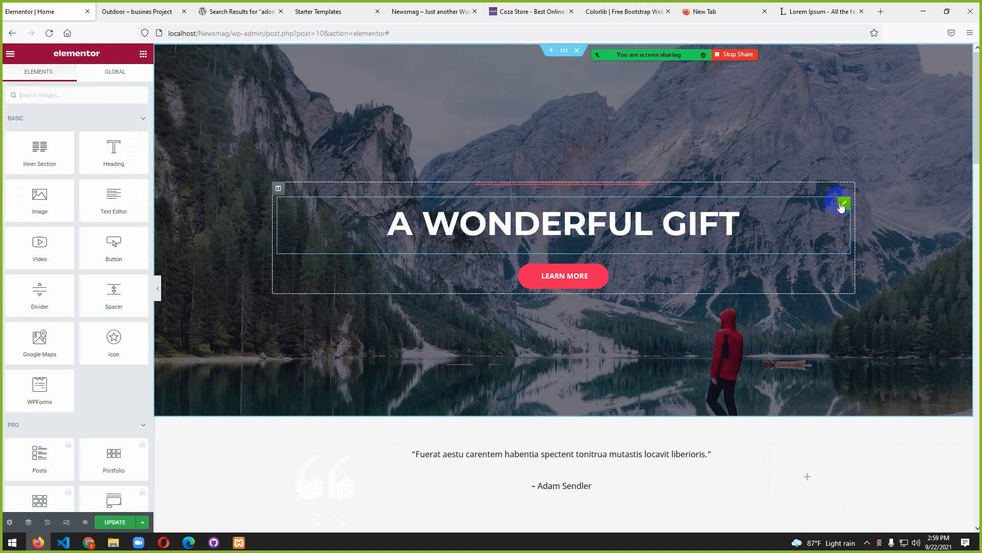
right_click(839, 203)
left_click(861, 353)
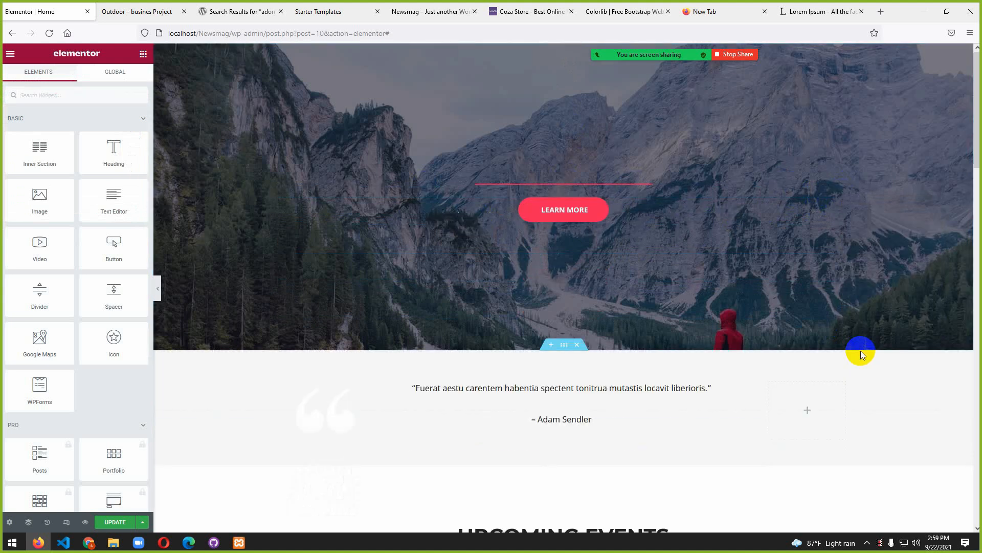
- Try to add an Inner Section above the divider in the hero section
right_click(636, 187)
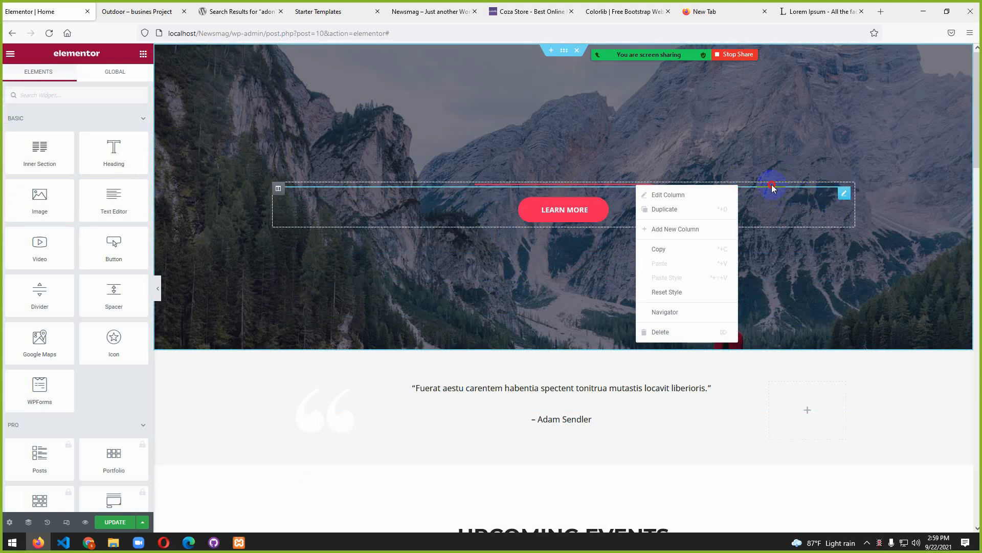
left_click(819, 189)
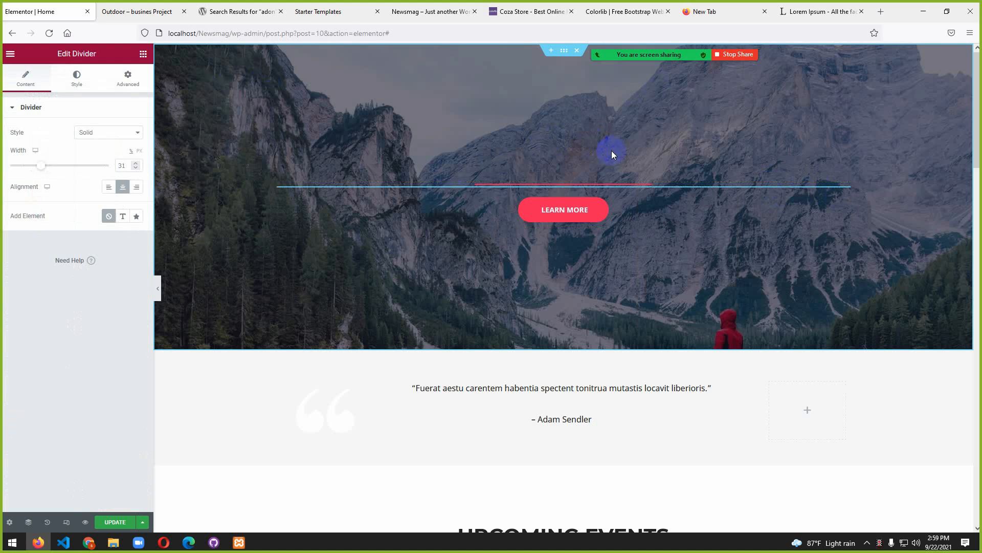
left_click(144, 57)
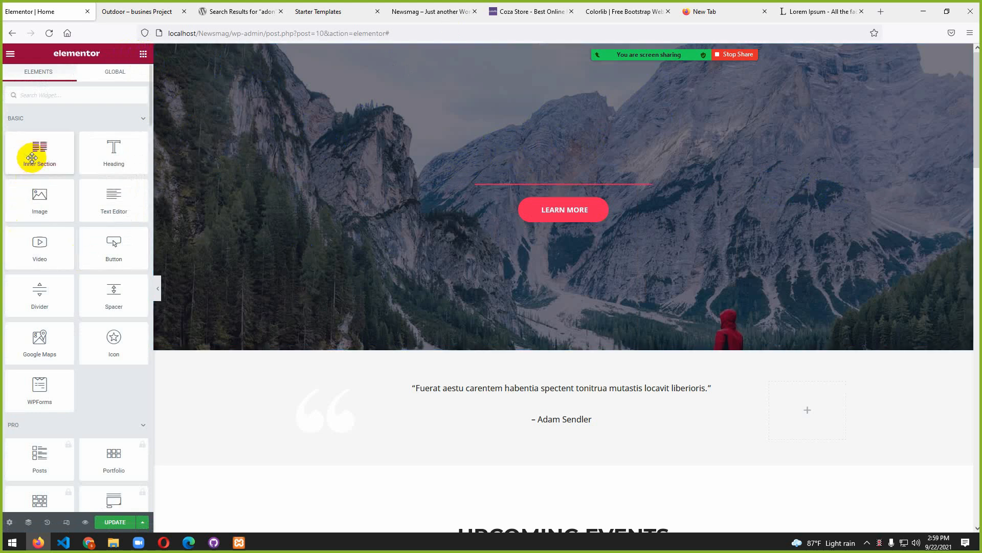
left_click_drag(31, 158, 520, 135)
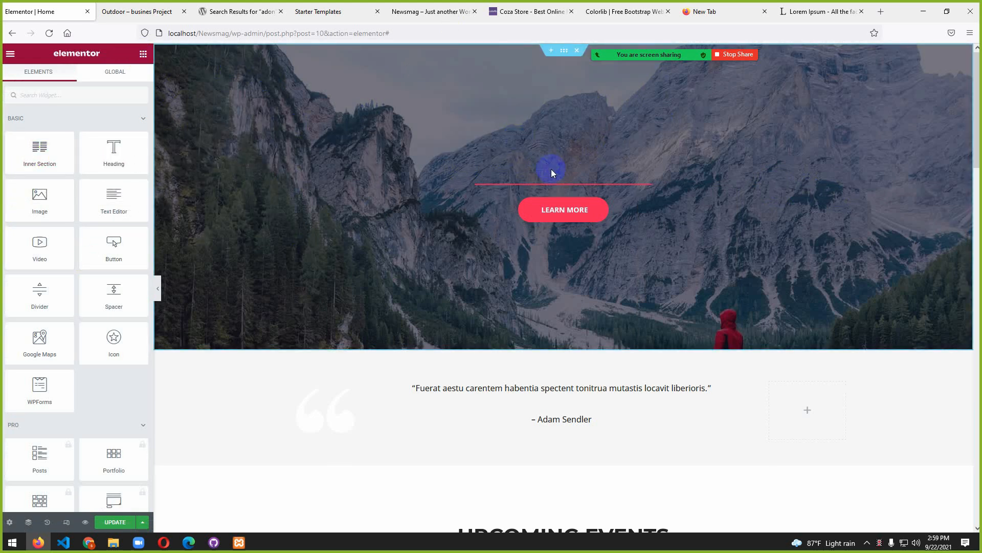
left_click_drag(35, 163, 537, 133)
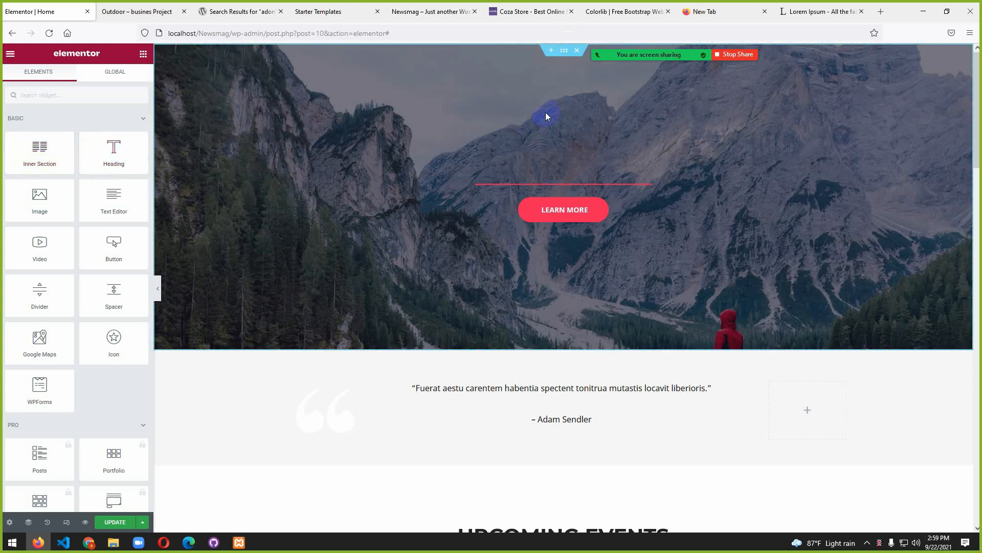
- Undo the deletion of the two hero headings
scroll(536, 269, "down", 1)
scroll(404, 209, "up", 1)
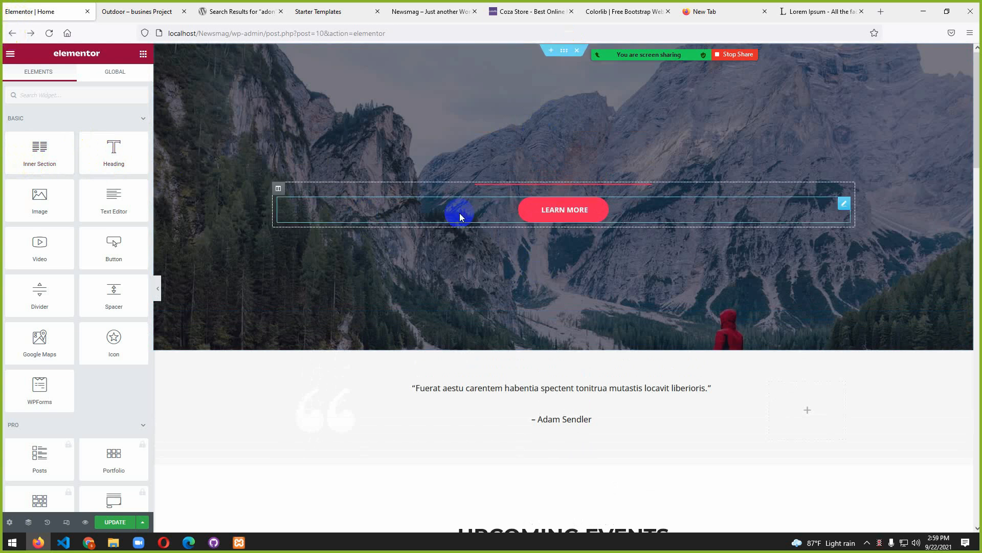
key("ctrl+z")
key("ctrl+z")
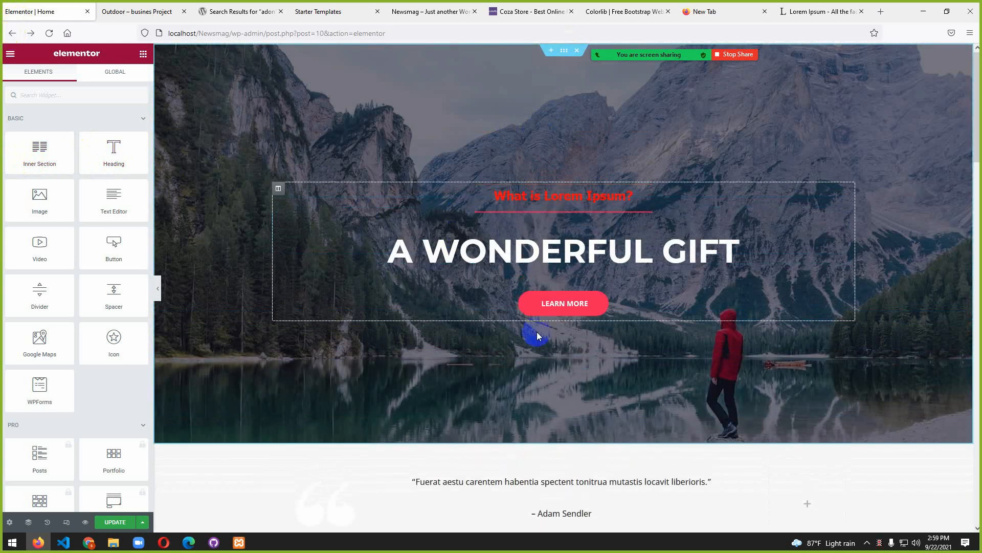
- Delete the quotation section between the hero and Upcoming Events
scroll(551, 352, "down", 5)
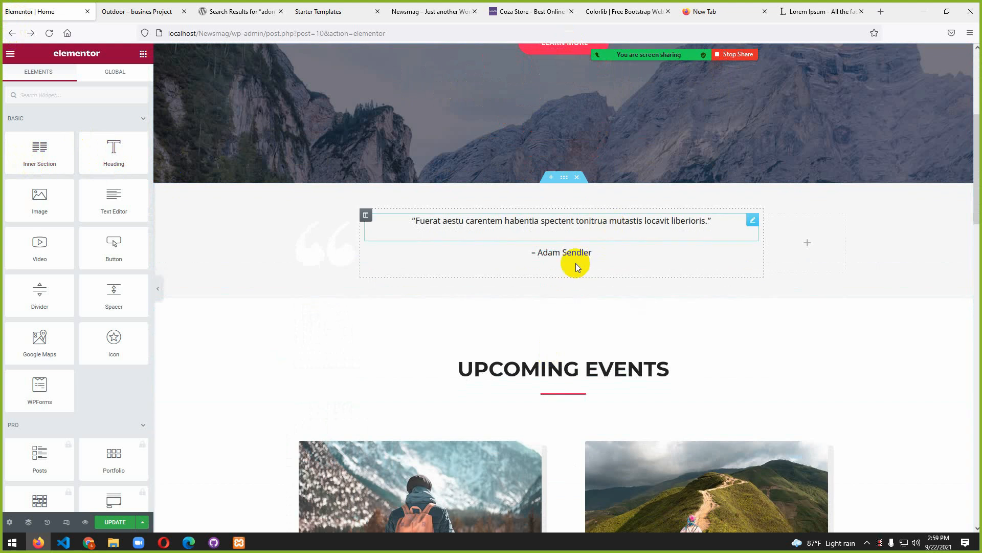
scroll(563, 251, "up", 2)
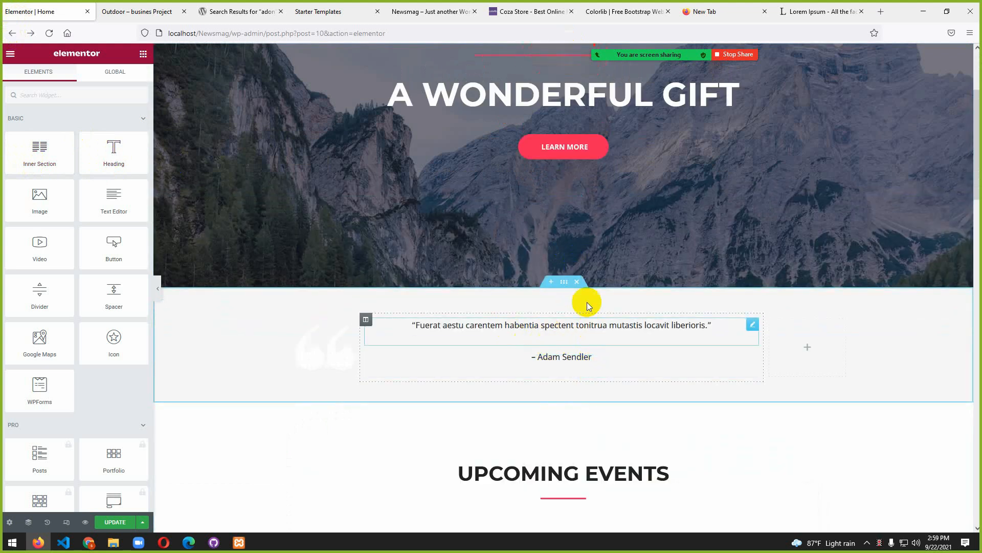
left_click(577, 282)
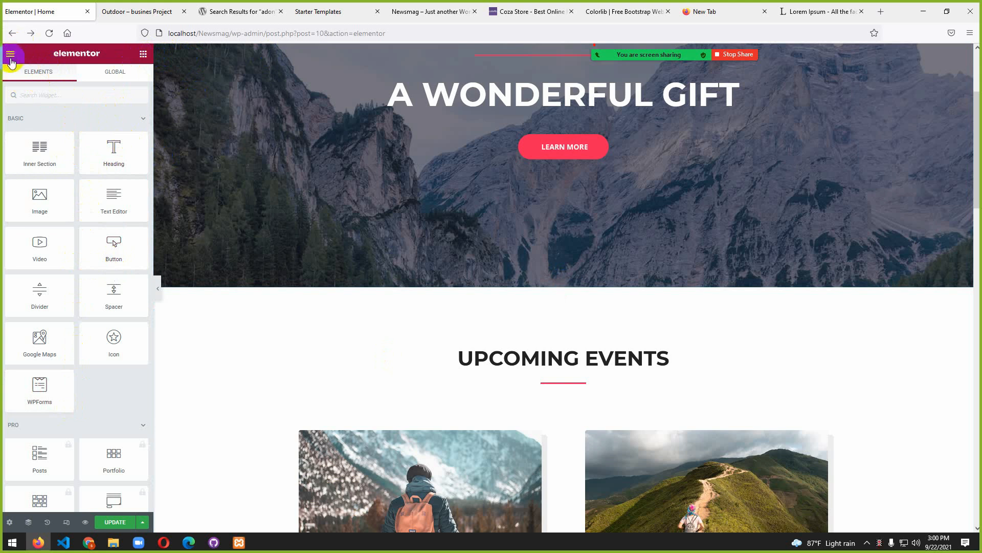
left_click(107, 79)
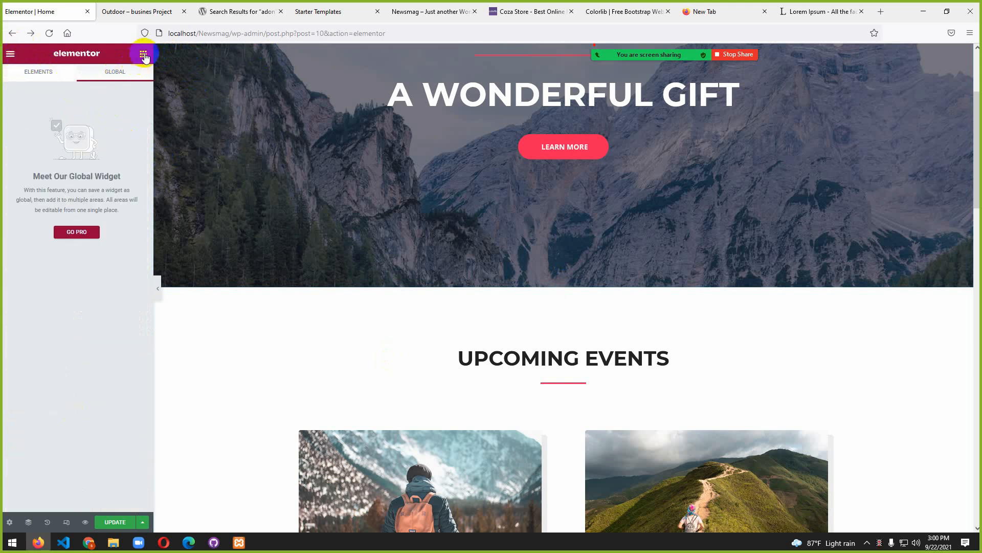
left_click(143, 54)
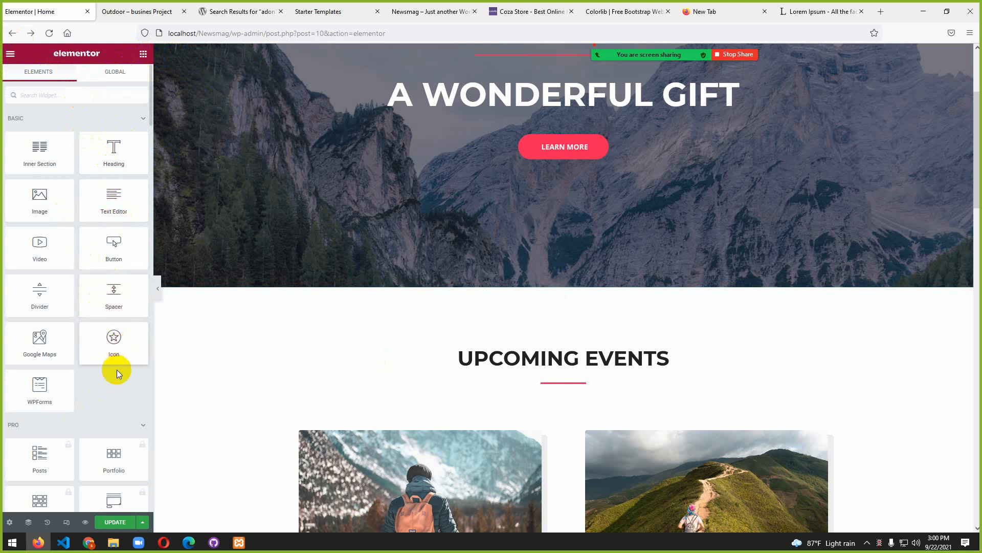
scroll(107, 435, "down", 2)
scroll(110, 435, "up", 2)
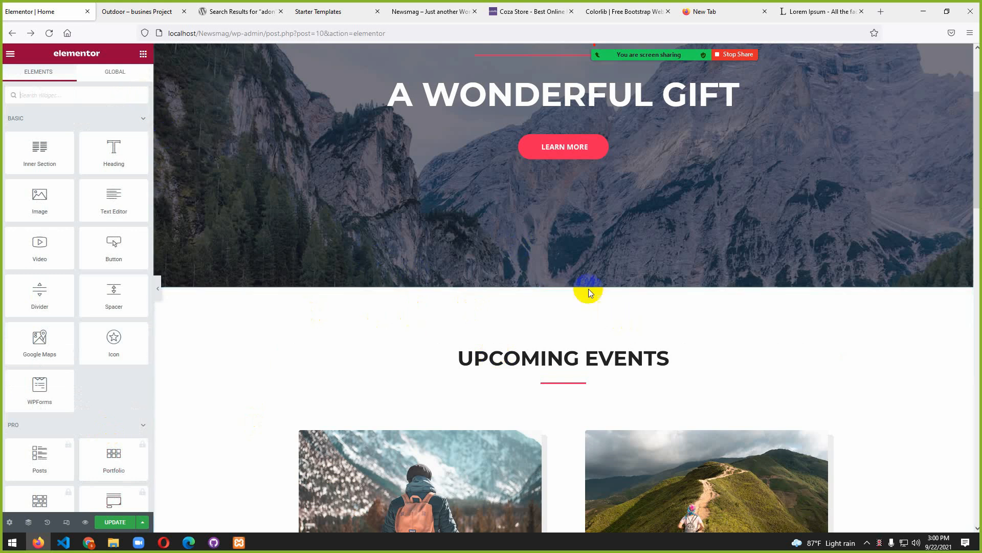
- Add an Inner Section widget directly above the Upcoming Events heading
left_click(110, 72)
left_click(33, 72)
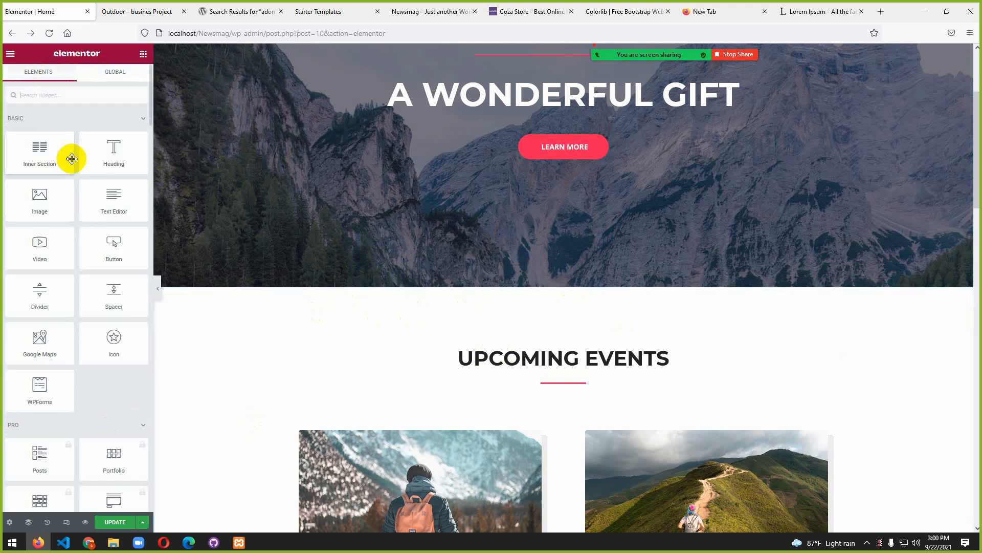
left_click(143, 121)
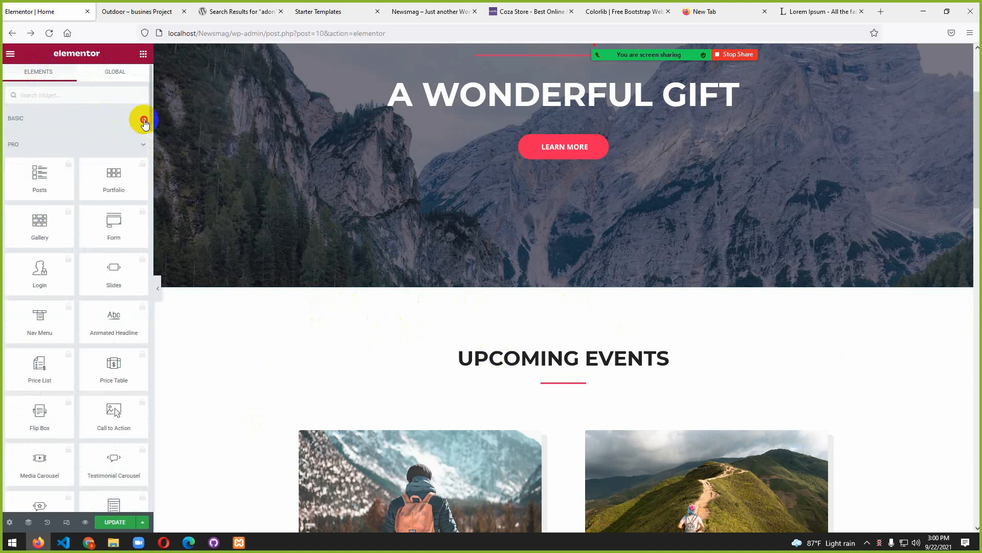
left_click(144, 121)
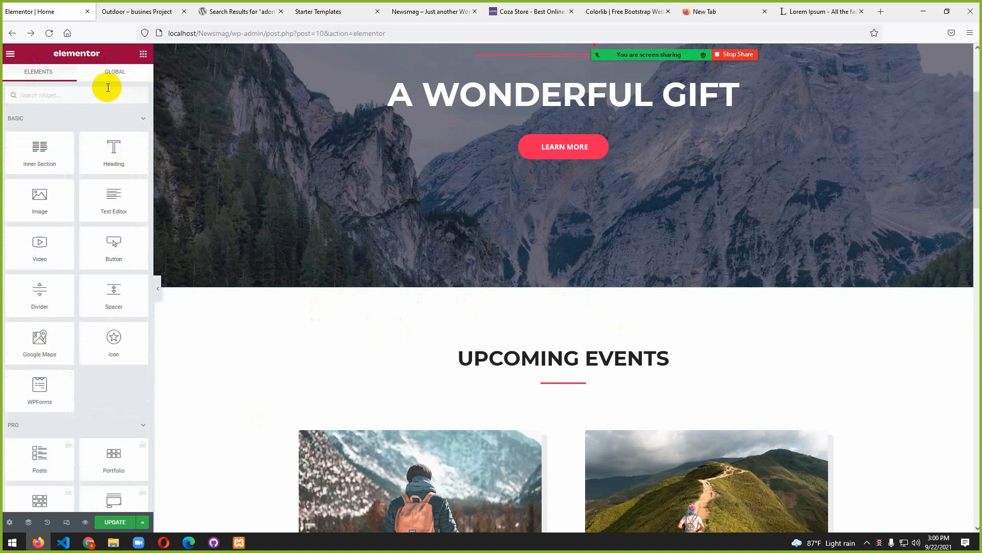
left_click_drag(31, 151, 566, 351)
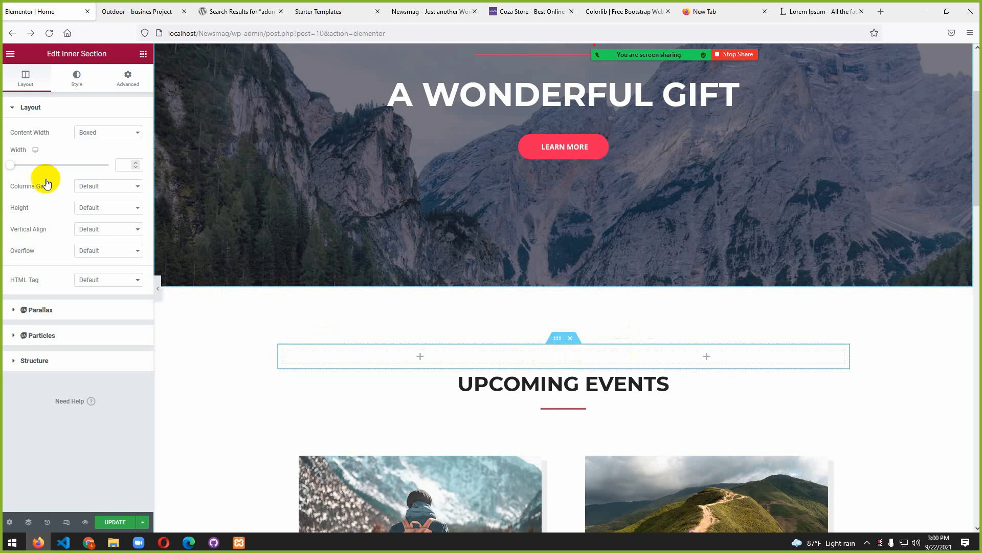
- Add a Heading widget above the new two-column inner section, after checking the Coza Store preview page for reference
left_click(813, 11)
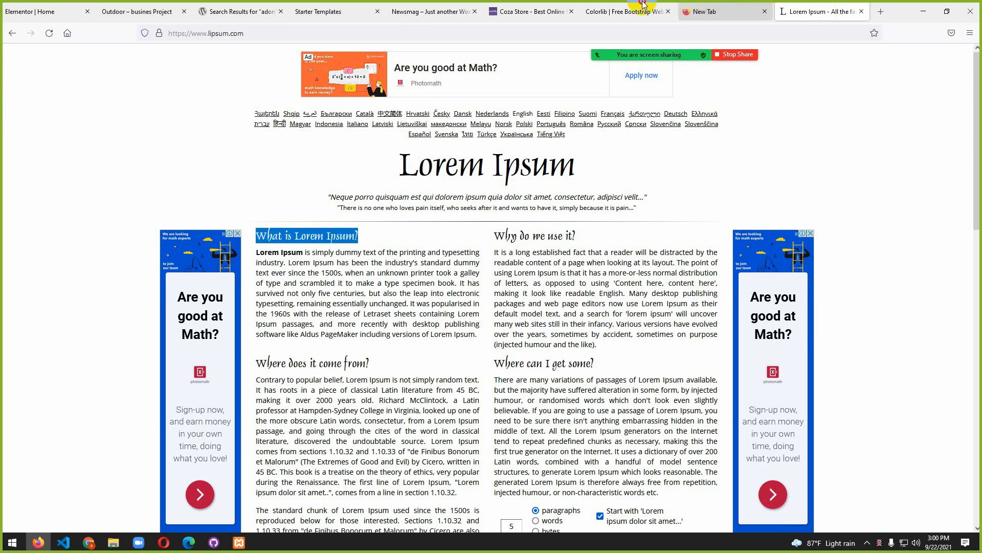
left_click(626, 11)
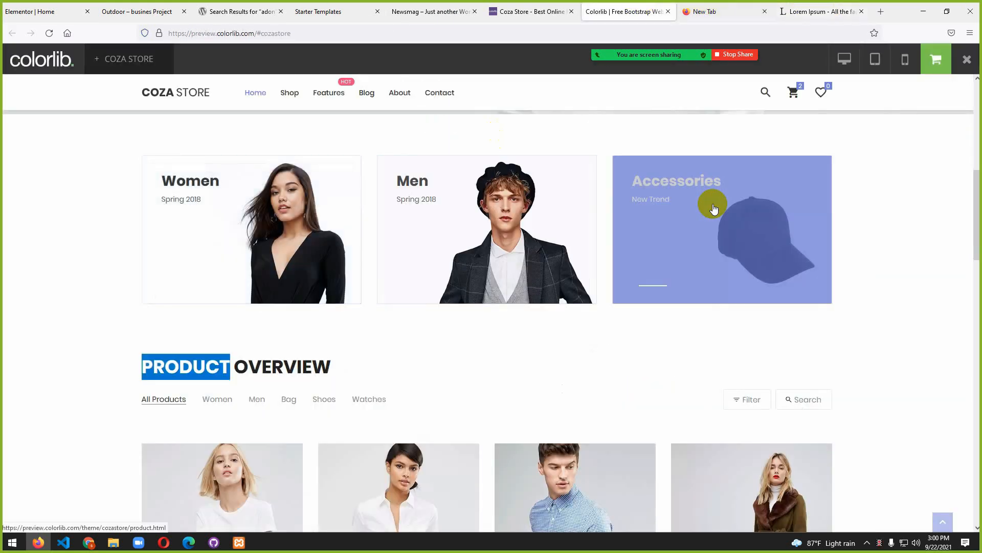
scroll(448, 288, "up", 3)
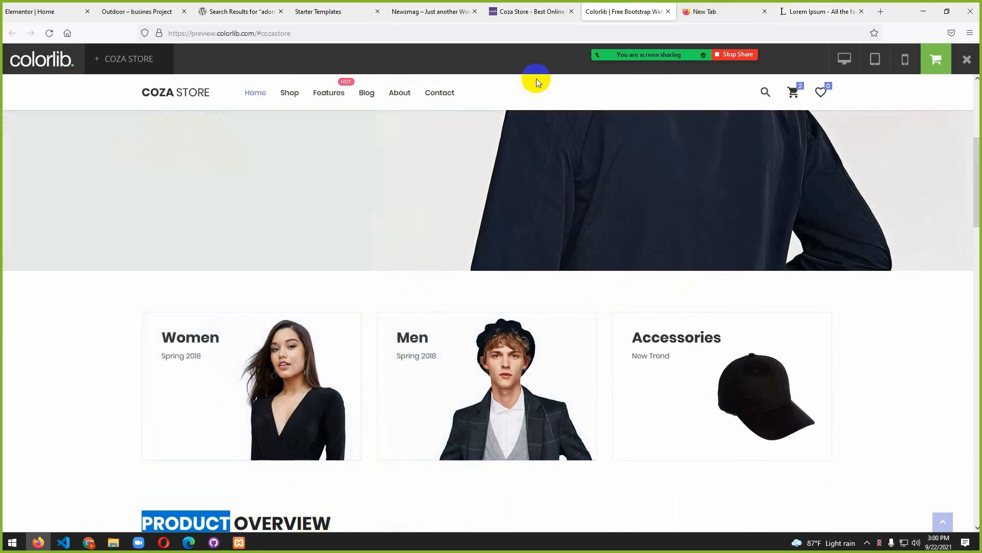
left_click(60, 13)
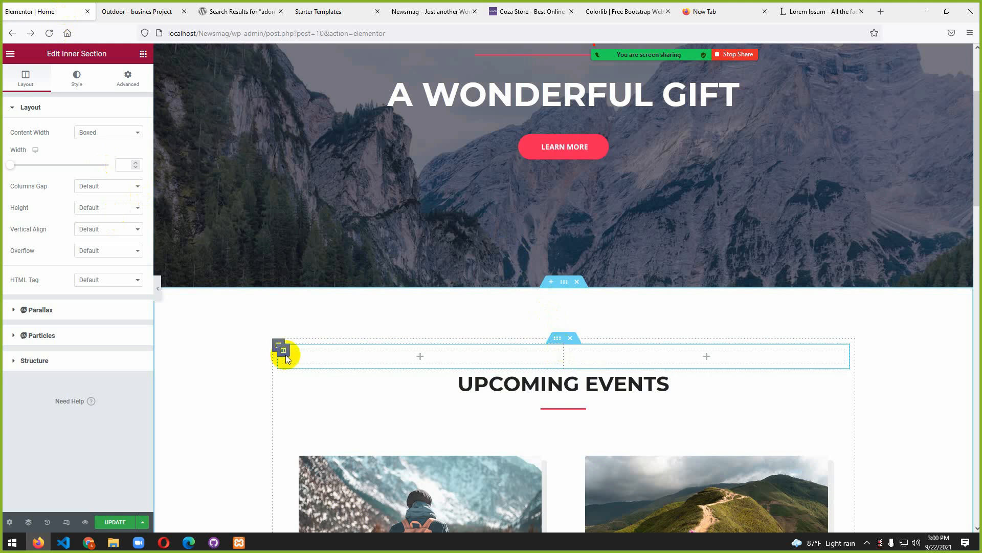
left_click(144, 60)
left_click_drag(105, 154, 553, 345)
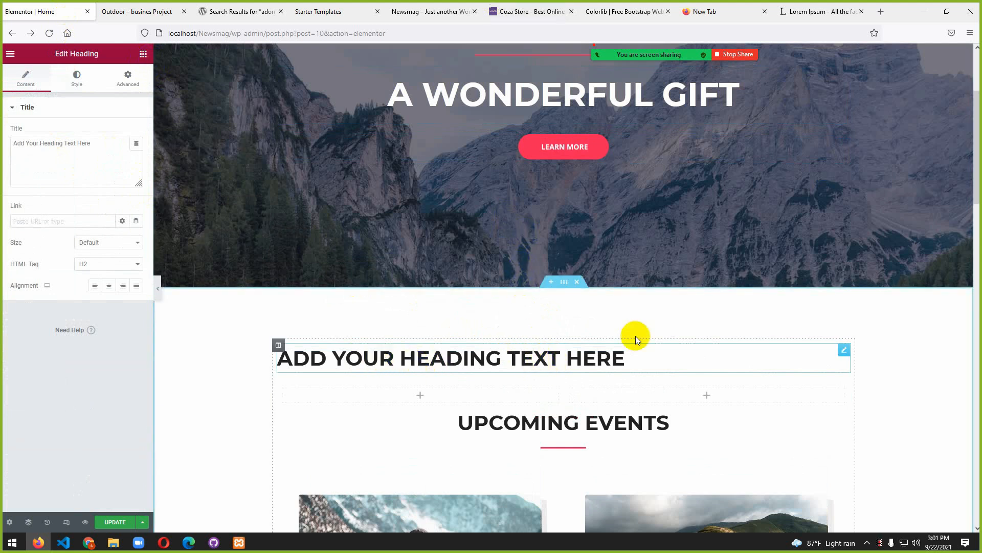
- Inspect the hero heading on the Coza Store preview page and copy its text "NEW SEASON" from the HTML
left_click_drag(627, 361, 274, 361)
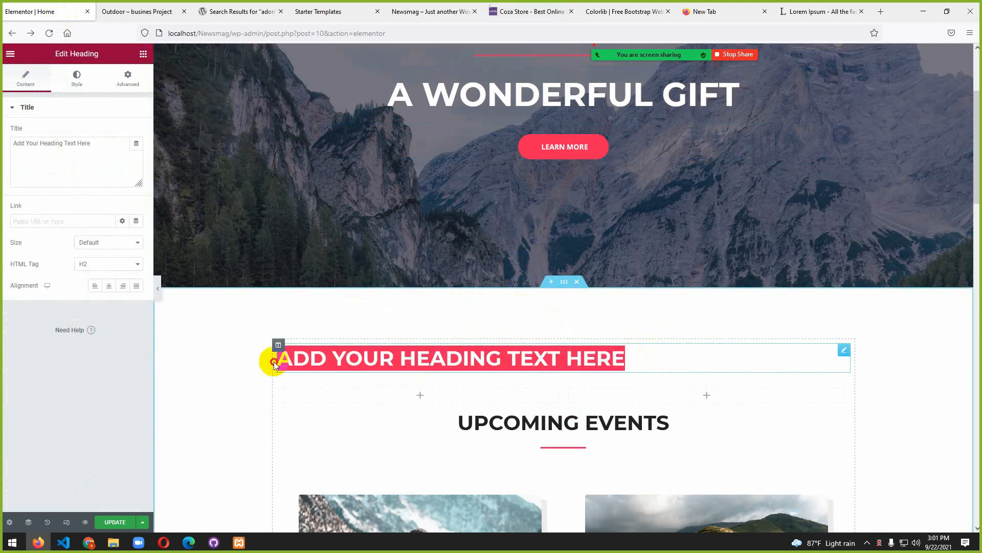
left_click(599, 13)
scroll(451, 283, "up", 3)
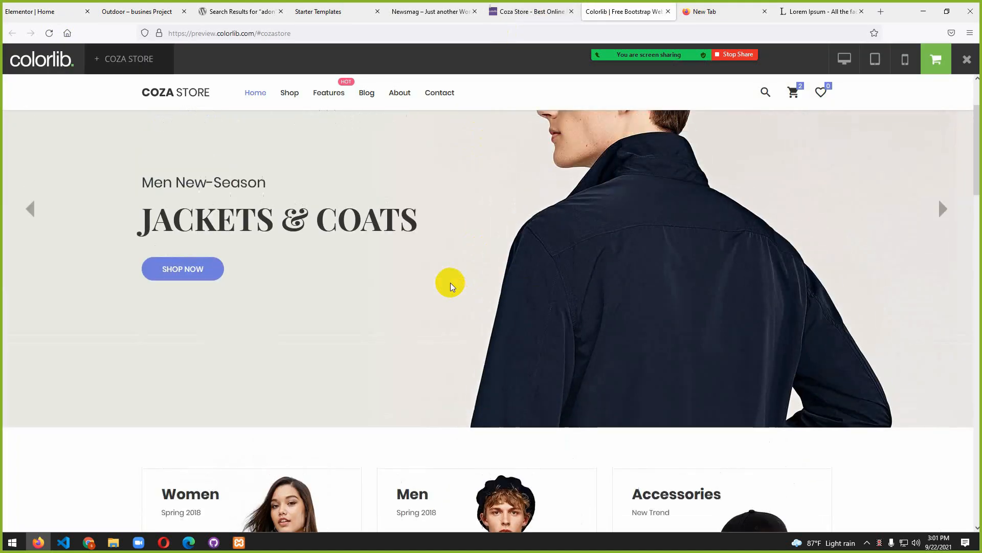
scroll(327, 256, "down", 6)
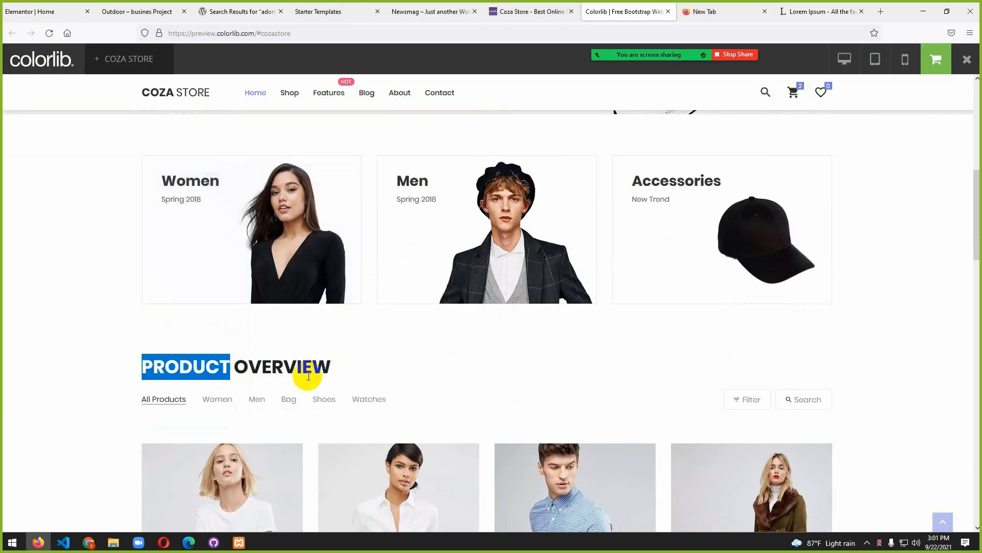
scroll(338, 366, "up", 8)
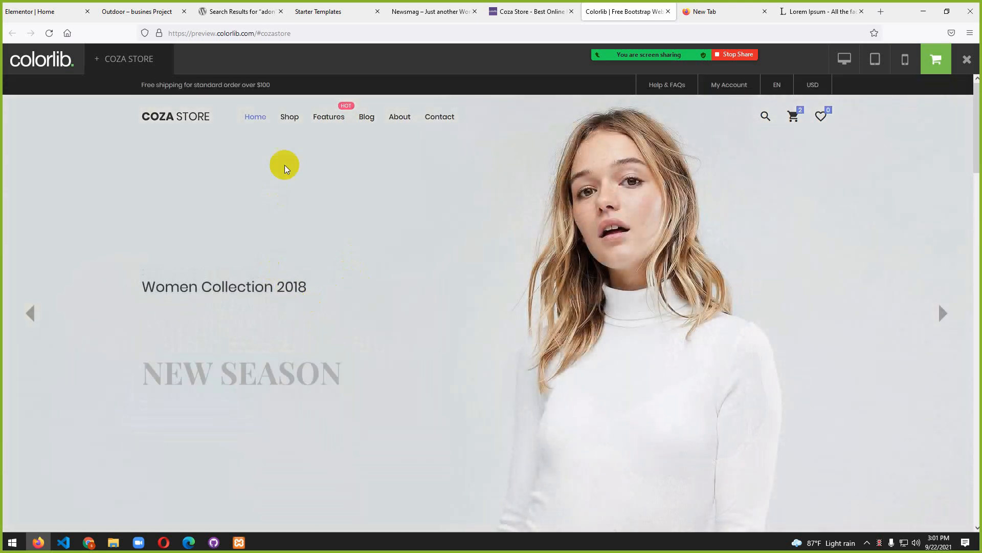
right_click(261, 321)
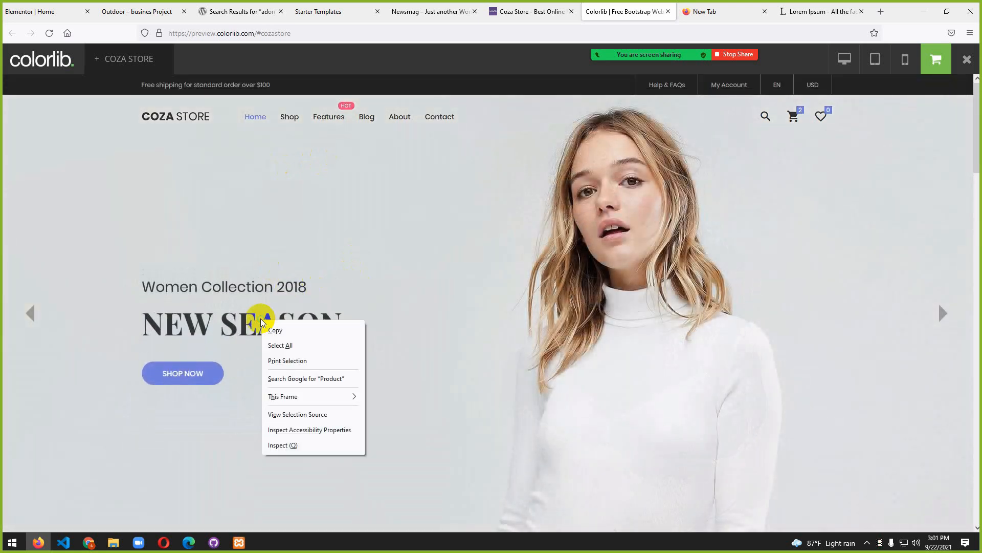
left_click(288, 448)
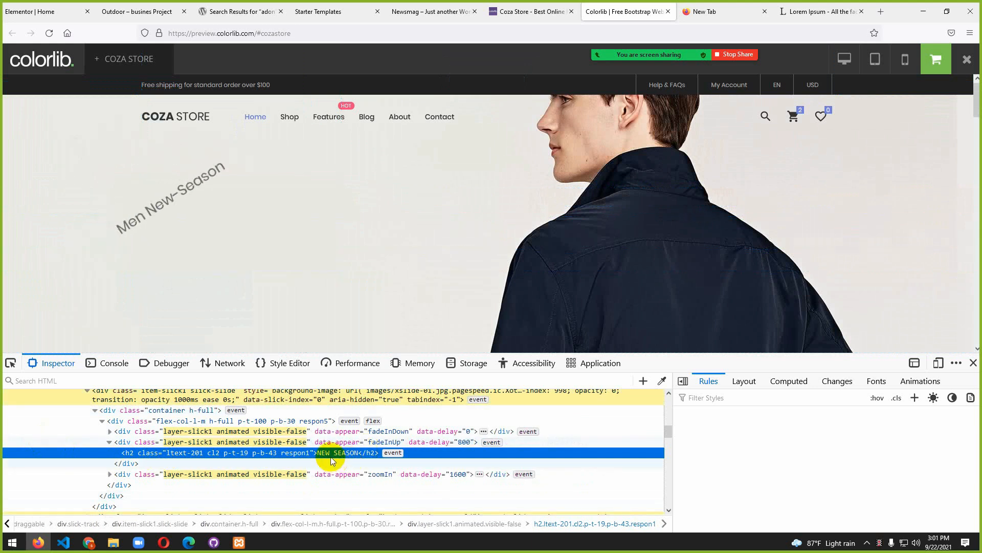
double_click(331, 457)
key("ctrl+c")
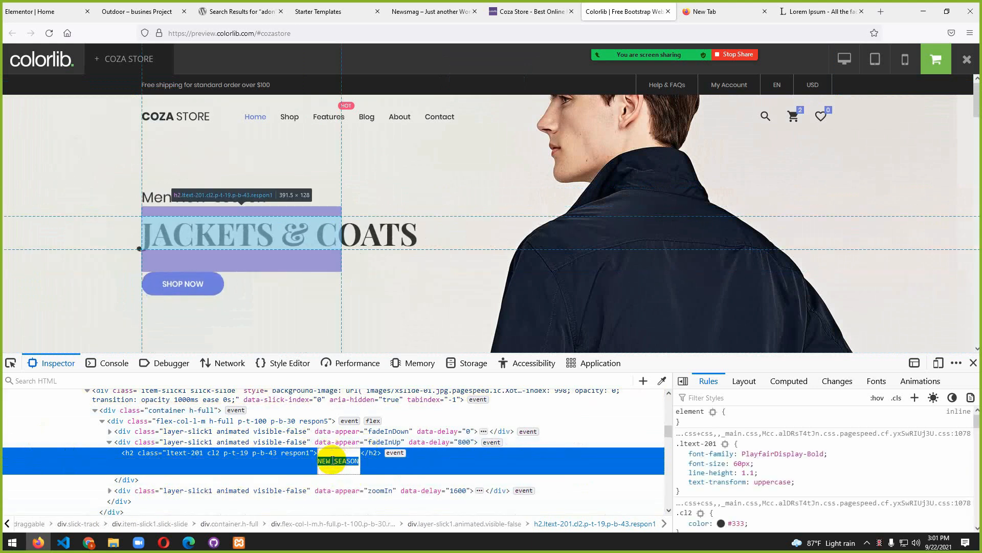
- Replace the new heading's placeholder title with the copied "NEW SEASON" and center it
left_click(45, 14)
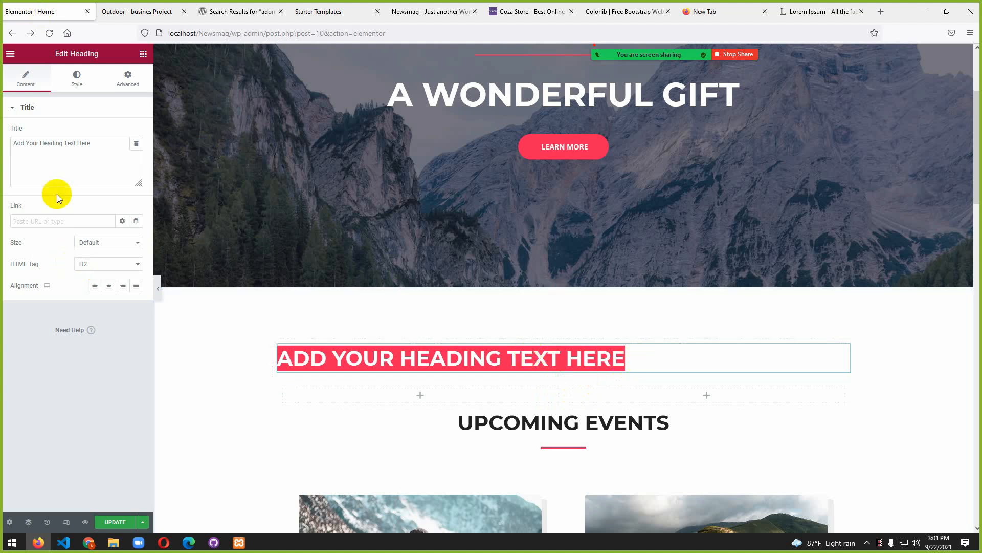
left_click_drag(96, 147, 17, 148)
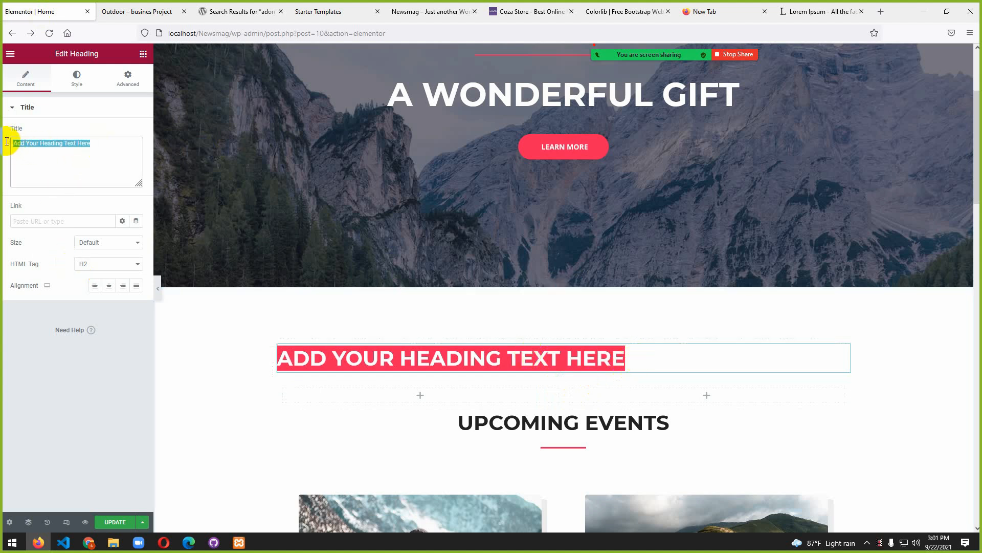
key("ctrl+v")
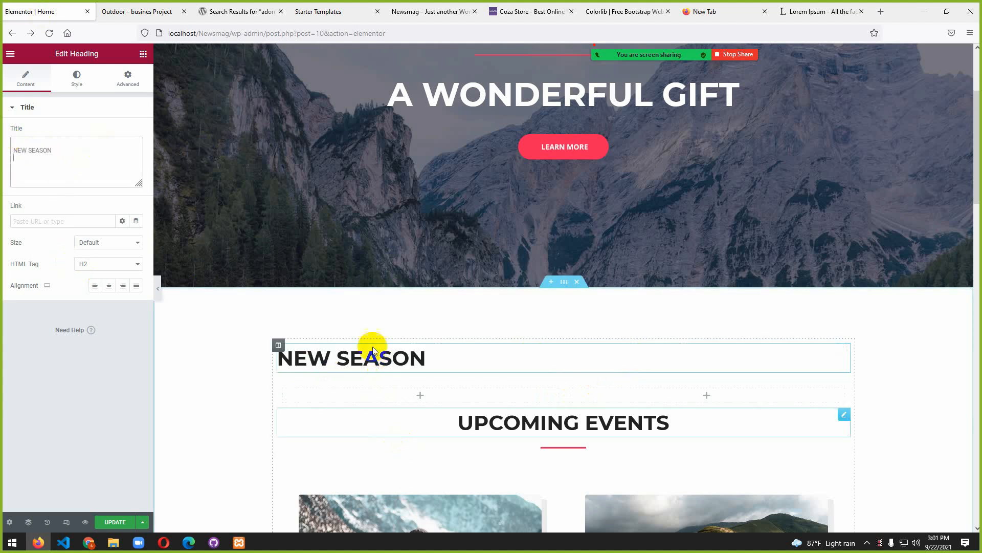
left_click(113, 287)
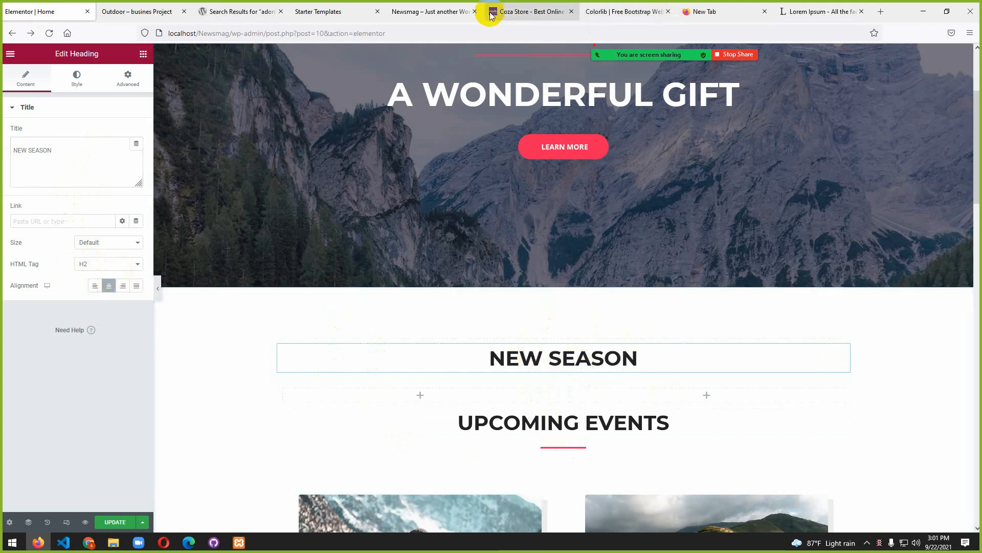
- Look through the reference store pages for the Women, Men and Accessories banners, closing the developer tools on the Coza Store preview
left_click(441, 11)
left_click(527, 12)
scroll(429, 171, "up", 6)
scroll(433, 184, "up", 3)
scroll(434, 182, "down", 5)
left_click(603, 15)
scroll(460, 292, "down", 5)
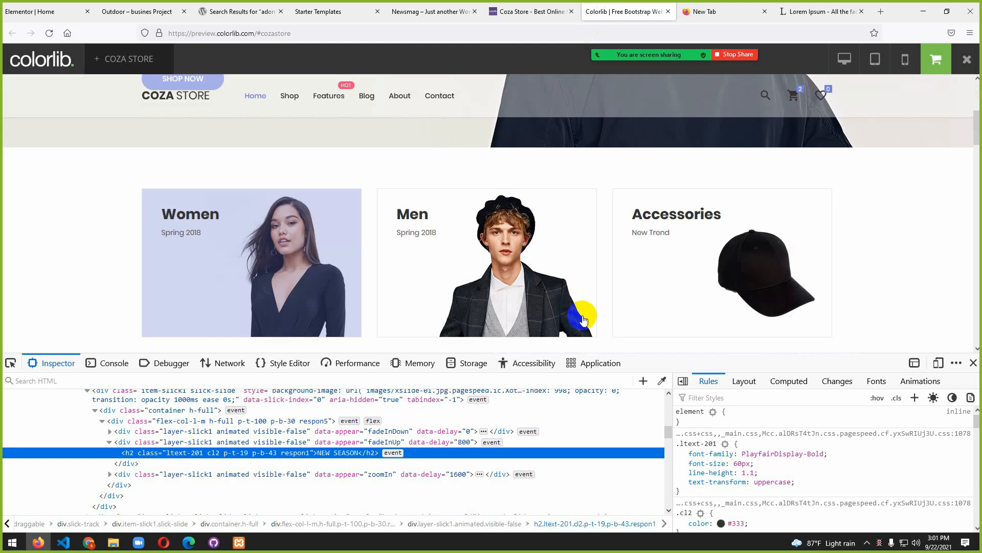
left_click(973, 363)
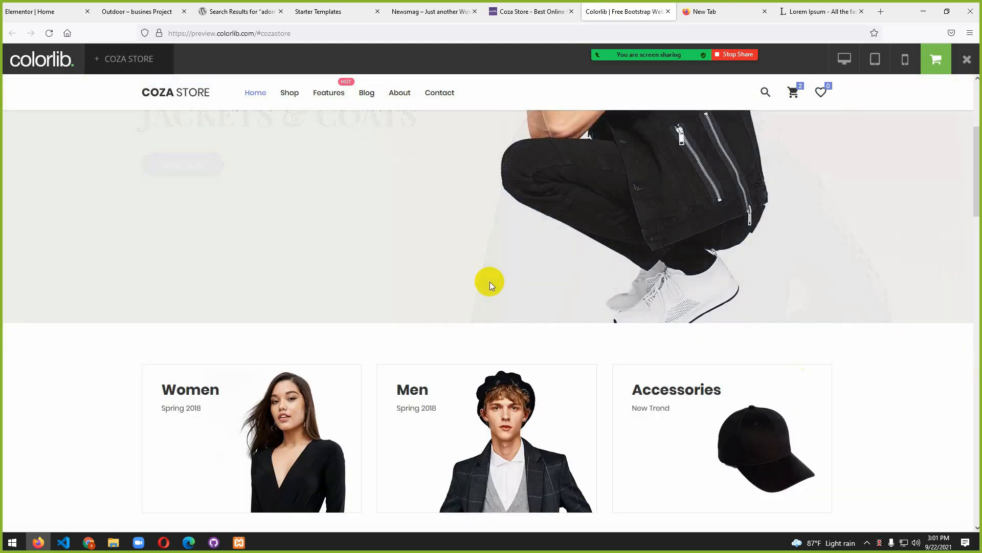
scroll(463, 343, "down", 3)
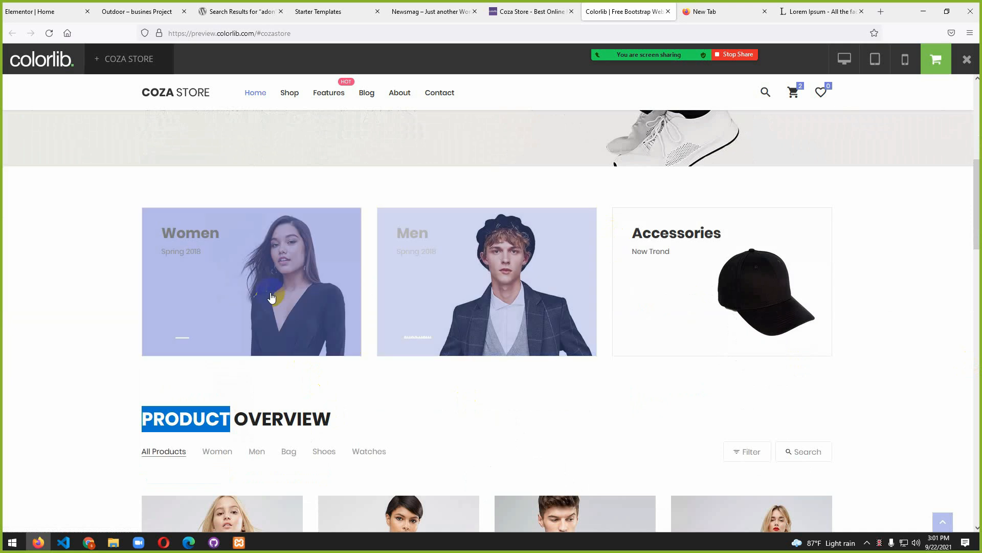
- Inspect the Women banner on the Coza Store preview and open its source image xbanner-01 in a new tab
right_click(271, 297)
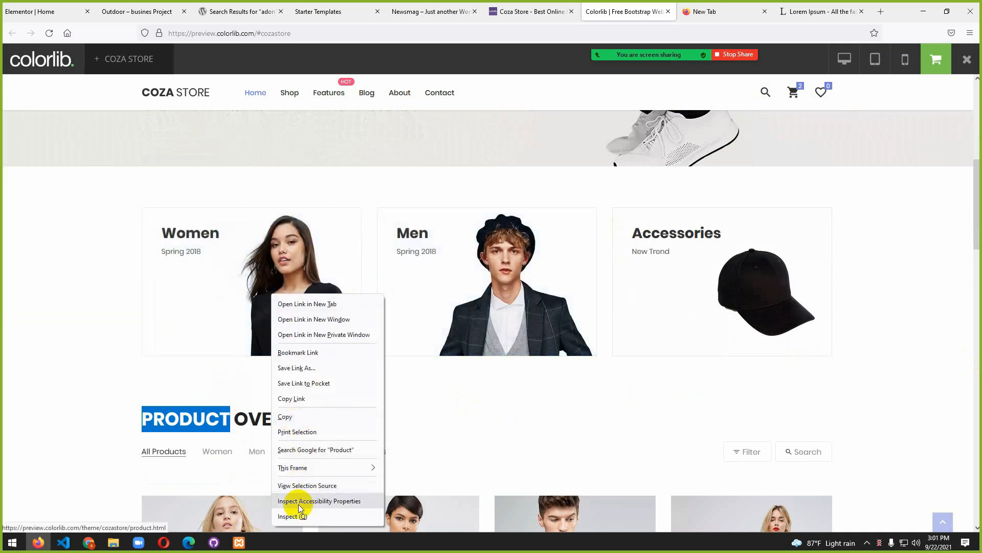
left_click(287, 515)
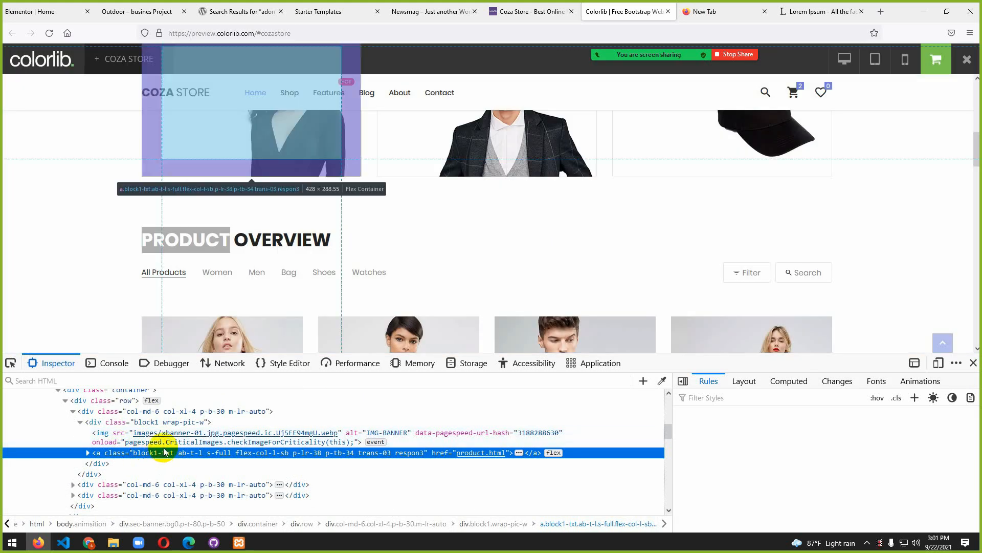
mouse_move(194, 436)
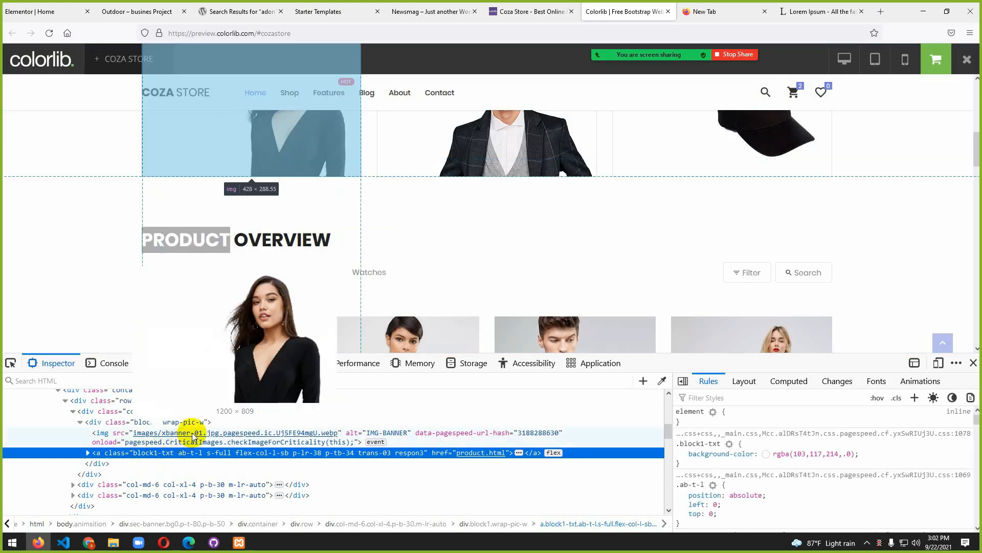
left_click(194, 435, "ctrl")
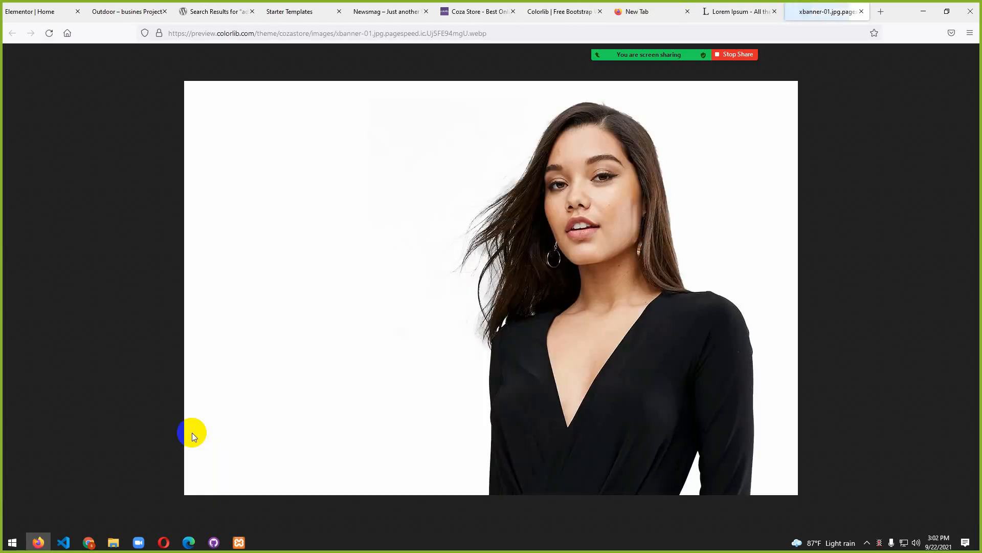
- Save the Women banner image as a WebP file under its default name in the Newsmag folder on the Desktop
right_click(539, 228)
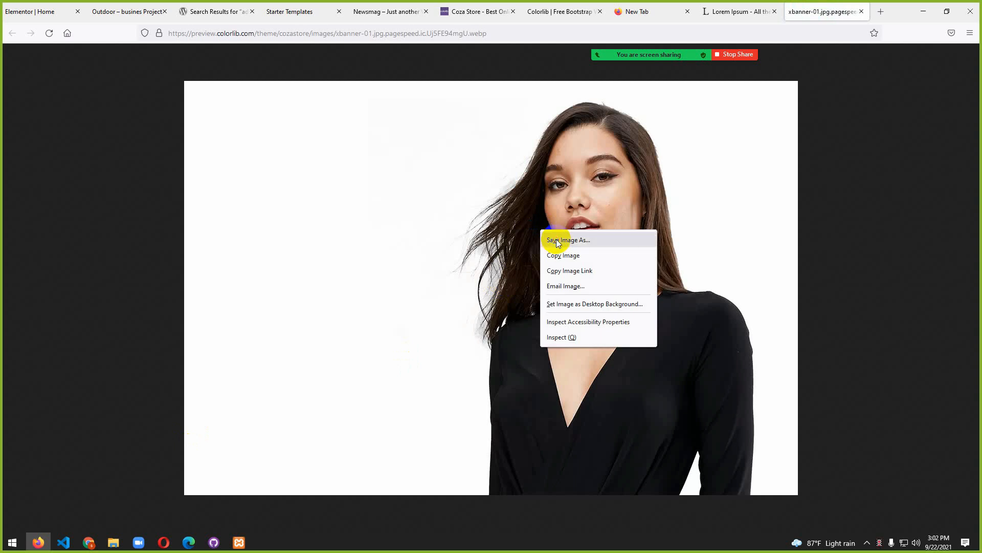
left_click(556, 238)
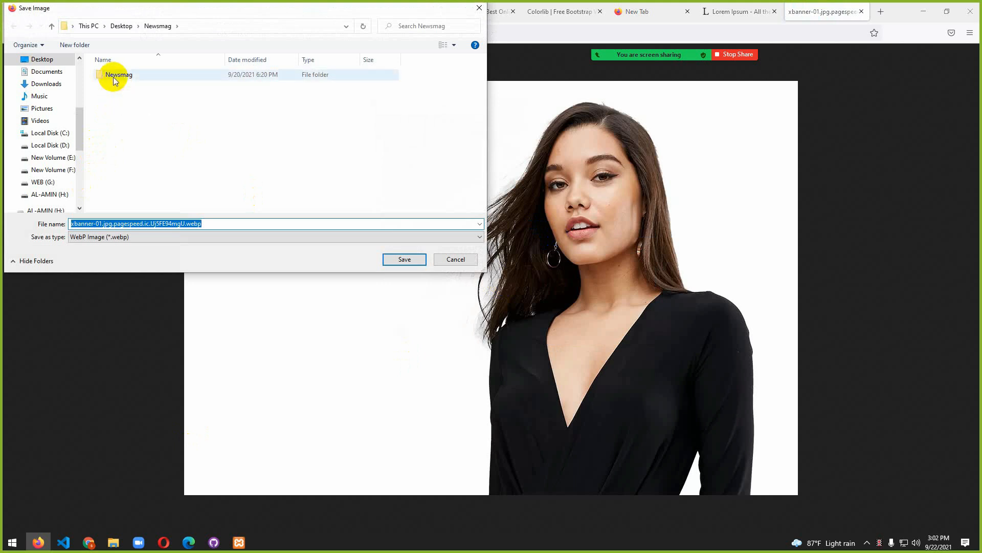
left_click(116, 109)
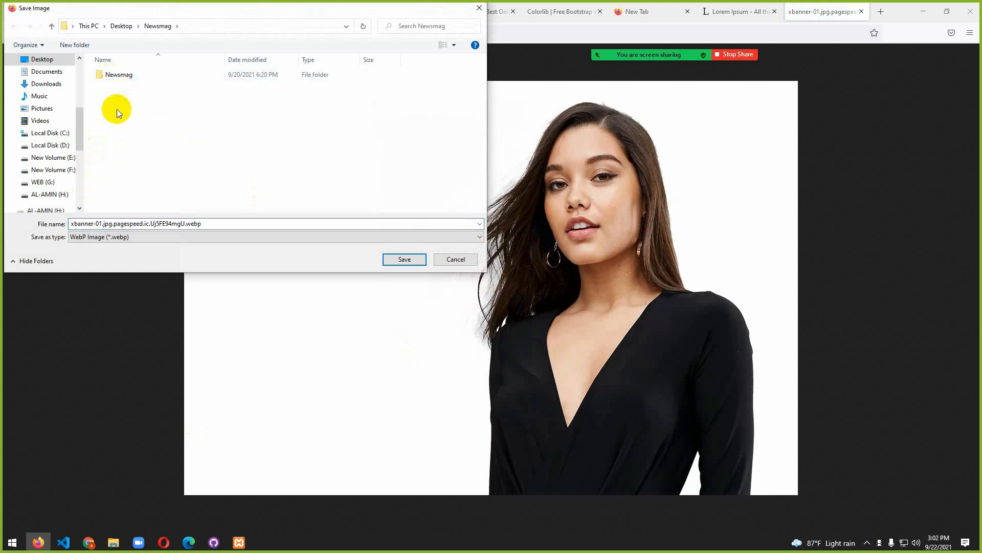
double_click(113, 78)
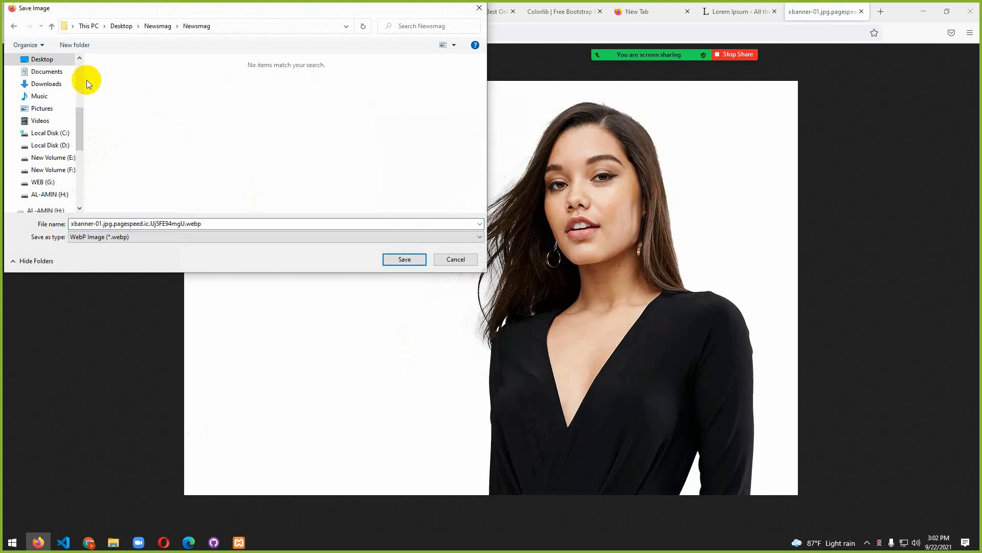
left_click(53, 25)
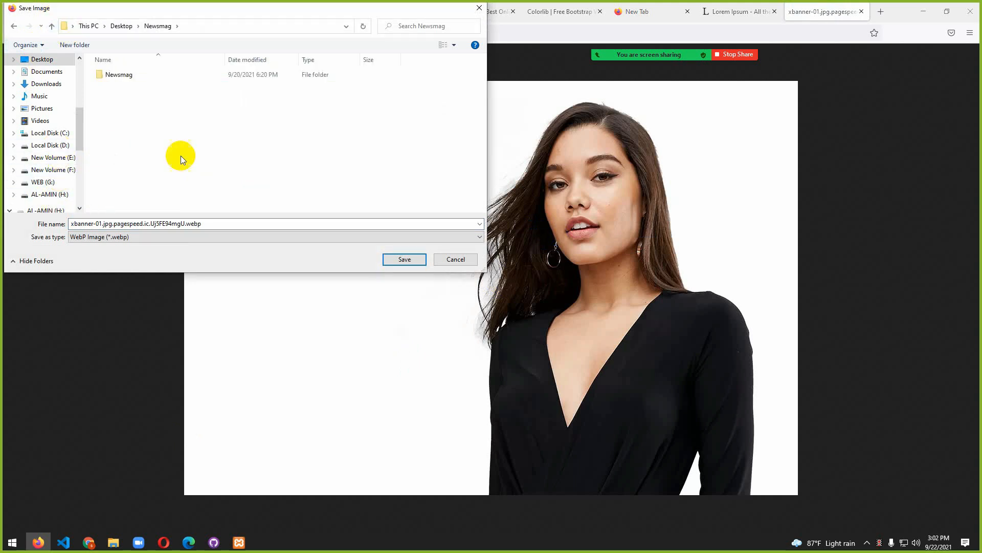
left_click(398, 259)
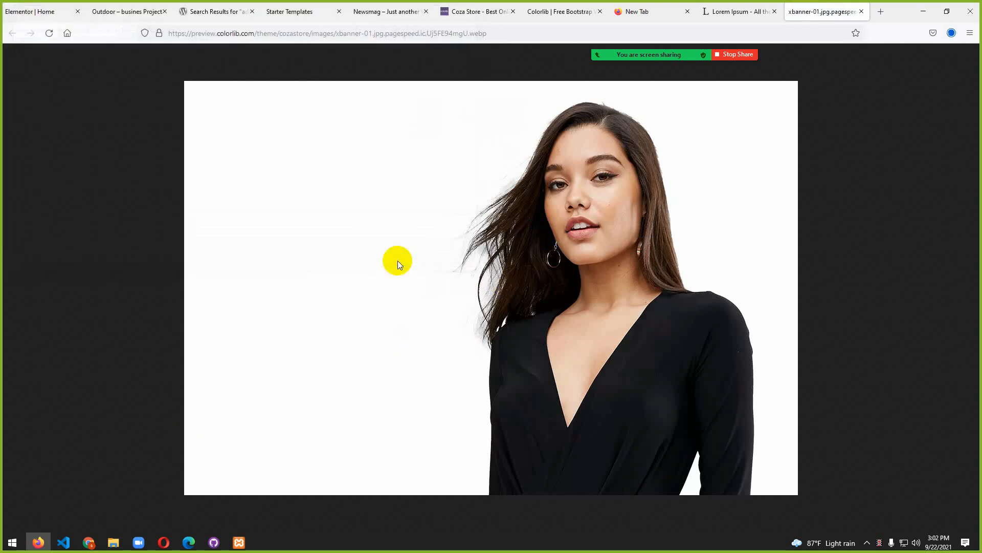
- Return to the Elementor editor and add an Image widget to the first column of the inner section below the NEW SEASON heading
left_click(29, 10)
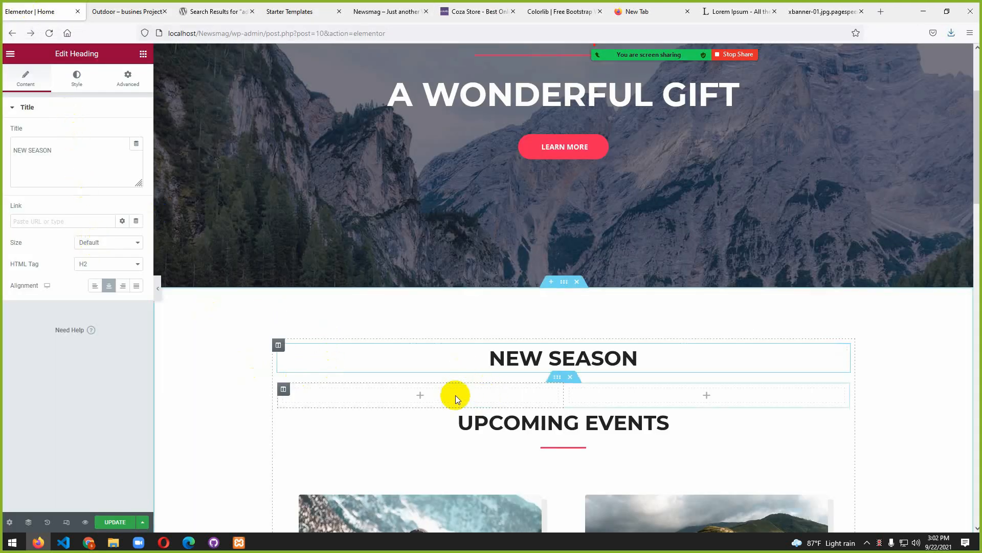
left_click(422, 399)
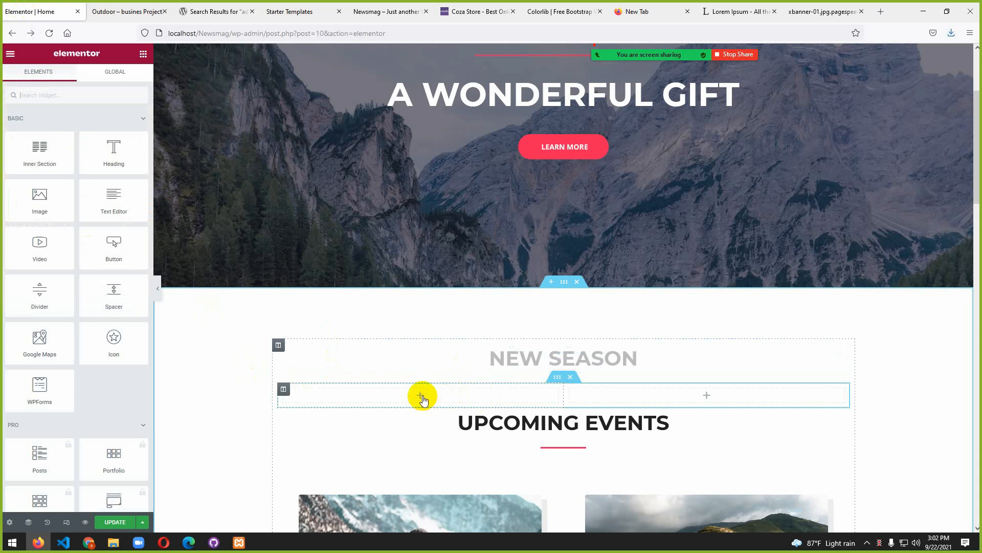
left_click_drag(43, 197, 437, 395)
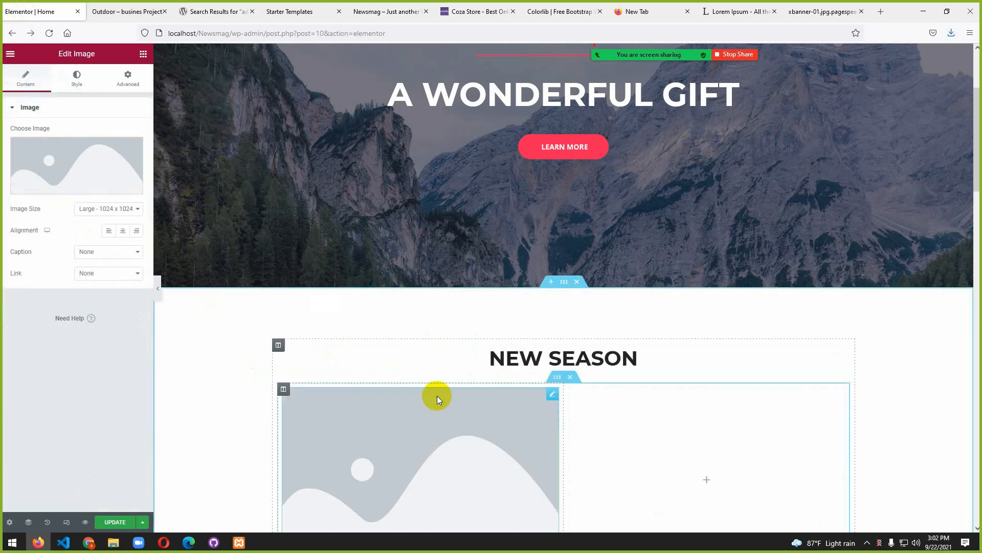
scroll(484, 354, "down", 3)
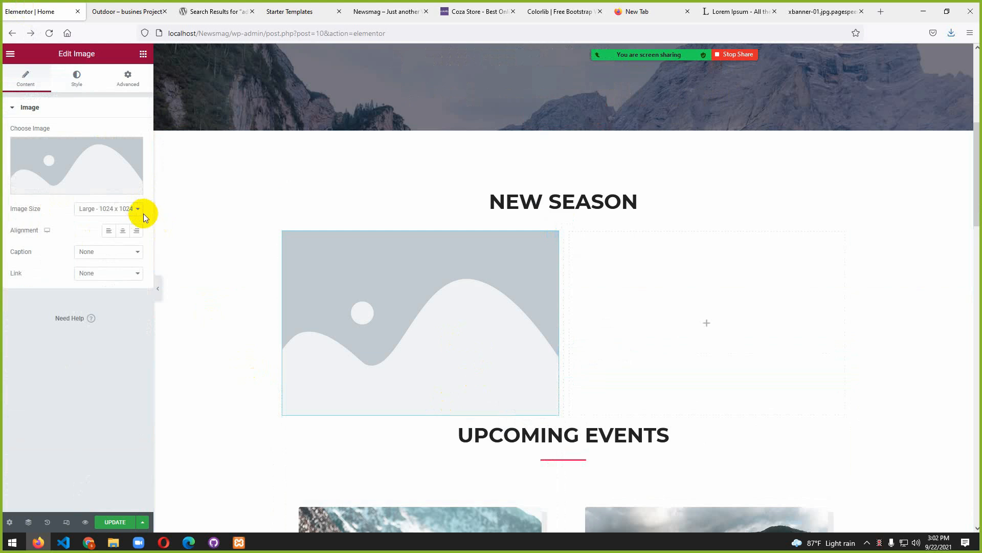
- Upload the saved xbanner-01 WebP image from the Newsmag folder on the Desktop as media for the new Image widget
mouse_move(54, 160)
left_click(58, 187)
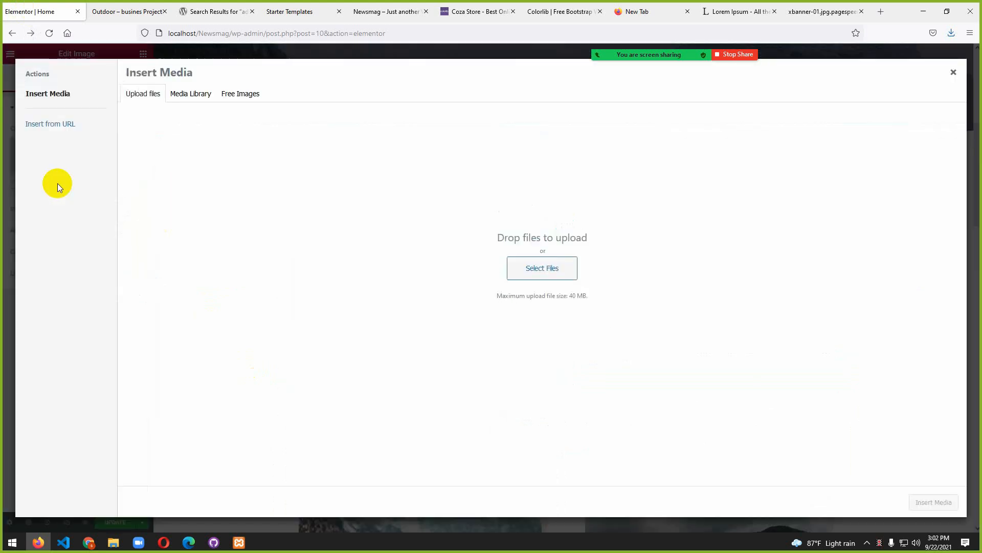
left_click(534, 268)
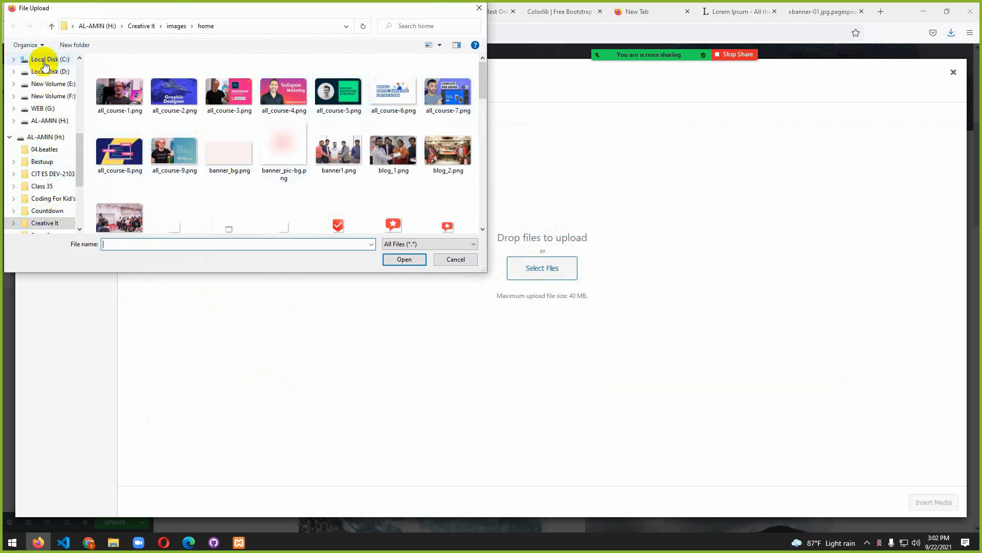
left_click(45, 61)
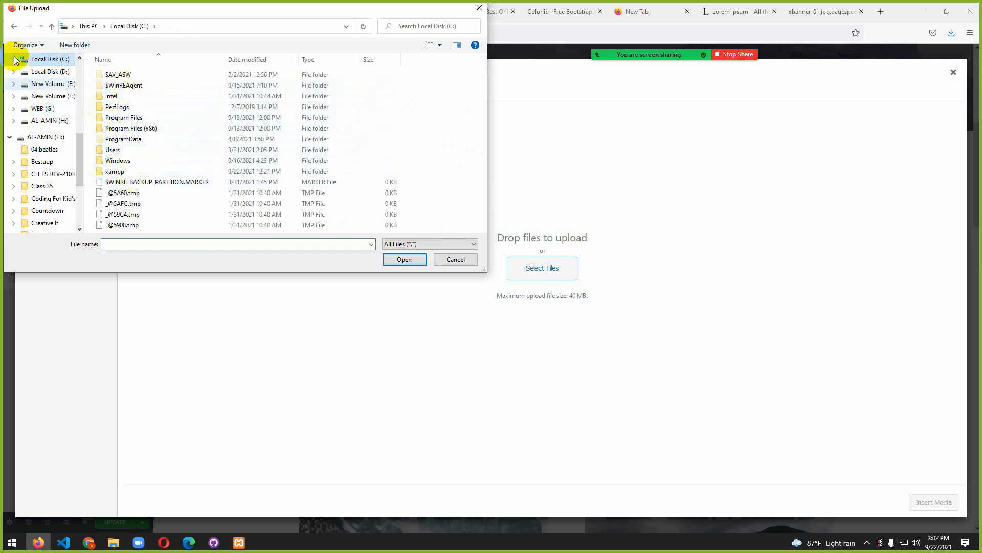
left_click(13, 33)
scroll(41, 138, "up", 3)
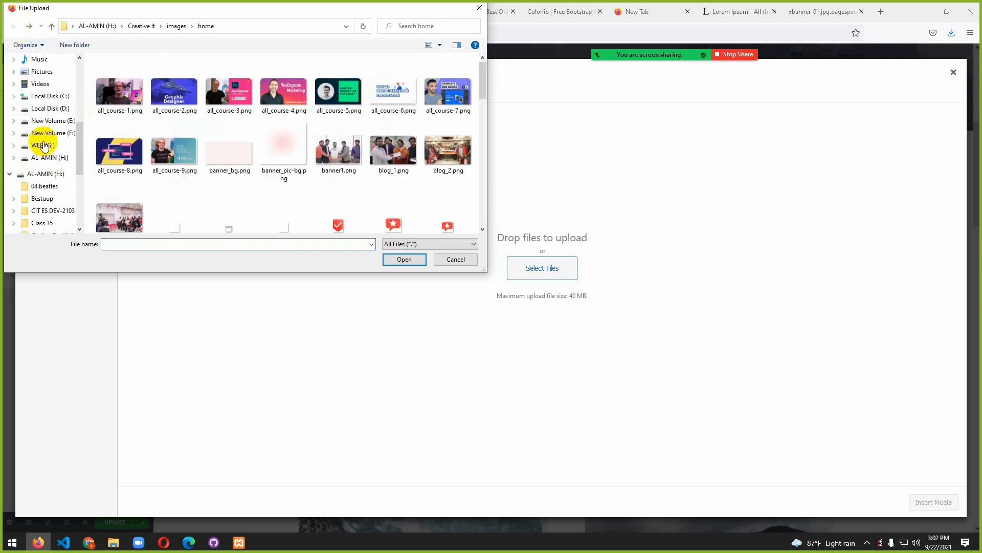
left_click(49, 88)
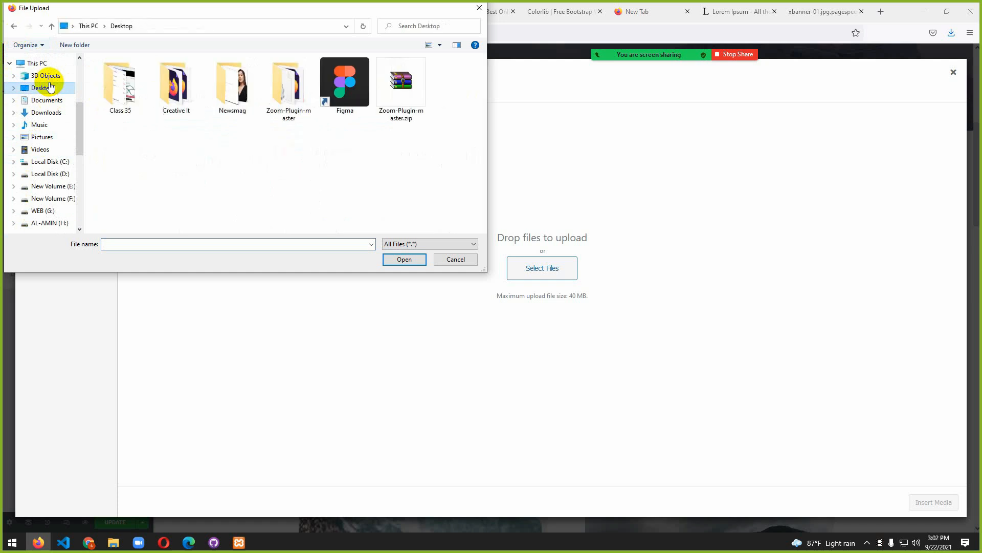
left_click(235, 101)
double_click(235, 101)
left_click(286, 115)
left_click(404, 260)
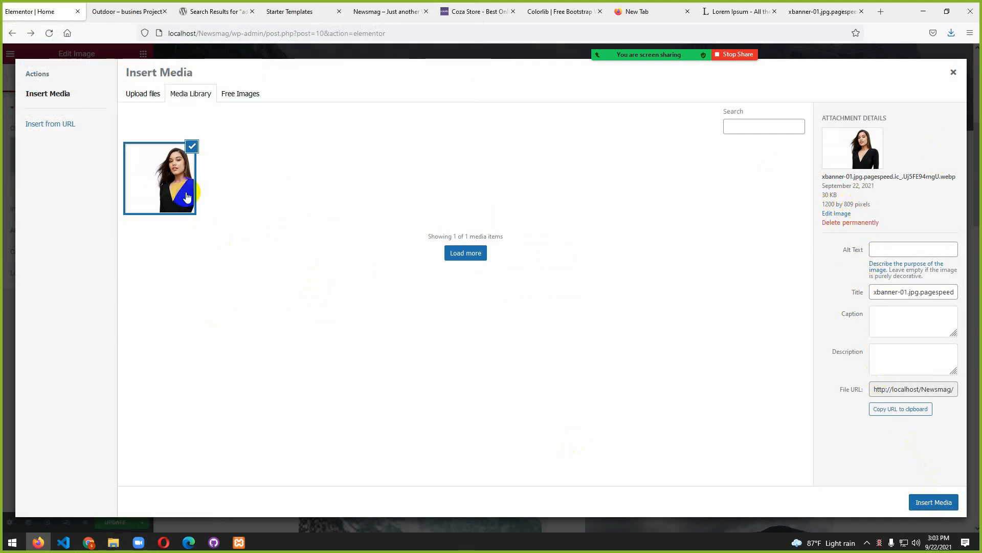
- Select the uploaded xbanner-01 image in the media library and insert it into the Image widget
left_click(187, 195)
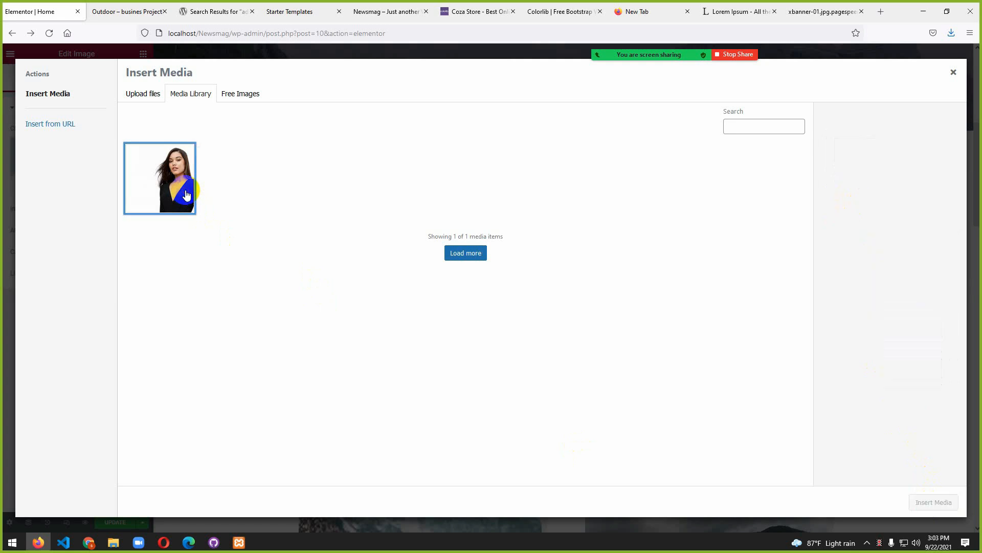
left_click(142, 193)
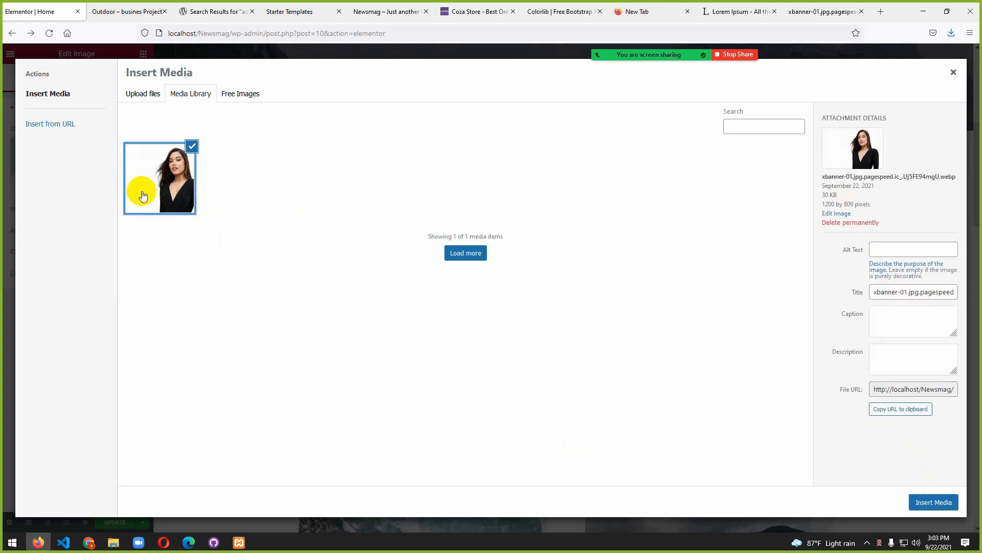
left_click(943, 504)
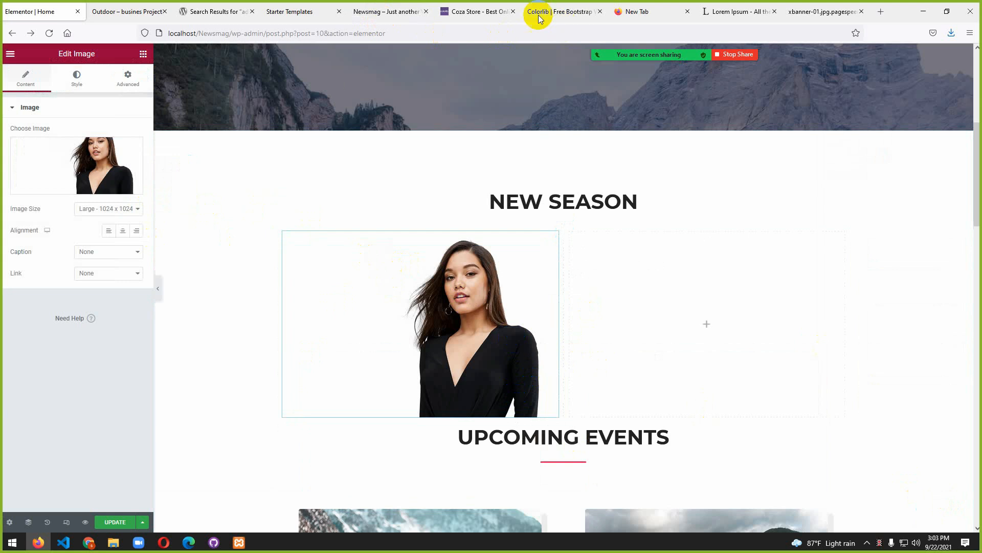
- Inspect the Men banner on the Coza Store preview and open its source image xbanner-02 in a new tab
left_click(463, 13)
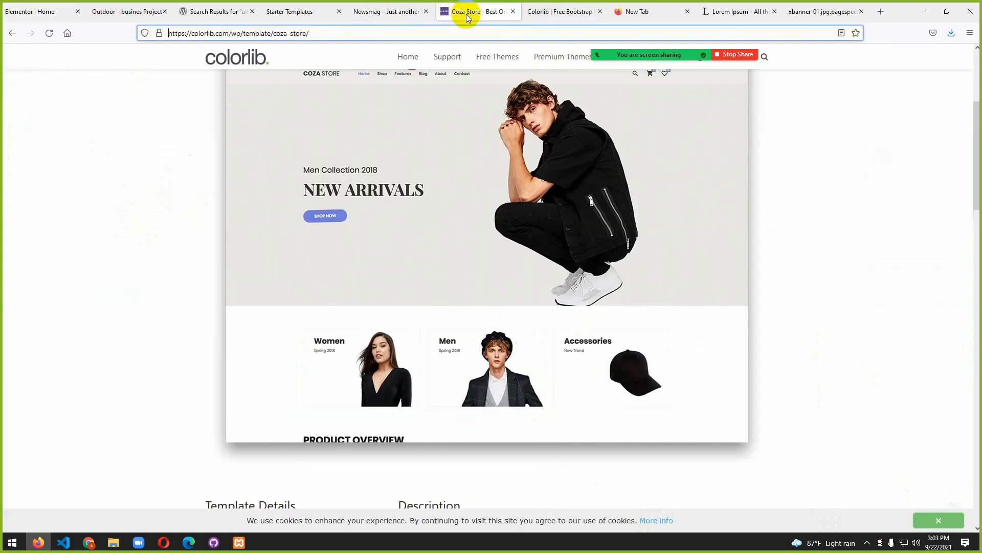
left_click(578, 11)
scroll(527, 267, "up", 3)
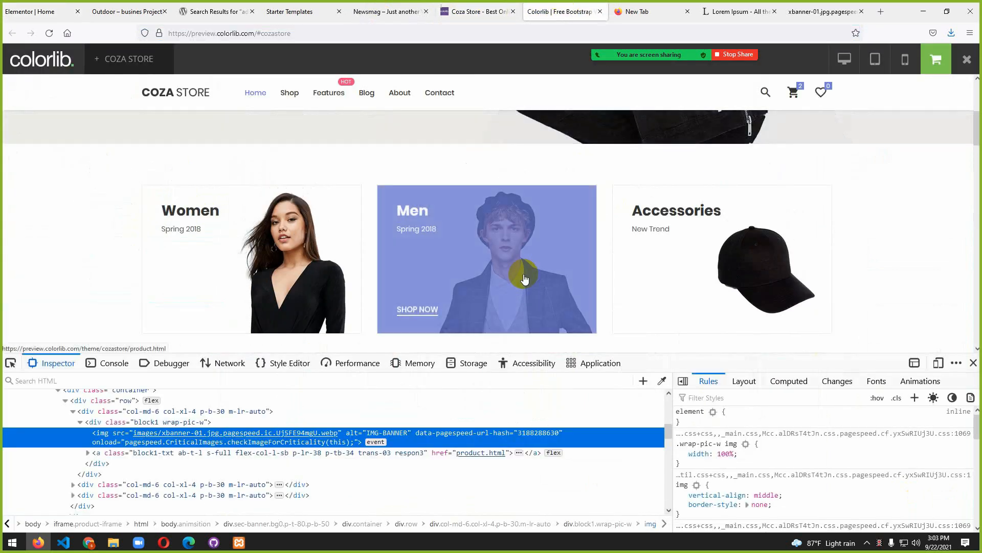
right_click(524, 279)
left_click(542, 499)
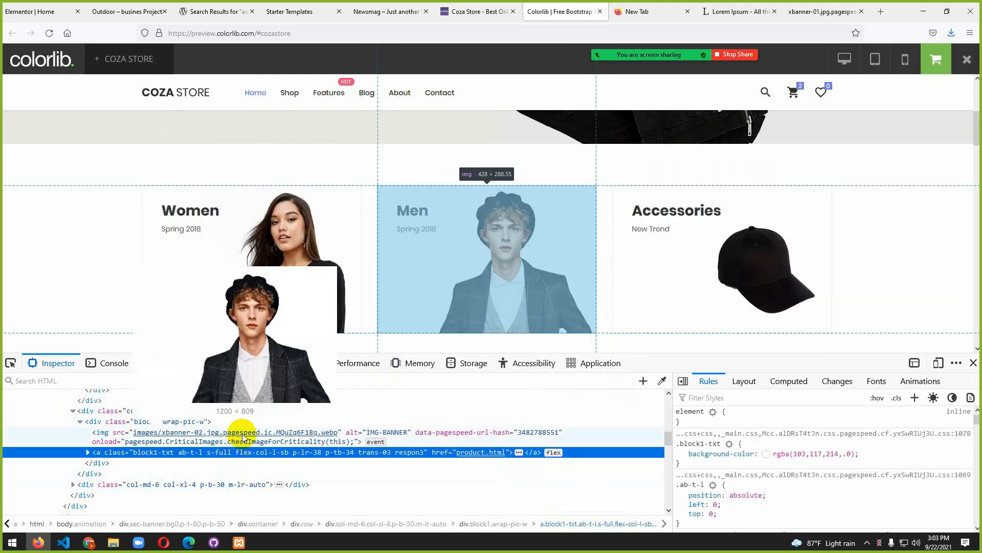
left_click(243, 438)
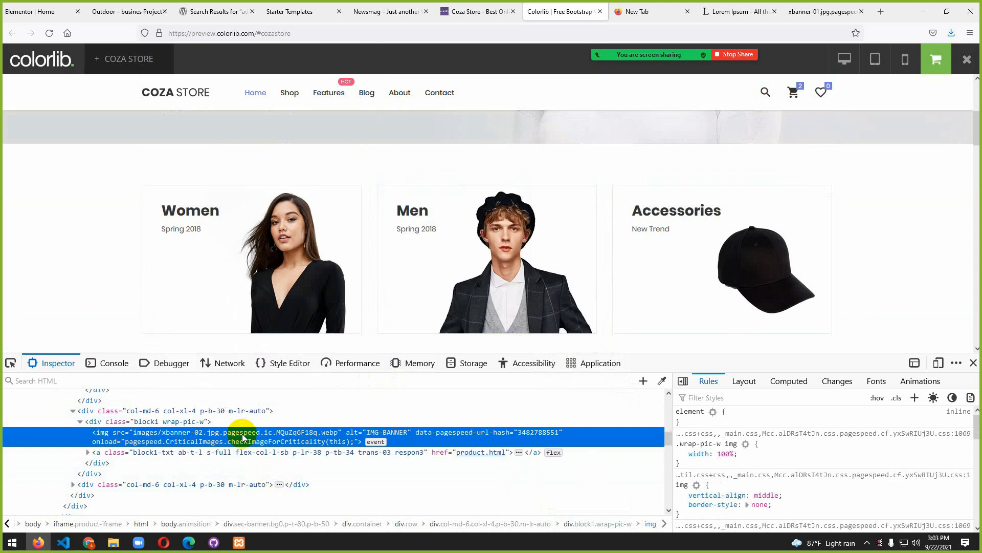
left_click(243, 434, "ctrl")
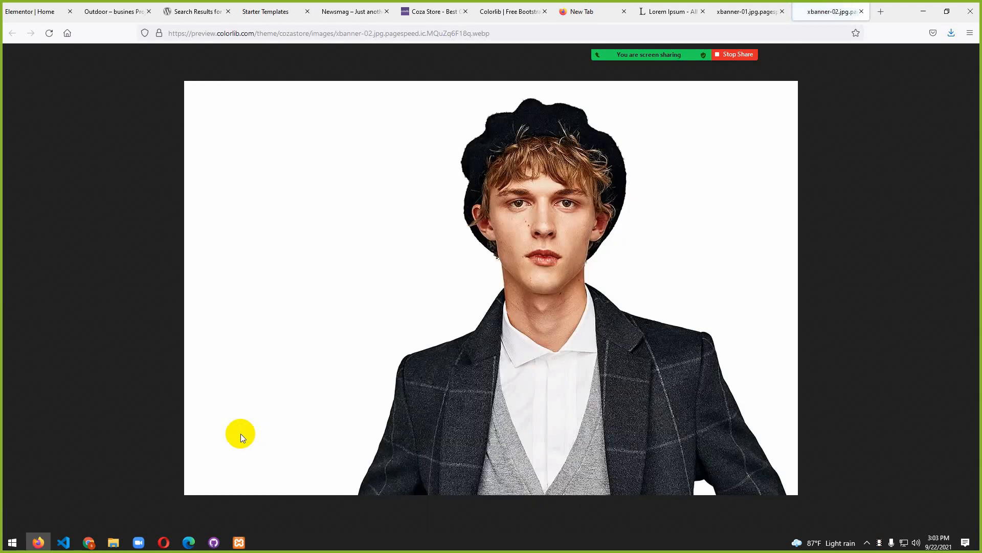
- Save the Men banner image as xbanner-02.webp in the Newsmag folder on the Desktop
right_click(599, 256)
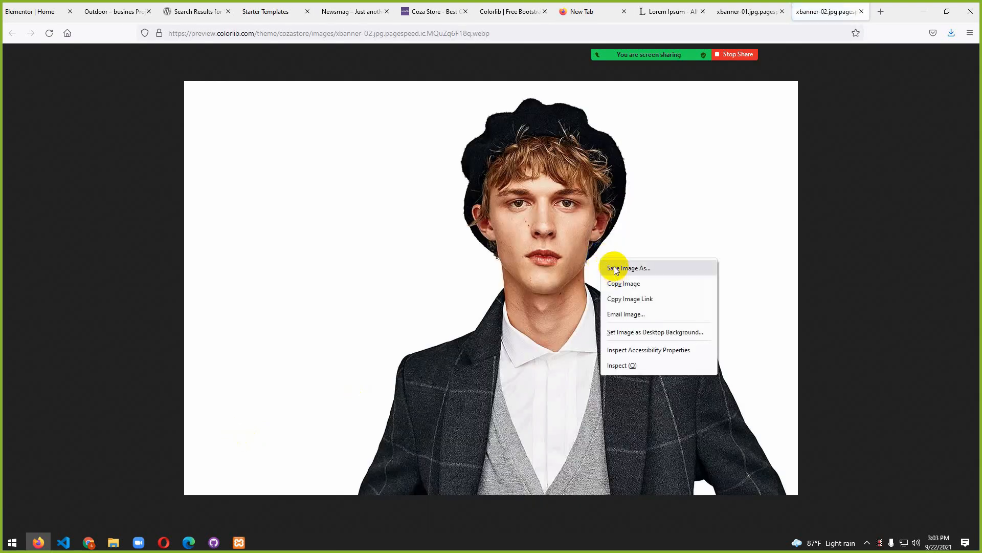
left_click(633, 273)
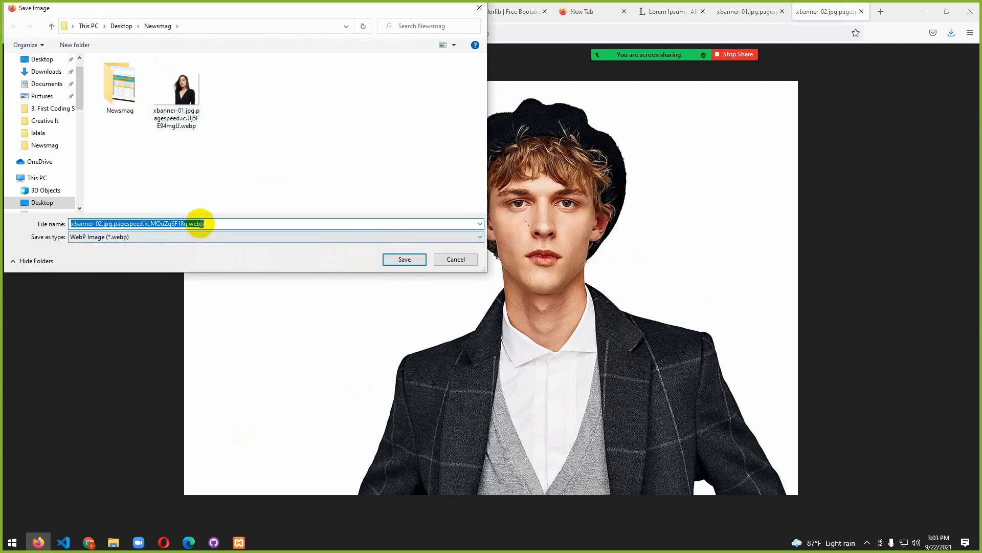
left_click(187, 223)
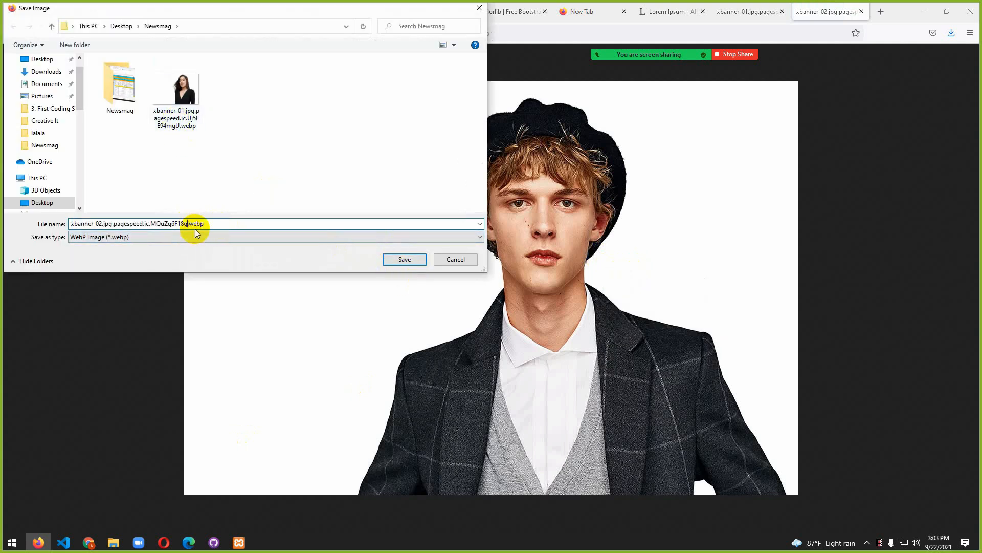
key("BackSpace")
key("BackSpace")
key("BackSpace")
key("BackSpace")
key("BackSpace")
key("BackSpace")
key("BackSpace")
key("BackSpace")
key("BackSpace")
key("BackSpace")
key("BackSpace")
key("BackSpace")
key("BackSpace")
key("BackSpace")
key("BackSpace")
key("BackSpace")
key("BackSpace")
key("BackSpace")
key("BackSpace")
key("BackSpace")
key("BackSpace")
key("BackSpace")
key("BackSpace")
key("BackSpace")
key("BackSpace")
key("BackSpace")
left_click(420, 260)
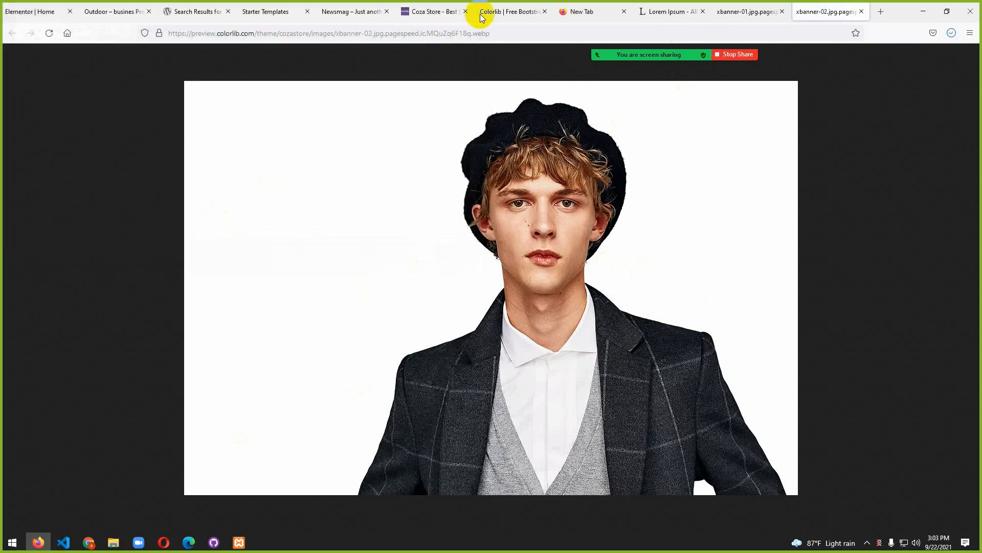
- Inspect the Accessories banner on the Coza Store preview and open its source image xbanner-03 in a new tab
left_click(436, 12)
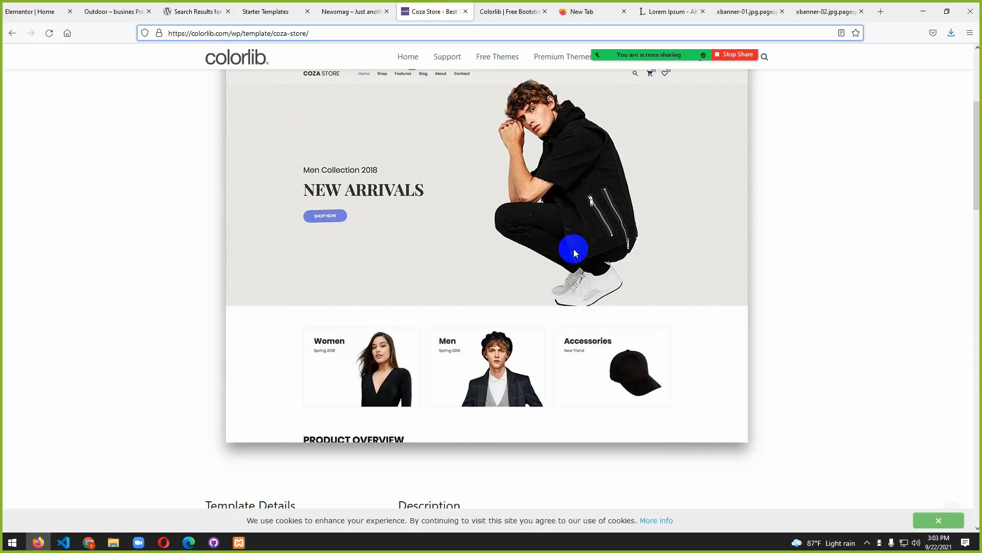
left_click(541, 4)
scroll(694, 241, "down", 3)
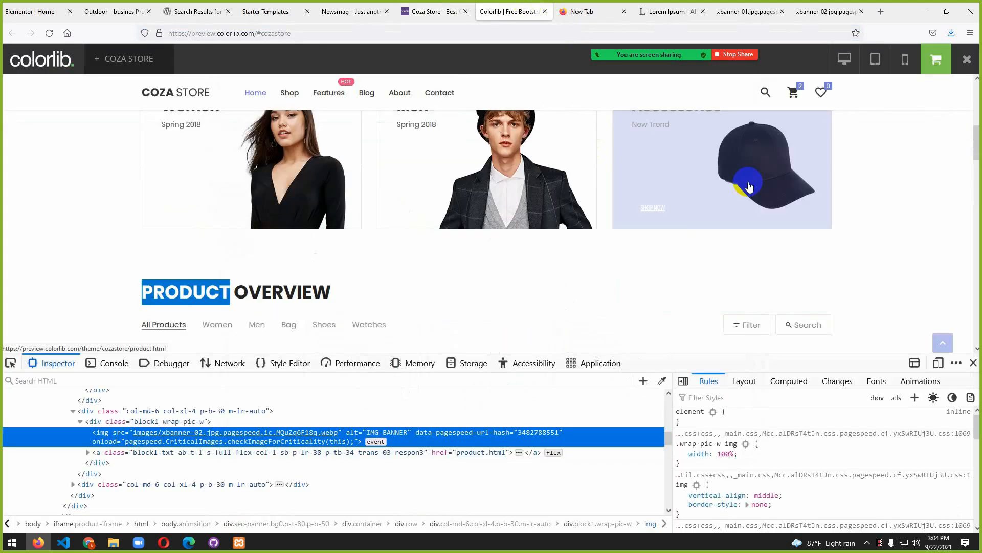
right_click(741, 166)
left_click(766, 396)
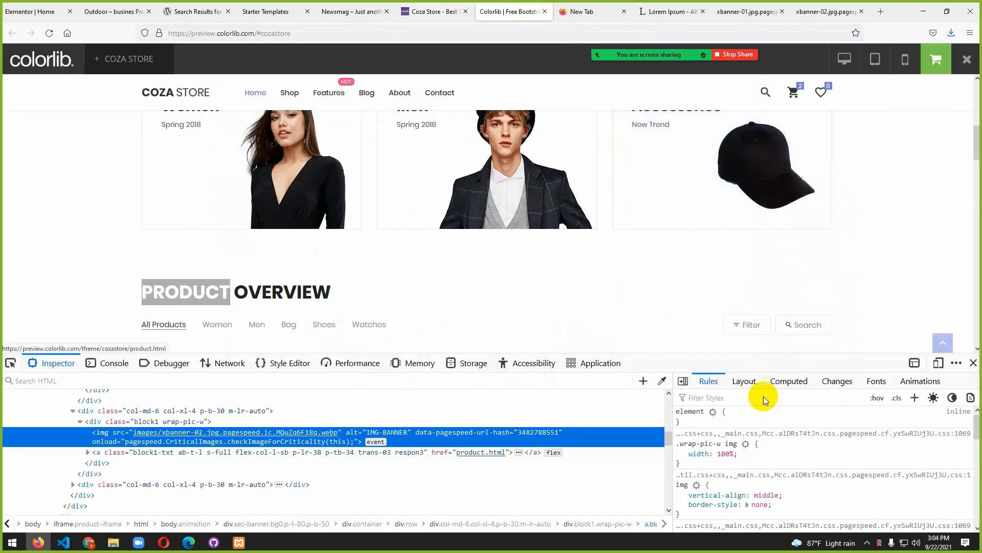
mouse_move(652, 52)
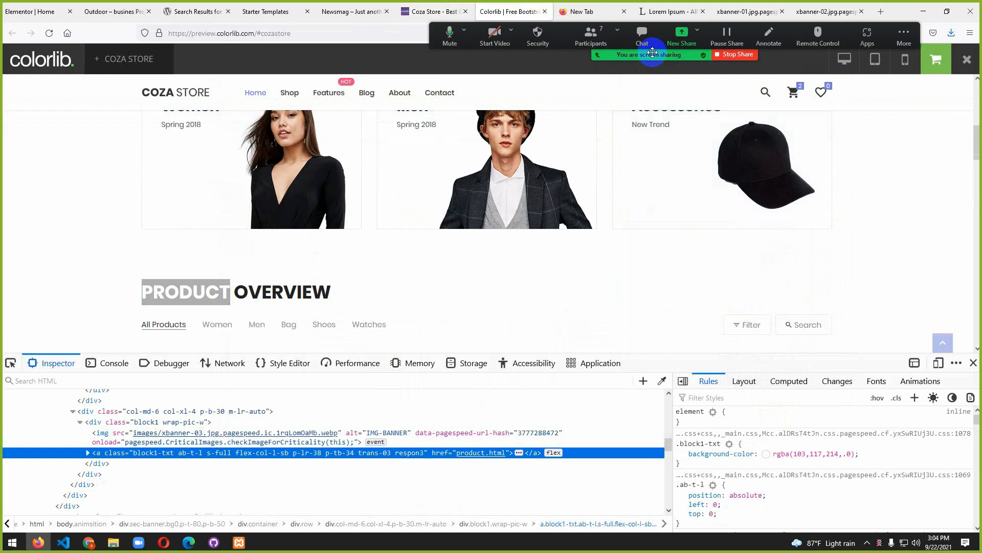
left_click(216, 435, "ctrl")
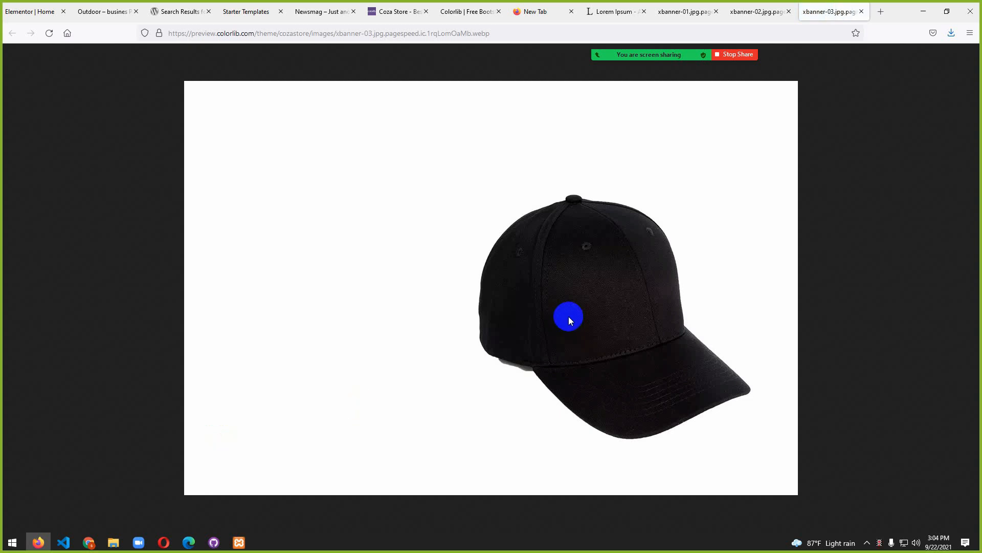
- Save the Accessories banner image as xbanner-03.webp in the Newsmag folder on the Desktop
right_click(578, 266)
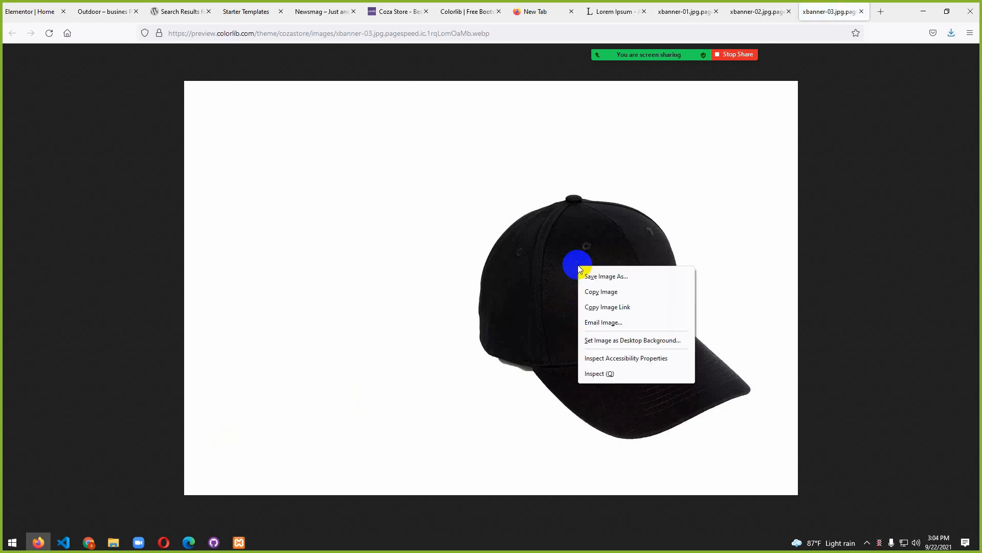
left_click(596, 277)
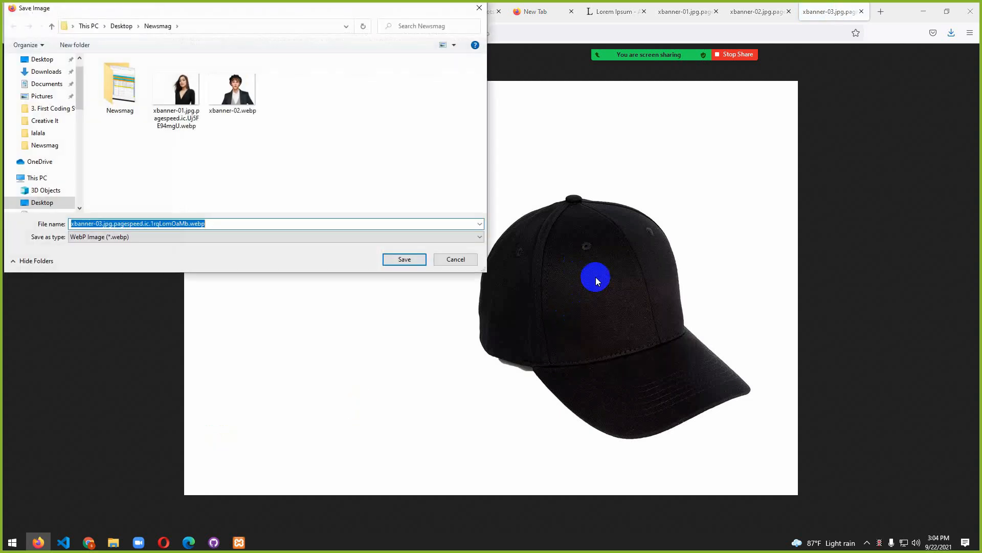
left_click(147, 224)
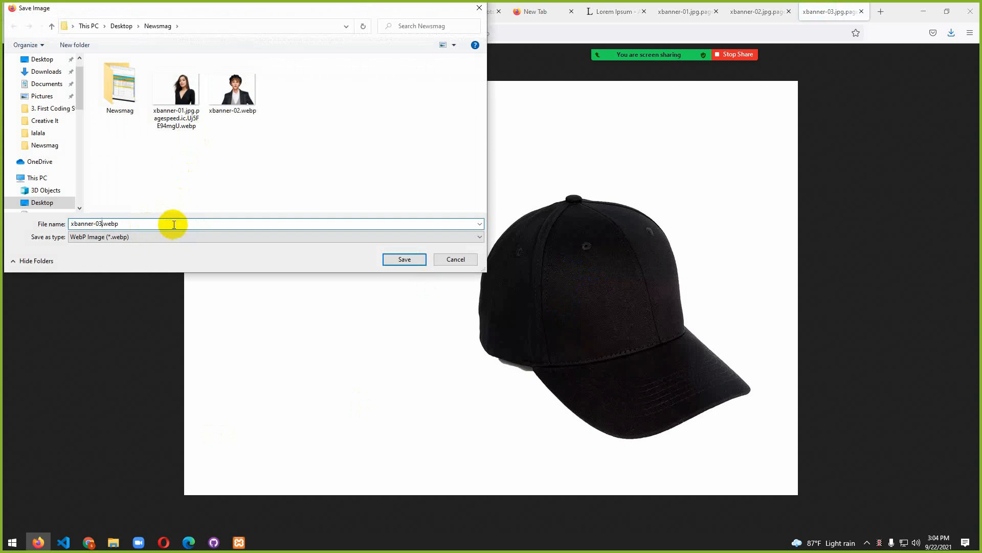
left_click(405, 259)
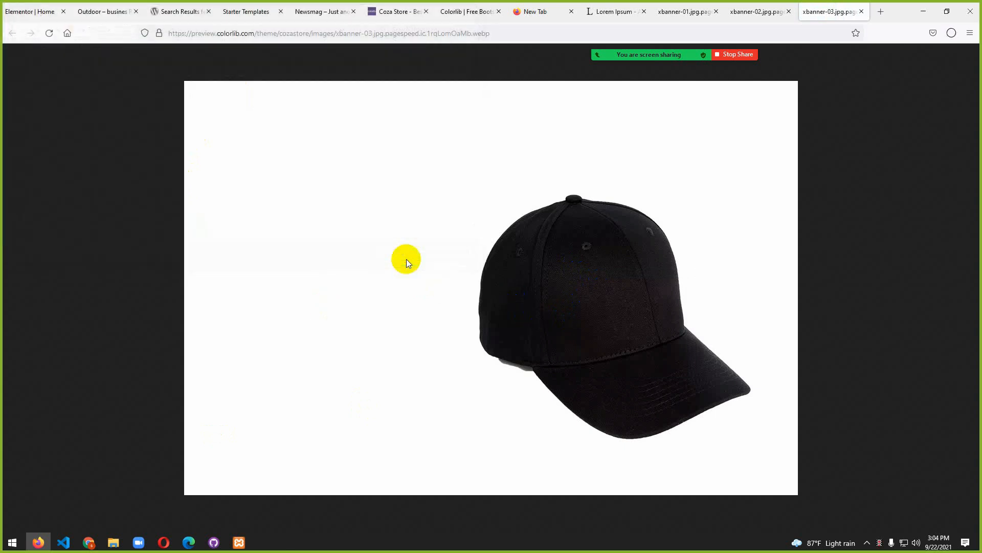
- Close the three browser tabs that show the xbanner source images
left_click(862, 12)
left_click(862, 11)
left_click(861, 12)
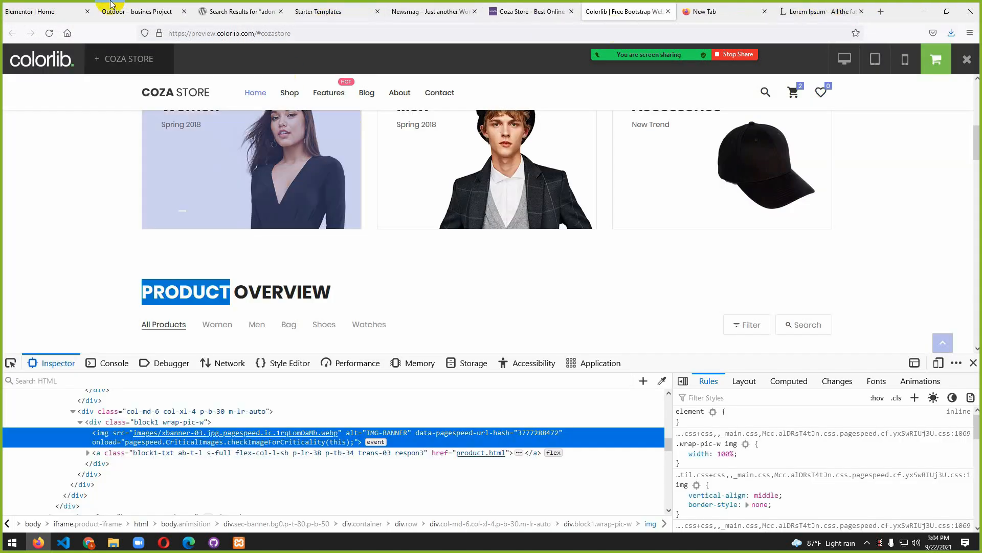
- Compare the NEW SEASON section in Elementor with the Women, Men and Accessories banners on the Coza Store preview
left_click(35, 11)
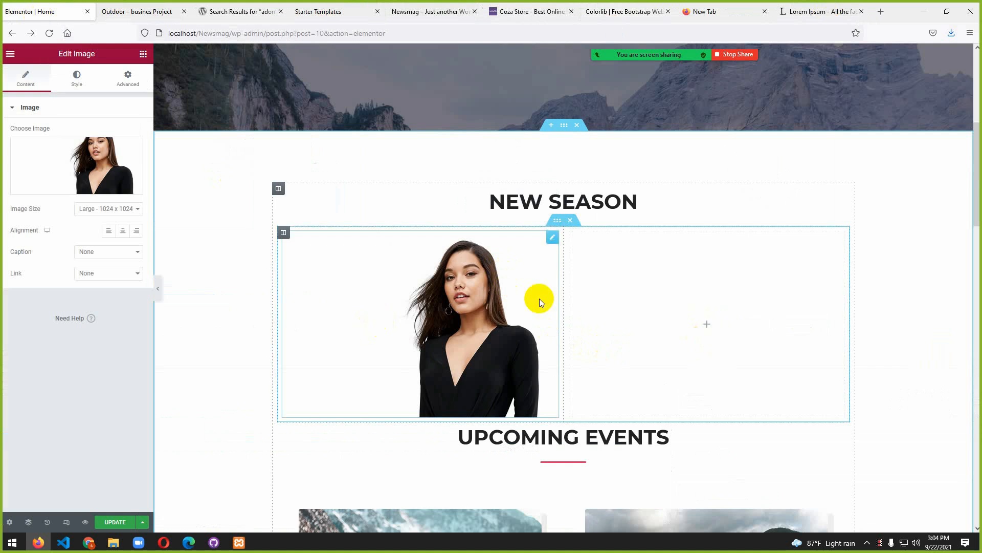
left_click(620, 10)
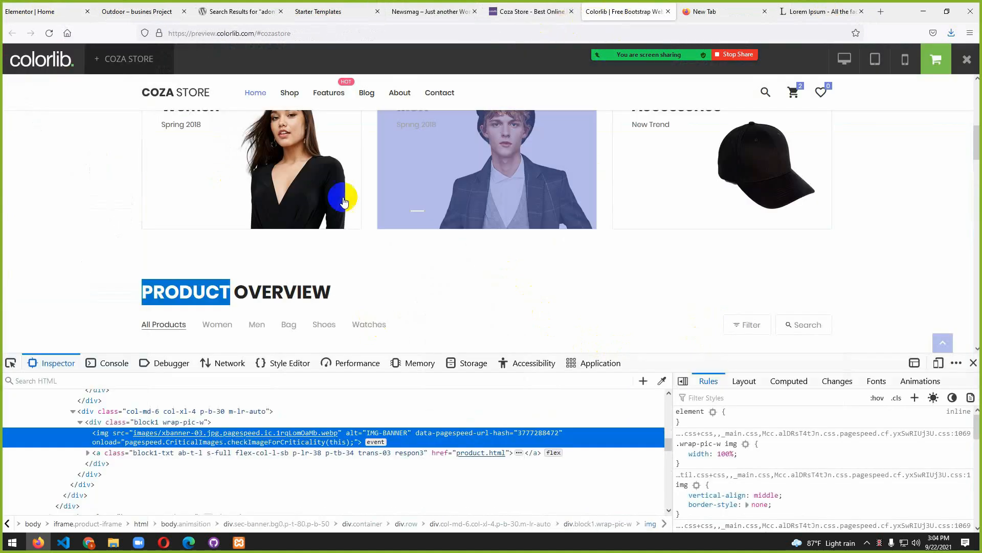
scroll(319, 221, "up", 2)
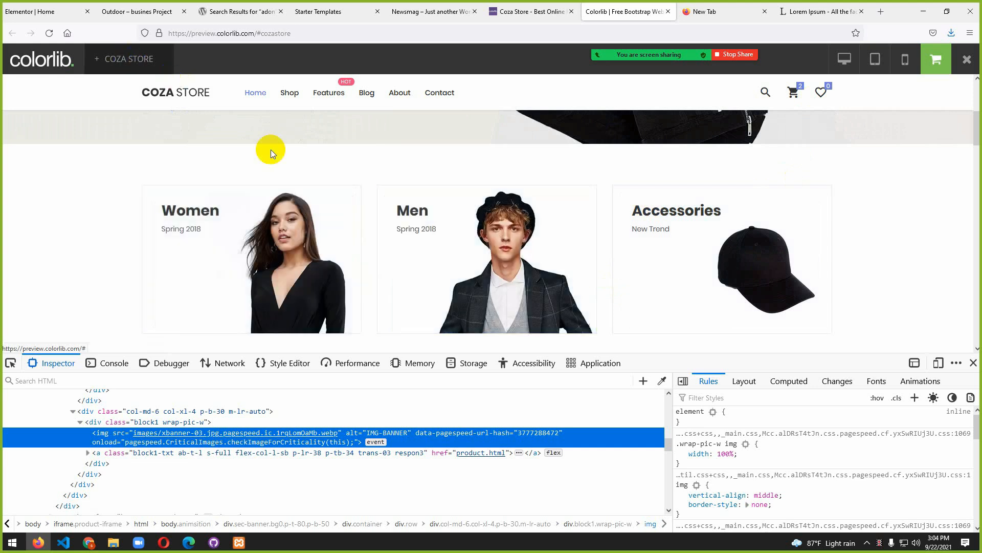
- Return to the Elementor editor and add an Image widget to the empty column beside the woman's image under NEW SEASON
left_click(45, 6)
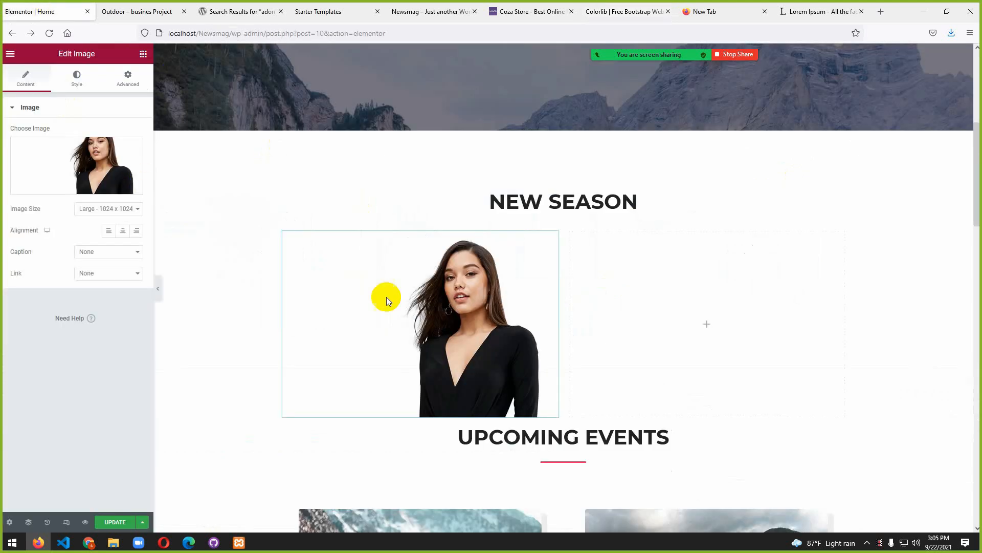
left_click(707, 324)
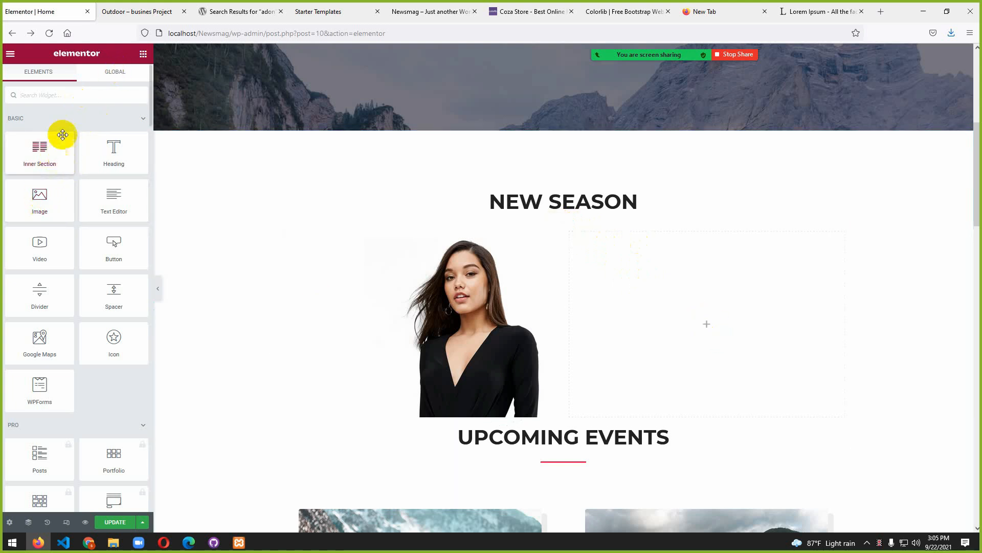
left_click_drag(40, 193, 707, 293)
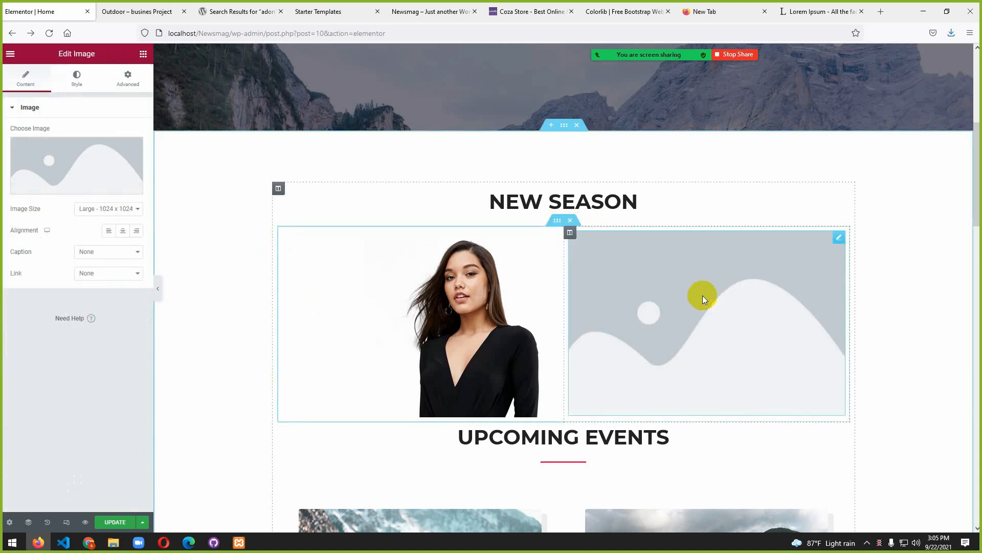
- Upload xbanner-02.webp from the Newsmag folder and insert it as the new Image widget's picture
mouse_move(51, 162)
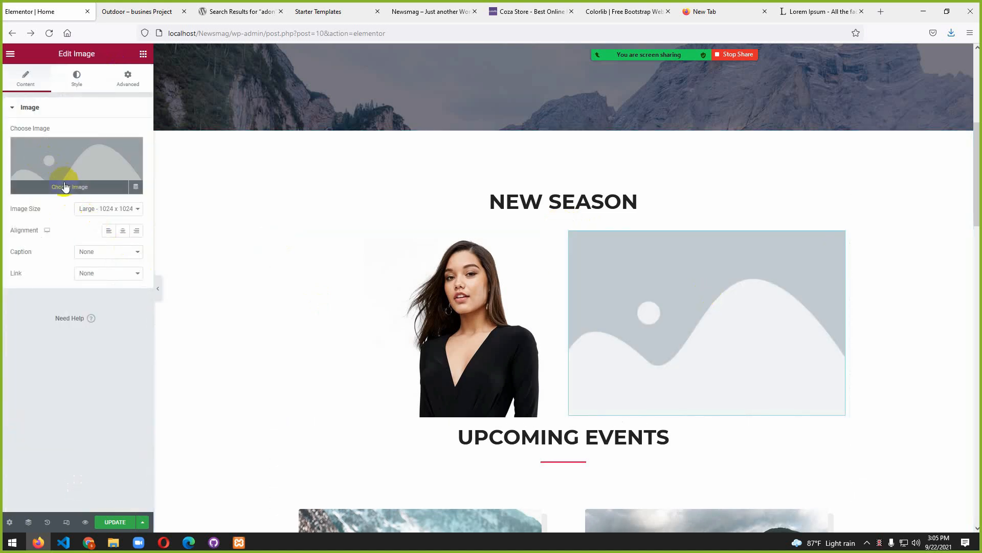
left_click(63, 186)
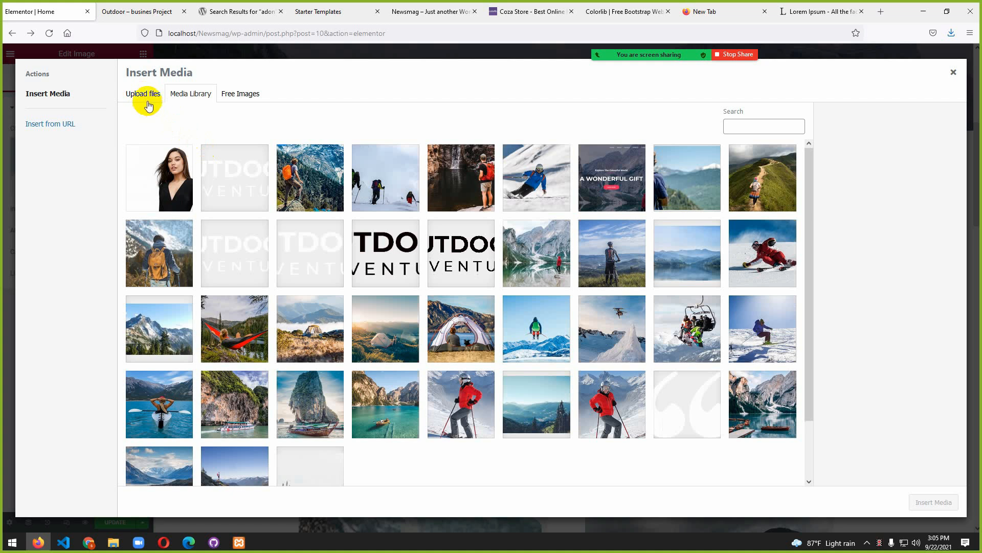
left_click(145, 96)
left_click(559, 270)
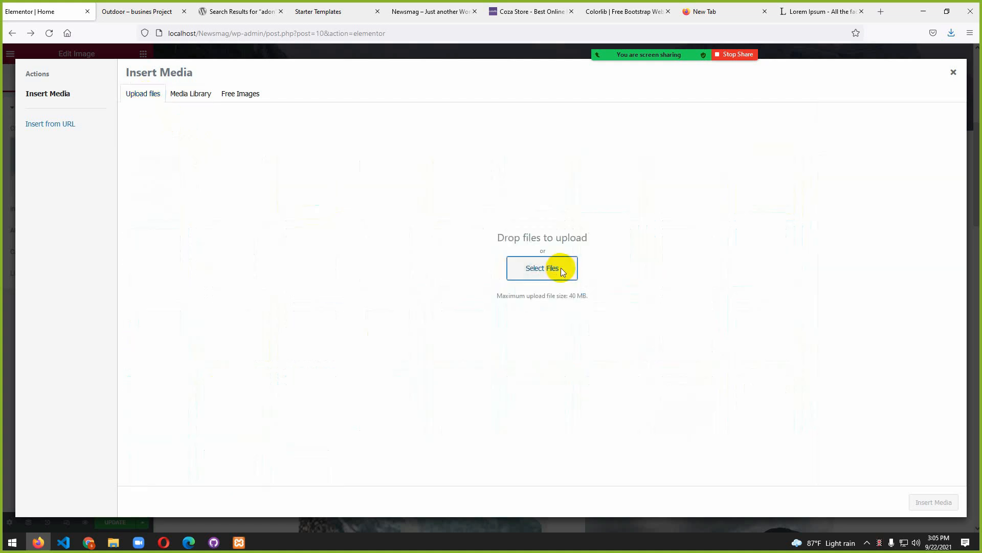
left_click(347, 97)
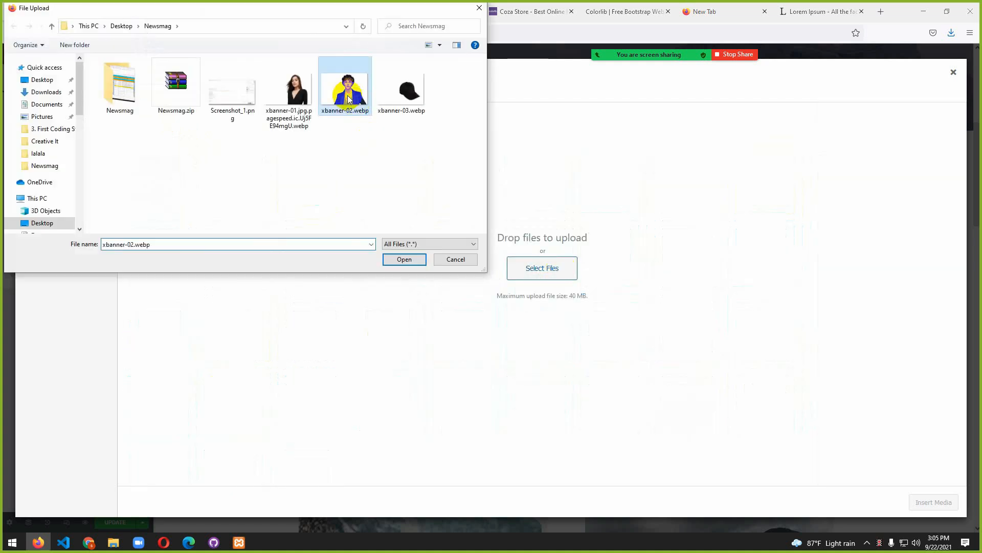
left_click(404, 259)
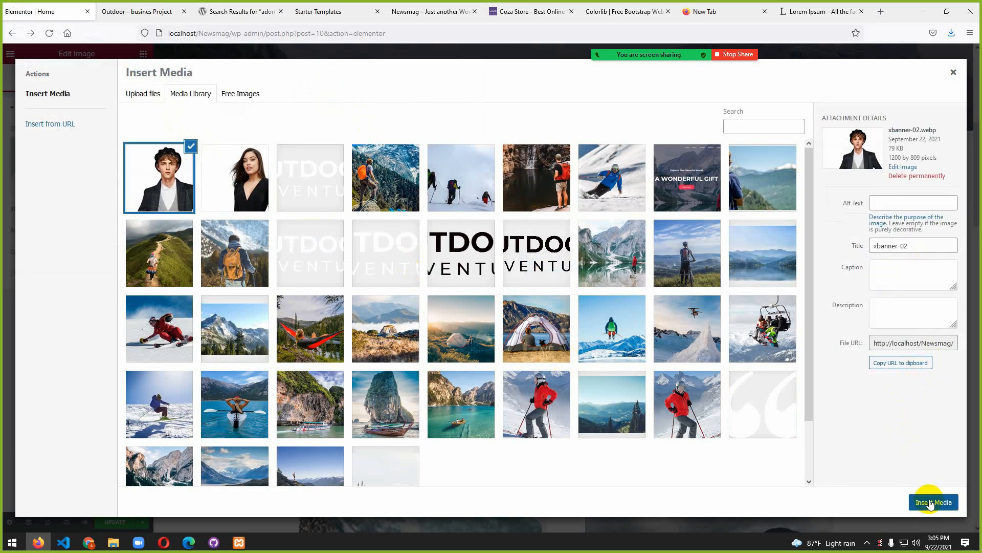
left_click(931, 501)
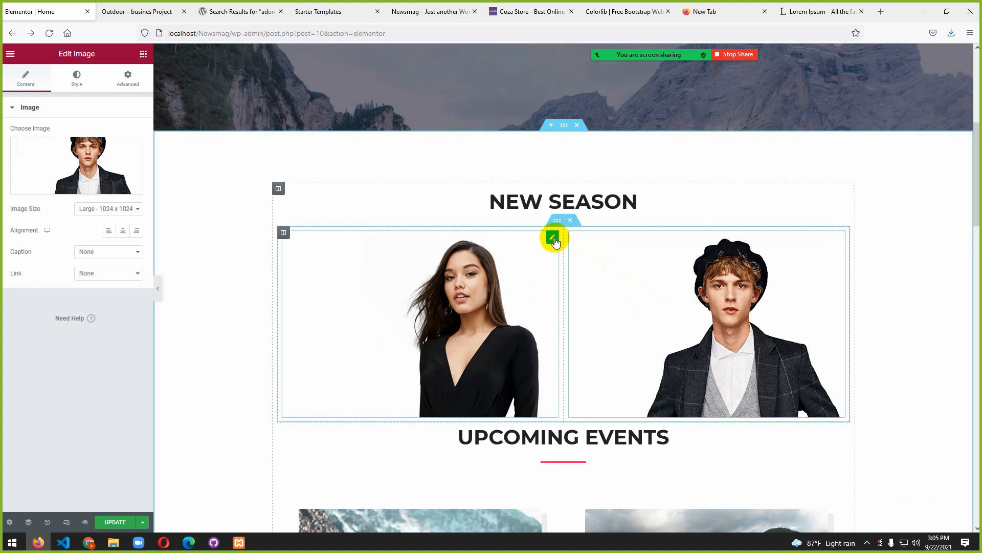
- Duplicate the woman's image in the first column of the NEW SEASON inner section
right_click(556, 241)
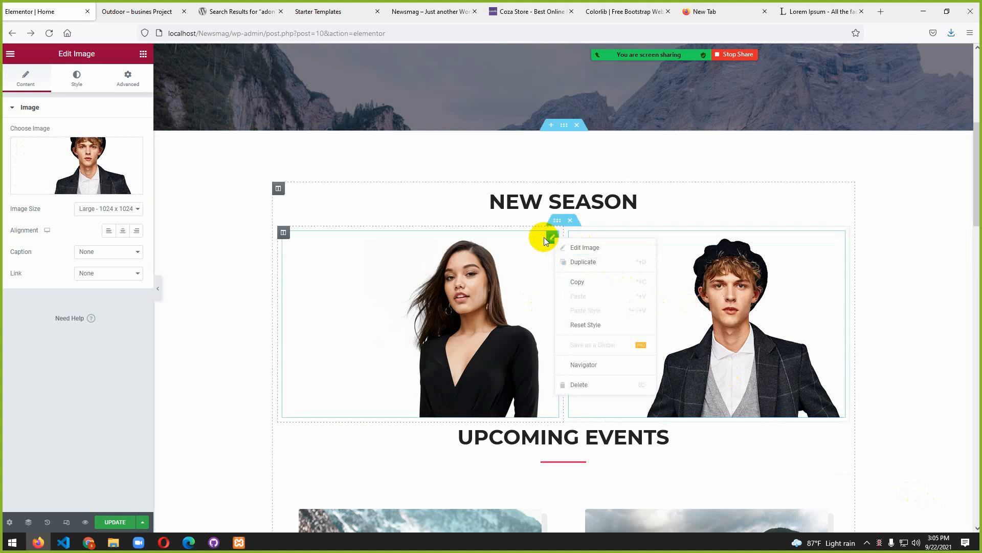
right_click(545, 237)
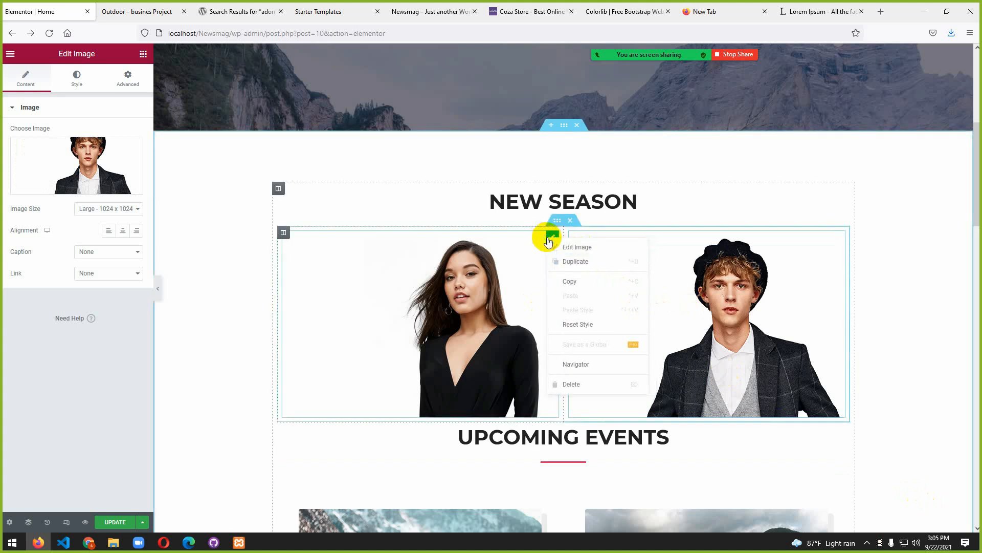
left_click(560, 262)
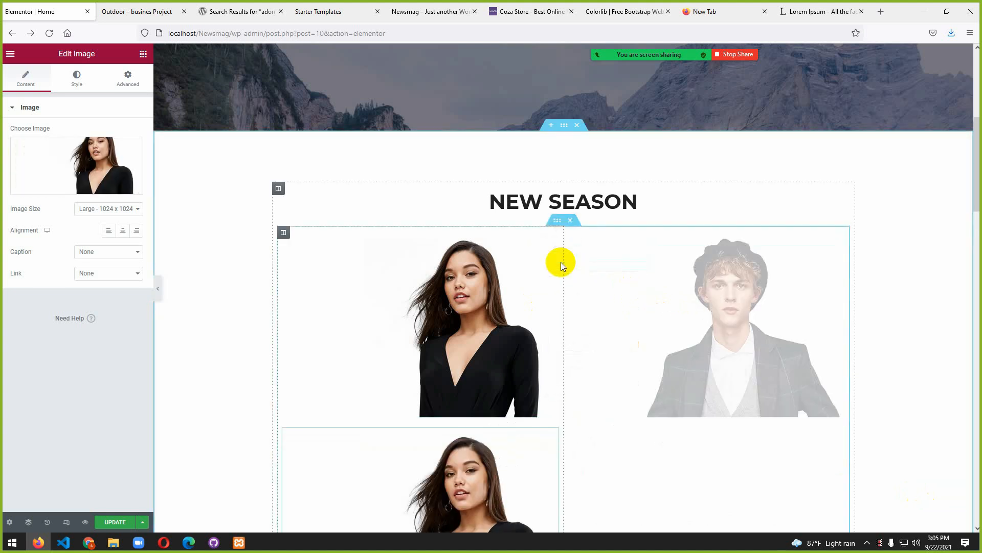
scroll(718, 322, "down", 2)
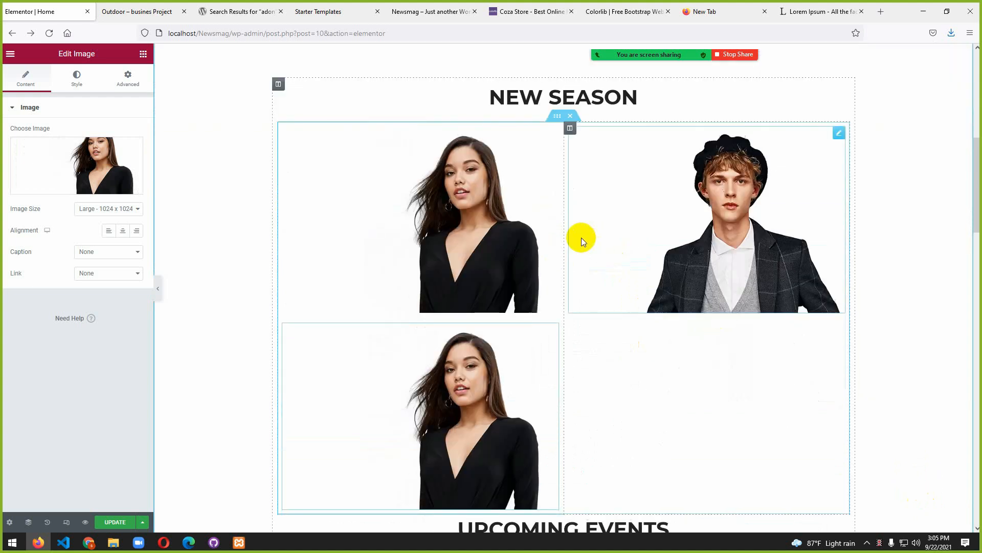
left_click(477, 276)
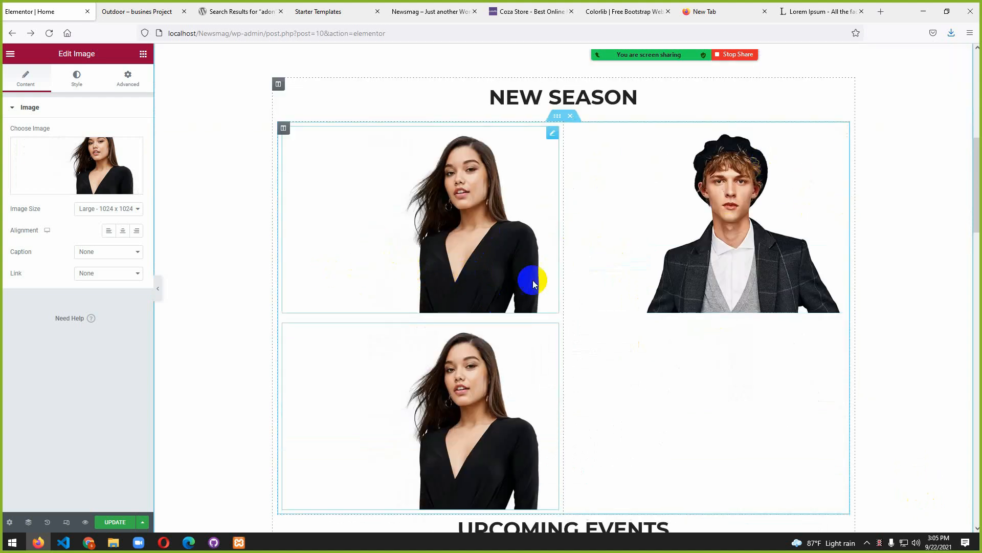
- Open the advanced settings of the inner section that holds the banner images
left_click(558, 118)
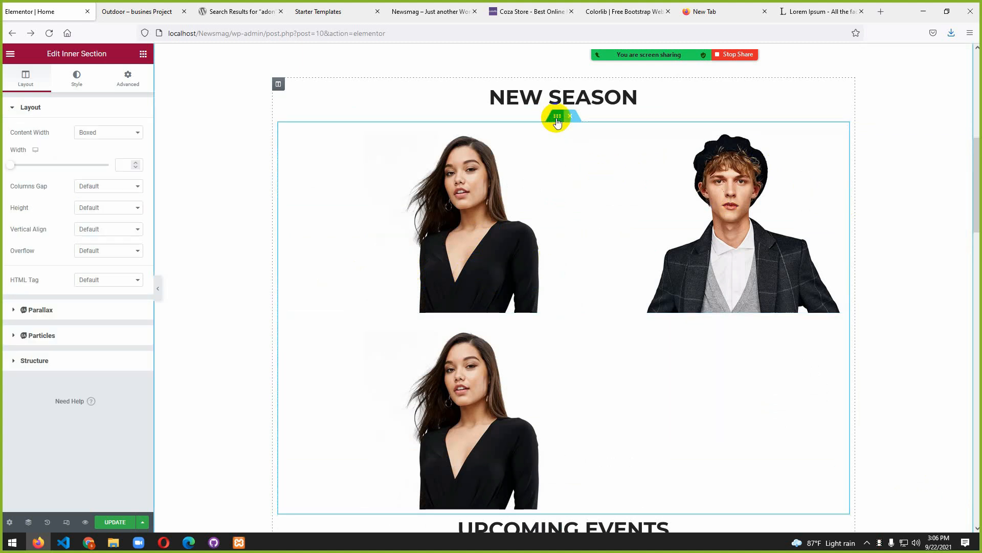
left_click(129, 78)
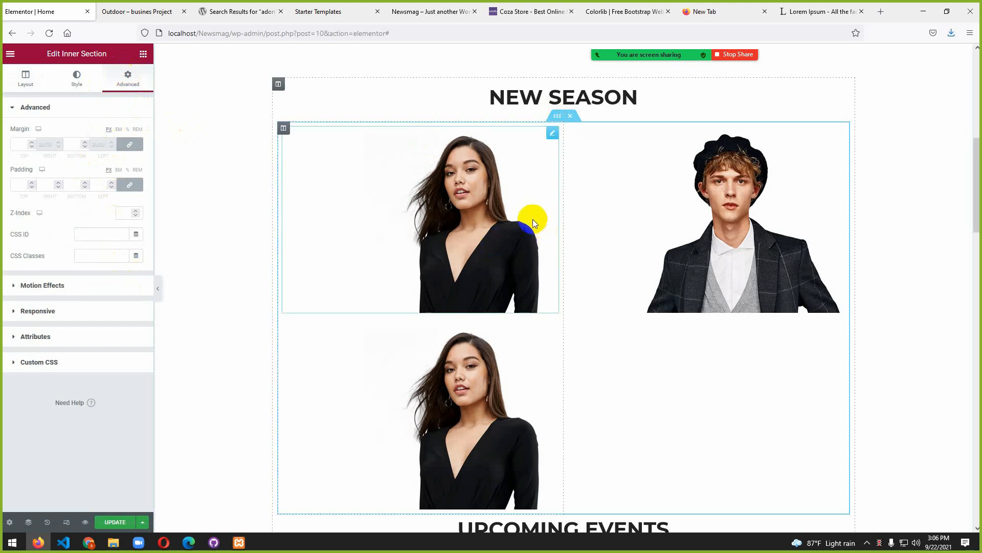
scroll(631, 209, "up", 2)
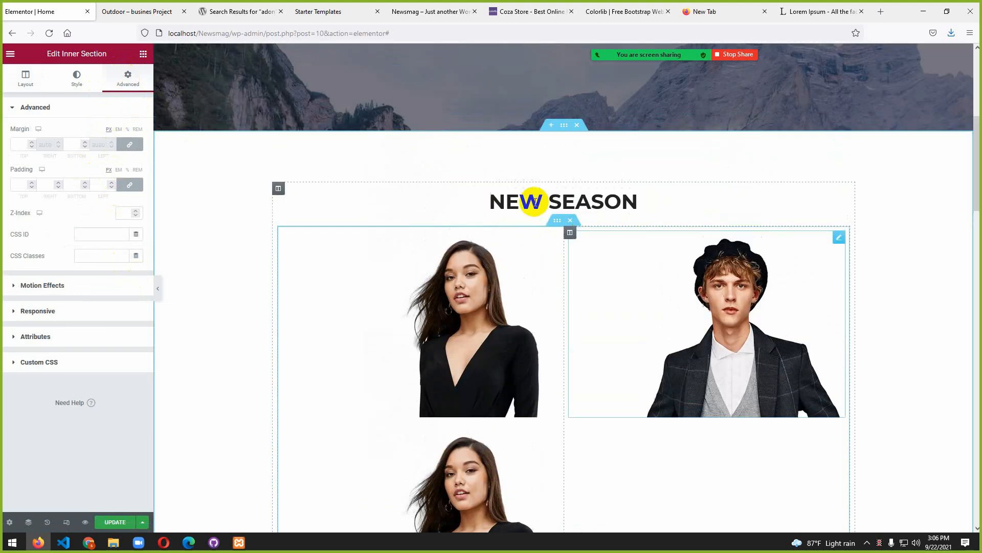
scroll(559, 307, "up", 2)
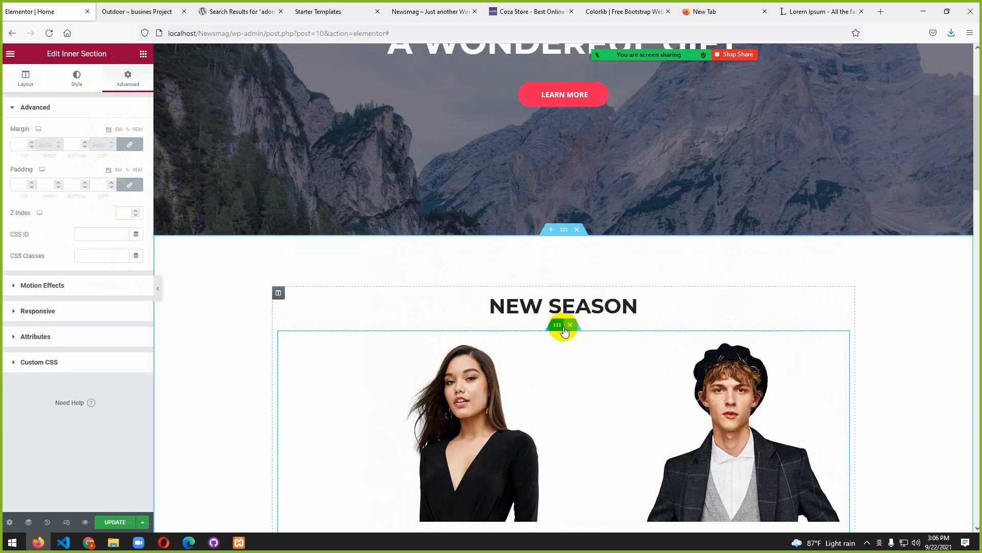
- Try narrowing the first column of the inner section, then restore equal widths for both columns
scroll(641, 385, "down", 3)
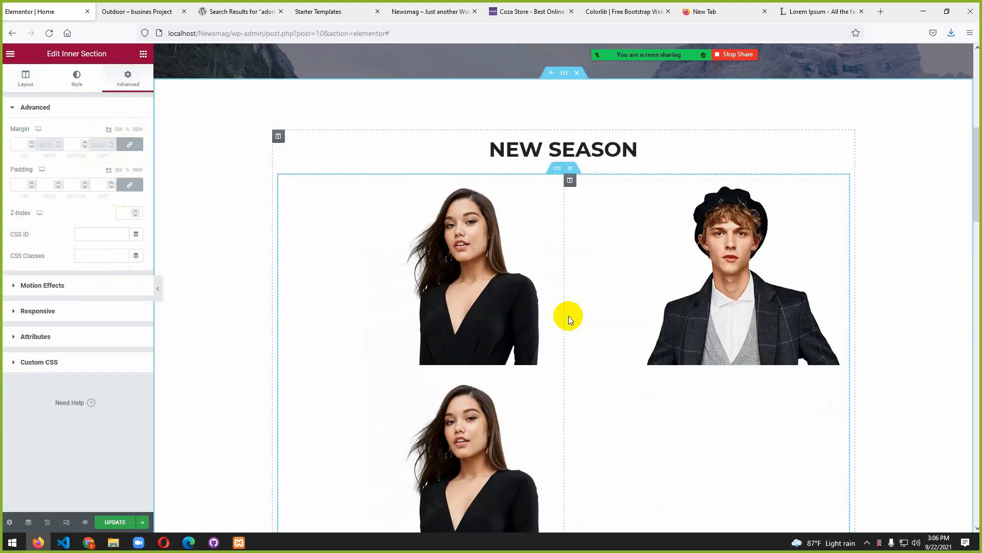
left_click_drag(563, 313, 448, 326)
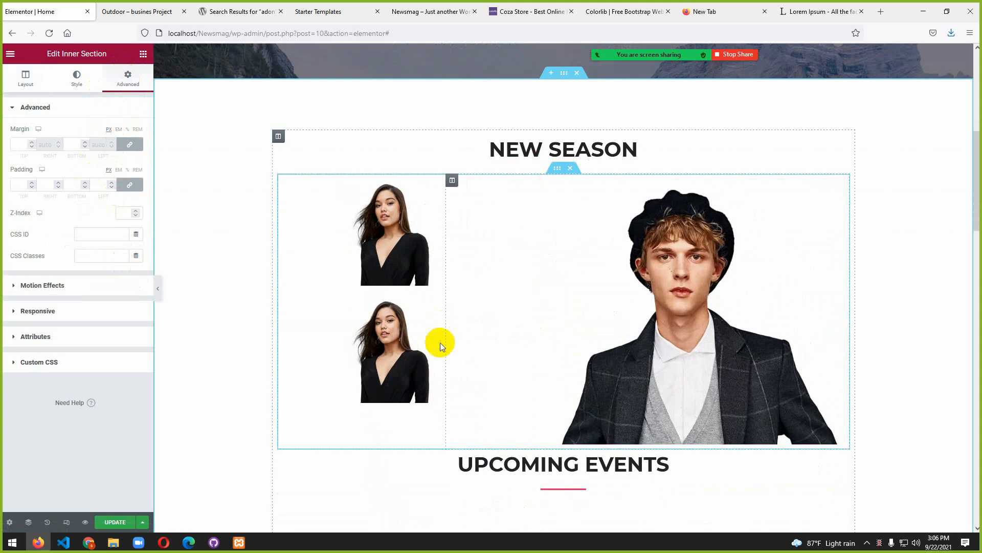
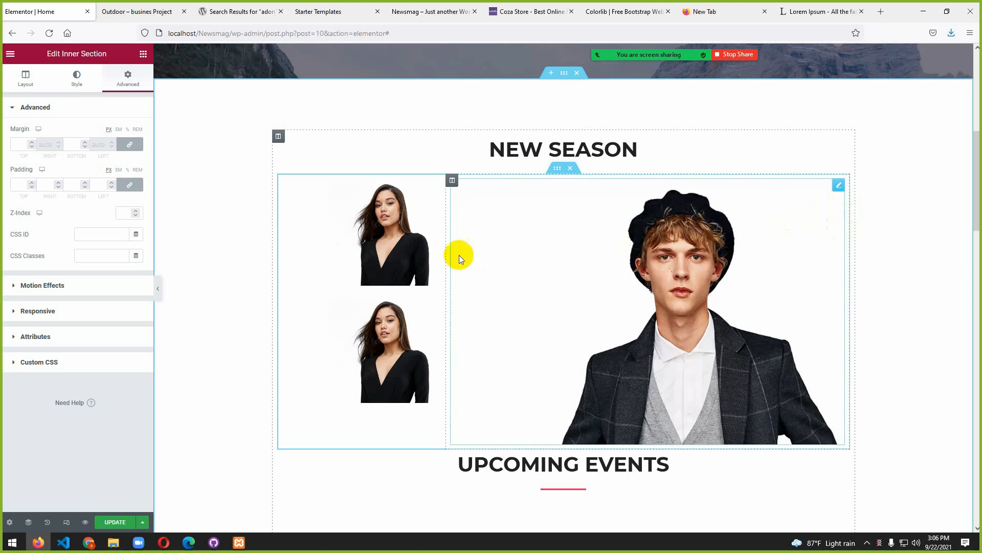
left_click_drag(445, 240, 493, 245)
- Check the layout of the Women, Men and Accessories banners on the Coza Store preview, then return to the Elementor editor
left_click(607, 15)
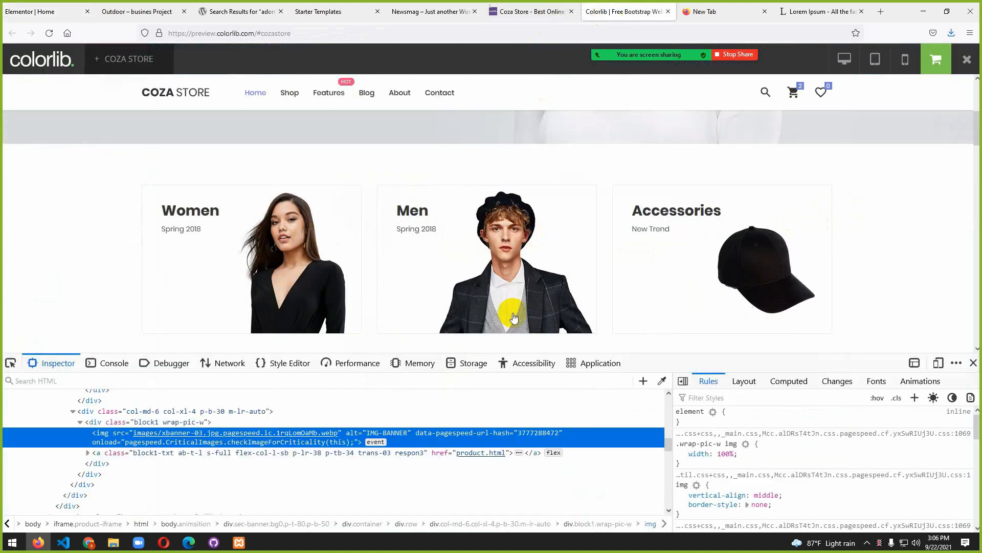
scroll(539, 300, "down", 6)
scroll(538, 299, "up", 10)
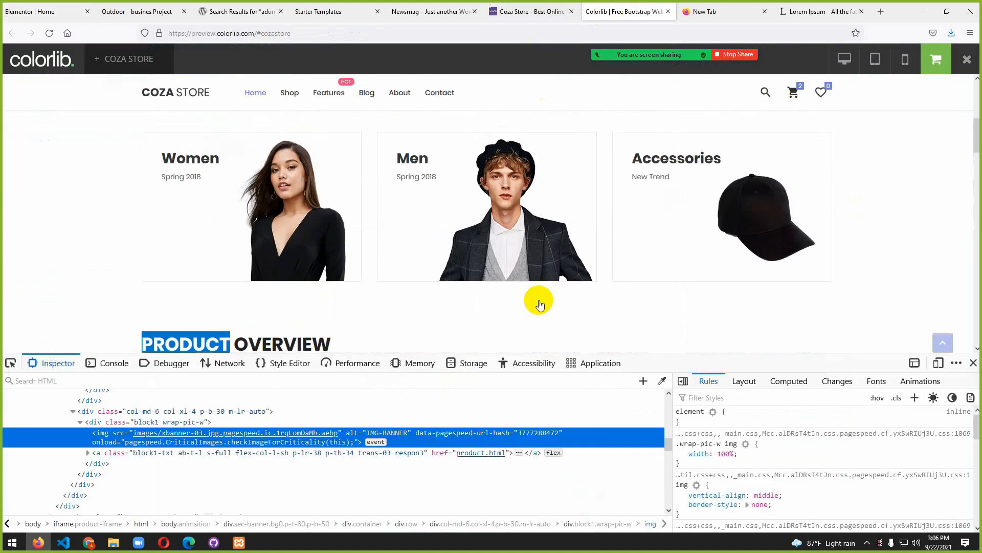
left_click(31, 11)
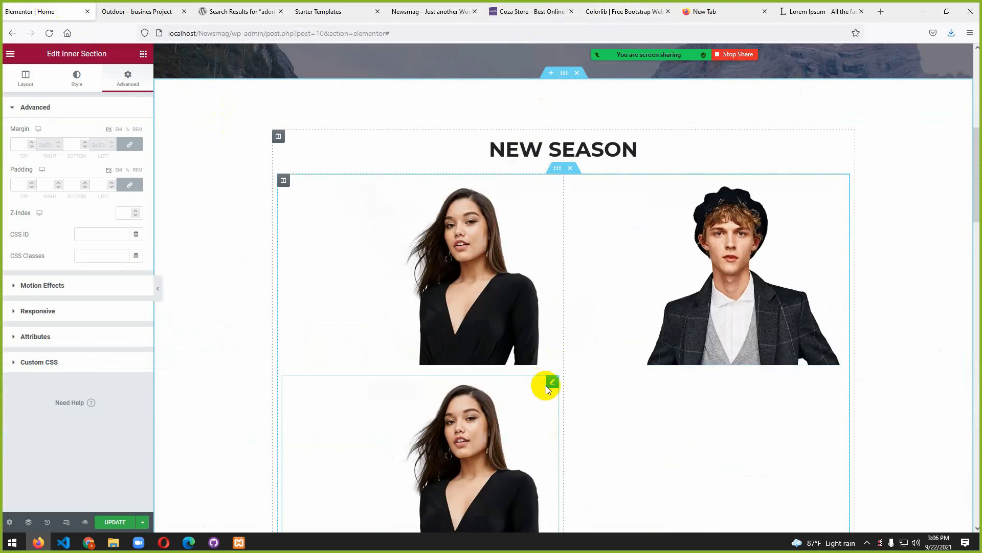
- Delete the duplicated woman's image from the first column of the NEW SEASON inner section
right_click(549, 383)
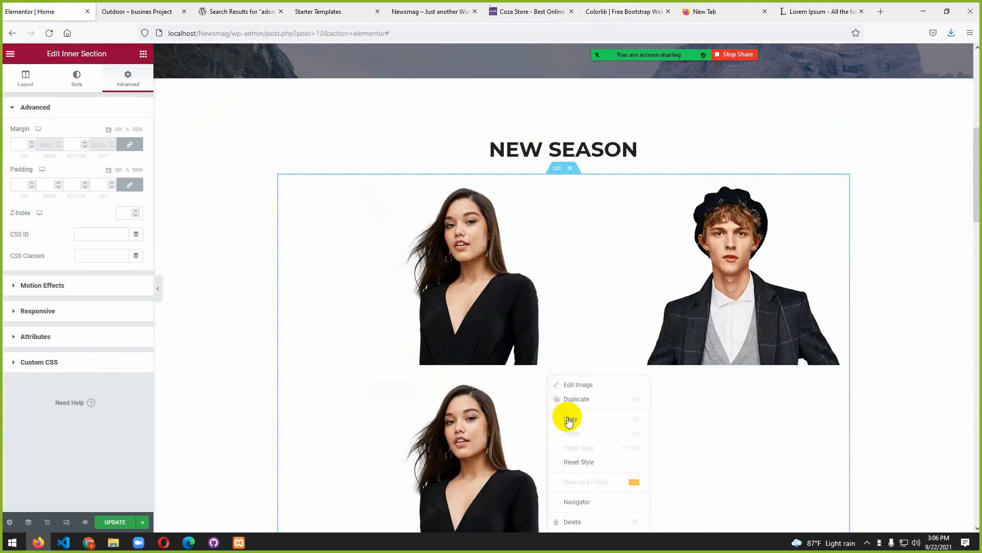
left_click(574, 523)
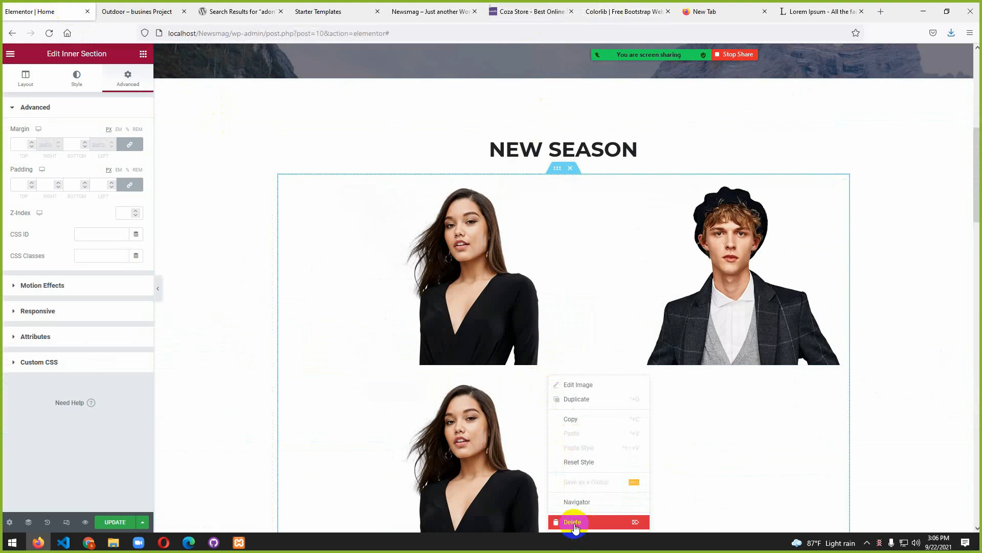
scroll(594, 205, "down", 1)
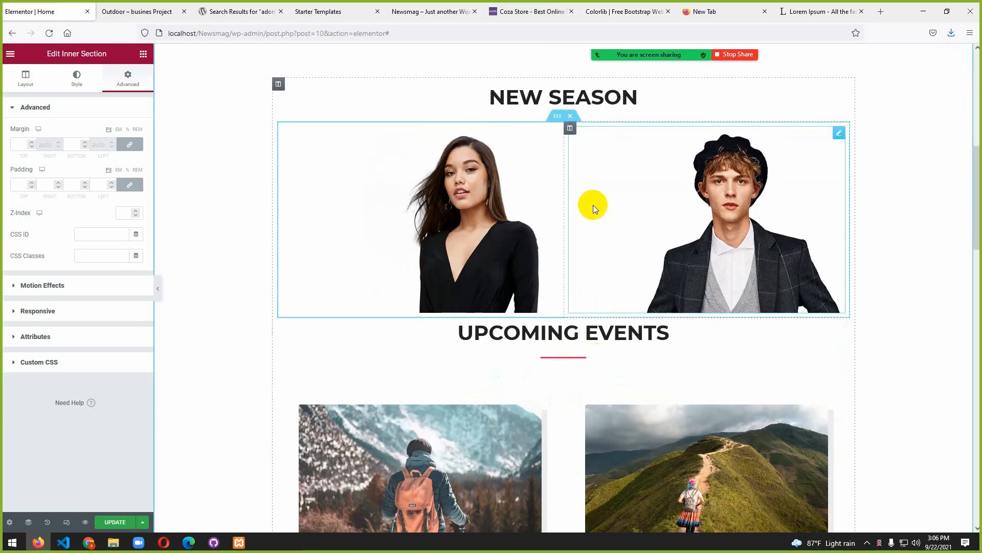
- Examine the layout of the NEW SEASON banners and the UPCOMING EVENTS and EXPLORE THE WORLD sections below them
scroll(562, 234, "up", 1)
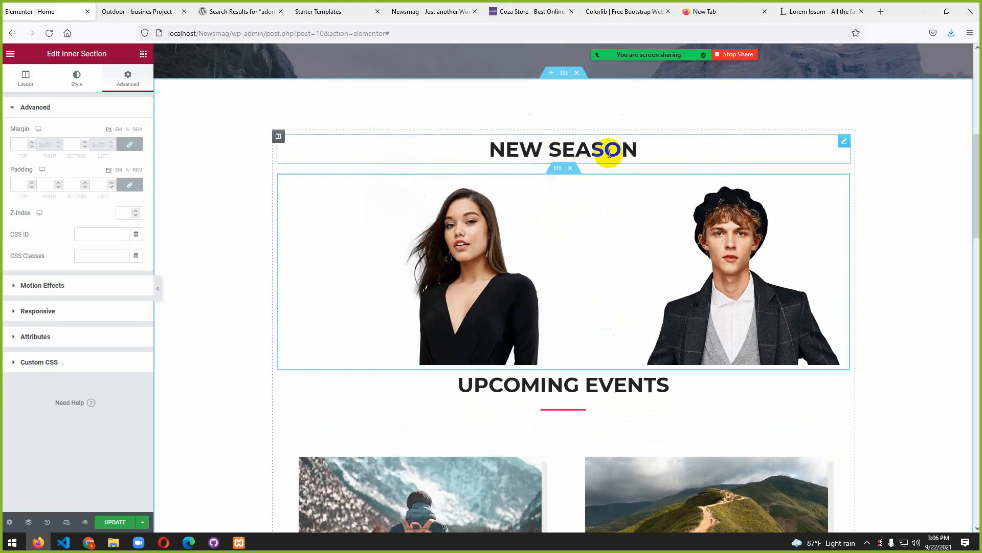
scroll(590, 213, "down", 1)
scroll(595, 213, "up", 2)
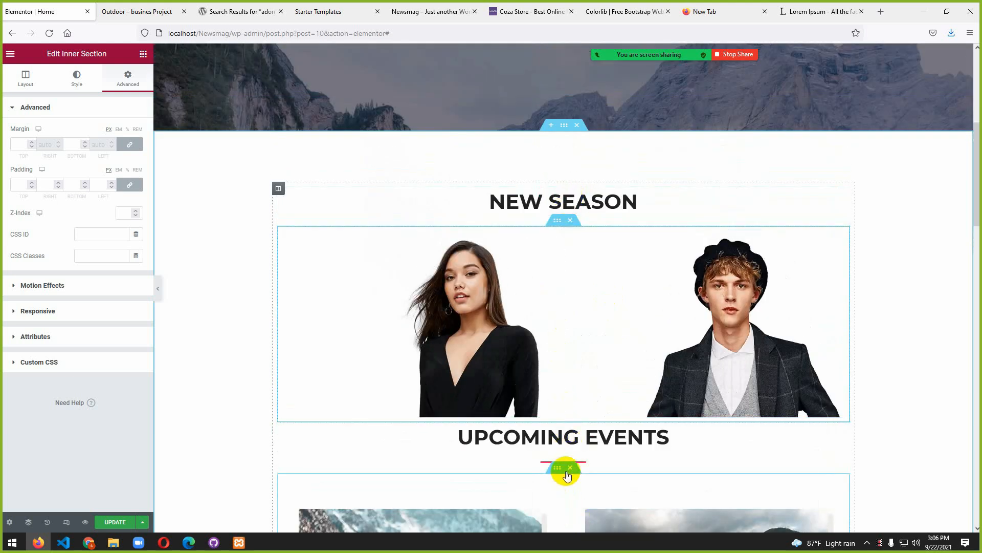
scroll(599, 456, "down", 3)
scroll(649, 430, "up", 2)
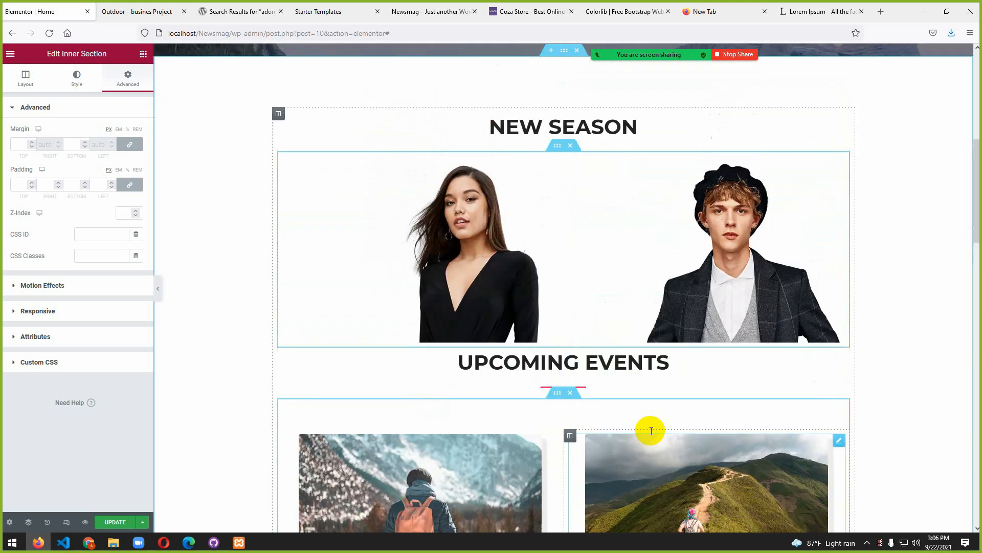
scroll(651, 430, "down", 7)
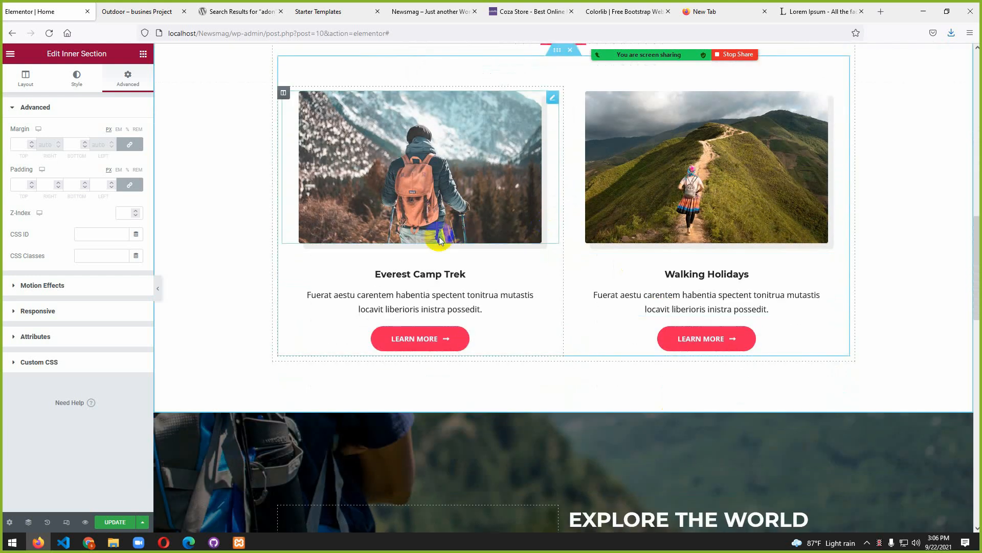
scroll(597, 266, "up", 6)
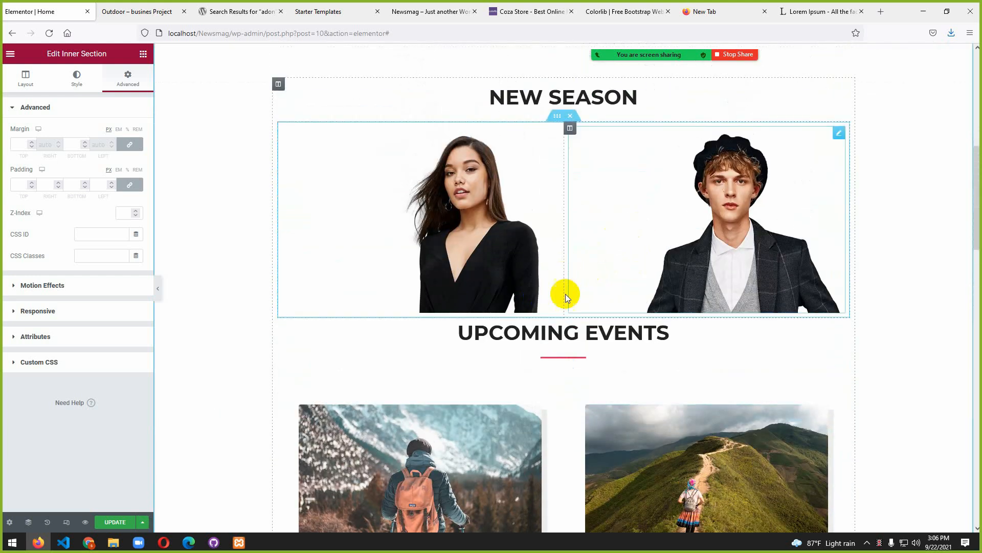
scroll(556, 389, "down", 3)
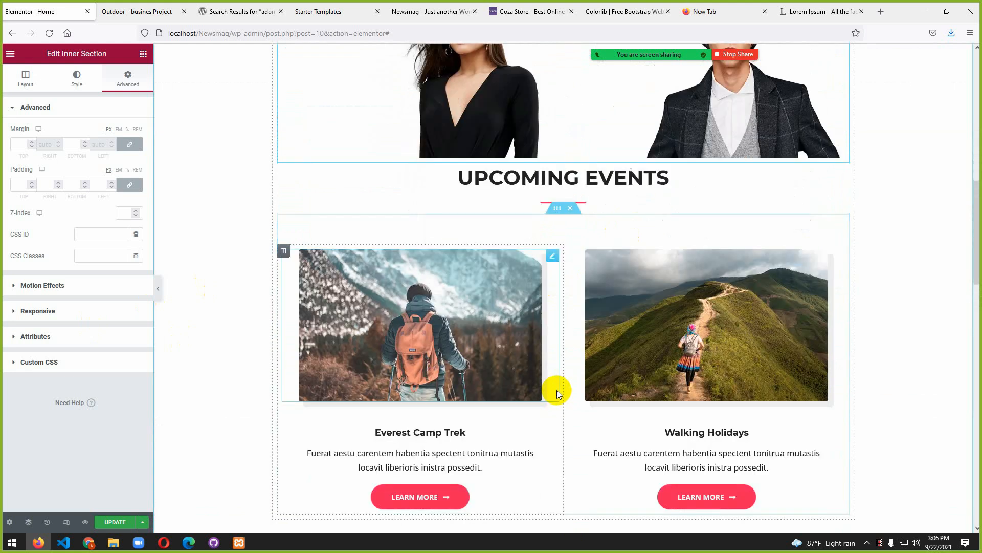
scroll(556, 390, "down", 7)
scroll(530, 382, "up", 1)
scroll(535, 384, "down", 3)
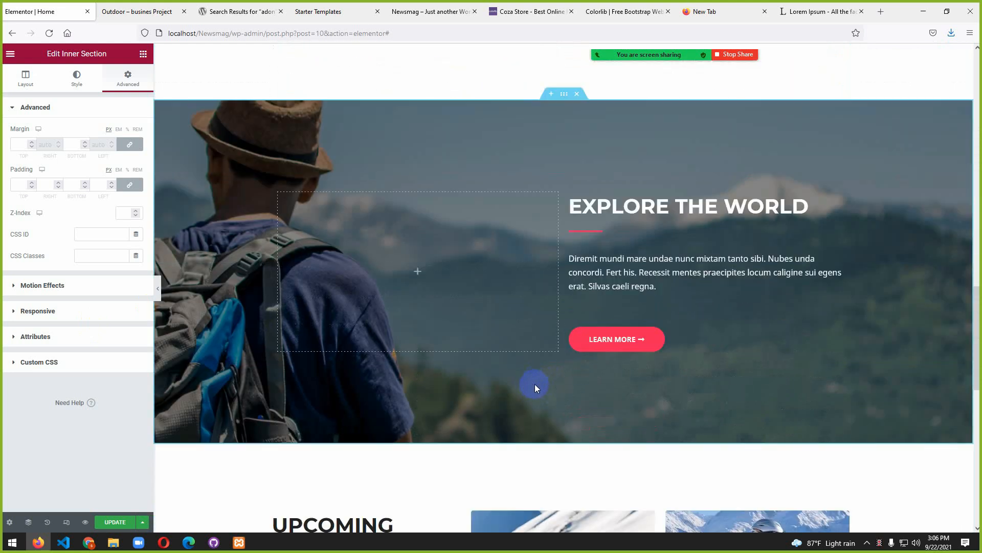
scroll(536, 383, "up", 12)
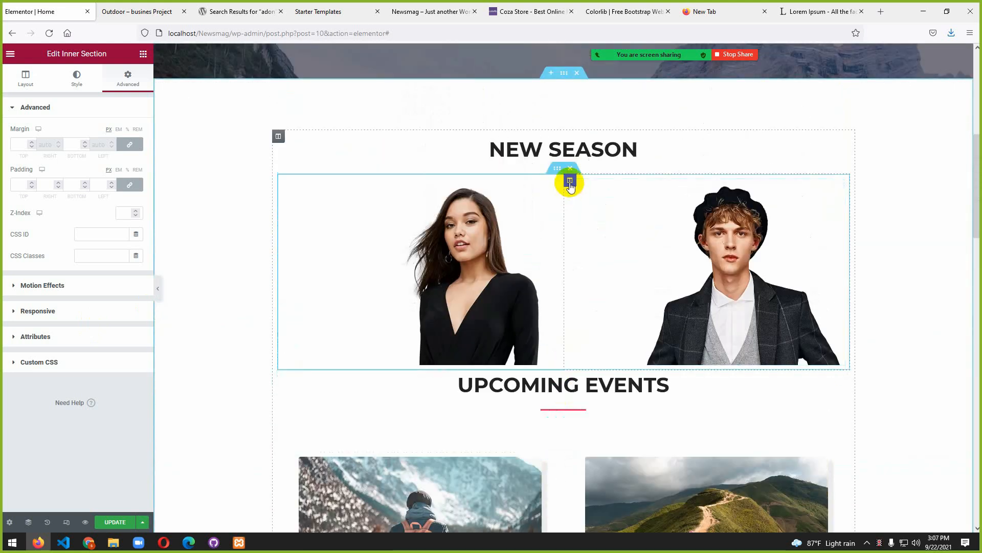
- Add a Divider widget between the NEW SEASON heading and the inner section with the two banner images
left_click(561, 148)
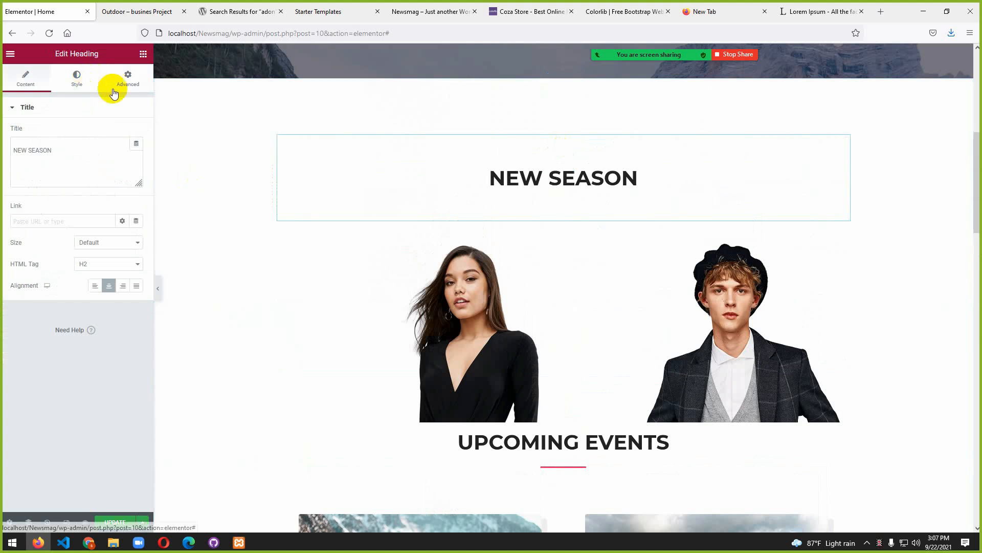
left_click(128, 82)
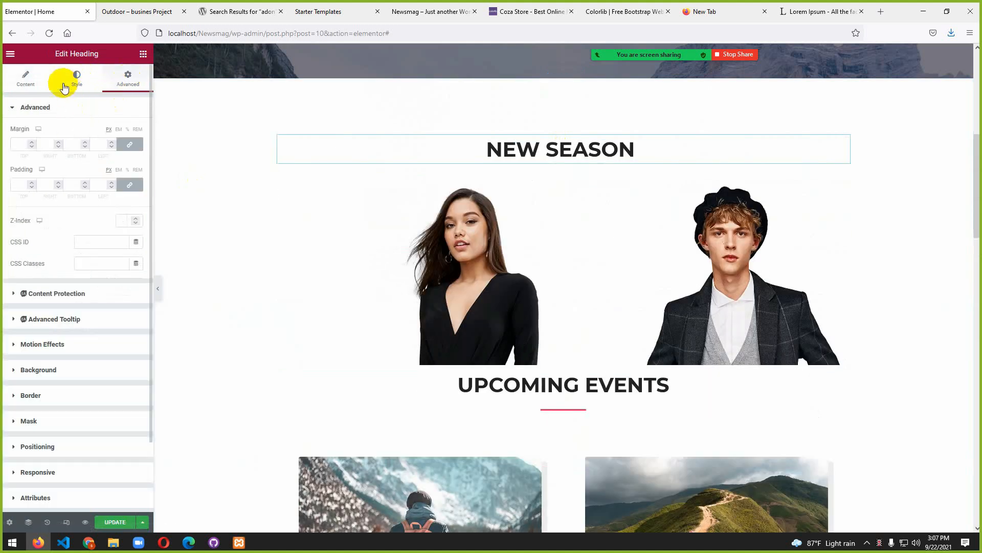
left_click(143, 54)
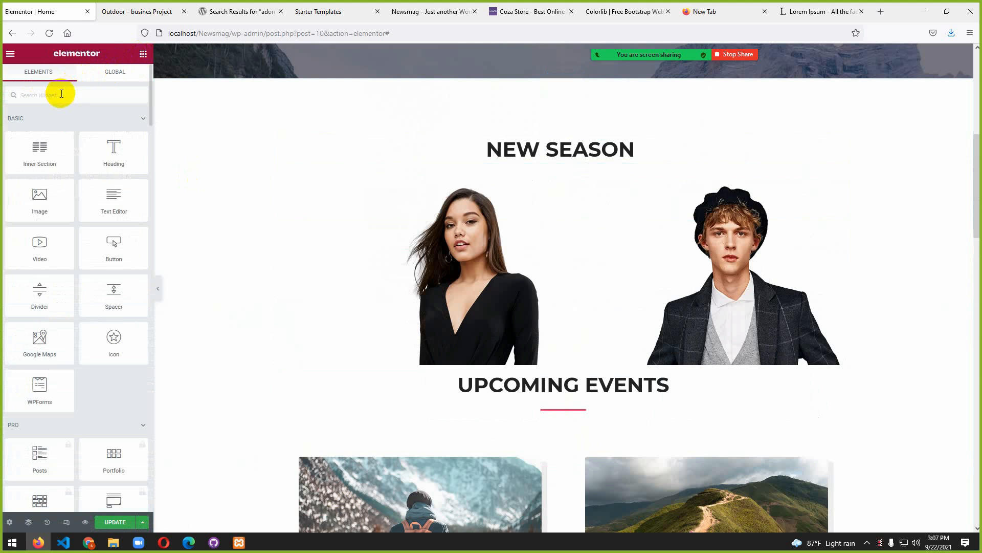
type("d")
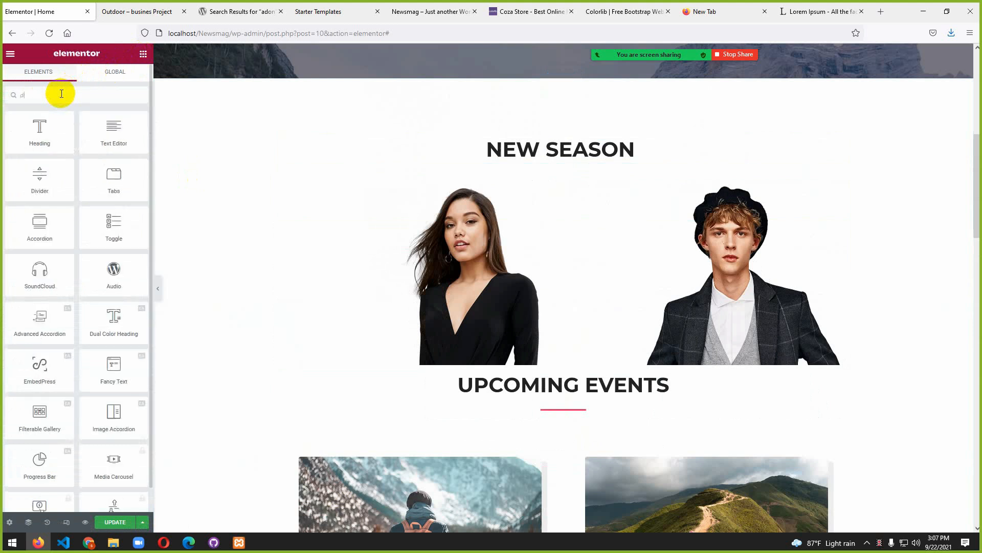
left_click_drag(40, 180, 563, 159)
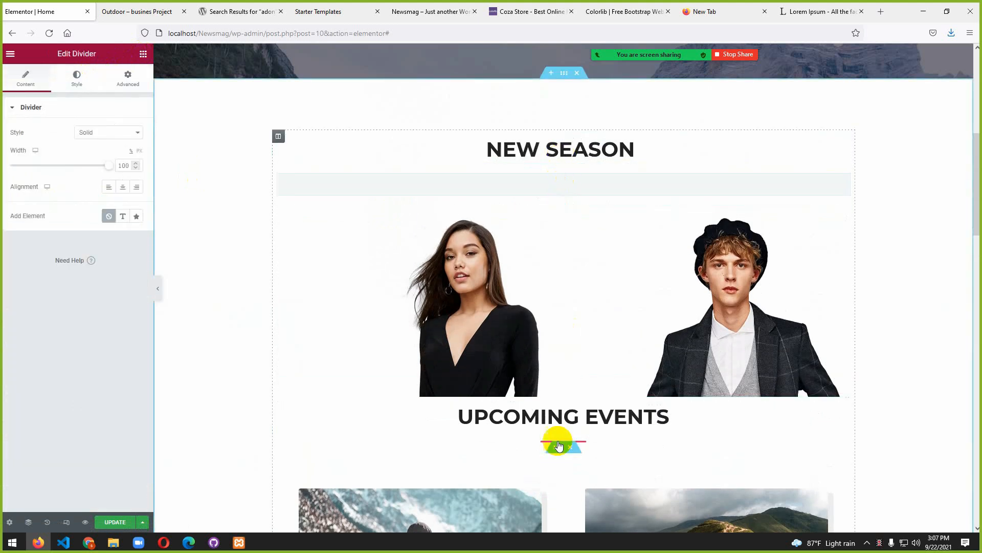
scroll(558, 456, "down", 3)
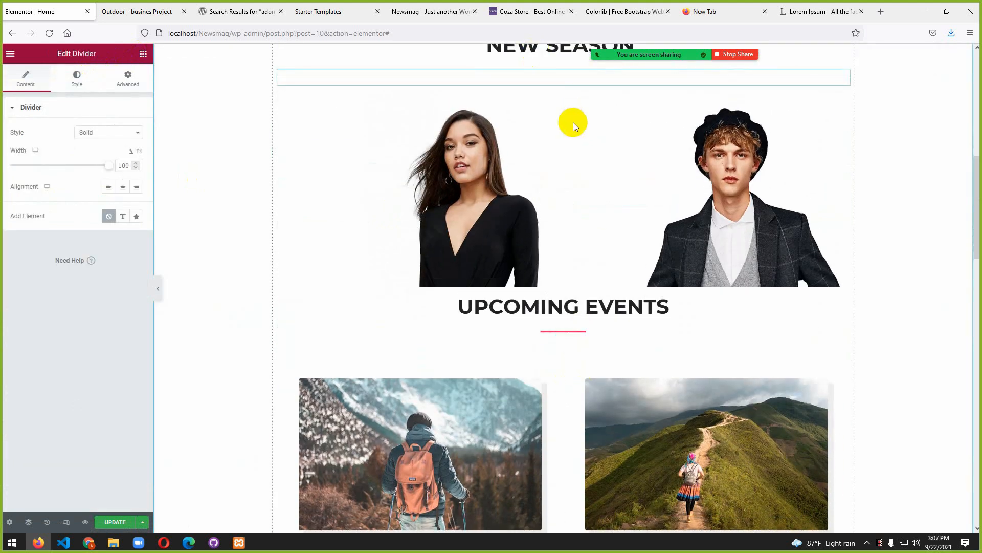
scroll(571, 118, "up", 2)
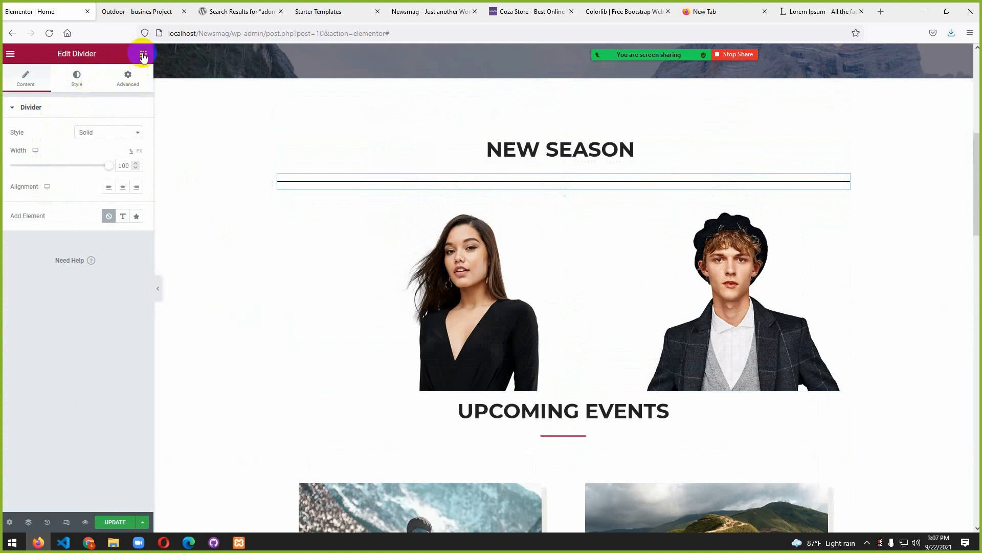
- Copy the short red divider under the UPCOMING EVENTS heading and paste it directly below the NEW SEASON heading
left_click(143, 54)
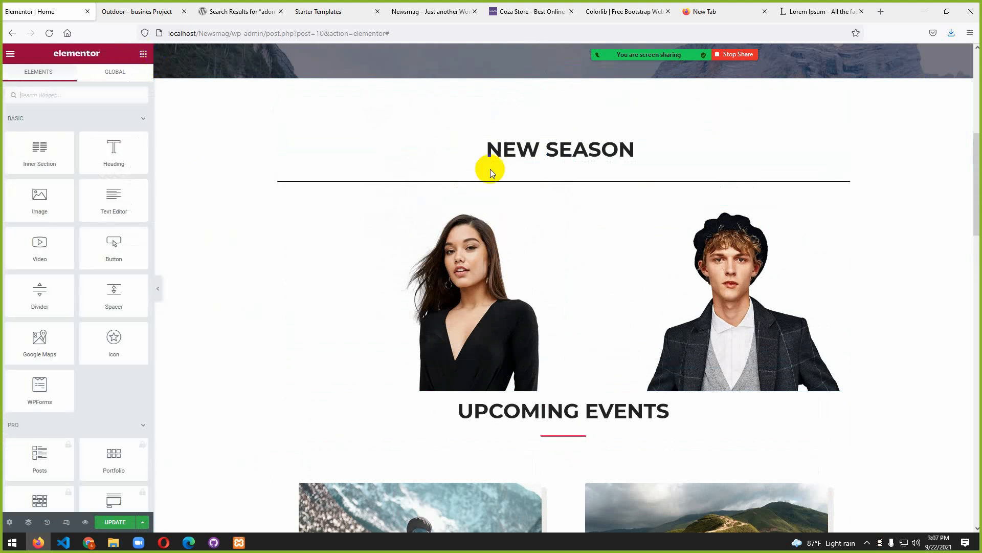
right_click(572, 437)
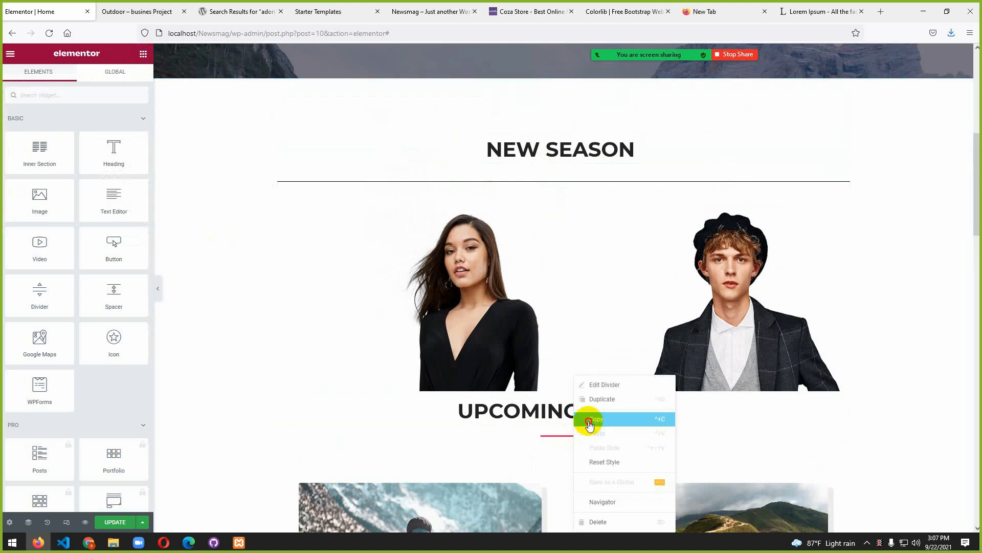
left_click(588, 417)
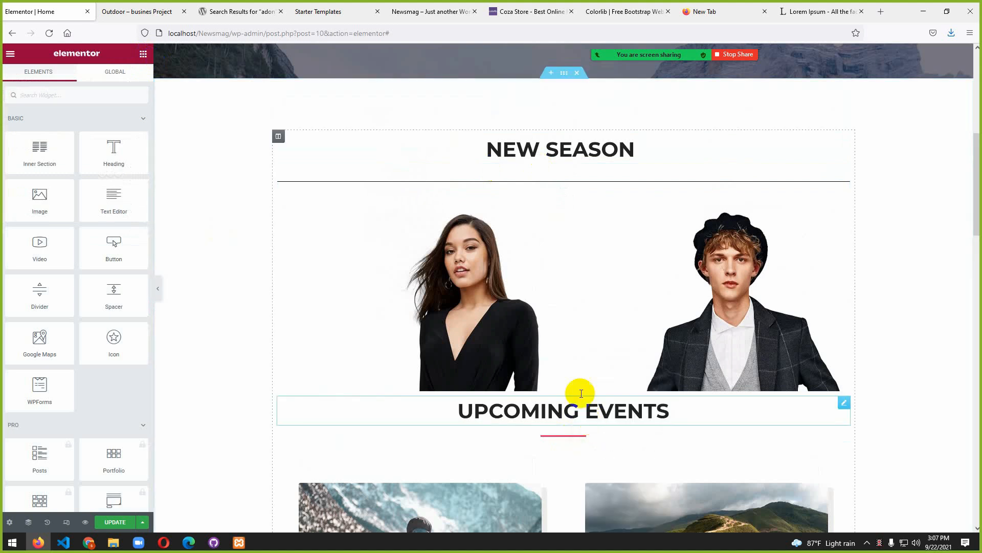
right_click(549, 162)
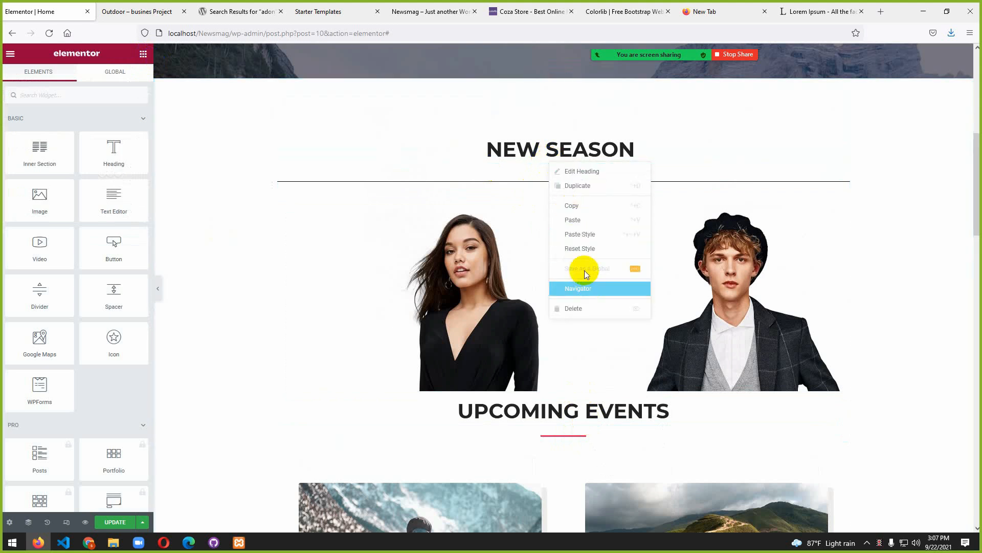
left_click(581, 227)
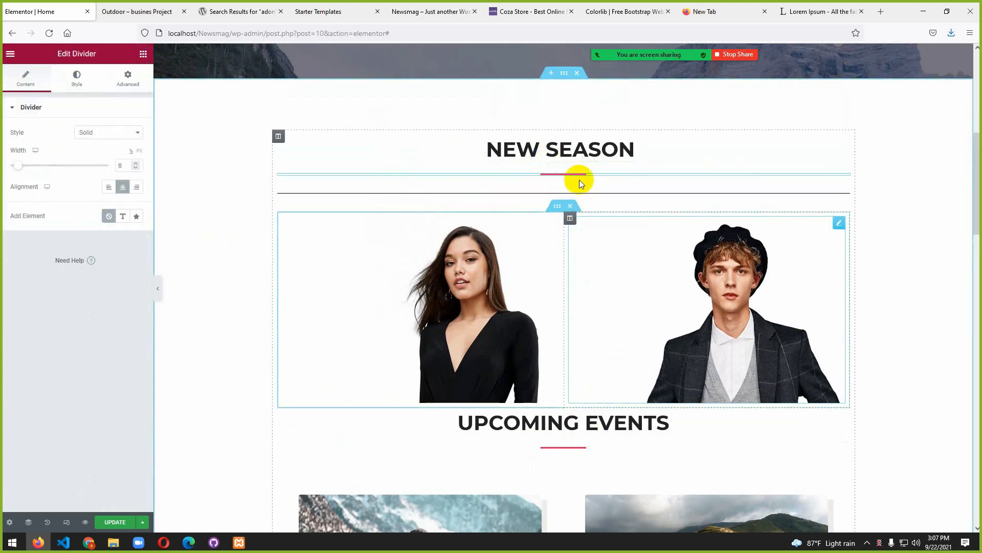
scroll(602, 455, "down", 2)
scroll(597, 340, "up", 2)
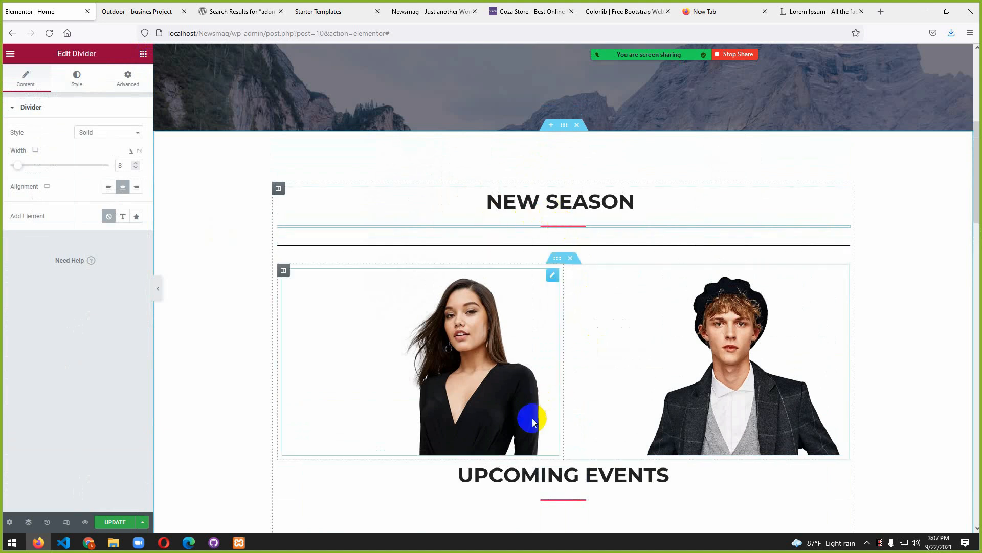
- Compare the NEW SEASON image columns with the UPCOMING EVENTS cards and their titles, descriptions and buttons
scroll(532, 419, "down", 1)
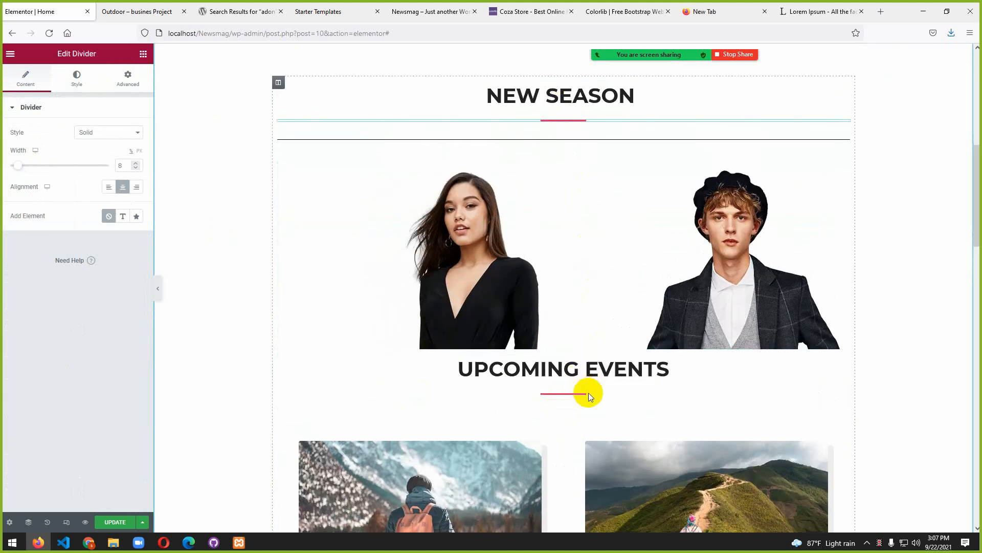
scroll(586, 391, "down", 3)
scroll(582, 397, "down", 2)
scroll(570, 373, "up", 3)
scroll(540, 461, "down", 2)
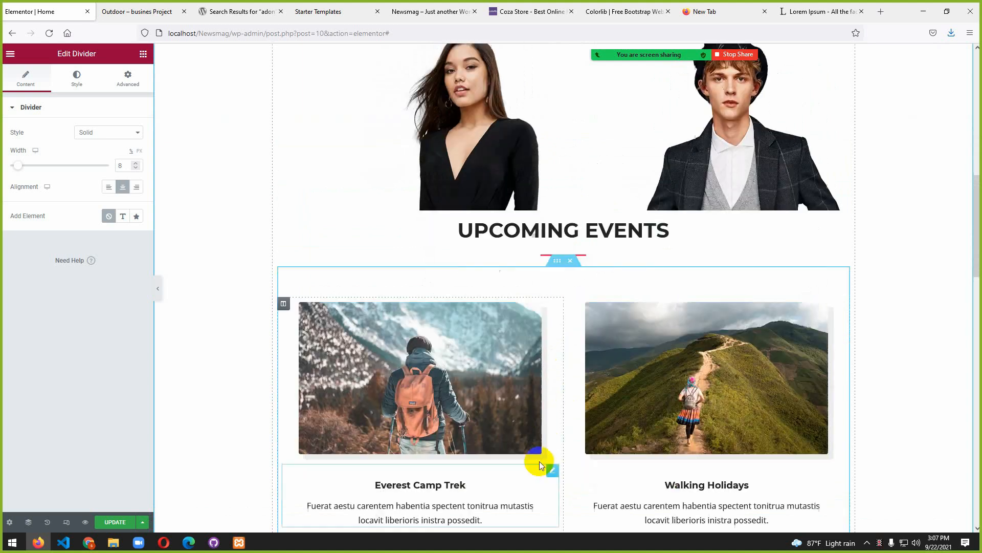
scroll(458, 416, "up", 2)
scroll(649, 417, "down", 2)
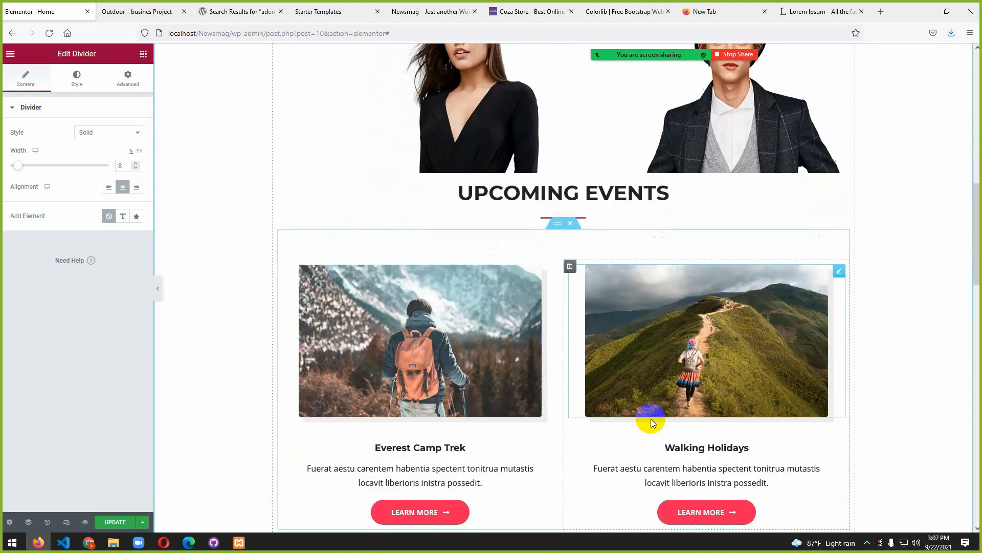
scroll(621, 275, "up", 2)
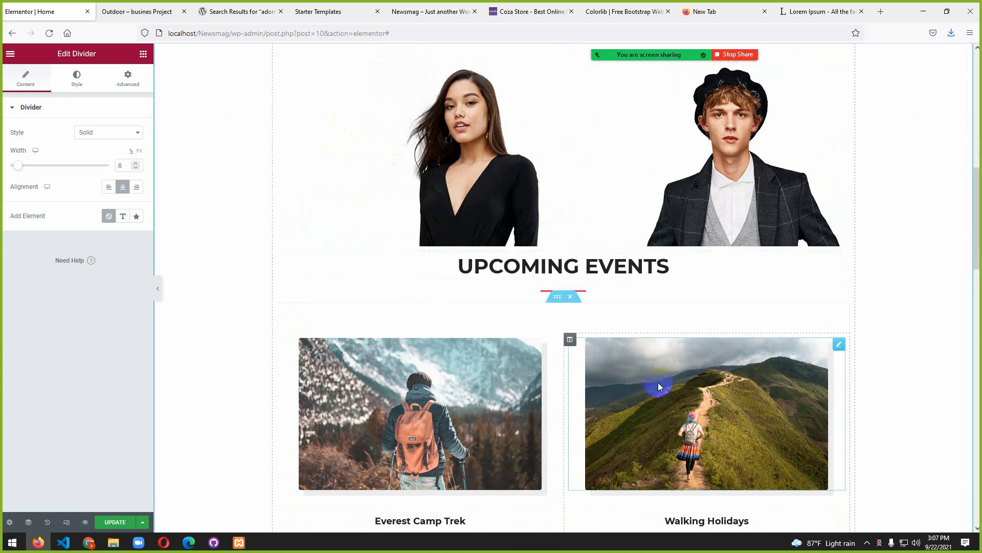
scroll(658, 382, "down", 1)
scroll(460, 351, "down", 3)
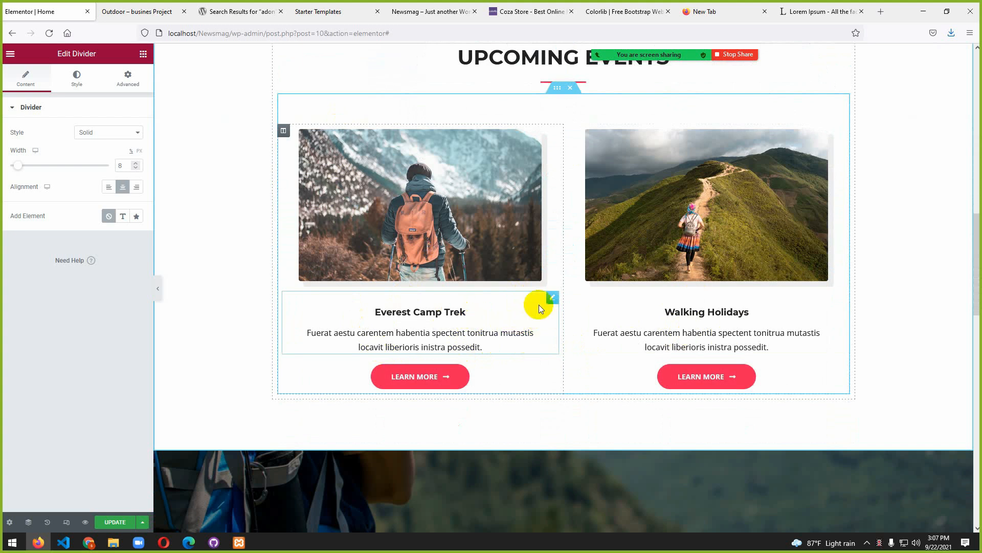
- Copy the Everest Camp Trek image box from UPCOMING EVENTS and paste it below the woman's image in NEW SEASON
right_click(552, 303)
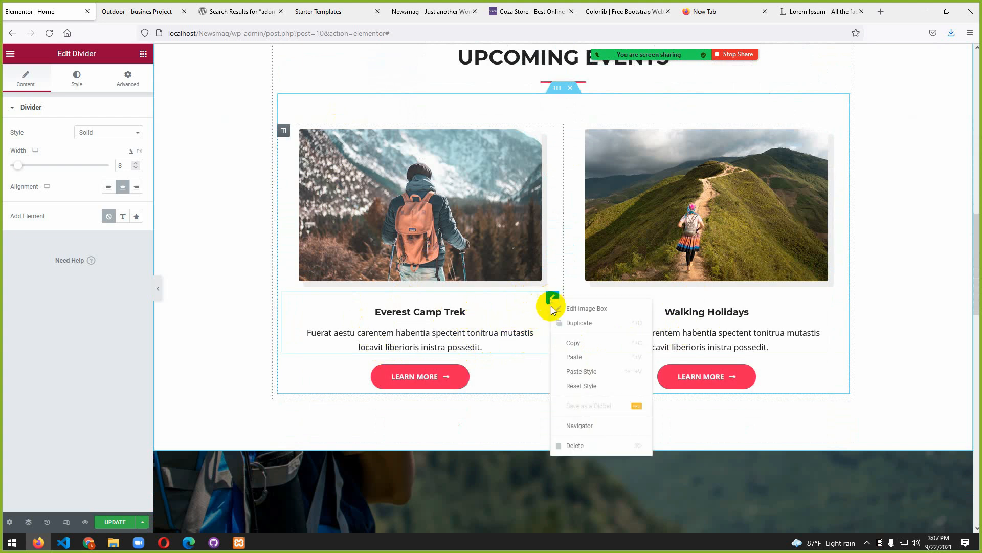
left_click(575, 339)
scroll(513, 274, "up", 3)
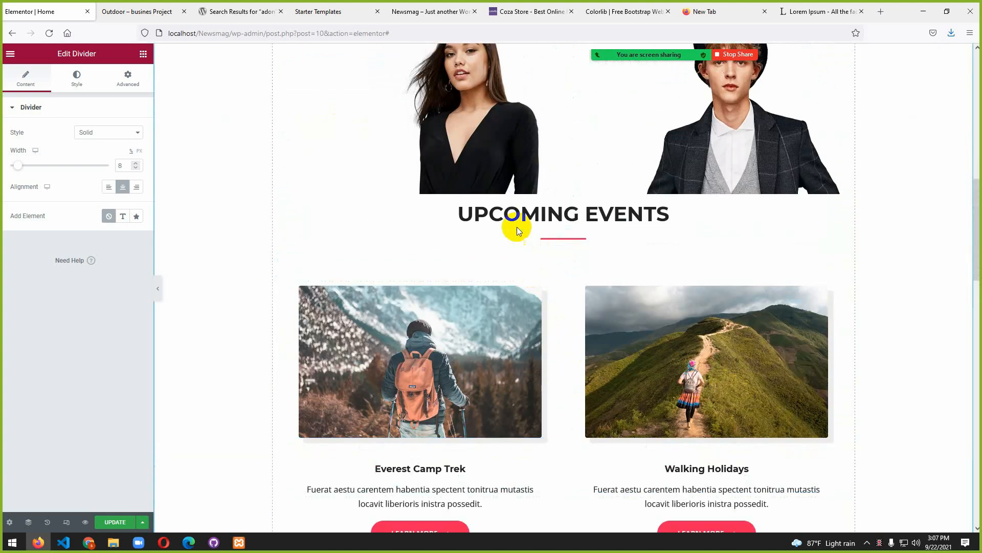
right_click(498, 193)
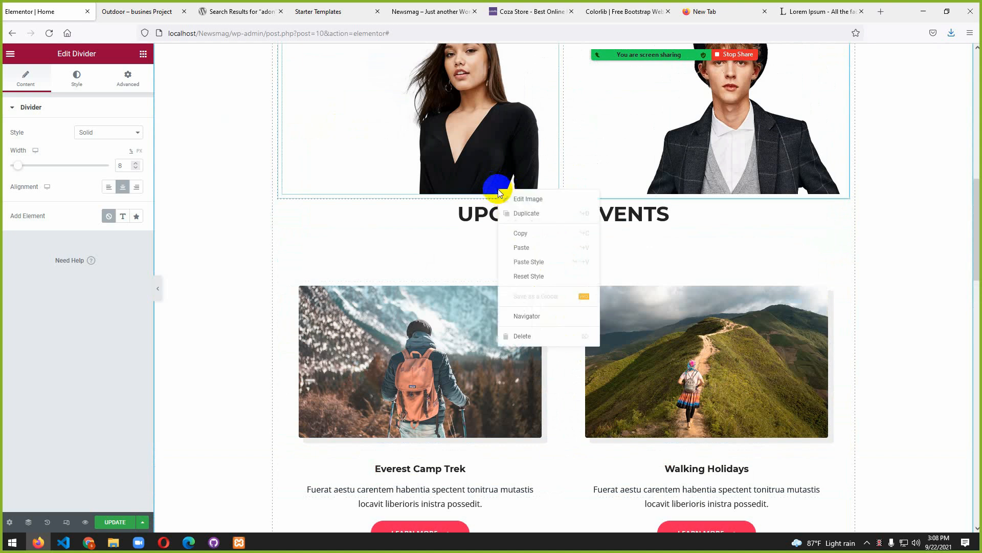
left_click(527, 250)
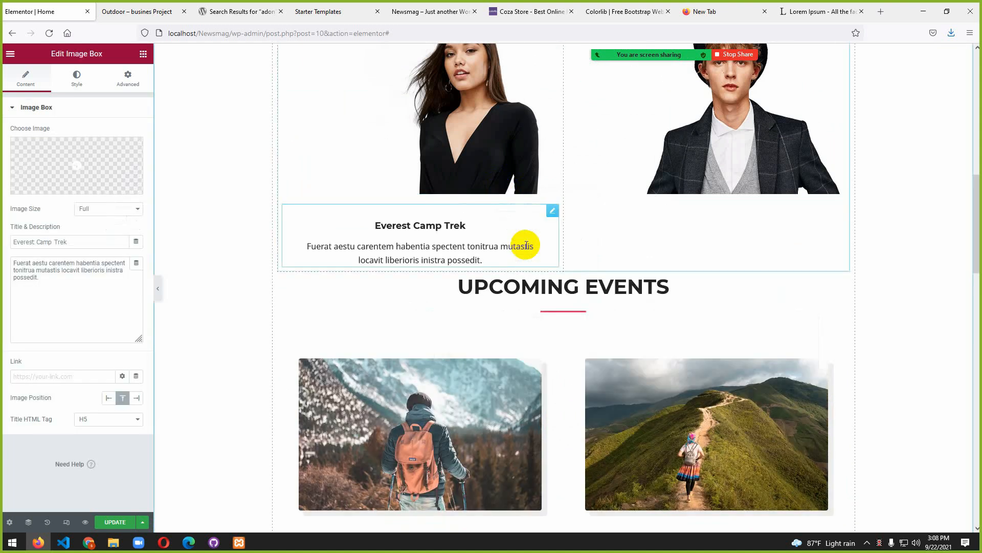
- Copy the Learn More button from the Everest Camp Trek card and paste it below the image box under the woman's image
scroll(460, 399, "down", 3)
scroll(449, 186, "up", 3)
scroll(463, 458, "down", 1)
scroll(462, 465, "down", 2)
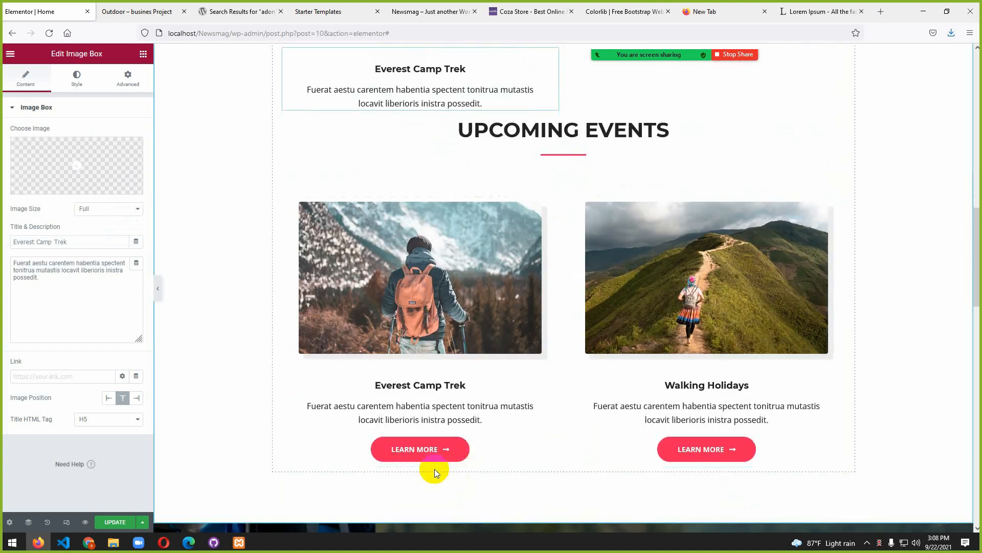
right_click(551, 447)
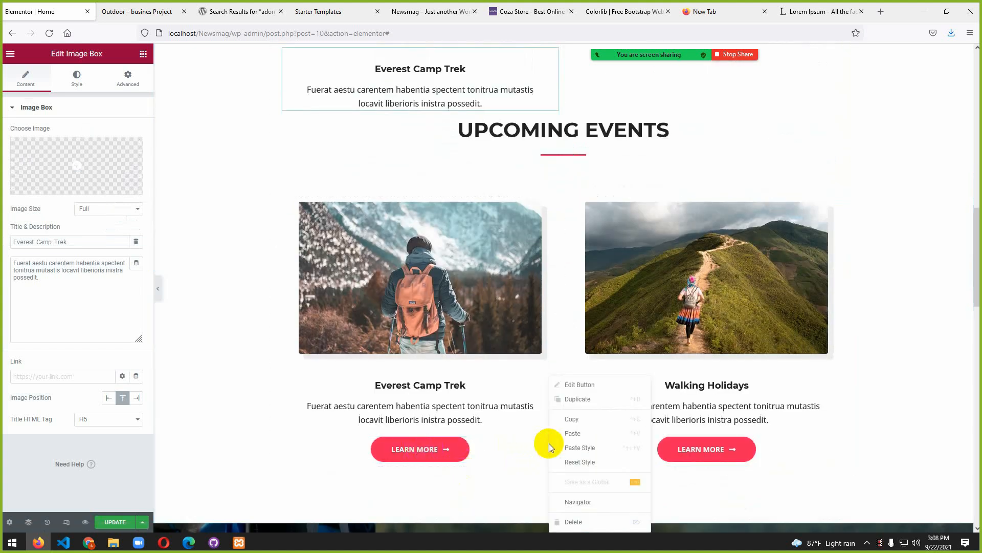
left_click(571, 419)
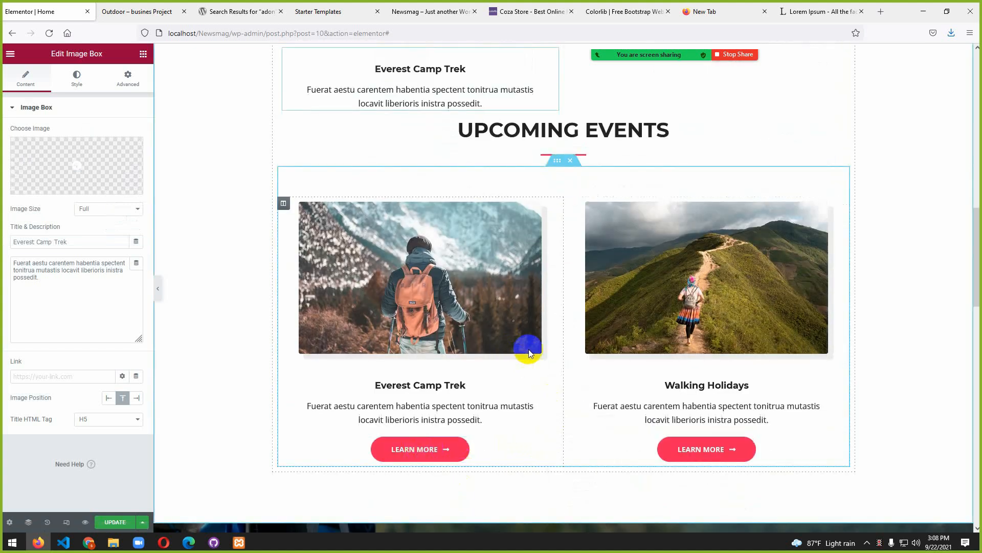
scroll(530, 271, "up", 1)
scroll(530, 267, "up", 1)
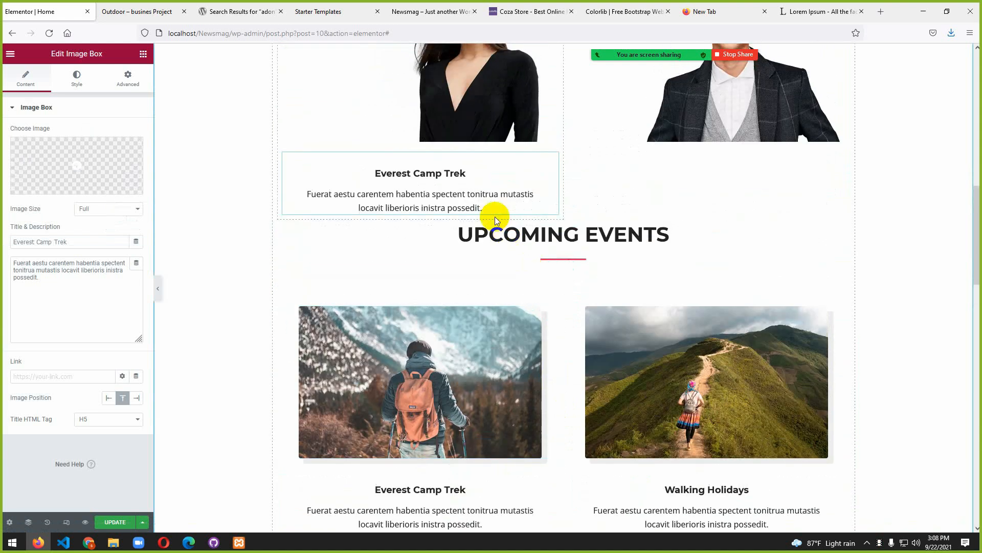
right_click(434, 211)
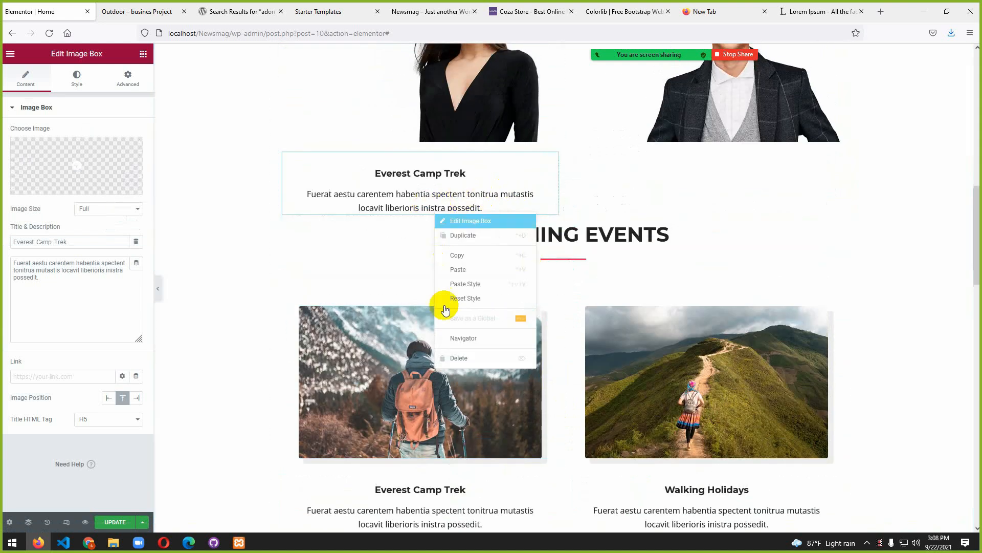
left_click(457, 269)
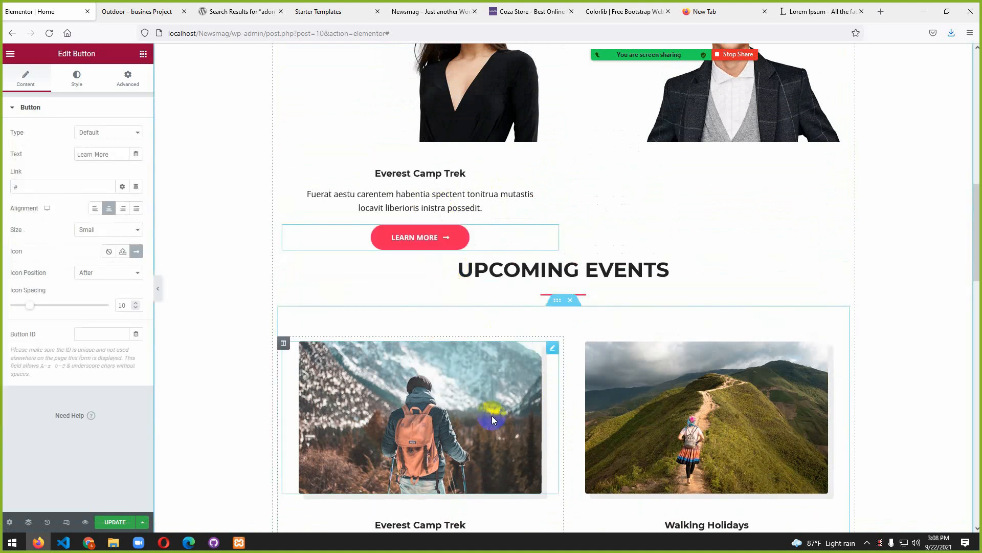
- Review the NEW SEASON section's first column with its text and button against the man's image column
scroll(492, 416, "down", 3)
scroll(471, 416, "up", 2)
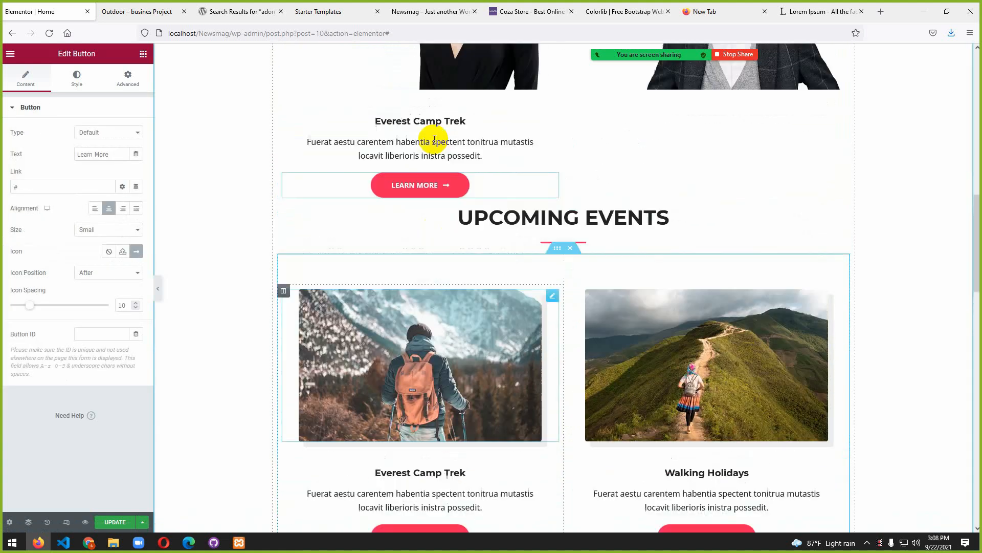
scroll(435, 139, "up", 5)
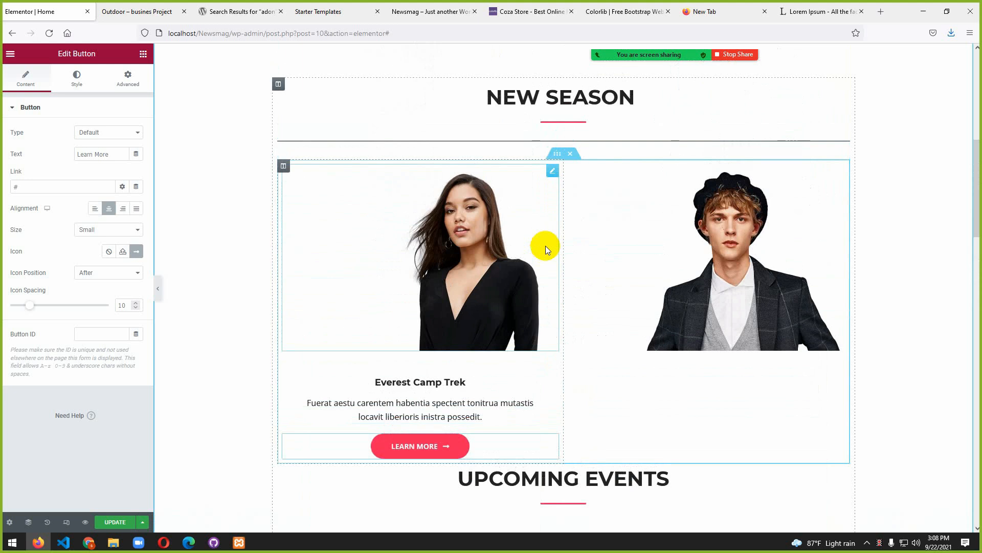
scroll(546, 262, "down", 2)
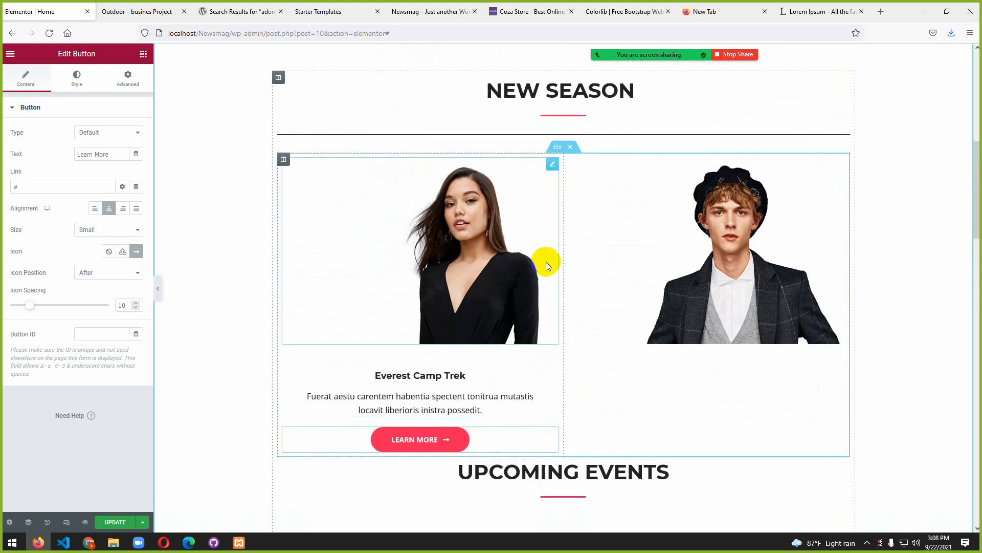
scroll(541, 285, "up", 3)
scroll(541, 285, "down", 3)
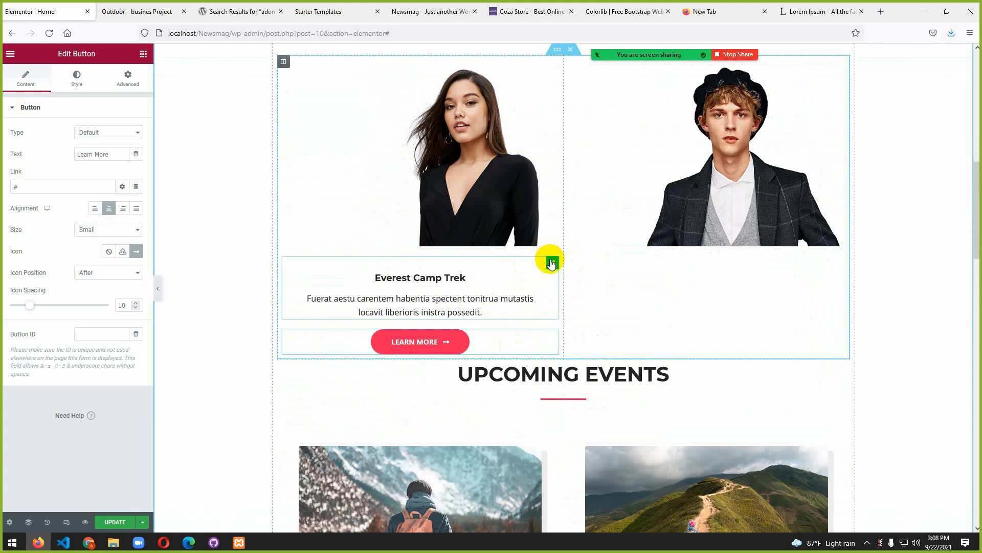
scroll(564, 266, "up", 1)
scroll(564, 266, "down", 2)
- Copy the Everest Camp Trek image box from the first NEW SEASON column and paste it below the man's image
right_click(548, 216)
left_click(709, 191)
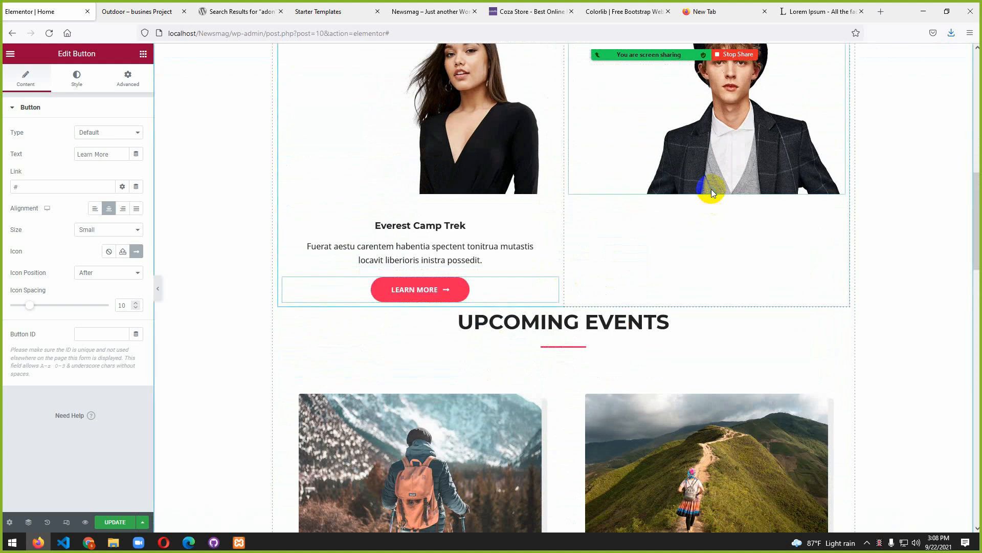
right_click(711, 189)
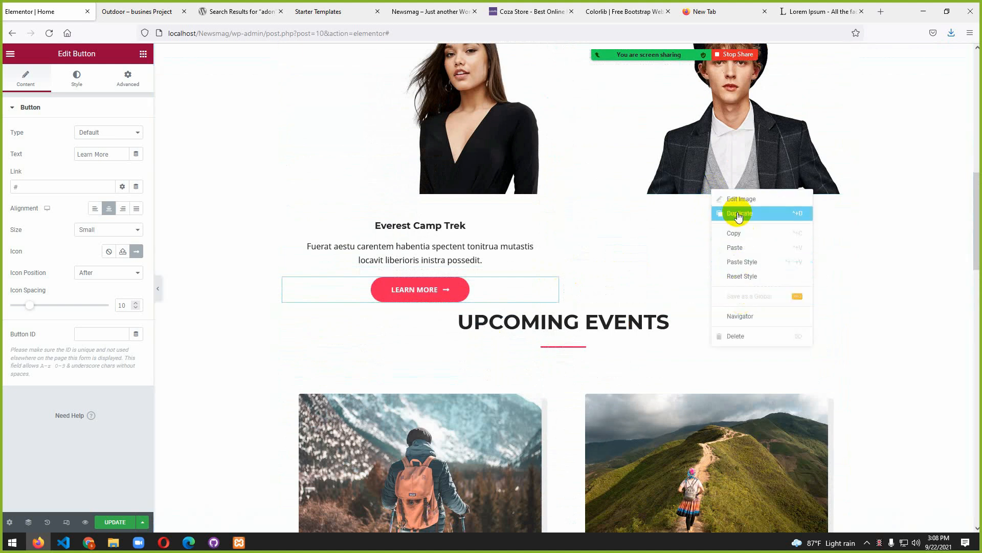
left_click(737, 248)
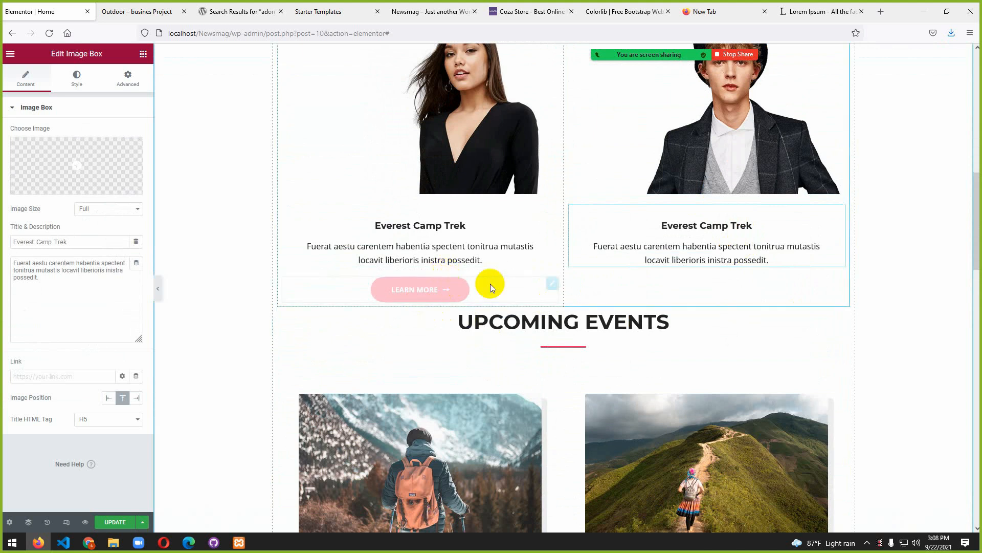
- Copy the Learn More button from the first NEW SEASON column and paste it below the image box under the man's image
left_click(552, 283)
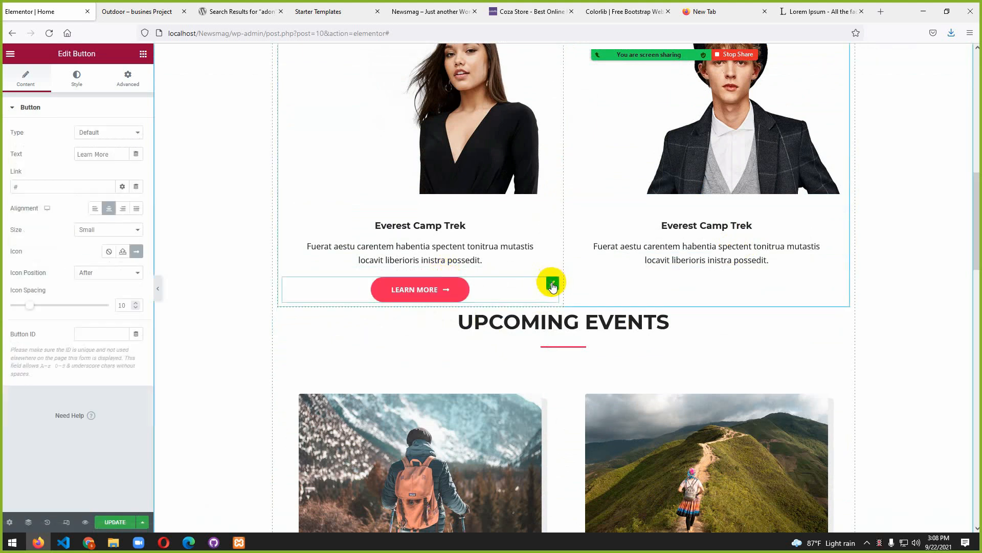
right_click(552, 286)
left_click(570, 324)
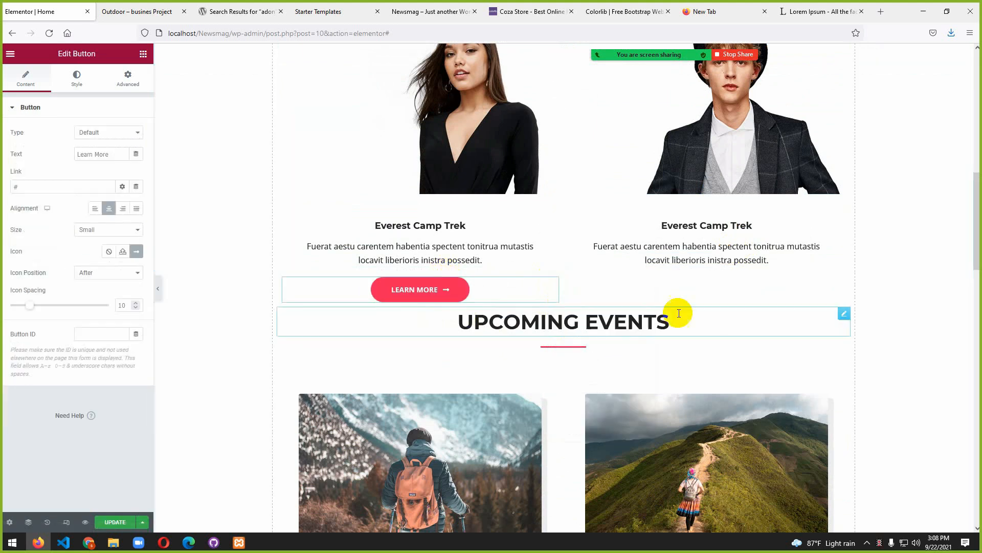
right_click(786, 280)
left_click(814, 357)
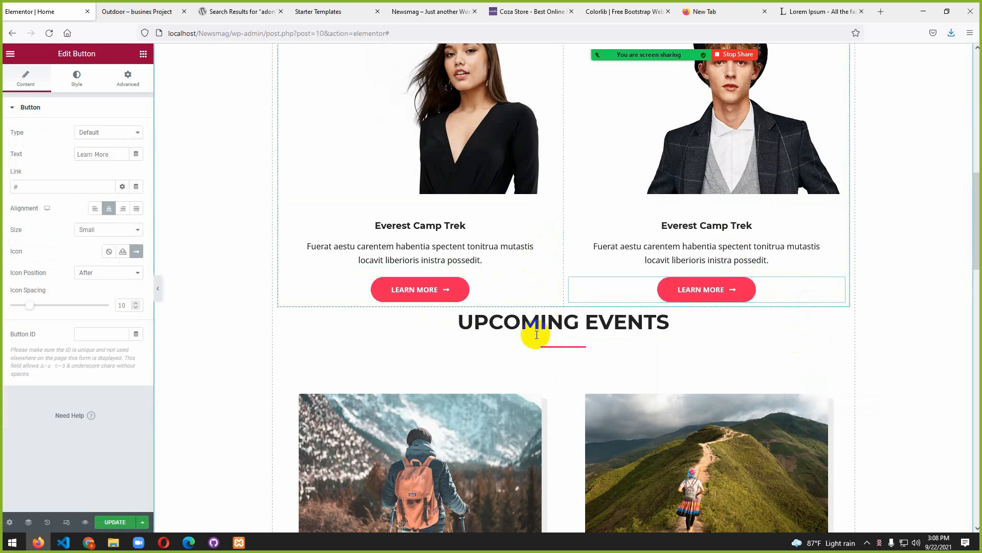
- Look over the completed NEW SEASON columns and update the Home page
scroll(572, 387, "up", 5)
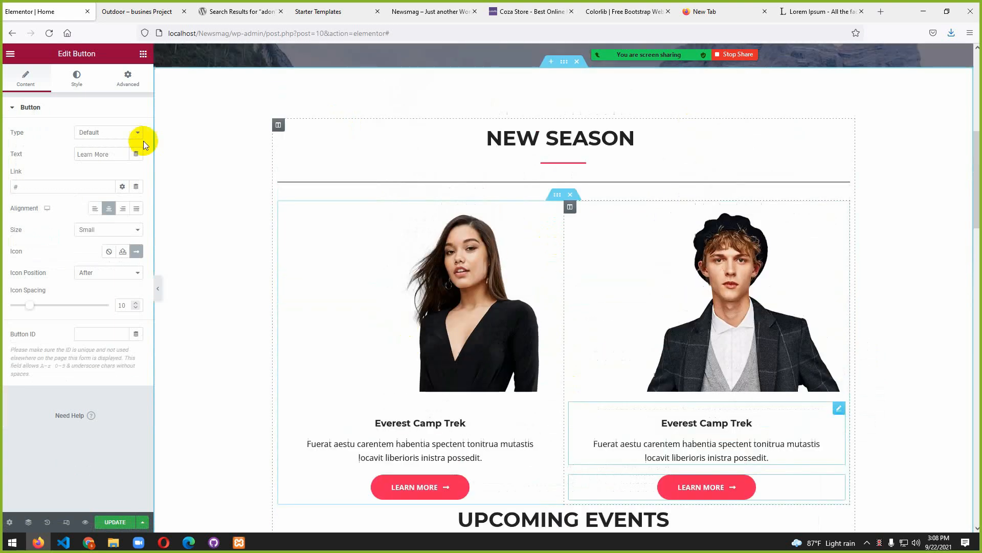
scroll(493, 262, "down", 11)
left_click(115, 522)
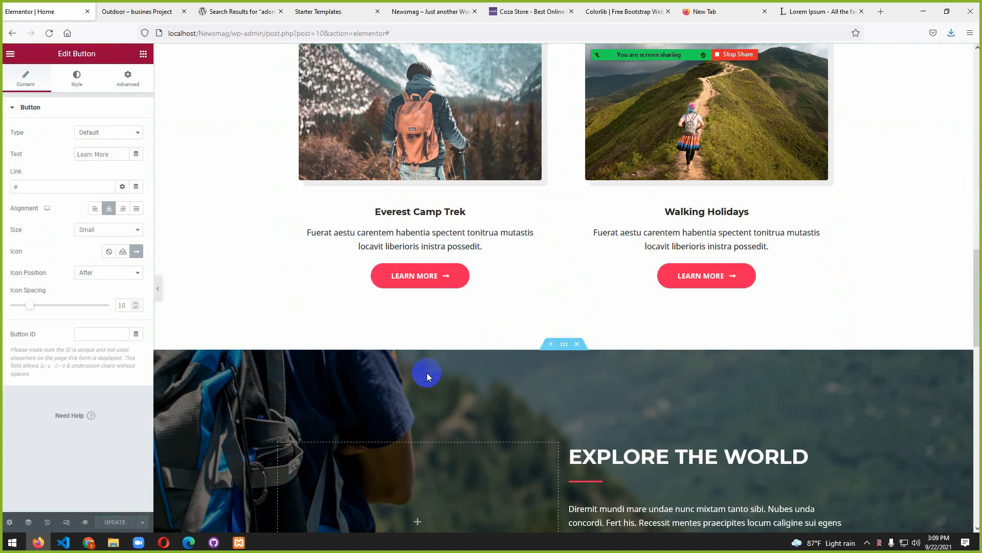
- Reload the published Home page and examine the NEW SEASON section and its spacing to the UPCOMING EVENTS heading
scroll(427, 368, "up", 11)
left_click(259, 15)
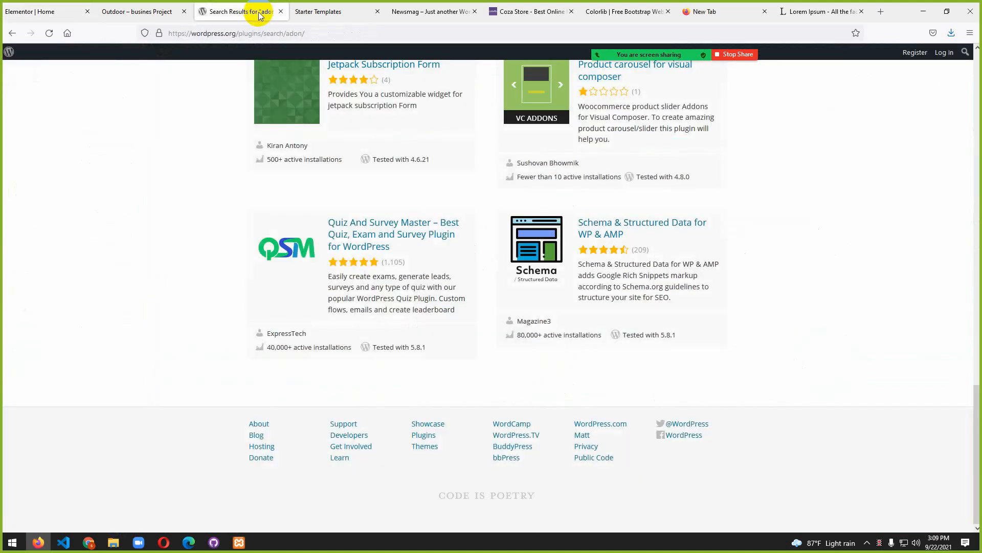
left_click(132, 12)
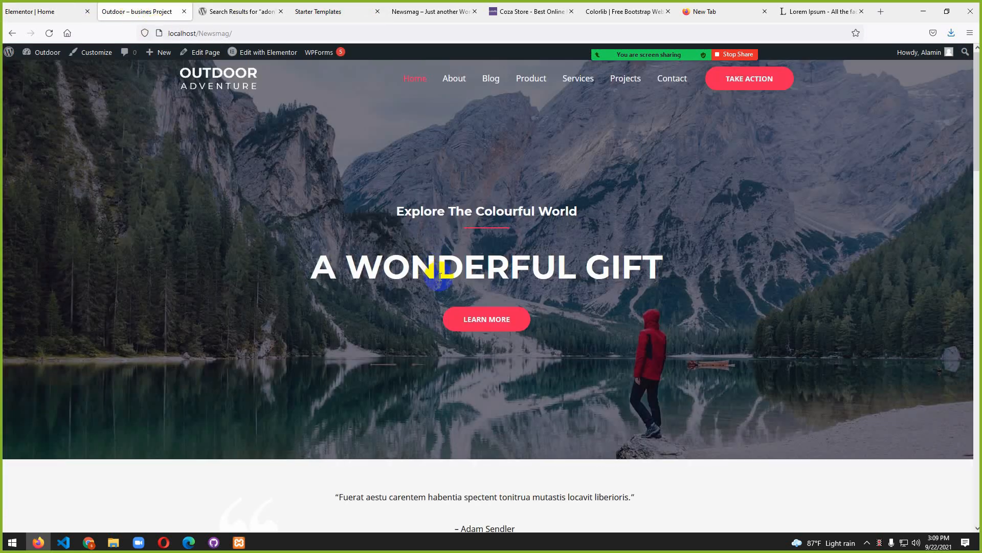
scroll(439, 277, "down", 6)
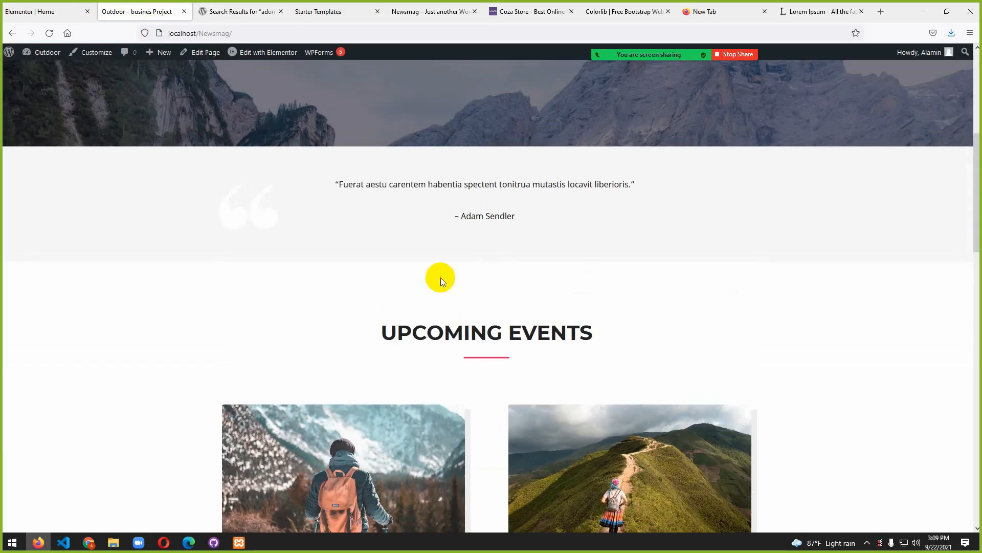
key("F5")
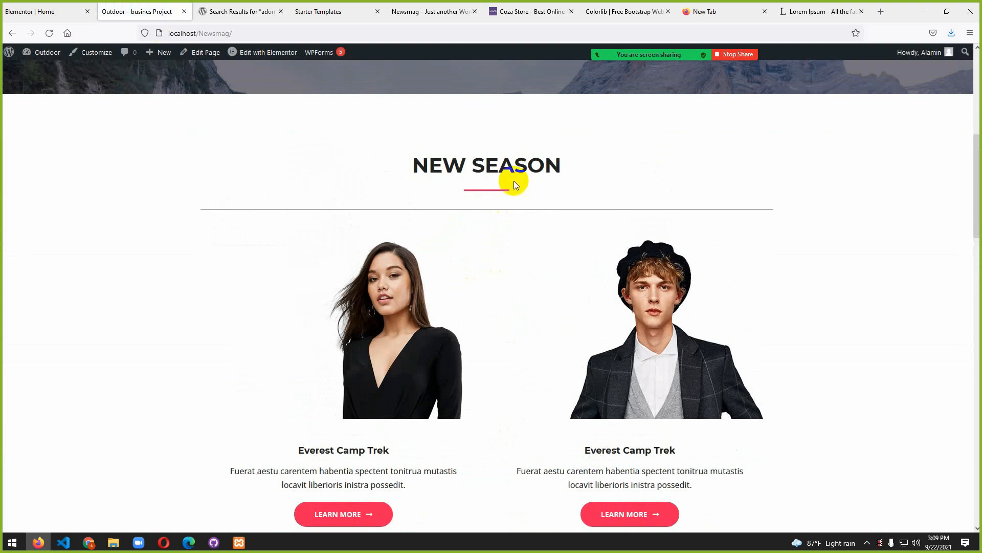
scroll(521, 202, "down", 9)
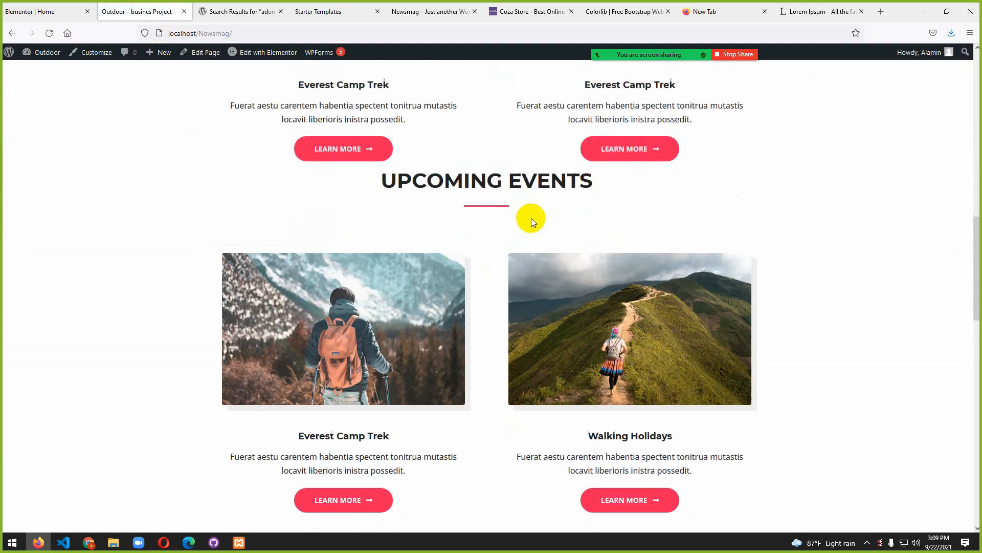
scroll(507, 212, "up", 4)
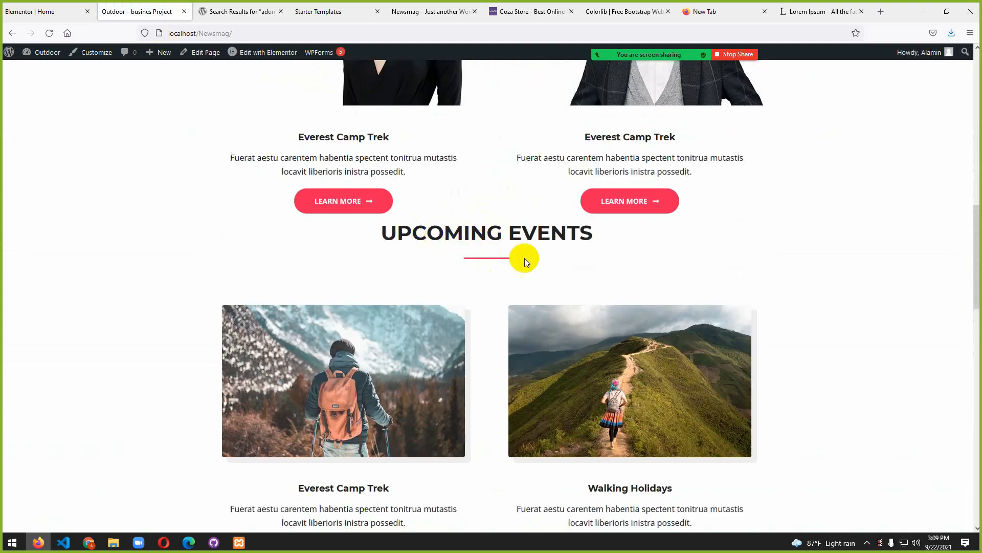
left_click_drag(445, 235, 456, 238)
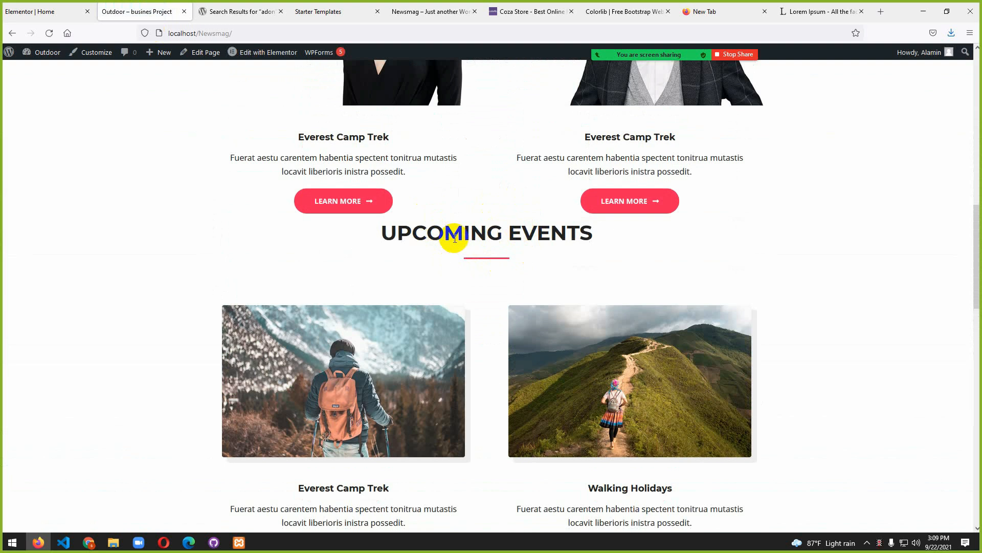
- Return to the Home page editor and open the advanced settings of the UPCOMING EVENTS heading
left_click(50, 12)
scroll(505, 358, "down", 4)
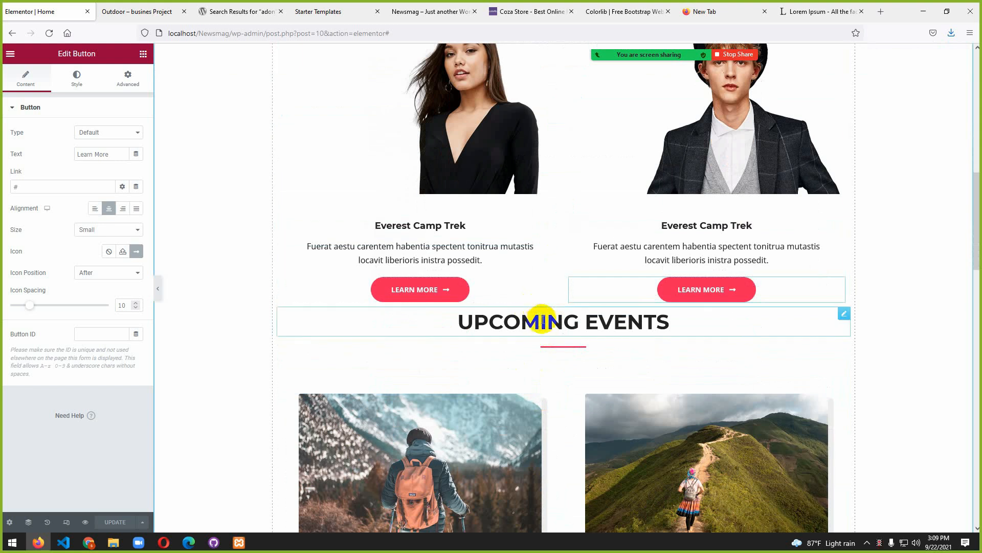
left_click(543, 321)
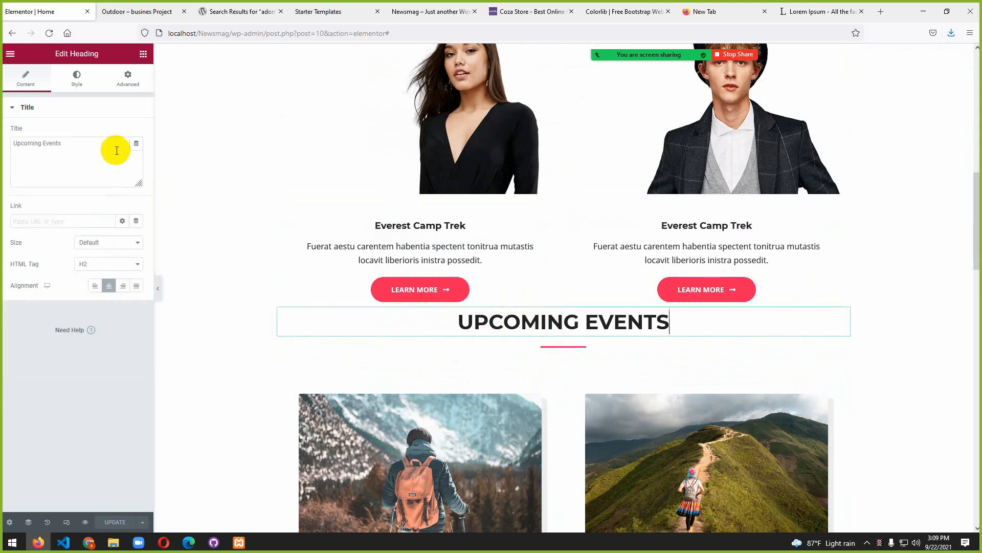
left_click(123, 83)
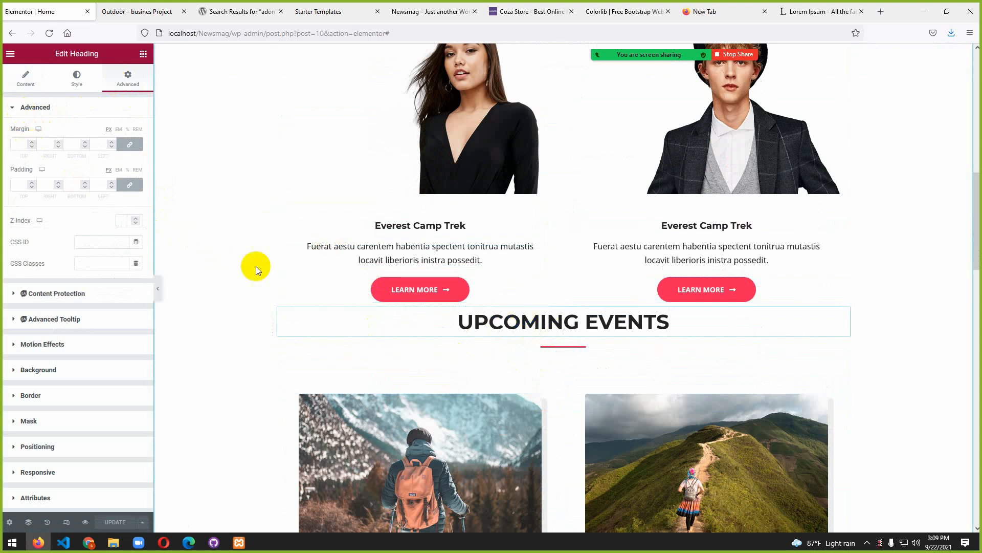
left_click(21, 145)
type("10")
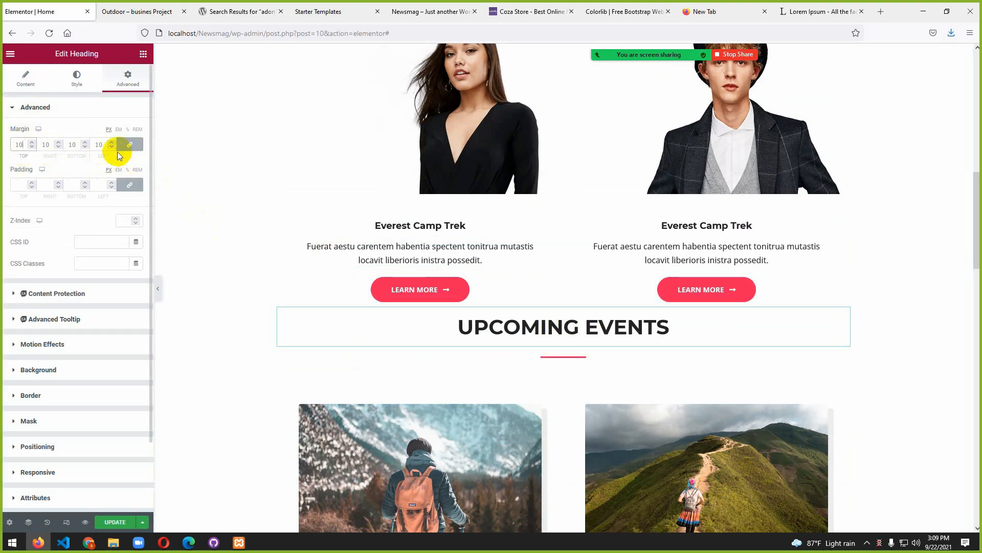
key("BackSpace")
key("BackSpace")
- Unlink the margin values of the UPCOMING EVENTS heading so each side can be set separately
left_click(130, 146)
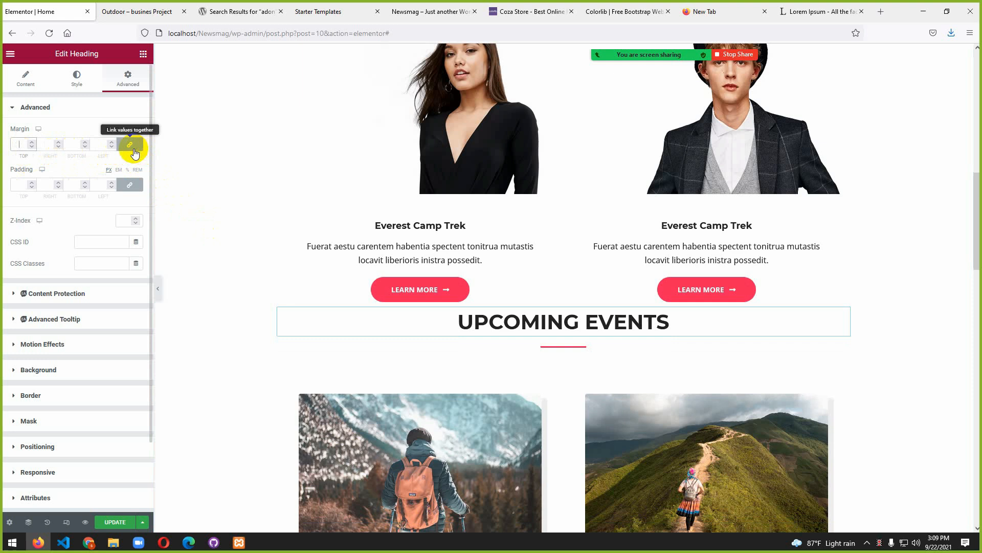
left_click(125, 148)
left_click(128, 146)
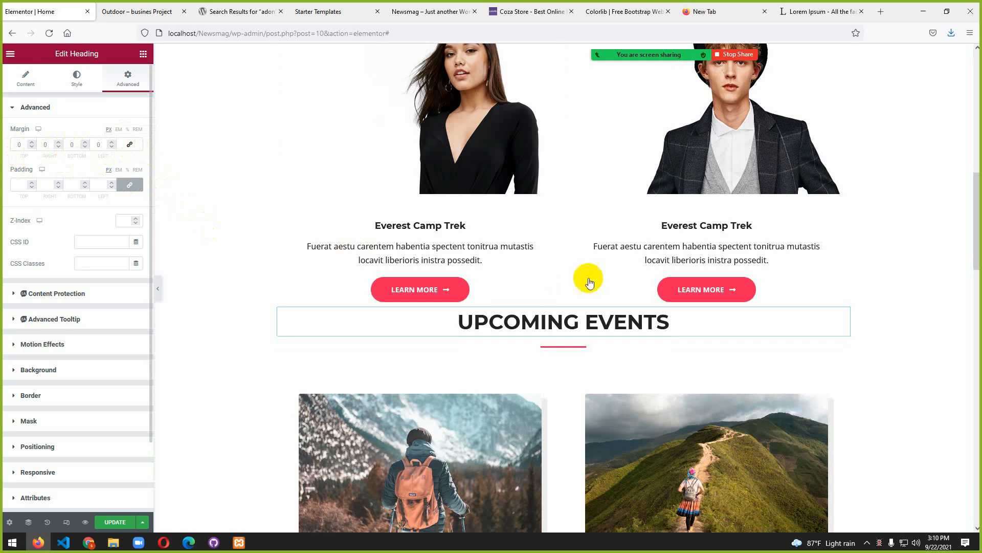
- Check the gap between the NEW SEASON buttons and the UPCOMING EVENTS heading on the published page
left_click(156, 9)
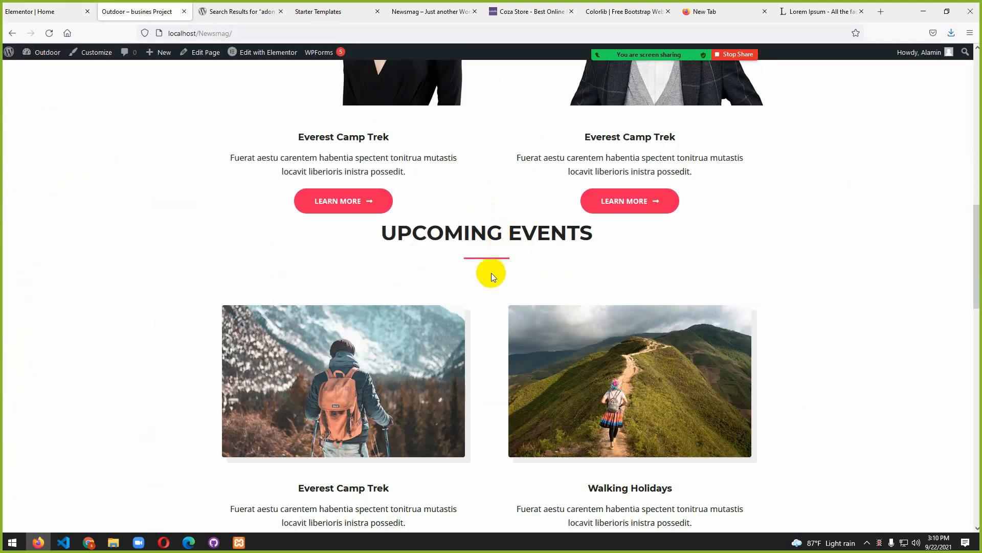
scroll(491, 271, "up", 3)
scroll(491, 271, "down", 7)
scroll(492, 365, "up", 7)
scroll(490, 379, "down", 2)
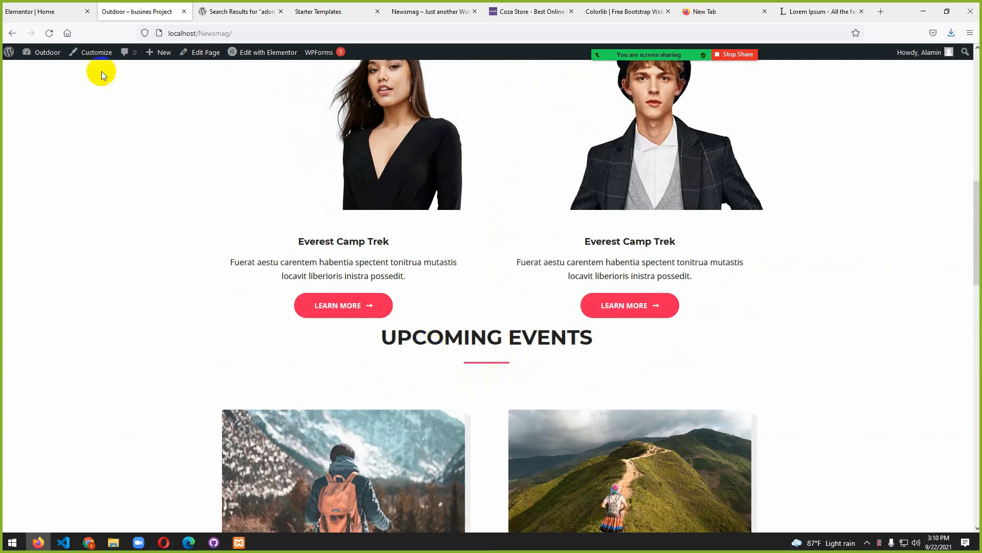
- Set the top margin of the UPCOMING EVENTS heading to 30 px in the Home page editor and update the page
left_click(57, 15)
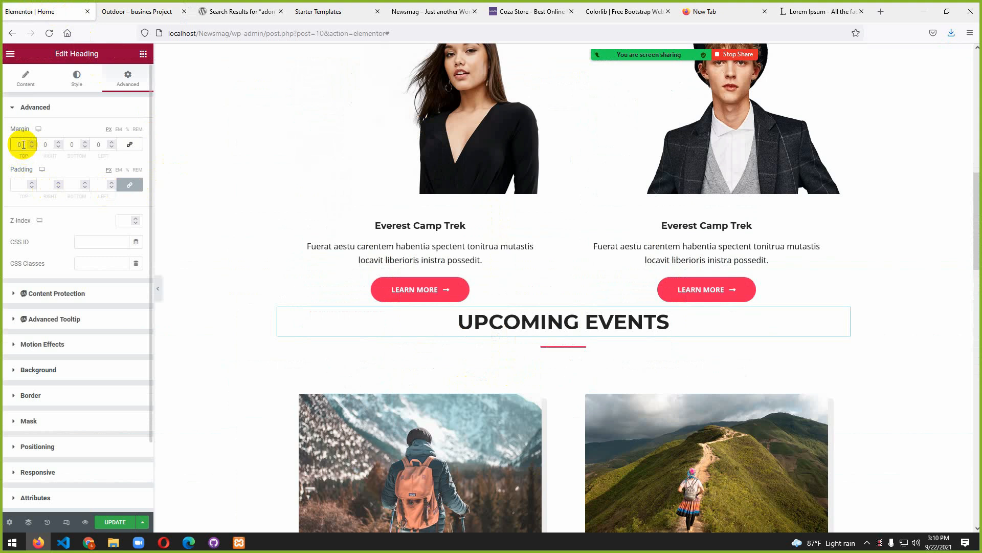
left_click(23, 145)
type("20")
key("Up")
key("Up")
key("Up")
key("Up")
key("Up")
key("Up")
key("Up")
key("Up")
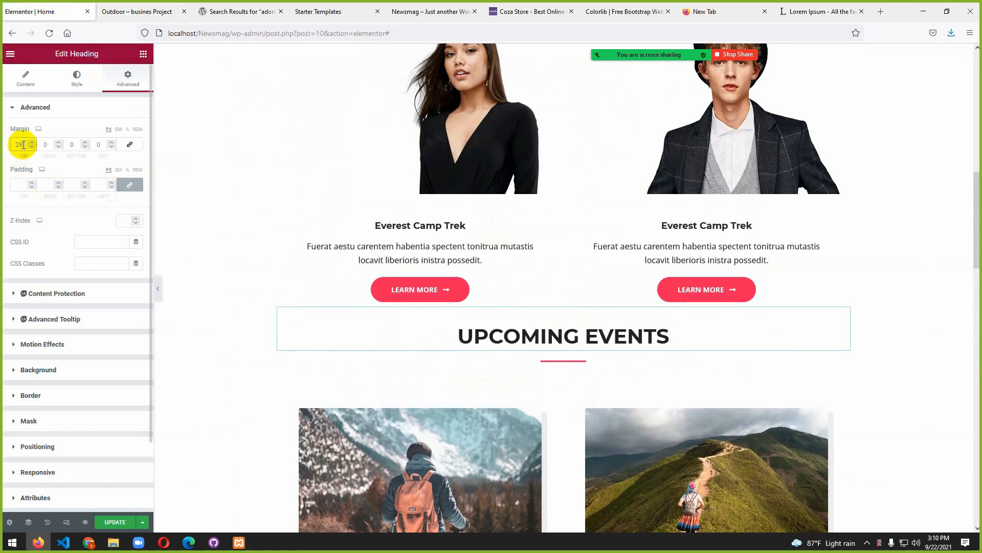
key("Up")
key("Up")
key("Up")
key("Up")
key("Up")
key("Up")
key("Up")
key("Up")
key("Up")
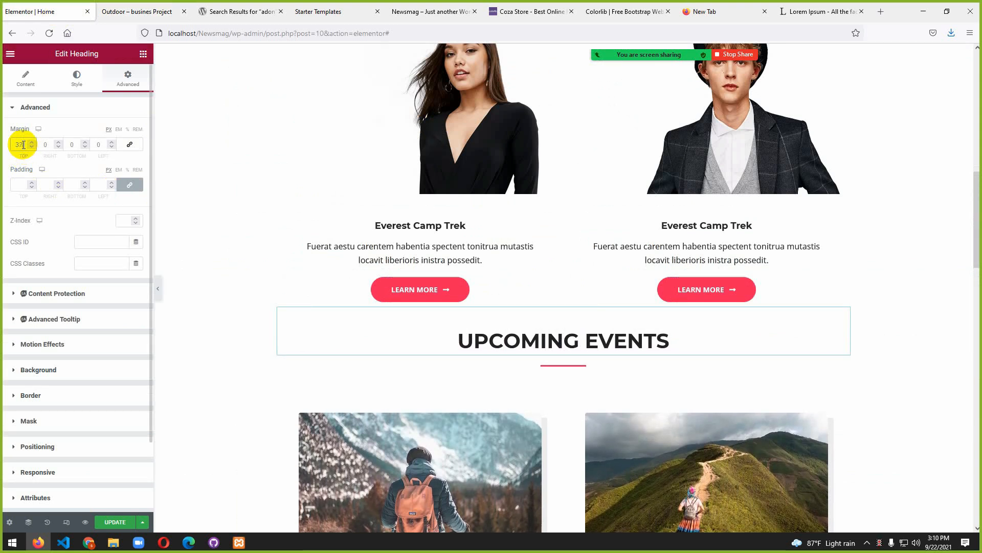
key("Down")
key("Down")
key("Down")
key("Down")
key("Down")
key("Down")
key("Down")
key("Down")
key("Up")
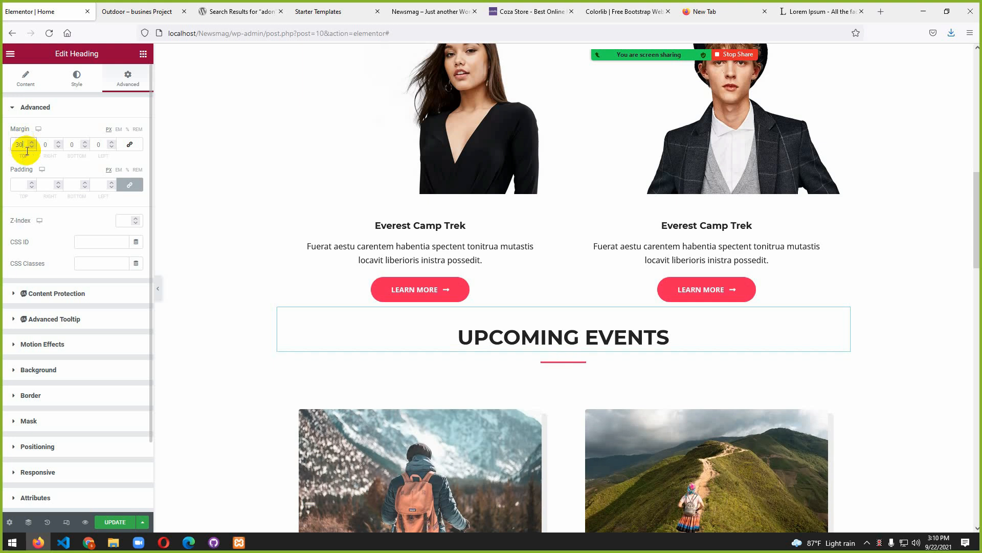
left_click(117, 525)
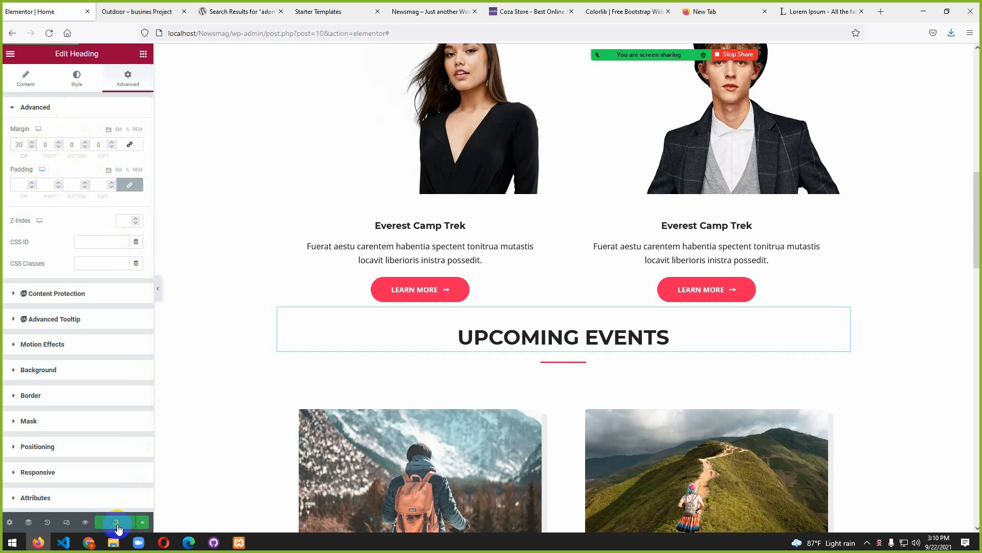
- Reload the published Home page and review the spacing above UPCOMING EVENTS, the NEW SEASON section and the hero banner
left_click(139, 14)
key("F5")
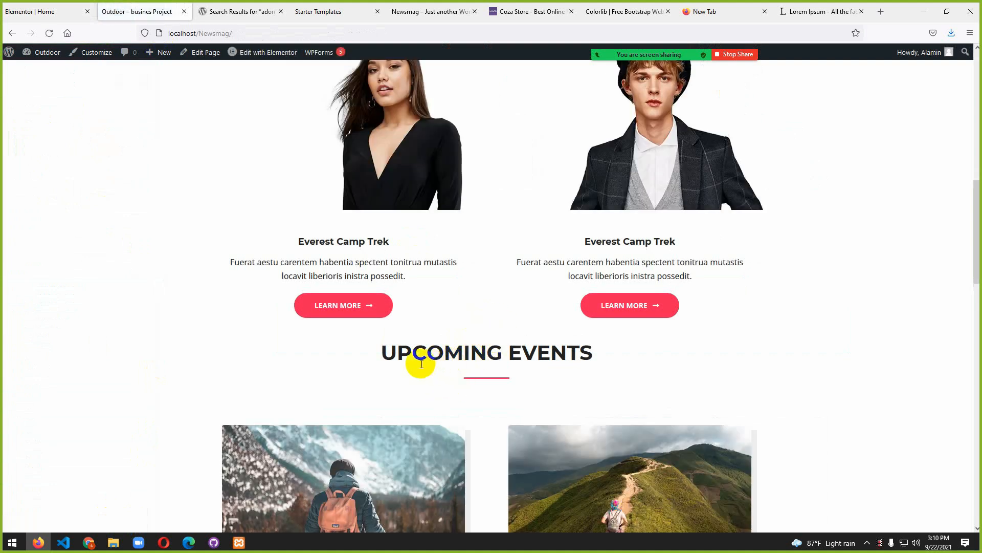
scroll(420, 361, "up", 2)
scroll(420, 363, "down", 1)
scroll(422, 364, "up", 5)
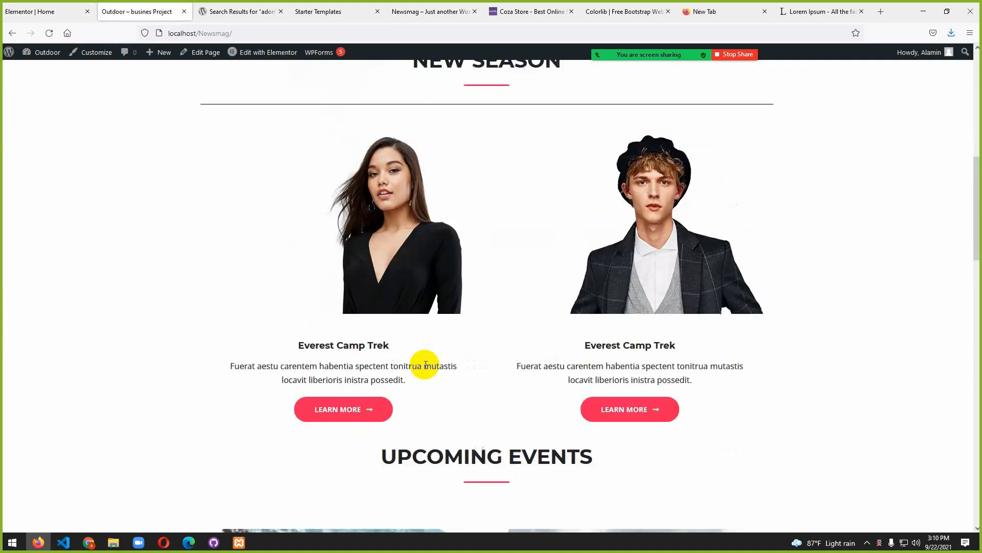
scroll(425, 365, "up", 2)
scroll(368, 175, "up", 3)
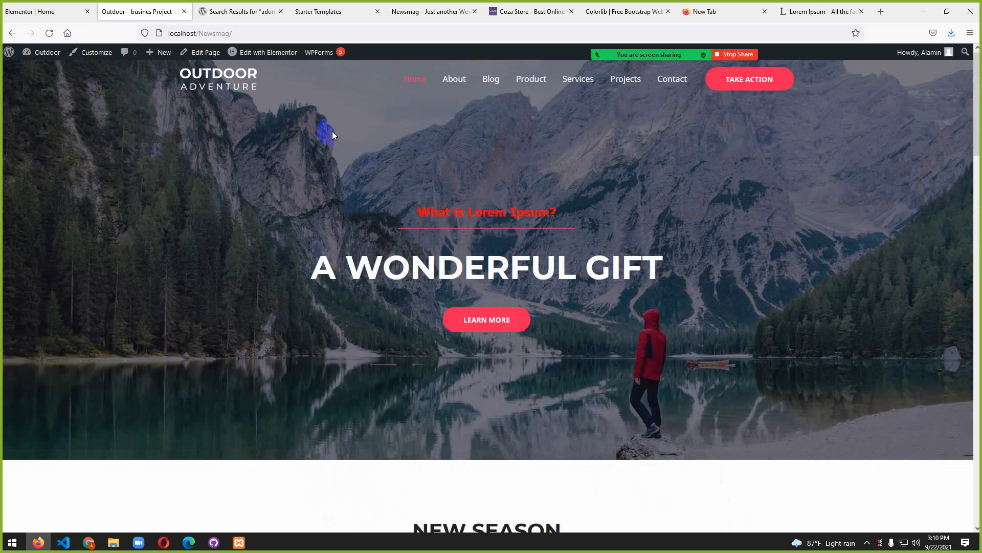
- Go to the site's About page and open it for editing with Elementor
left_click(458, 84)
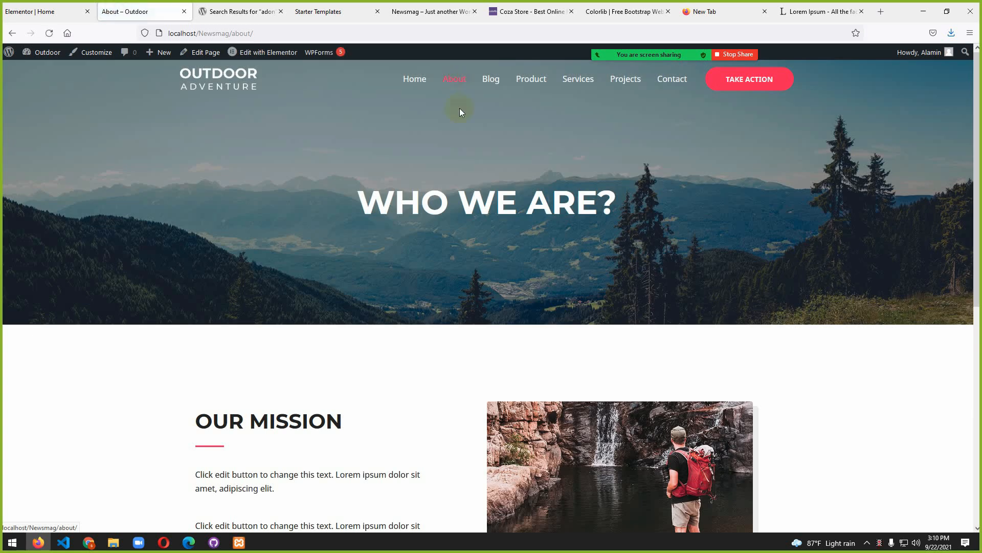
mouse_move(259, 56)
left_click(258, 55)
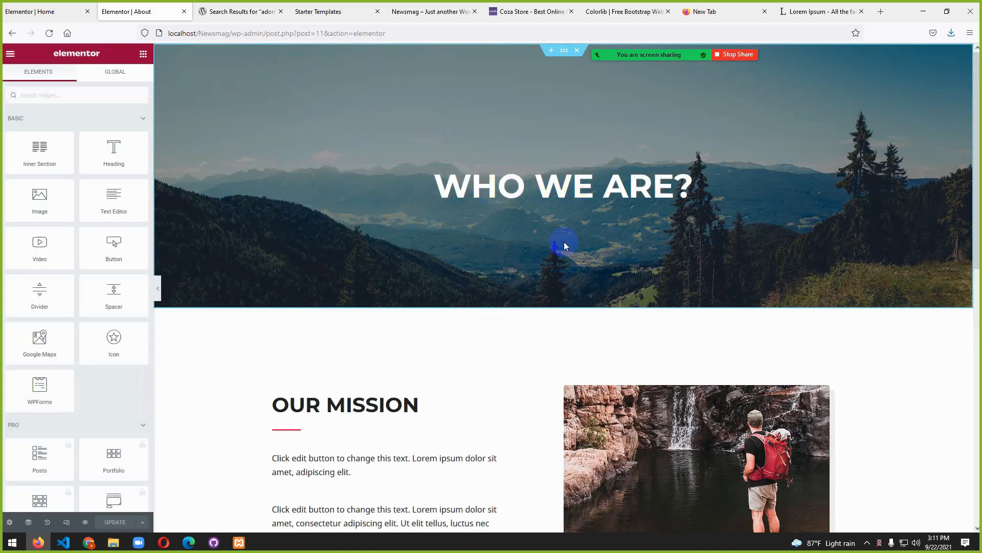
- Replace the background image of the WHO WE ARE? banner section with xbanner-02.webp from the media library
left_click(564, 51)
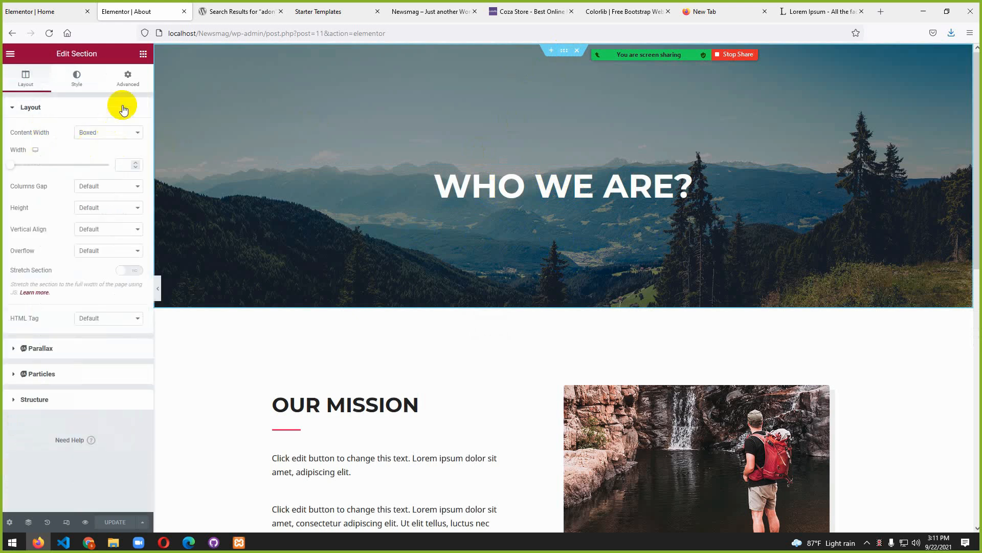
left_click(127, 85)
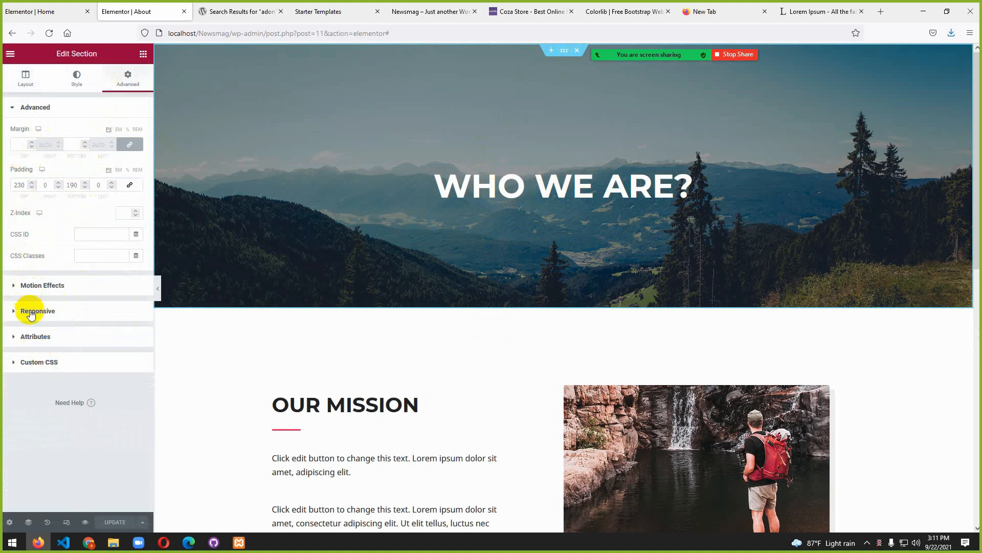
left_click(76, 82)
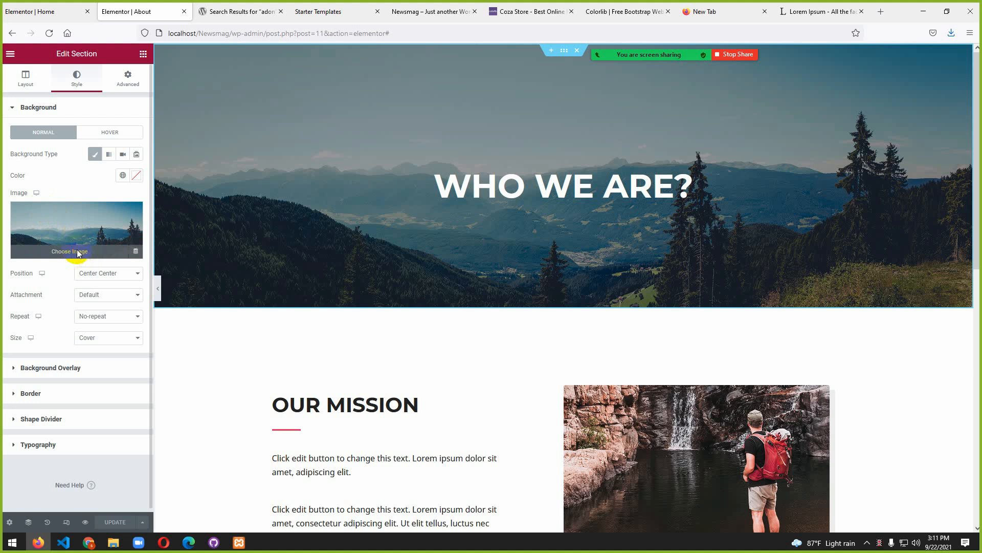
left_click(77, 254)
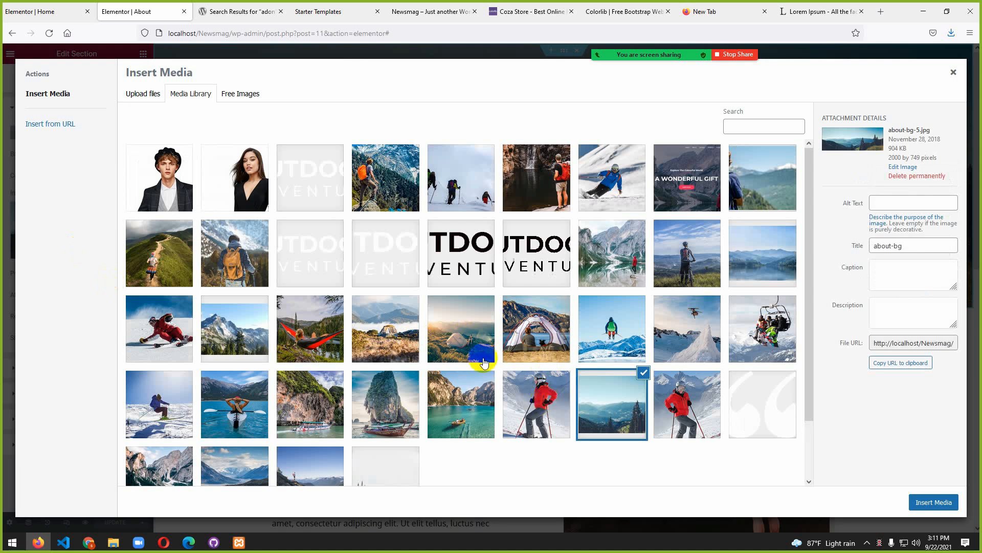
left_click(235, 192)
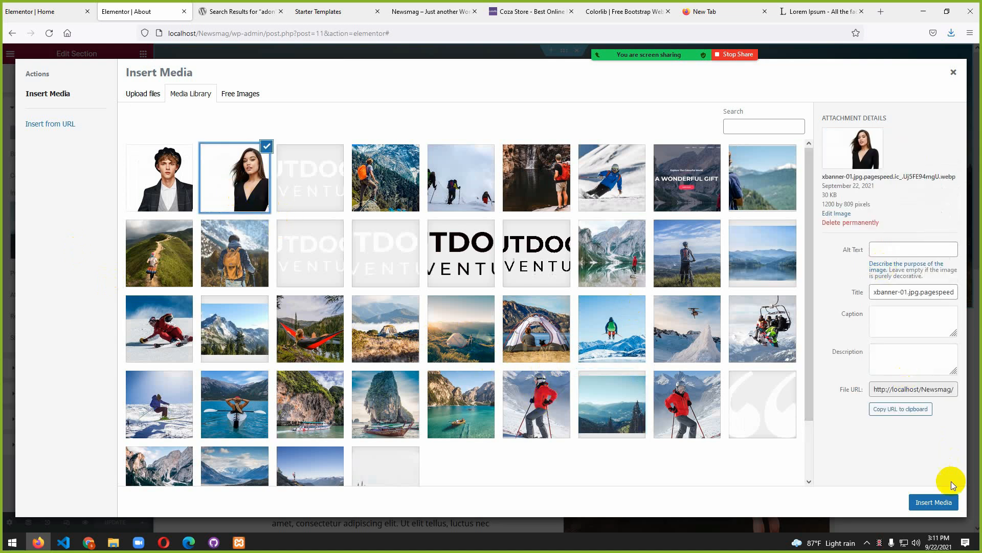
left_click(150, 198)
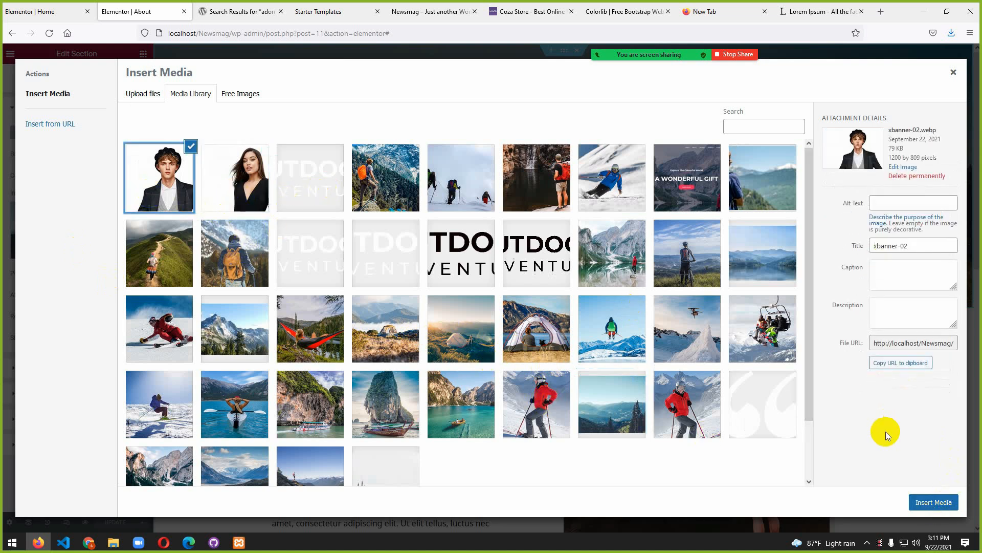
left_click(927, 502)
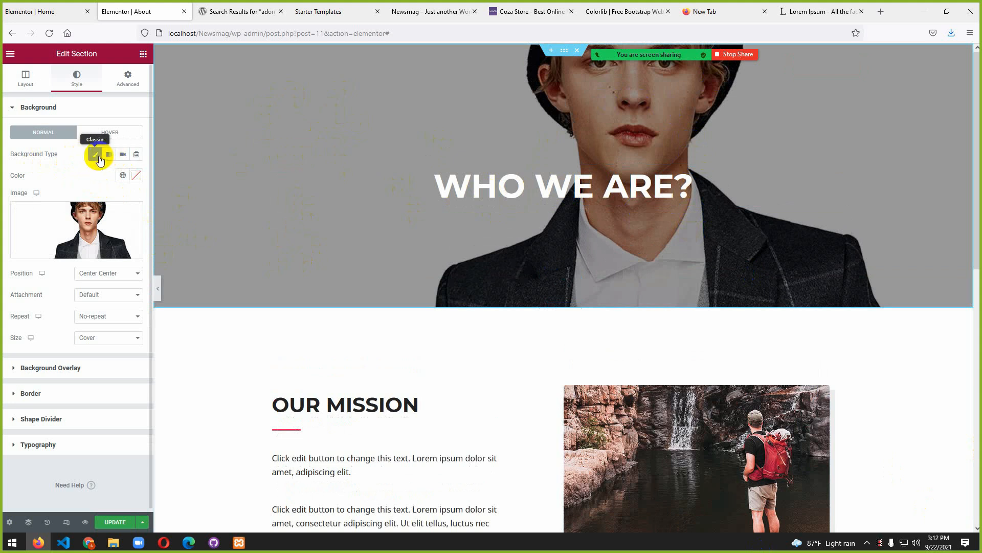
- Set the banner section's classic background color to red (#E10A0A)
left_click(95, 154)
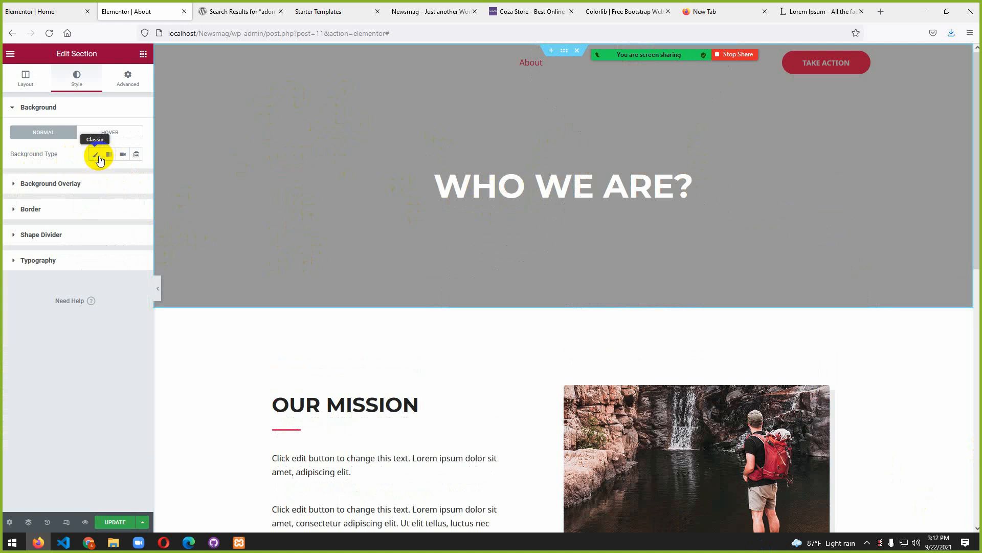
left_click(97, 156)
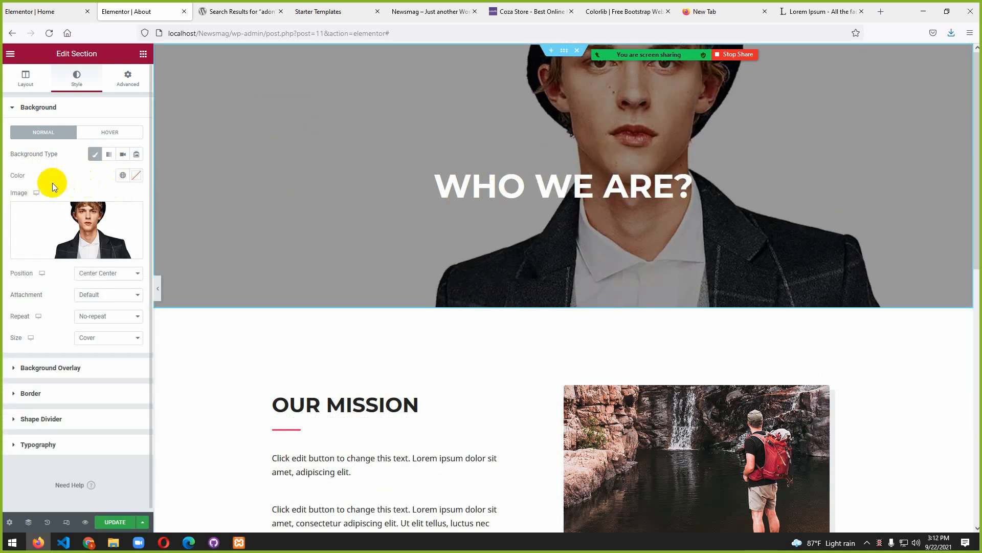
left_click(136, 175)
left_click(123, 235)
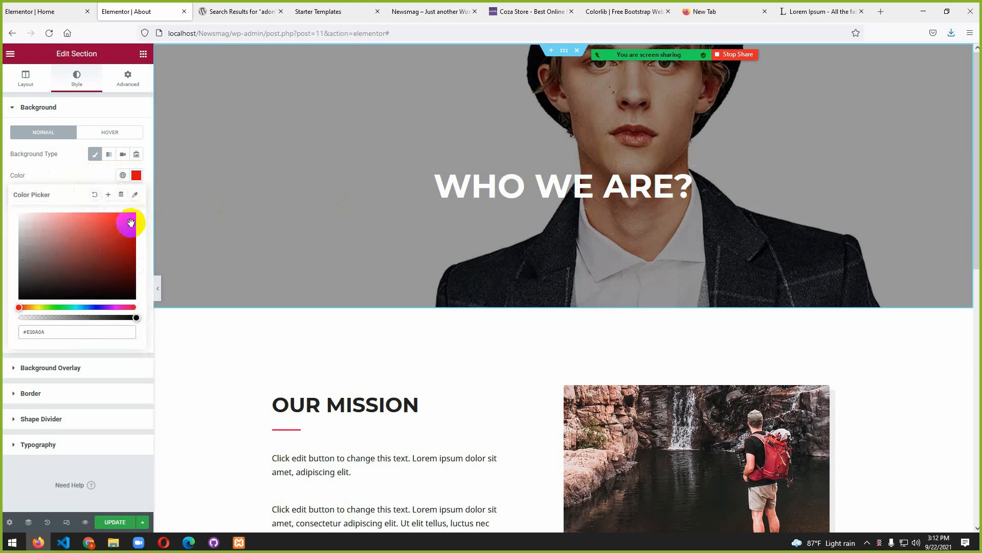
left_click(85, 175)
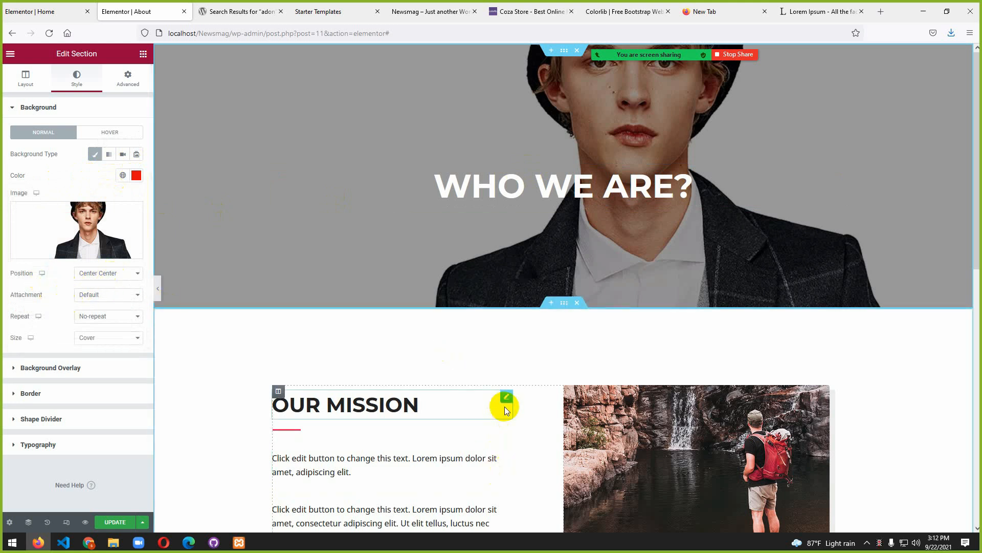
scroll(504, 406, "down", 3)
scroll(504, 406, "down", 7)
scroll(504, 406, "up", 10)
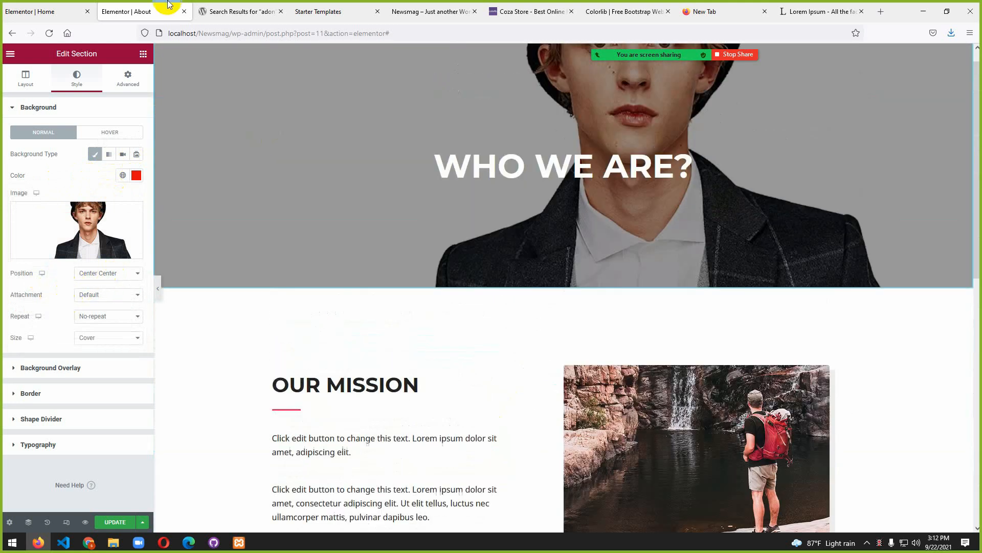
left_click(205, 11)
left_click(132, 11)
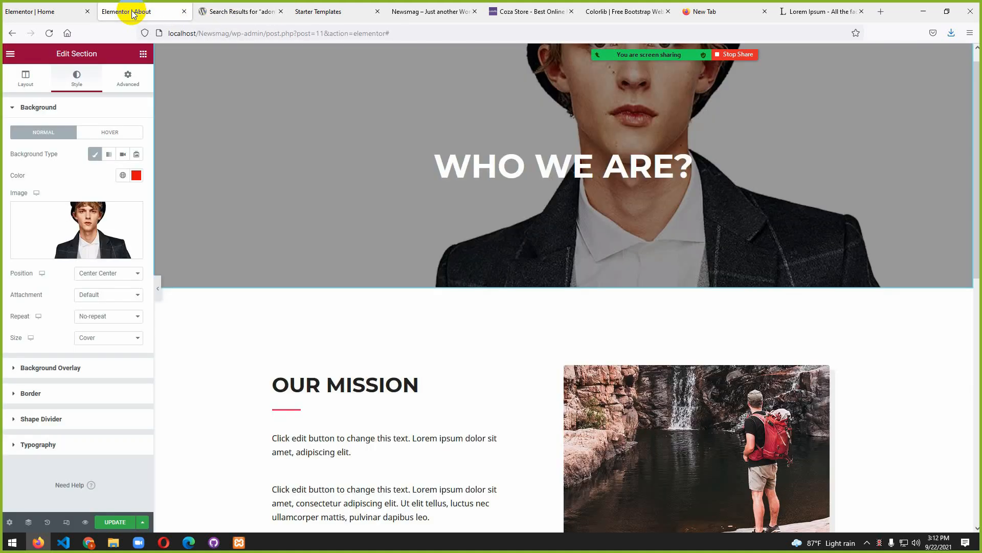
scroll(398, 241, "up", 1)
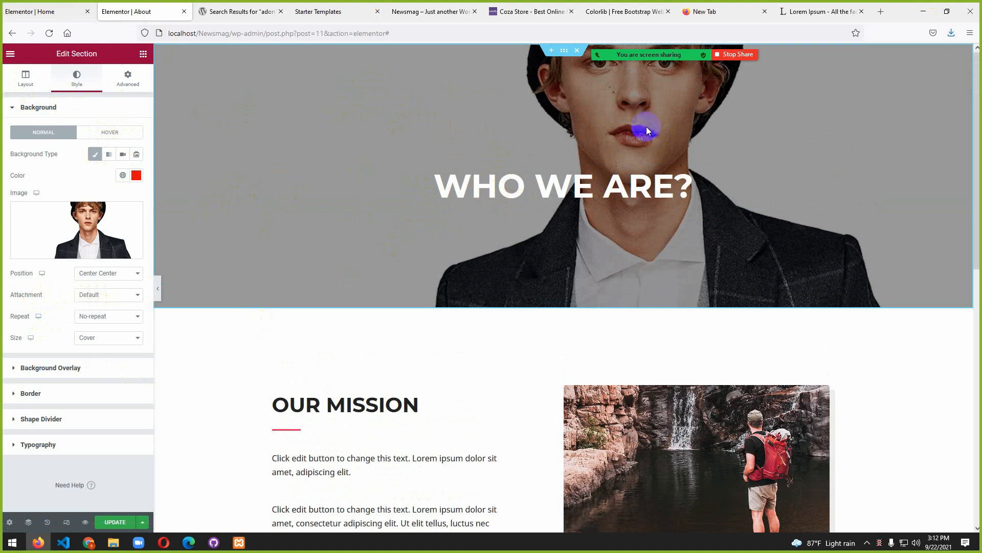
- Try the gradient background type on the banner section and return to the classic type
left_click(109, 155)
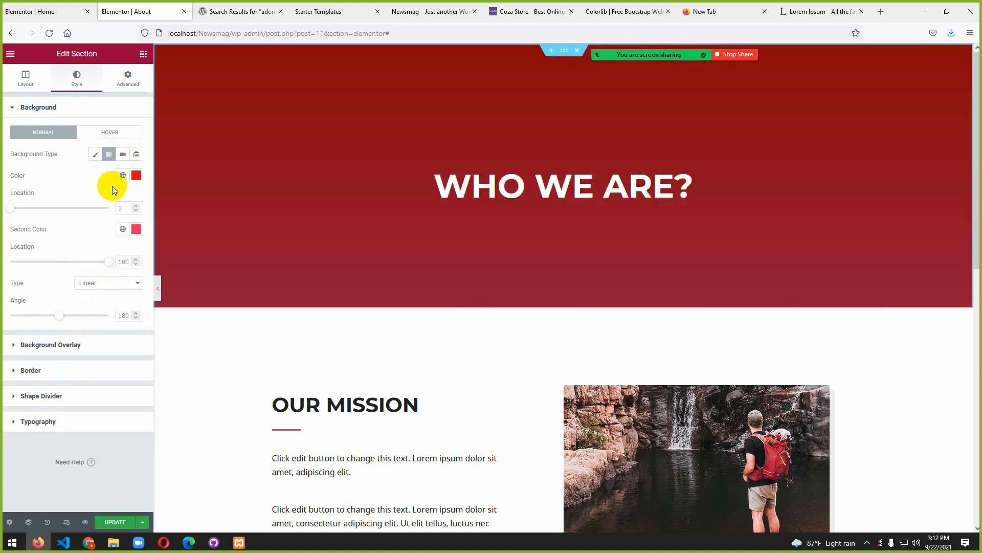
left_click(96, 156)
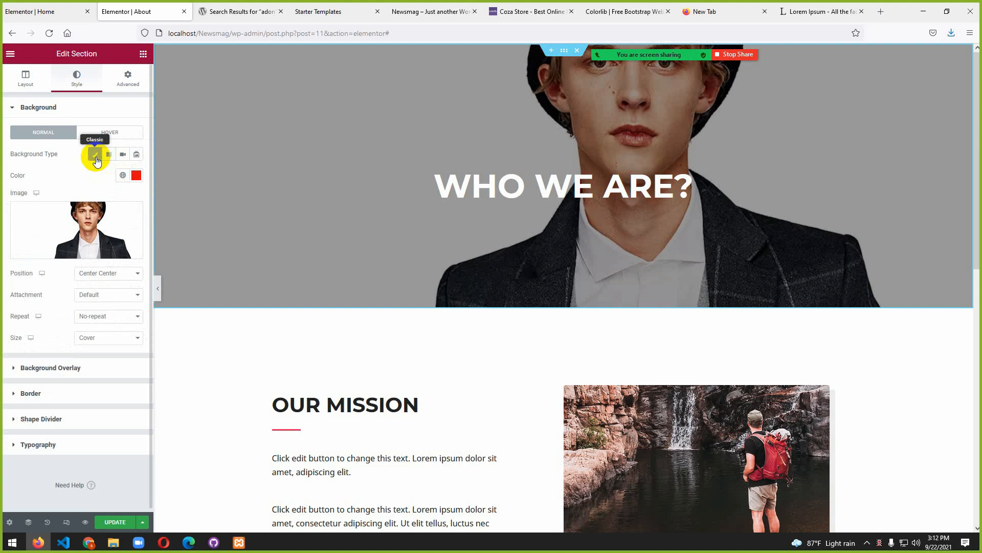
left_click(27, 88)
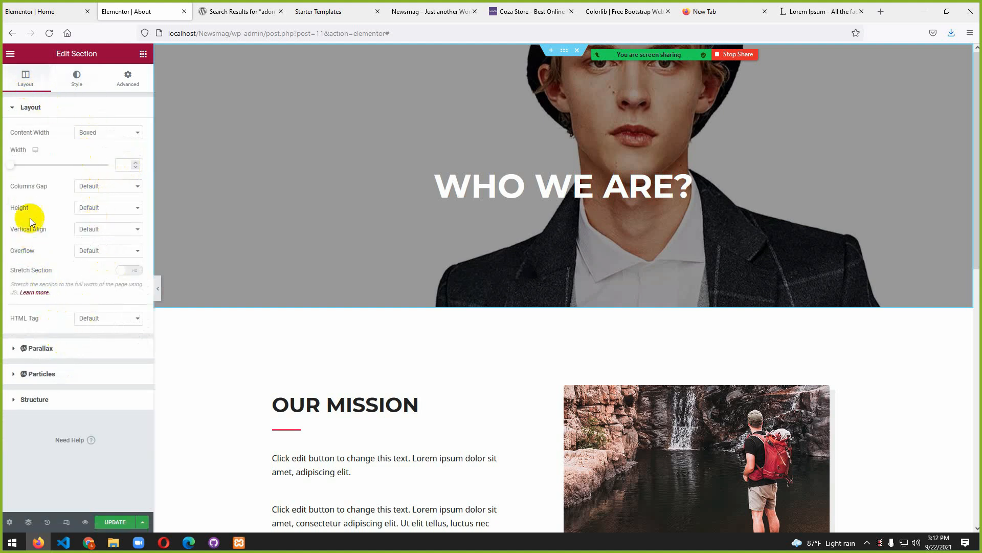
left_click(76, 86)
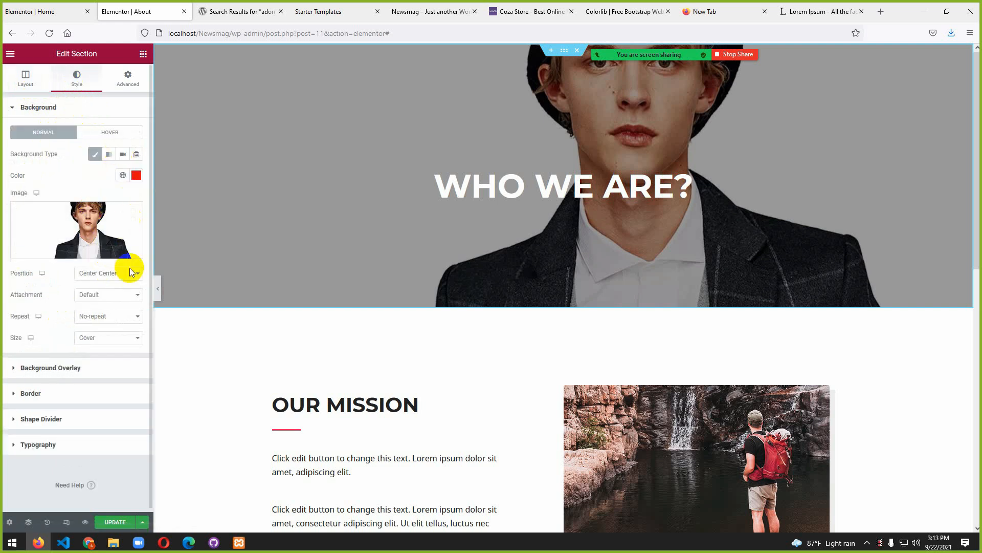
- Set the banner section's background overlay opacity to 0
left_click(14, 364)
left_click(17, 364)
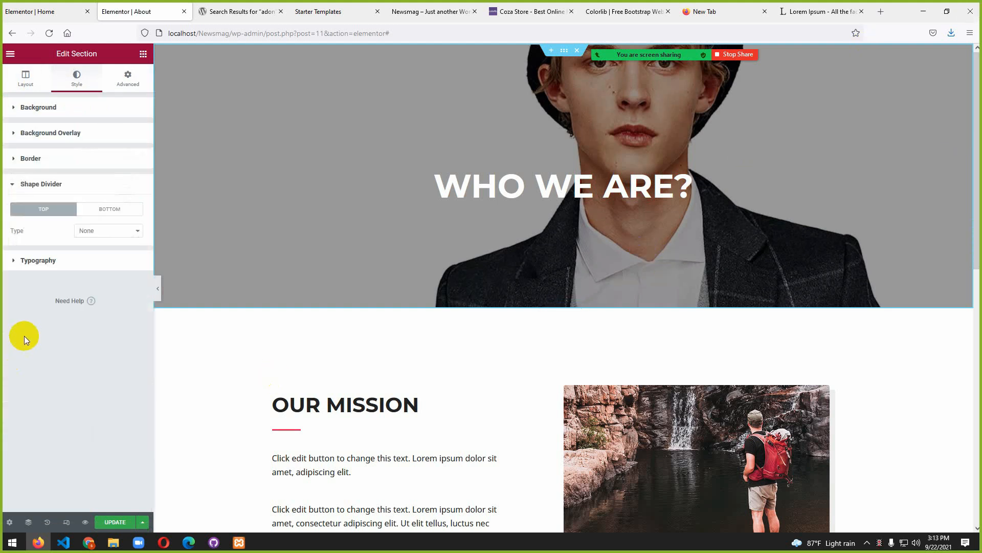
left_click(12, 134)
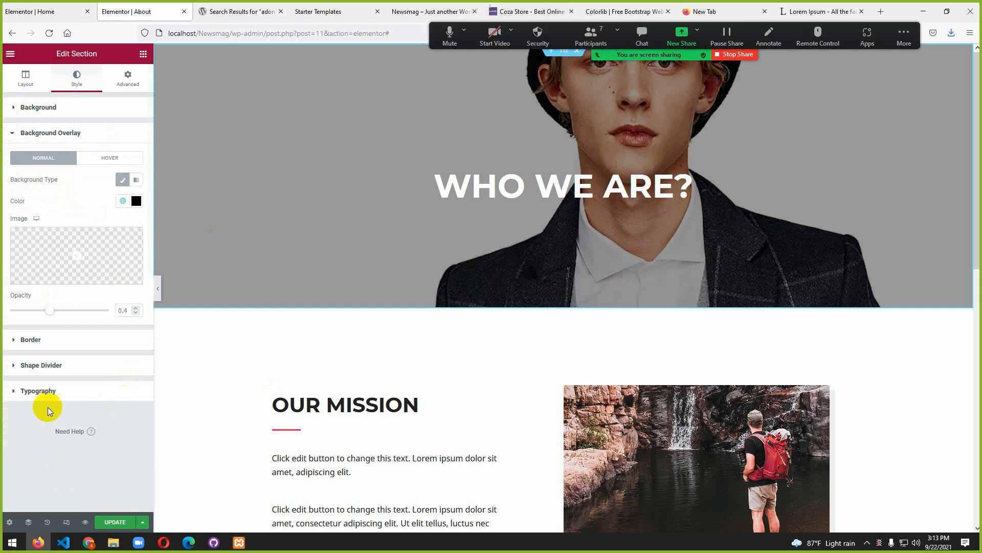
left_click_drag(49, 313, 3, 315)
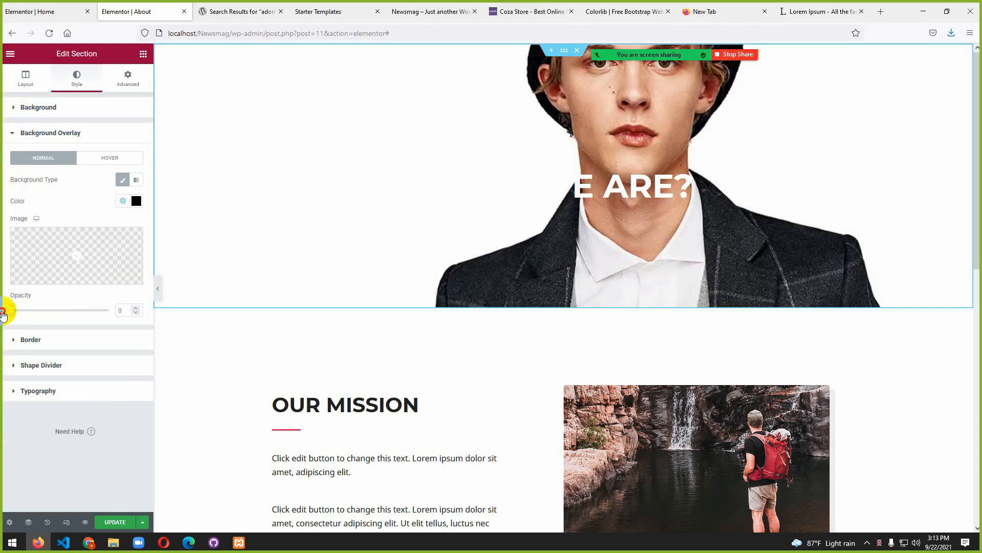
mouse_move(2, 314)
left_mouse_down()
mouse_move(16, 312)
mouse_move(6, 313)
left_mouse_up()
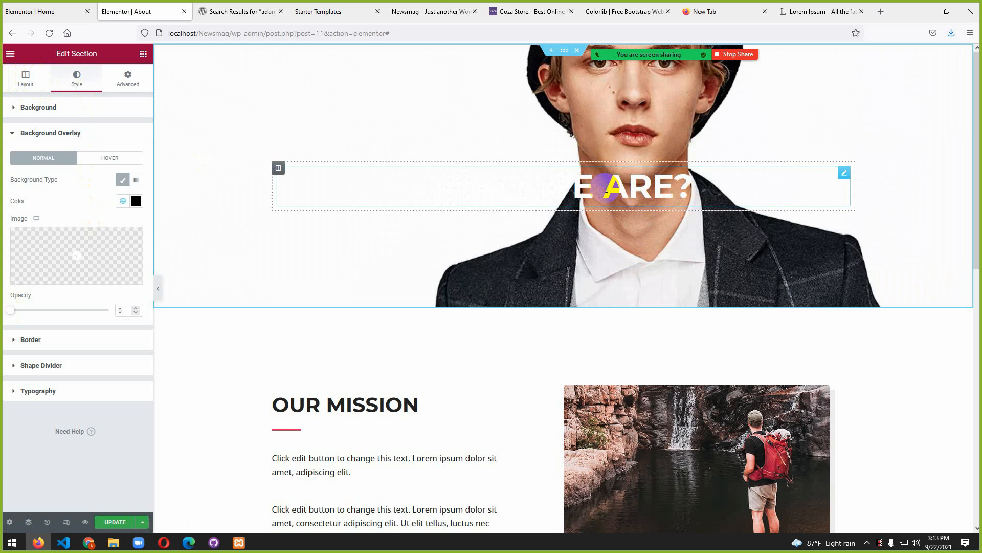
- Change the text color of the WHO WE ARE? heading to red (#DE0303)
left_click(616, 192)
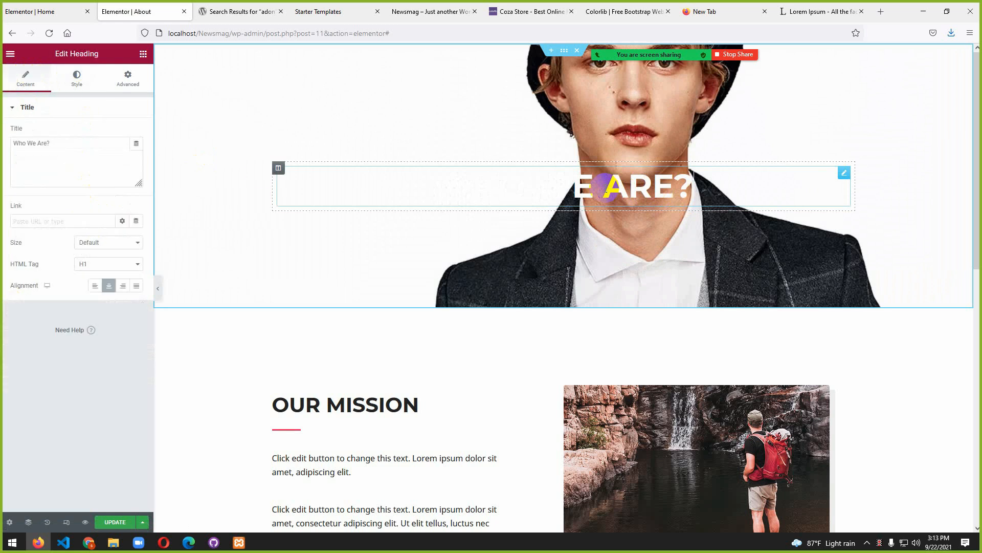
left_click(76, 90)
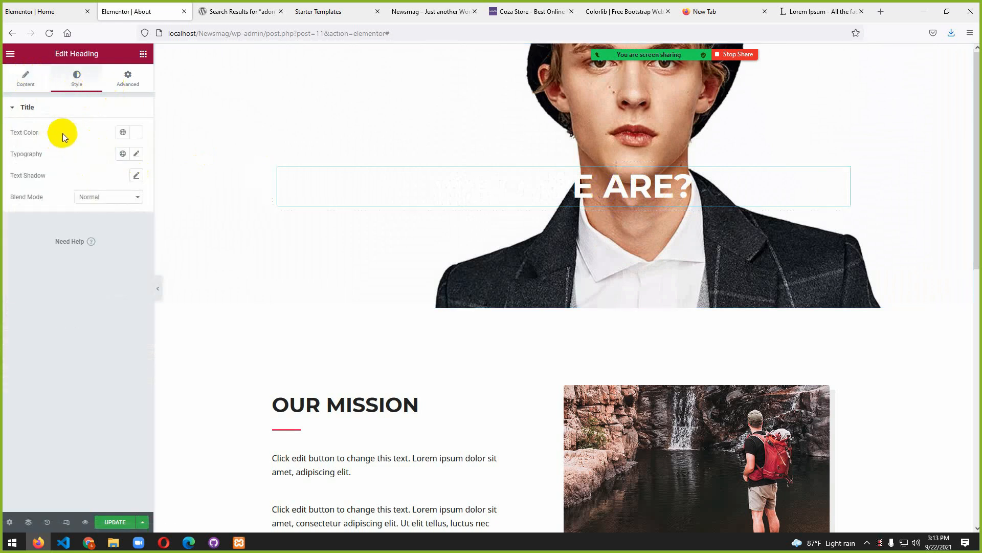
left_click(137, 132)
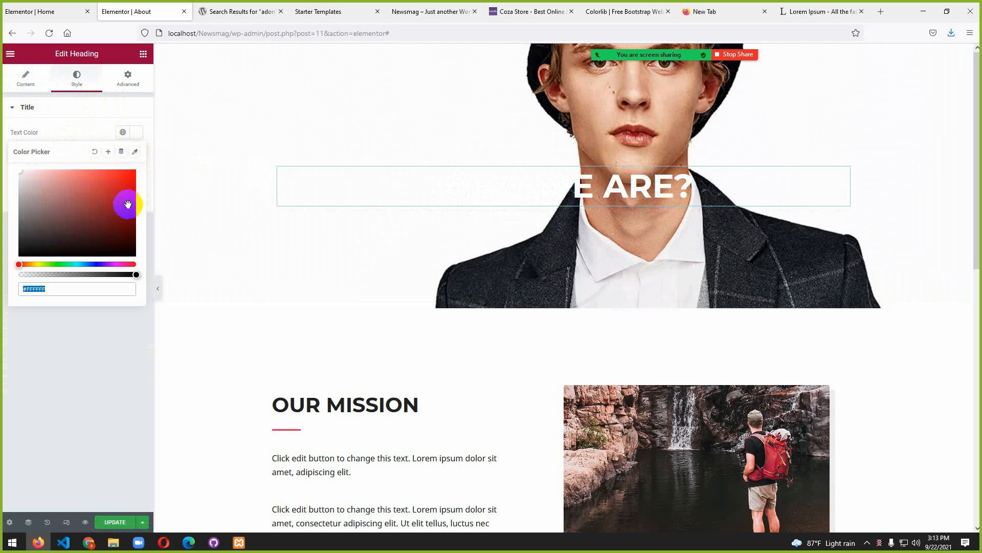
left_click_drag(128, 204, 134, 180)
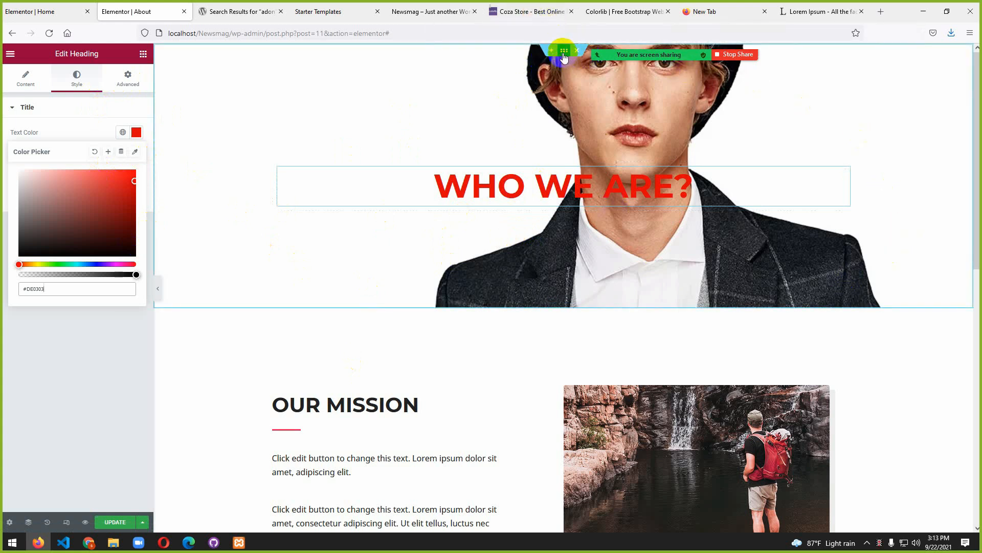
- Give the banner section's background overlay a dark red color (#920B0B) and an opacity of 0.42
left_click(565, 51)
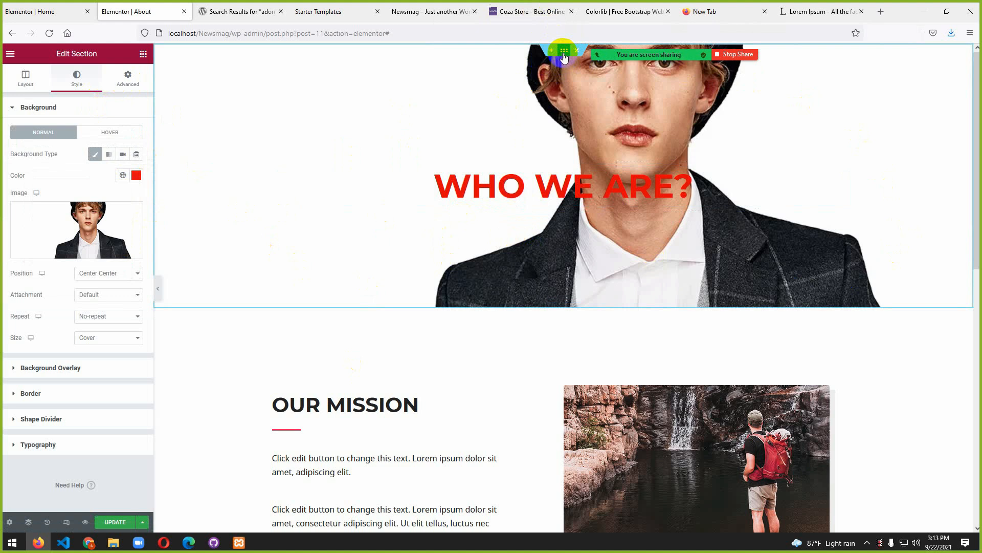
right_click(564, 55)
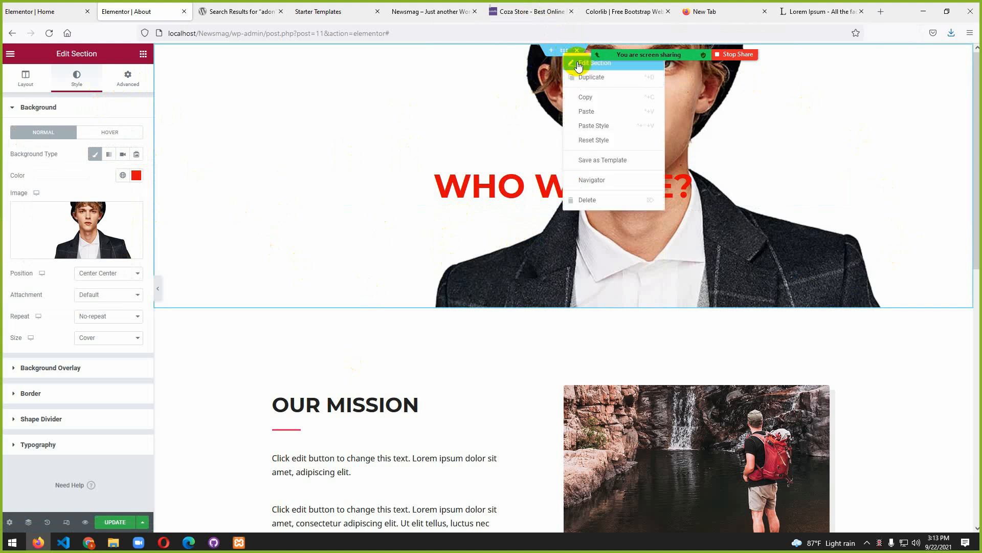
left_click(577, 63)
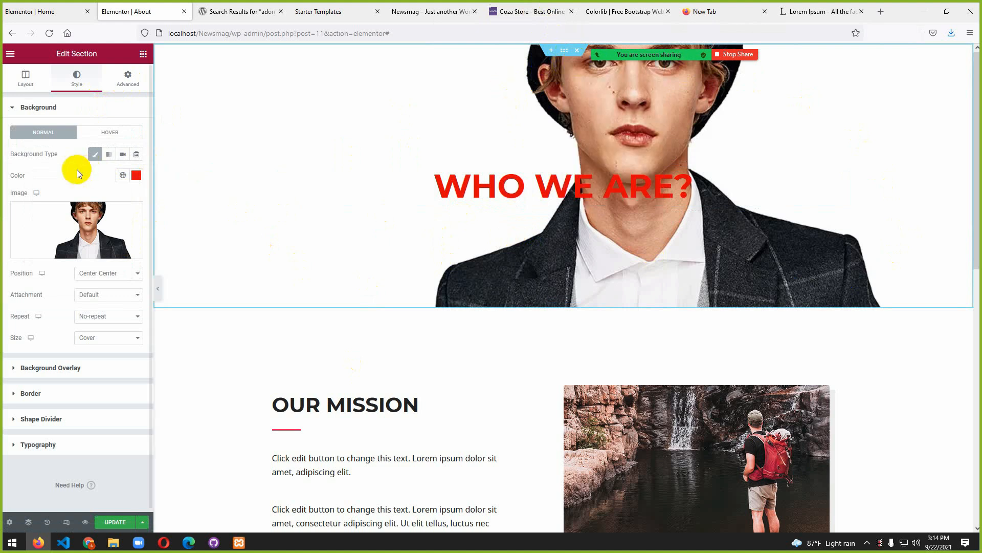
double_click(15, 370)
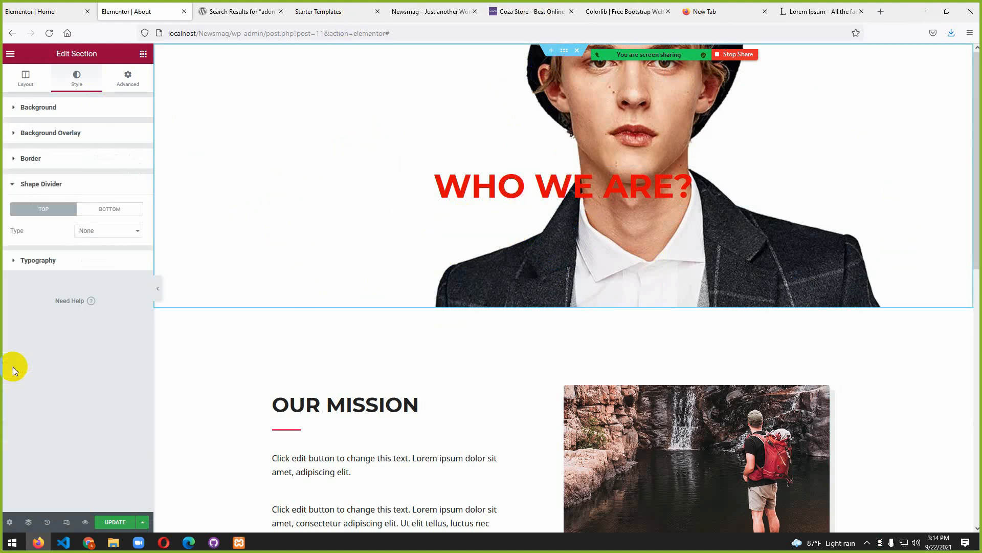
left_click(23, 134)
mouse_move(91, 255)
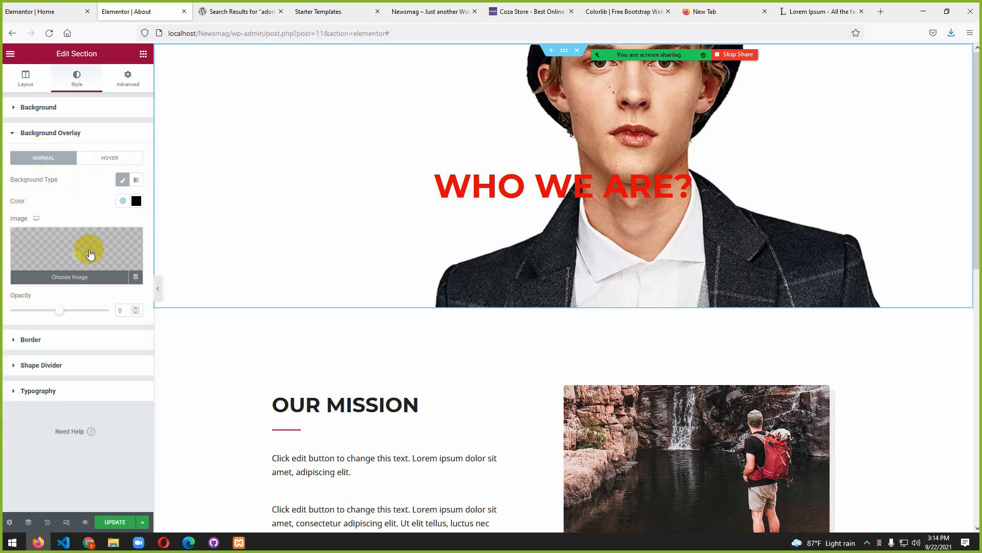
left_click(136, 204)
mouse_move(119, 260)
left_mouse_down()
mouse_move(90, 271)
mouse_move(127, 275)
left_mouse_up()
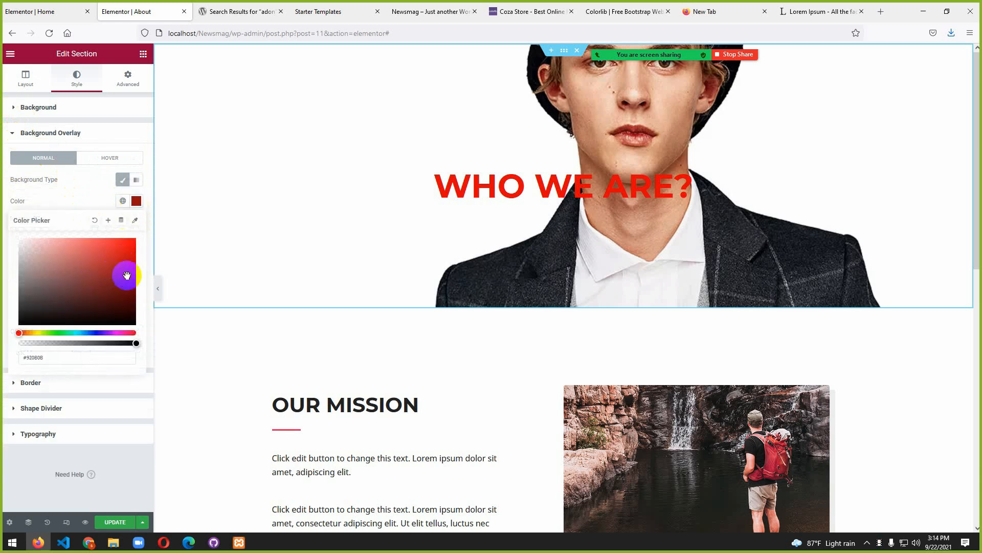
left_click(90, 189)
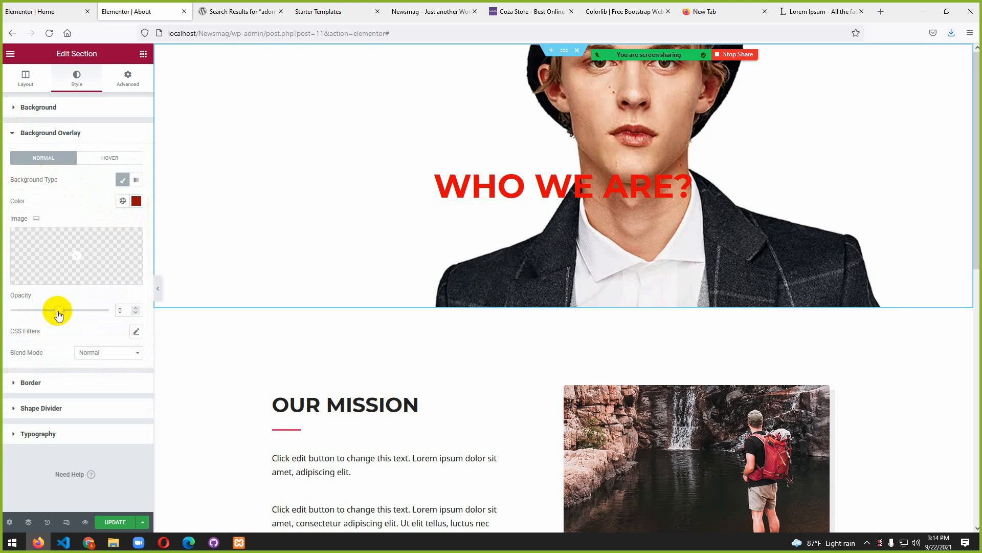
mouse_move(59, 314)
left_mouse_down()
mouse_move(79, 316)
mouse_move(51, 311)
left_mouse_up()
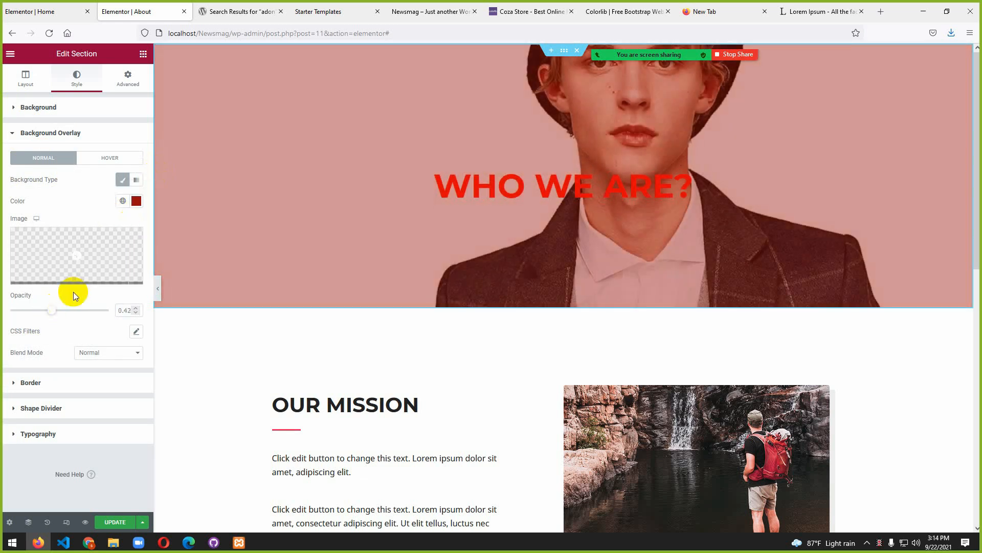
- Change the banner's background overlay color to near-black (#0F0D0D)
left_click(136, 201)
left_click_drag(91, 298, 30, 320)
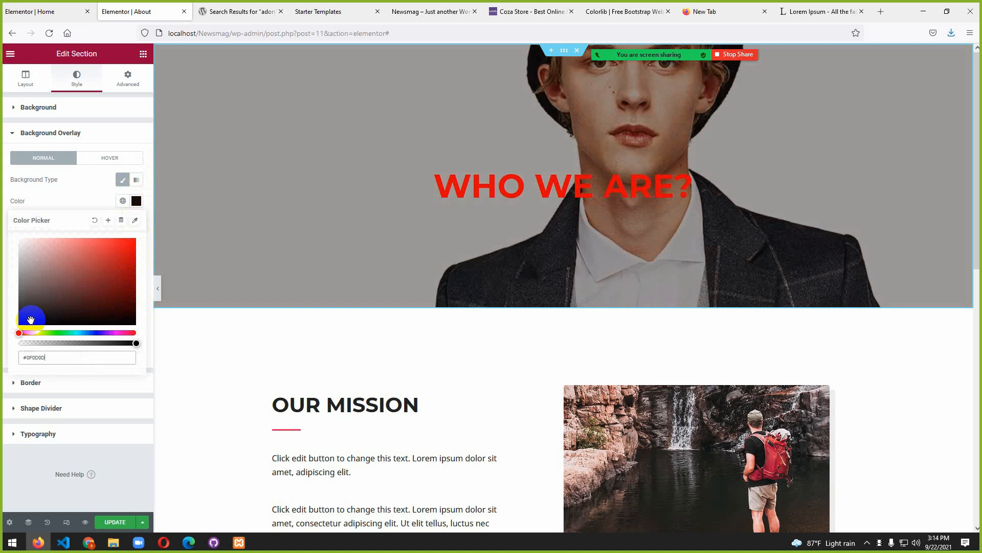
- Close the overlay color picker and save the About page with the restyled banner
left_click(78, 197)
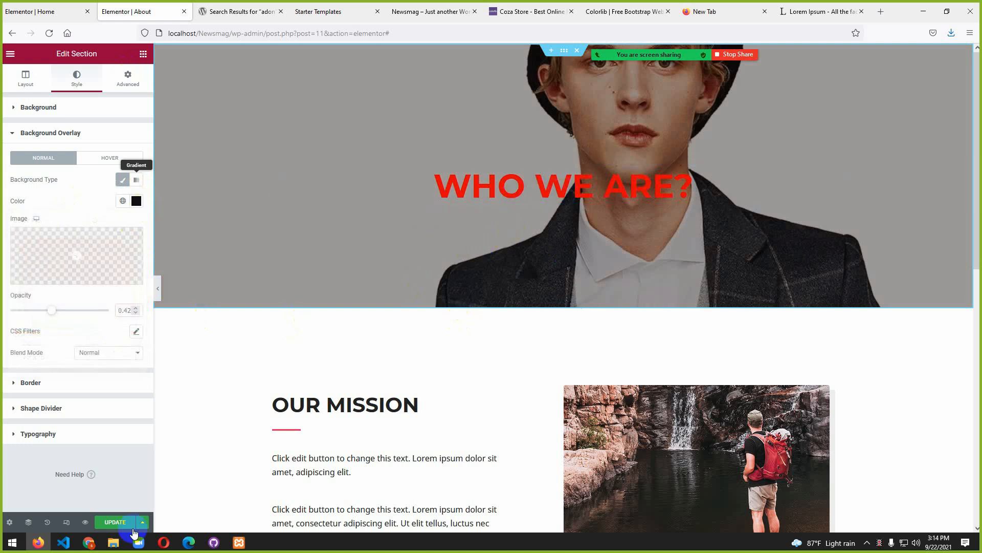
left_click(117, 525)
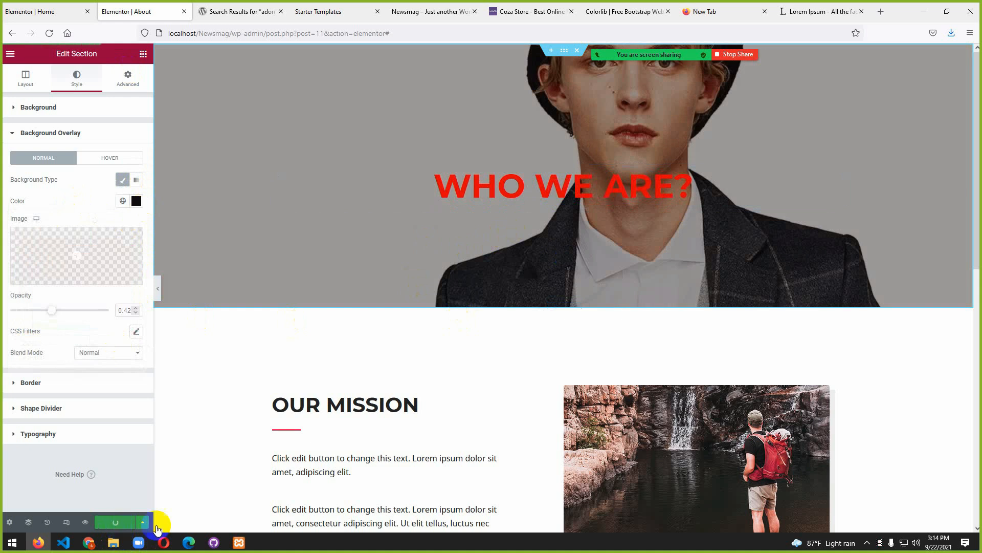
- Replace the first paragraph under OUR MISSION with the opening Lorem Ipsum text from lipsum.com, ending at "when an unknown"
scroll(597, 457, "down", 2)
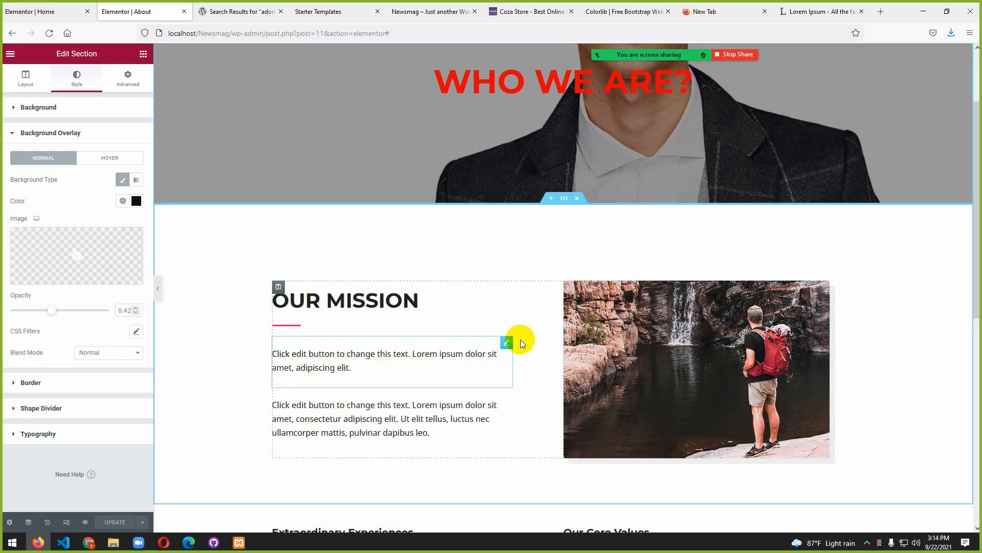
left_click(506, 341)
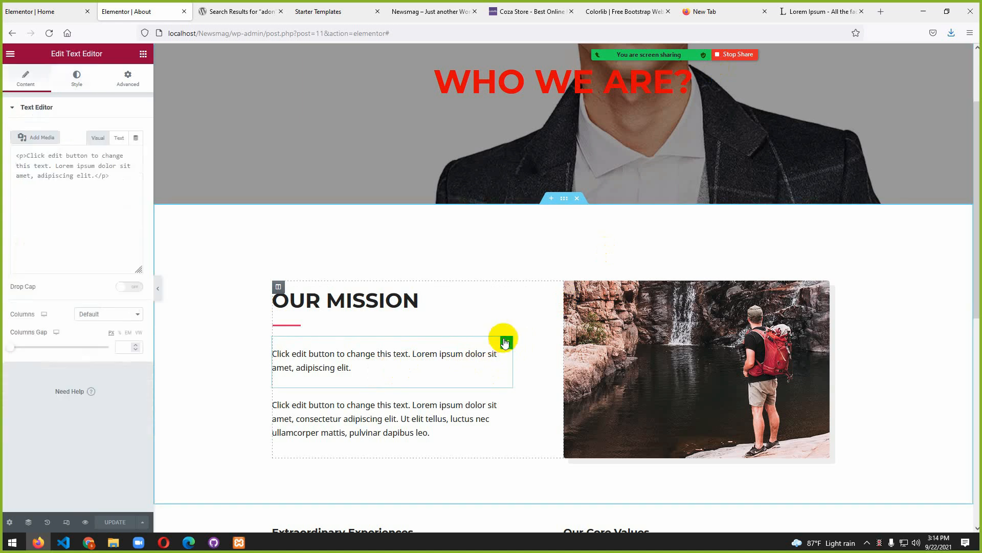
left_click_drag(121, 229, 6, 193)
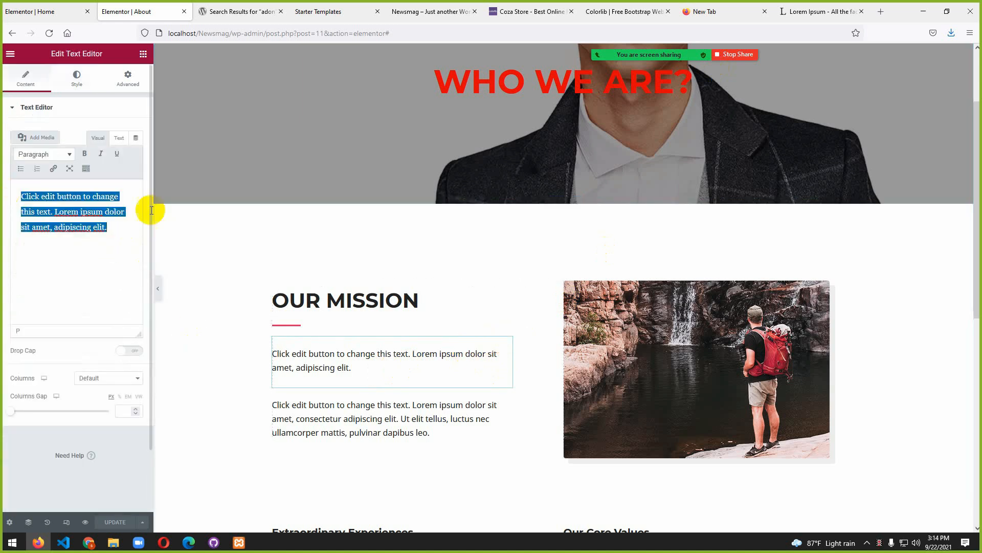
left_click(814, 11)
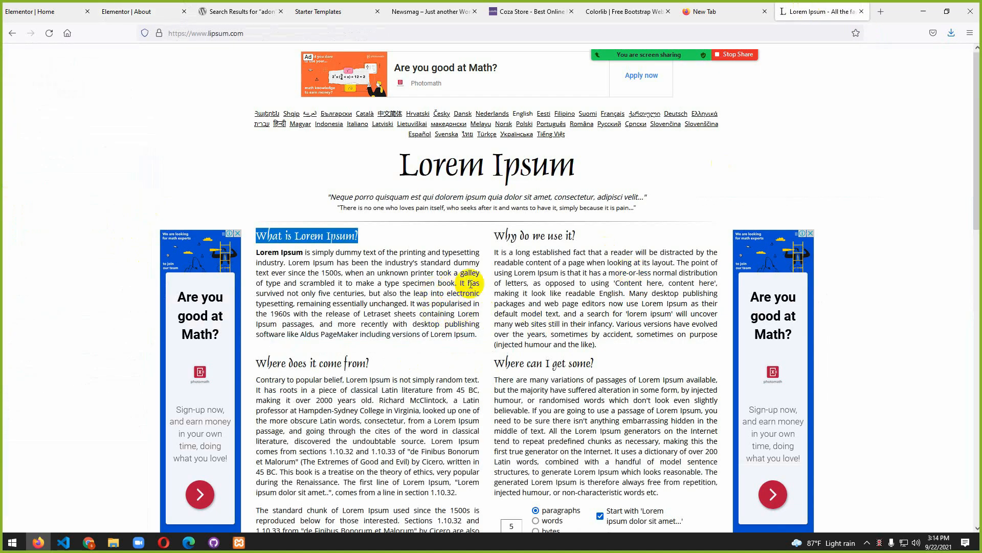
left_click_drag(486, 269, 261, 264)
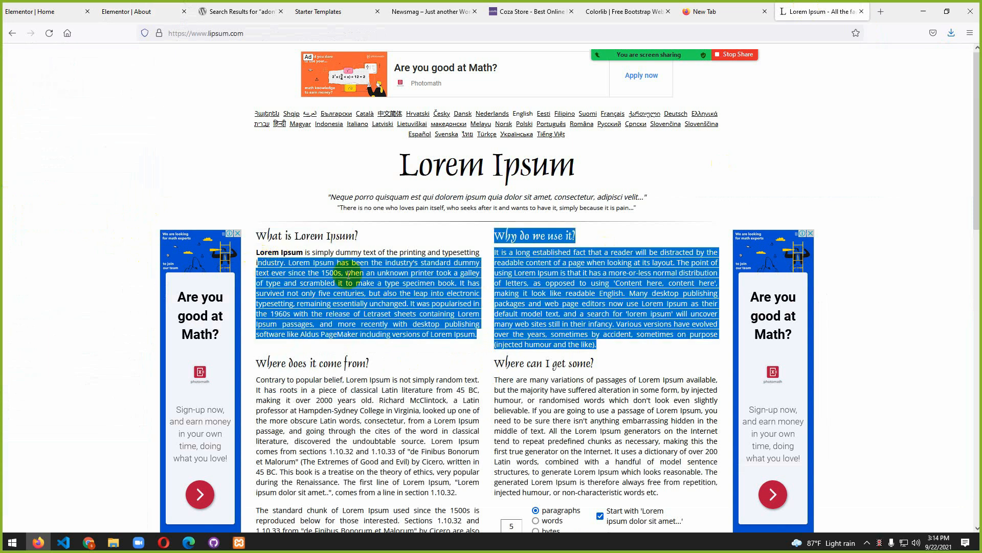
left_click_drag(408, 273, 257, 251)
key("ctrl+c")
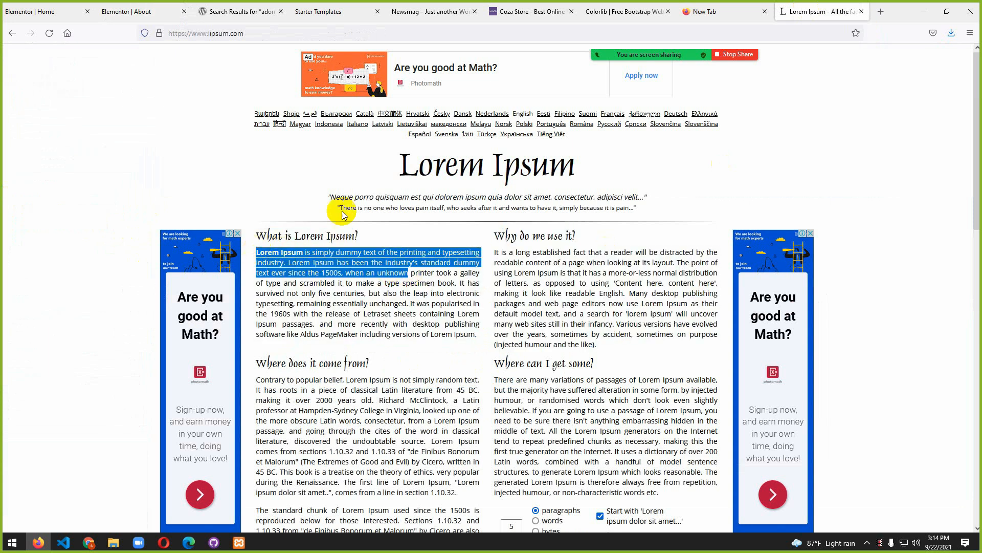
left_click(33, 11)
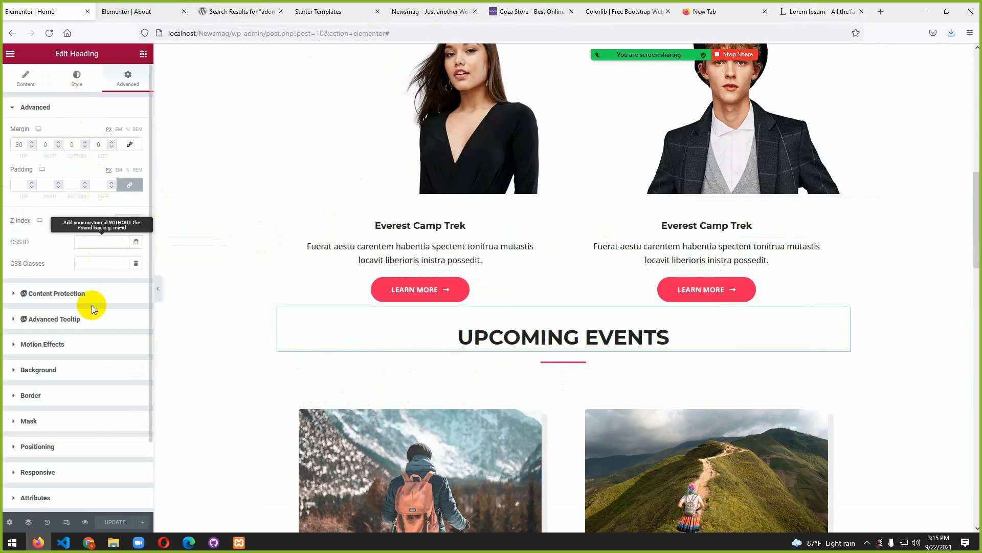
left_click(147, 16)
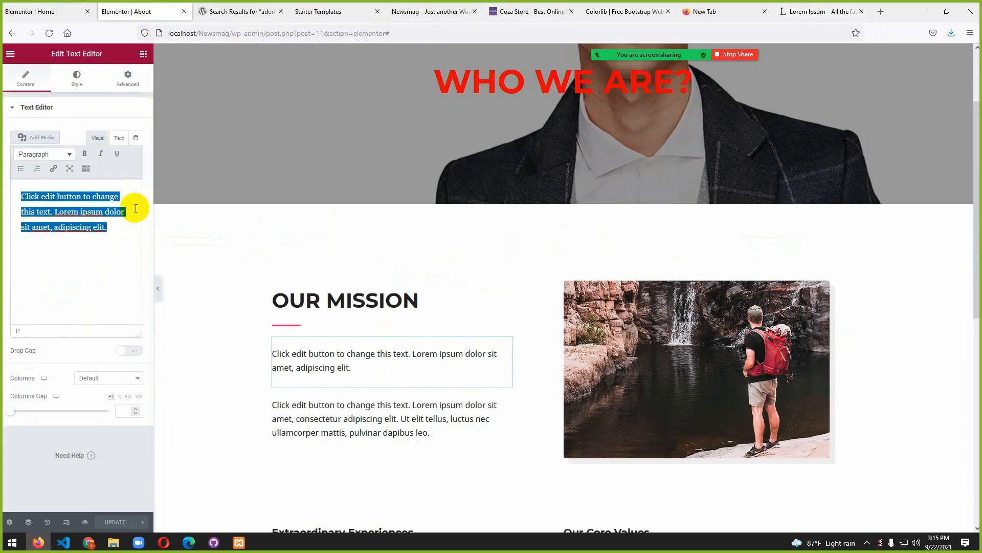
key("ctrl+v")
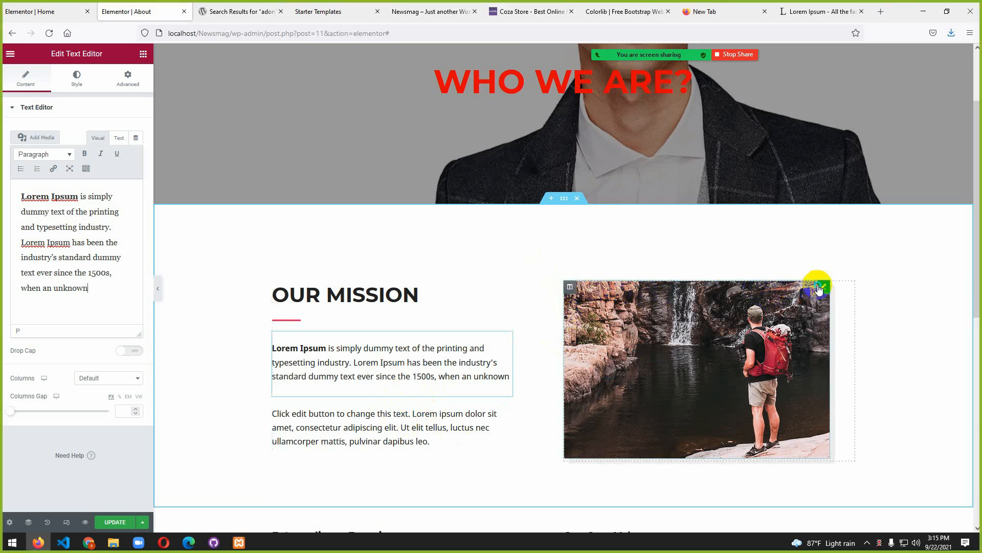
- Delete the waterfall image beside the OUR MISSION text and undo the deletion
right_click(819, 289)
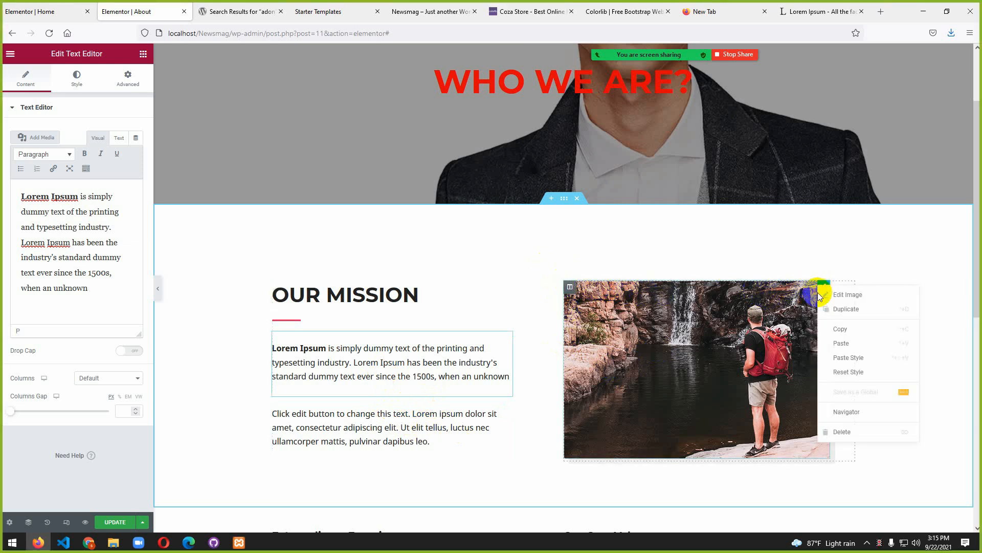
left_click(852, 432)
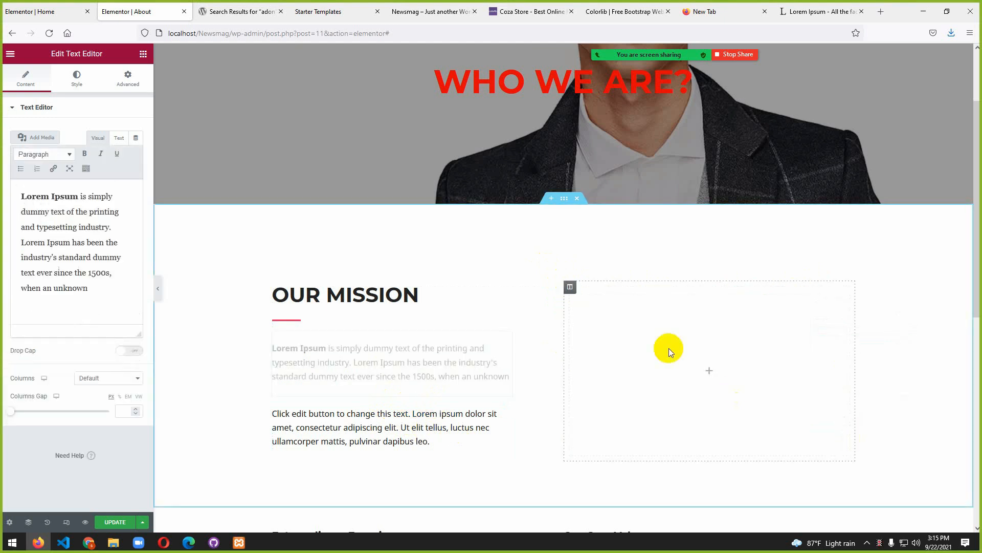
key("ctrl+z")
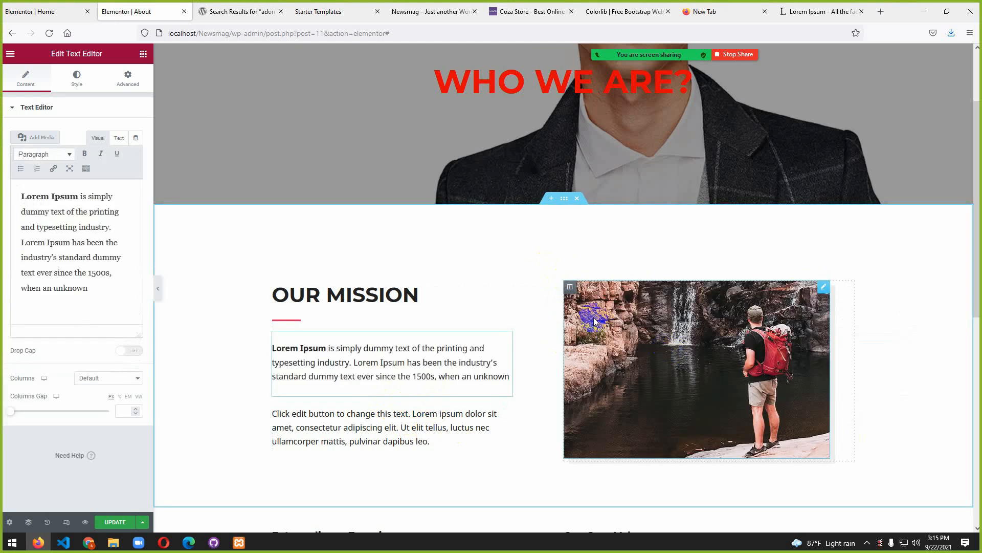
- Look over the rest of the About page and save it with the new mission text
scroll(594, 317, "down", 8)
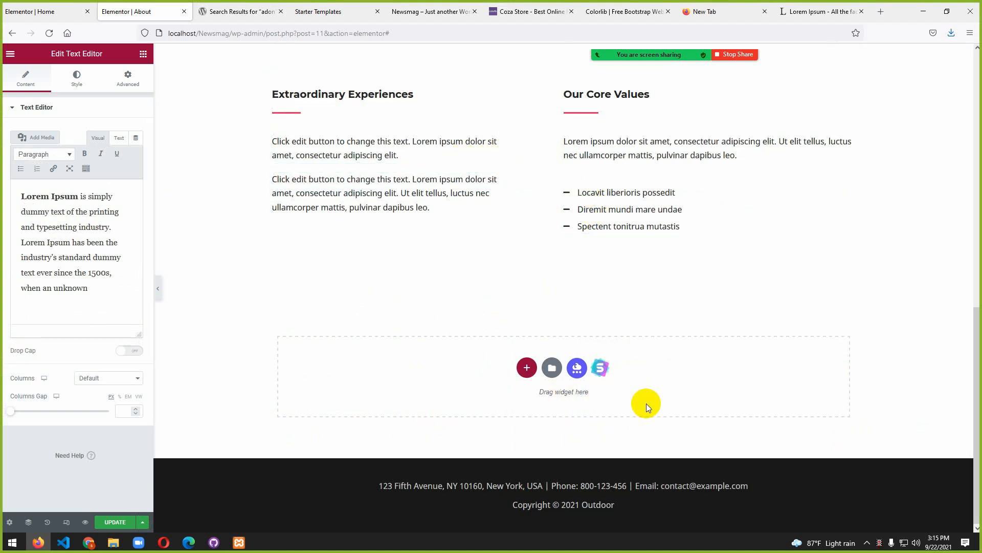
scroll(646, 404, "up", 10)
left_click(109, 522)
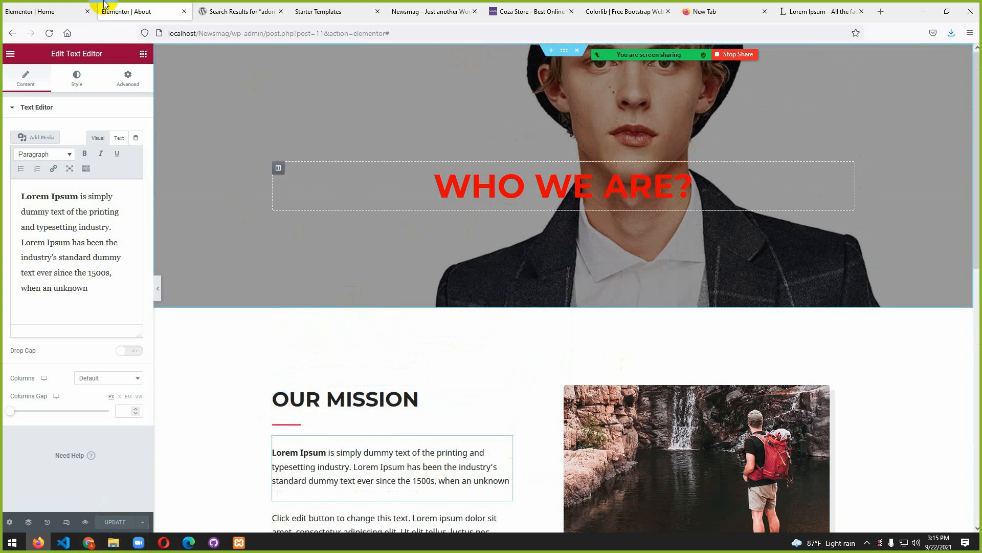
- Exit the About page's Elementor editor to the WordPress dashboard
left_click(42, 16)
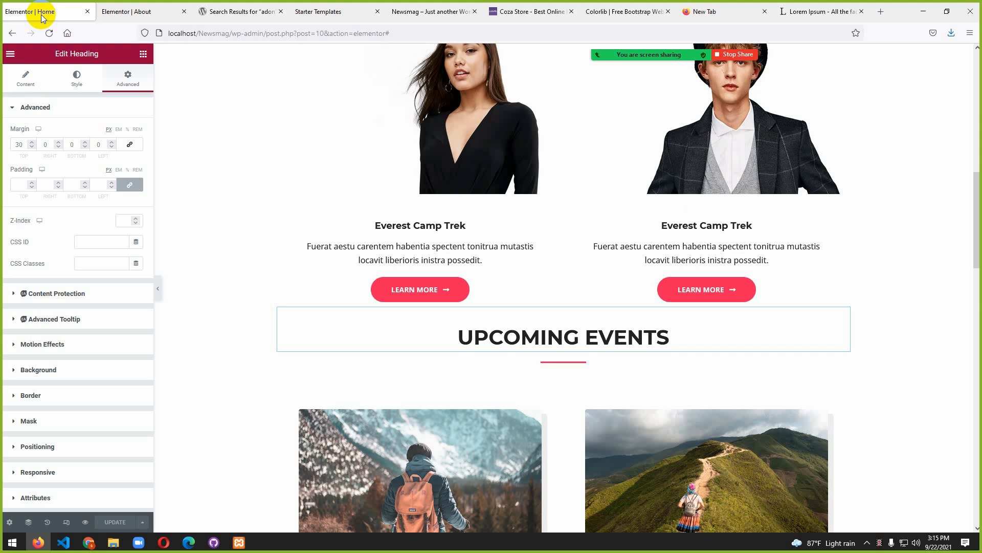
left_click(168, 12)
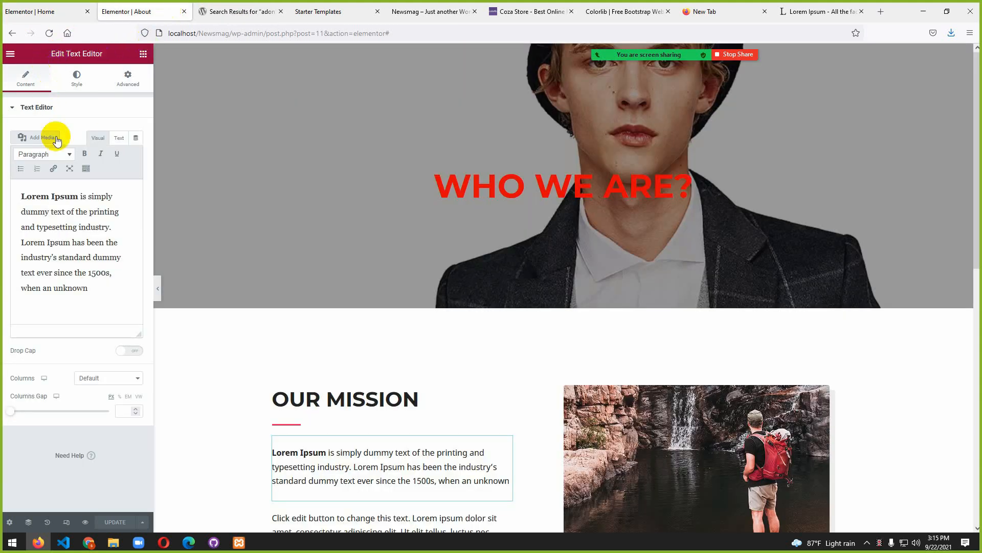
left_click(144, 54)
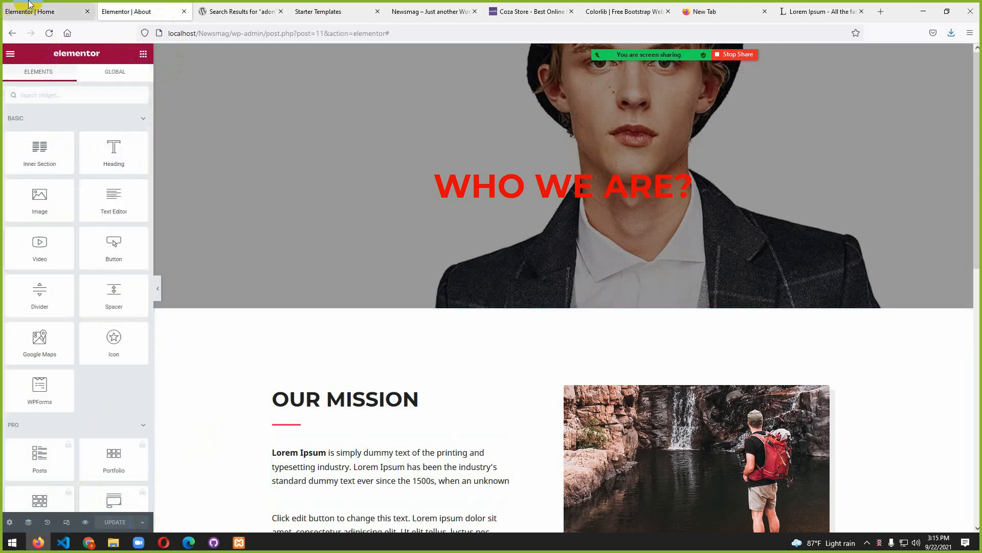
left_click(10, 53)
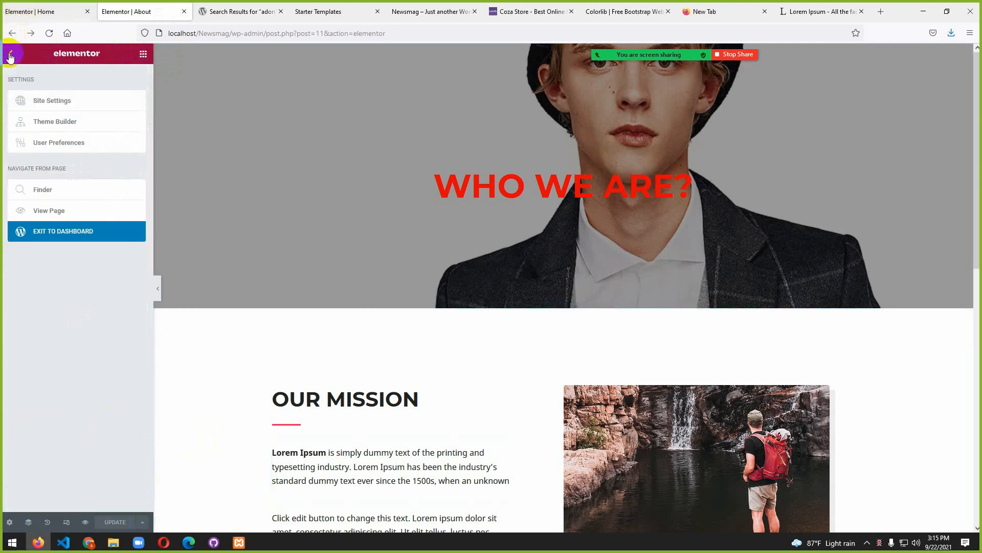
left_click(39, 230)
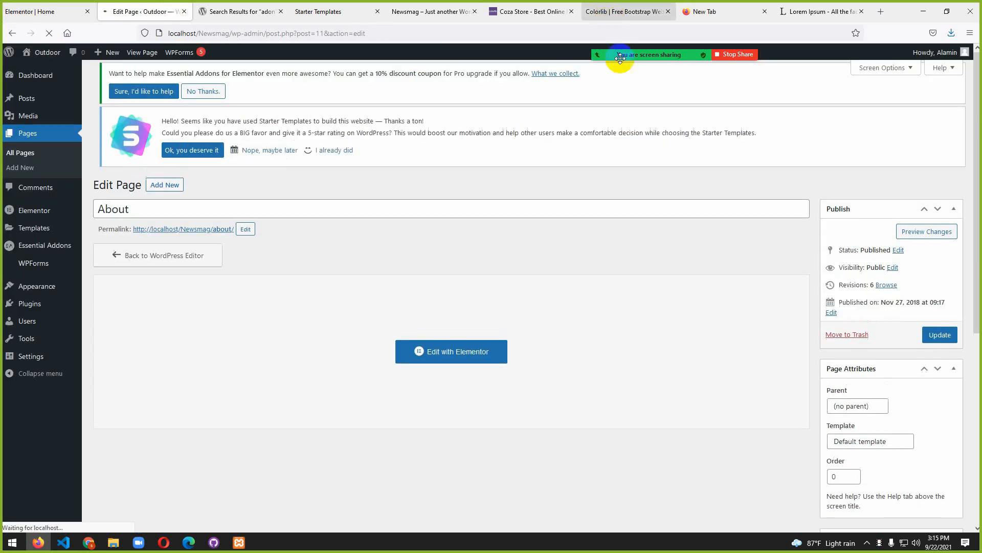
mouse_move(620, 61)
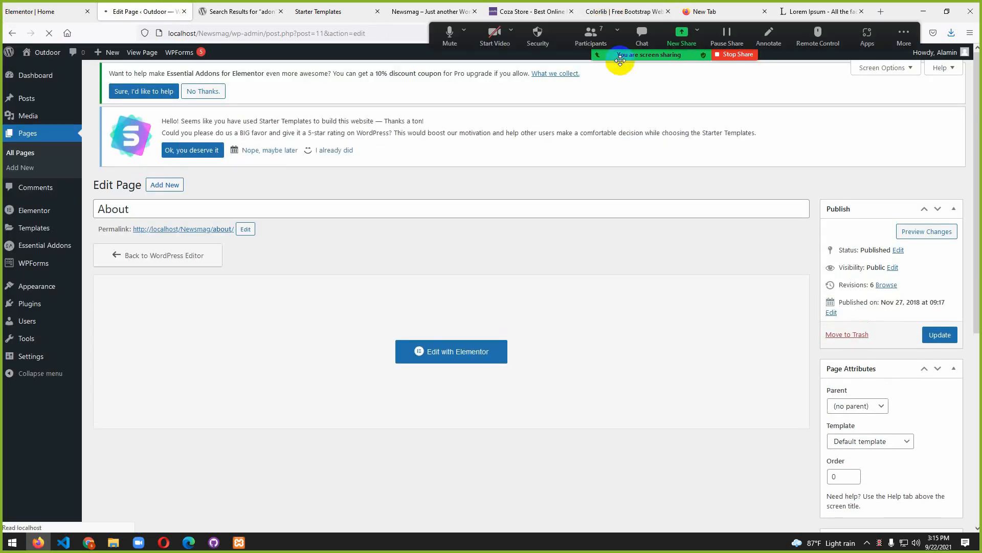
- Open the Blog page from the list of all pages in the Elementor editor and bring up the structure choices for a new section
left_click(14, 156)
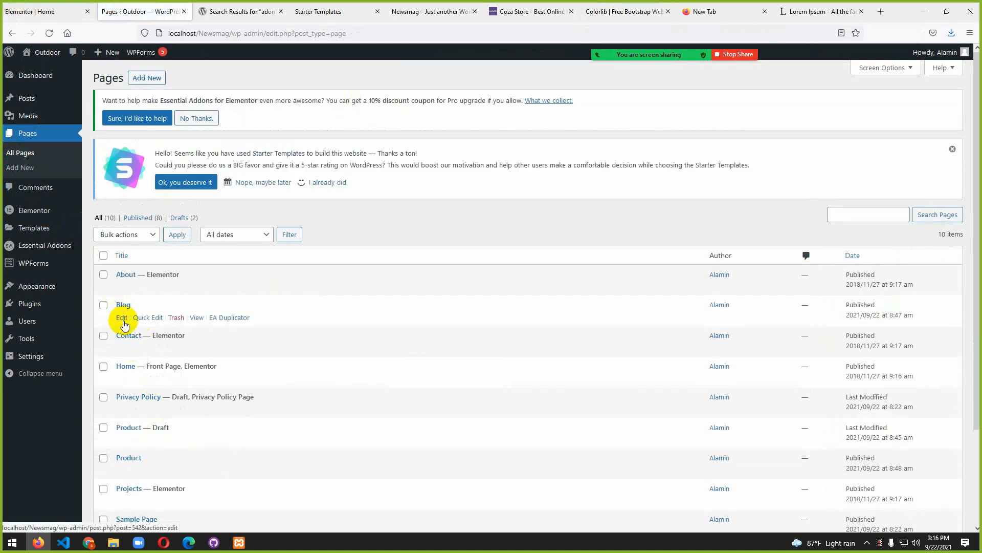
left_click(122, 318)
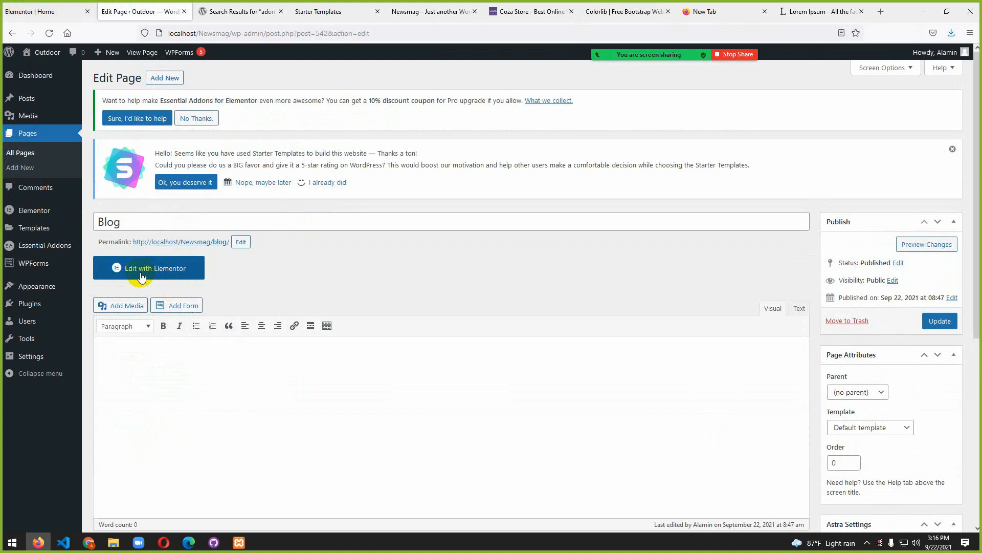
left_click(142, 276)
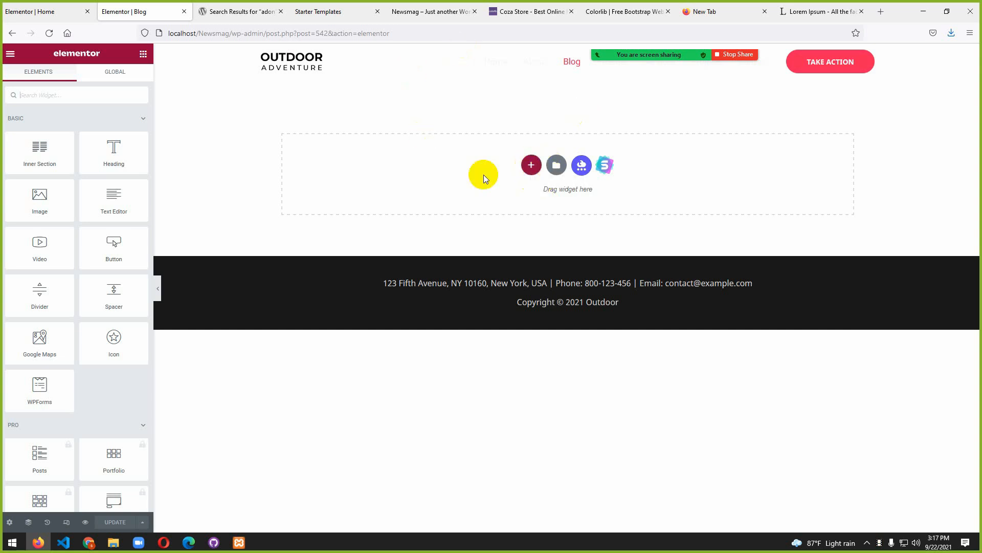
left_click(531, 165)
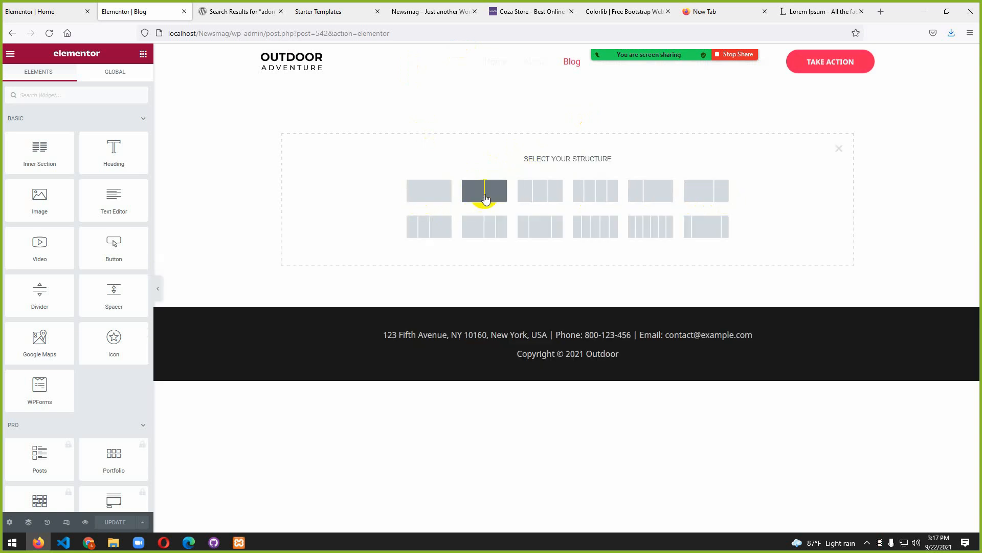
- Examine the Coza Store preview's category banners and Product Overview grid without the developer tools, and compare the Outdoor Adventure starter template's Upcoming Events layout
left_click(526, 12)
left_click(624, 11)
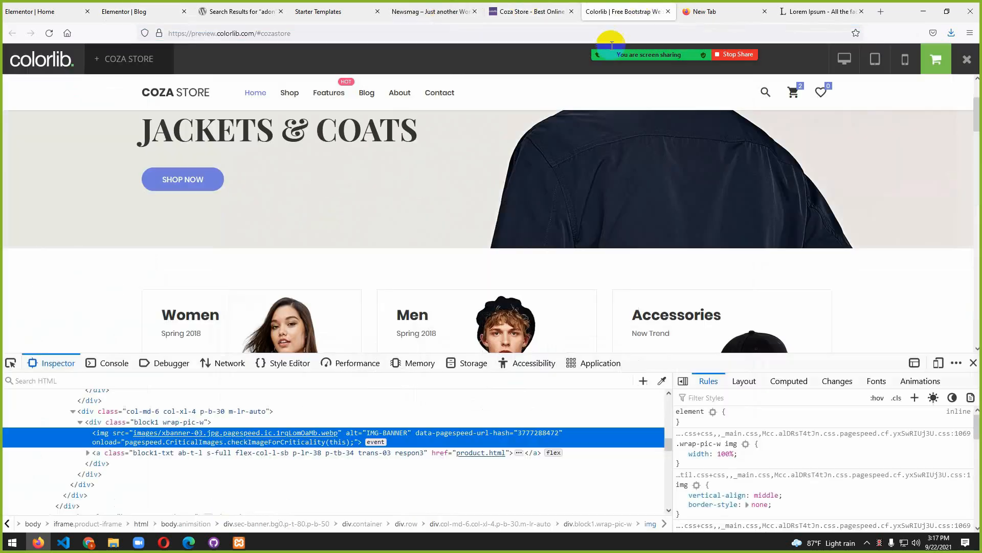
scroll(608, 215, "down", 4)
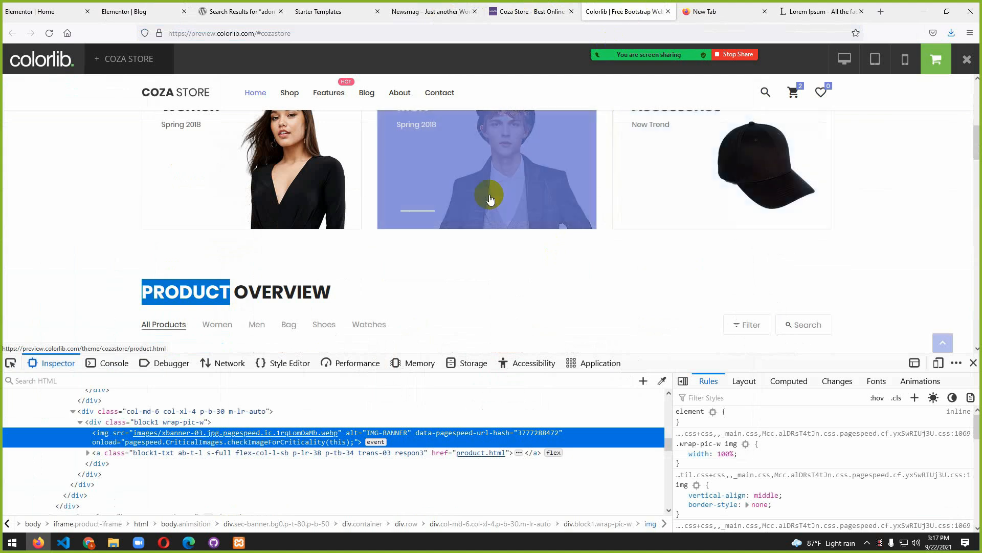
scroll(487, 192, "up", 2)
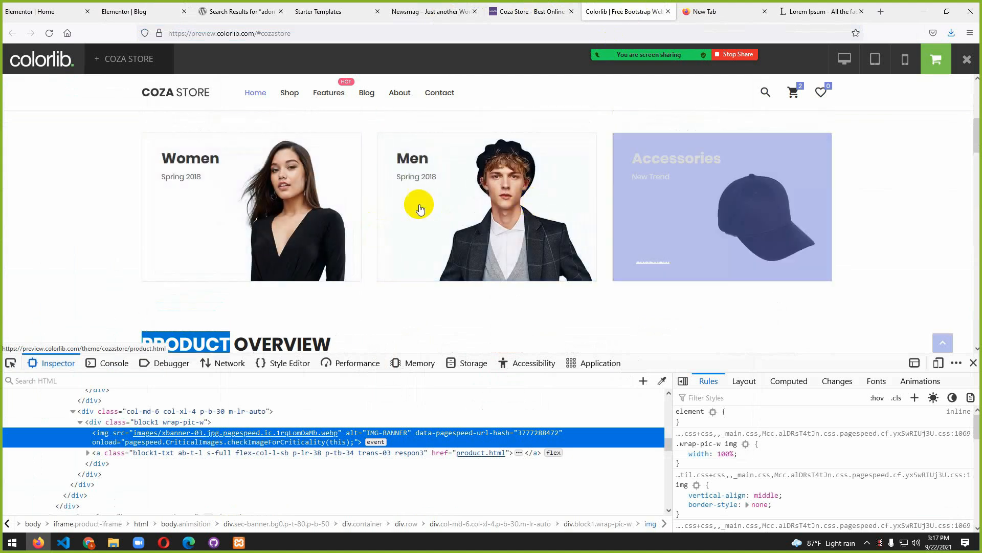
scroll(454, 222, "down", 5)
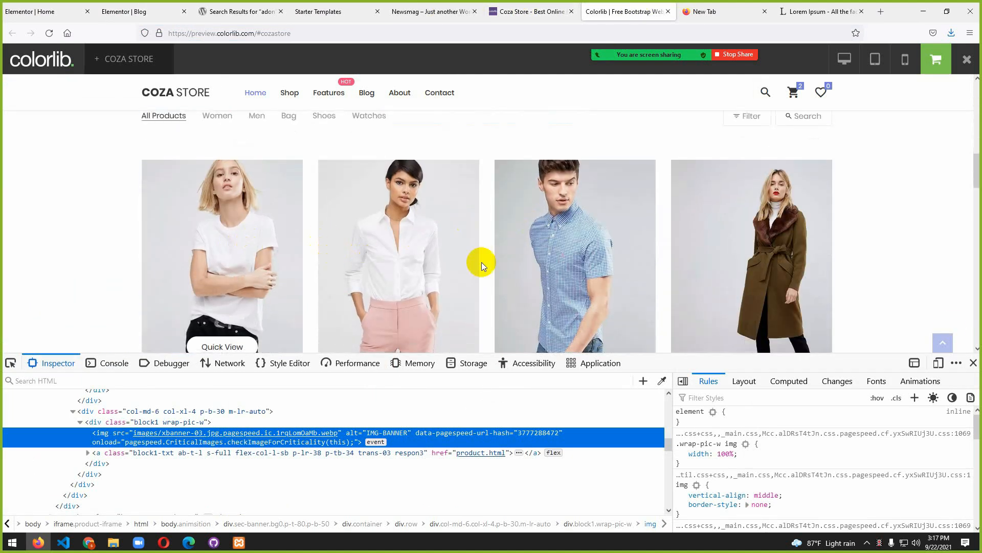
left_click(973, 362)
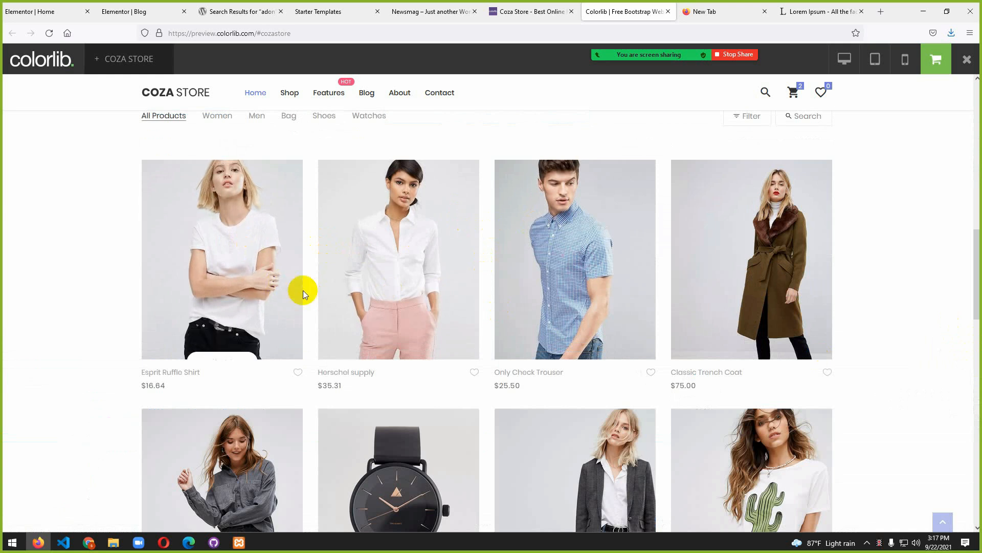
scroll(303, 290, "up", 3)
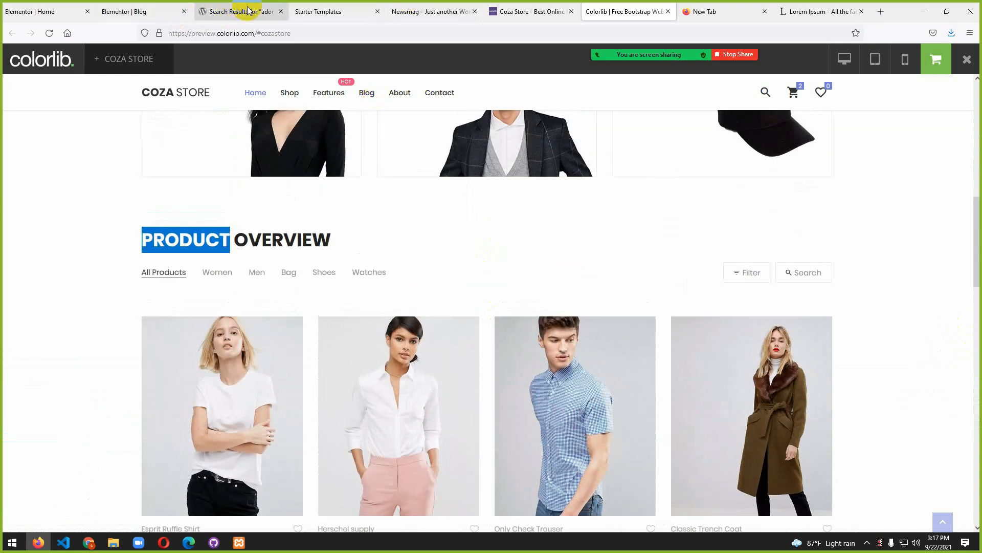
left_click(308, 12)
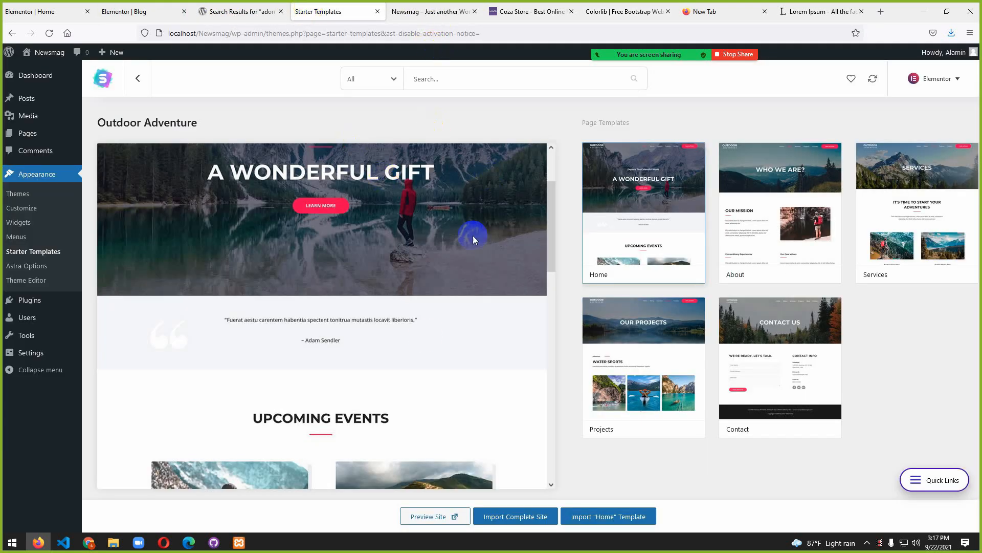
scroll(425, 337, "down", 3)
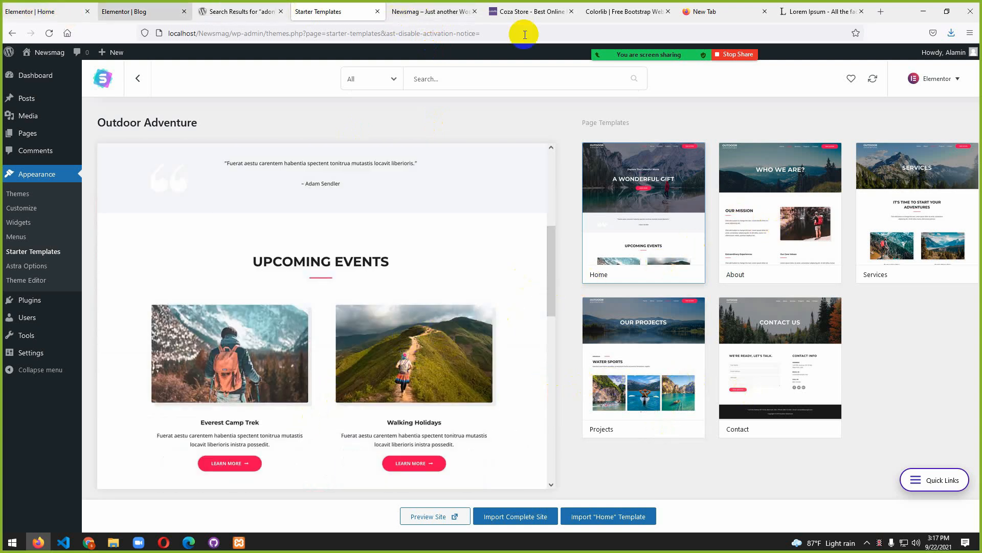
left_click(624, 16)
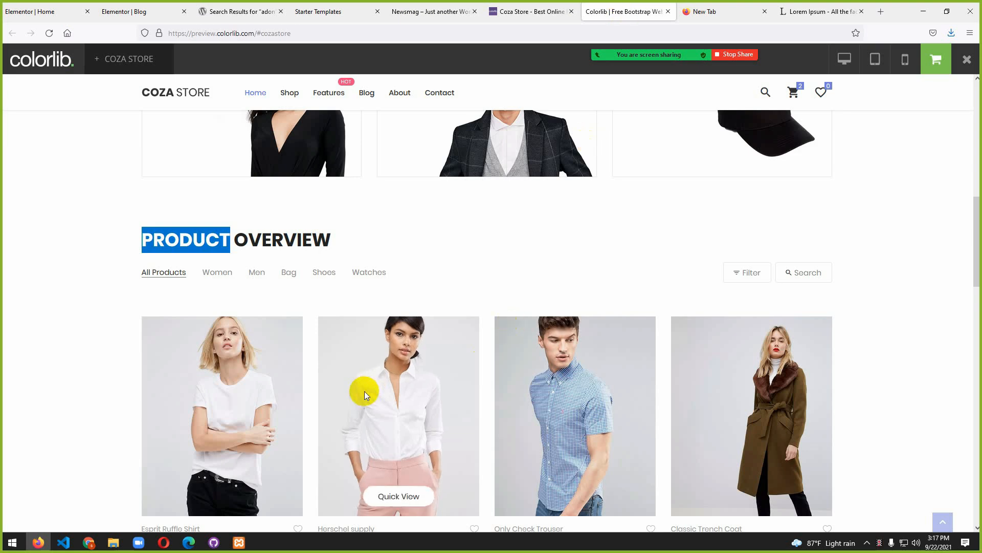
- Add a single-column section to the Blog page and set its content width to Full Width
scroll(398, 330, "up", 3)
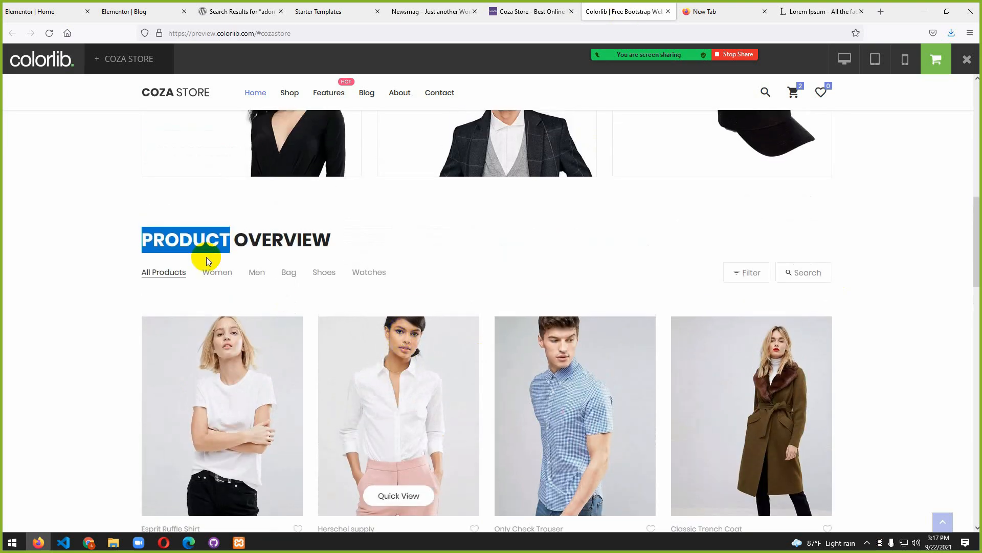
left_click_drag(349, 239, 127, 253)
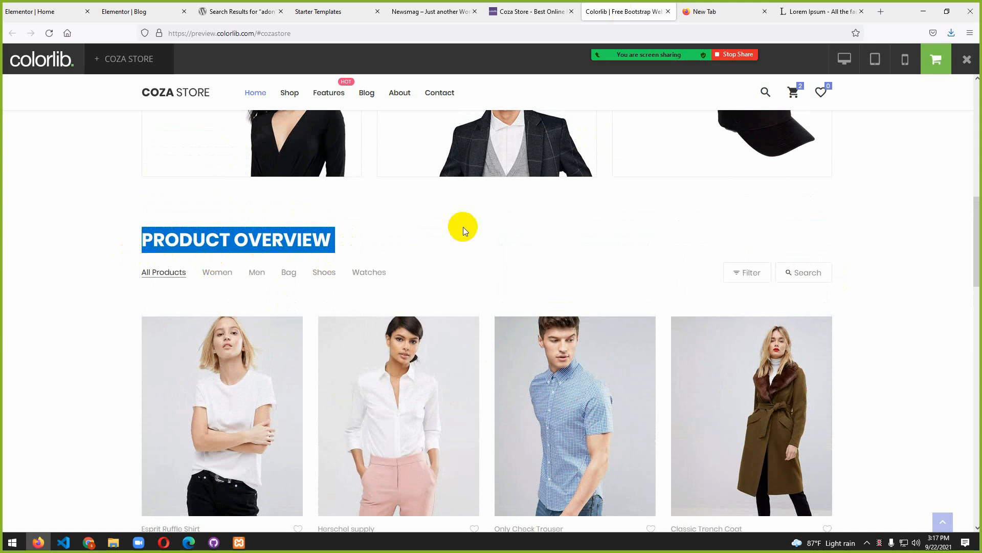
left_click(75, 12)
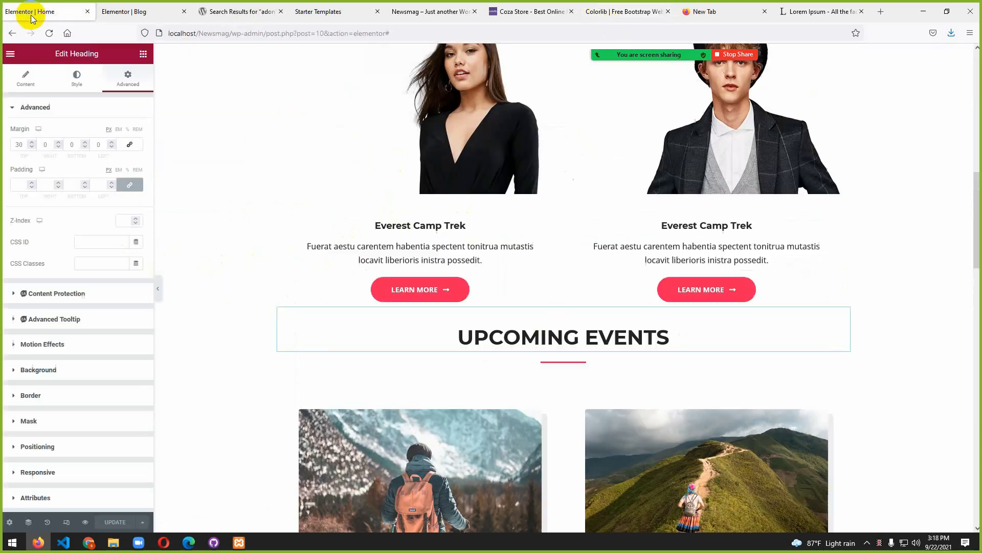
left_click(145, 7)
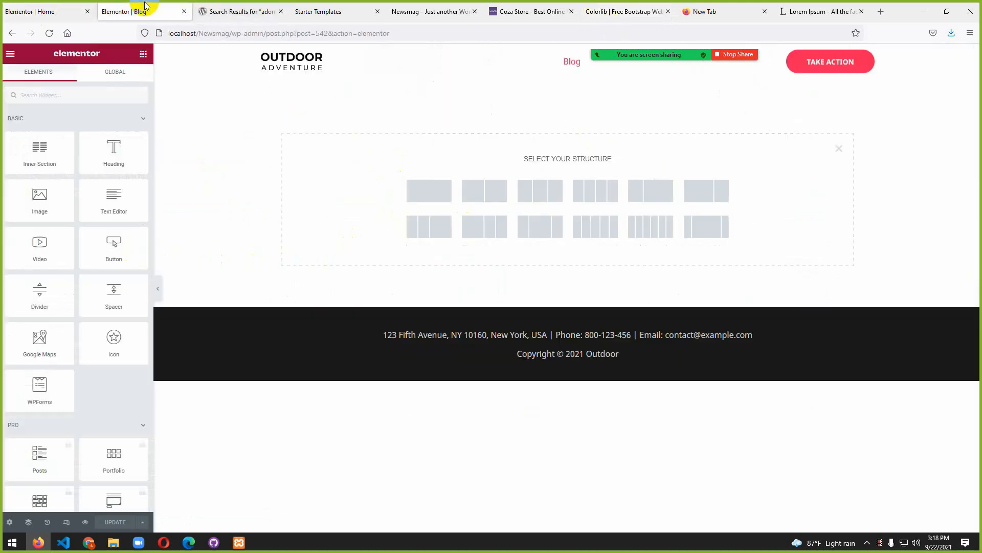
left_click(443, 197)
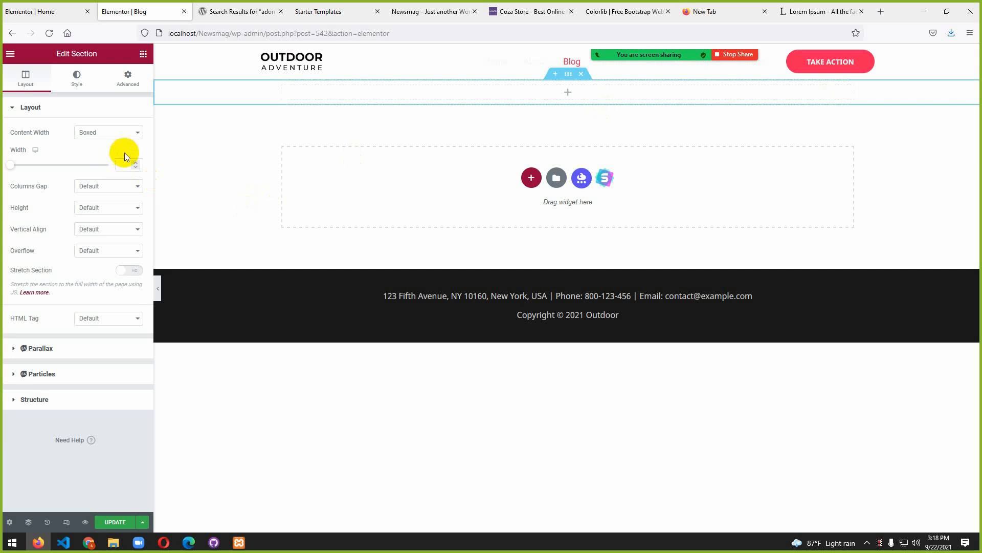
left_click(137, 134)
left_click(106, 159)
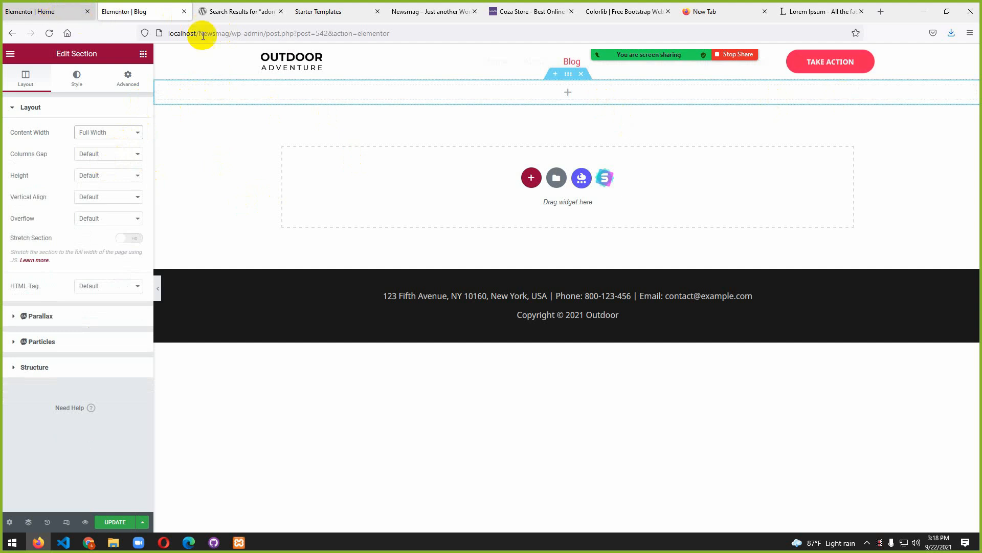
- Try placing a two-column inner section inside the Blog page's full-width section, and remove it
left_click(621, 12)
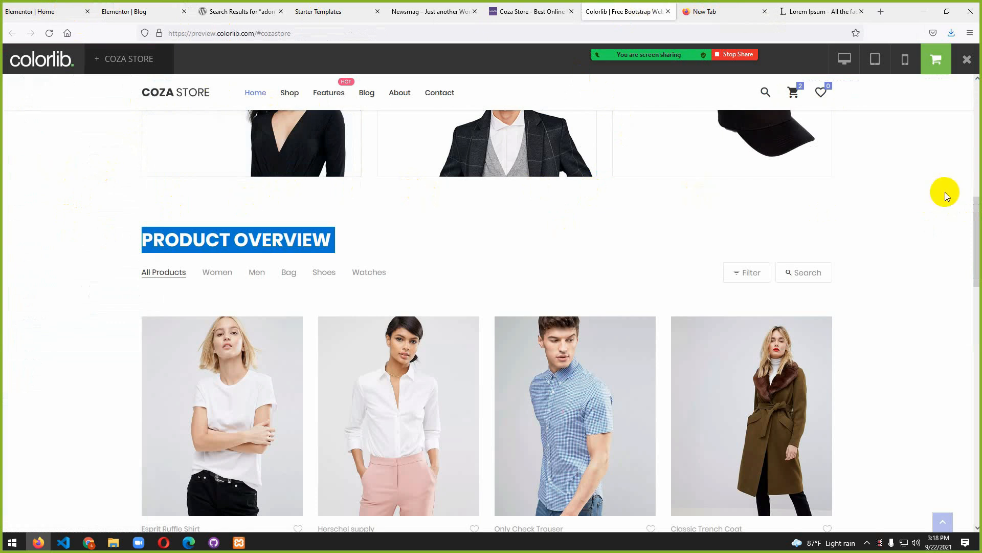
left_click(66, 7)
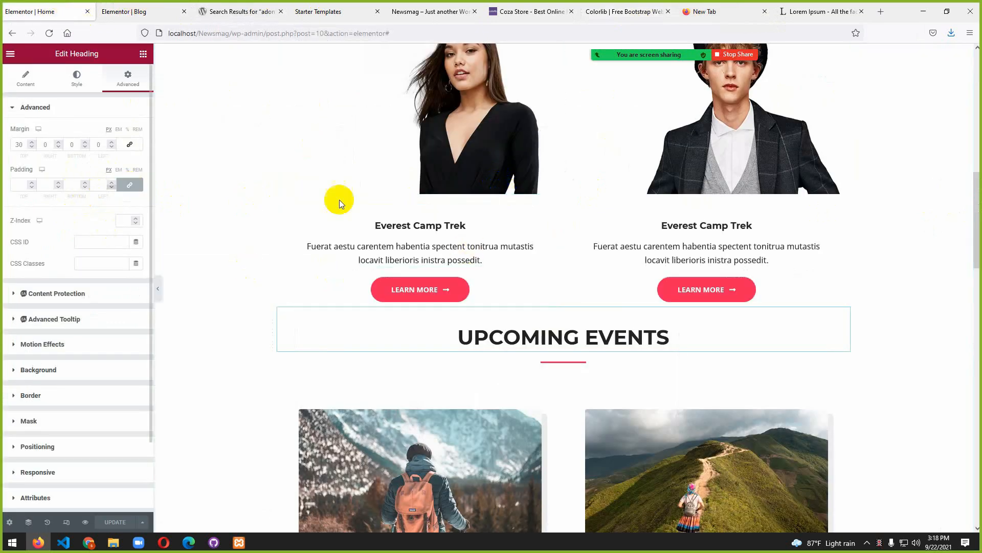
left_click(138, 11)
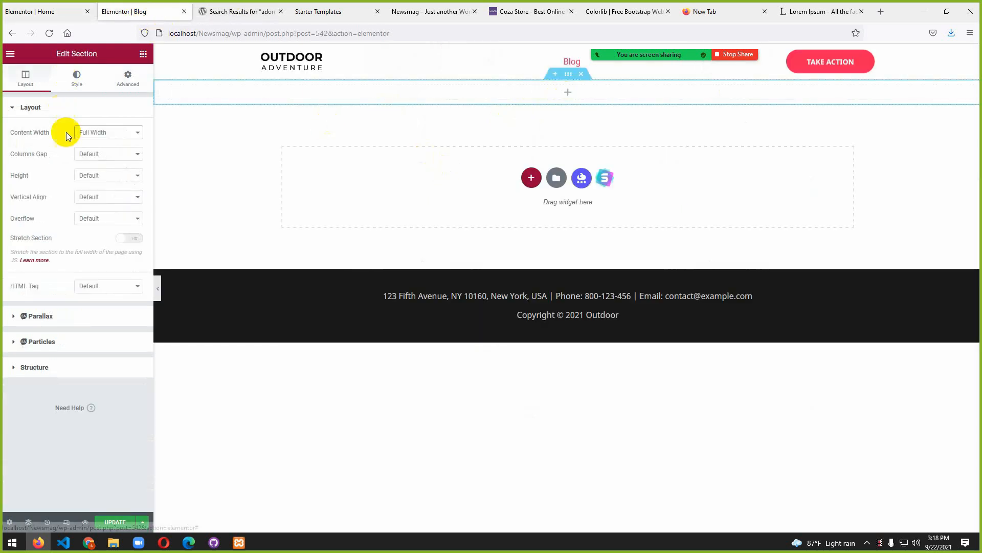
left_click(143, 55)
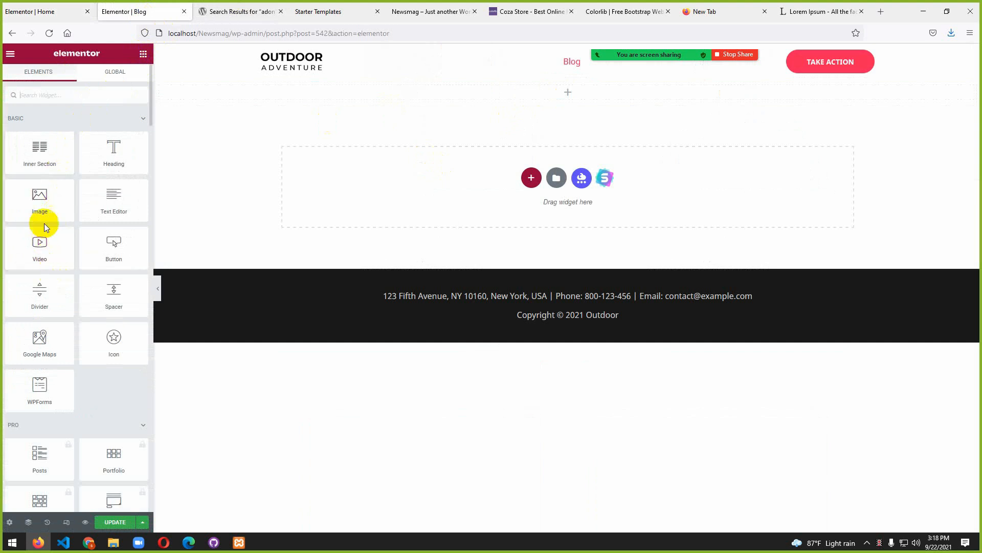
left_click_drag(40, 154, 548, 91)
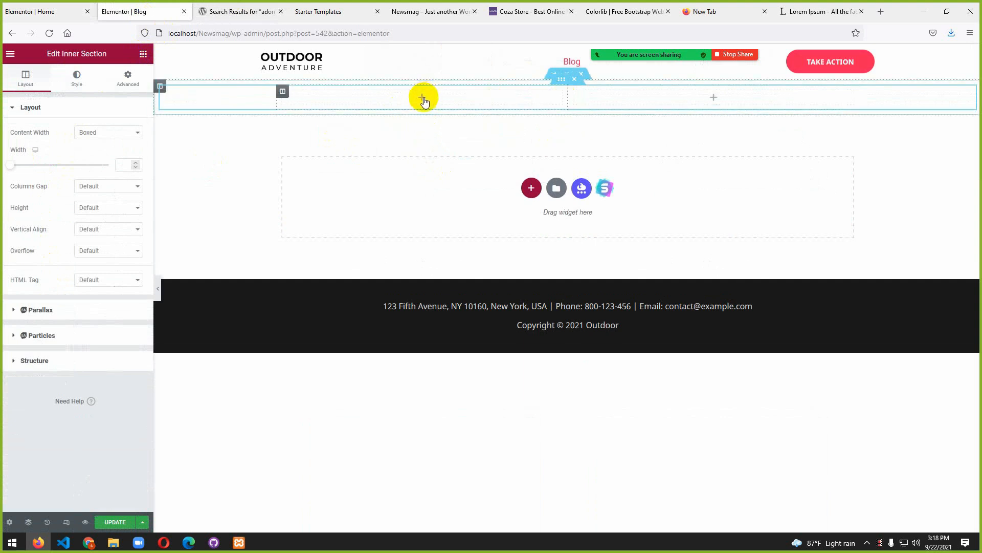
left_click(574, 79)
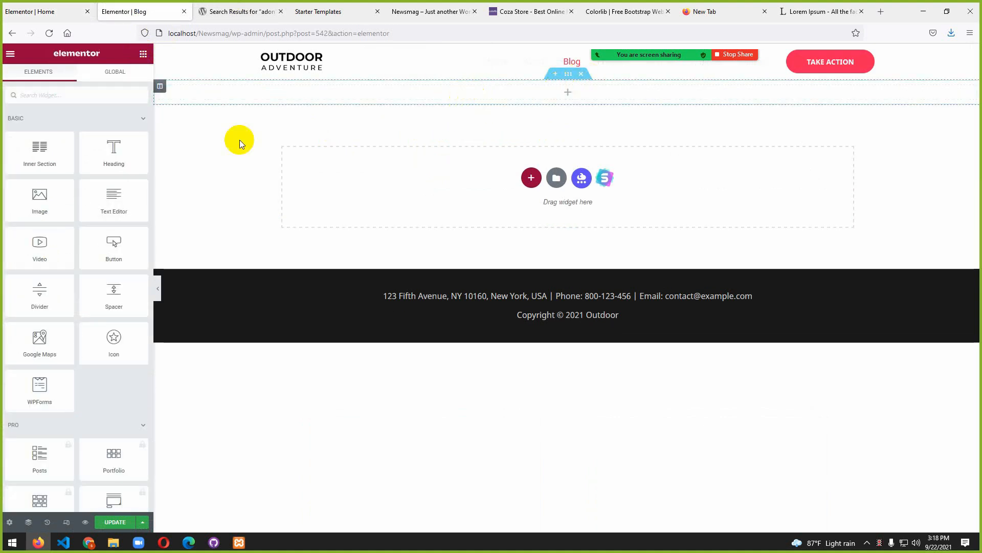
- Add a left-aligned heading titled "Product Overview" to the empty section at the start of the Blog page
left_click_drag(117, 152, 571, 88)
left_click_drag(124, 148, 551, 90)
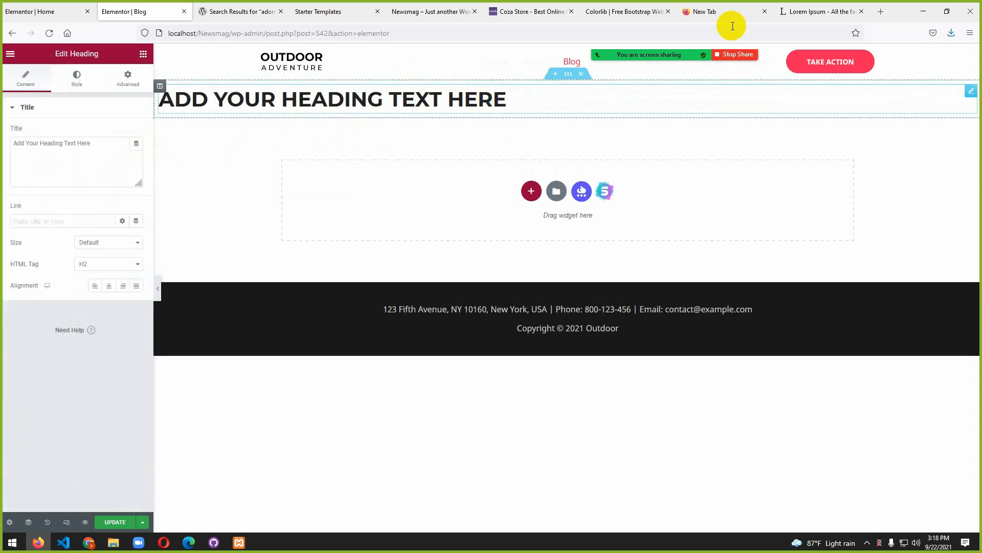
left_click(599, 11)
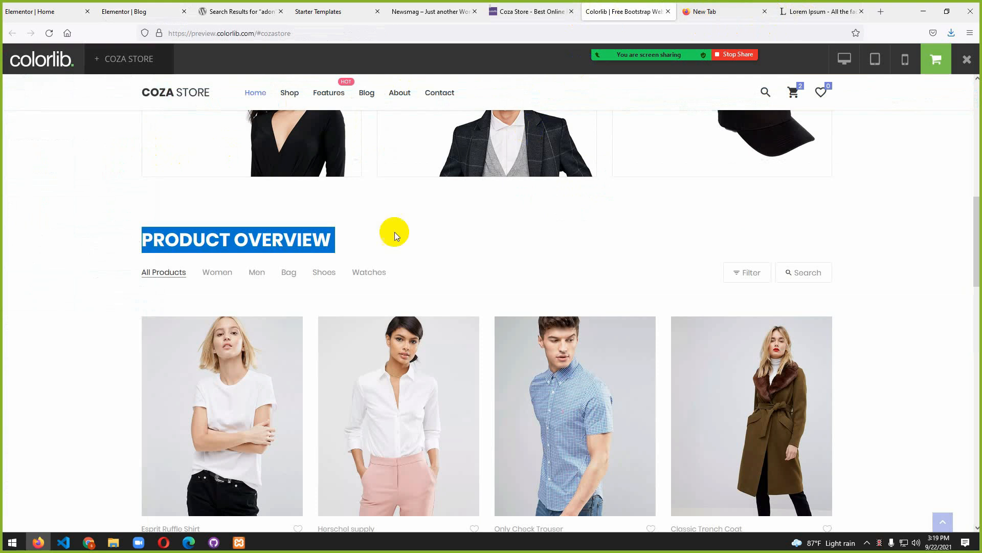
scroll(360, 262, "down", 4)
scroll(363, 263, "up", 3)
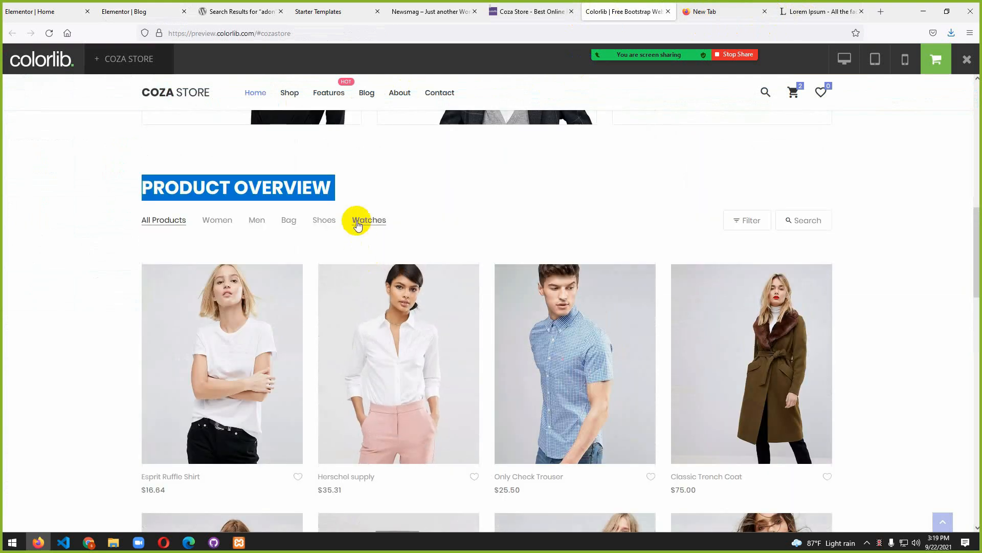
left_click(23, 11)
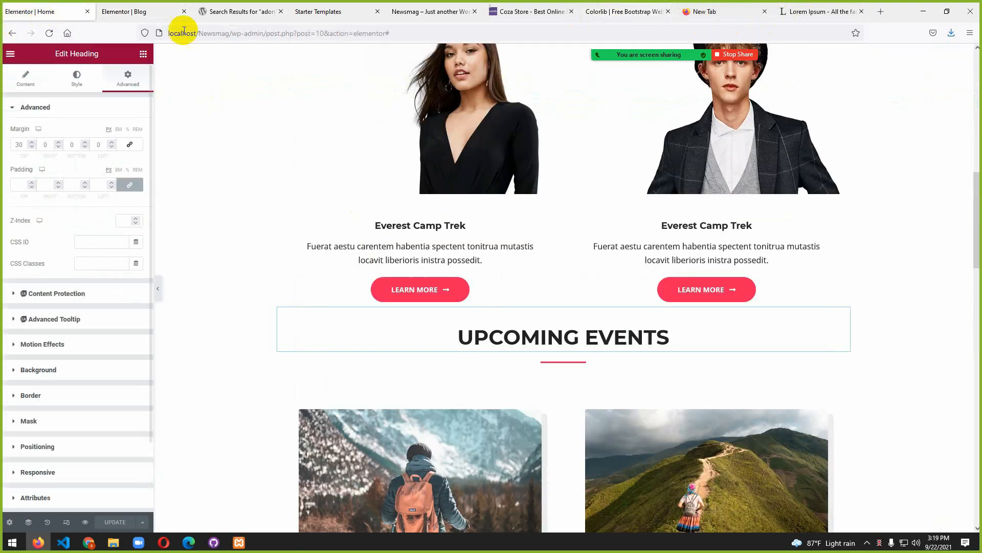
left_click(145, 19)
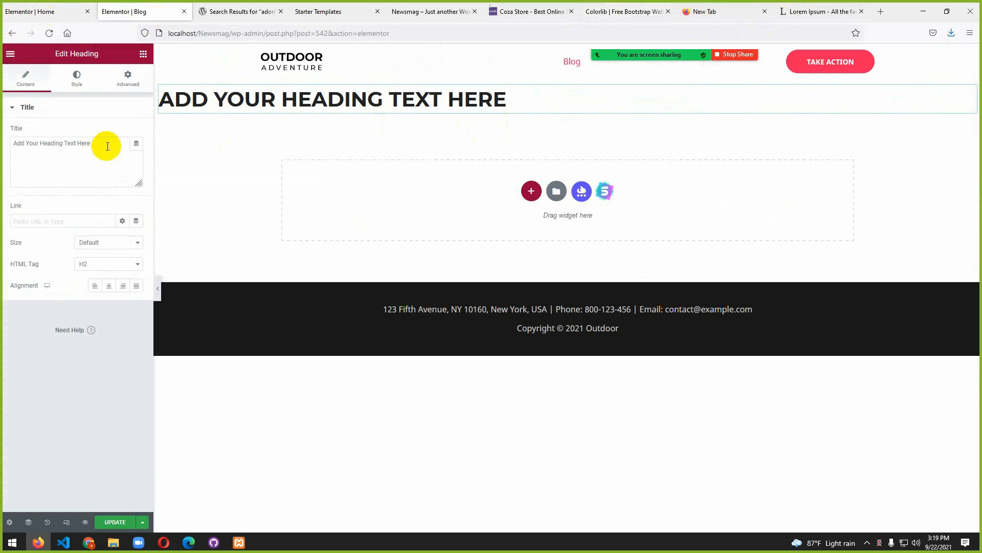
left_click_drag(107, 147, 1, 166)
type("Product Overview")
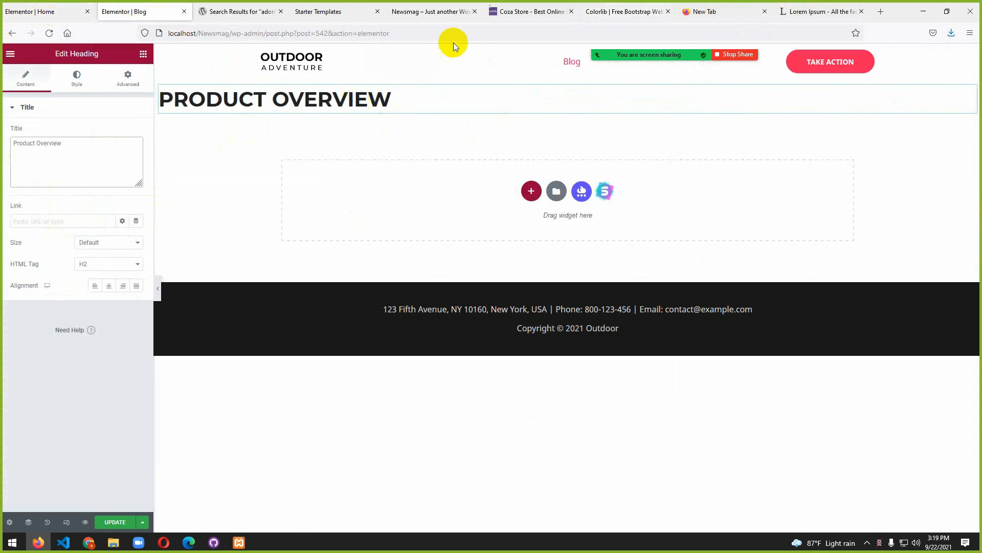
left_click(107, 286)
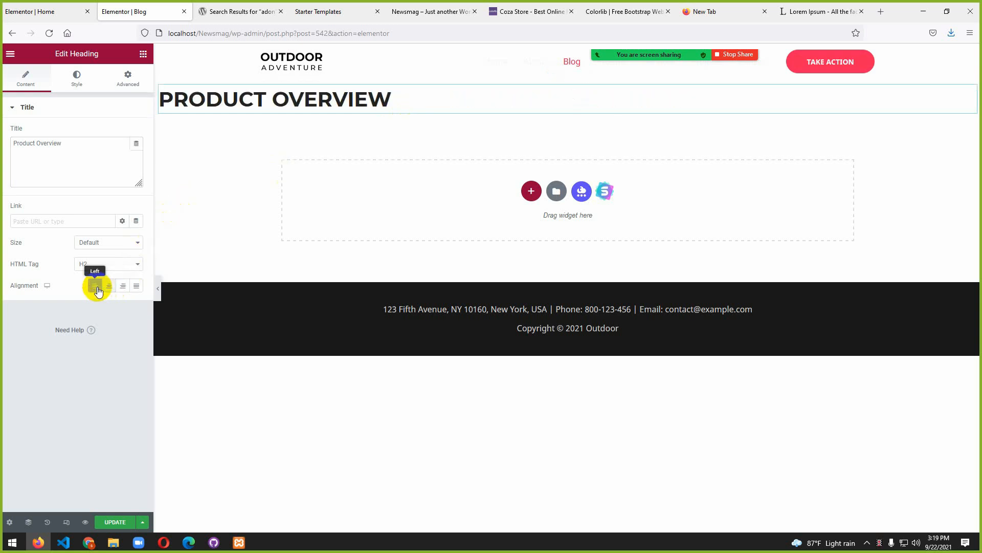
- Check the product overview section of the Coza Store preview and add a Text Editor widget below the Blog page's heading
left_click(595, 9)
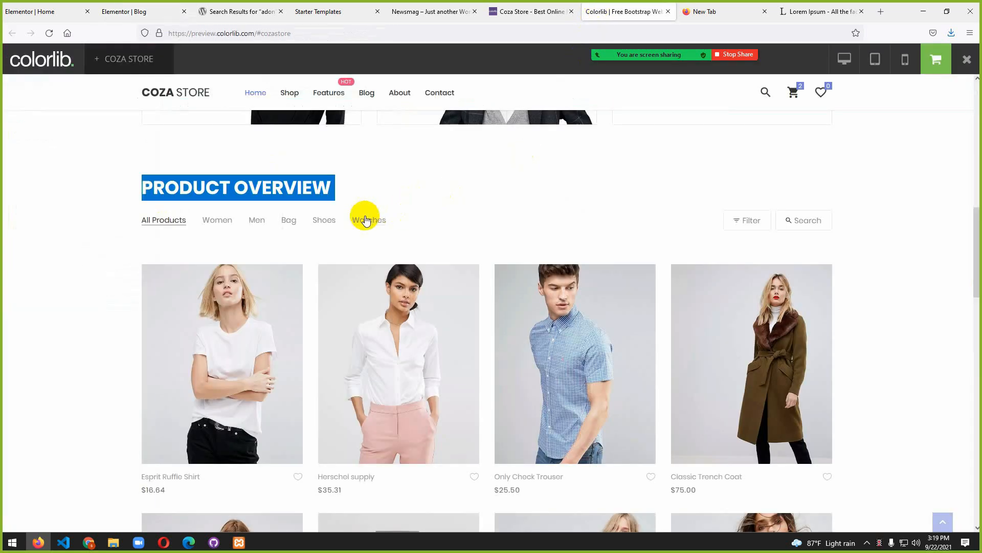
scroll(379, 250, "down", 3)
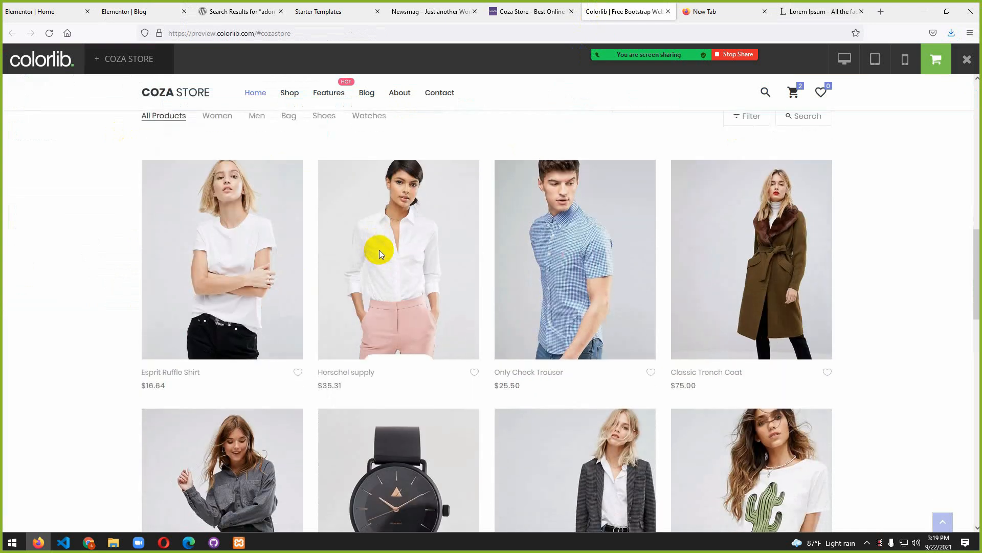
scroll(379, 250, "up", 4)
scroll(385, 258, "down", 5)
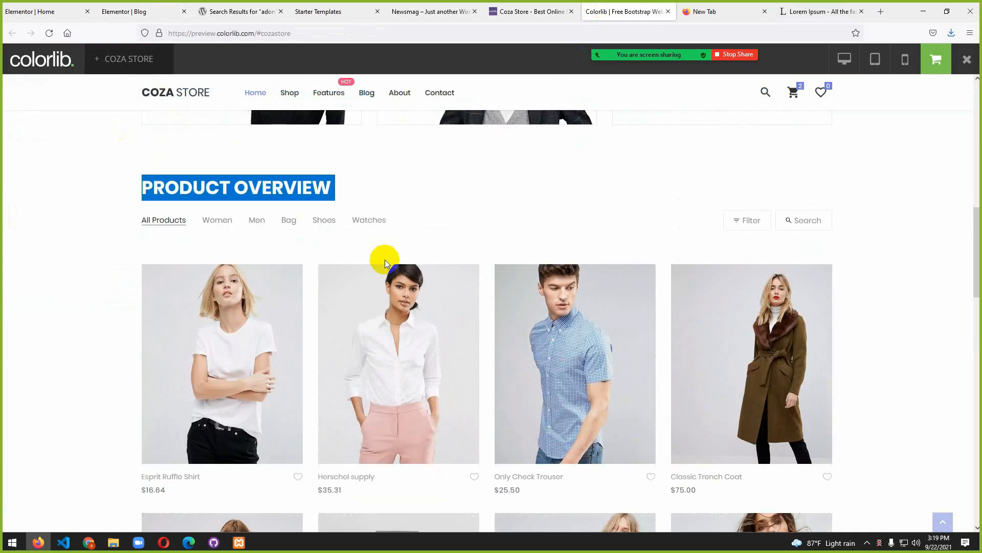
scroll(385, 263, "up", 3)
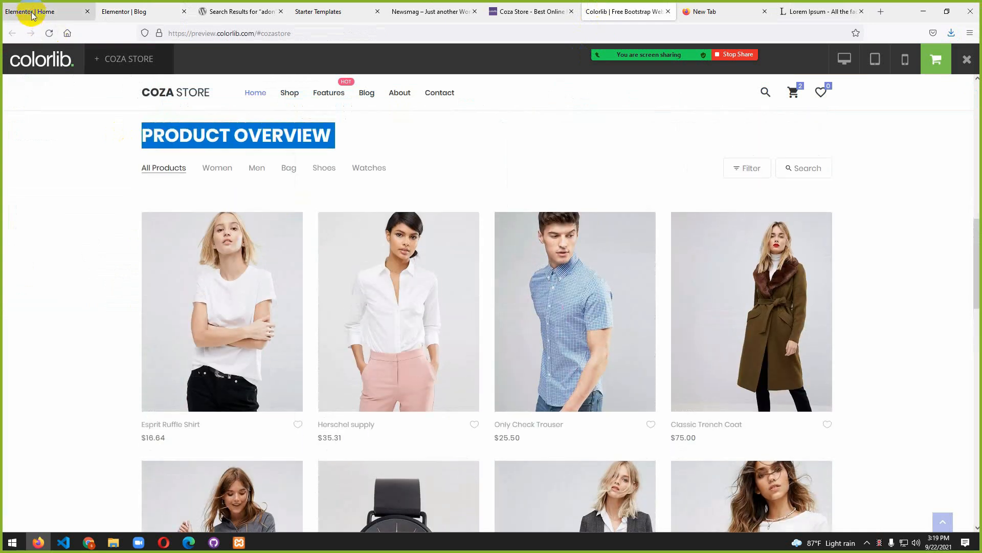
left_click(31, 16)
left_click(136, 11)
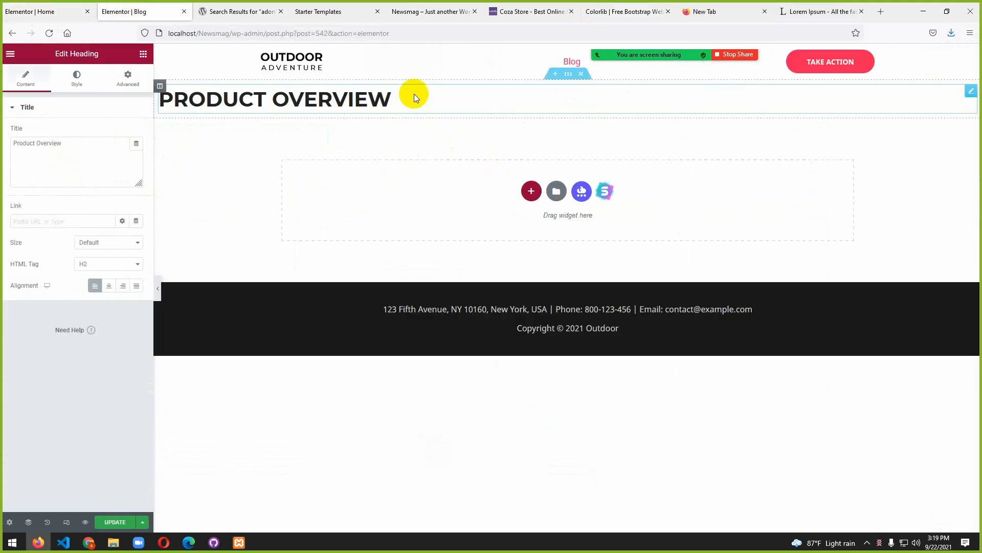
left_click(143, 54)
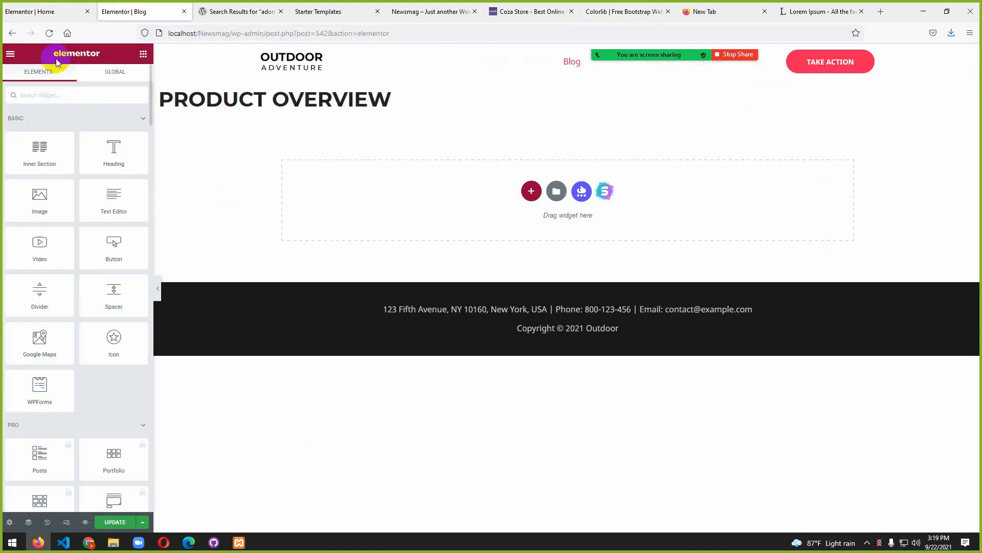
left_click_drag(116, 199, 340, 98)
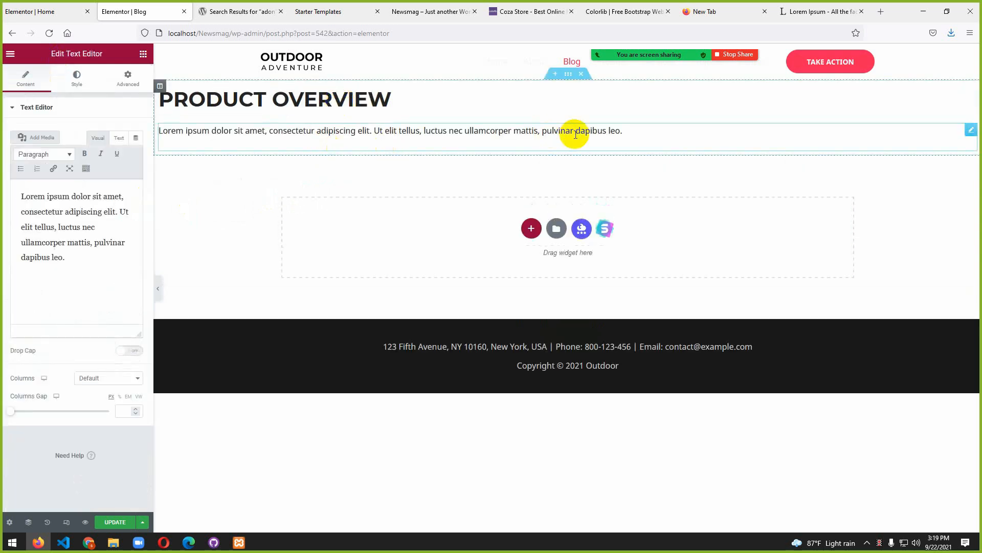
- Replace the placeholder paragraph with lipsum.com's "It is a long established fact that a reader will be distracted by the" and update the page
left_click(823, 12)
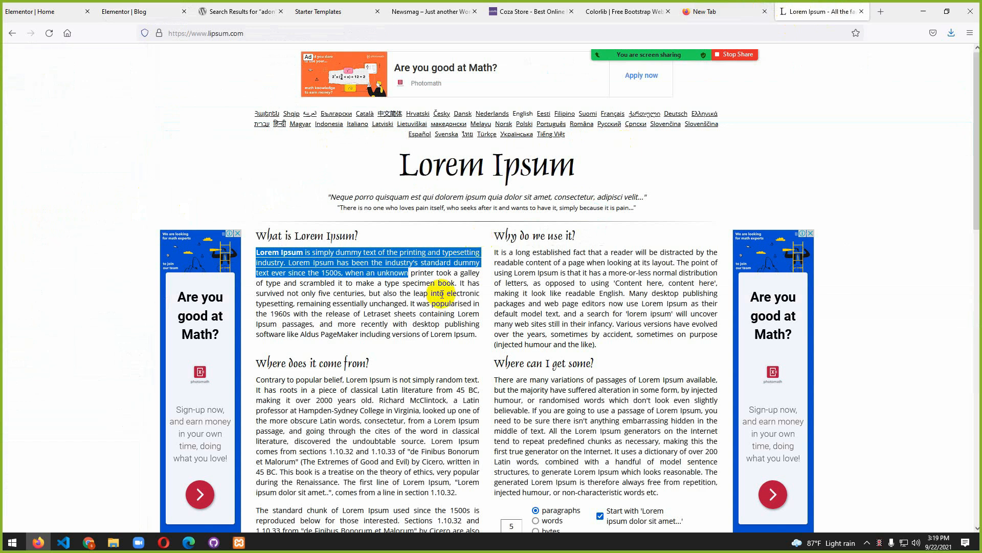
left_click(488, 285)
left_click_drag(495, 252, 712, 253)
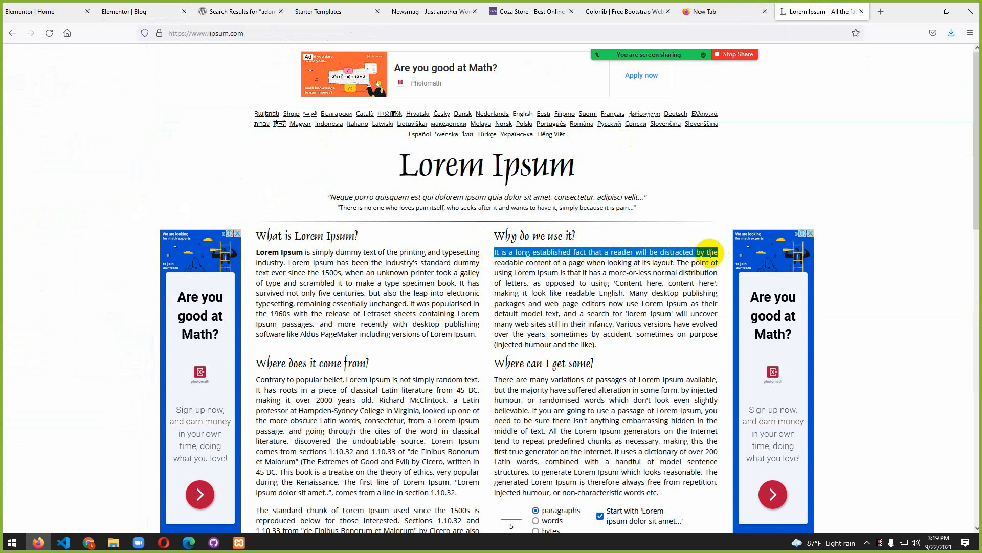
left_click(121, 14)
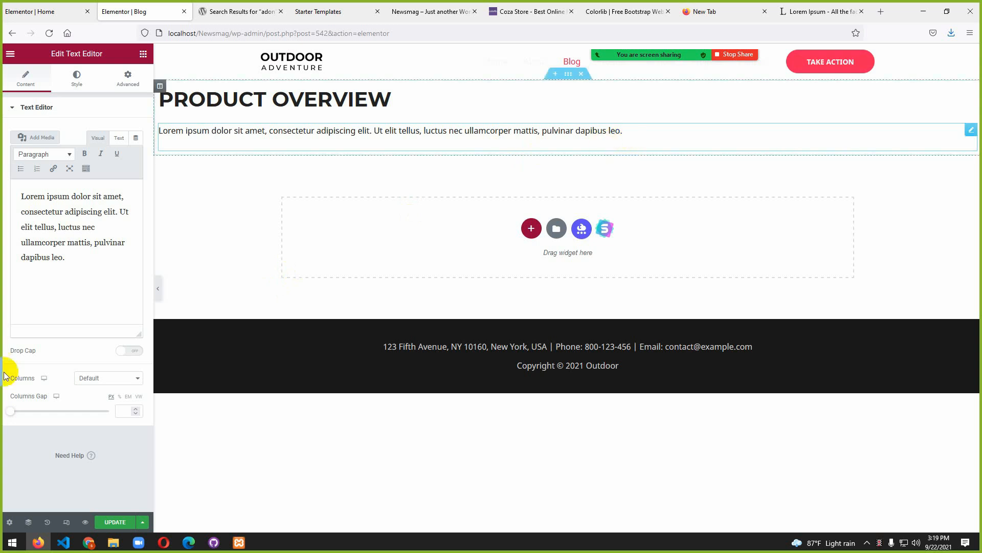
triple_click(27, 229)
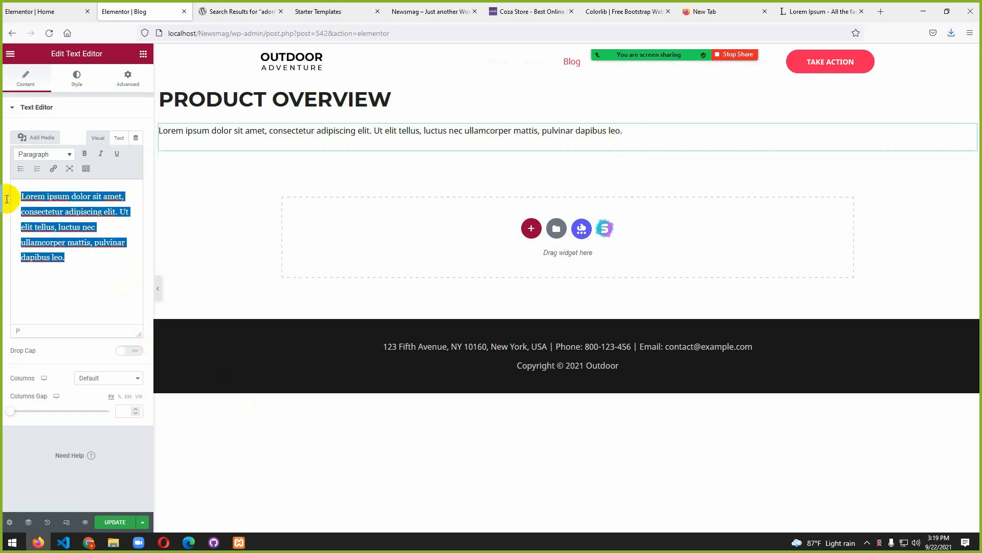
type("It is a long established fact that a reader will be distracted by the")
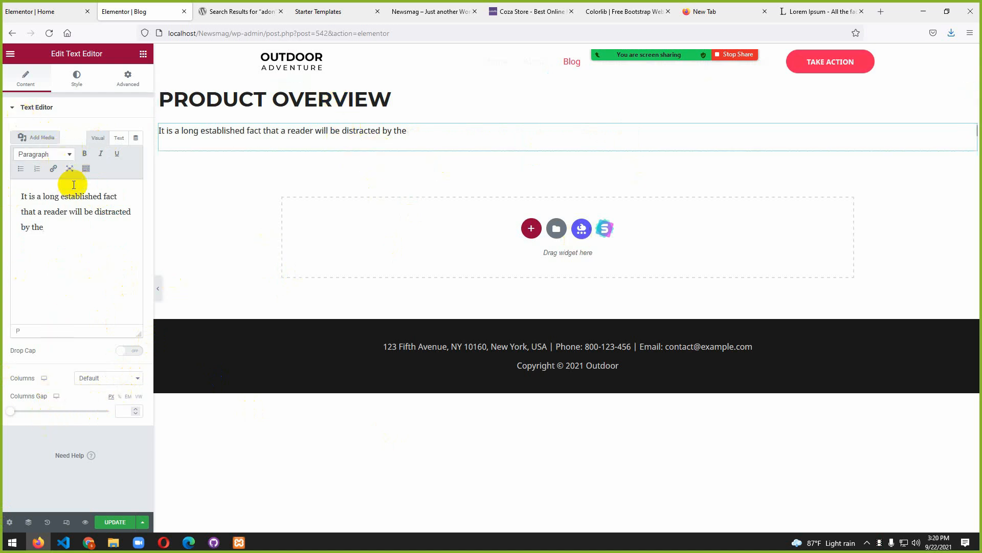
left_click(63, 241)
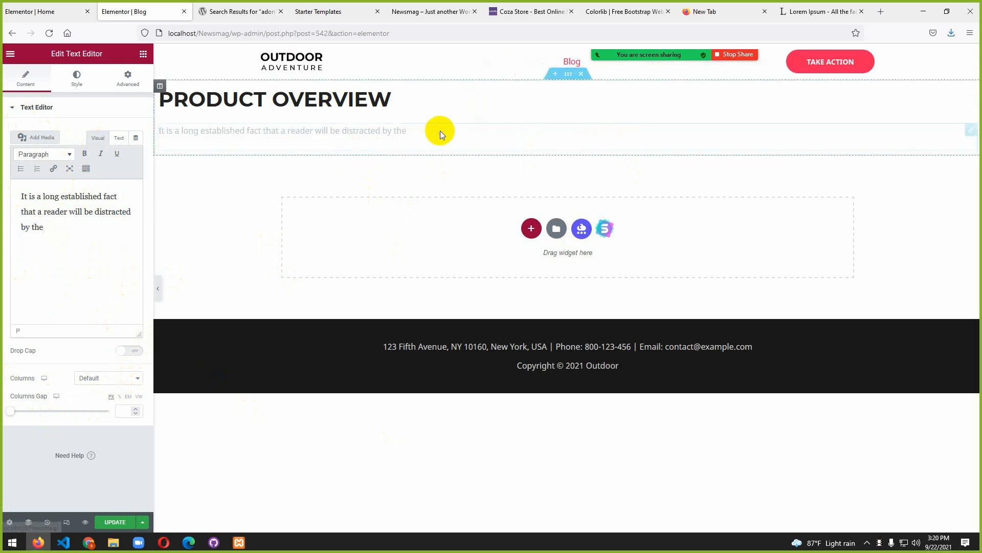
left_click(117, 526)
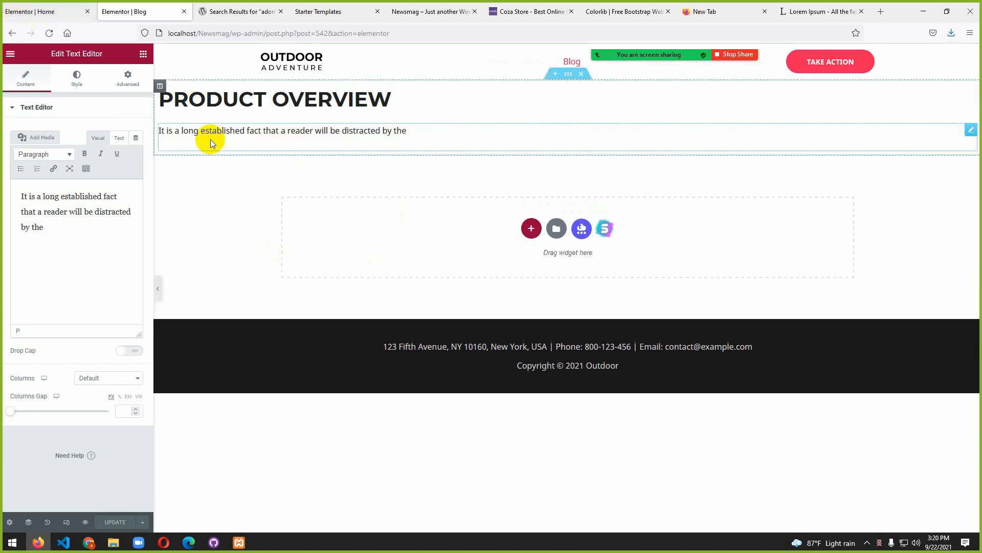
- Set the paragraph's four margins to 0 px and unlink the margin values
left_click(127, 80)
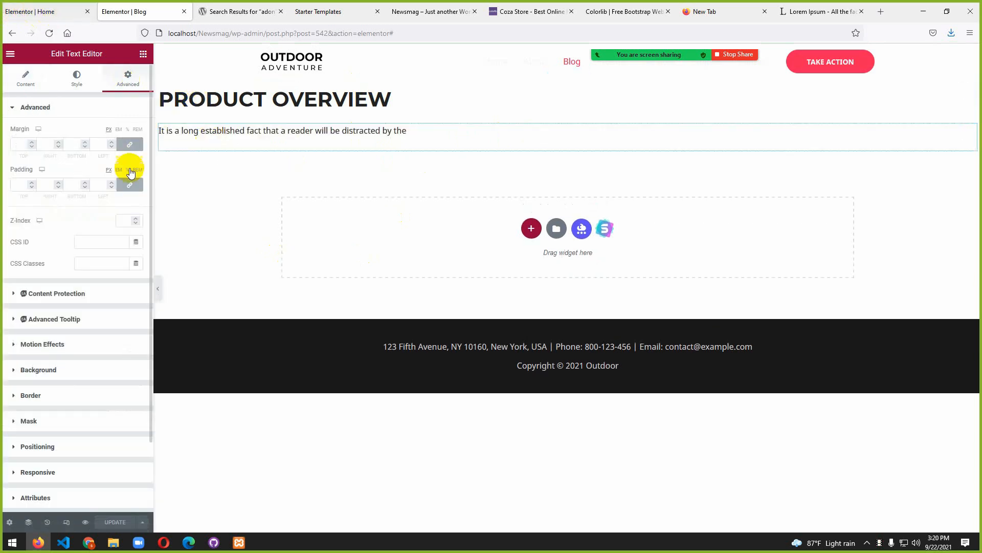
left_click(16, 143)
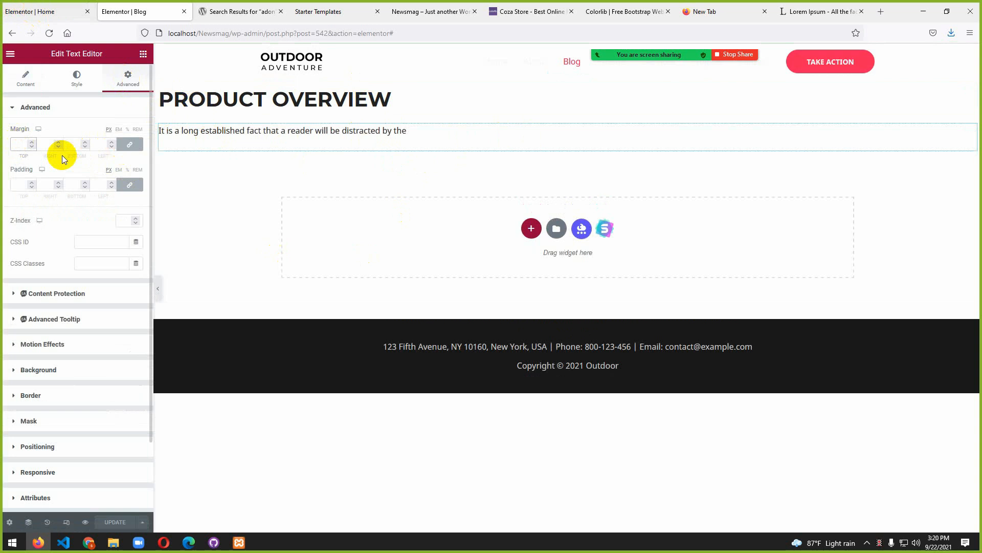
type("3")
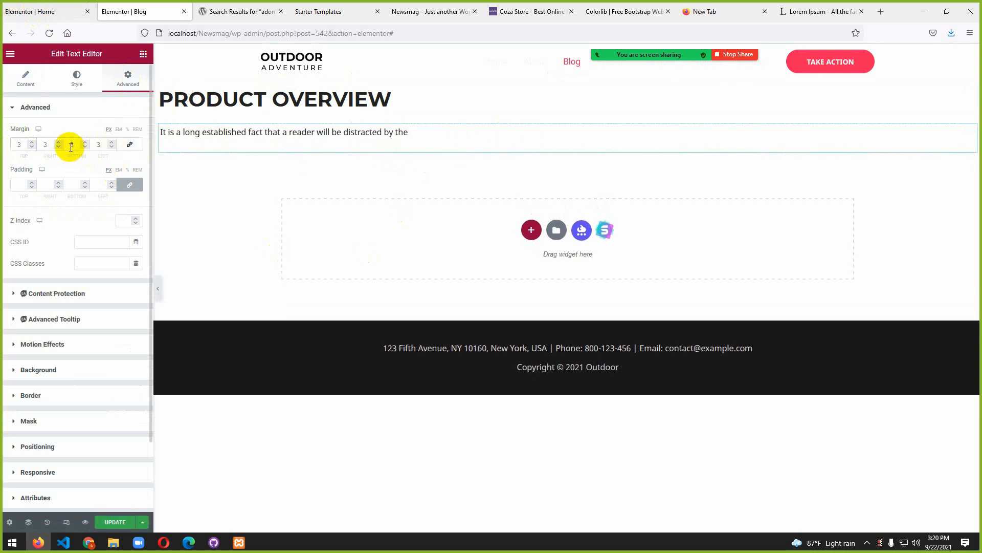
left_click(123, 148)
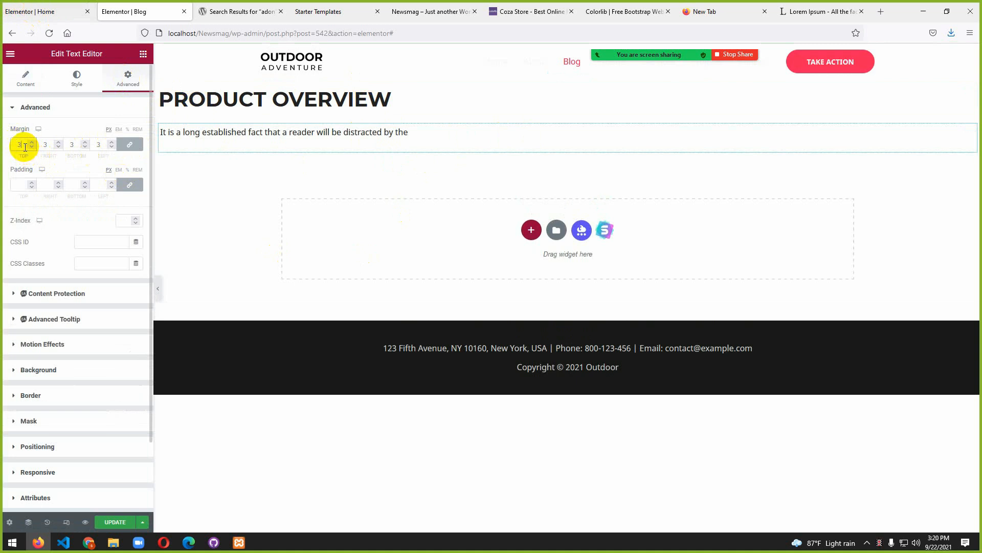
key("Down")
key("Down")
key("Down")
key("Down")
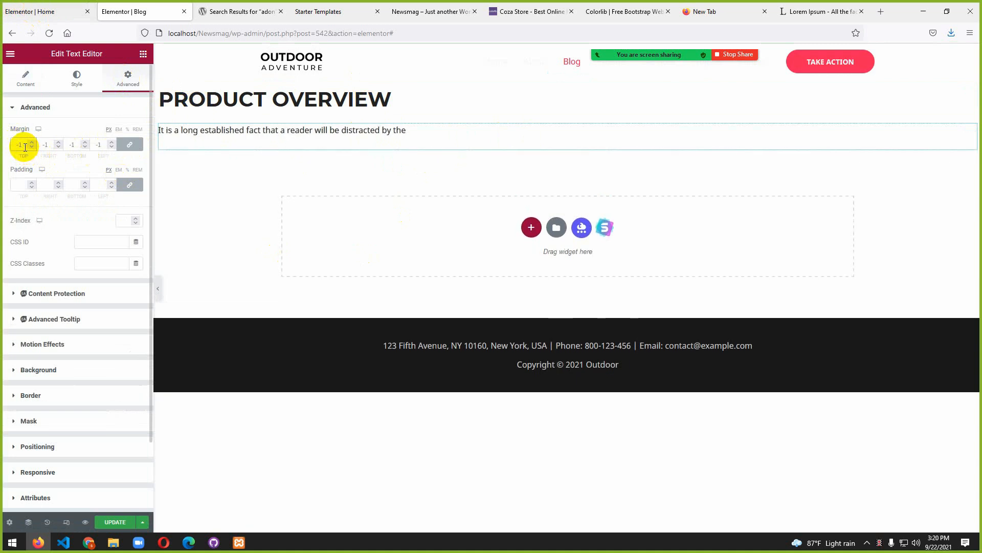
key("Up")
left_click(130, 144)
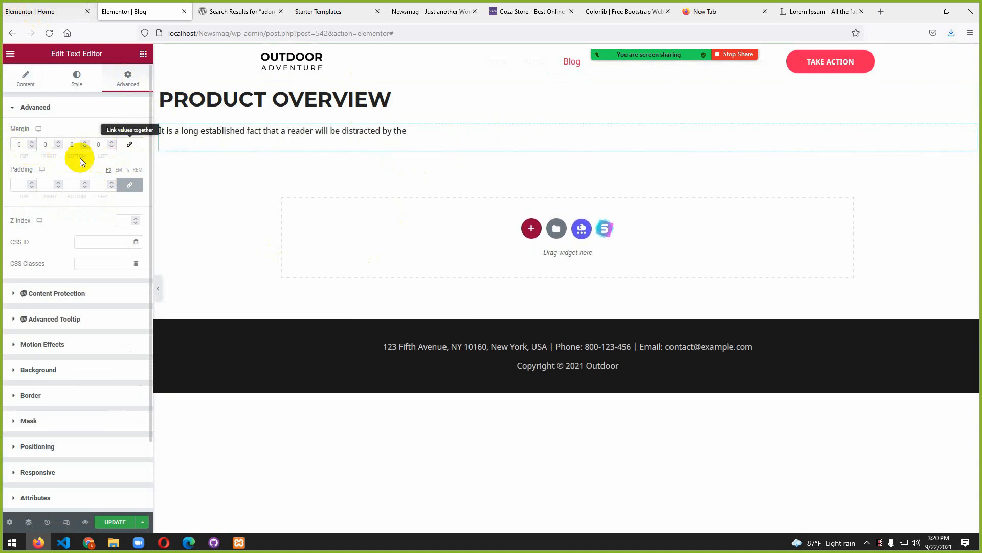
- Lower only the paragraph's top margin to -21 px to bring it closer to the heading
key("Down")
key("Down")
key("Down")
key("Down")
key("Down")
key("Down")
key("Down")
key("Down")
key("Down")
key("Down")
key("Down")
key("Down")
key("Down")
key("Down")
key("Down")
key("Down")
key("Down")
key("Down")
key("Down")
key("Down")
key("Down")
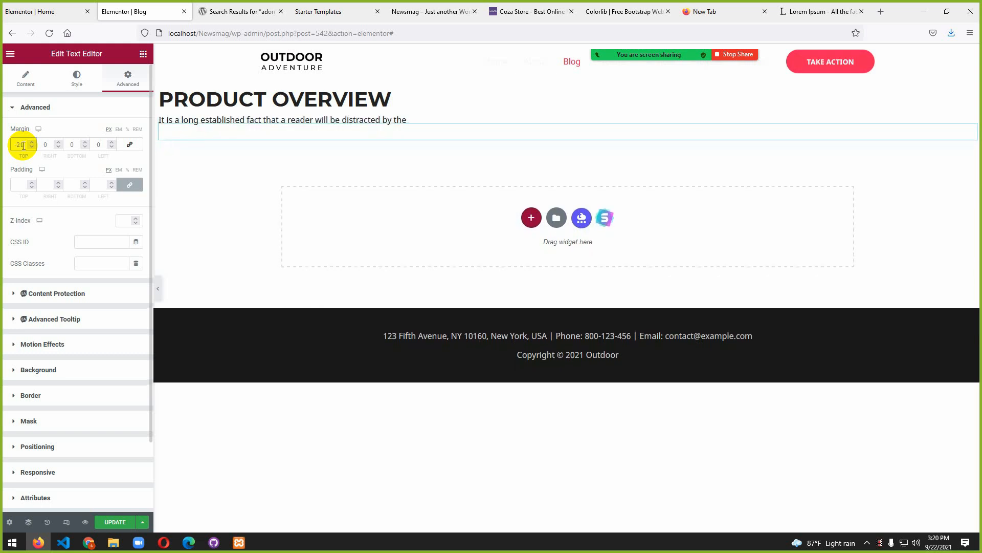
- Try a red text color on the Product Overview heading
left_click(81, 81)
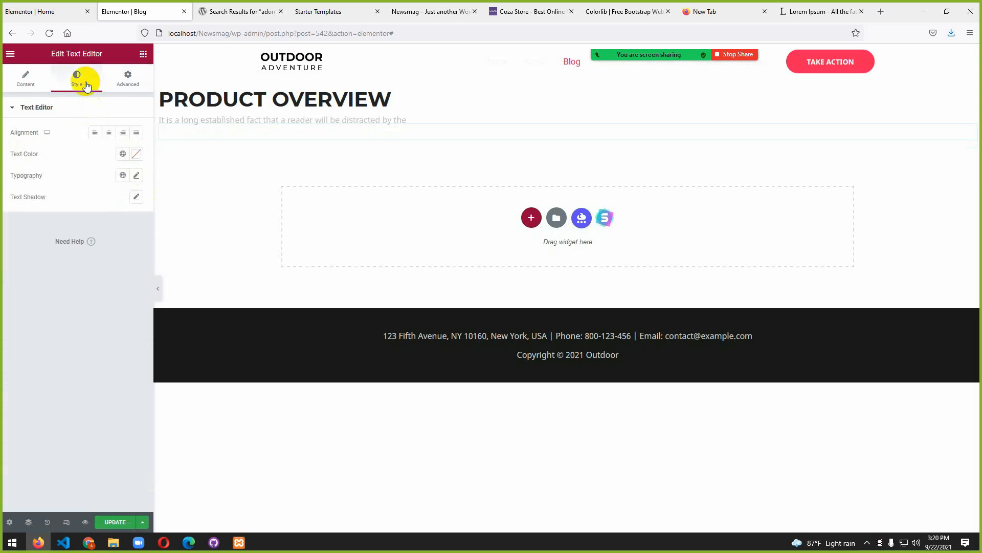
left_click(137, 156)
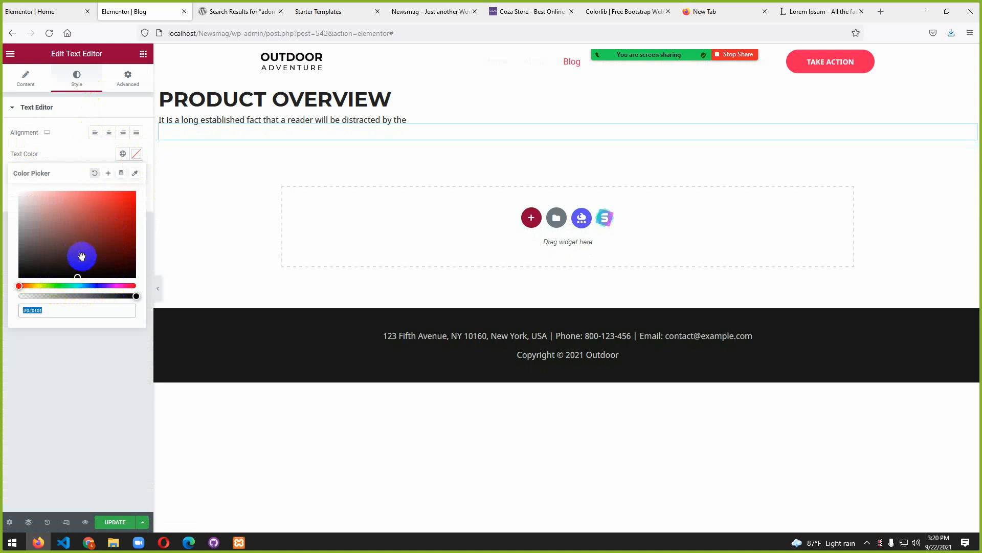
left_click(224, 100)
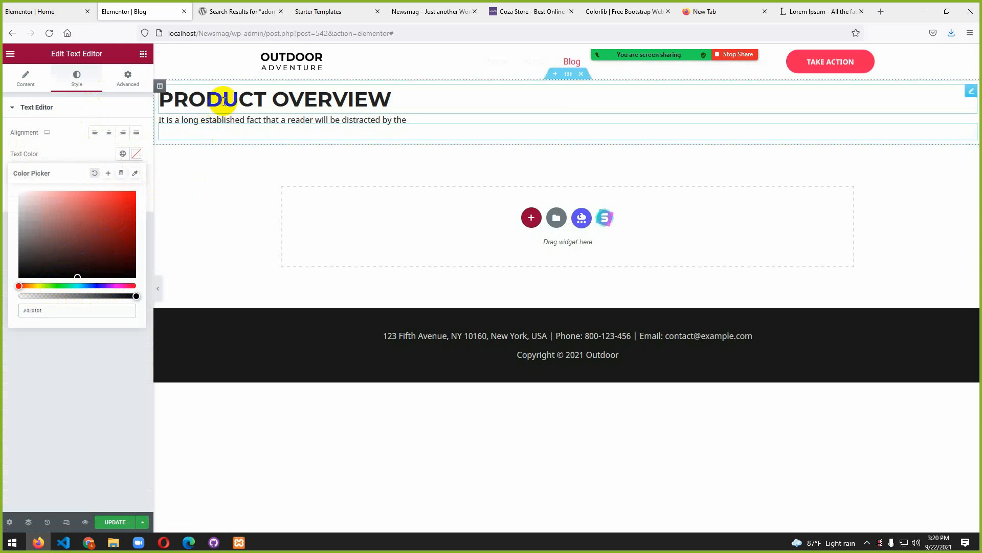
left_click(77, 79)
left_click(135, 133)
left_click_drag(104, 181, 140, 183)
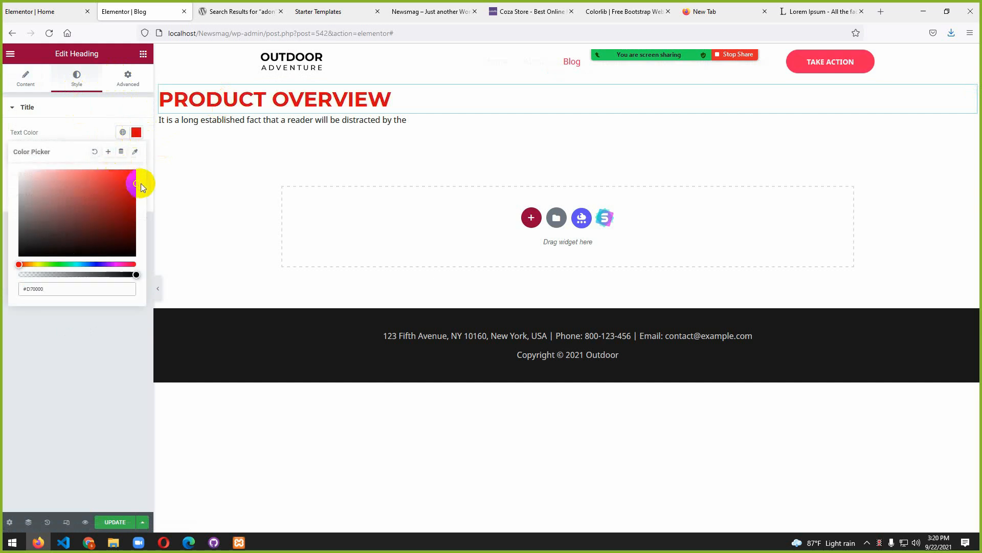
left_click(78, 327)
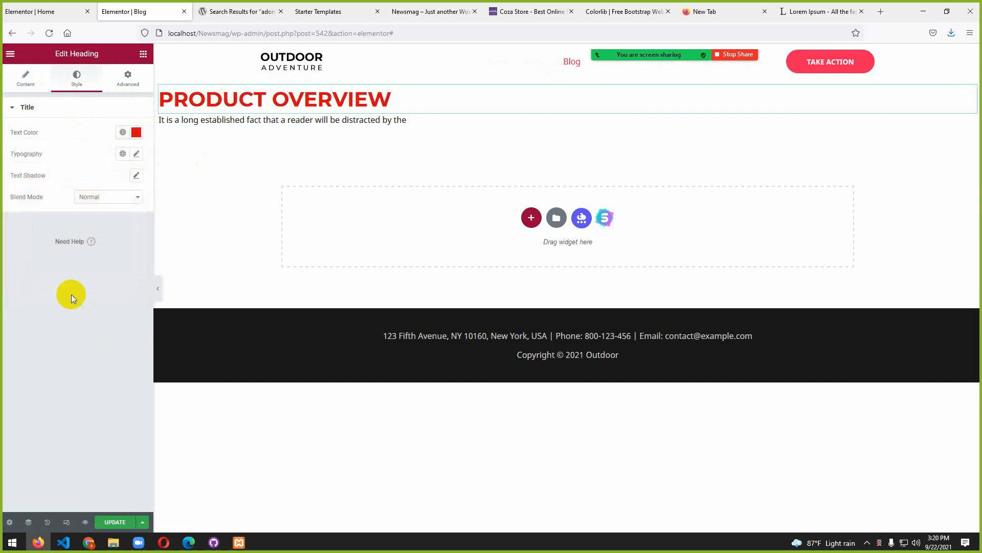
- Set the Product Overview heading's text color to black, #000
left_click(136, 133)
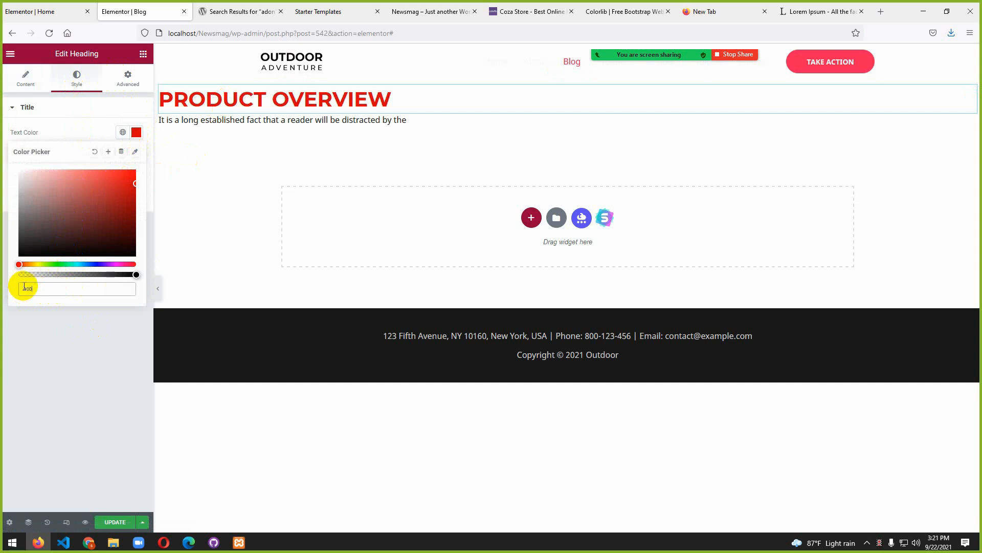
type("00")
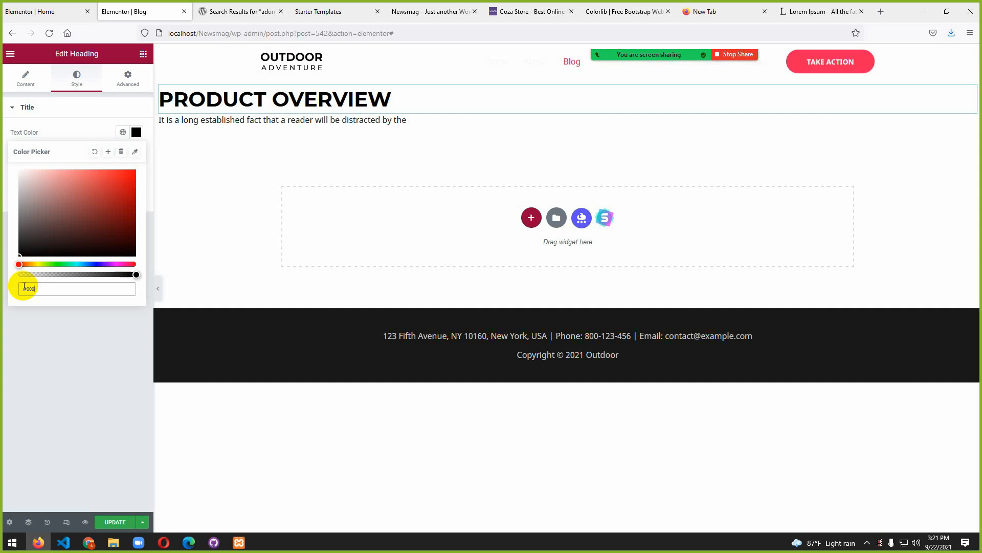
- Try #000ddf as the Product Overview heading's text color, and shift its hue to red, #DF0000
type("ddf")
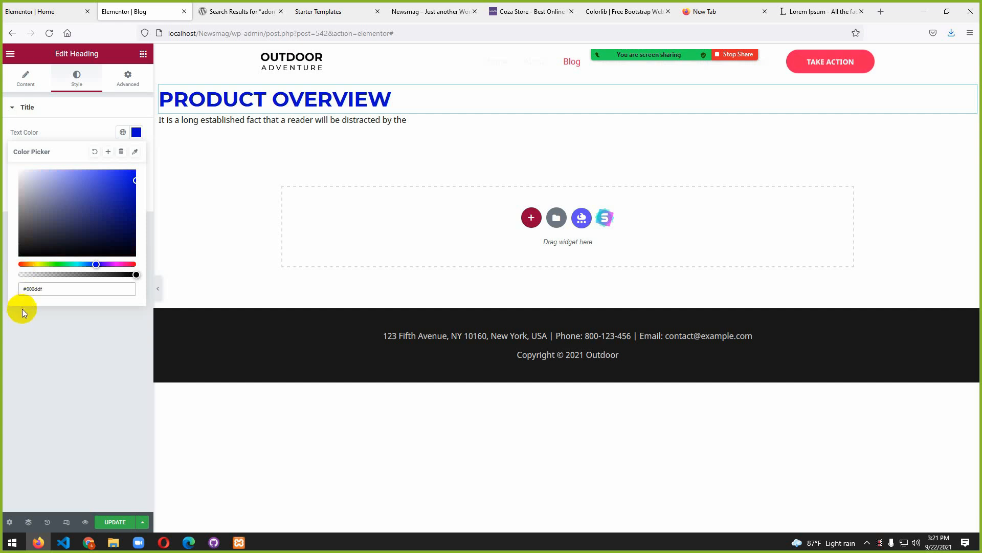
left_click(135, 265)
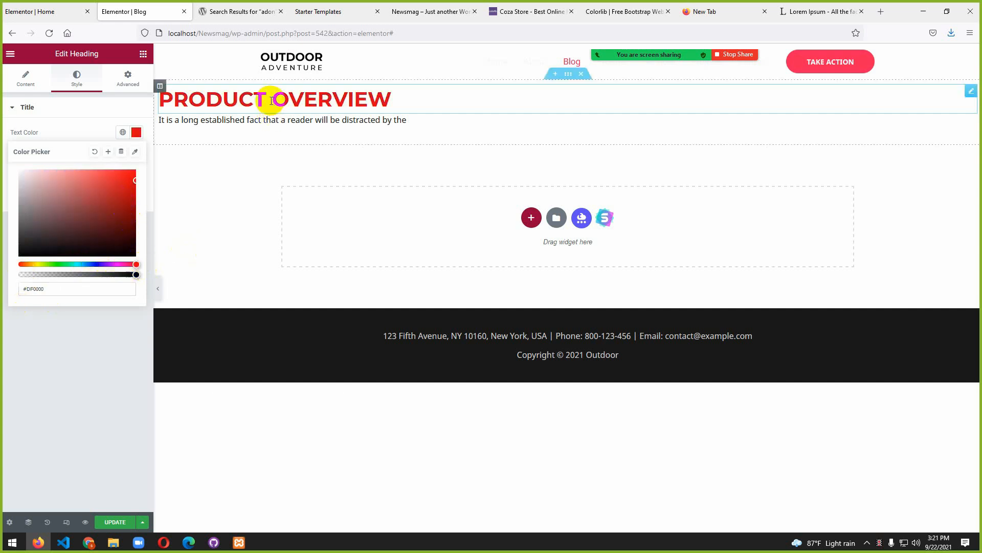
left_click(79, 126)
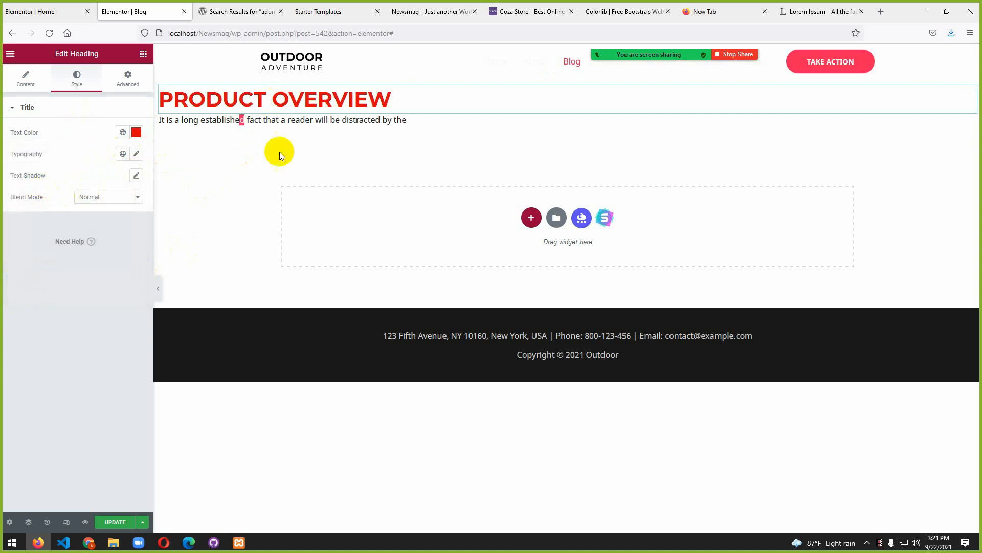
- Try a text shadow on the heading with blur 66, horizontal offset 61 and color rgba(0, 0, 0, 0.64)
left_click(134, 177)
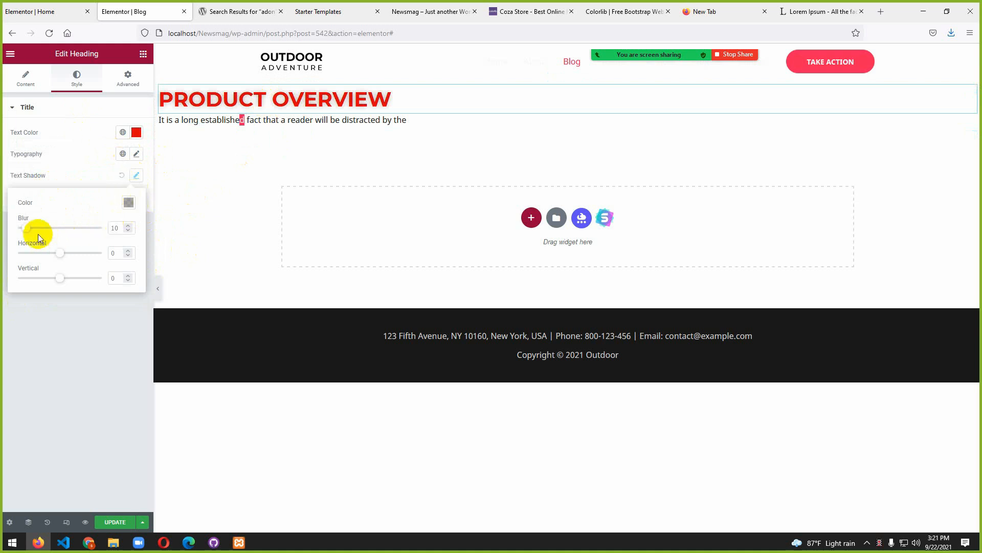
left_click_drag(28, 231, 74, 236)
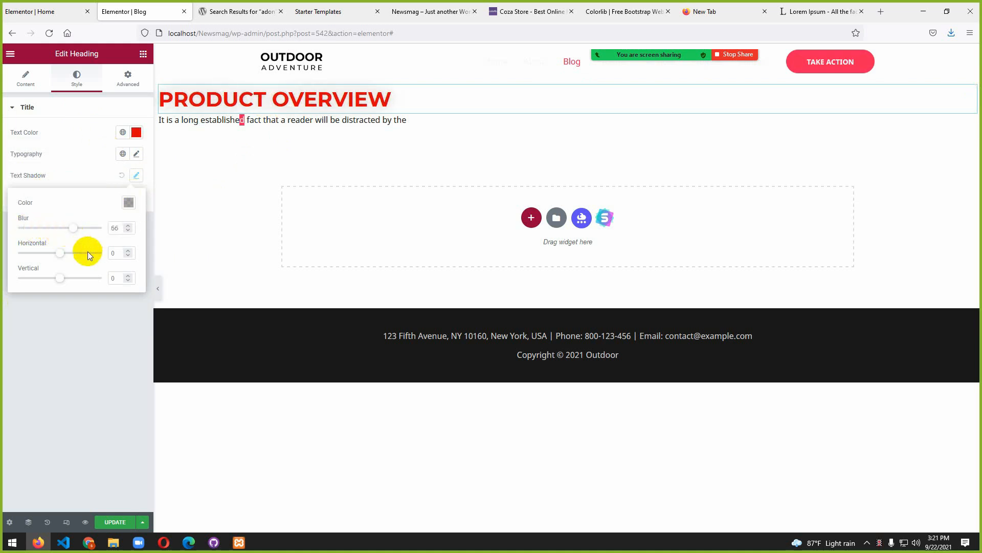
left_click_drag(61, 254, 88, 258)
left_click(130, 202)
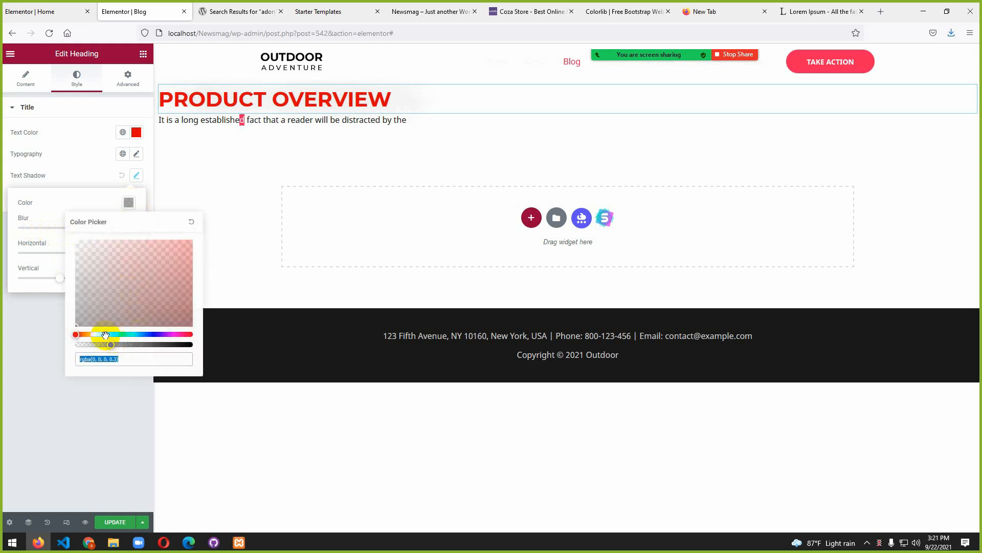
left_click_drag(112, 347, 146, 346)
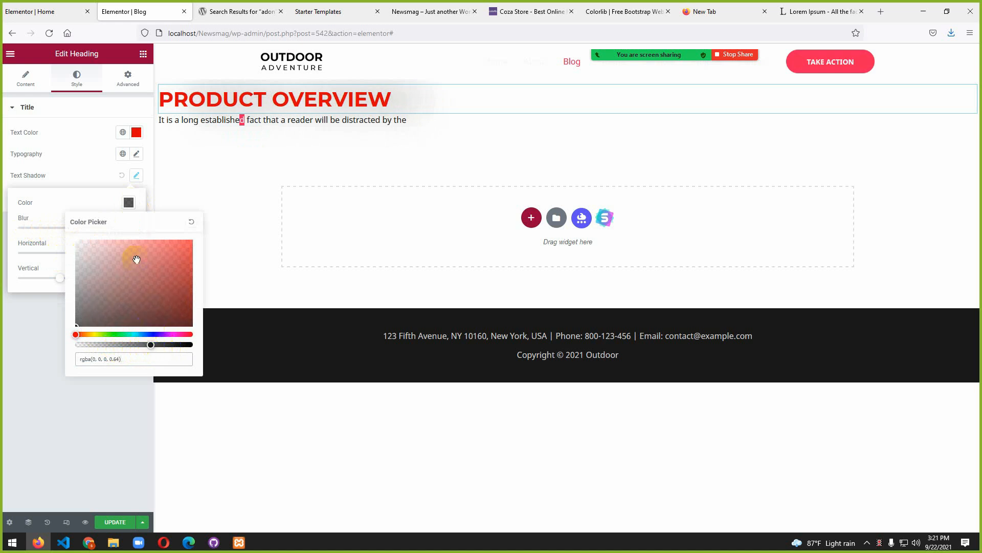
left_click(73, 142)
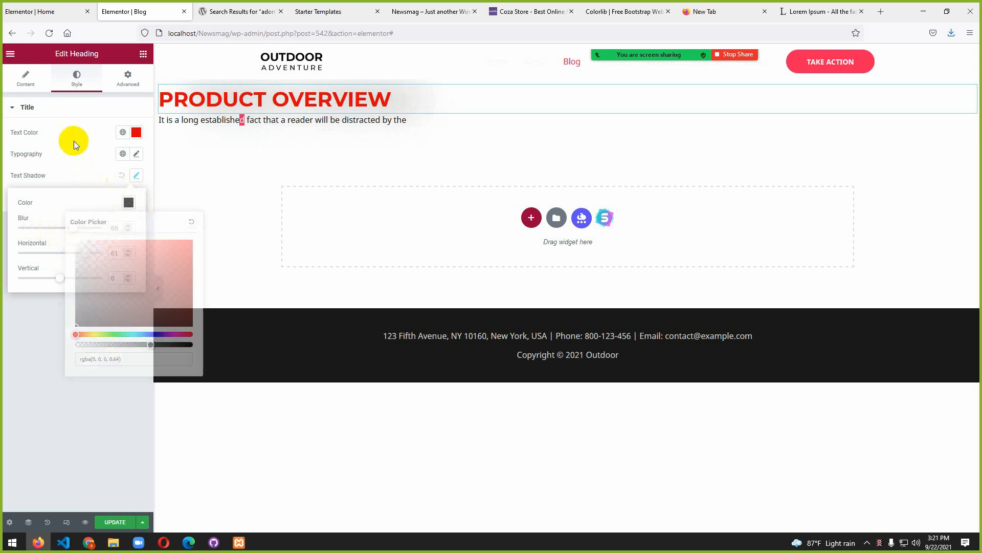
- Try moving the heading's shadow leftward and downward, and reset the text shadow to its default
left_click(137, 176)
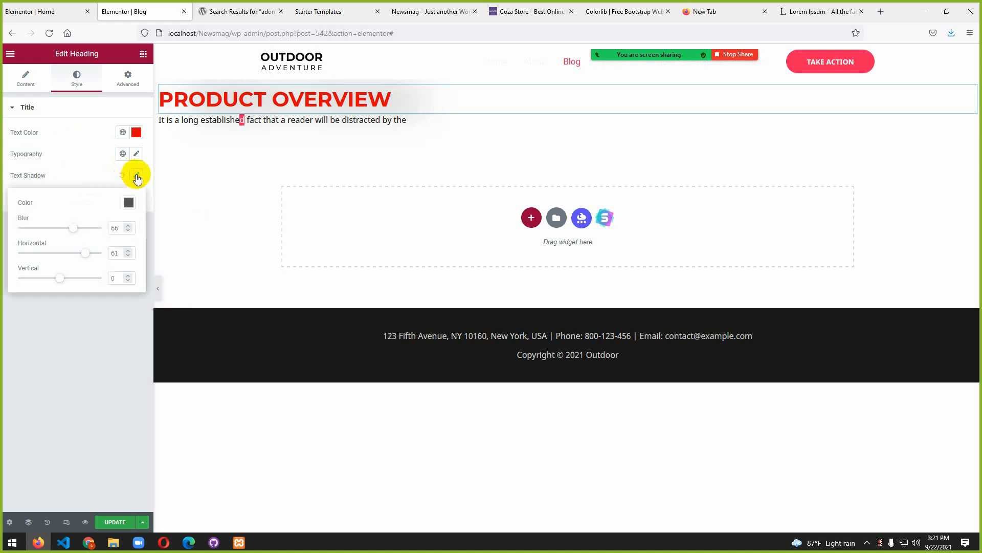
left_click_drag(88, 255, 26, 255)
mouse_move(63, 283)
left_mouse_down()
mouse_move(33, 274)
mouse_move(97, 276)
mouse_move(69, 277)
left_mouse_up()
left_click(70, 162)
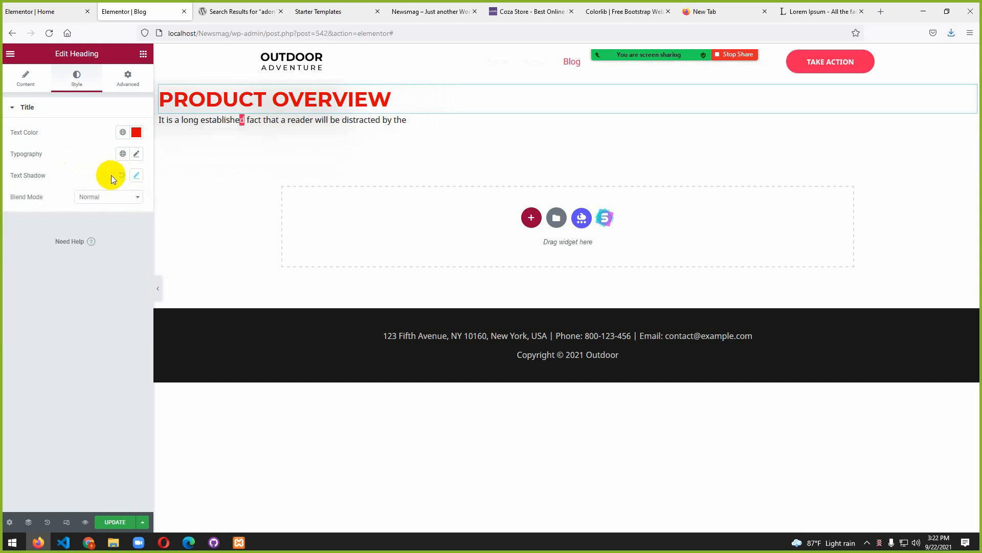
left_click(122, 176)
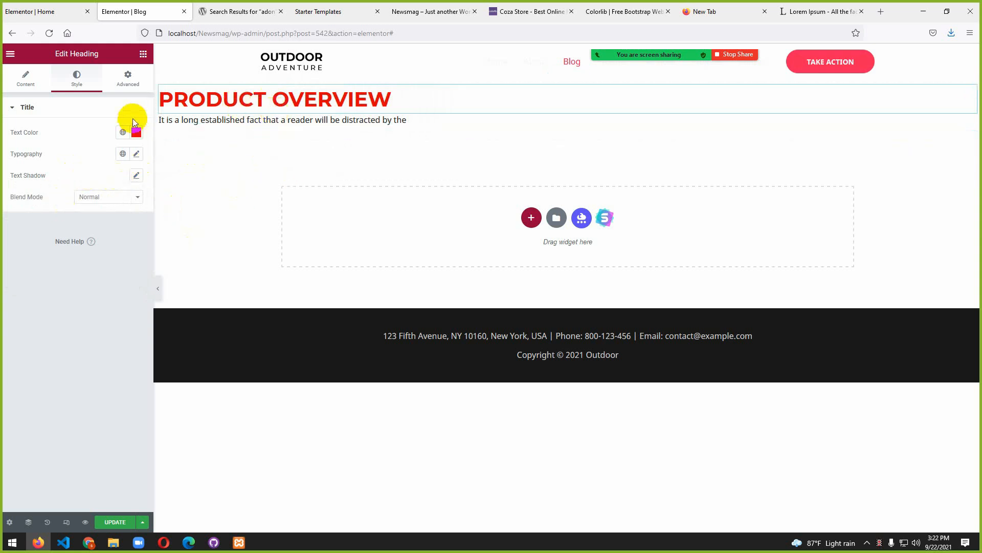
- Add a two-column inner section below the paragraph under the Product Overview heading
left_click(144, 53)
left_click_drag(41, 149, 327, 135)
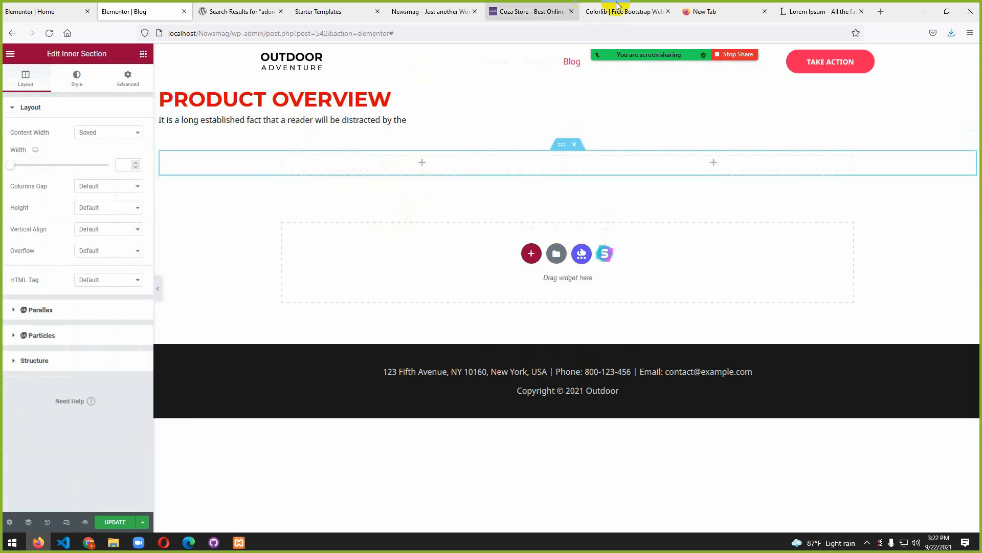
- Open the checked-shirt product image's source file from the Coza Store preview and save it as xproduct-03 in the Newsmag folder
left_click(600, 10)
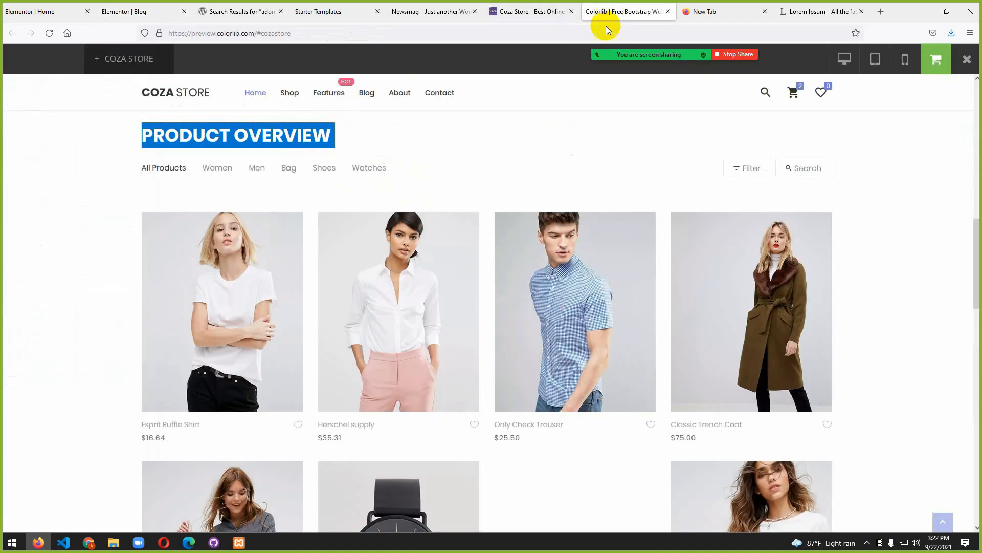
right_click(247, 290)
right_click(562, 260)
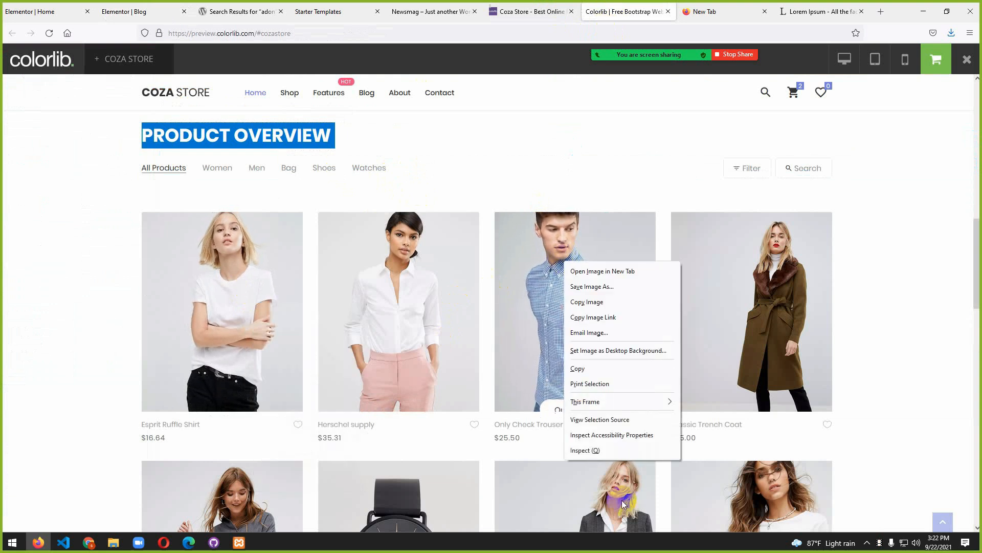
left_click(582, 450)
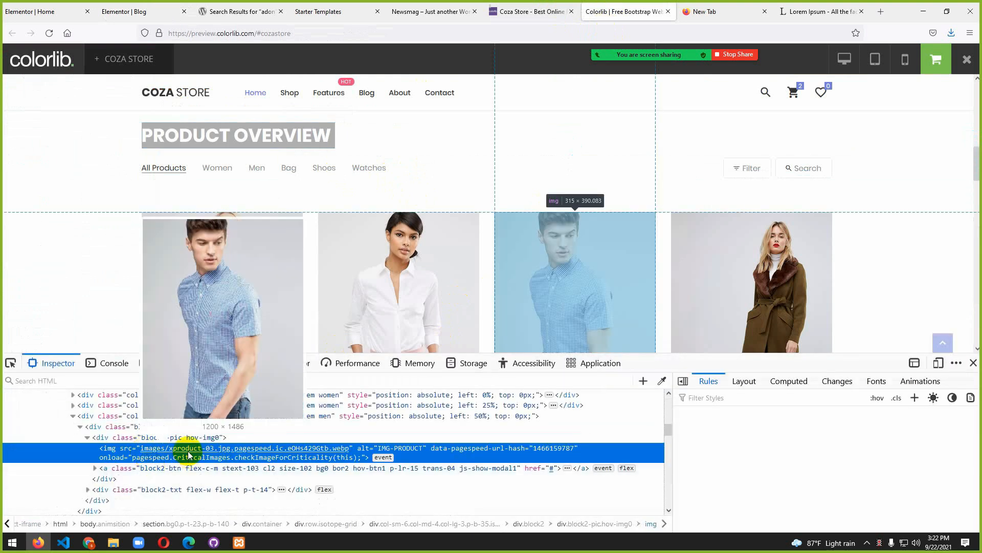
left_click(187, 449)
right_click(416, 305)
left_click(431, 315)
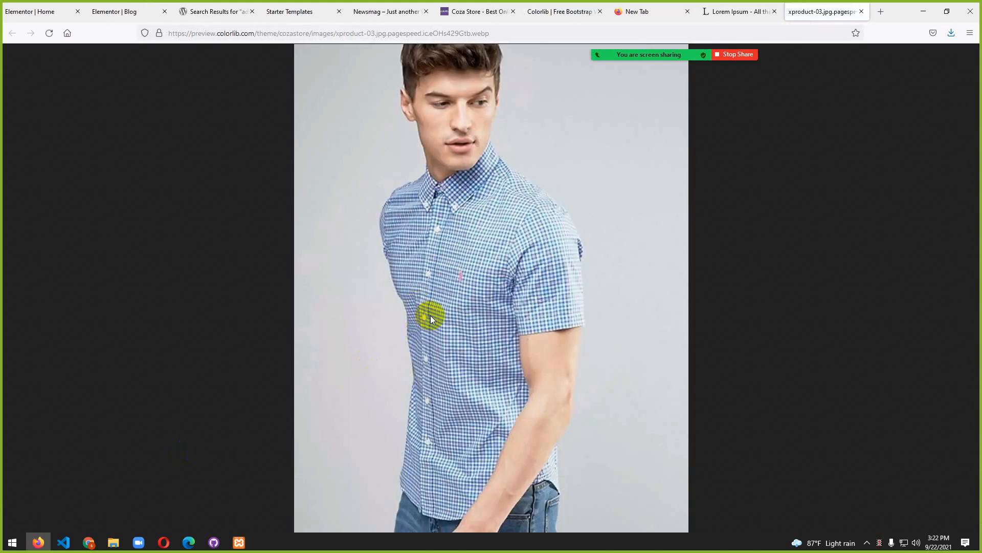
left_click(408, 262)
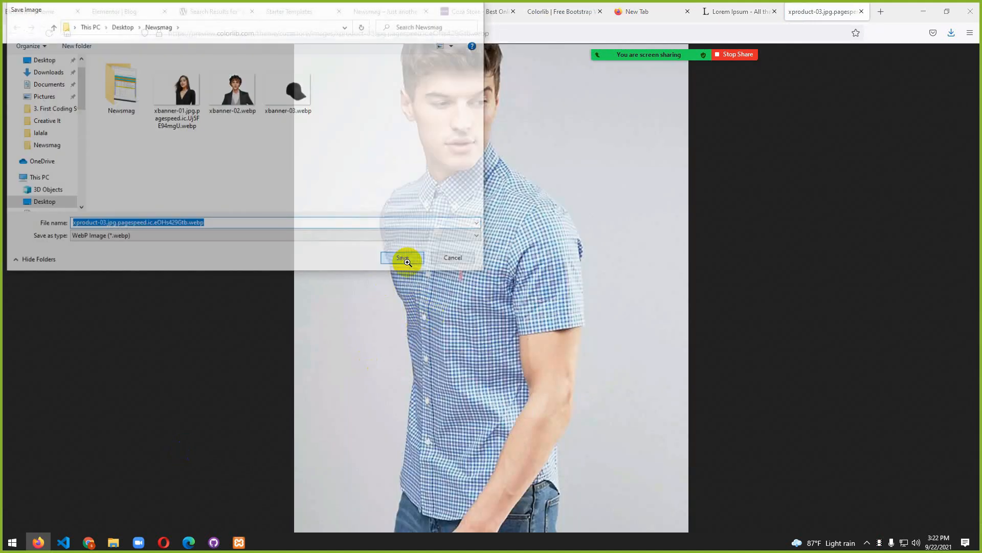
- Open the trench coat product image's source file from the Coza Store preview and save it as xproduct-04 in the Newsmag folder
left_click(557, 14)
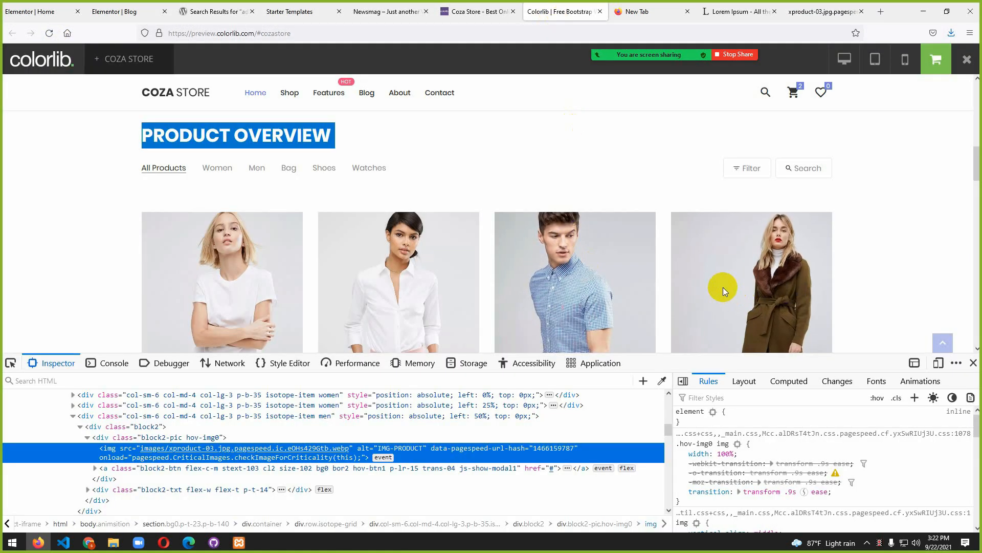
right_click(772, 285)
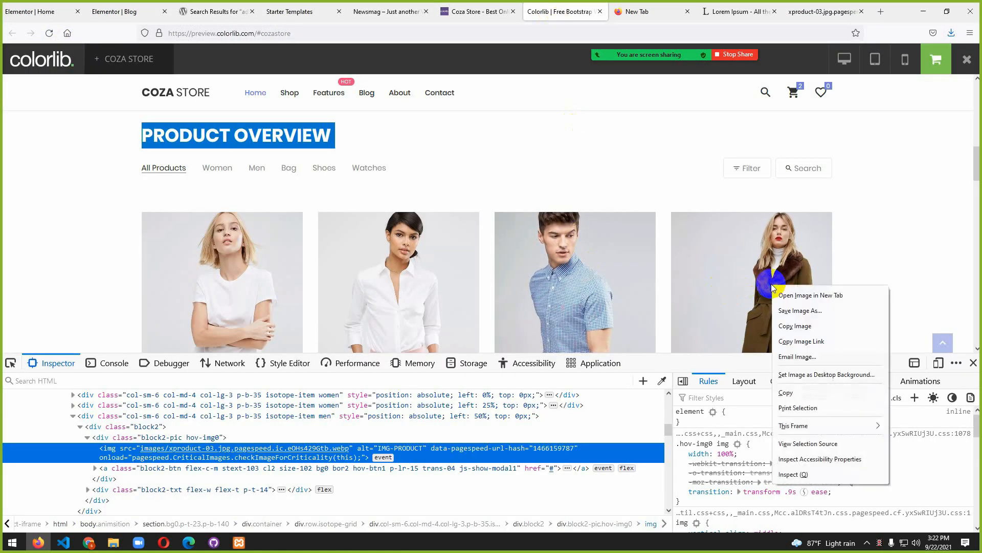
left_click(793, 474)
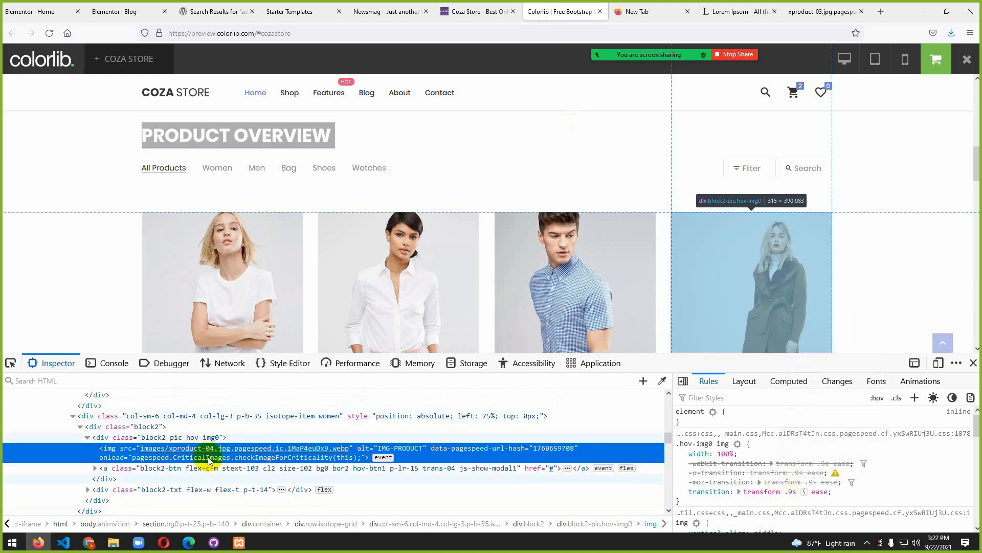
mouse_move(204, 451)
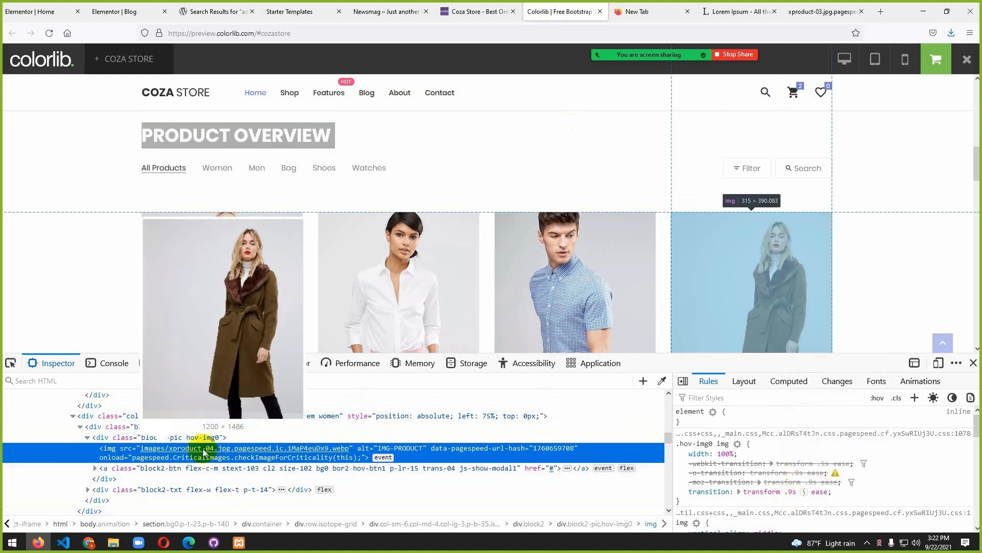
left_click(203, 450, "ctrl")
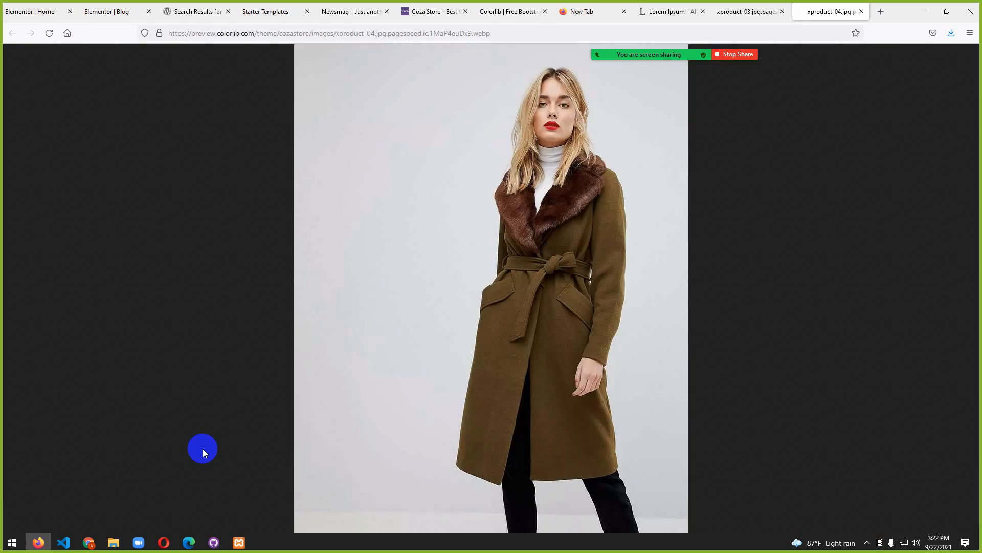
right_click(469, 294)
left_click(493, 309)
left_click(416, 260)
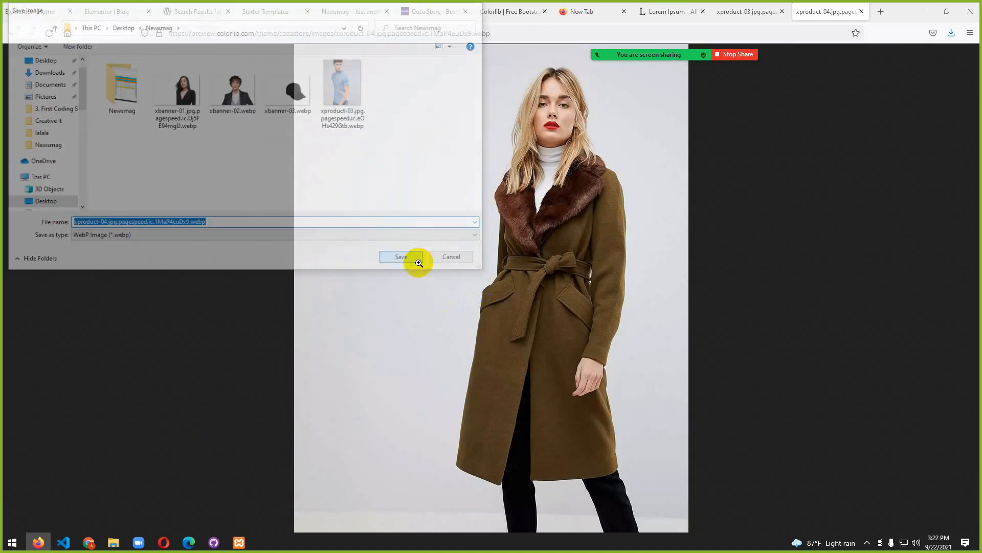
middle_click(807, 11)
- Save the second-row watch product image as xproduct-06 in the Newsmag folder, and close the opened image pages
scroll(569, 249, "down", 5)
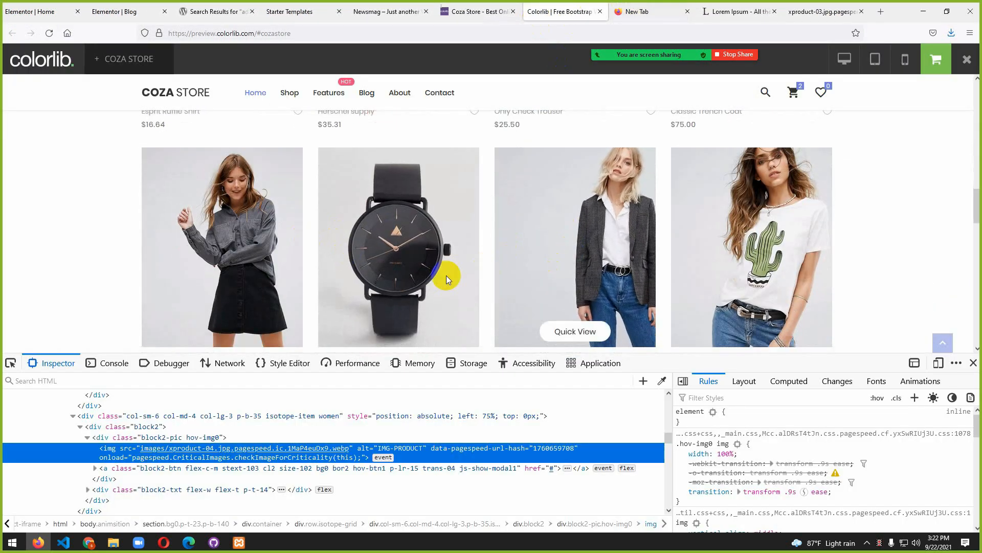
scroll(446, 279, "down", 5)
scroll(524, 276, "down", 5)
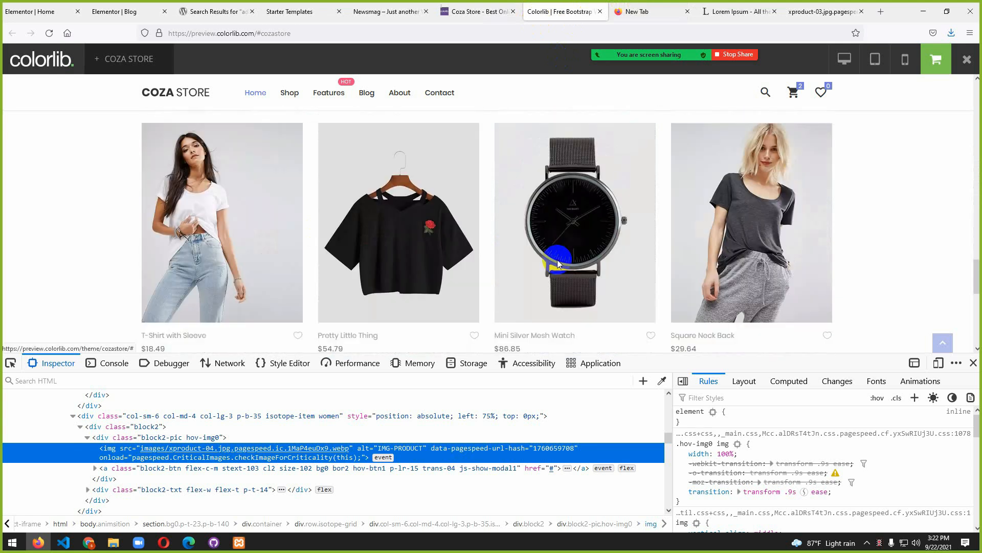
scroll(526, 266, "down", 10)
scroll(526, 266, "up", 15)
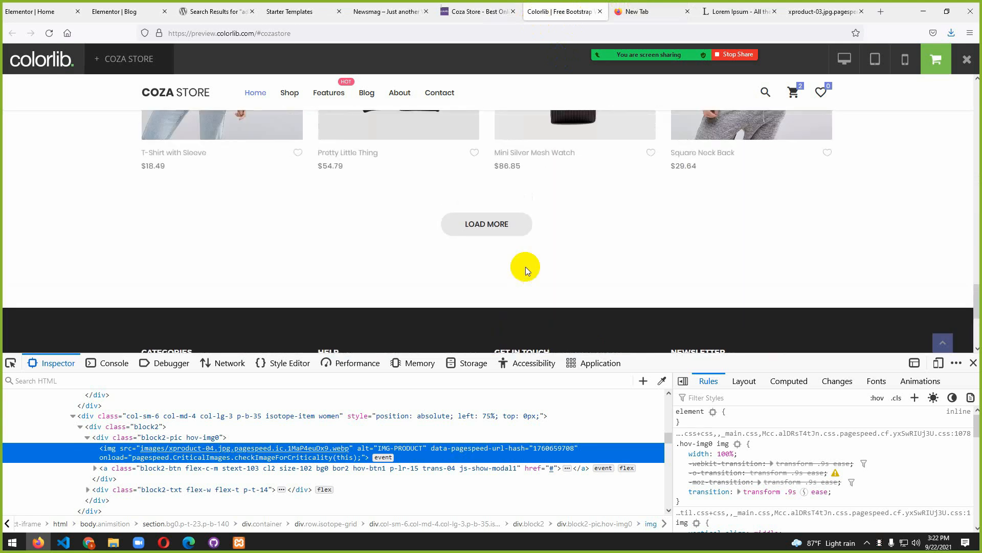
scroll(526, 266, "down", 8)
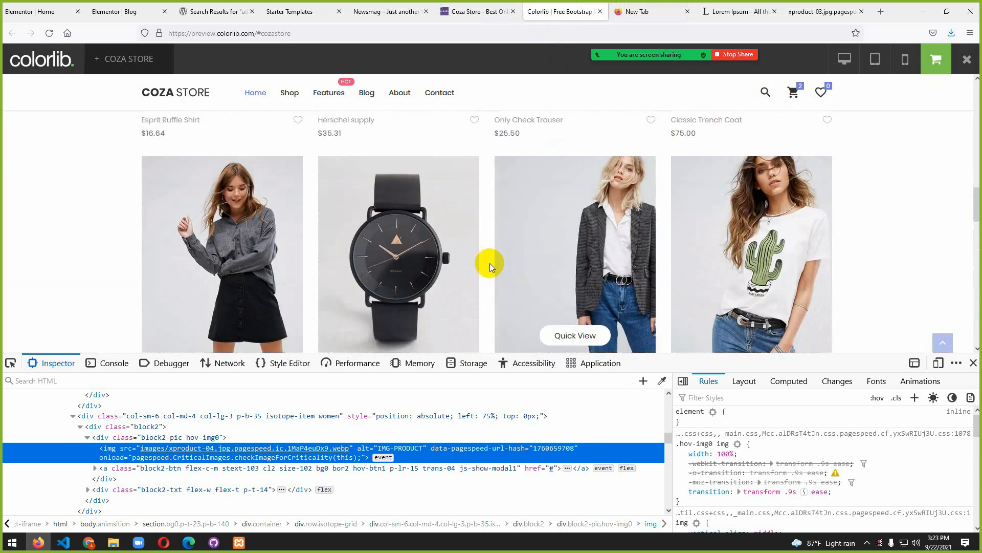
right_click(400, 256)
left_click(414, 441)
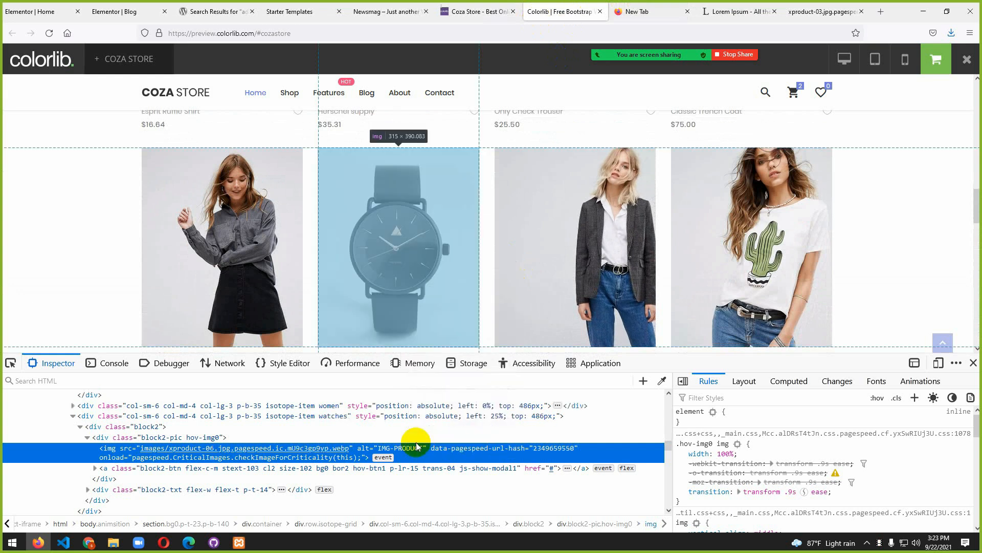
left_click(270, 449)
right_click(563, 191)
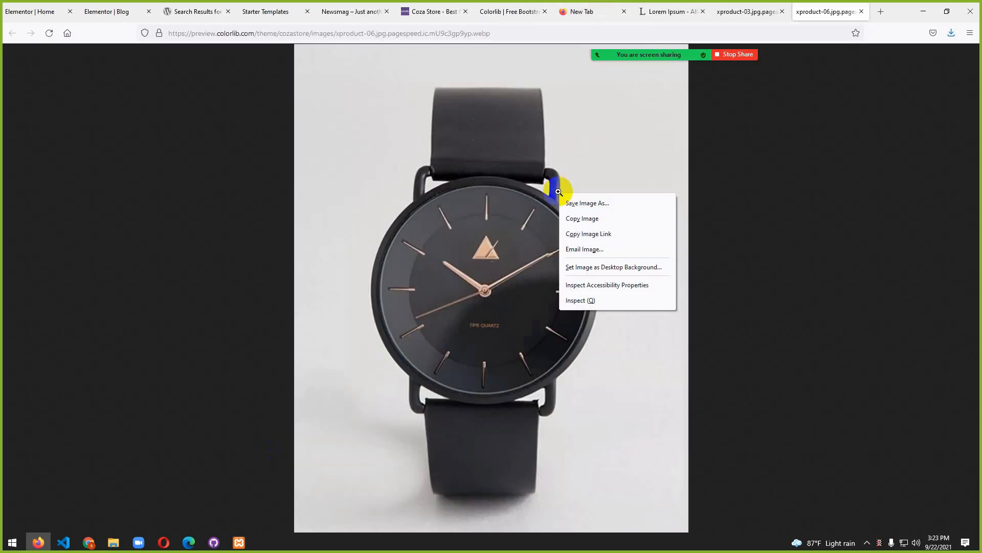
left_click(572, 204)
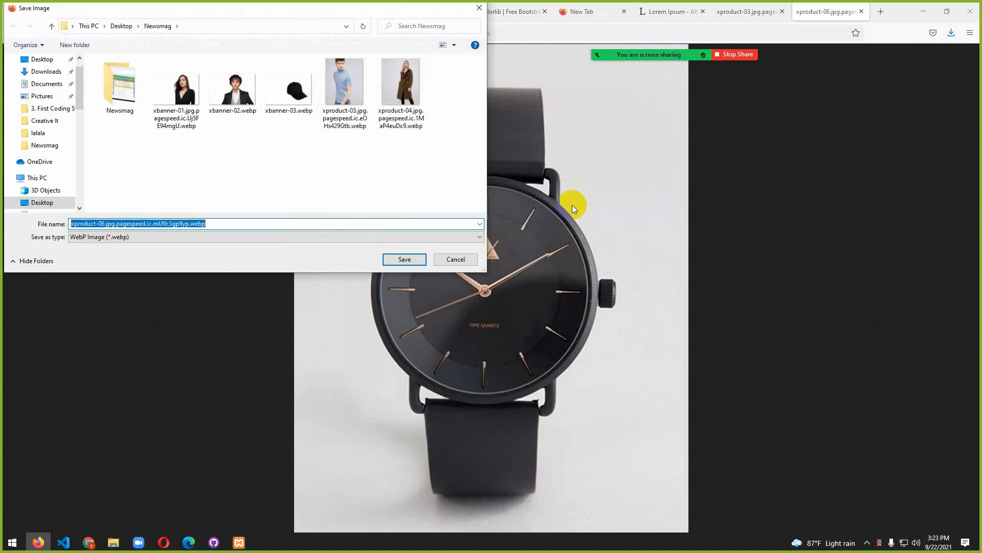
left_click(404, 258)
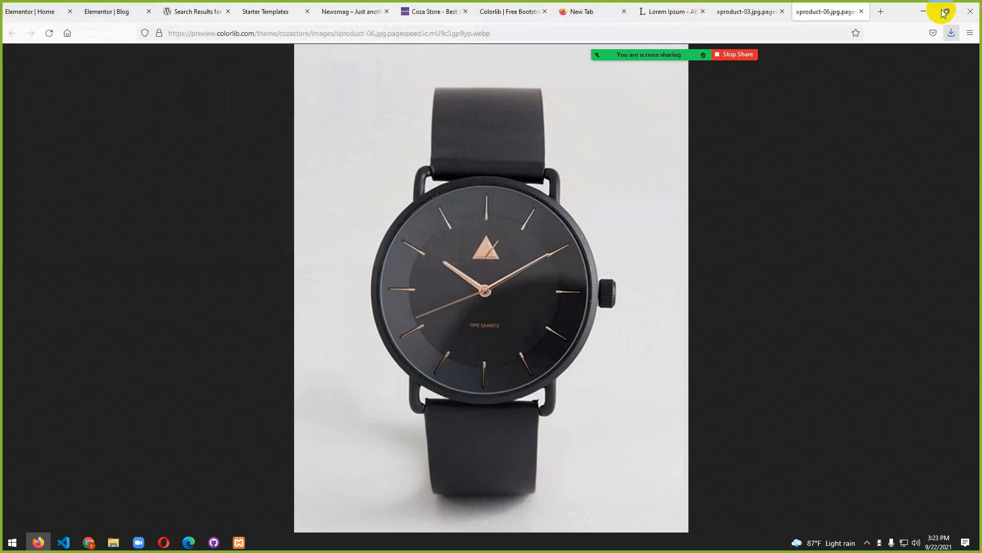
left_click(863, 12)
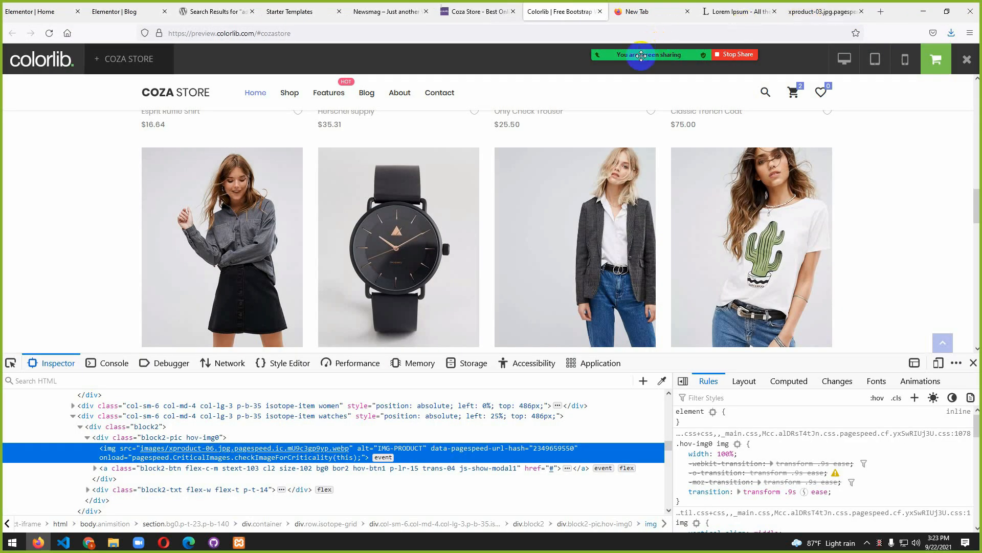
left_click(861, 11)
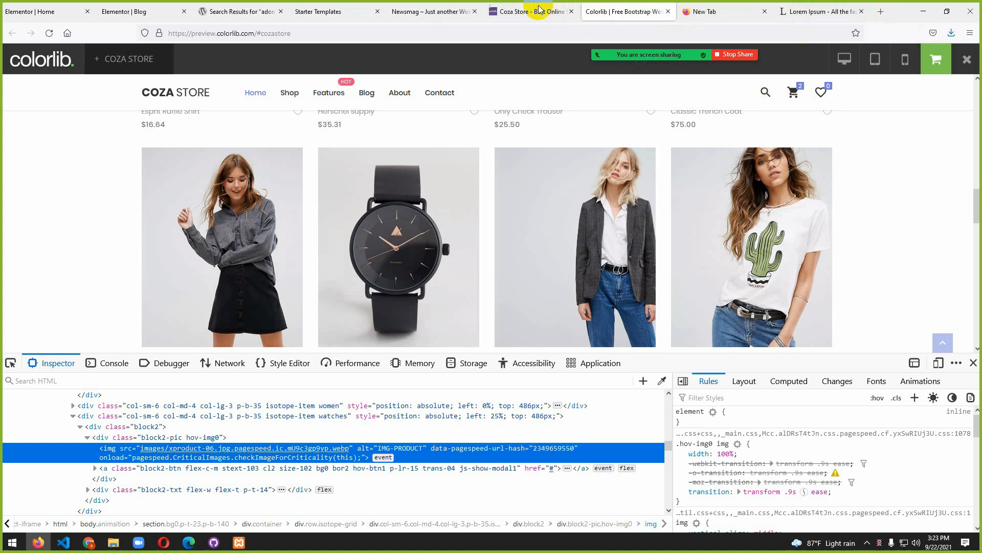
- Return to the Blog page editor and add an Image widget to the first column of the inner section
left_click(132, 6)
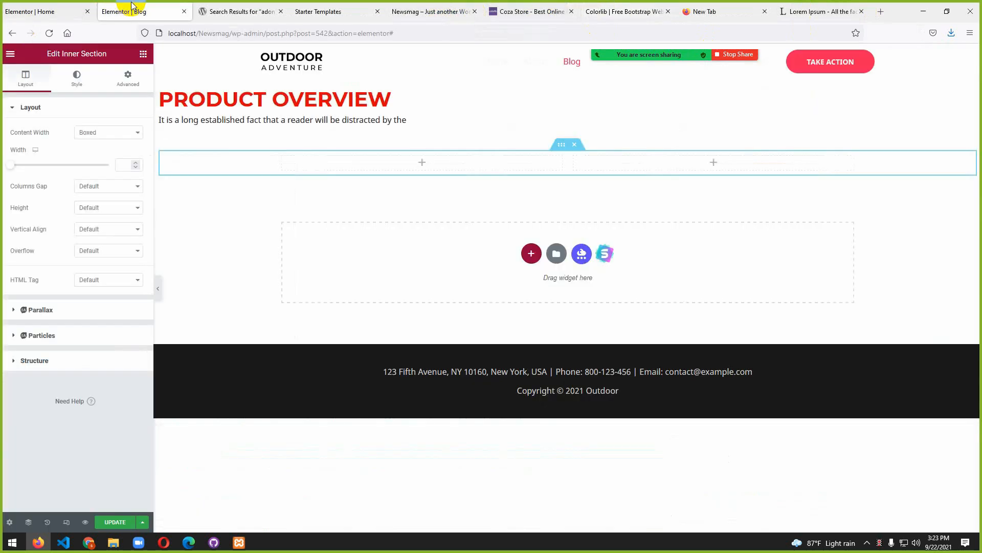
left_click(421, 163)
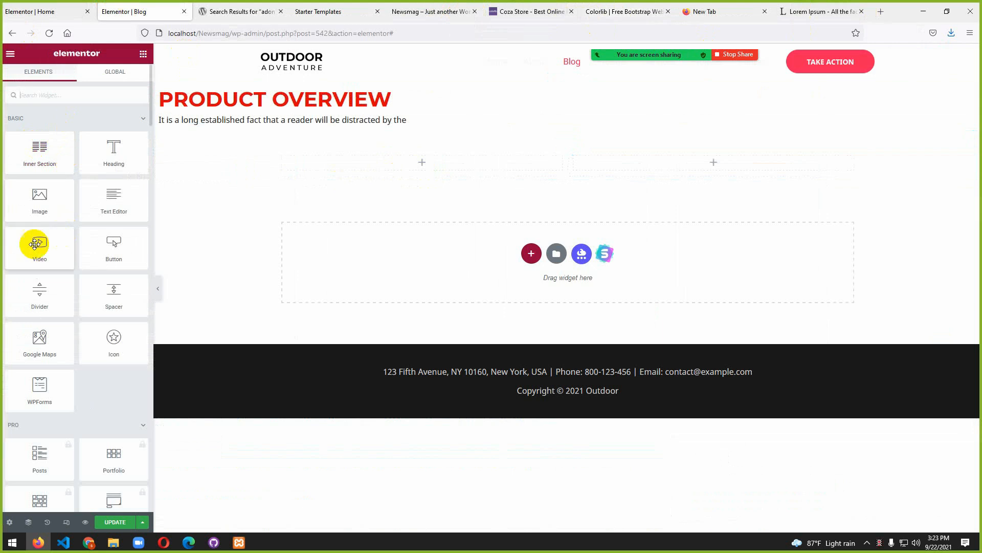
left_click_drag(31, 205, 363, 167)
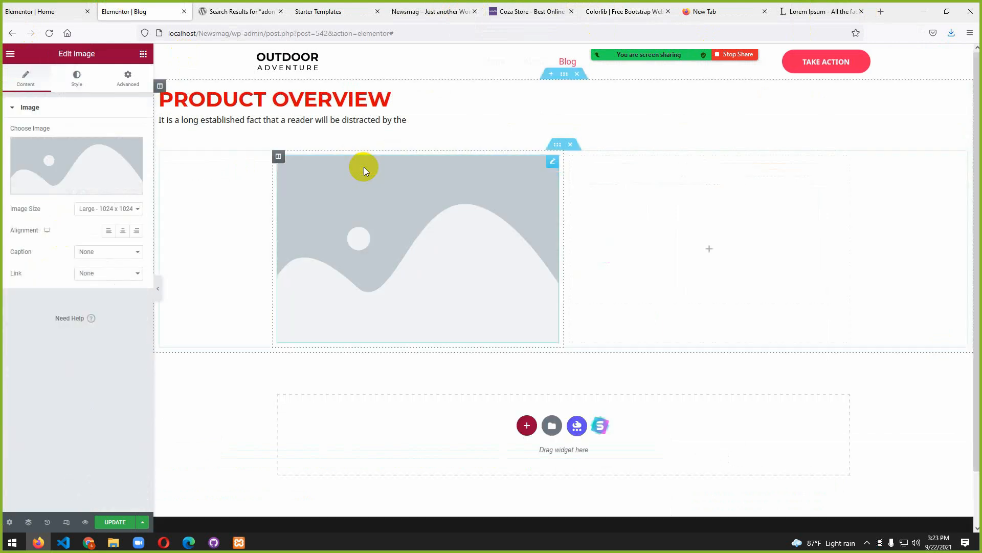
- Upload xproduct-03 from the Newsmag folder, give it the alt text "iamge", and insert it in the Image widget
left_click(55, 187)
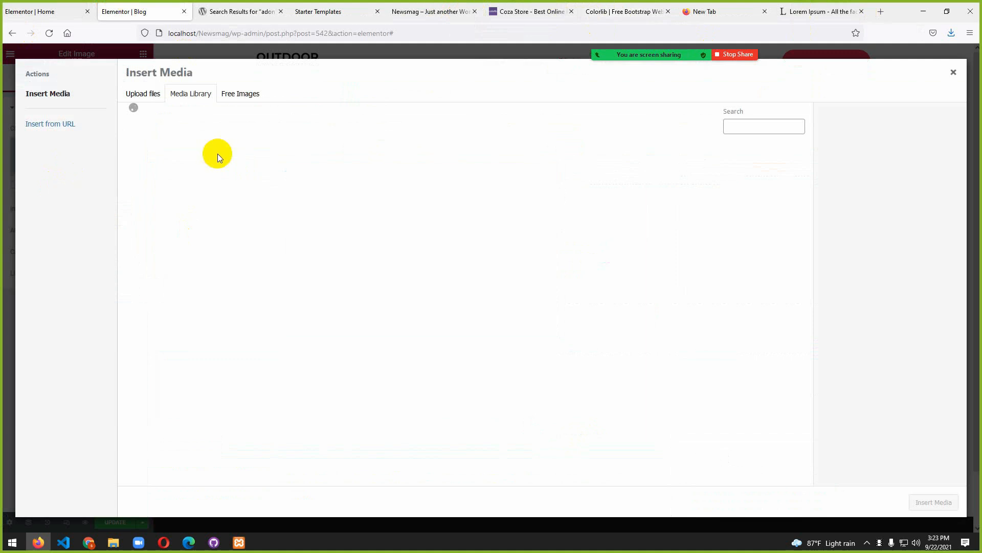
left_click(143, 94)
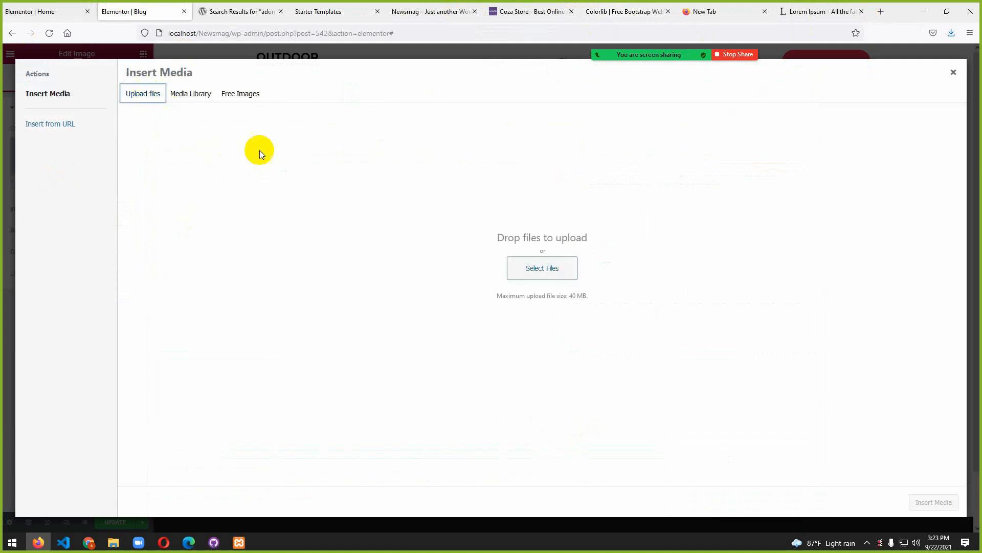
left_click(533, 268)
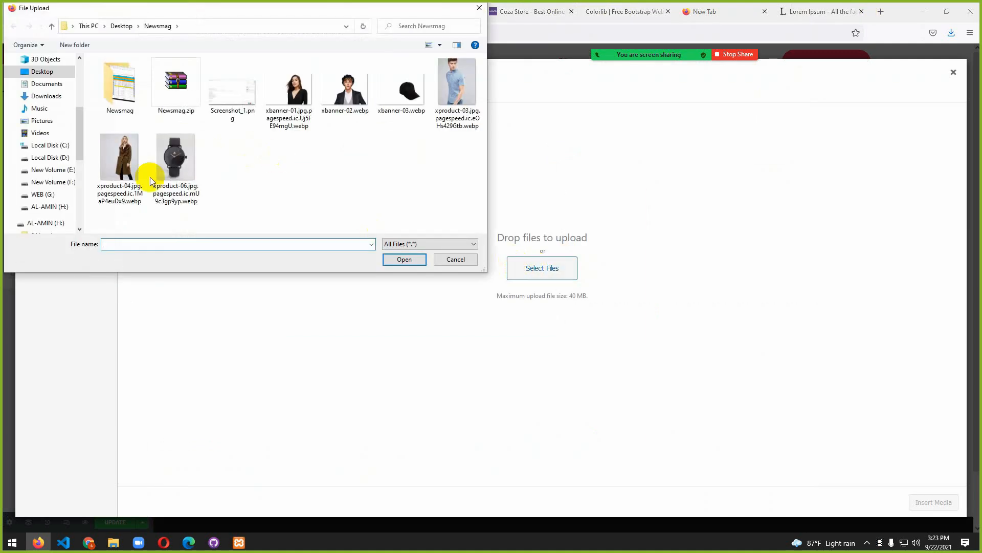
left_click(457, 90)
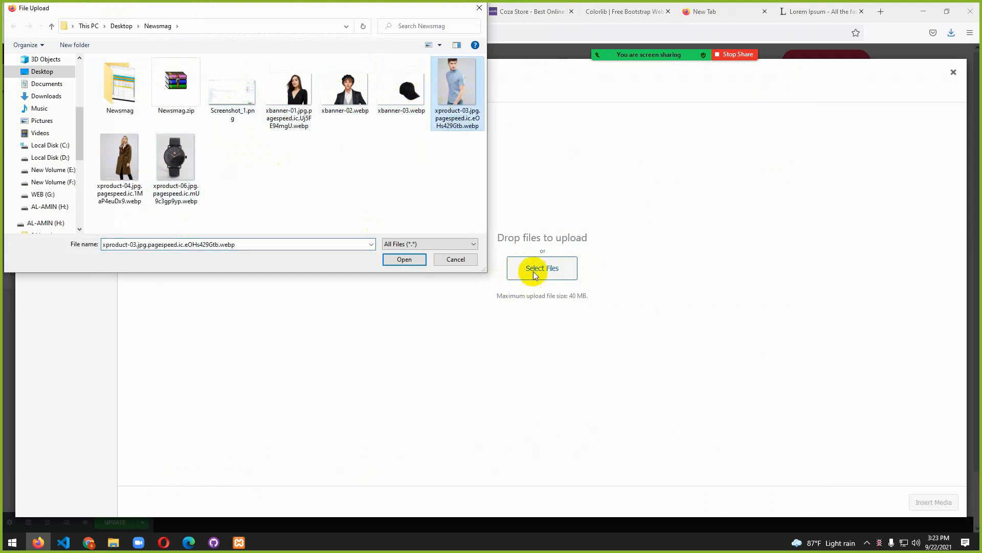
left_click(402, 259)
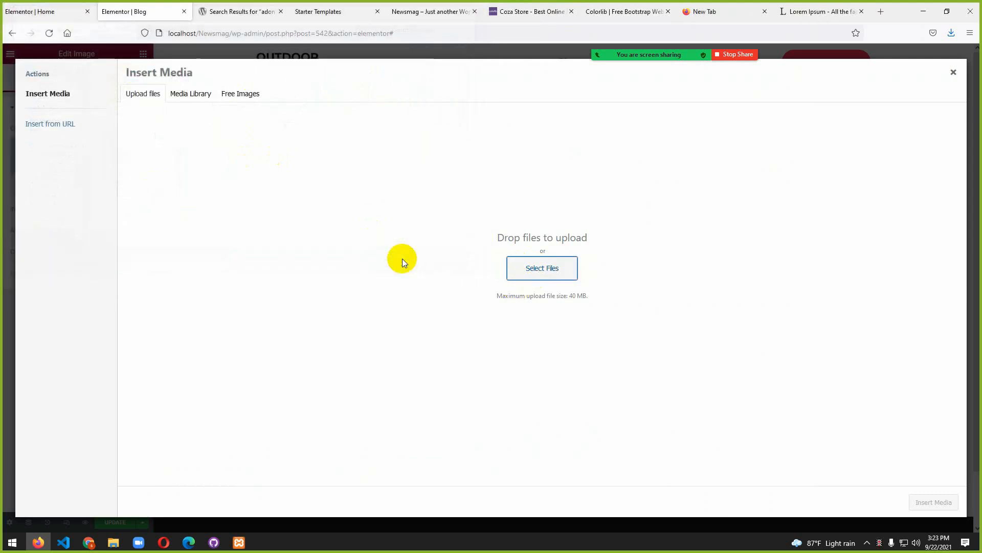
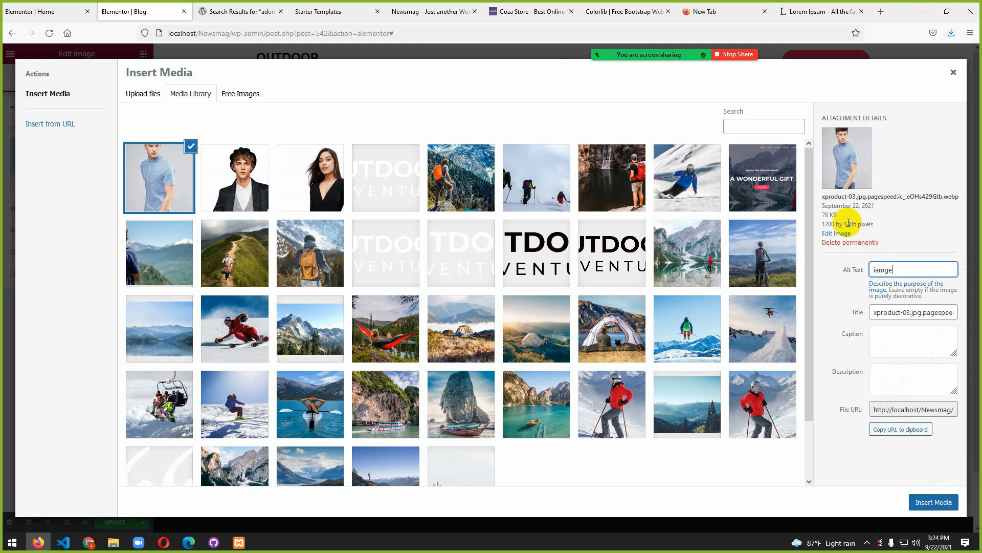
left_click(918, 505)
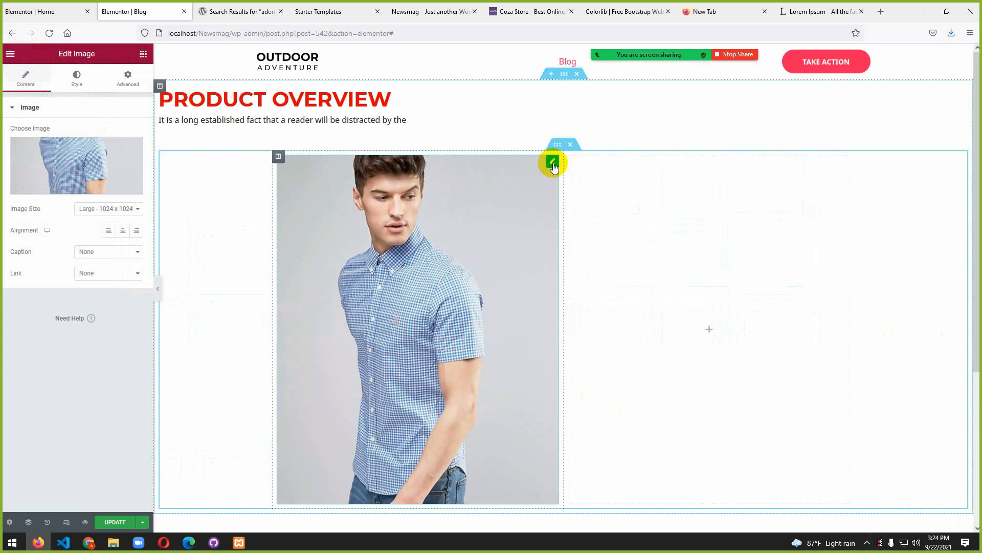
- Give the Image widget a classic background using the uploaded checked-shirt picture xproduct-03 from the media library
left_click(81, 81)
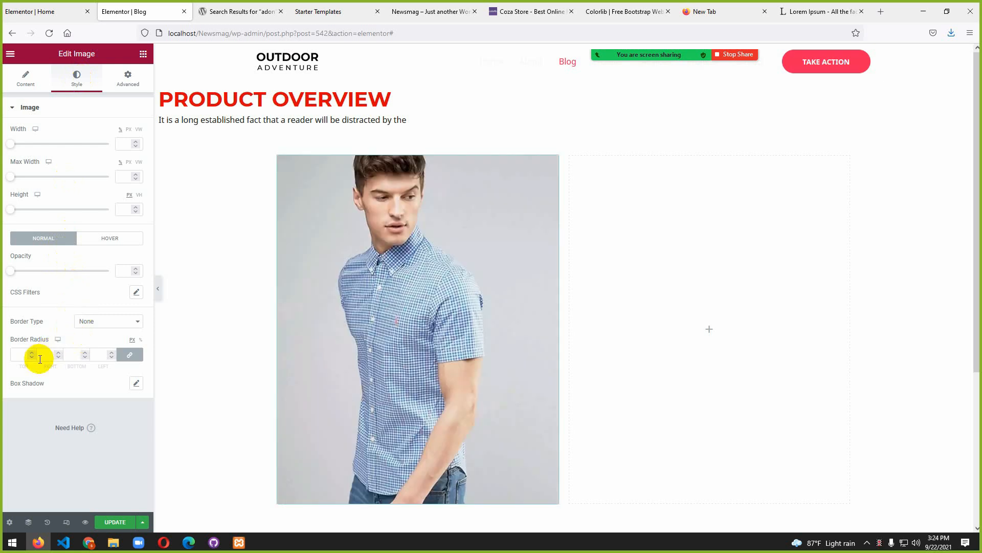
left_click(132, 74)
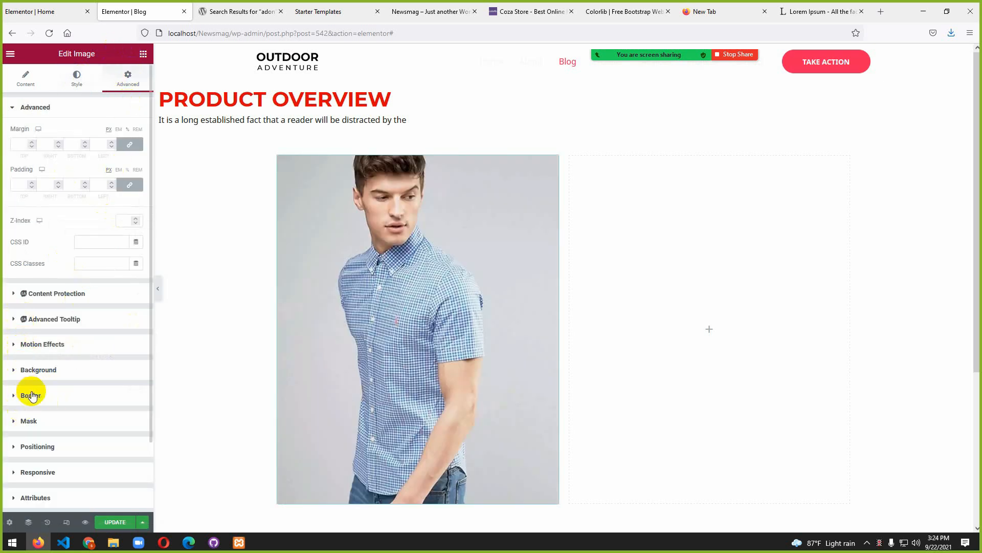
left_click(16, 371)
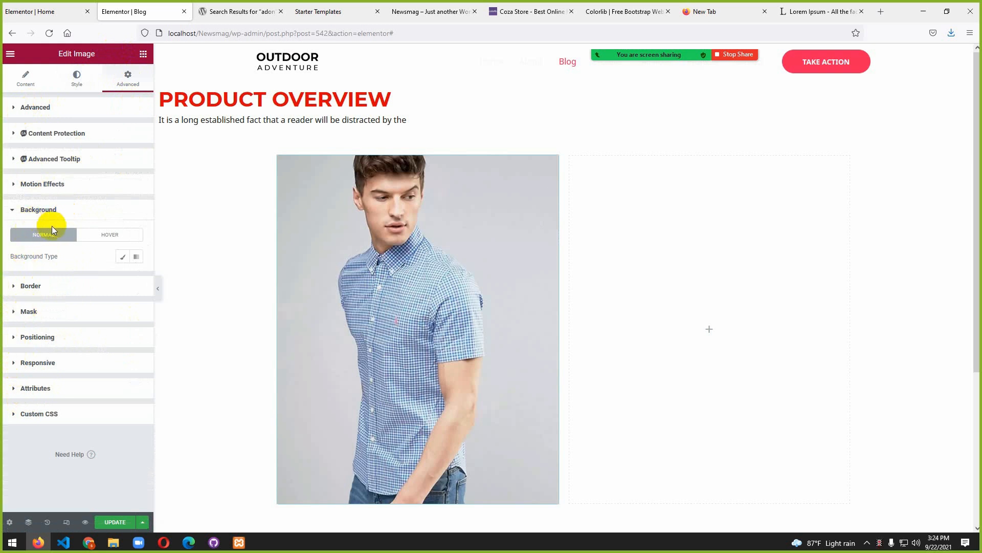
left_click(123, 258)
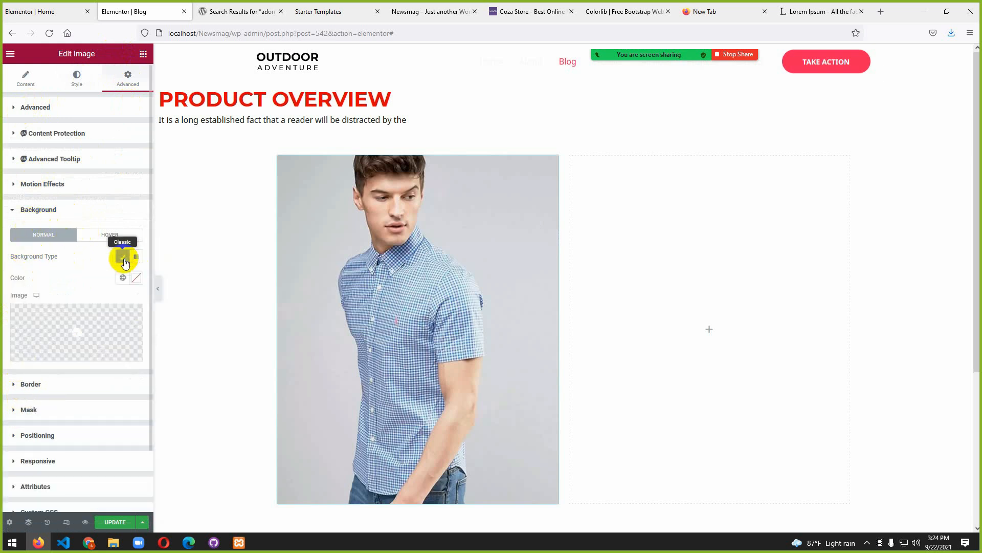
left_click(52, 355)
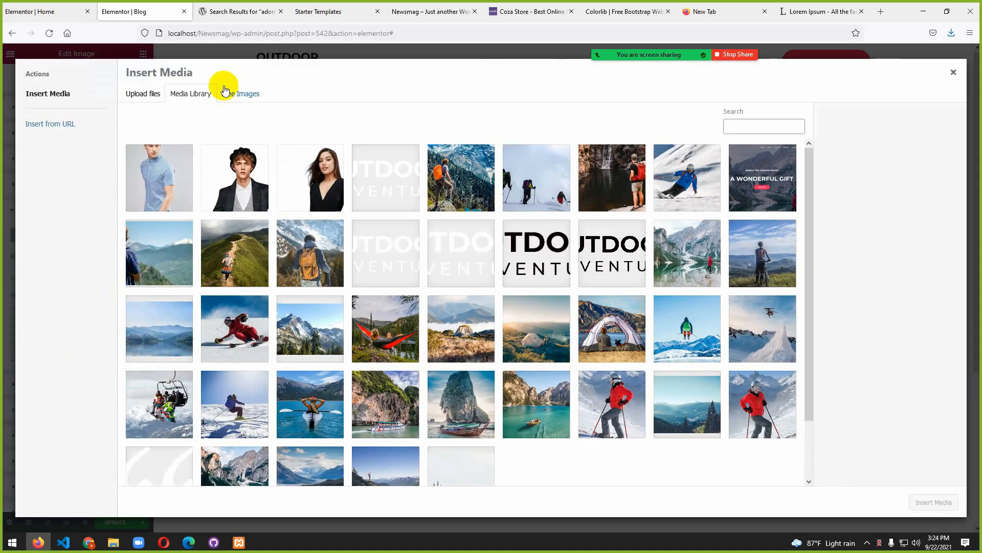
left_click(161, 172)
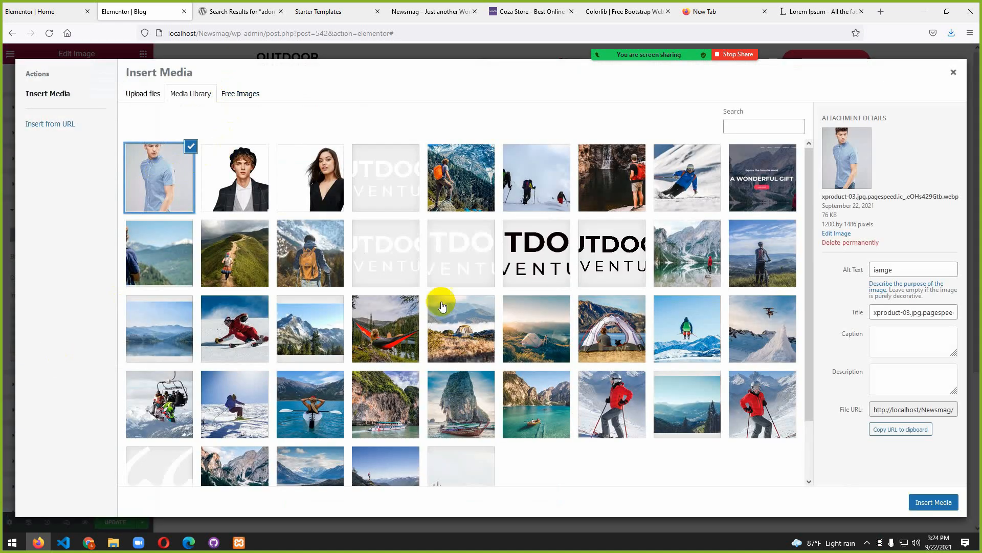
left_click(930, 503)
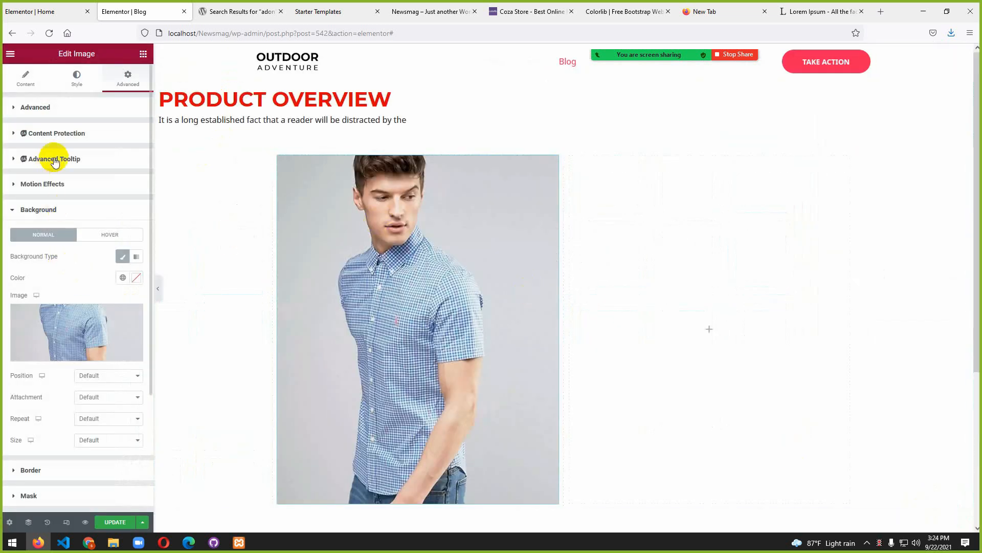
- Remove the chosen picture from the Image widget's content, keeping its background image
left_click(26, 80)
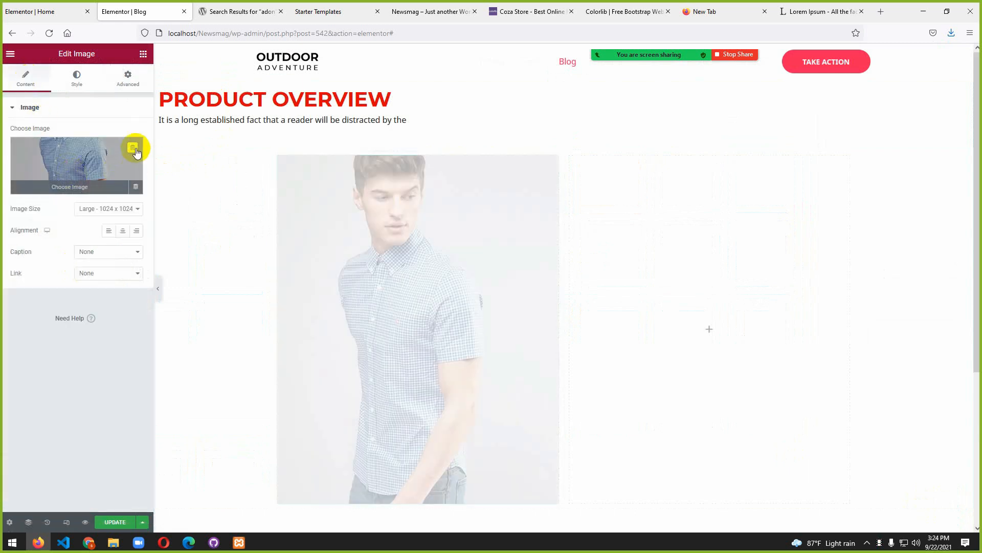
left_click(134, 150)
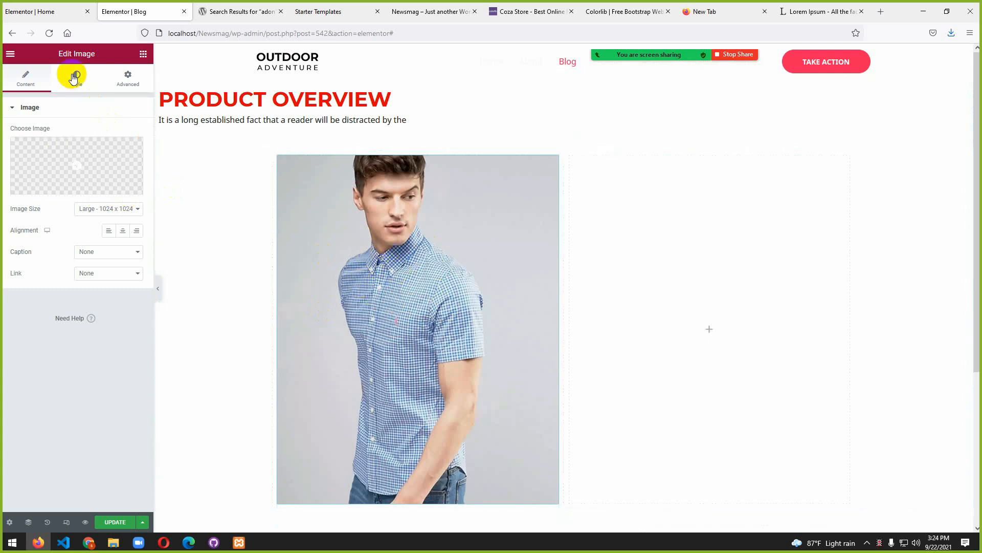
left_click(143, 54)
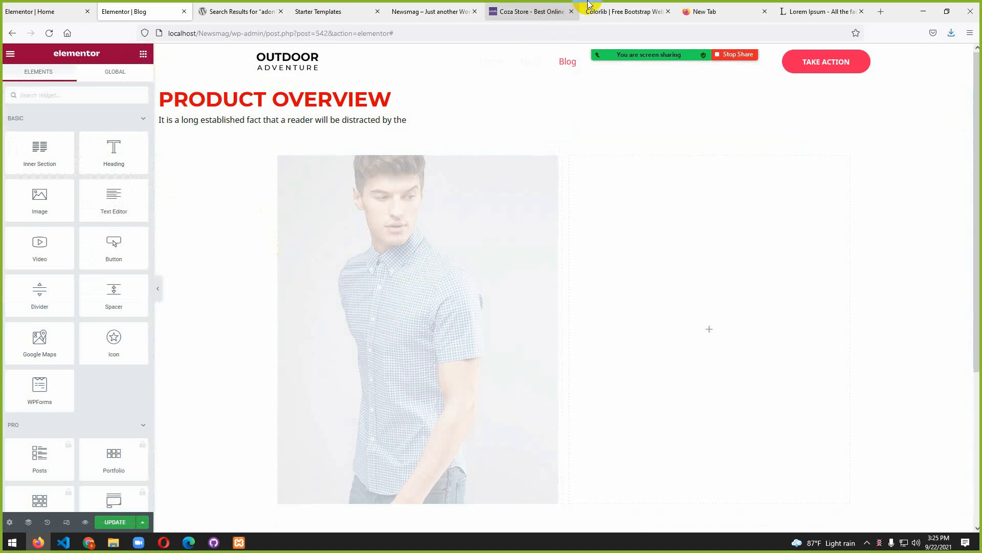
left_click(619, 11)
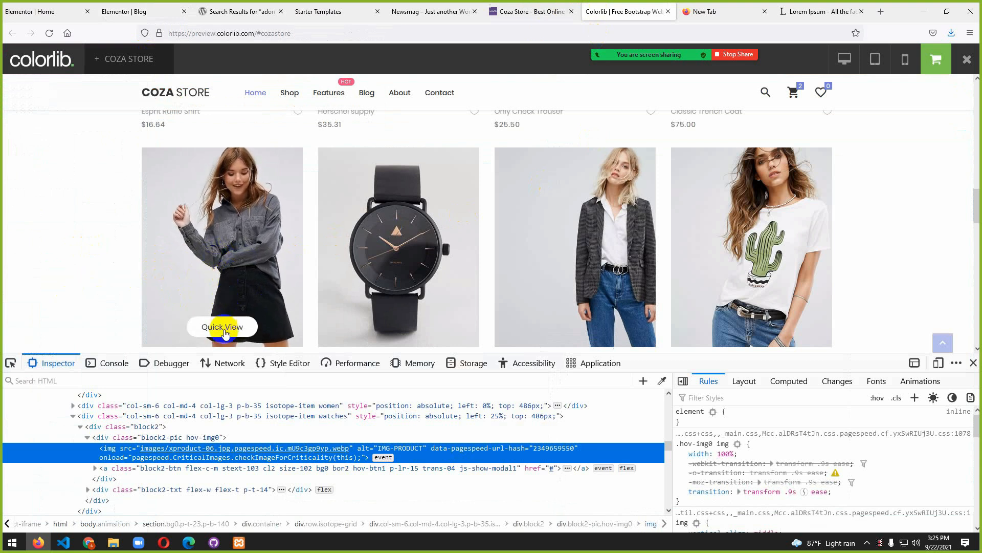
left_click(137, 5)
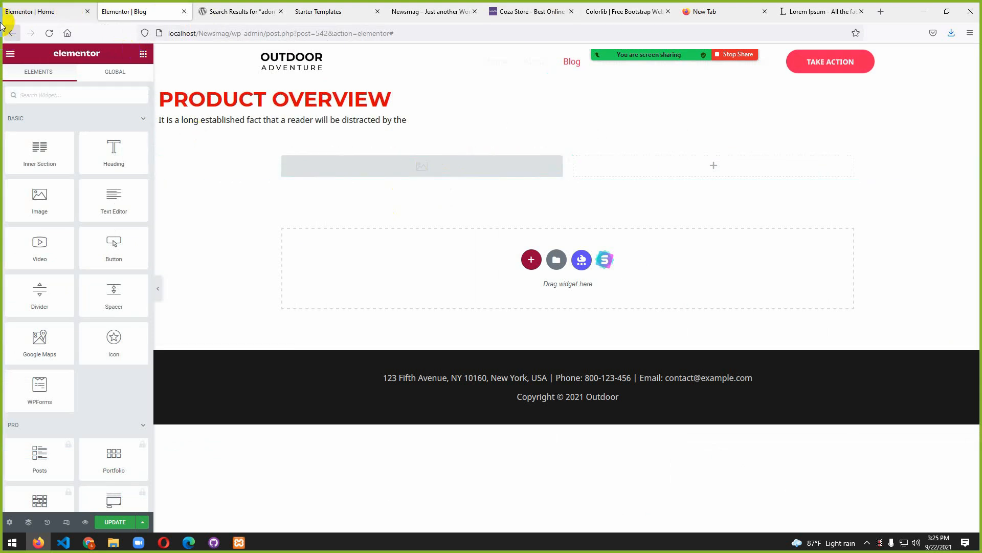
left_click(21, 11)
left_click(162, 5)
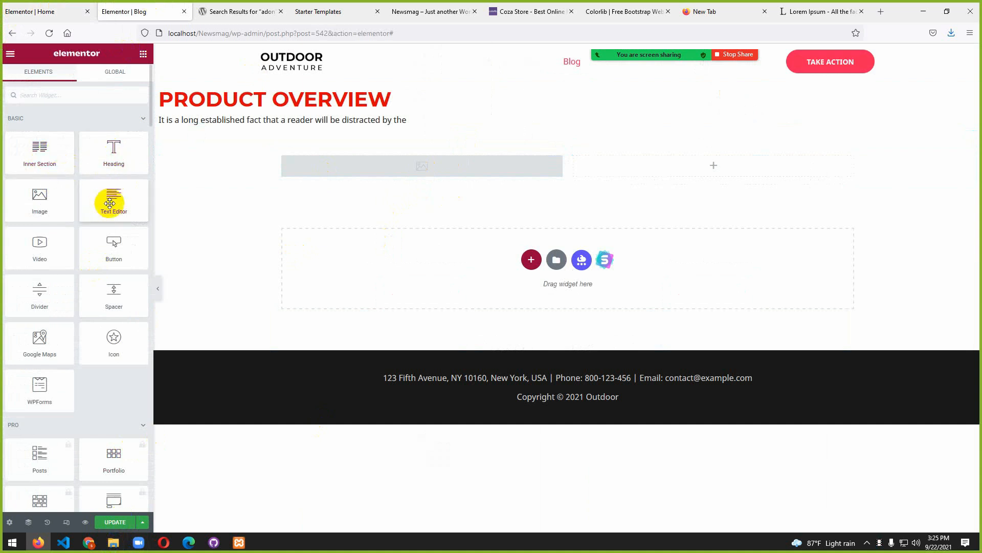
left_click_drag(111, 198, 395, 157)
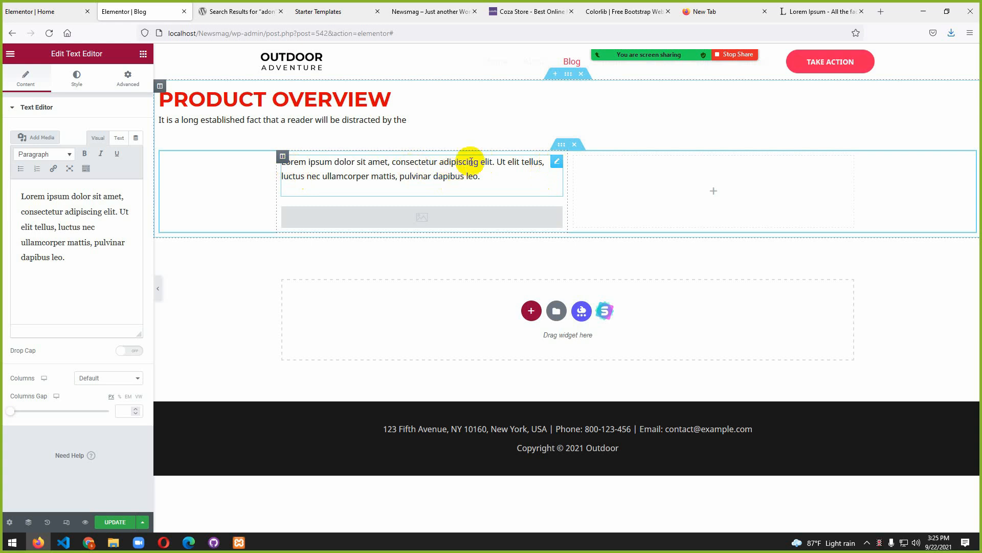
right_click(560, 164)
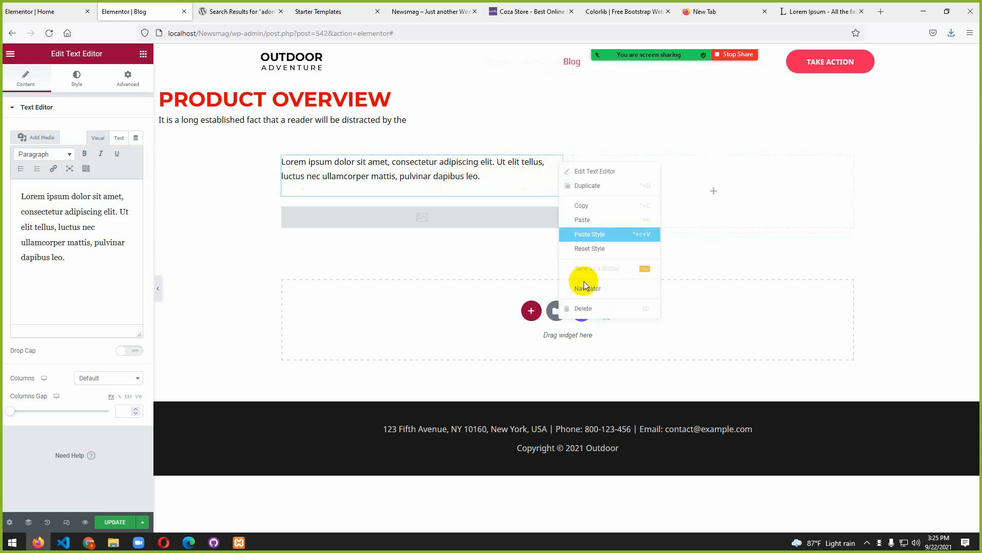
left_click(578, 309)
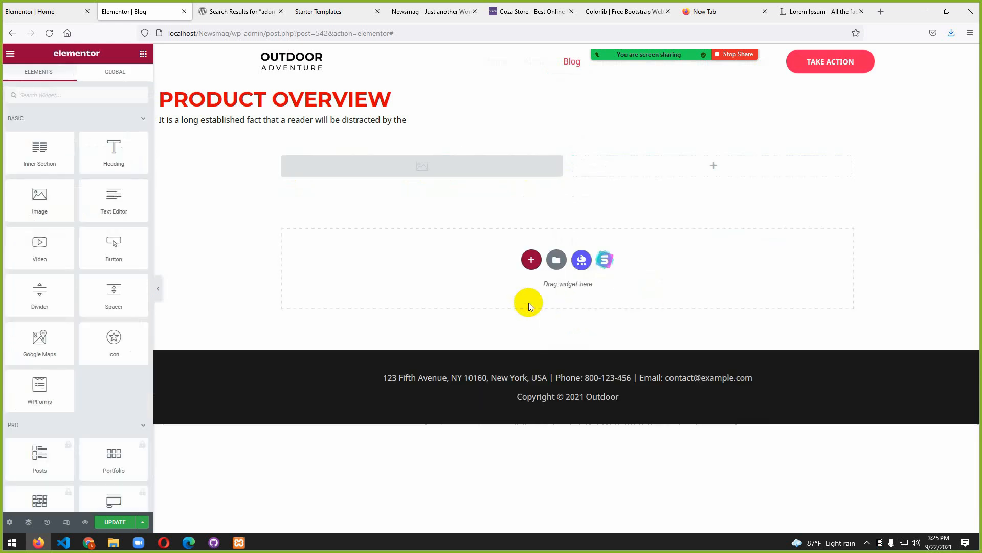
- Unlink the padding sides of the Image widget in the inner section's first column so each can be set separately
left_click(436, 163)
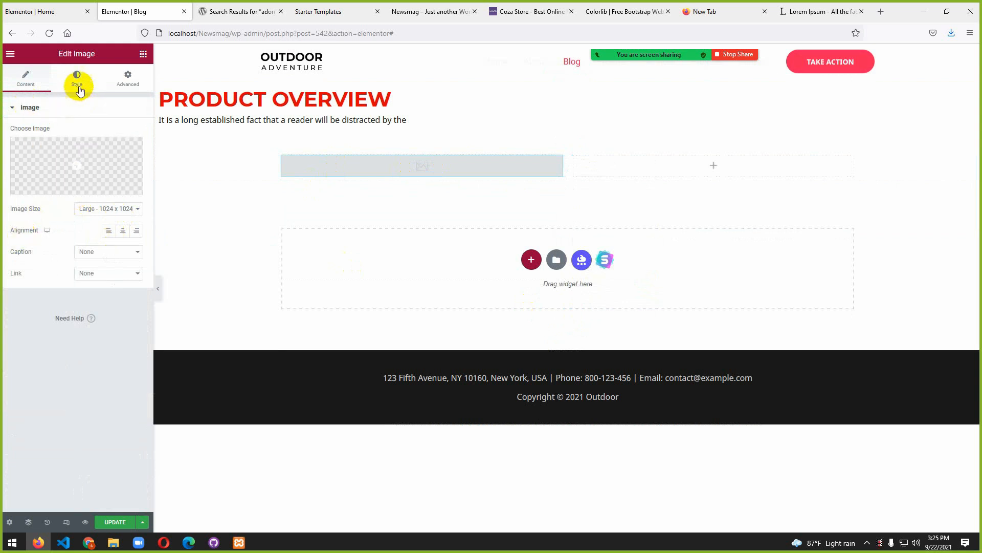
left_click(77, 79)
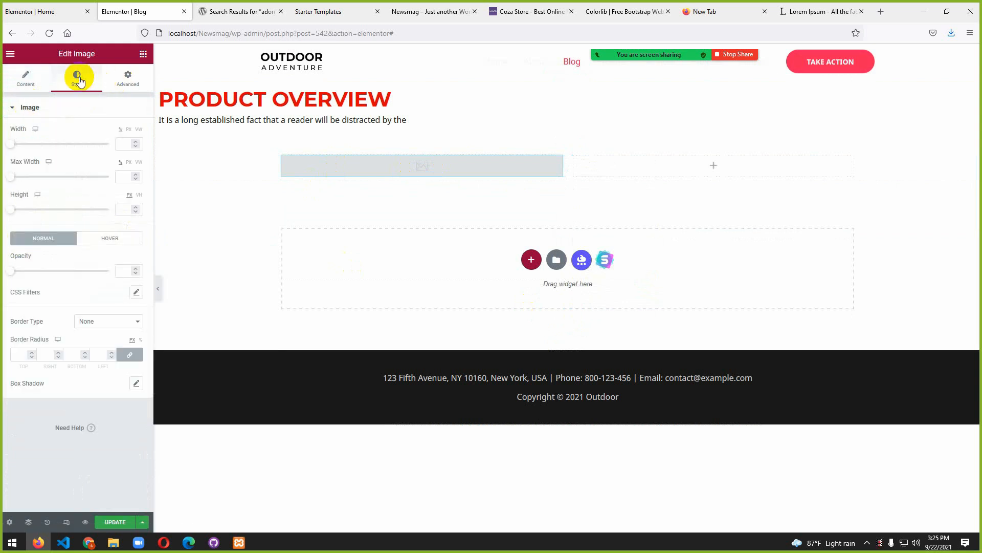
left_click(131, 80)
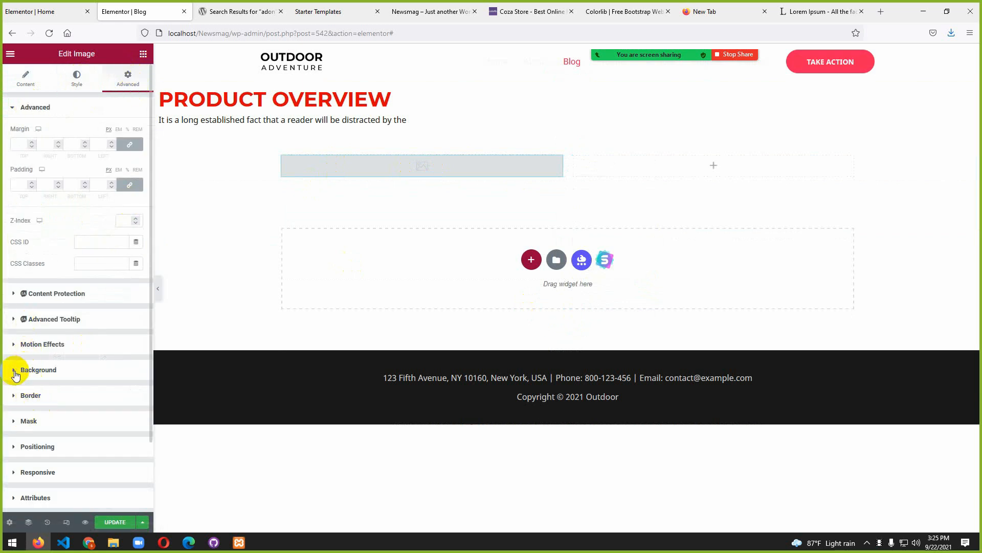
left_click(15, 370)
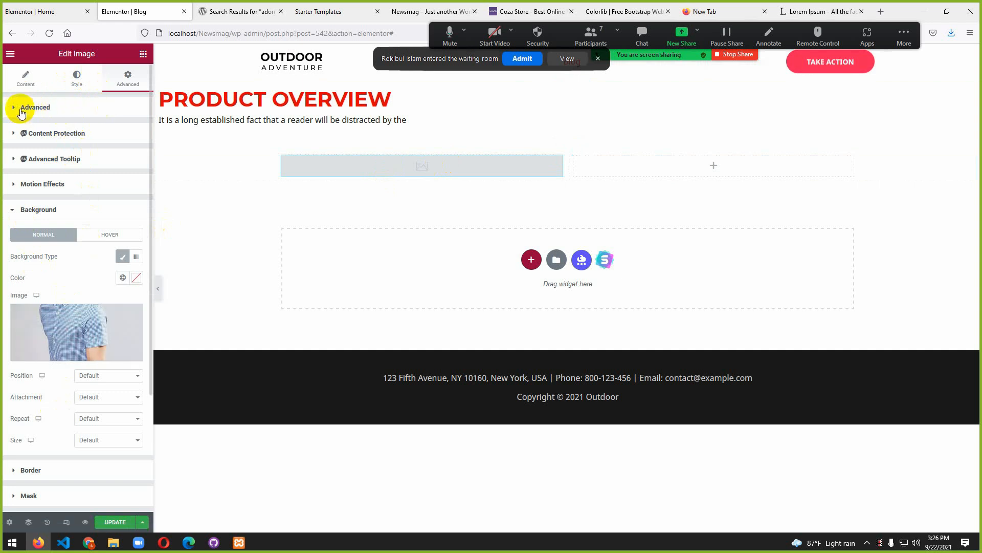
left_click(74, 81)
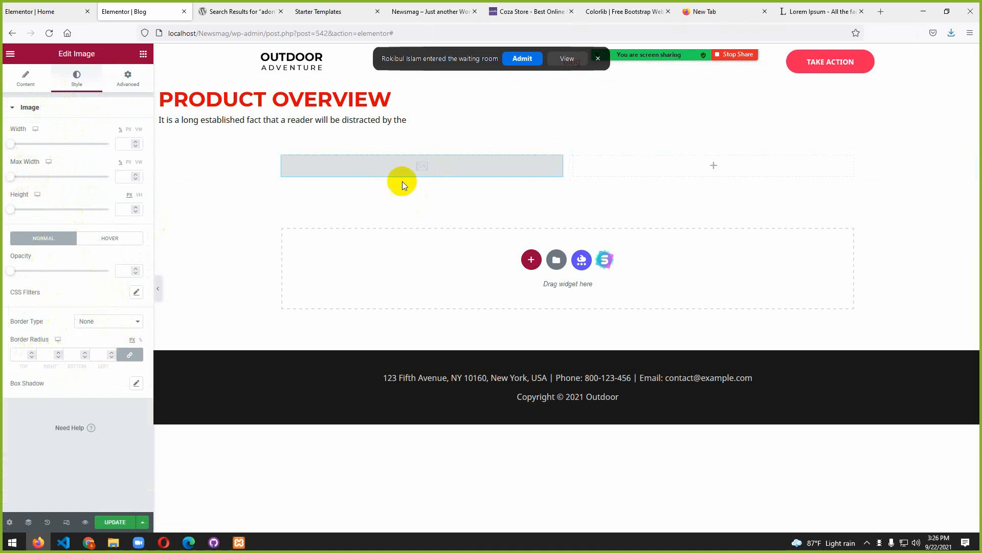
left_click(128, 78)
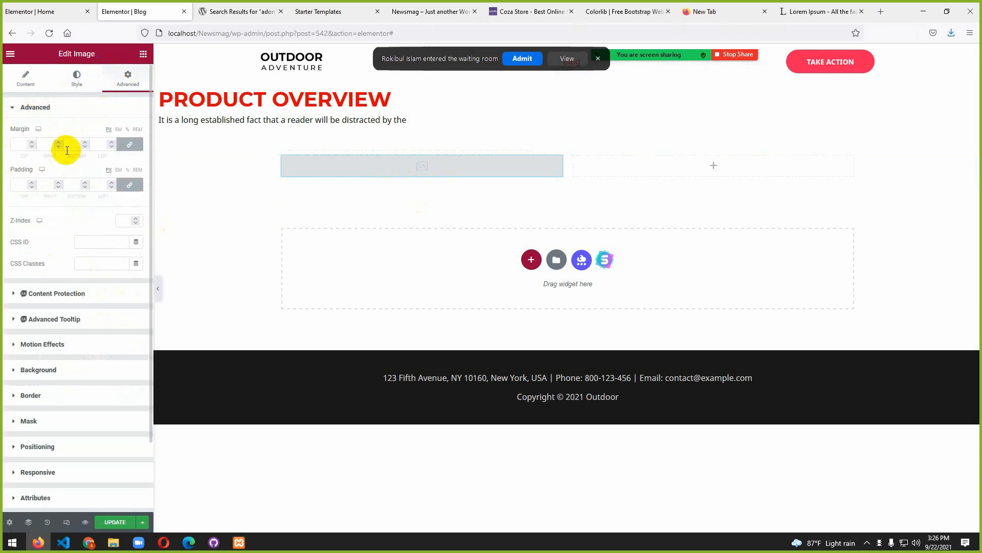
left_click(23, 185)
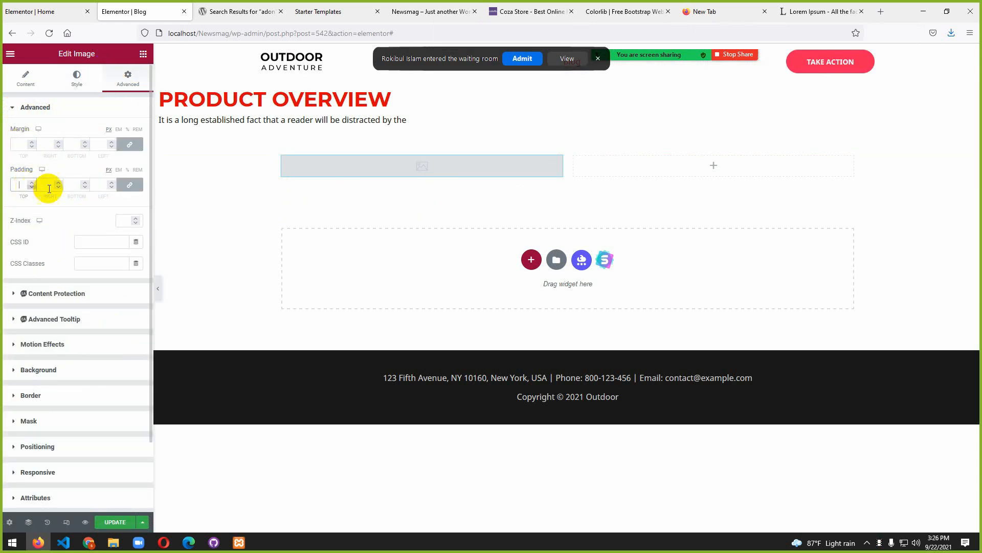
left_click(131, 190)
- Set the Image widget's top and bottom padding to 150 px each, leaving the side paddings at 0
left_click(23, 189)
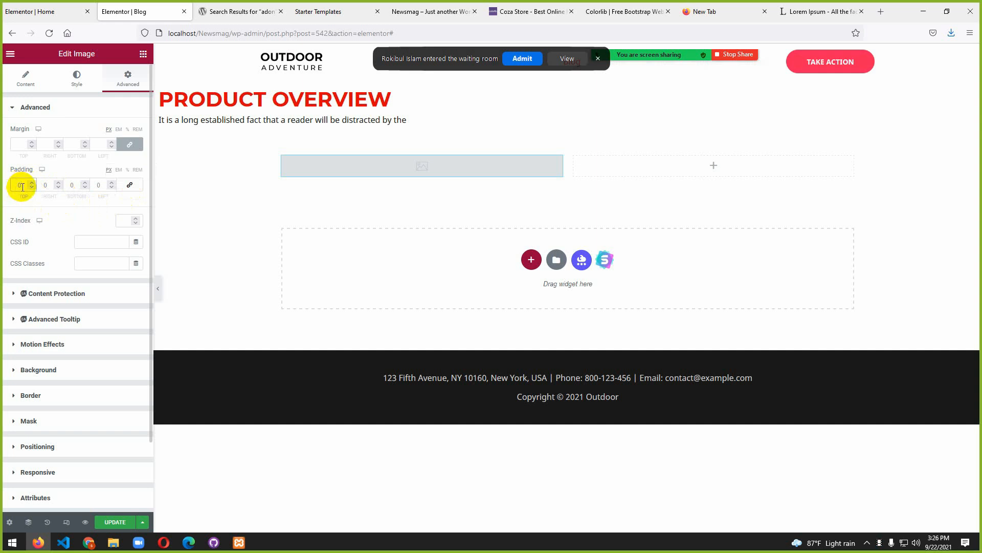
type("5")
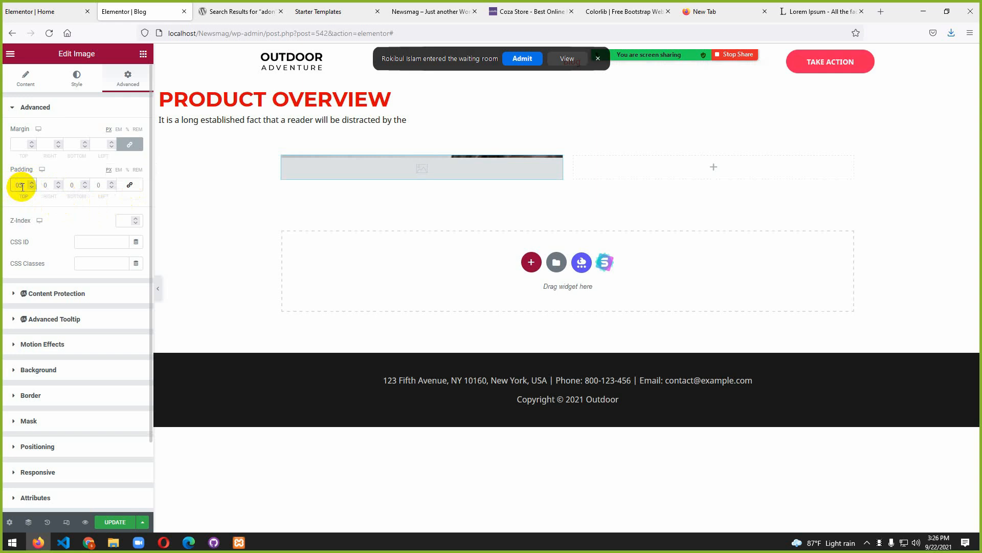
key("BackSpace")
type("150")
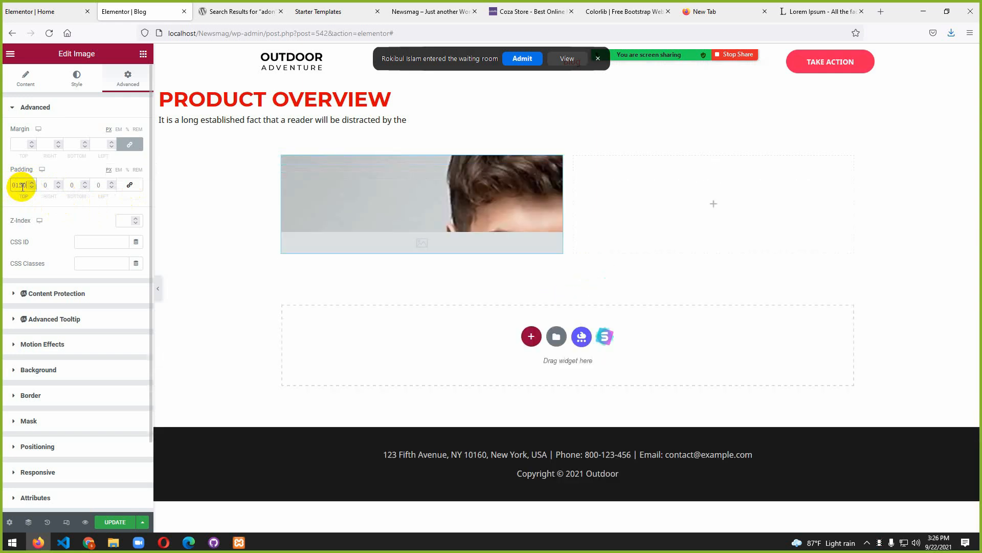
key("BackSpace")
key("BackSpace")
key("BackSpace")
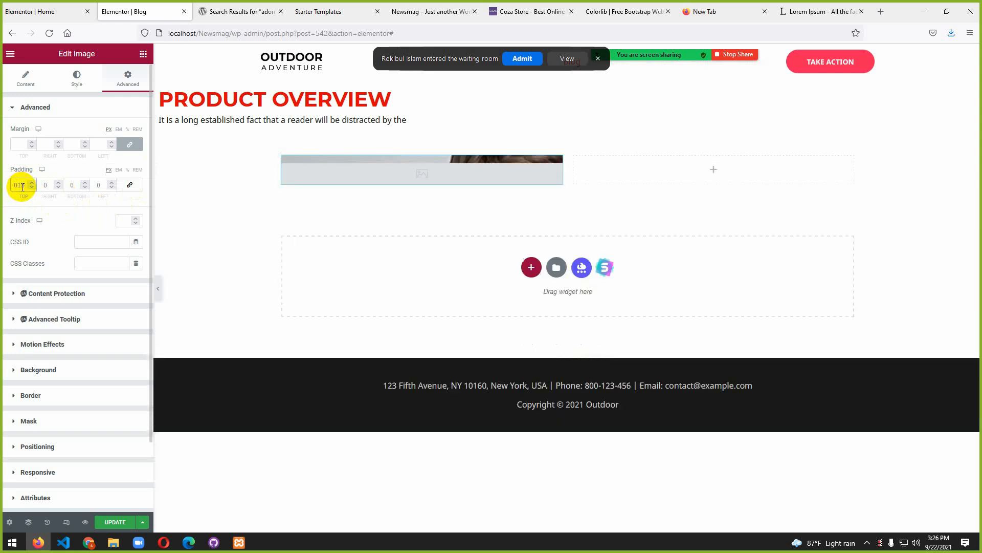
type("7")
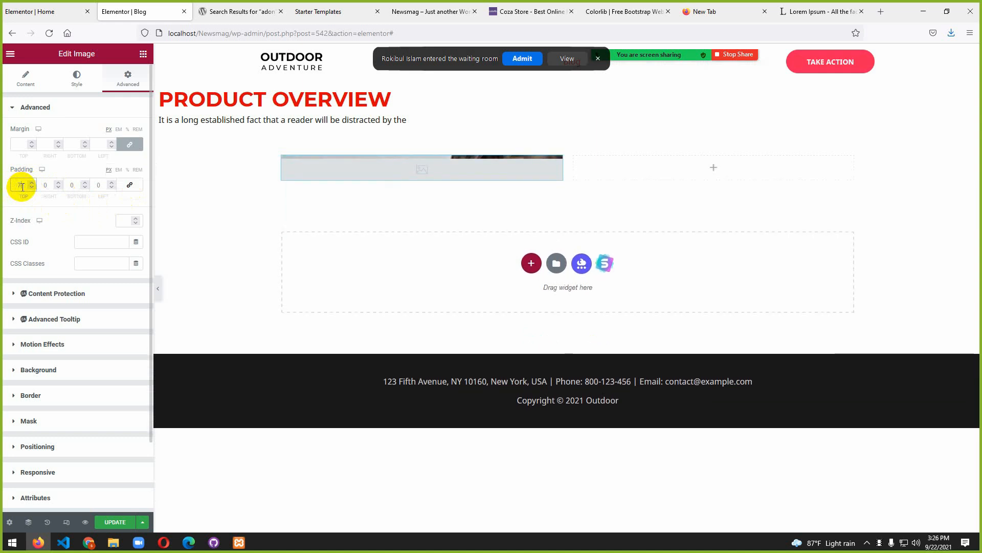
key("BackSpace")
type("2")
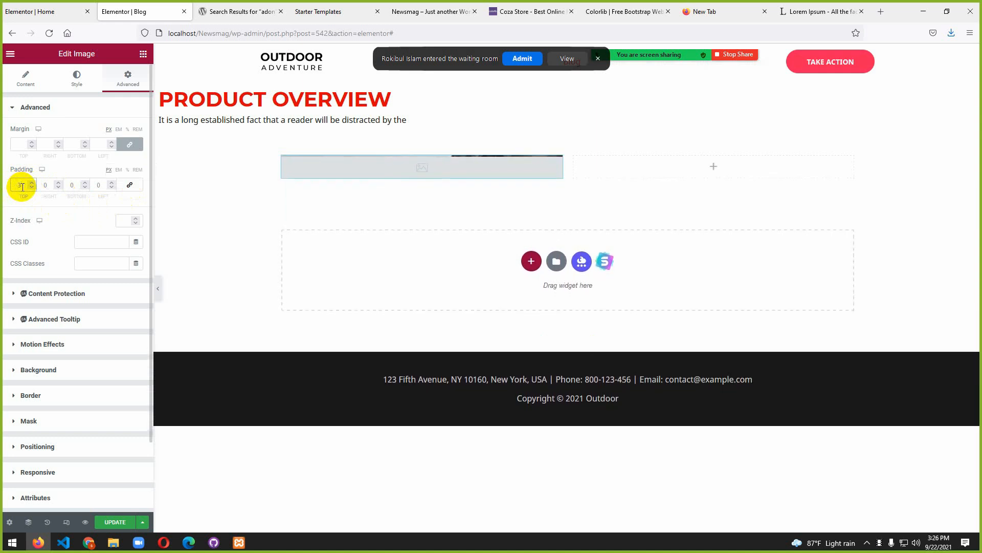
key("BackSpace")
type("1")
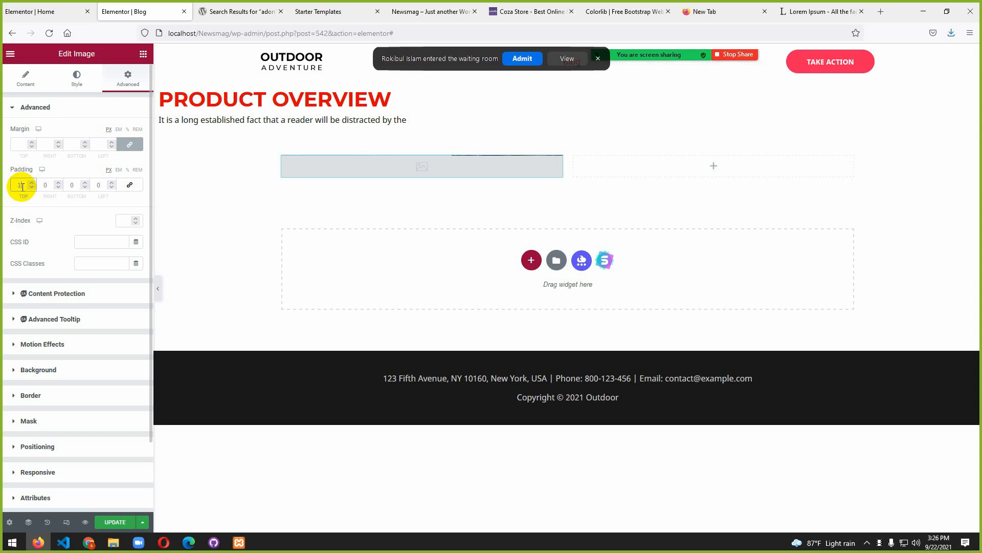
type("50")
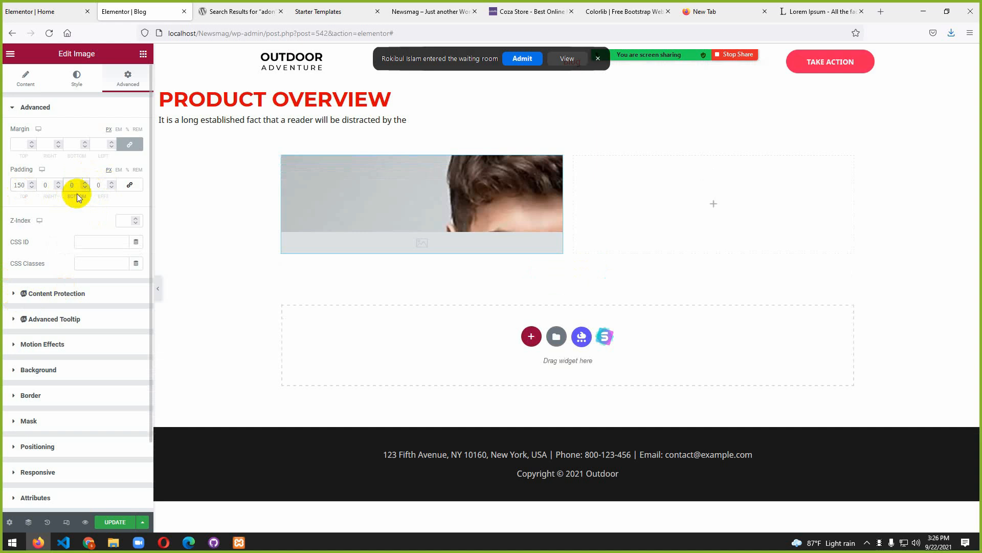
type("150")
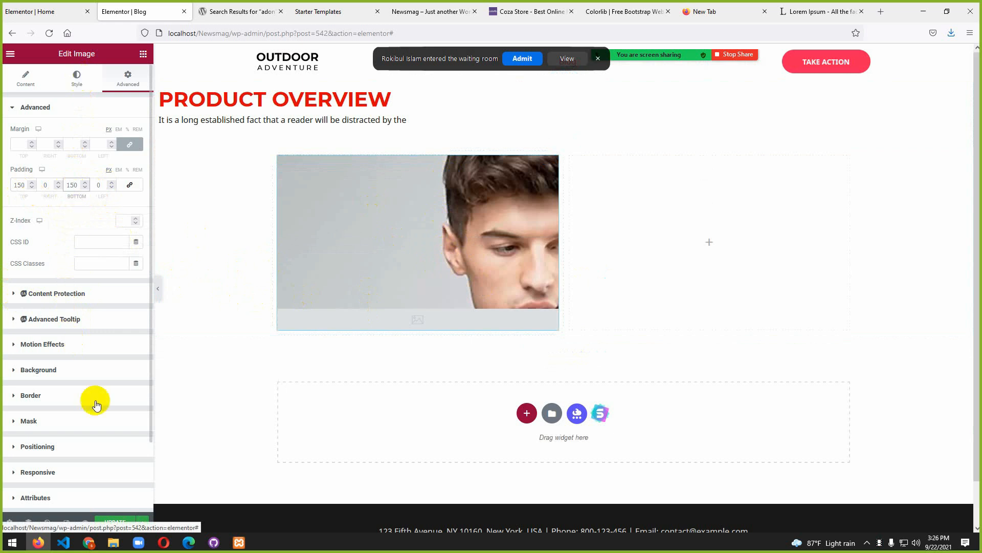
- Set the Image widget's background picture to No-repeat with the size Cover
left_click(20, 372)
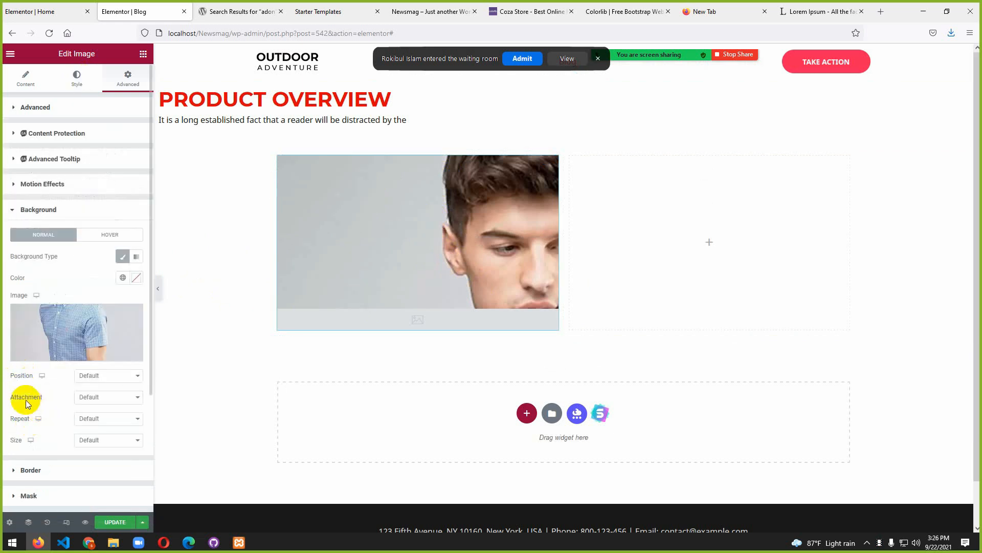
left_click(133, 419)
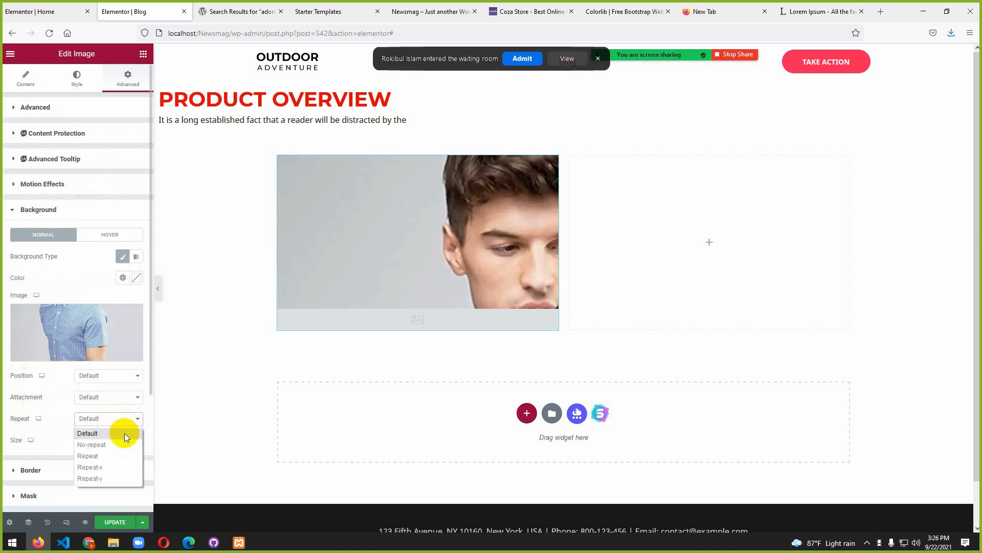
left_click(108, 446)
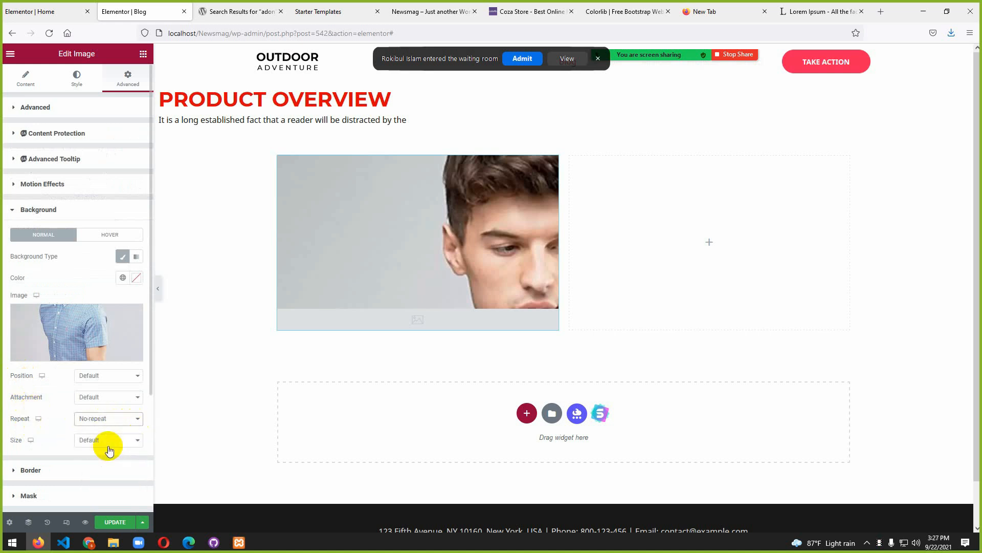
left_click(116, 441)
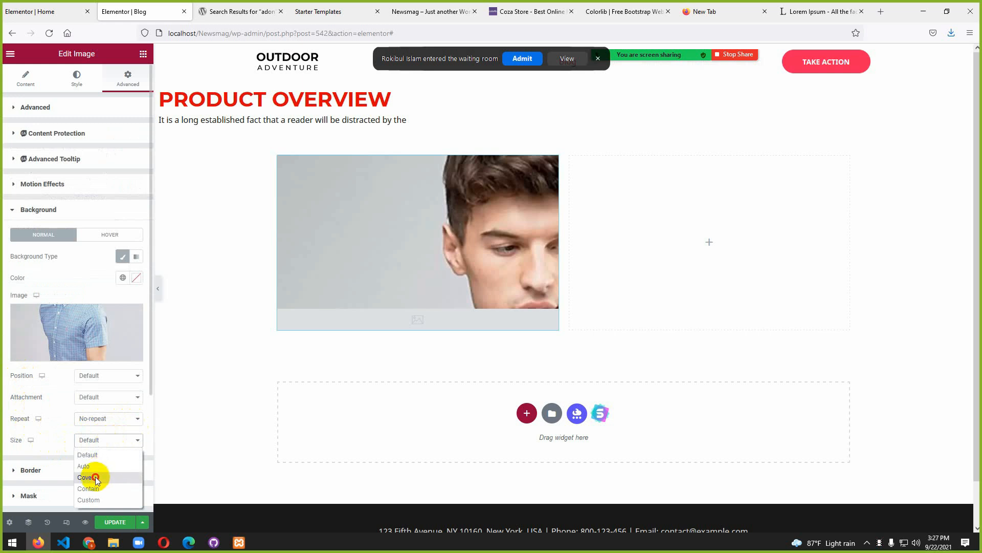
left_click(86, 476)
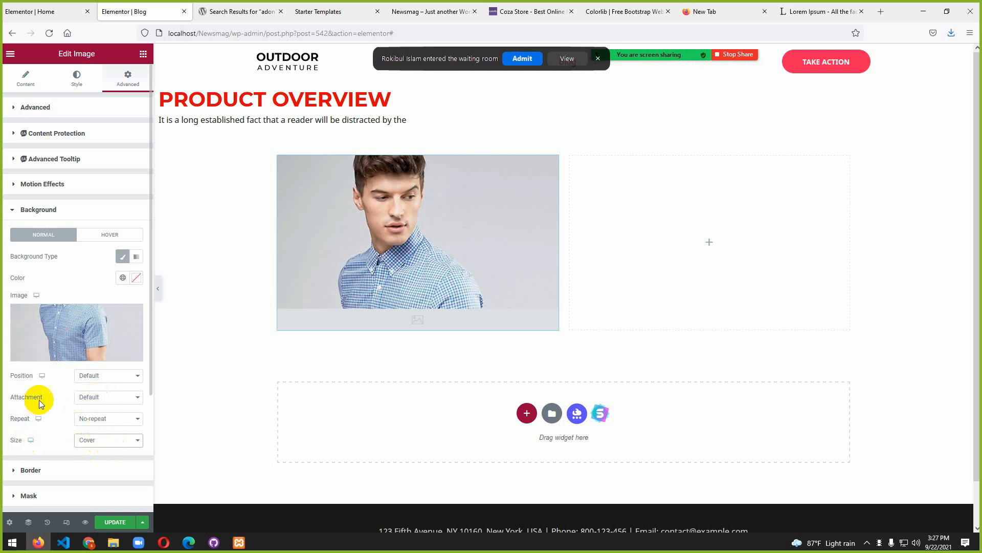
- Try the background positions Center Center, Top Center and Custom with a shifted X position, and return the position to Default
left_click(131, 378)
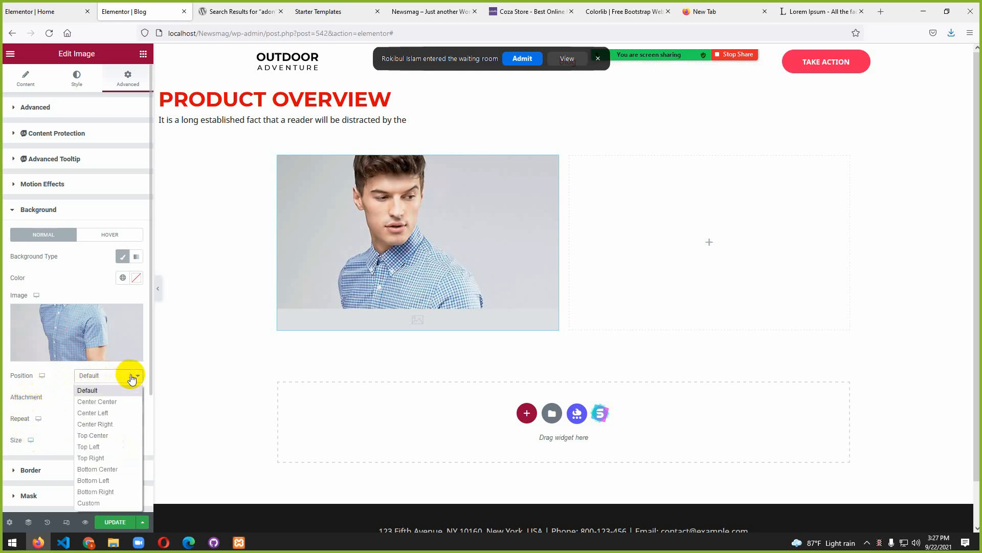
left_click(112, 403)
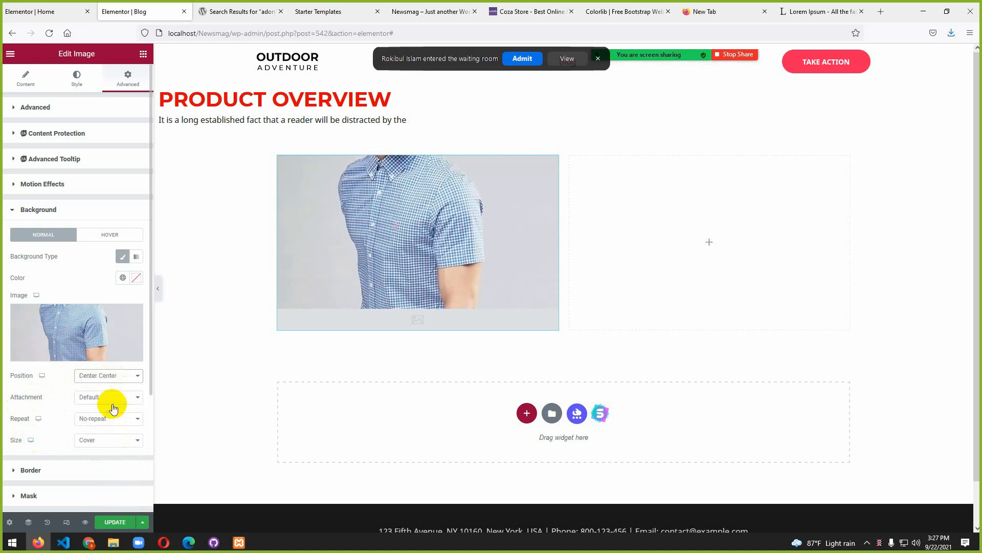
left_click(132, 378)
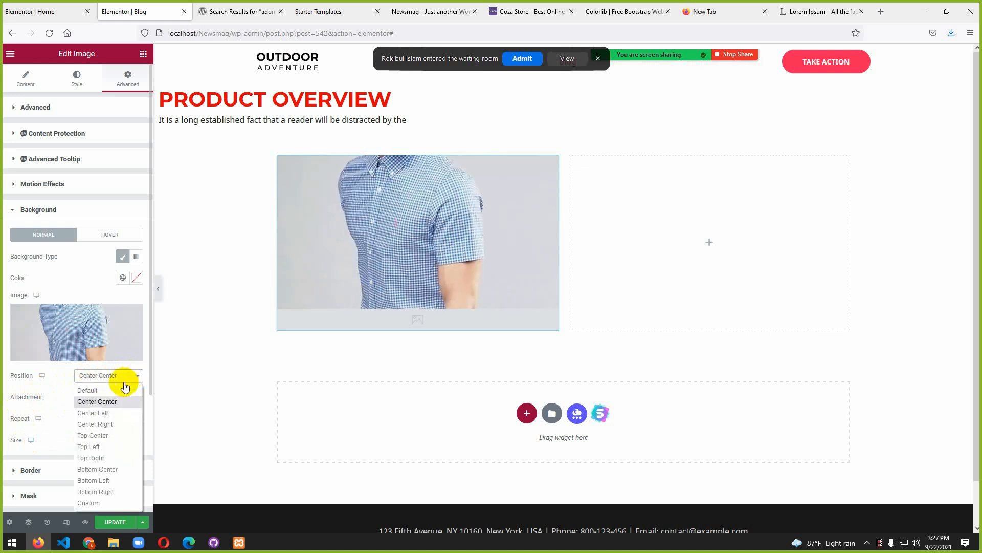
left_click(100, 435)
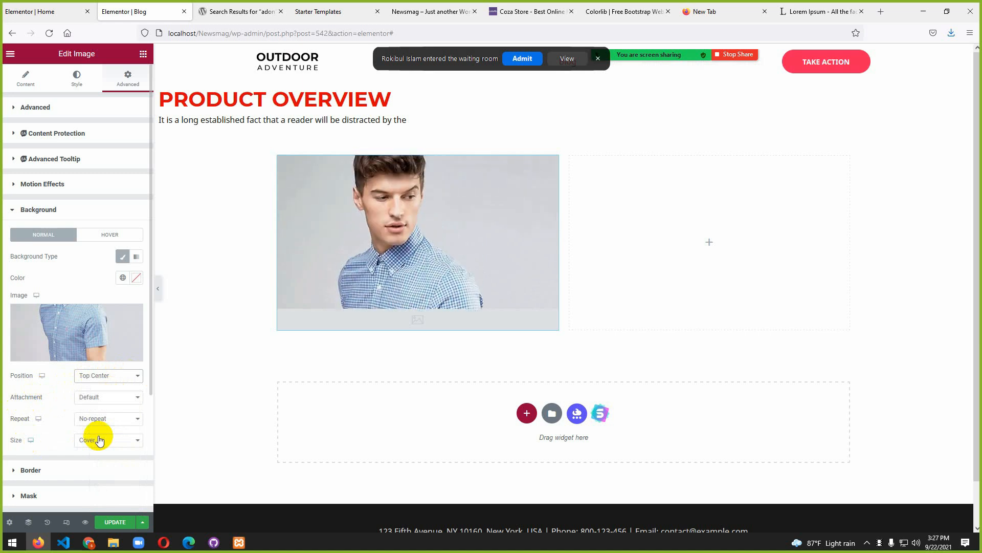
left_click(125, 380)
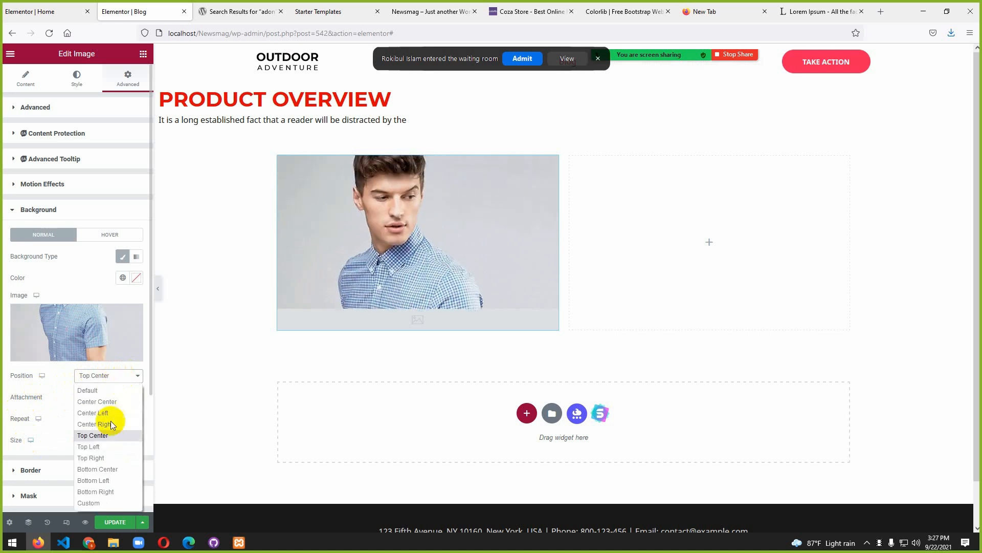
left_click(99, 502)
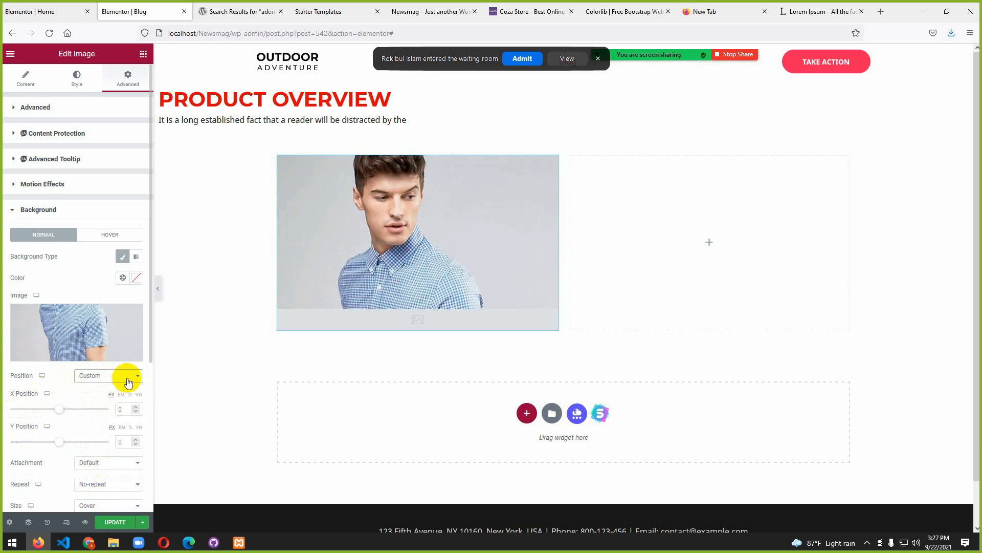
mouse_move(61, 412)
left_mouse_down()
mouse_move(33, 409)
mouse_move(101, 413)
mouse_move(57, 409)
left_mouse_up()
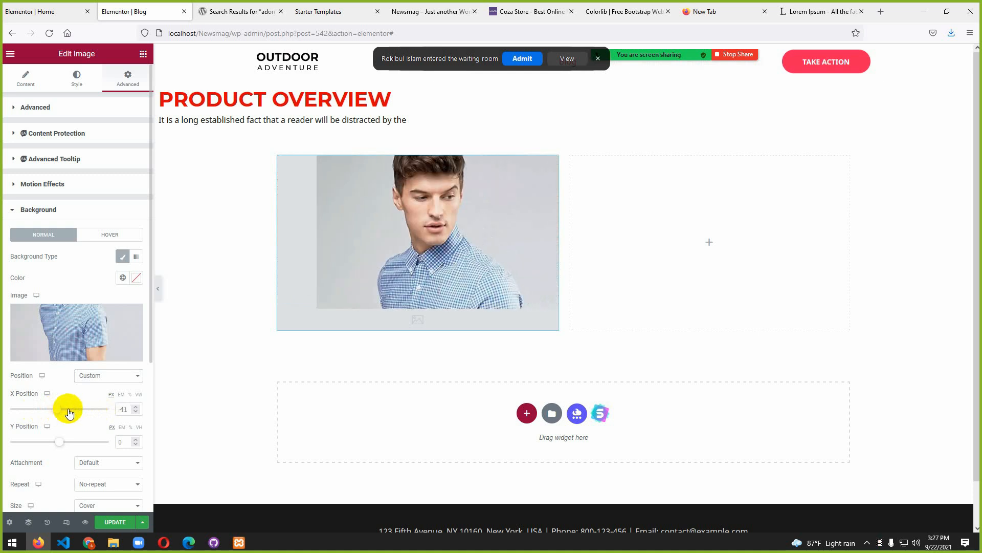
left_click(136, 378)
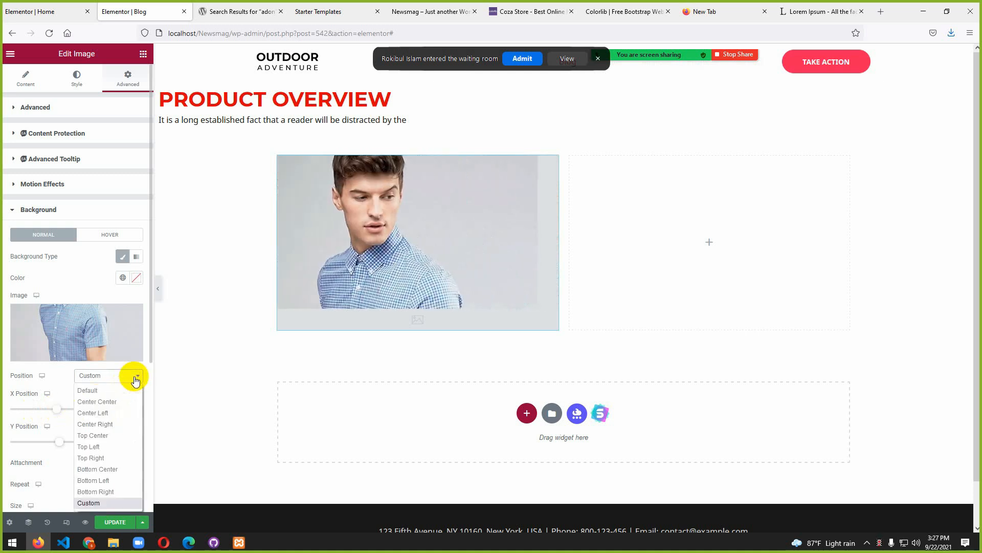
left_click(94, 390)
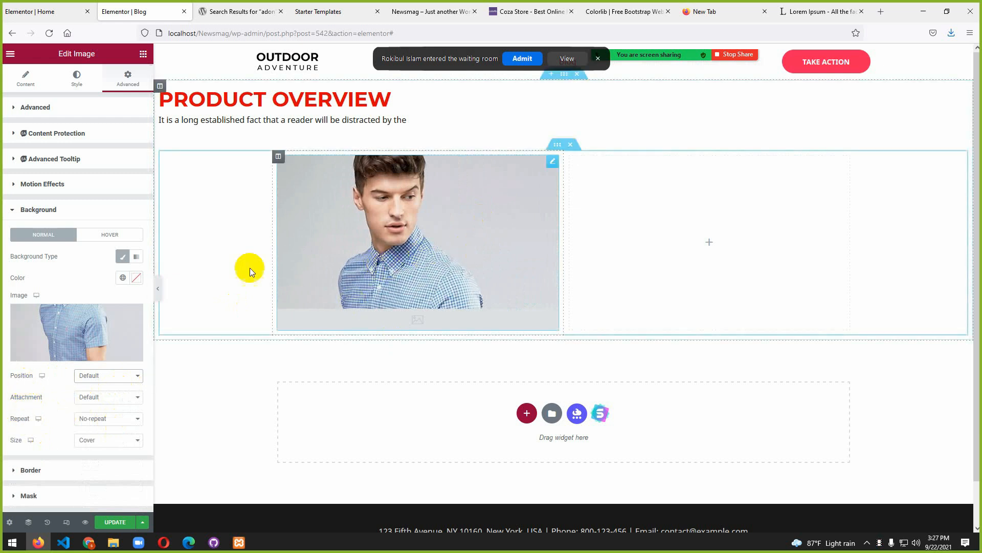
left_click(134, 379)
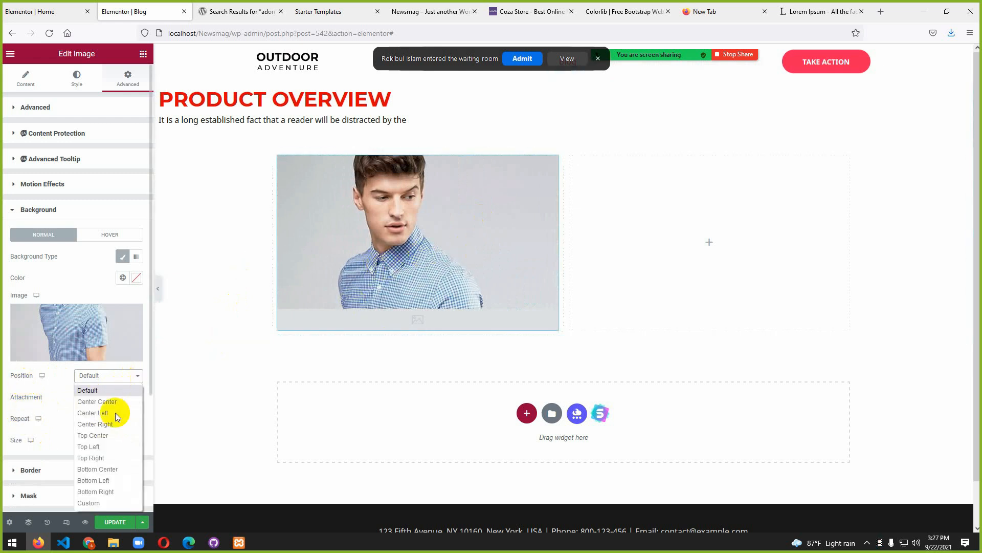
left_click(133, 379)
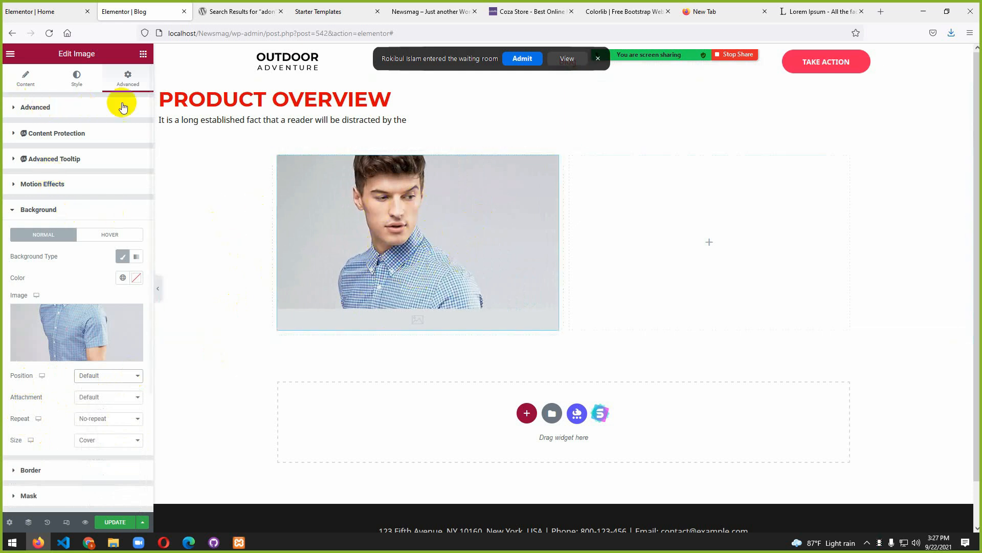
- Add a Heading widget below the Image widget in the inner section's first column and select its placeholder title
left_click(142, 56)
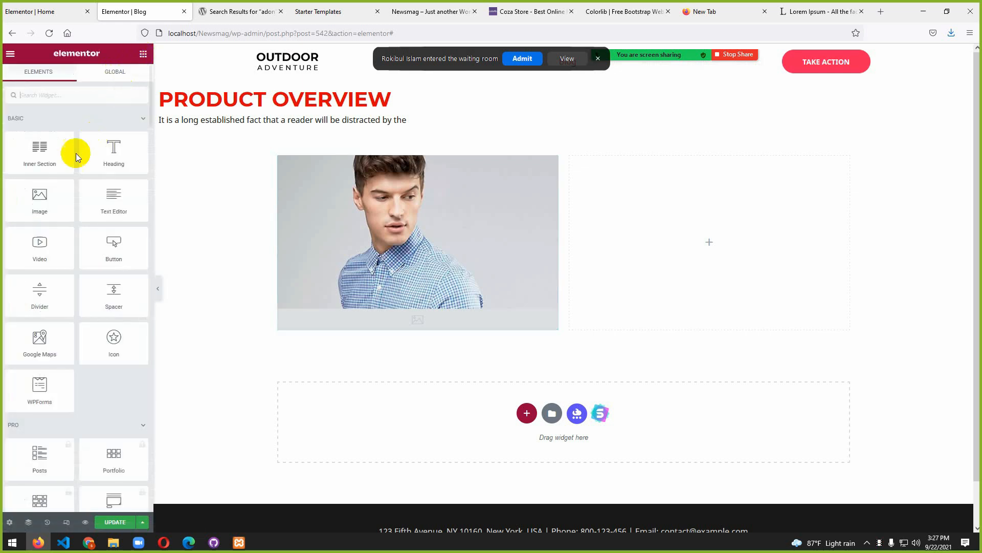
left_click_drag(116, 153, 417, 258)
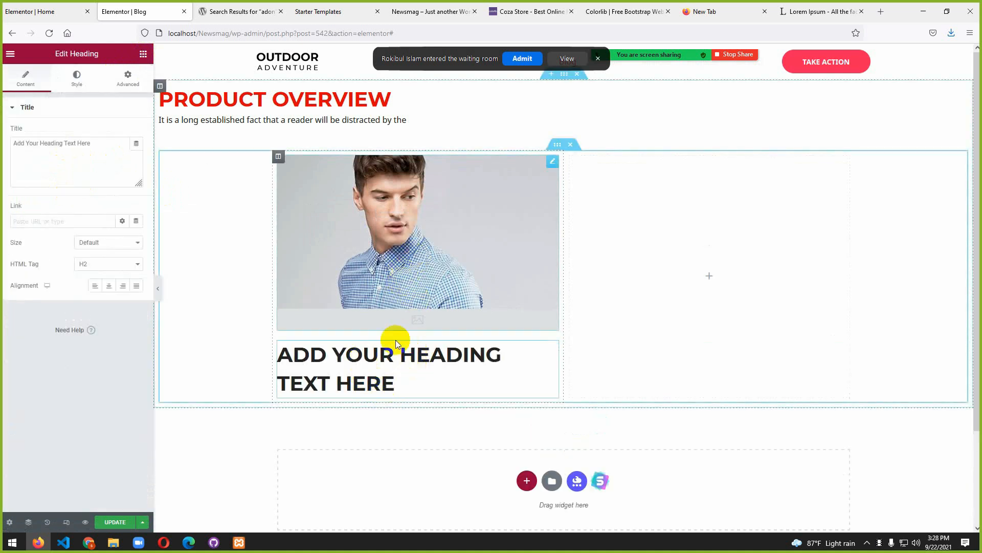
left_click_drag(407, 385, 278, 351)
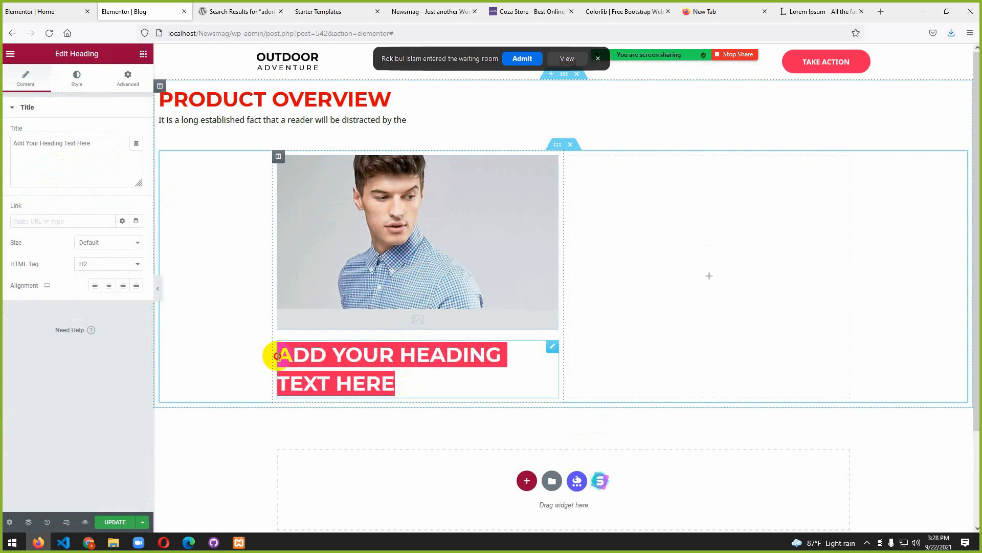
left_click_drag(92, 144, 10, 143)
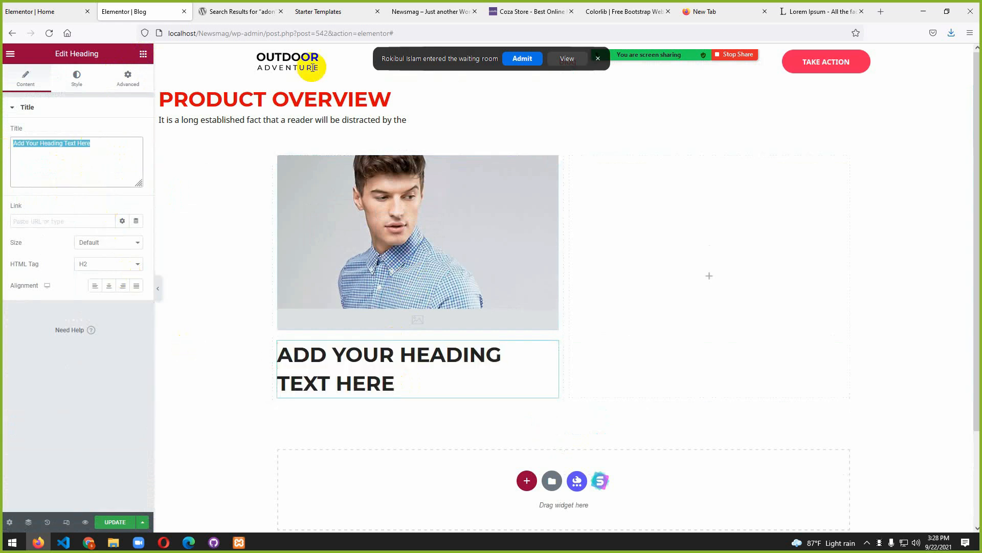
- Copy the phrase "simply dummy text of the printing" from the Lorem Ipsum site and return to the Blog page editor
left_click(782, 12)
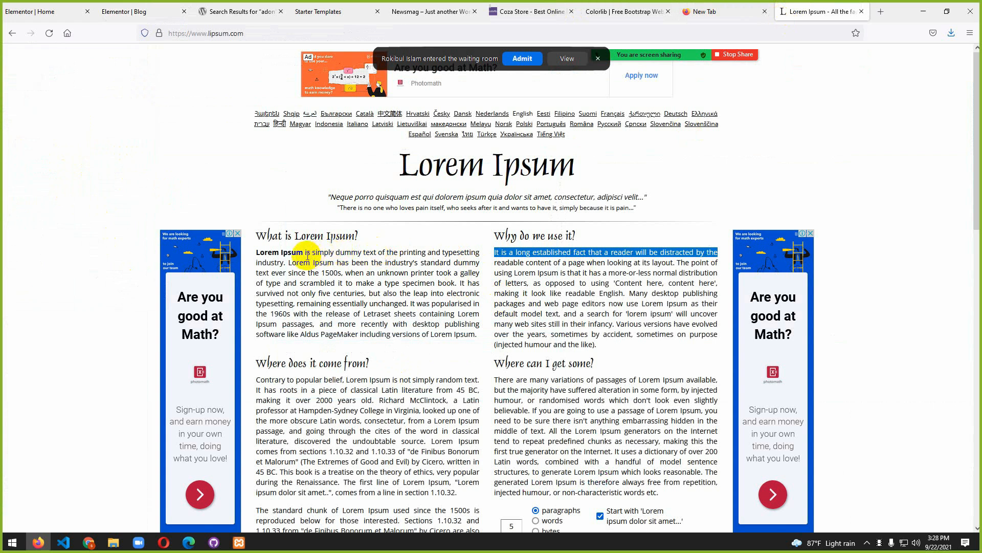
left_click_drag(312, 253, 425, 252)
key("ctrl+c")
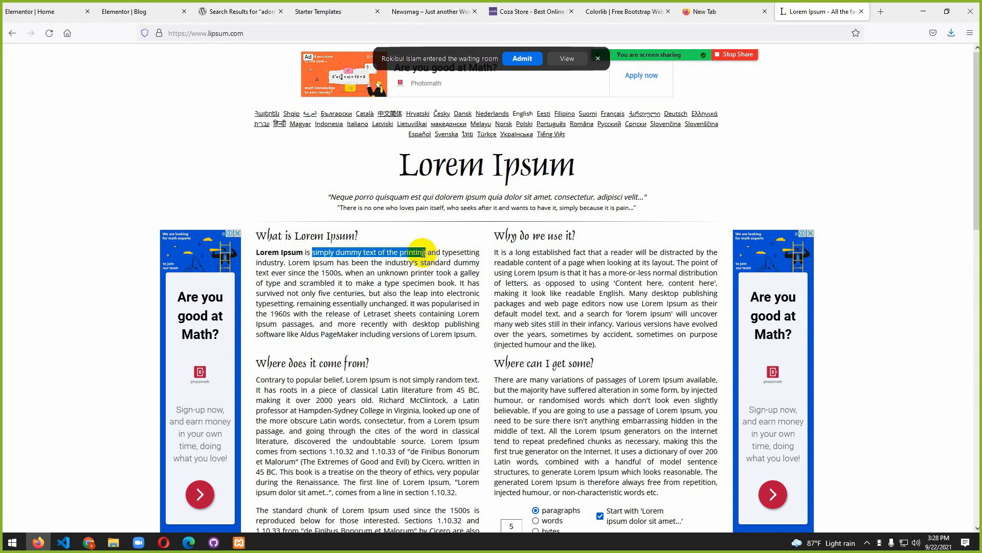
left_click(124, 12)
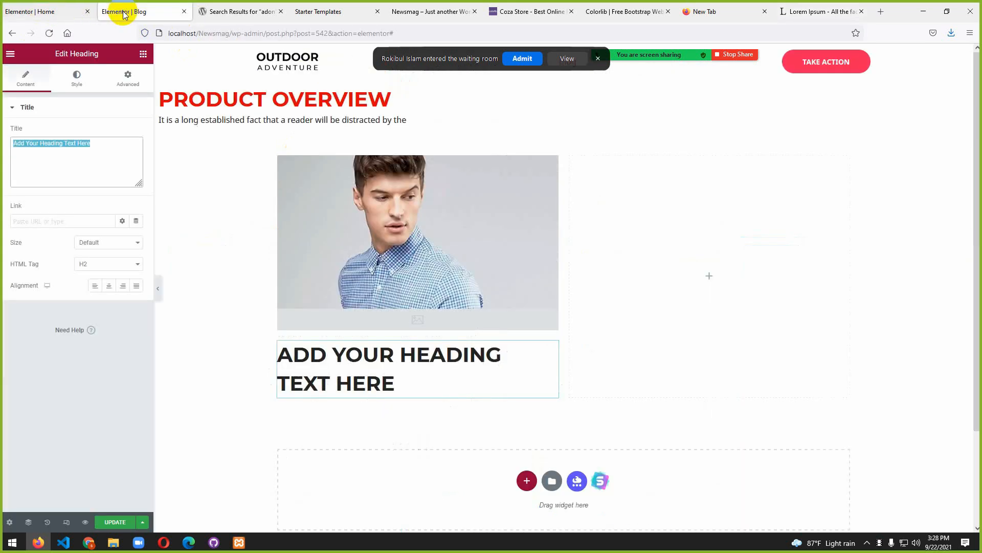
- Replace the new heading's title with "simply dummy text of the printing" and set its HTML tag to H4
triple_click(306, 357)
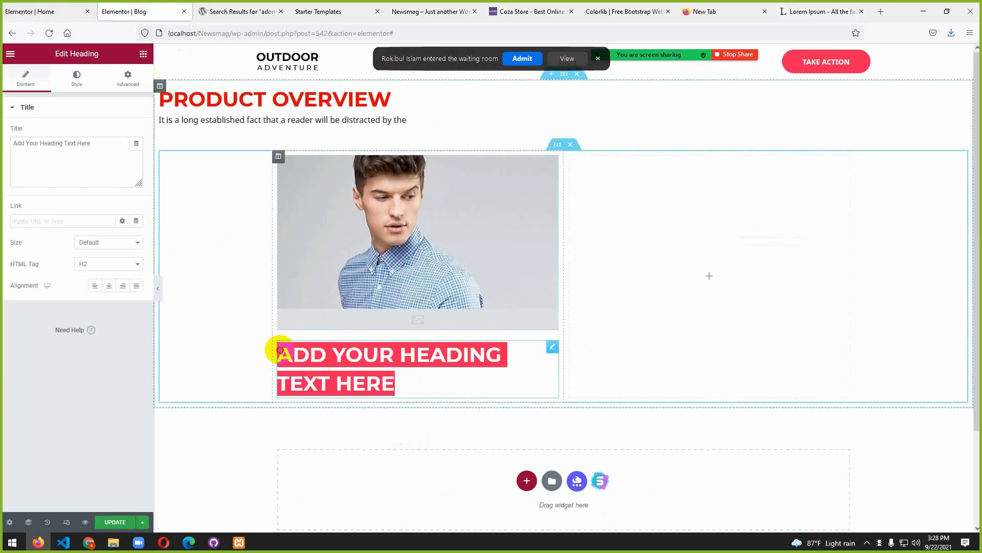
key("Right")
key("ctrl+v")
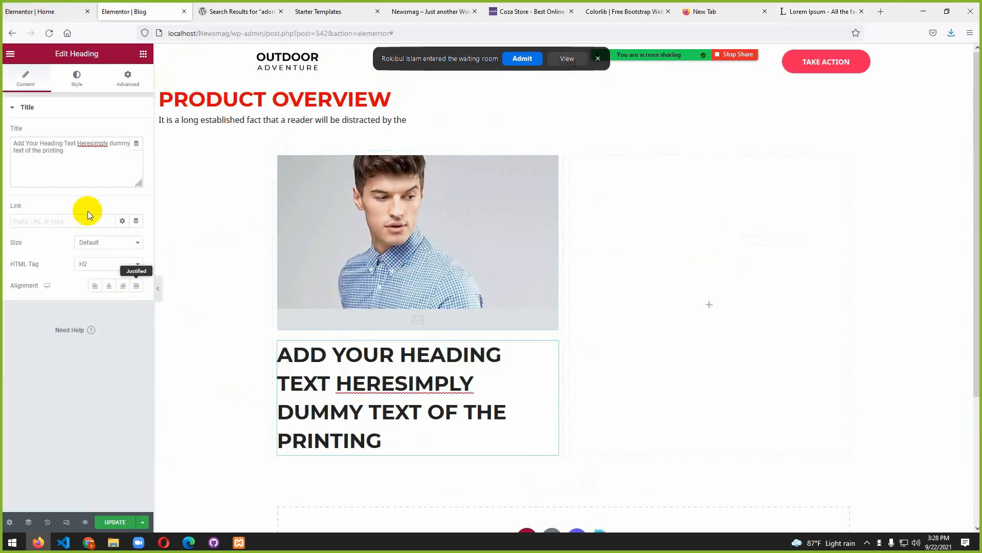
left_click_drag(68, 156, 4, 141)
key("ctrl+v")
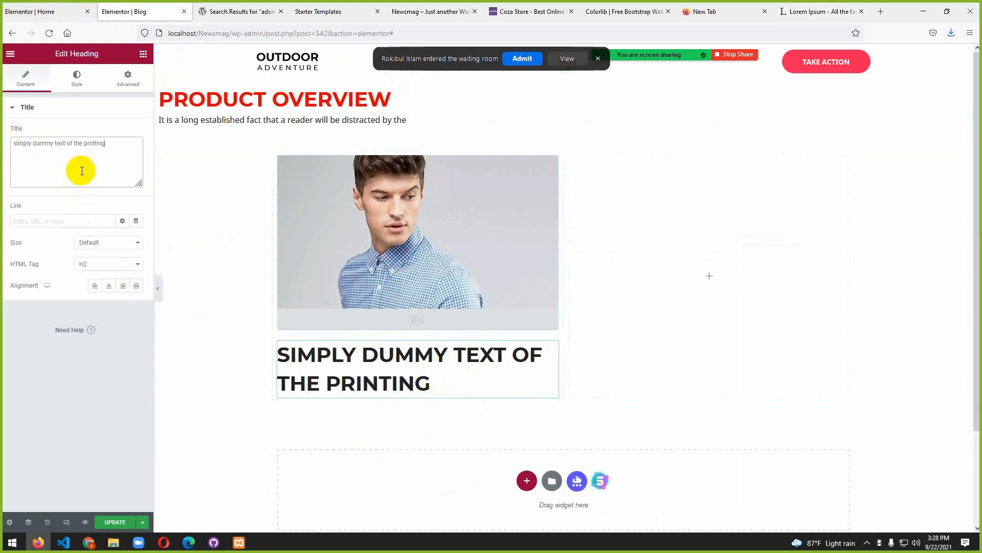
left_click(136, 265)
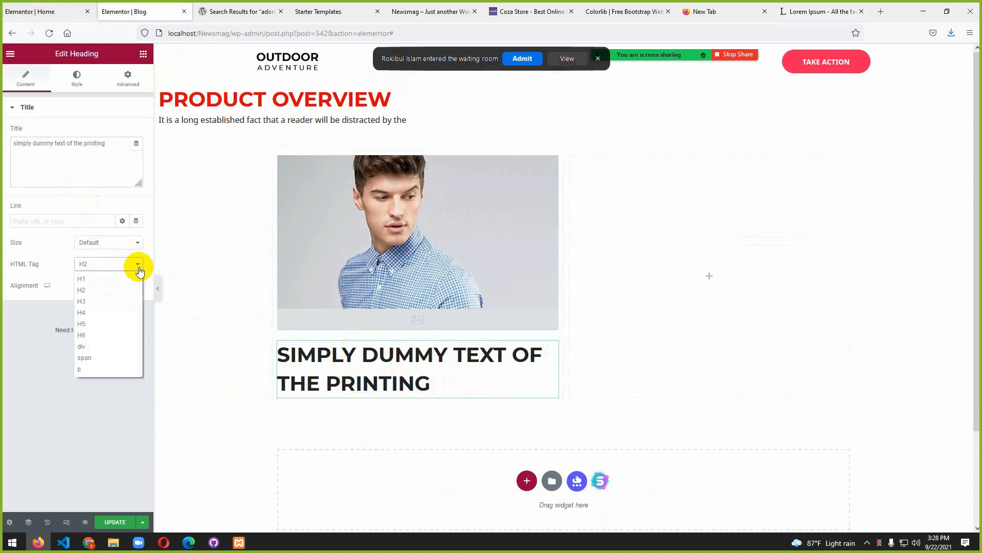
left_click(93, 314)
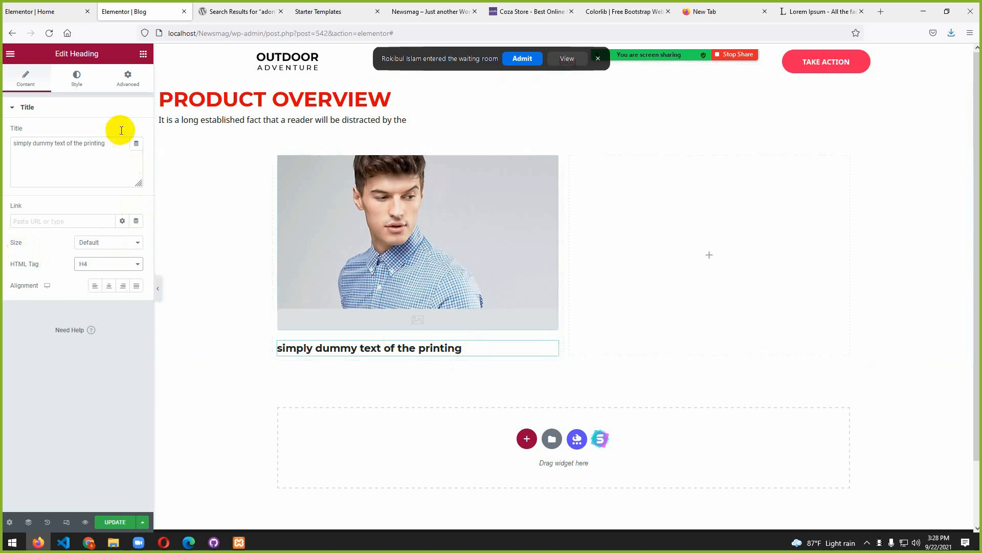
- Try to add a Text Editor widget under the first column's heading, and delete the one placed outside the inner section
left_click(144, 54)
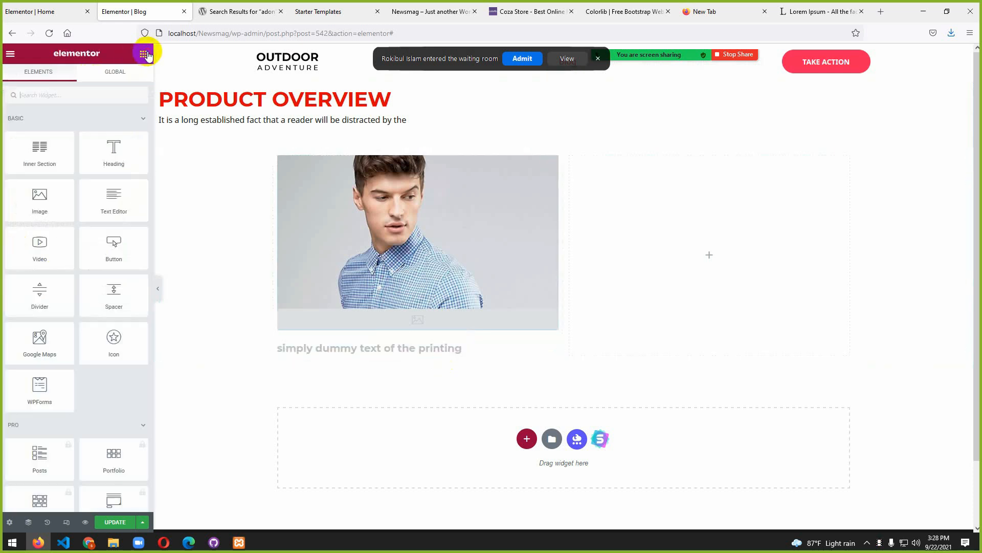
left_click_drag(112, 205, 369, 359)
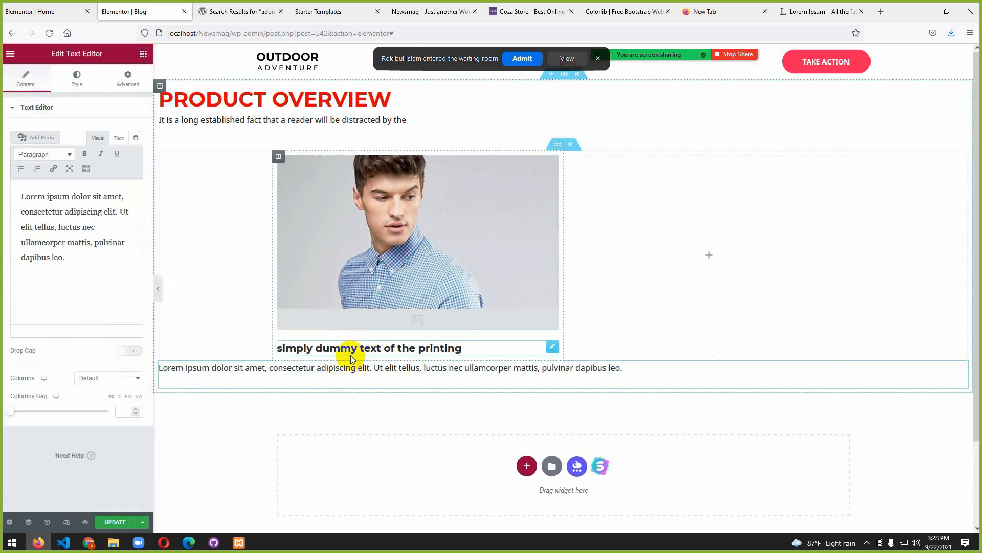
right_click(962, 367)
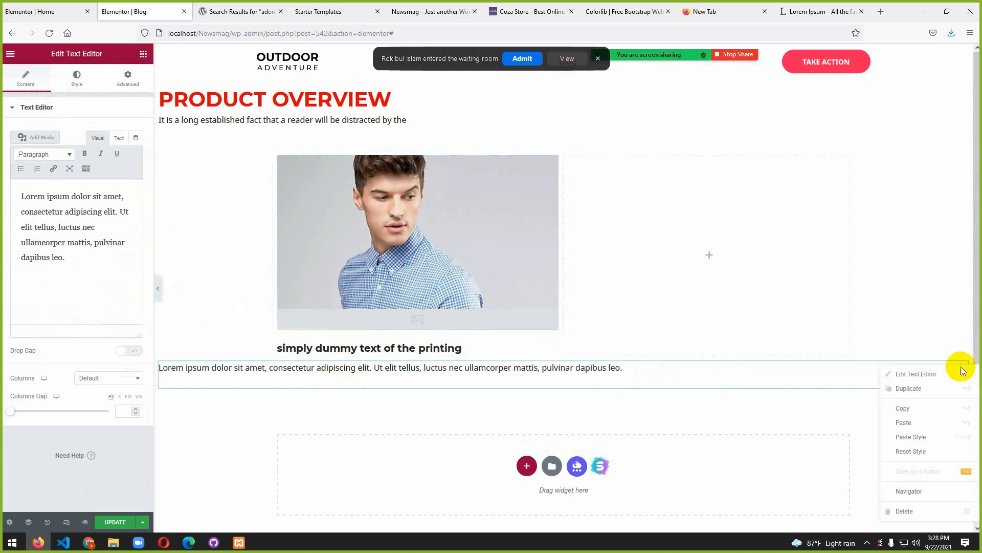
left_click(923, 512)
- Add a Text Editor widget to the first column and move the H4 heading above it, directly under the picture
left_click_drag(102, 192, 413, 340)
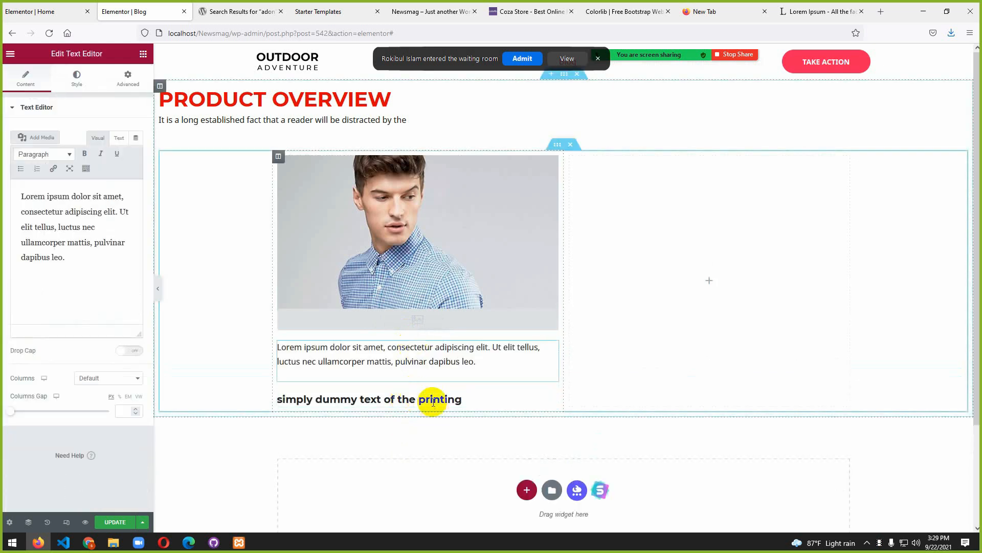
left_click(509, 397)
left_click_drag(552, 399, 499, 342)
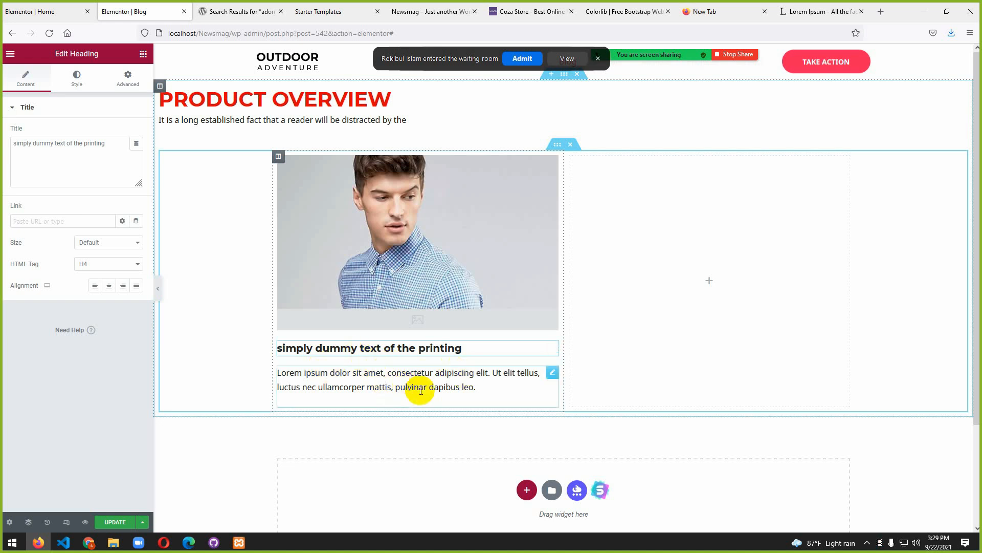
left_click_drag(549, 350, 536, 366)
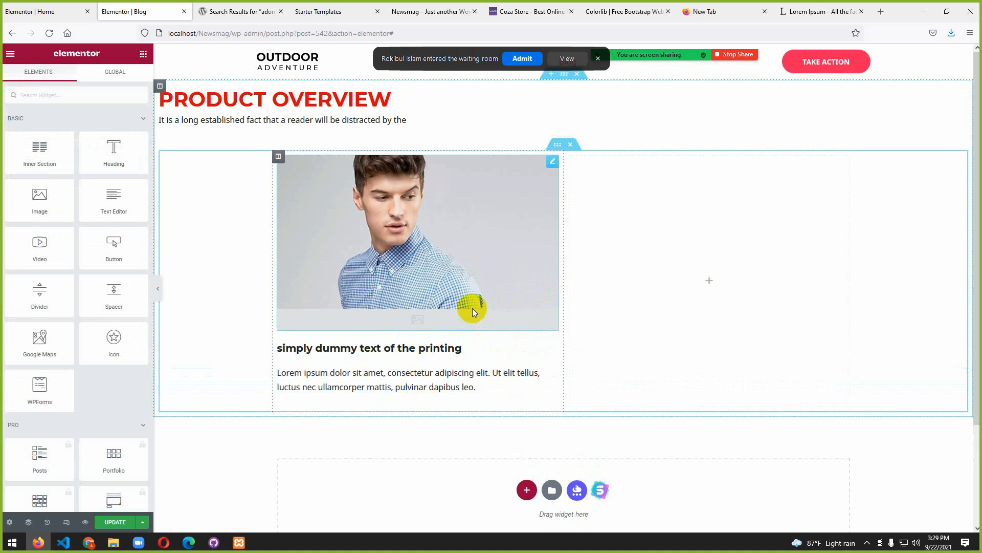
- Duplicate the Image widget in the first column and delete the copy
right_click(553, 165)
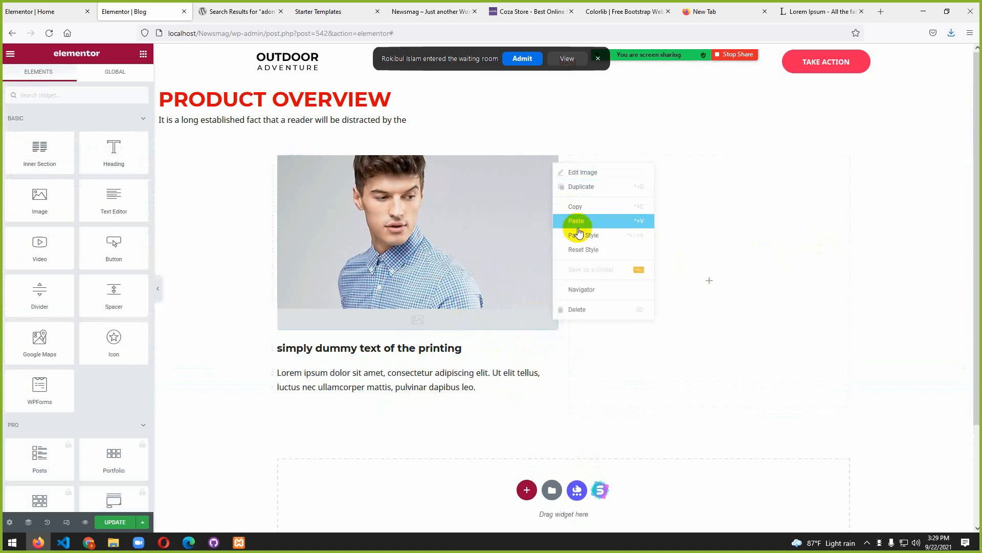
left_click(577, 189)
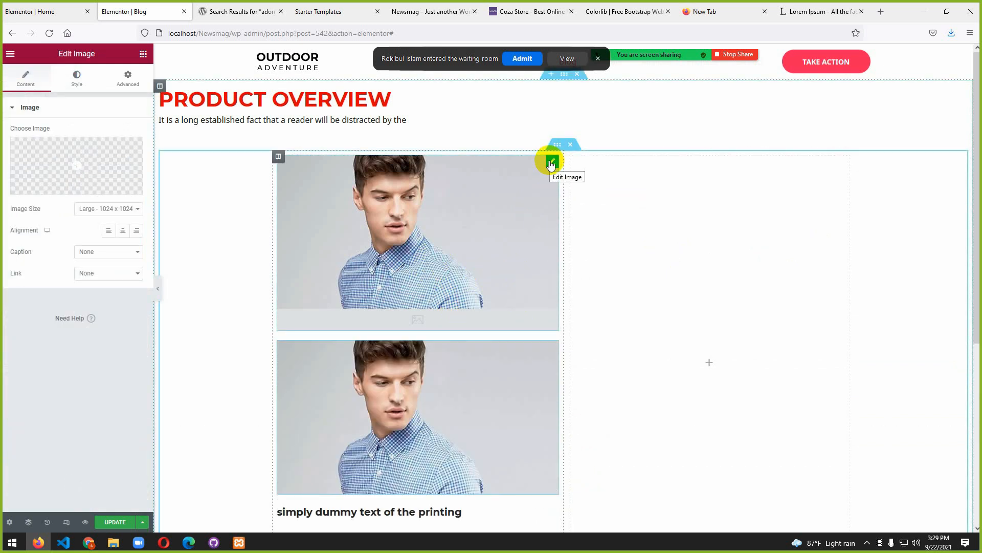
scroll(527, 309, "down", 3)
scroll(503, 341, "up", 1)
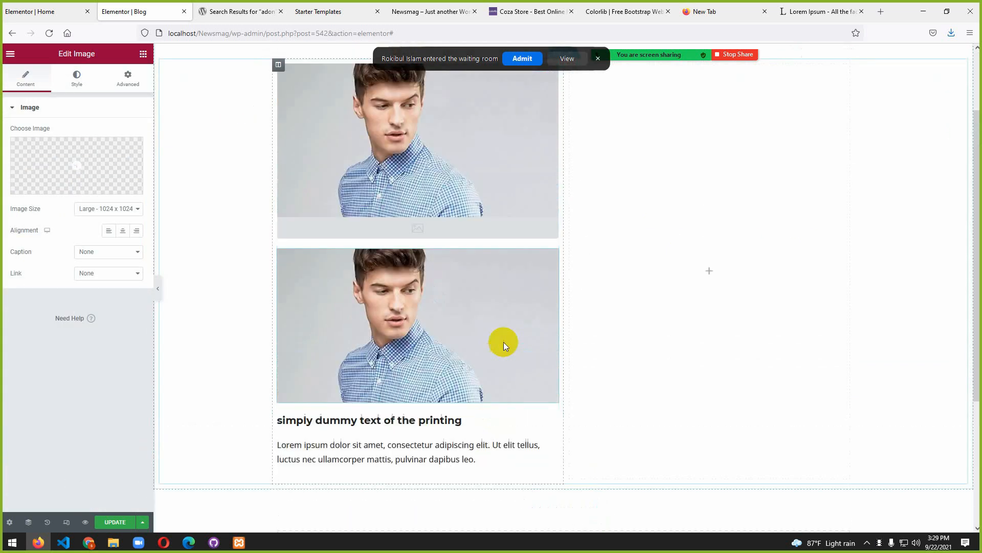
scroll(503, 342, "up", 2)
left_click(522, 59)
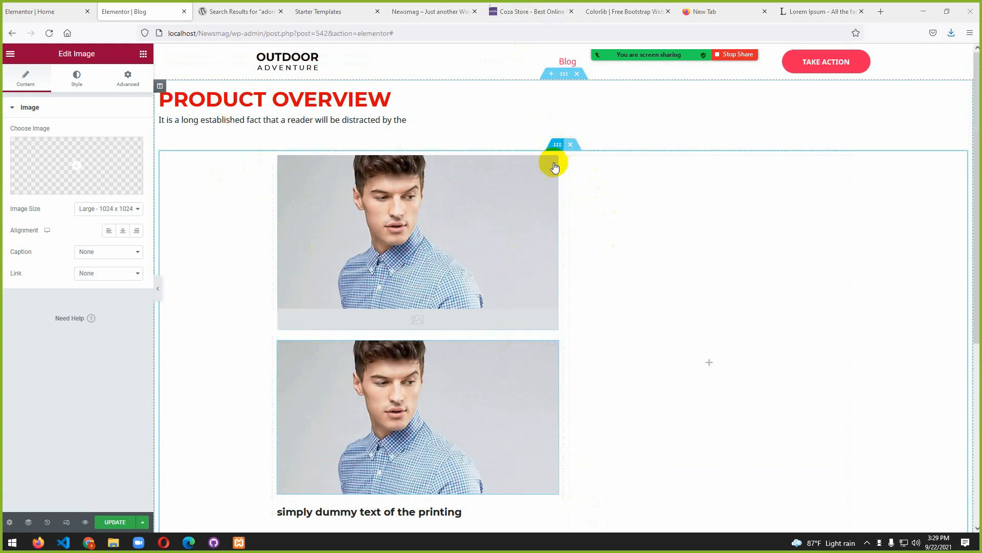
right_click(553, 347)
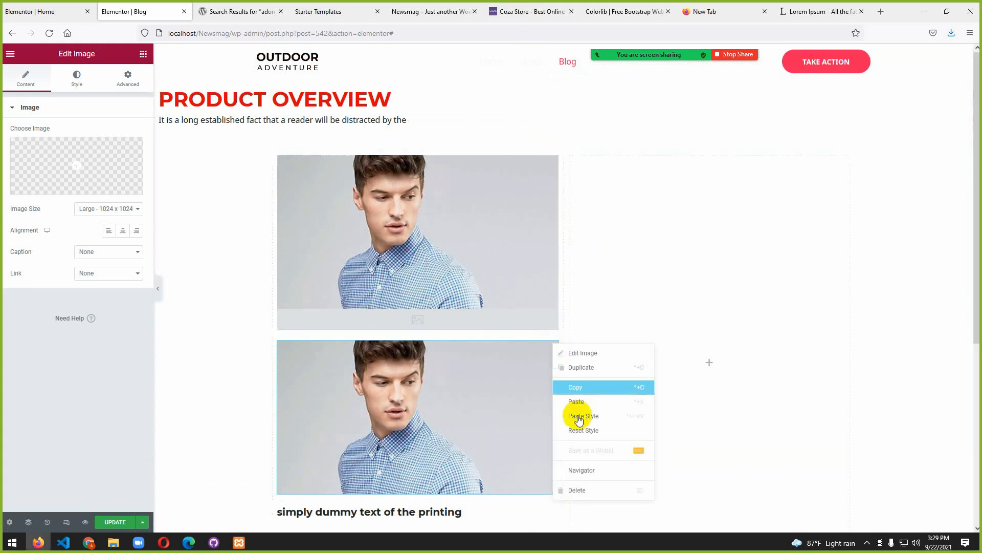
left_click(573, 492)
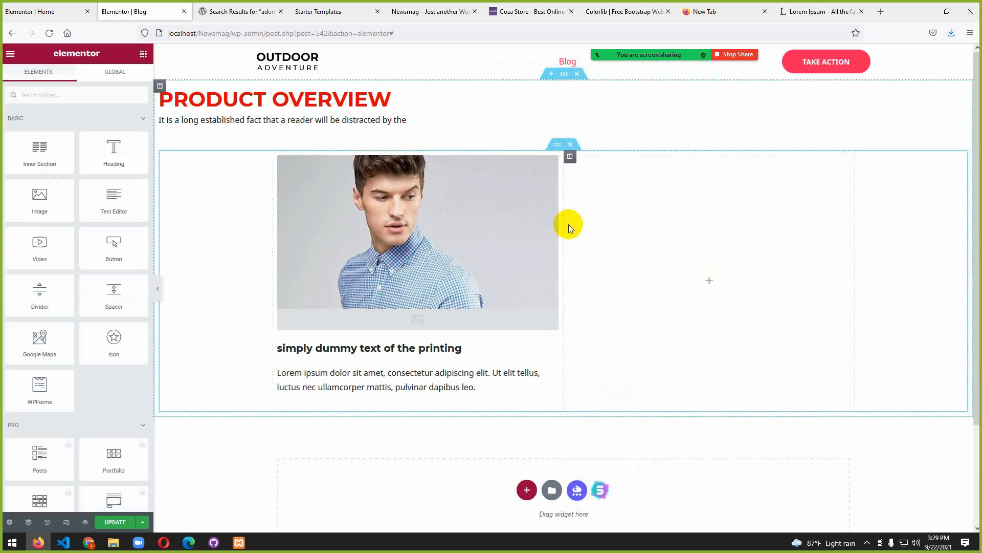
- Narrow the inner section's first column to about 25% width and duplicate the empty column beside it
left_click_drag(562, 221, 421, 236)
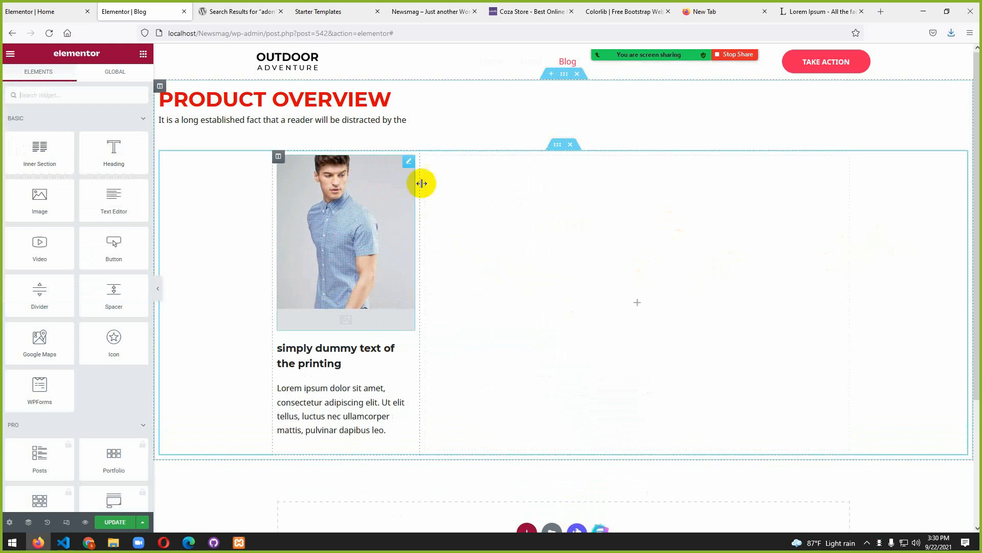
right_click(427, 156)
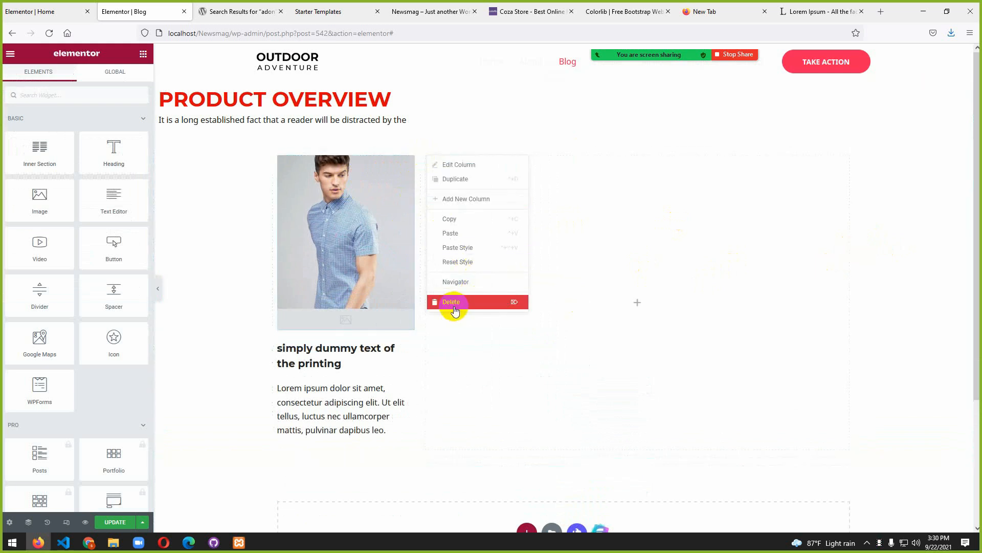
left_click(442, 180)
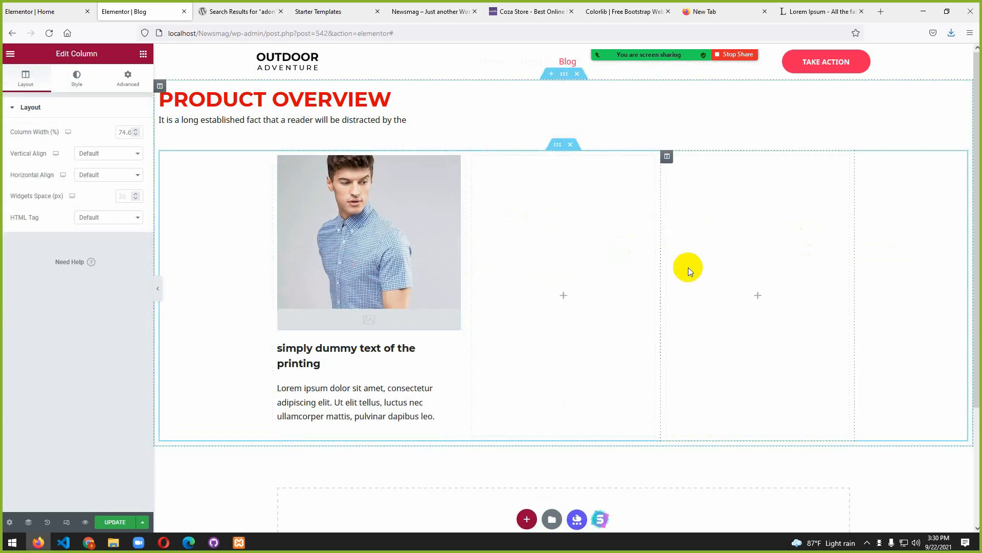
- Narrow the middle empty column and duplicate the Image widget in the first column
left_click_drag(661, 236, 614, 251)
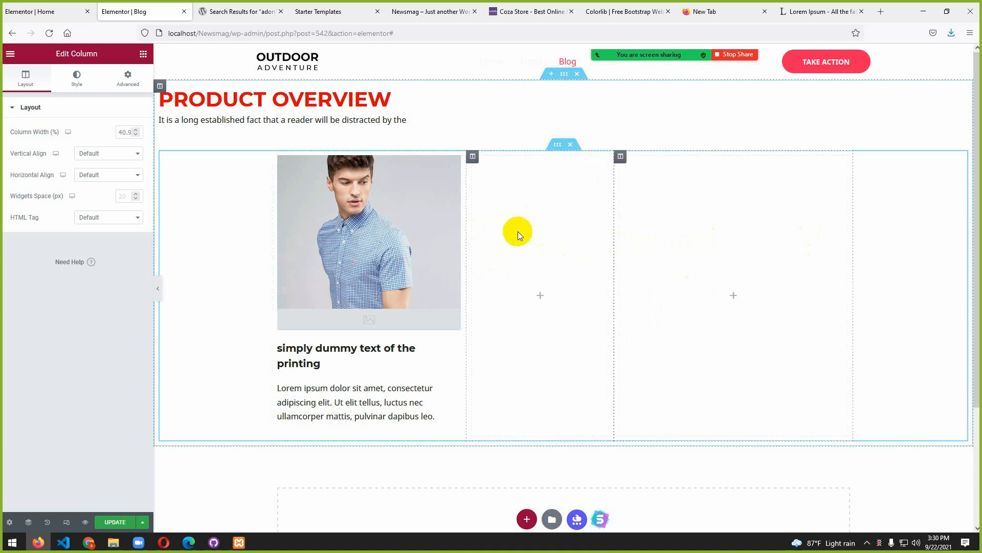
right_click(454, 162)
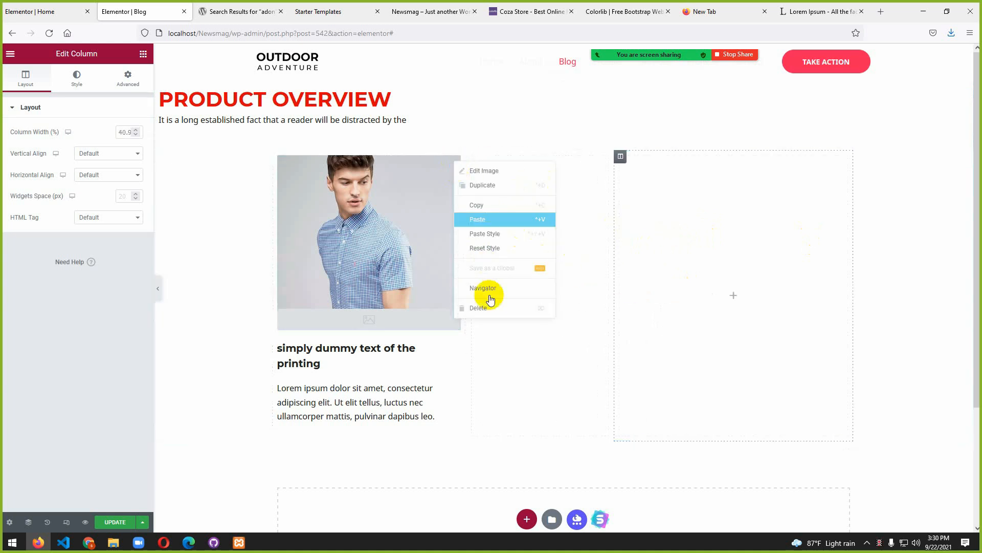
left_click(473, 185)
scroll(517, 278, "down", 2)
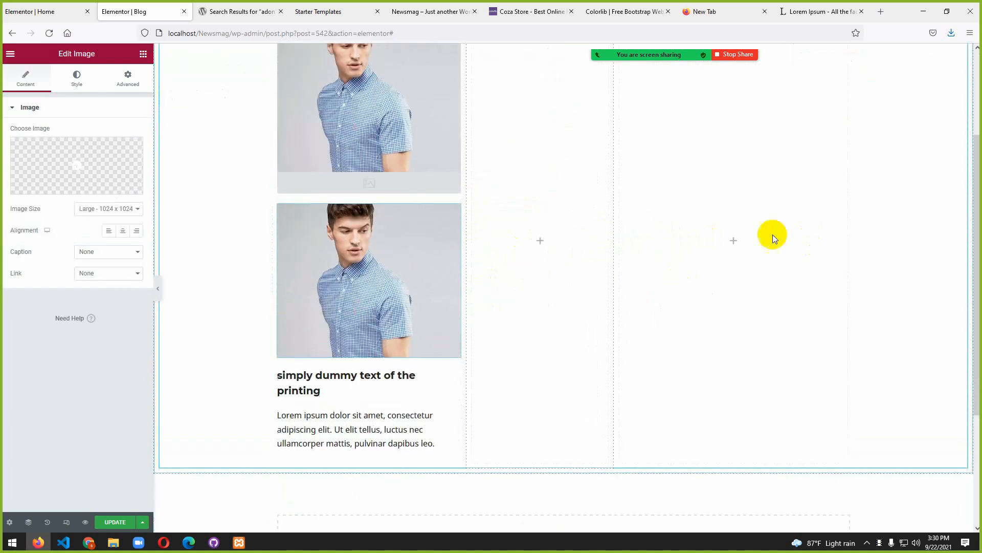
scroll(717, 186, "up", 3)
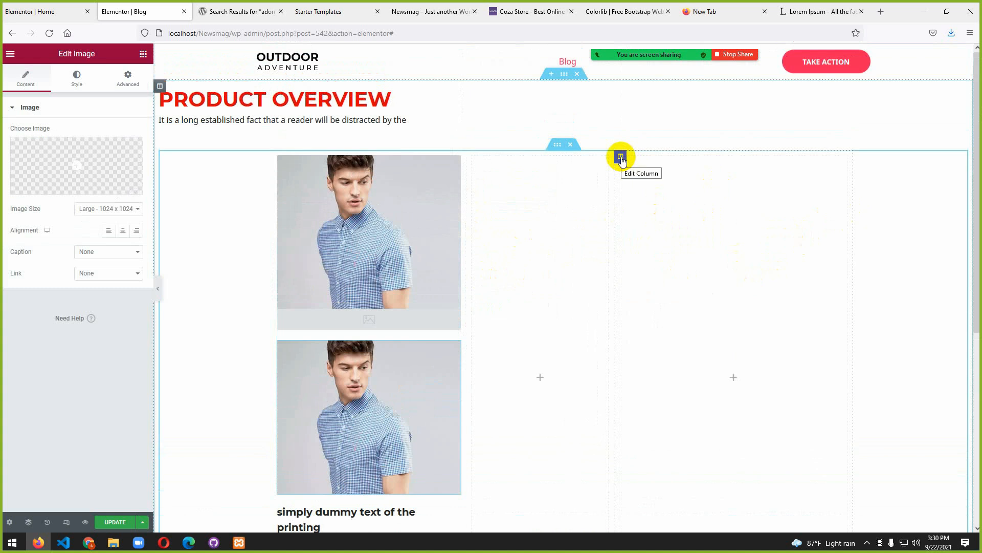
- Duplicate the last empty column to make four columns, and delete the duplicate Image widget from the first column
right_click(621, 161)
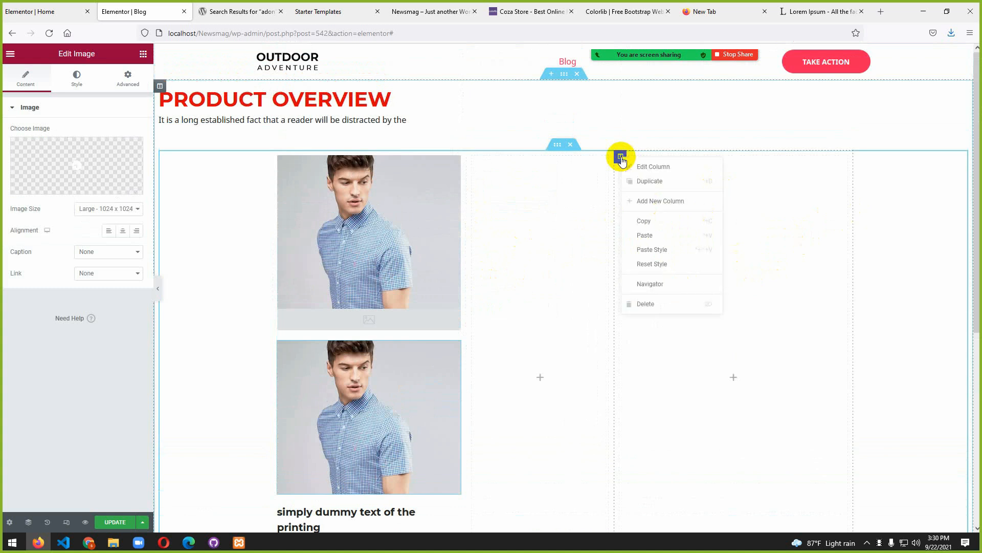
left_click(646, 181)
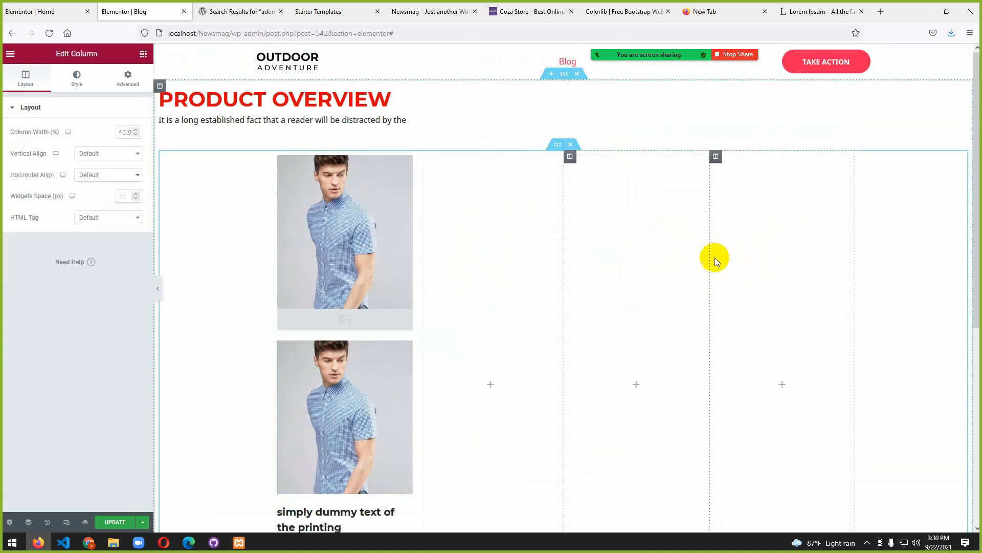
scroll(407, 332, "down", 1)
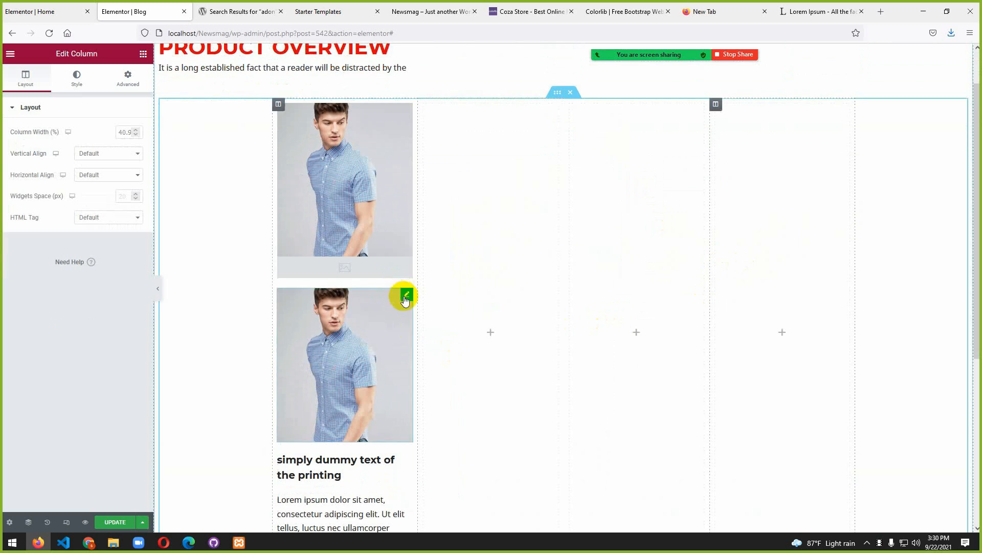
right_click(405, 300)
left_click(424, 446)
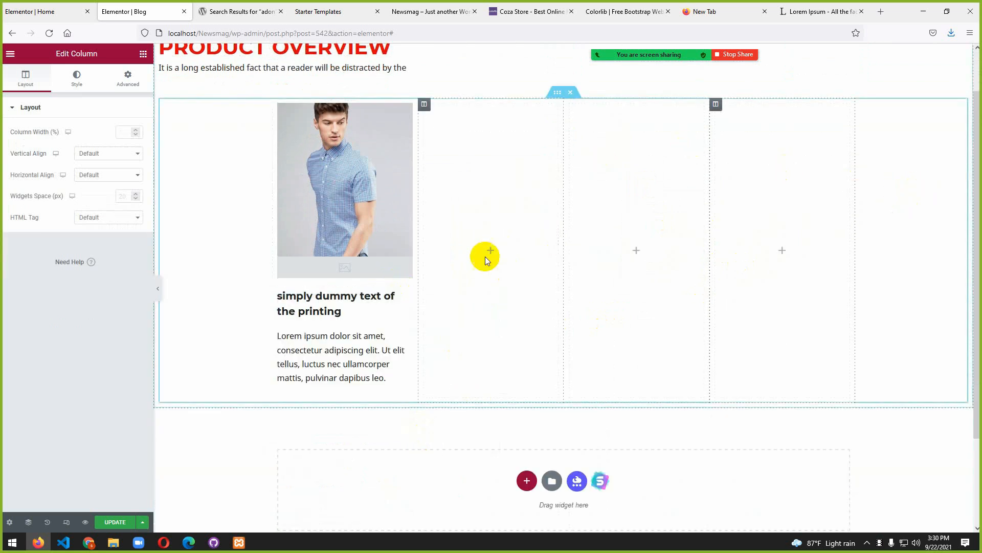
- Copy the first column with its image, heading and text, and paste it after the first empty column
mouse_move(399, 113)
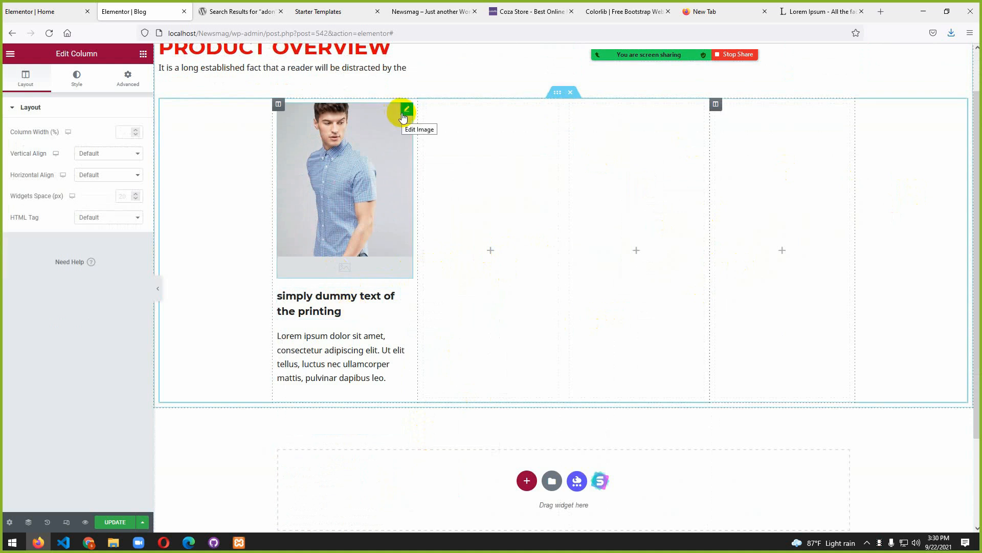
right_click(404, 117)
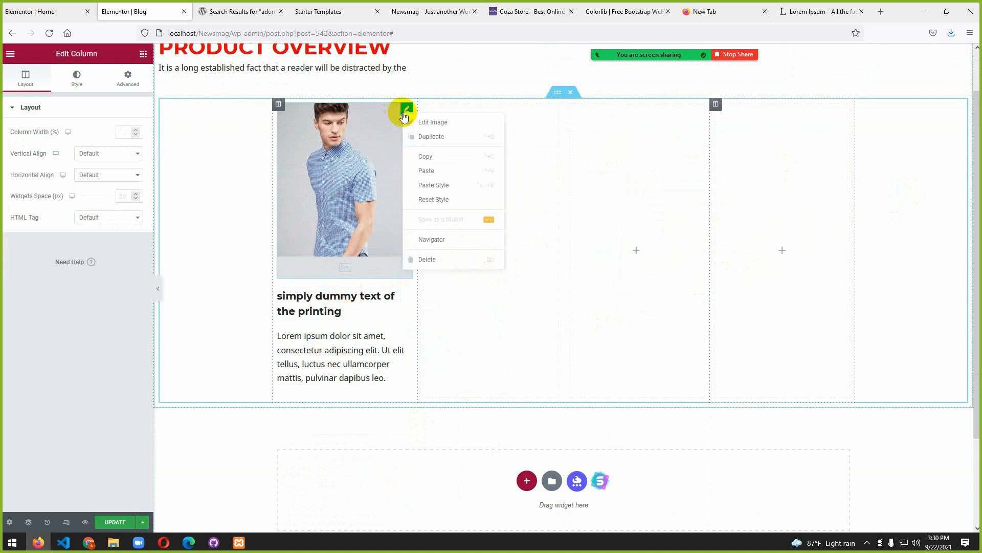
right_click(279, 105)
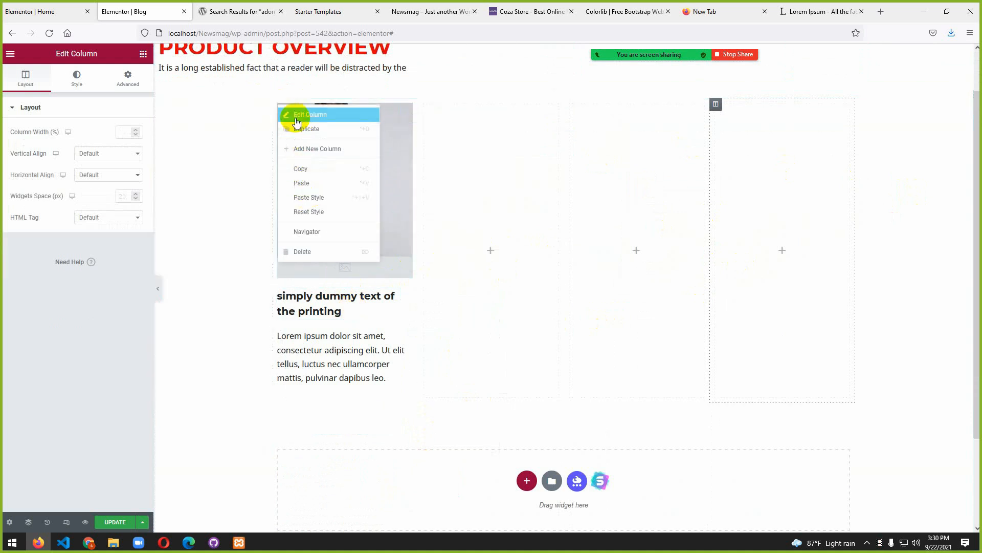
left_click(306, 173)
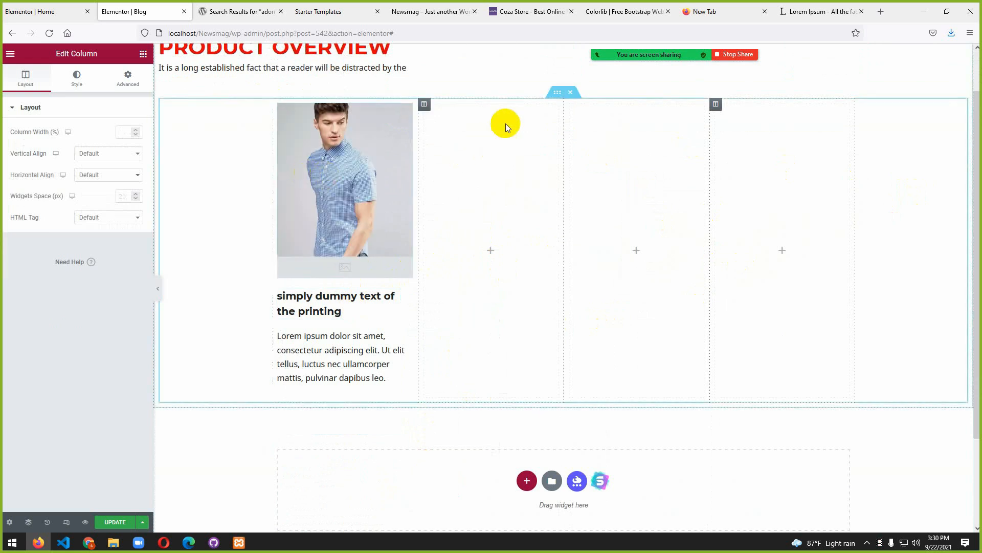
right_click(487, 111)
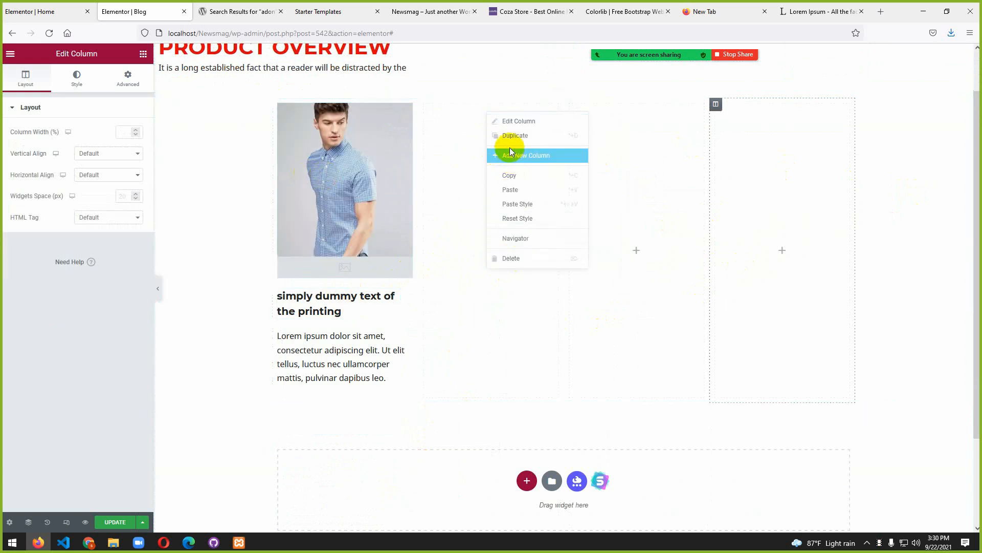
left_click(512, 190)
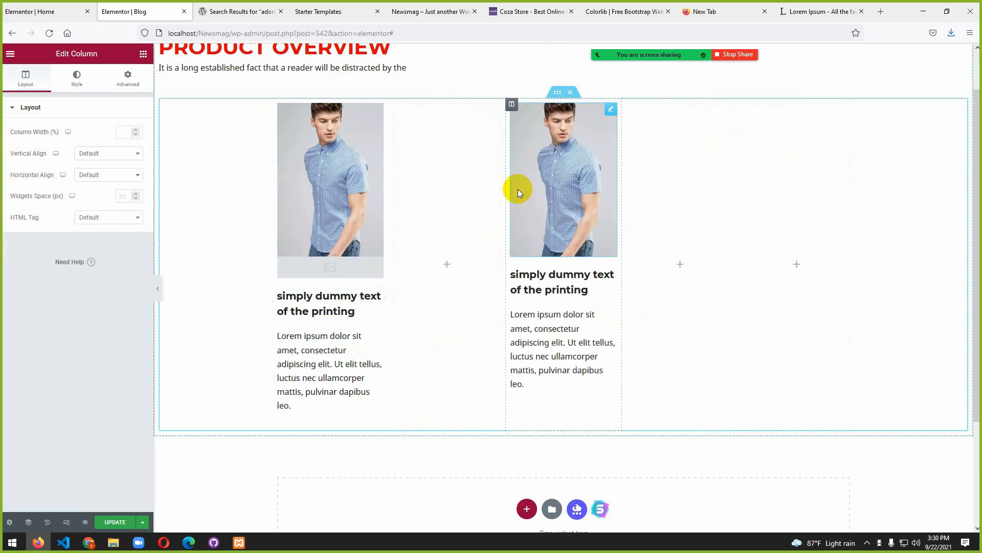
- Duplicate the Image widget in the pasted column and delete the copy
right_click(608, 114)
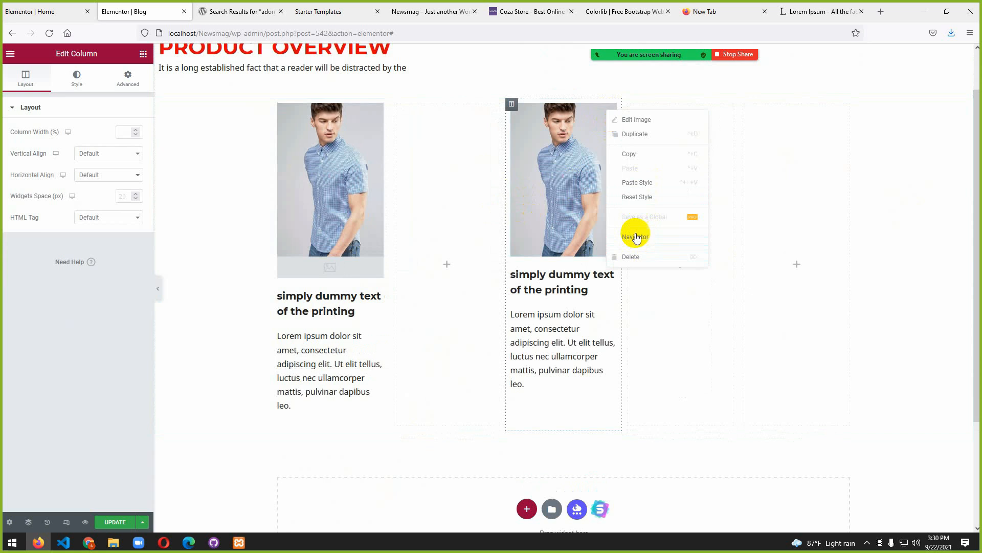
left_click(634, 135)
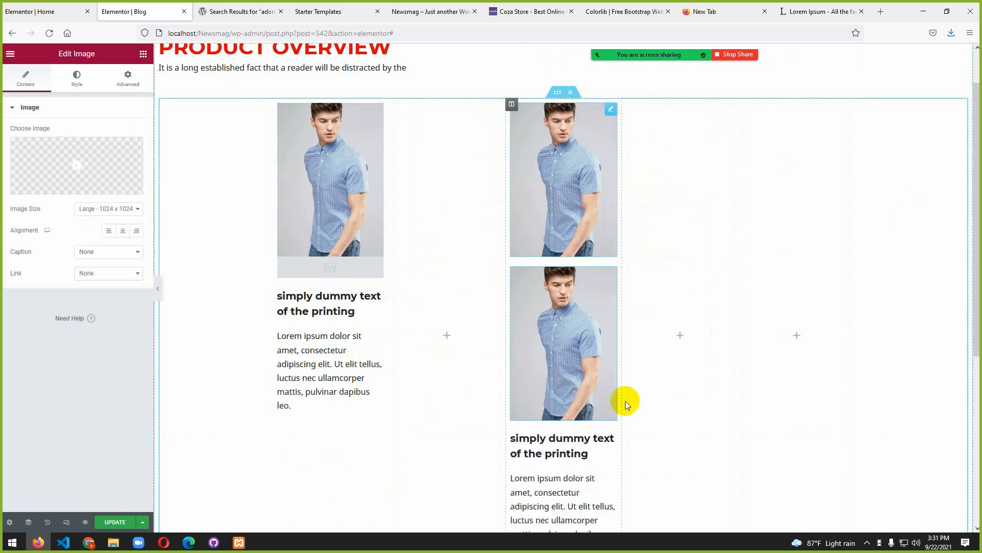
right_click(615, 277)
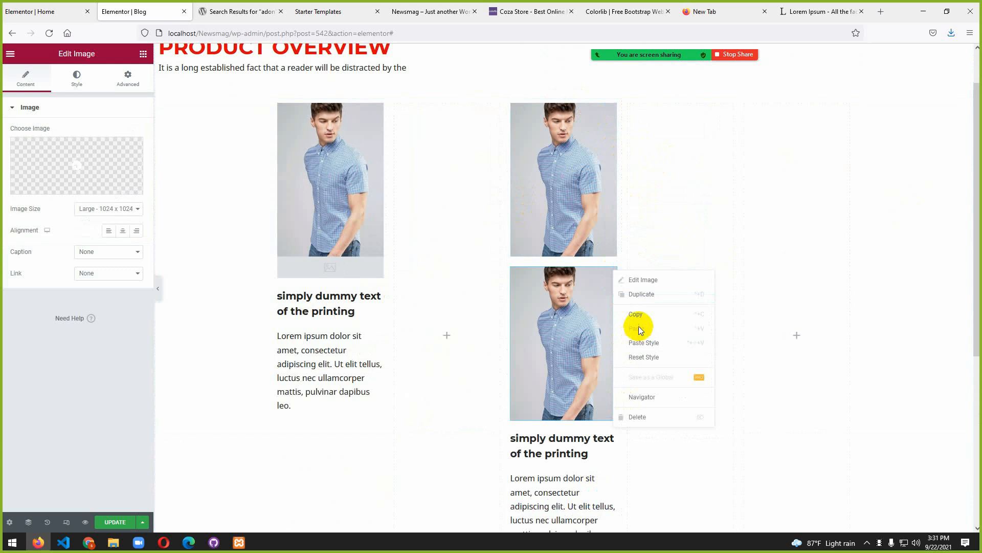
left_click(644, 418)
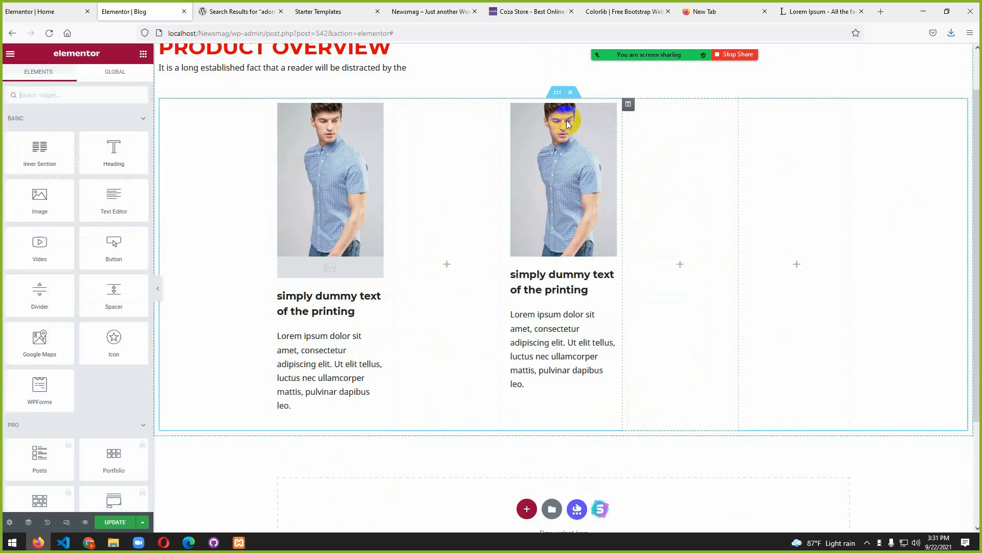
- Paste the product column with image, heading and text after each of the two remaining empty columns
right_click(512, 106)
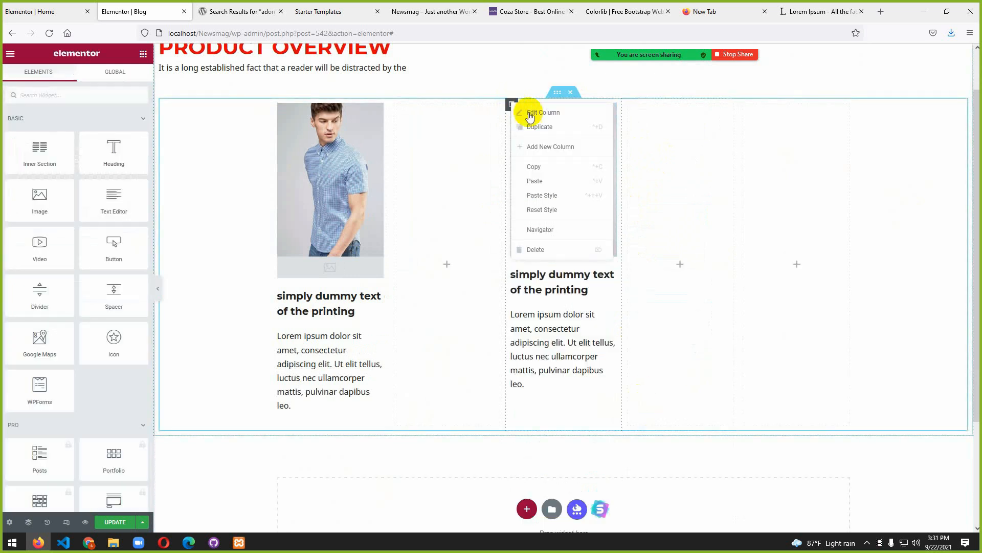
left_click(543, 182)
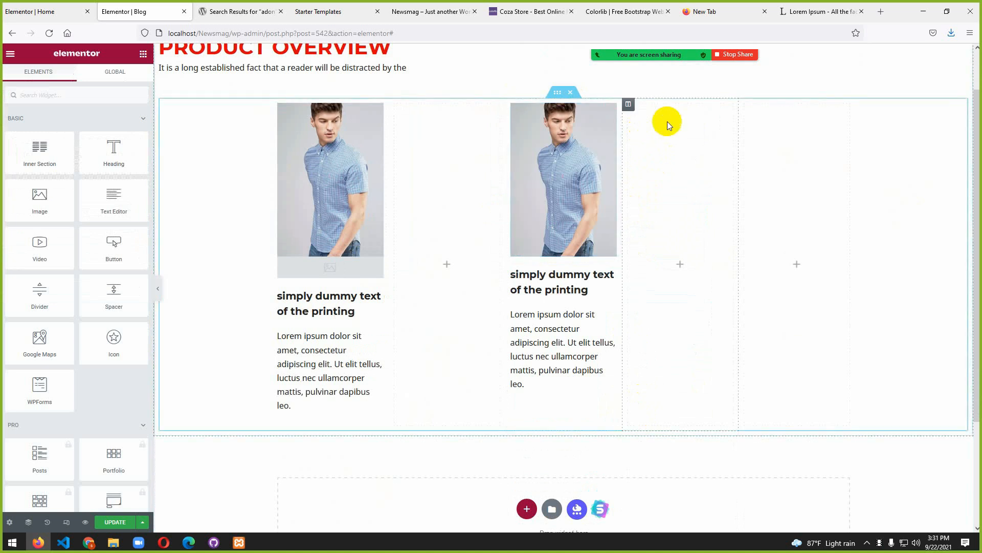
key("ctrl+v")
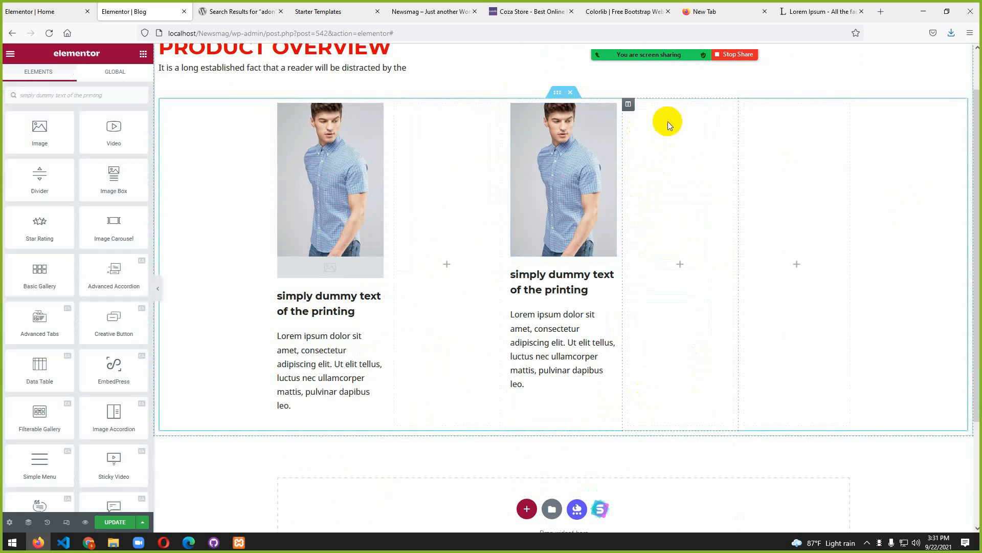
right_click(628, 104)
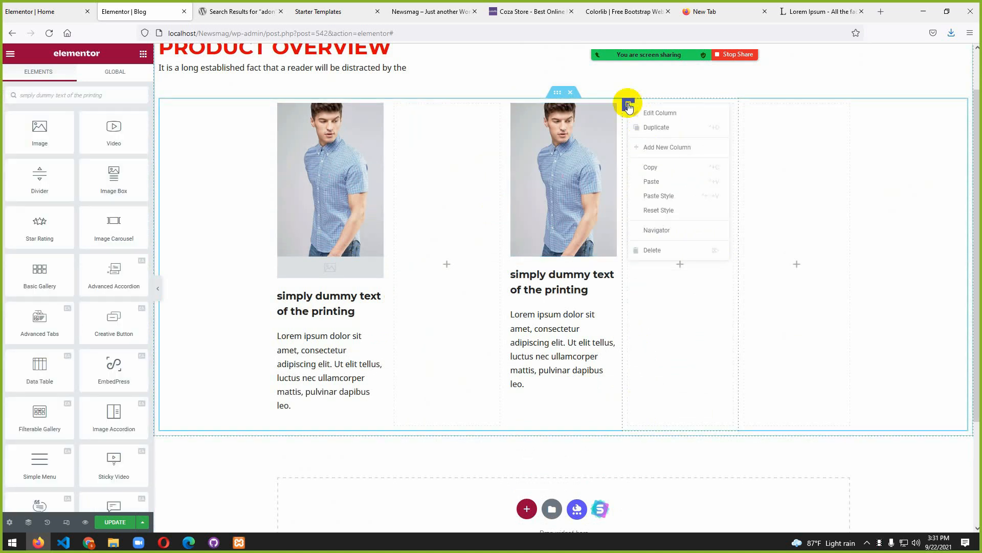
left_click(659, 182)
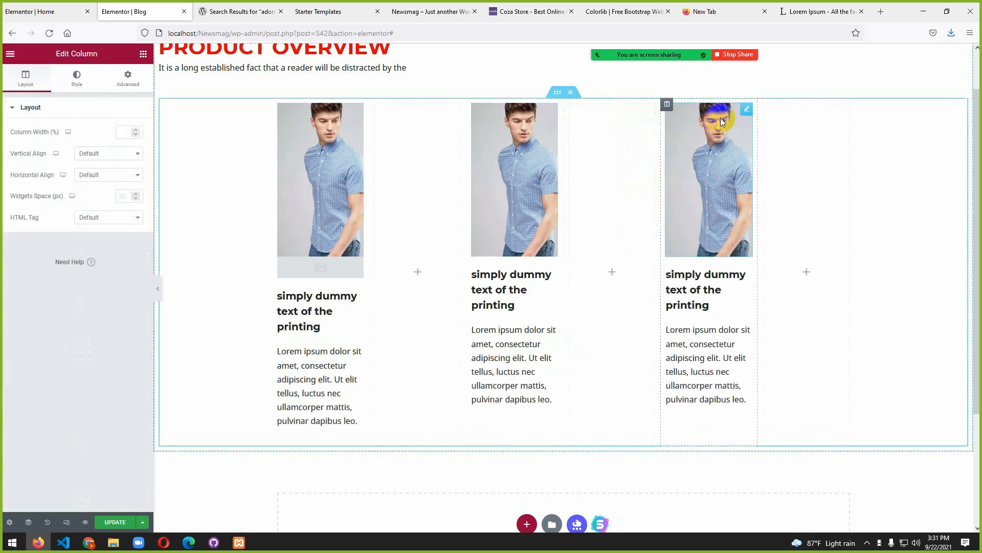
right_click(787, 121)
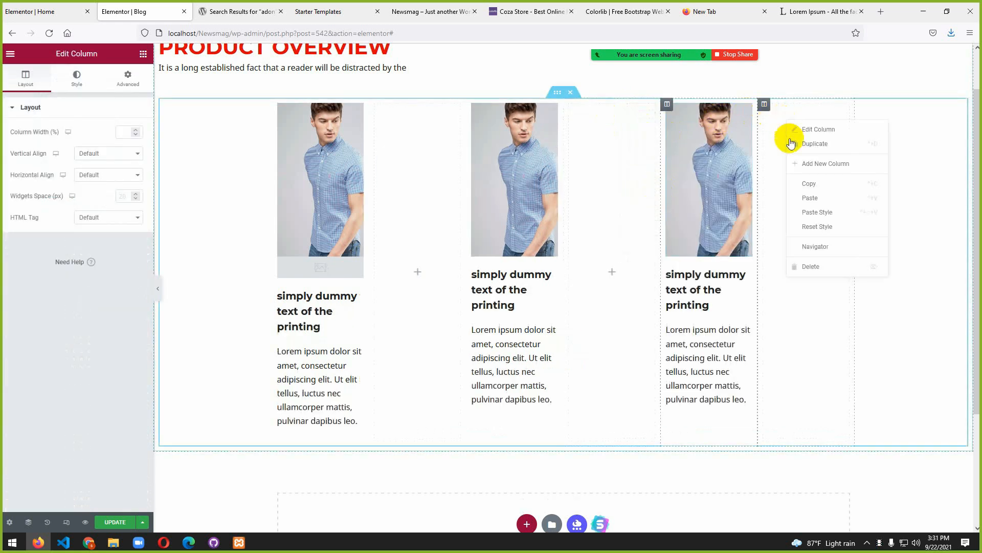
left_click(809, 200)
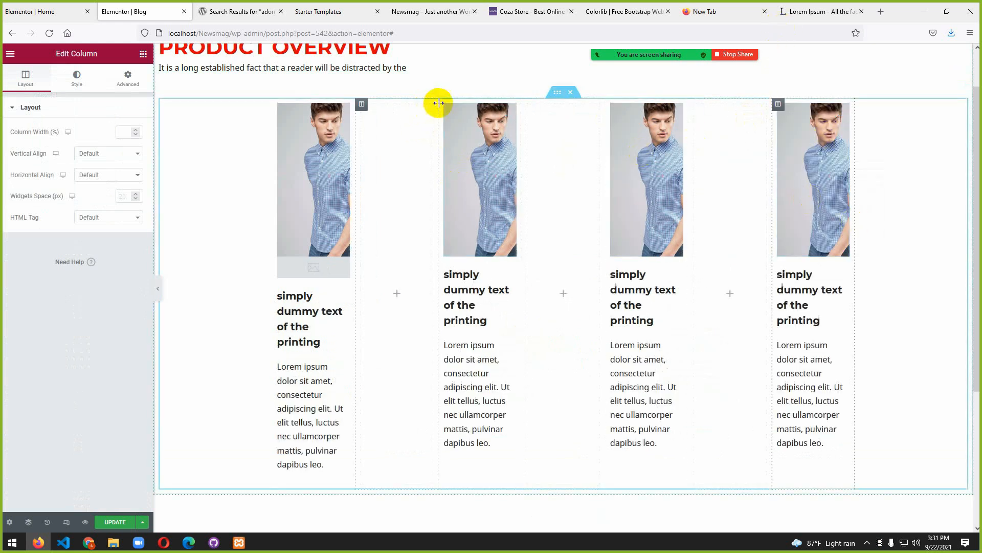
- Delete the three empty columns between the product columns so that only the four filled ones remain
right_click(362, 104)
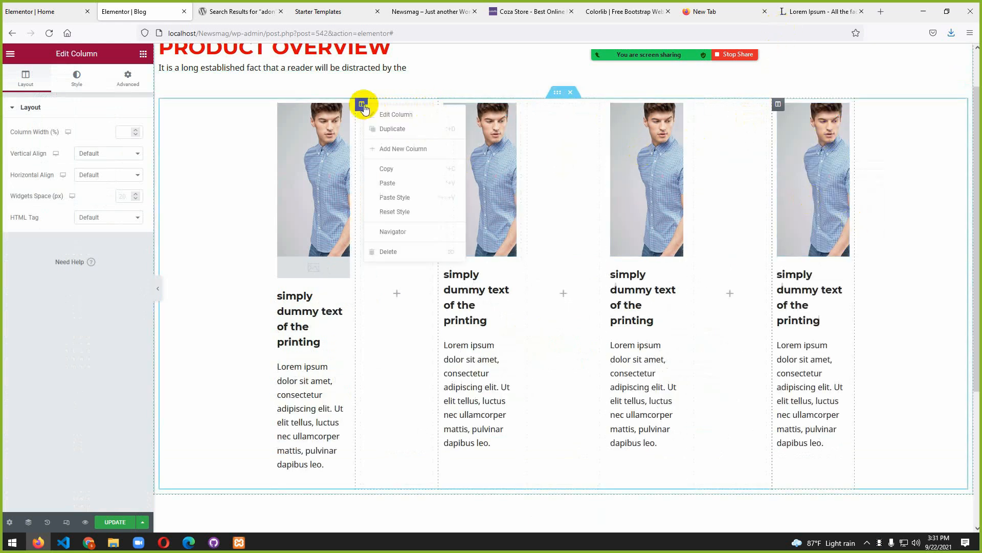
left_click(388, 254)
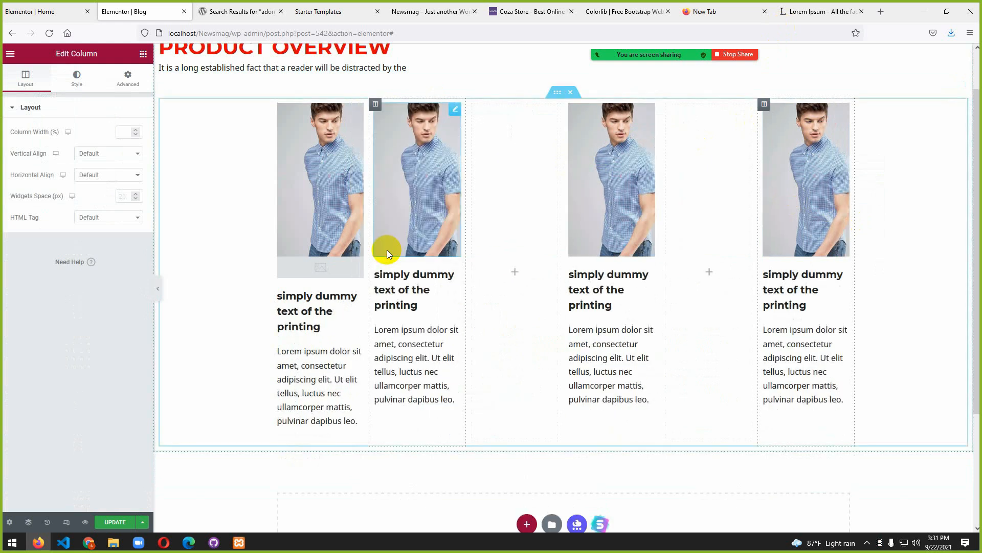
right_click(472, 106)
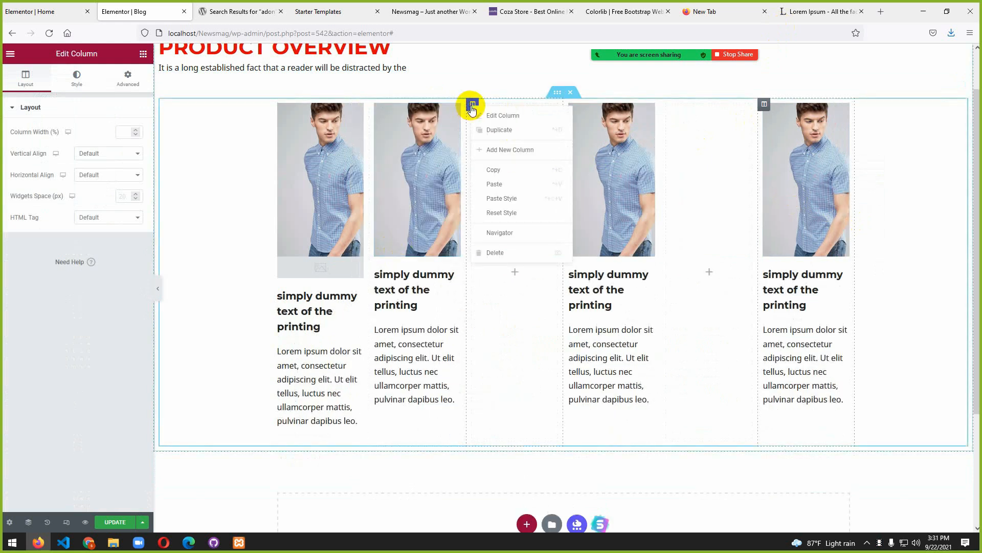
left_click(493, 252)
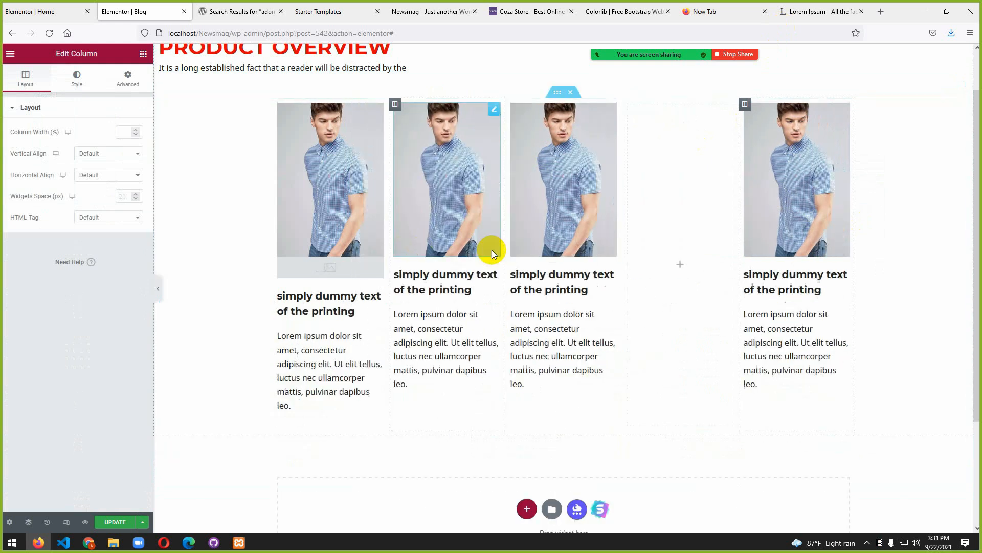
right_click(630, 104)
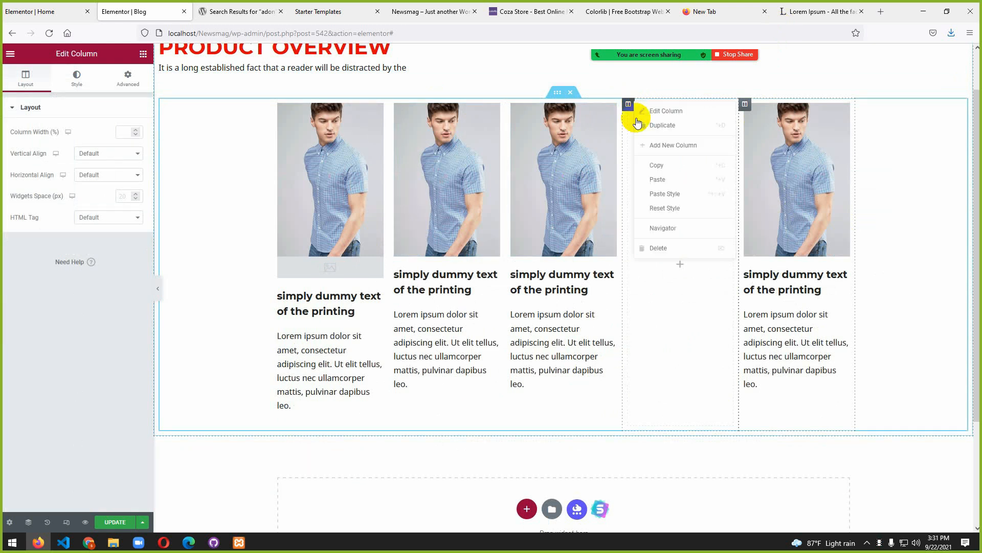
left_click(655, 249)
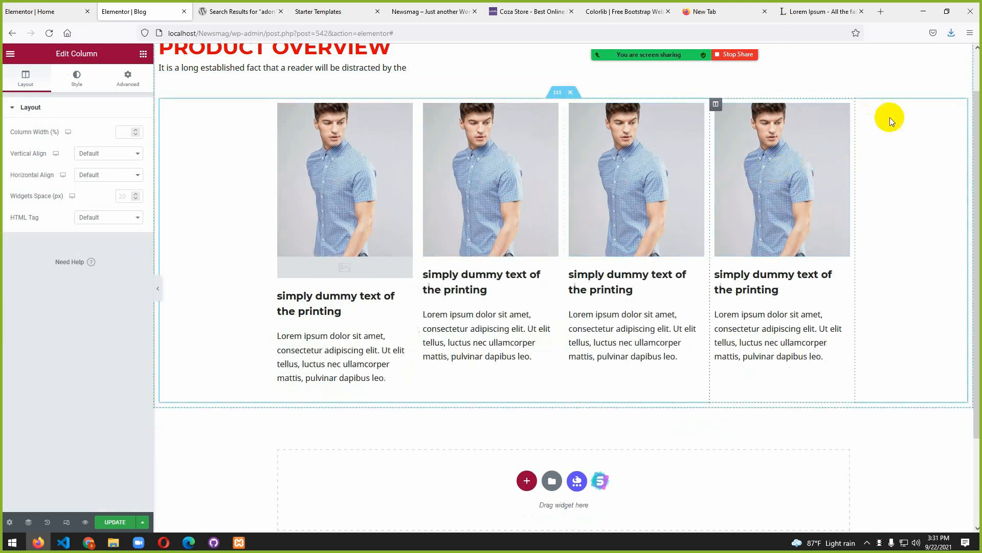
- Set the Product Overview heading's alignment to Center
scroll(529, 259, "up", 1)
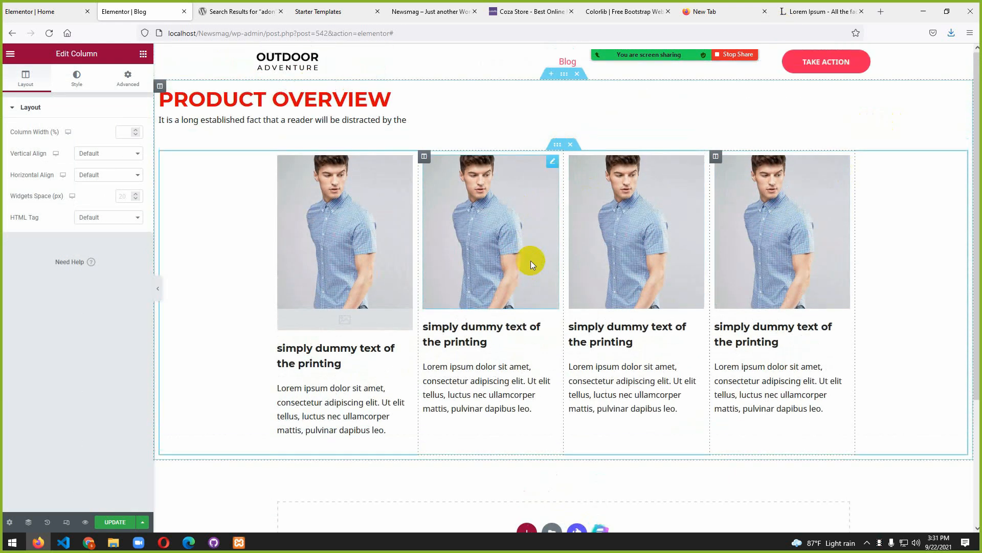
left_click(290, 91)
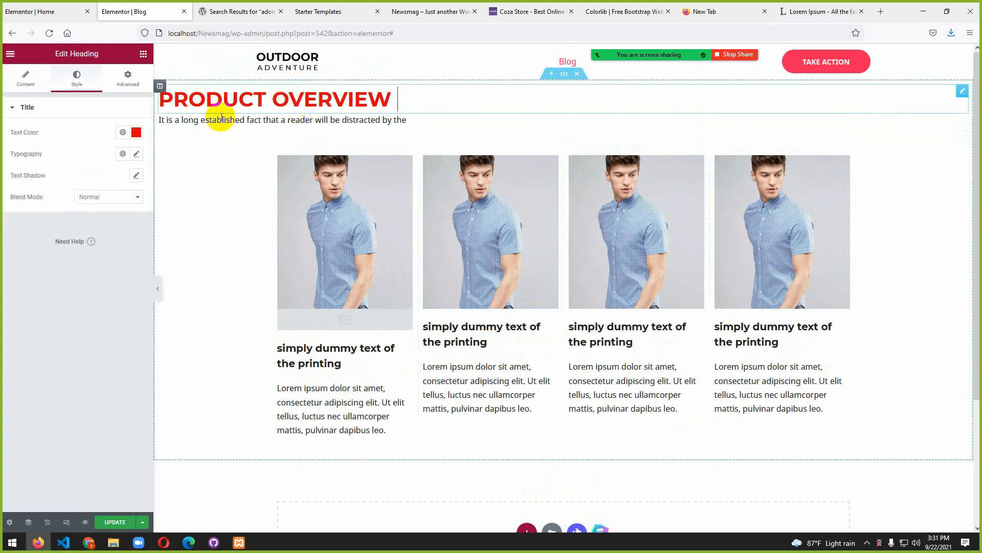
left_click(31, 83)
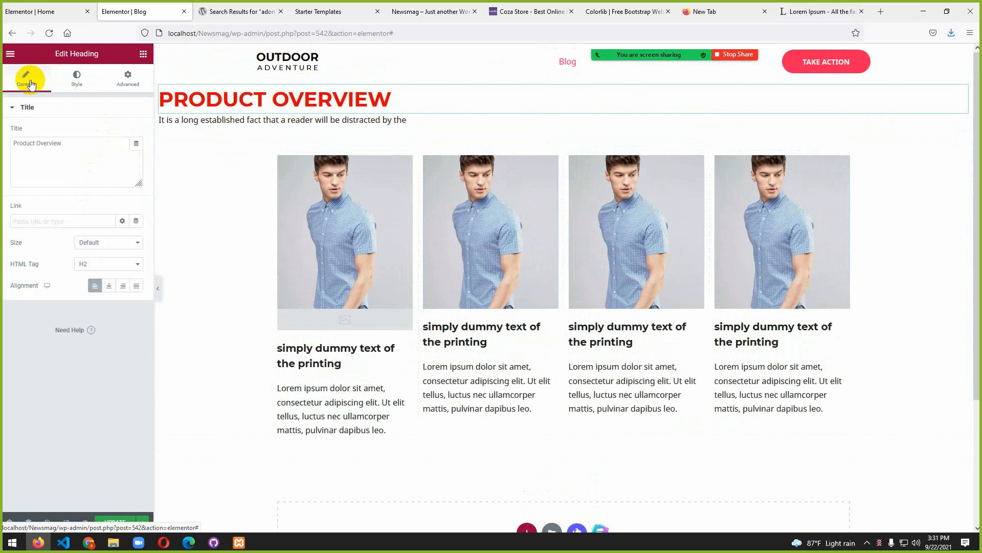
left_click(109, 290)
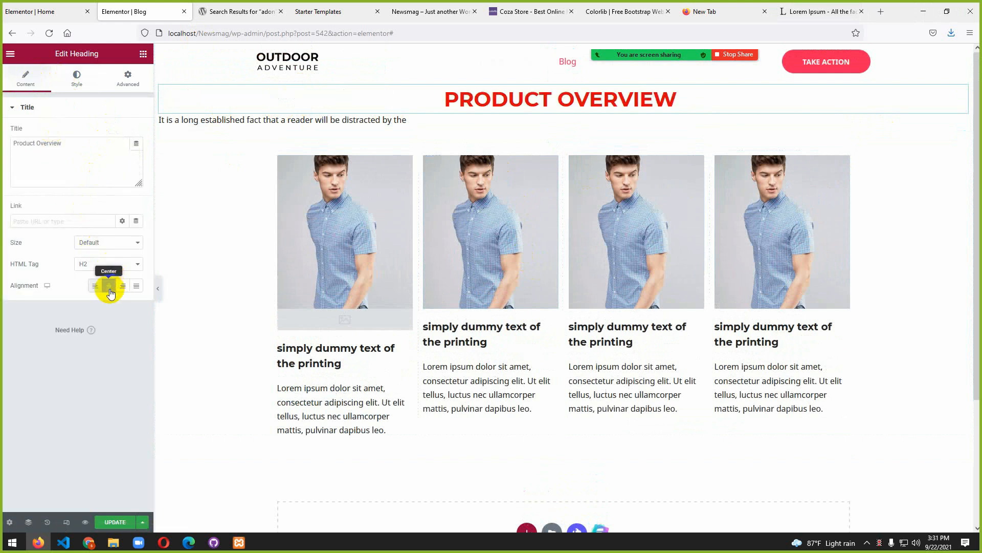
- Format the introductory text under the Product Overview heading as a numbered list
left_click(337, 123)
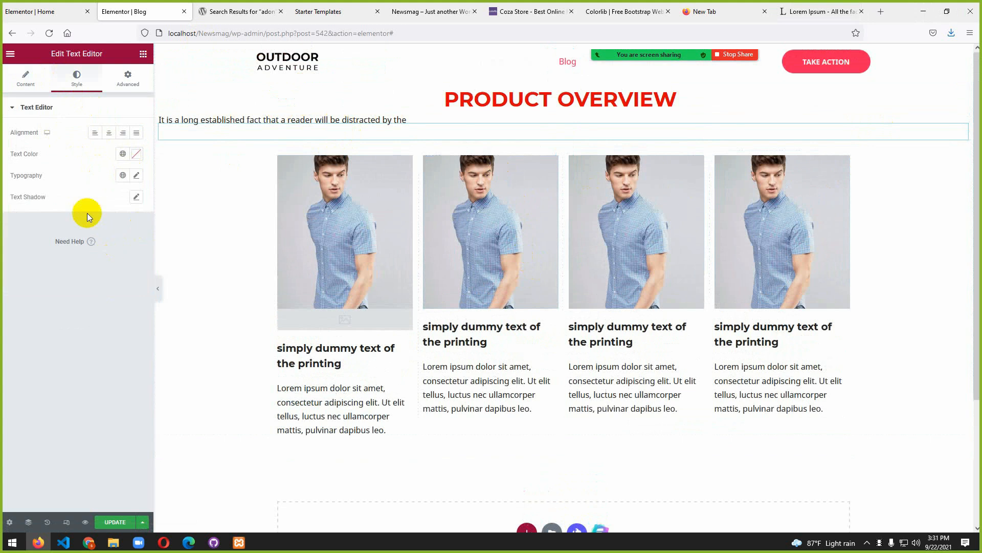
left_click(26, 81)
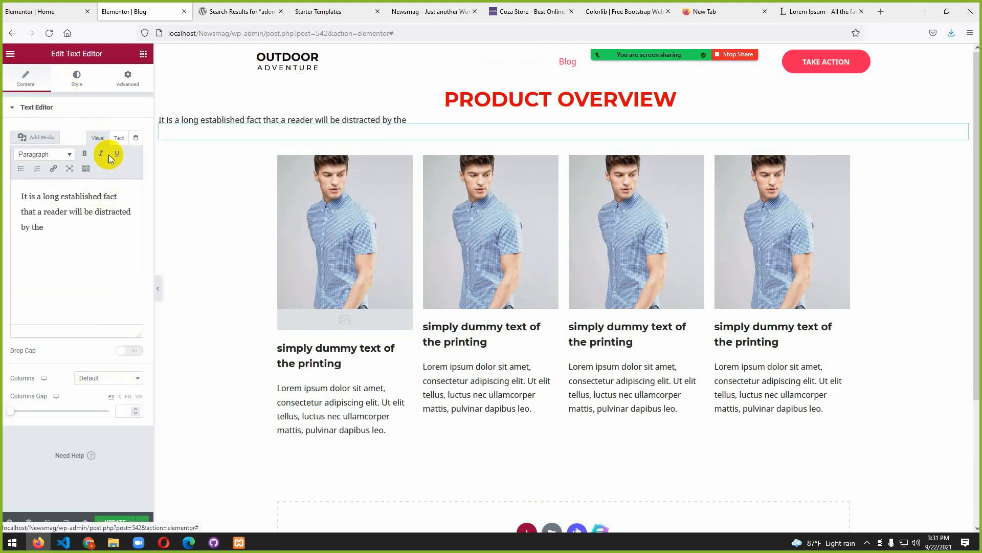
left_click(118, 144)
left_click(98, 142)
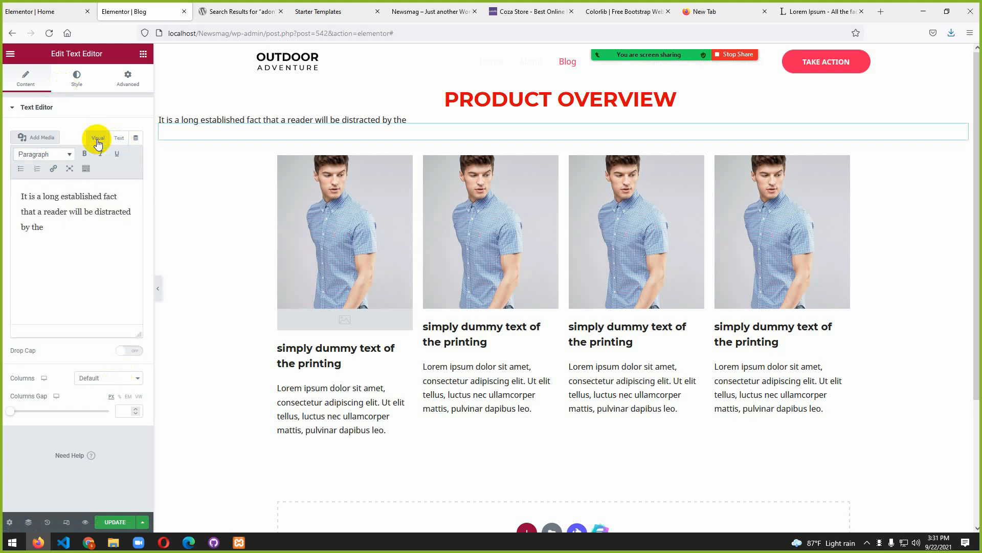
left_click(35, 170)
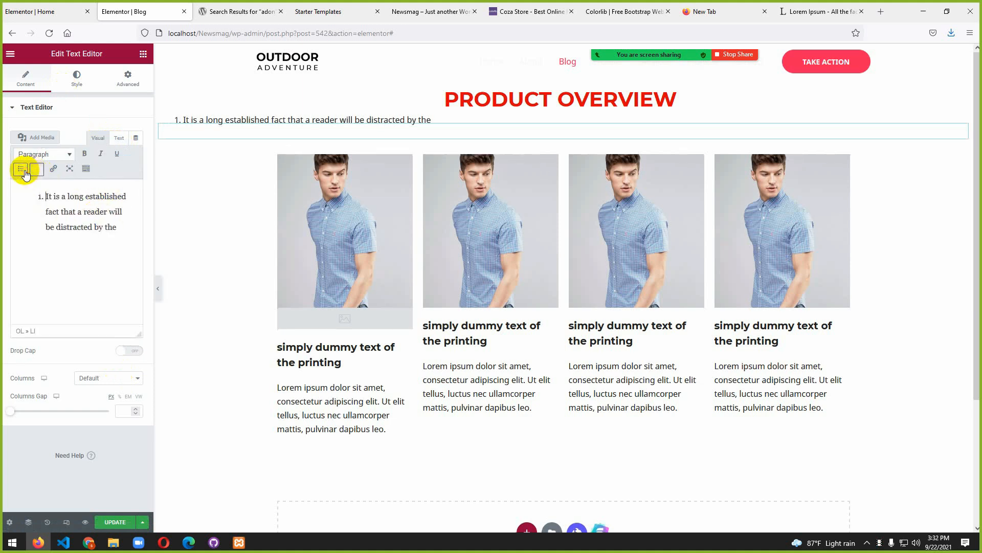
left_click(39, 172)
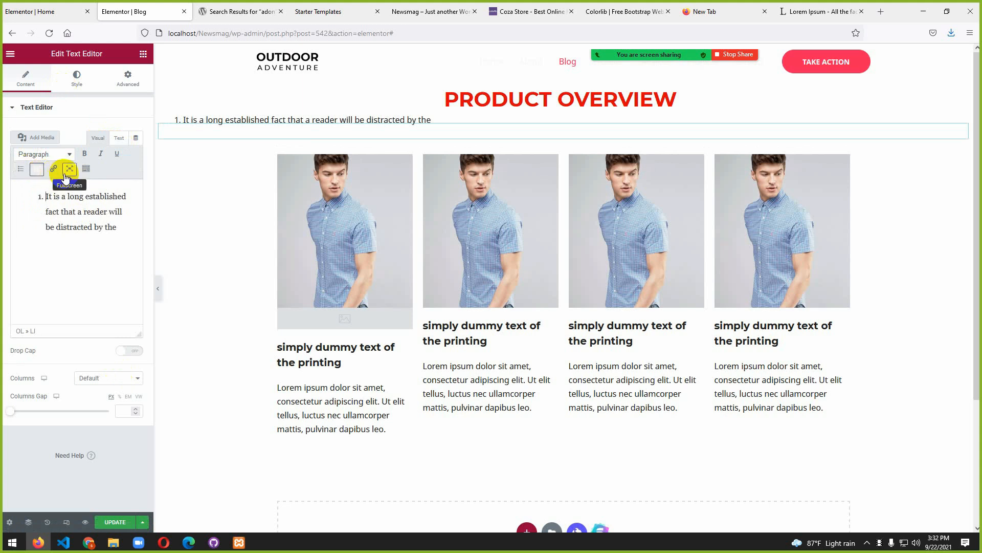
- Close the Dynamic Content notice and change the introductory text to a bulleted list
left_click(135, 140)
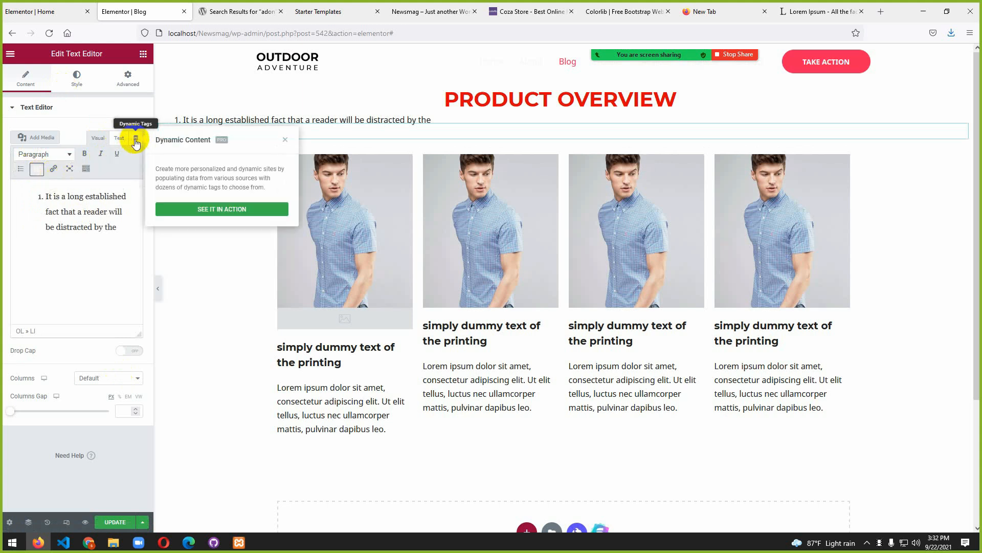
left_click(286, 140)
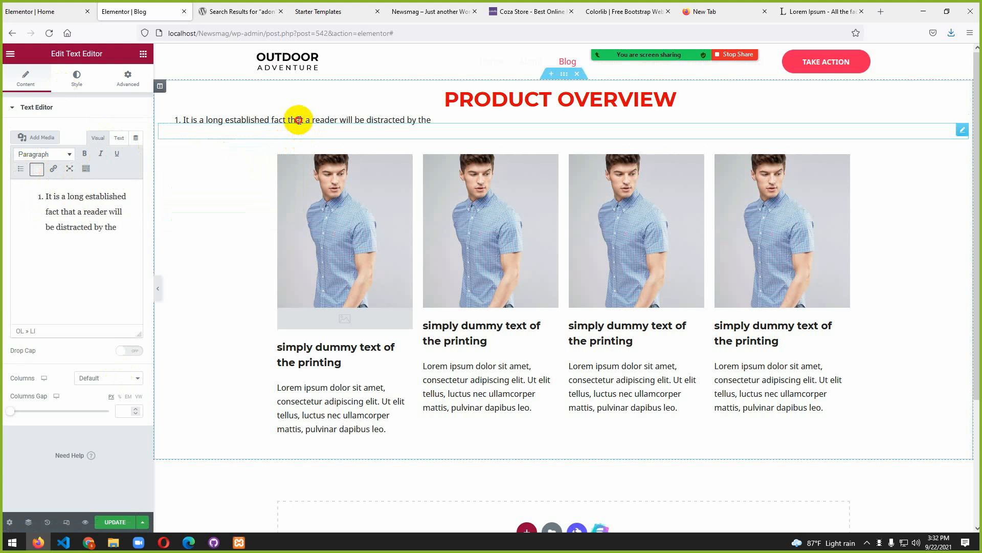
left_click(20, 168)
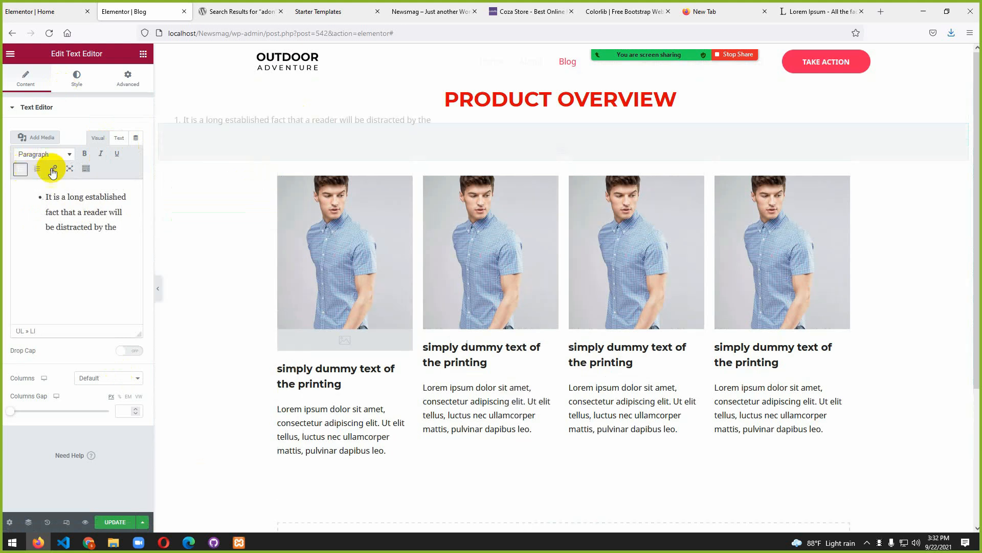
- Switch the introductory text to a numbered list and back to bullets, and undo the list formatting back to a plain paragraph
left_click(37, 169)
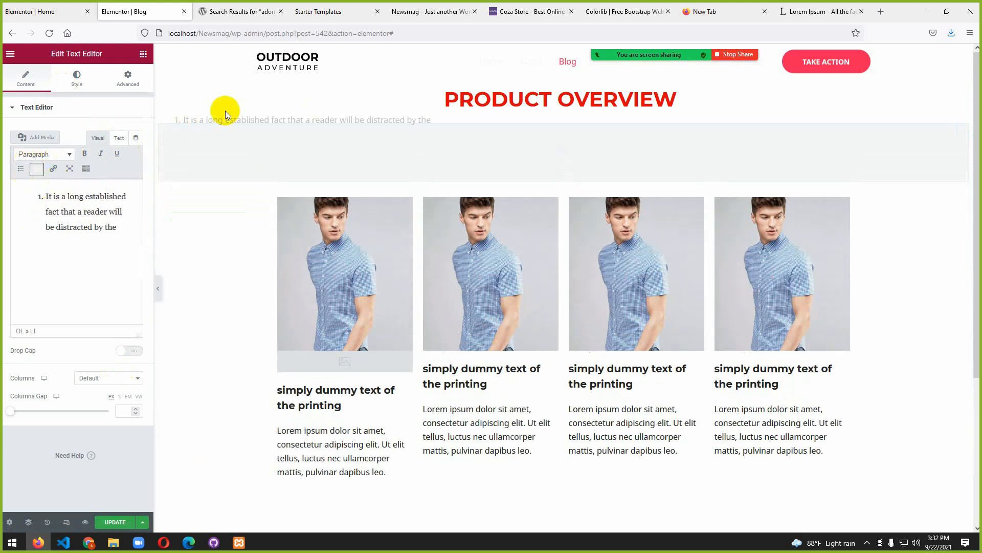
left_click(20, 169)
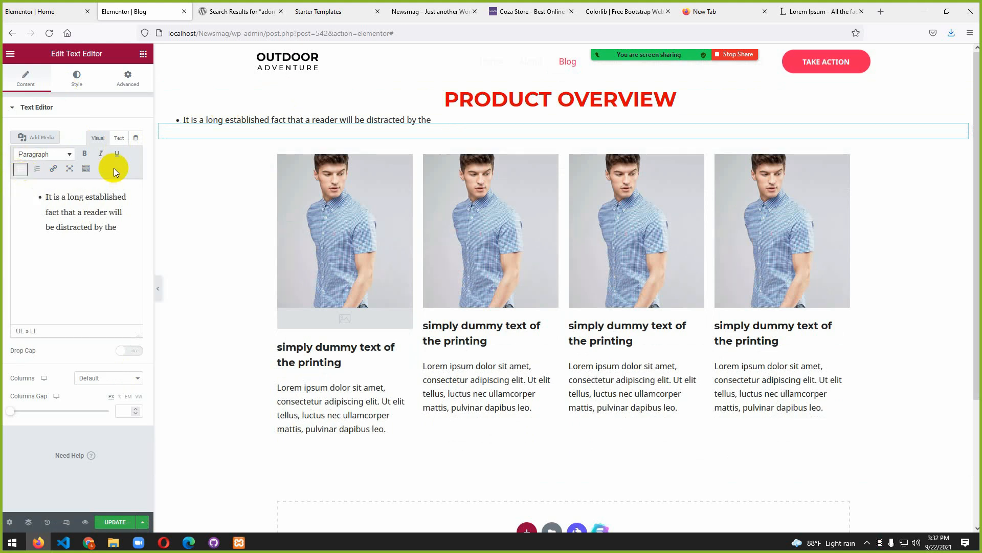
key("ctrl+z")
key("ctrl+z")
- Center the introductory text under the Product Overview heading
left_click(242, 124)
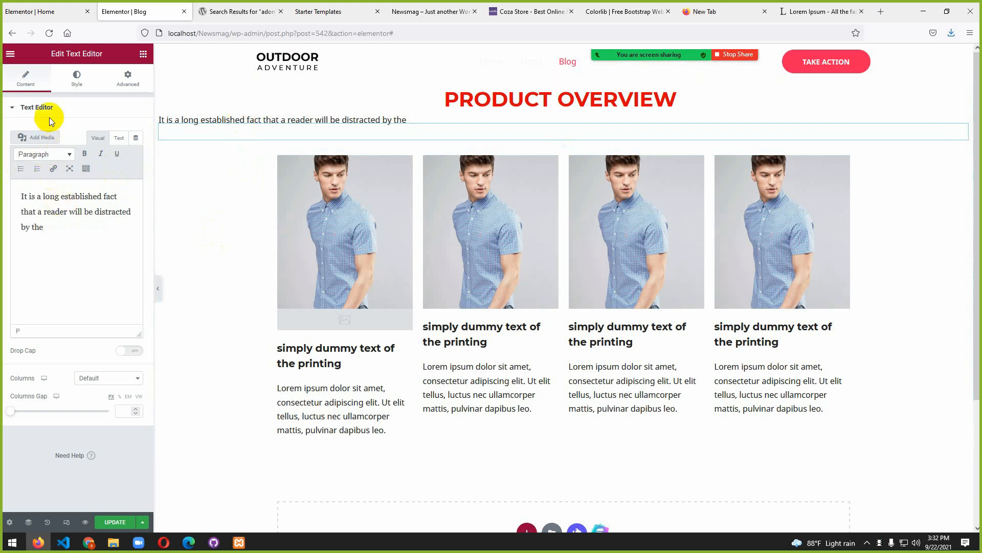
left_click(80, 83)
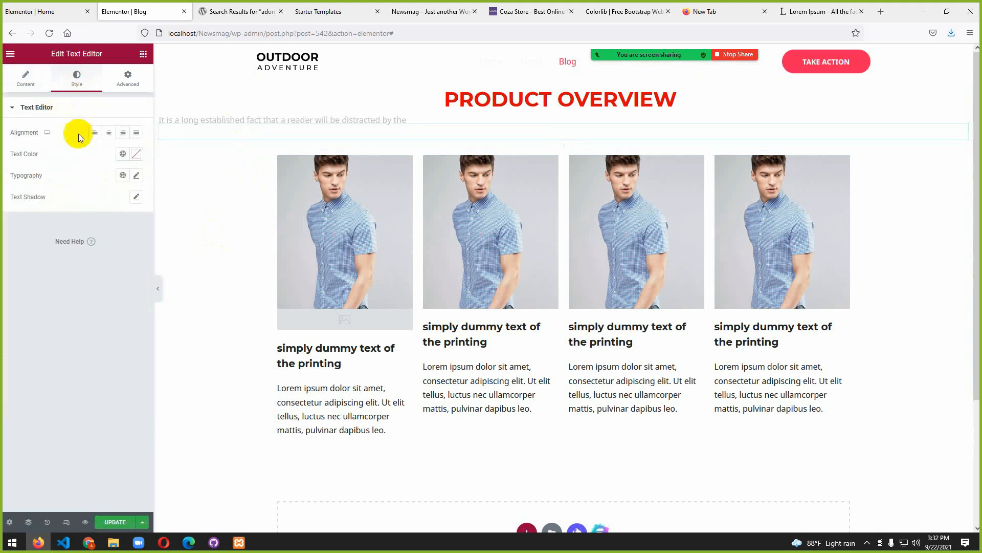
left_click(109, 134)
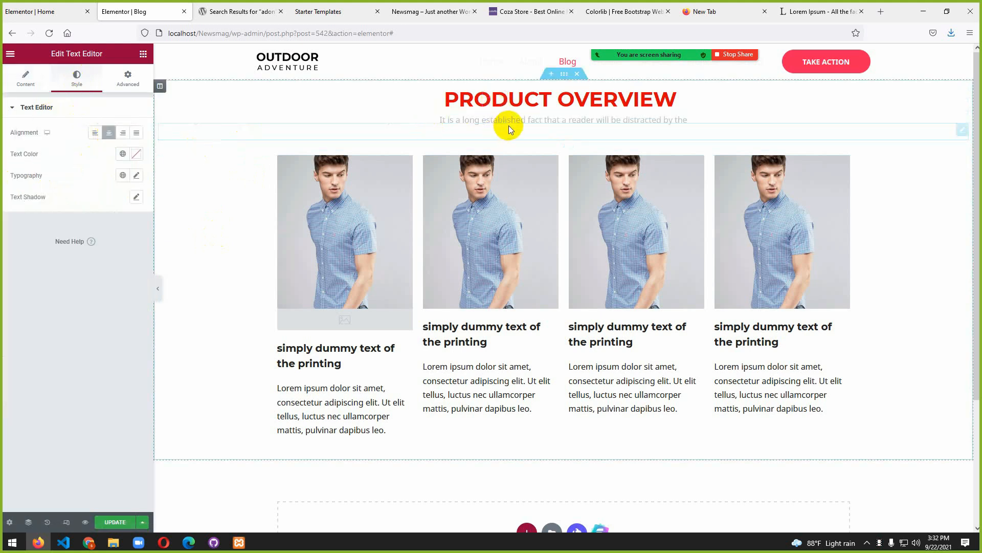
- Set the introductory text's color to black and update the page
left_click(136, 153)
left_click_drag(77, 277, 14, 278)
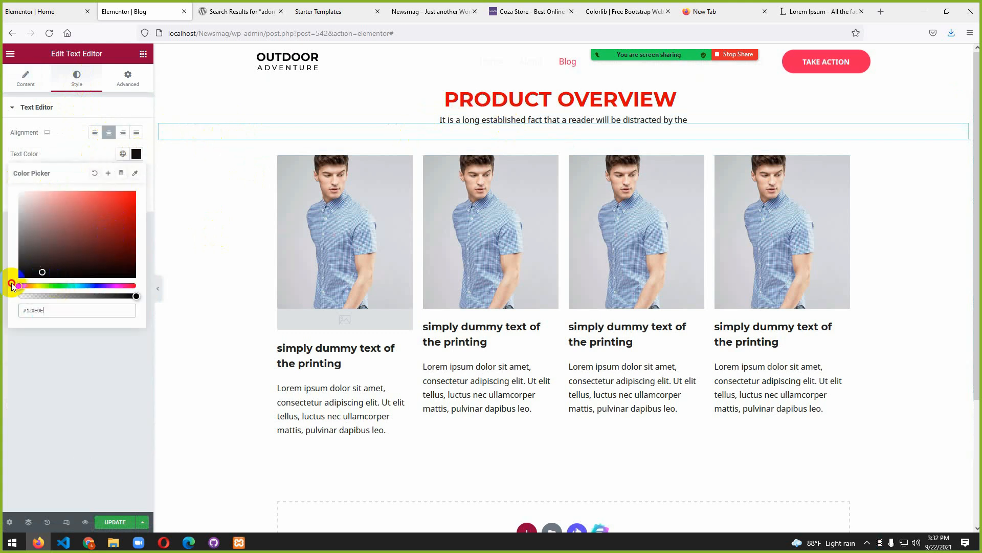
left_click(46, 336)
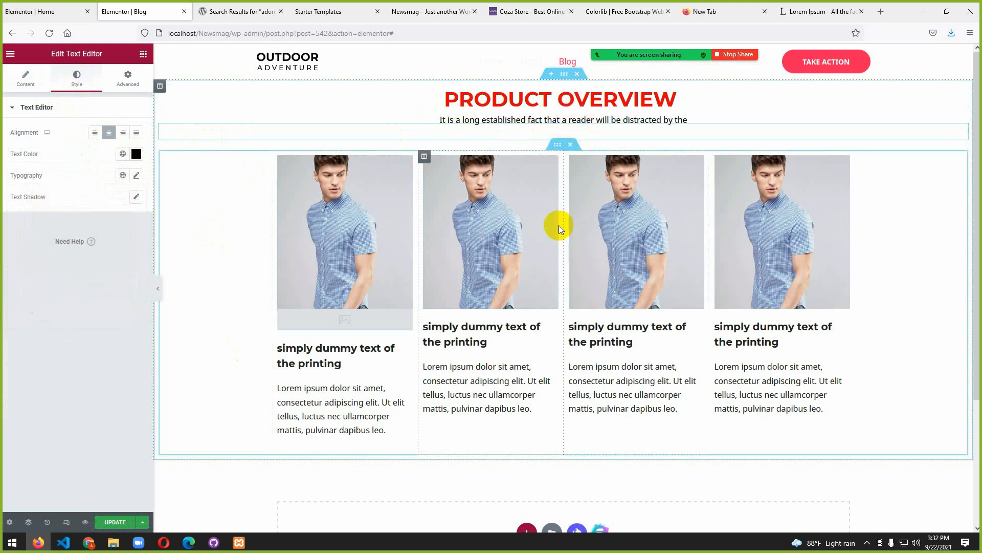
left_click(116, 523)
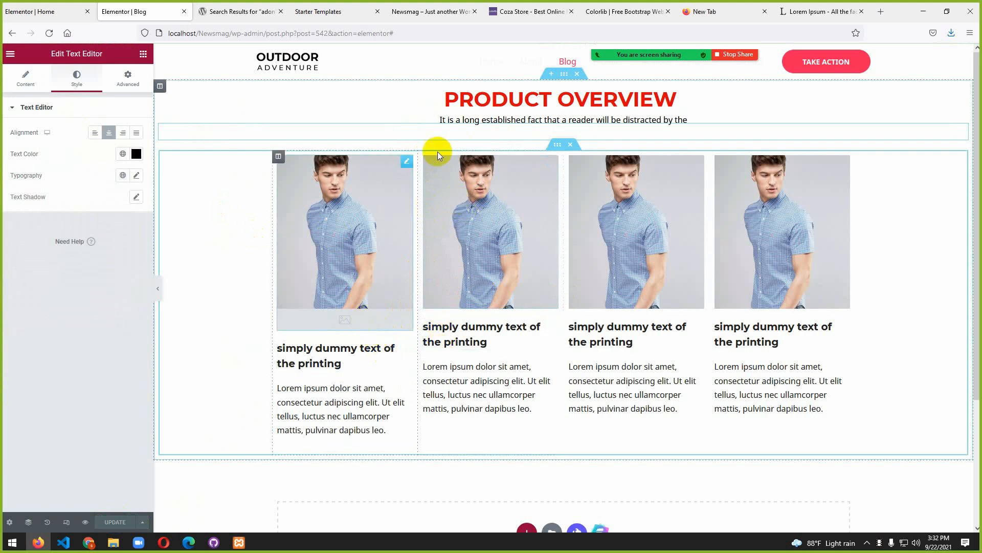
- Delete the image in the first product column and the first column itself
right_click(408, 159)
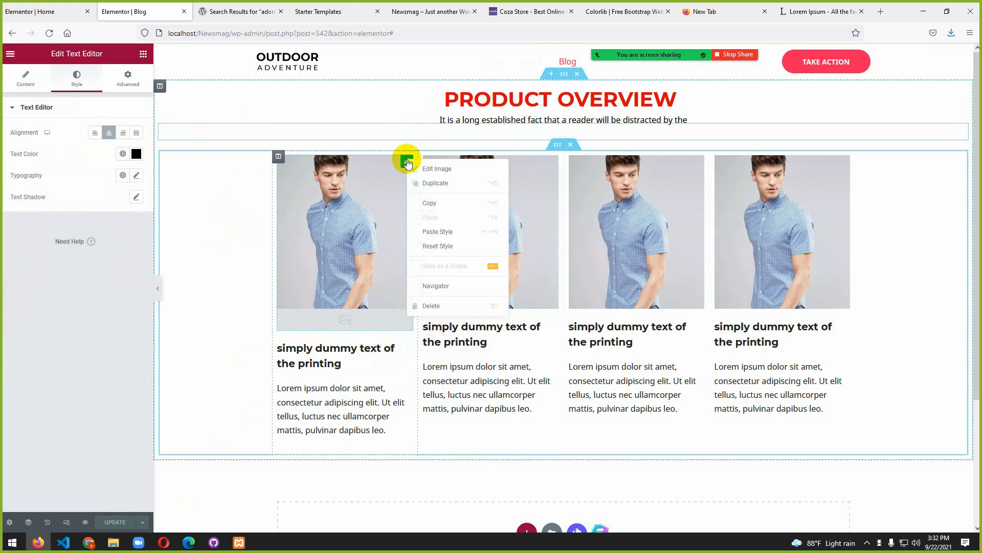
left_click(426, 306)
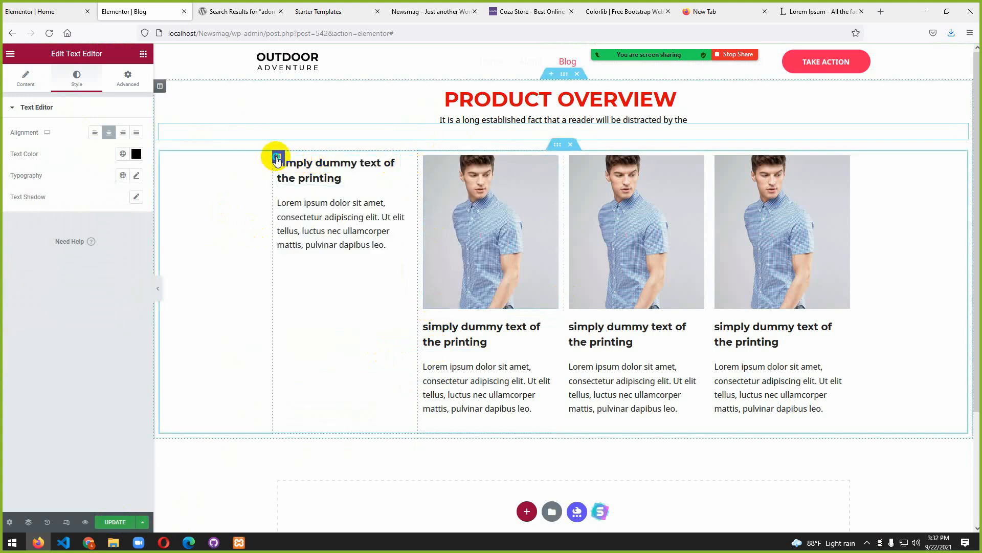
right_click(277, 158)
left_click(297, 304)
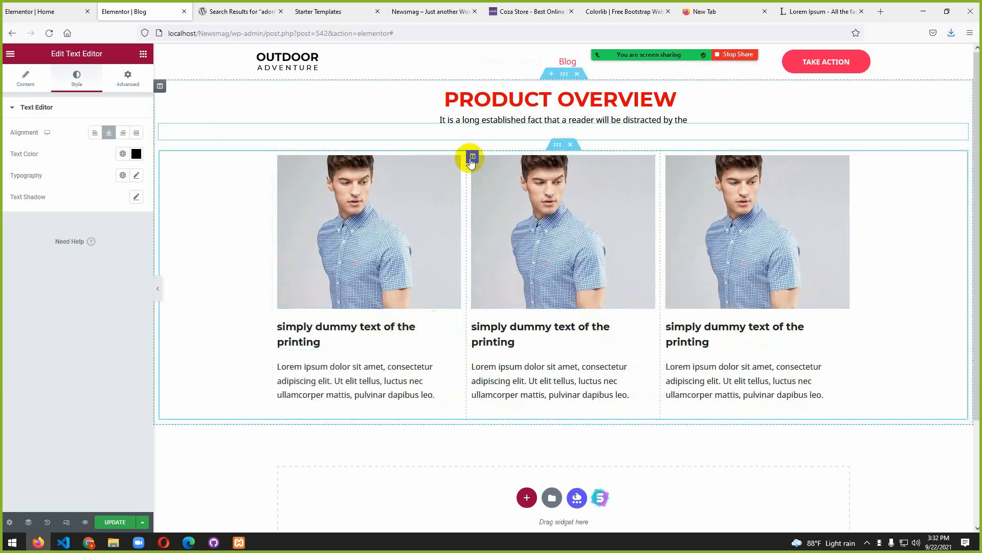
- Narrow the middle product column by moving its divider to the third column, and widen it back to about its original width
right_click(471, 160)
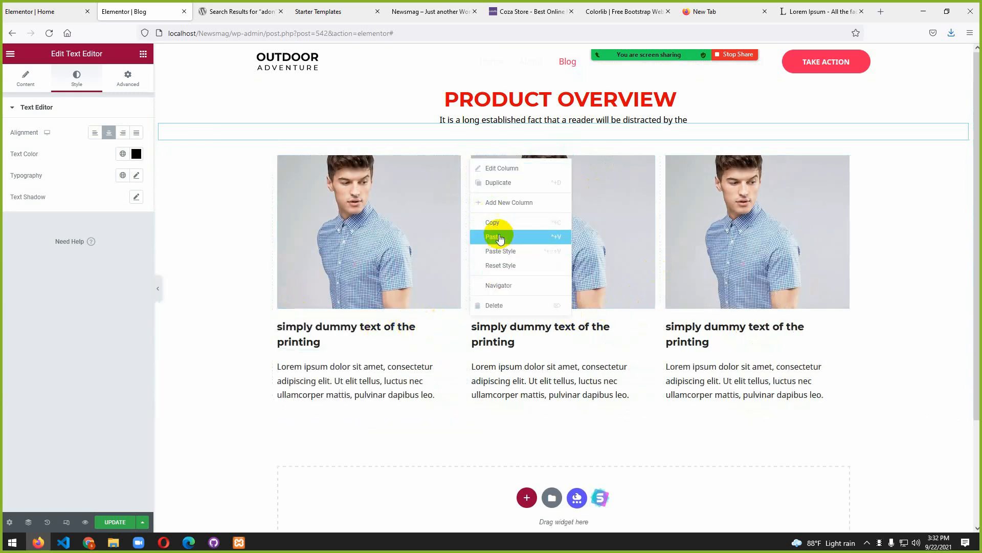
left_click(489, 172)
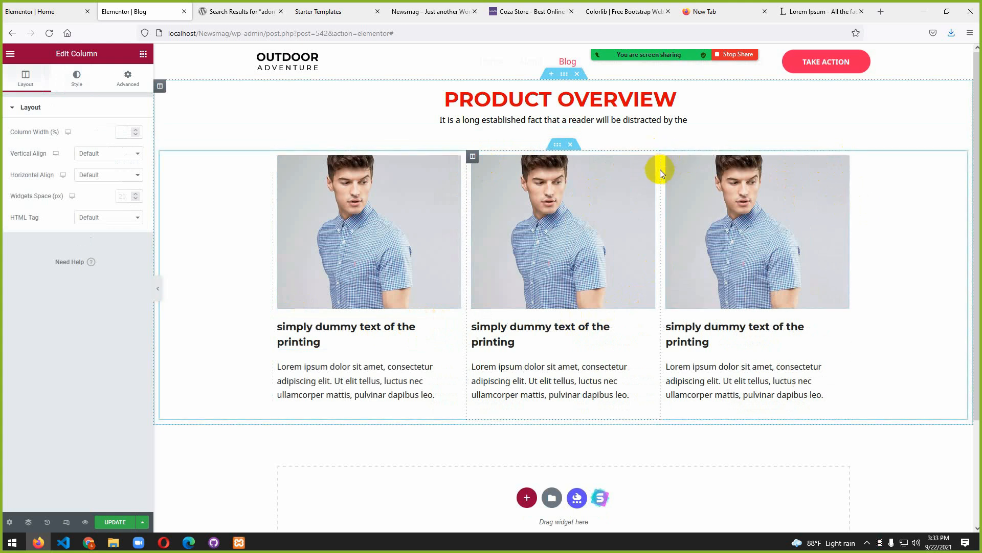
left_click_drag(661, 170, 577, 187)
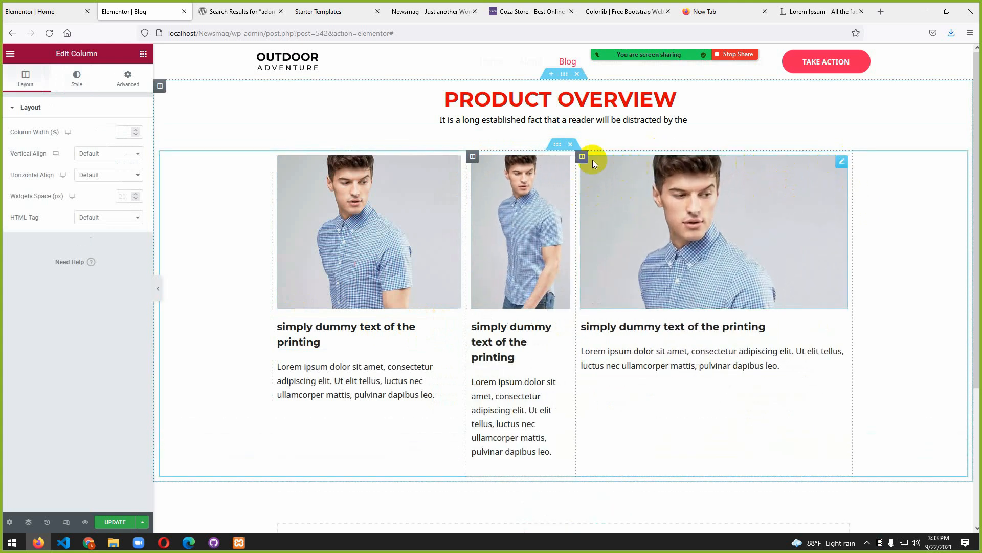
left_click_drag(576, 177, 665, 191)
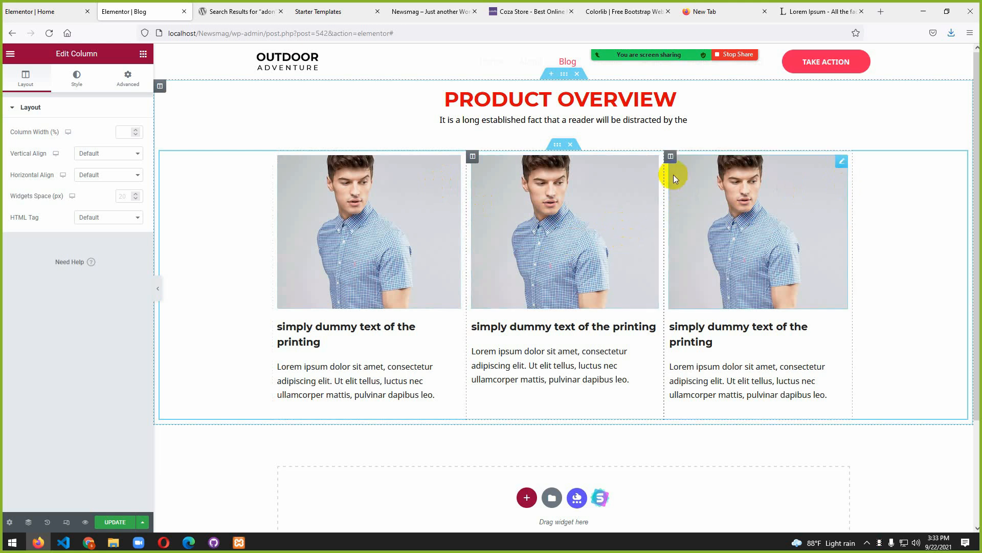
- Duplicate the last product column to bring the row back to four columns
right_click(668, 159)
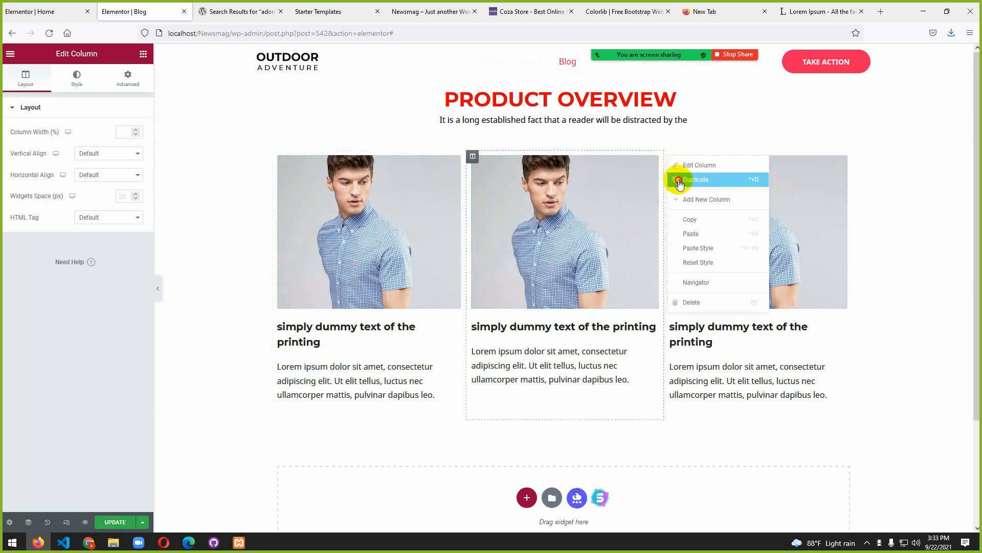
left_click(679, 181)
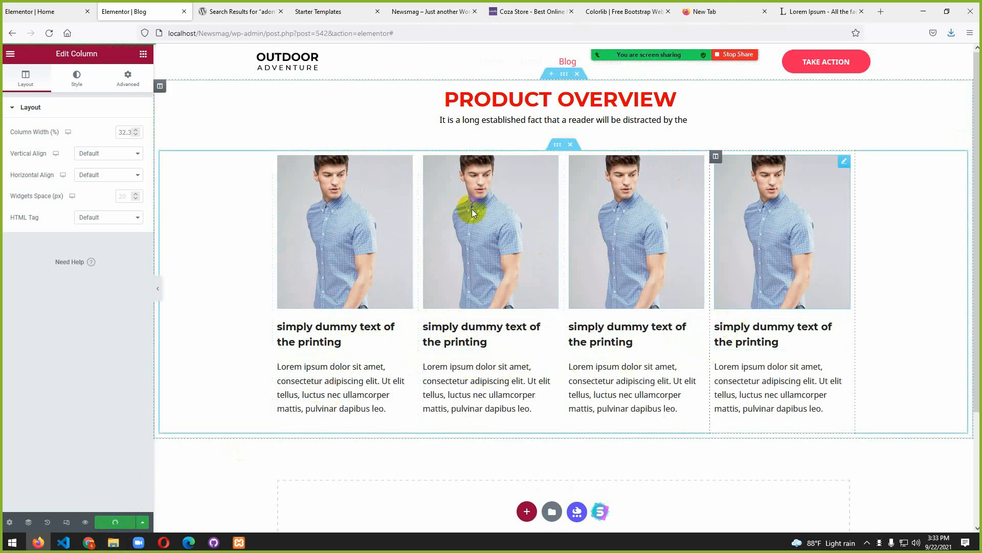
- Upload xproduct-04.jpg.pagespeed.ic.1MaP4euDx9.webp from the Newsmag folder and set it as the background image of the second product's image widget
left_click(511, 228)
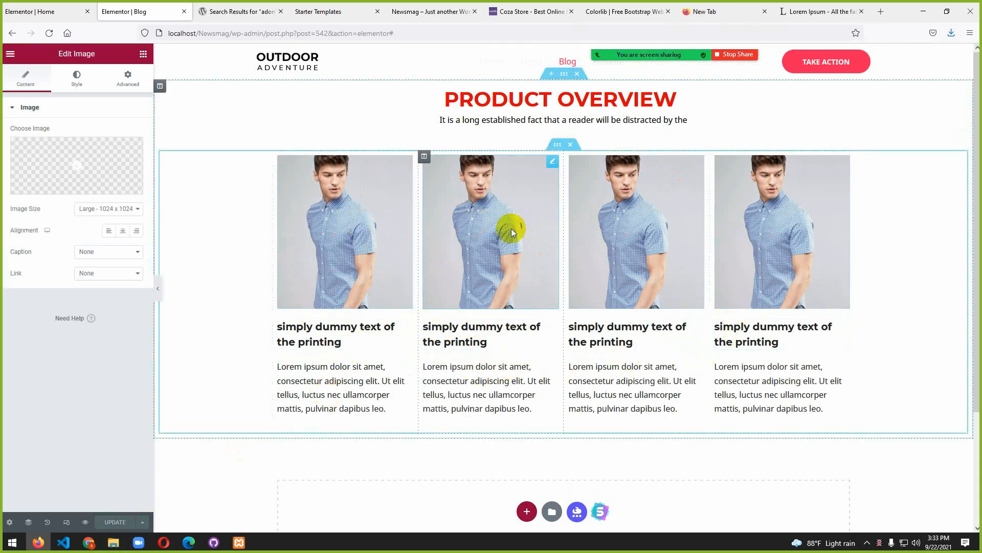
left_click(72, 81)
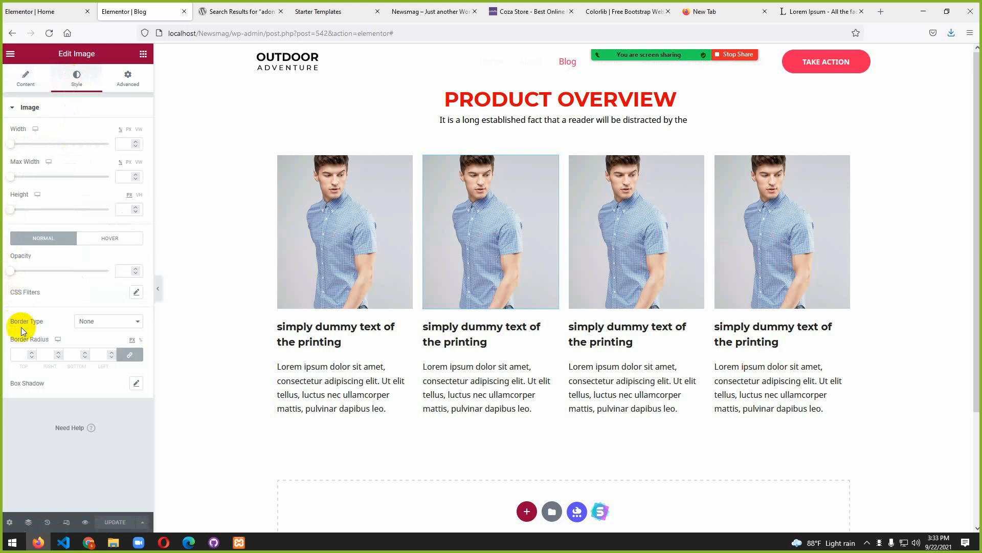
left_click(128, 79)
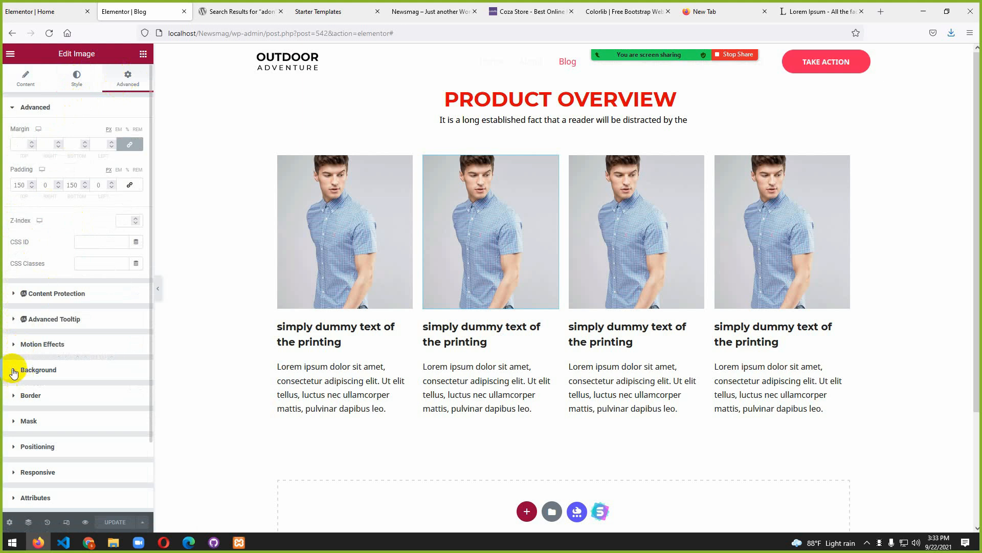
left_click(36, 369)
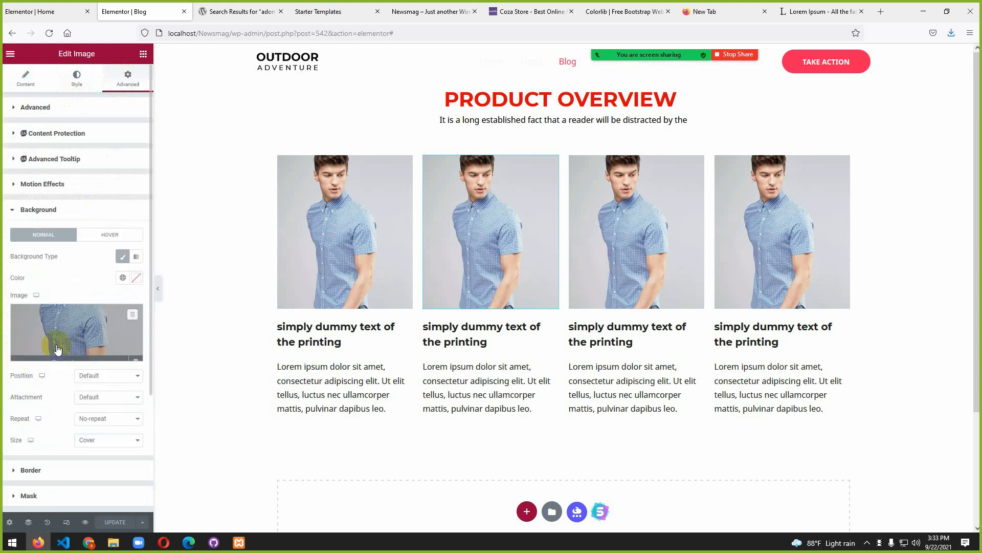
left_click(59, 356)
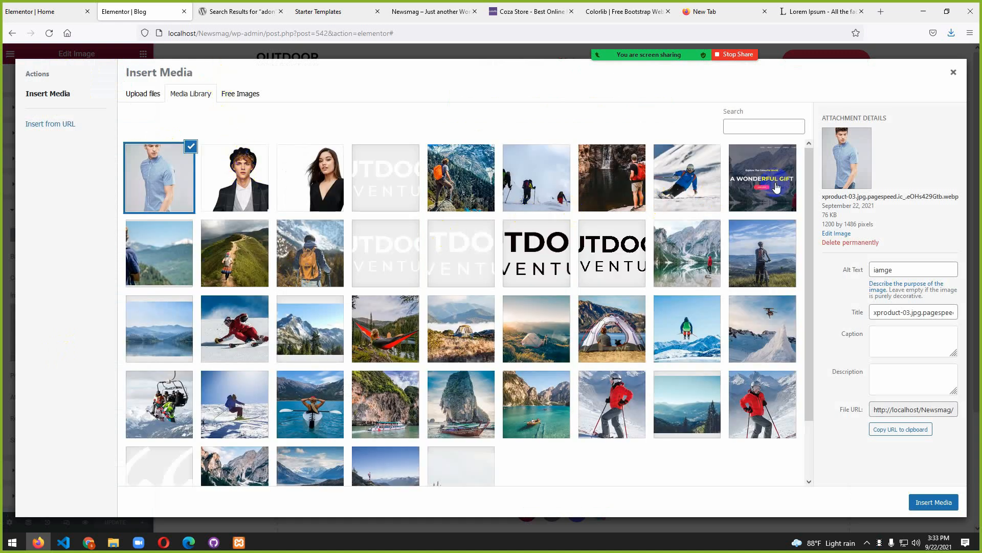
scroll(264, 424, "down", 2)
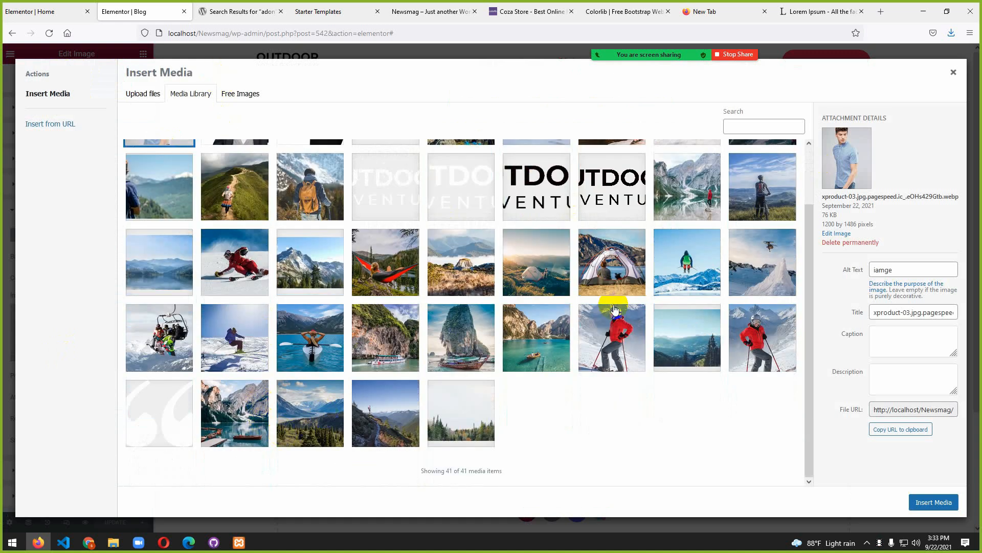
scroll(651, 274, "up", 2)
left_click(137, 98)
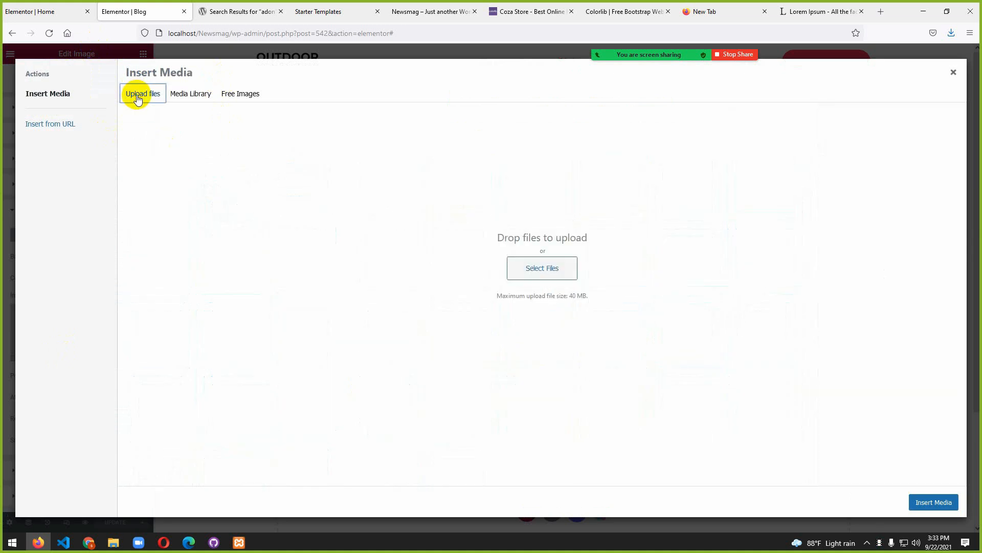
left_click(561, 265)
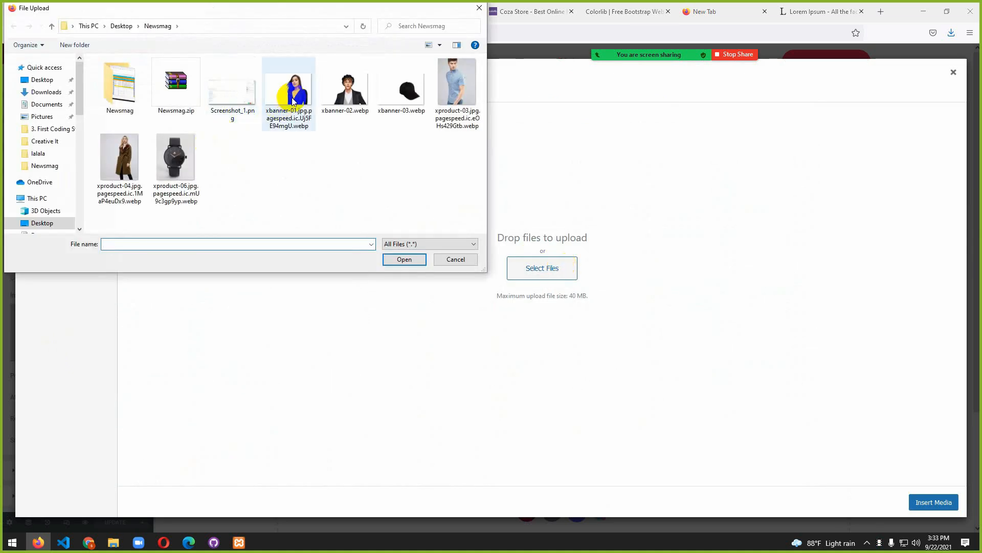
left_click(120, 159)
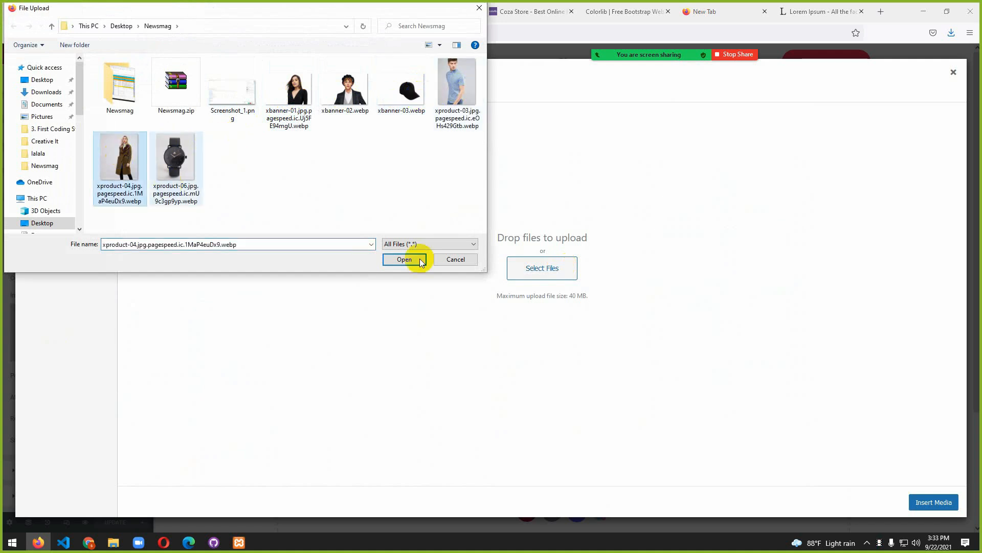
left_click(397, 260)
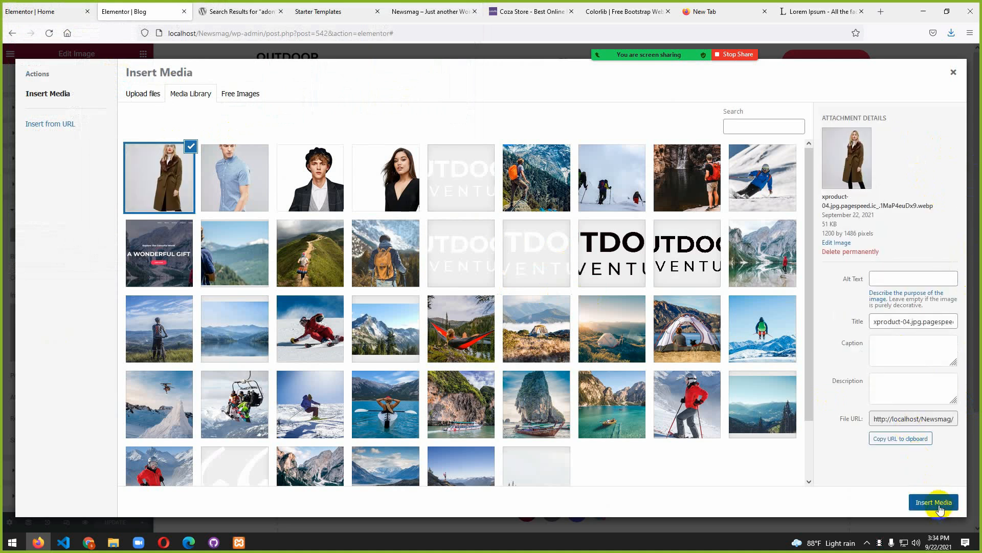
left_click(940, 504)
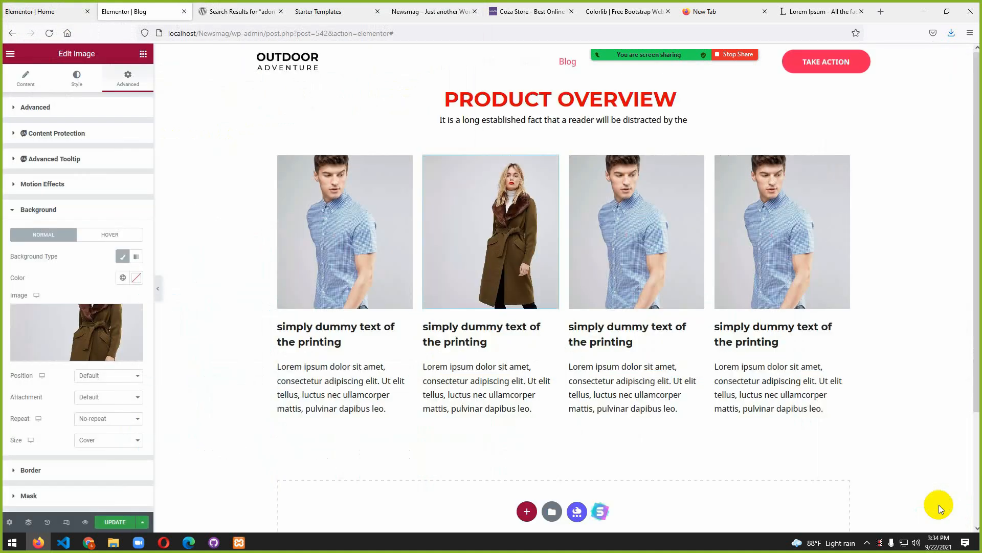
- Upload xproduct-06.jpg.pagespeed.ic.mU9c3gp9yp.webp from the Newsmag folder and set it as the background image of the third product's image widget
left_click(645, 248)
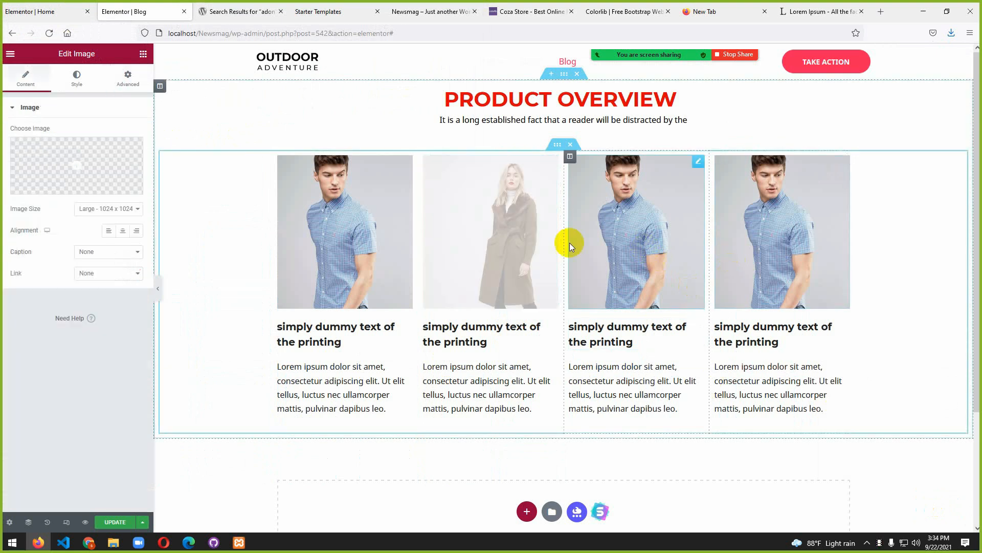
left_click(126, 78)
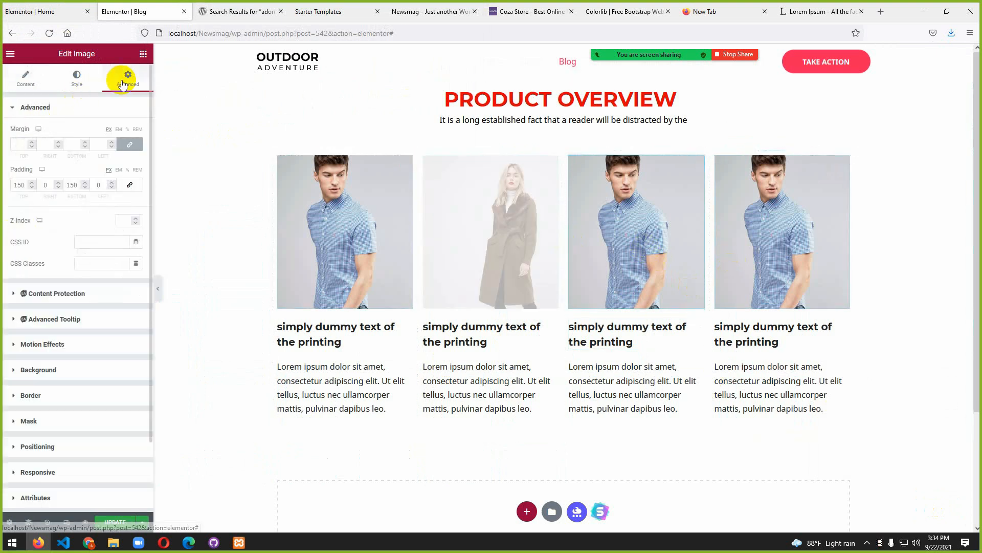
left_click(17, 372)
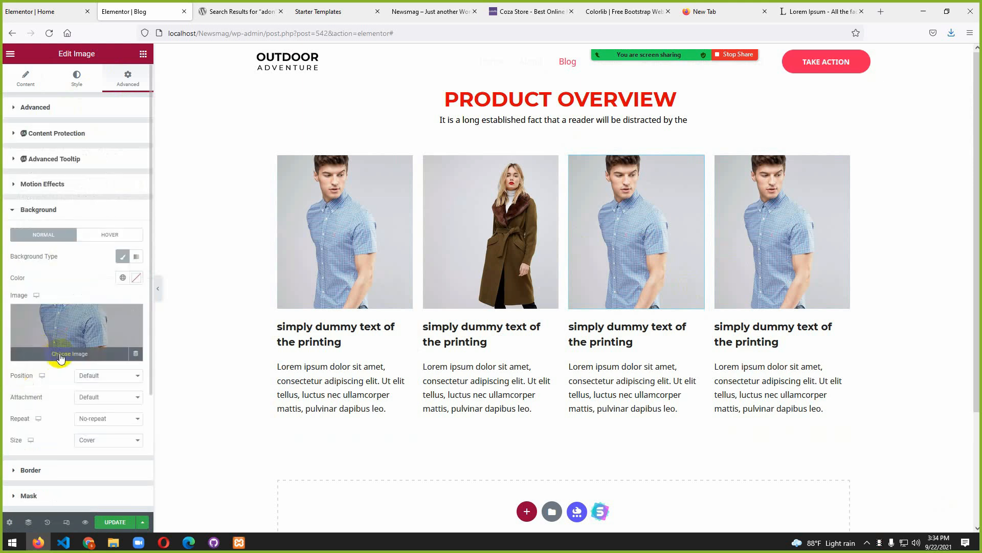
left_click(60, 353)
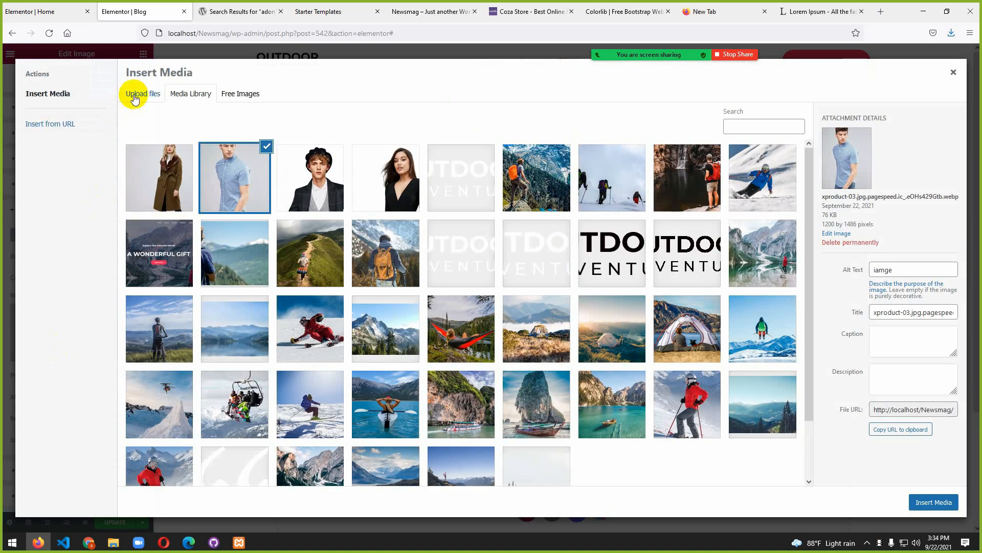
left_click(136, 98)
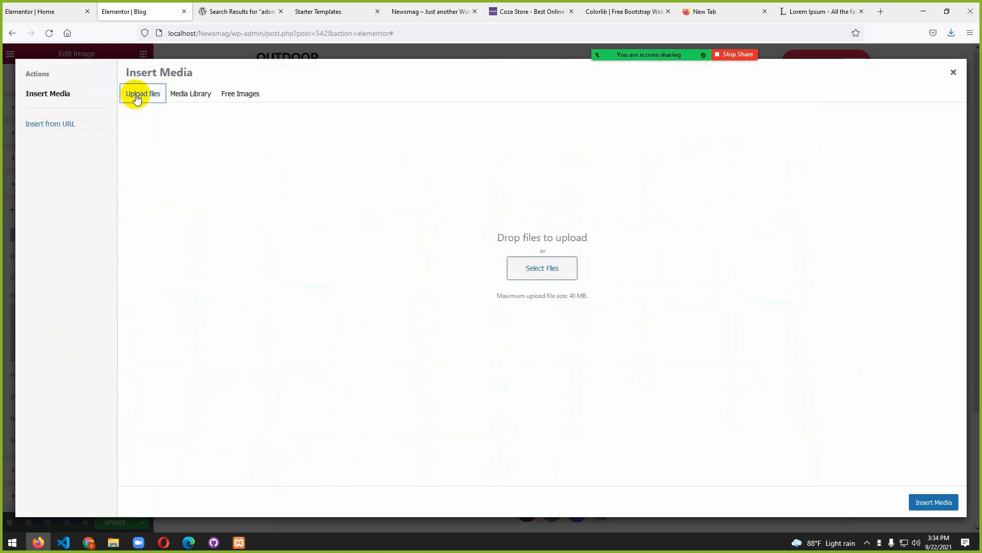
left_click(549, 269)
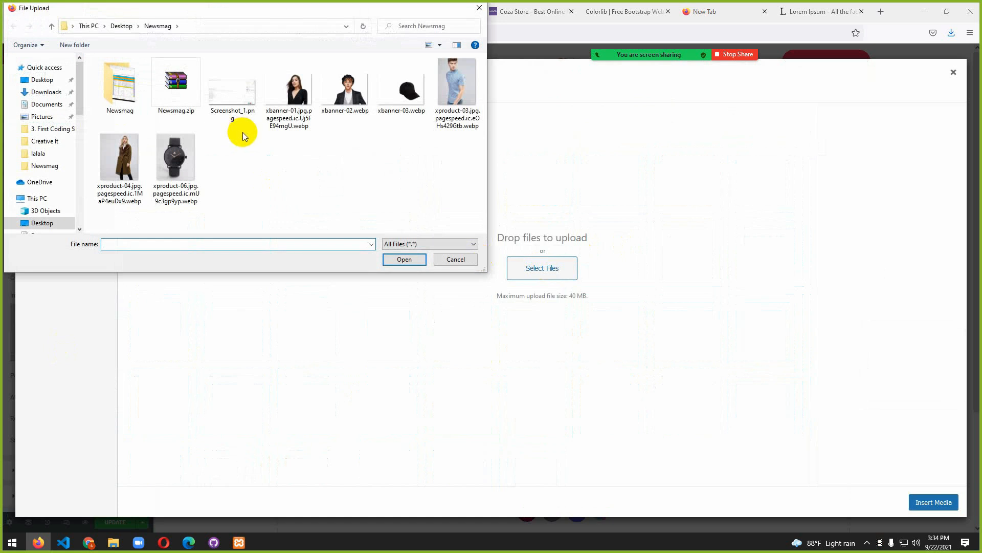
left_click(166, 156)
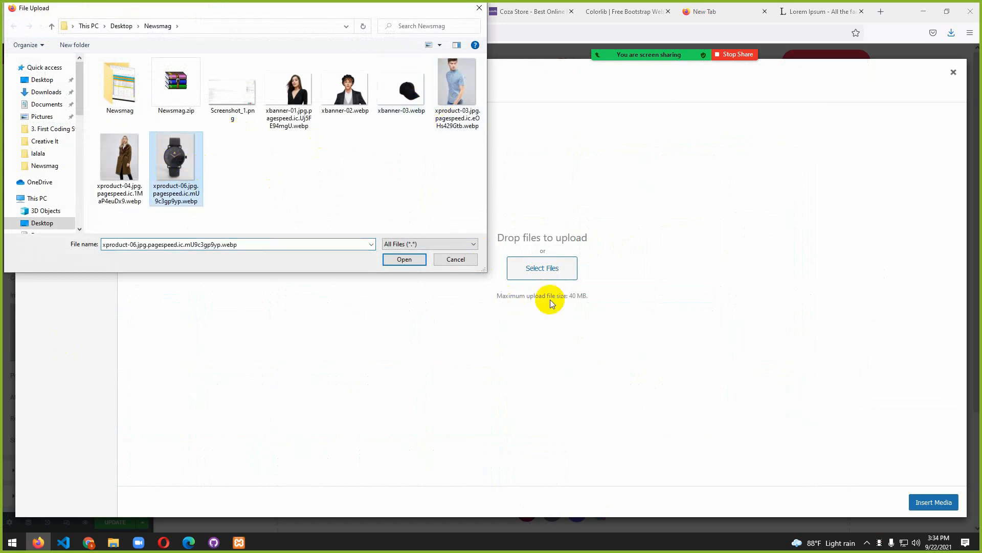
left_click(405, 260)
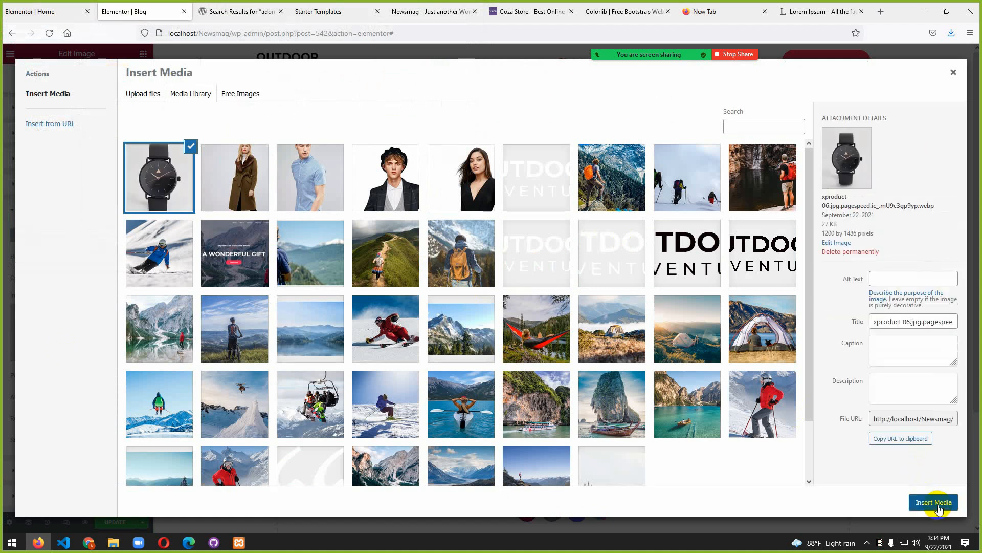
left_click(934, 502)
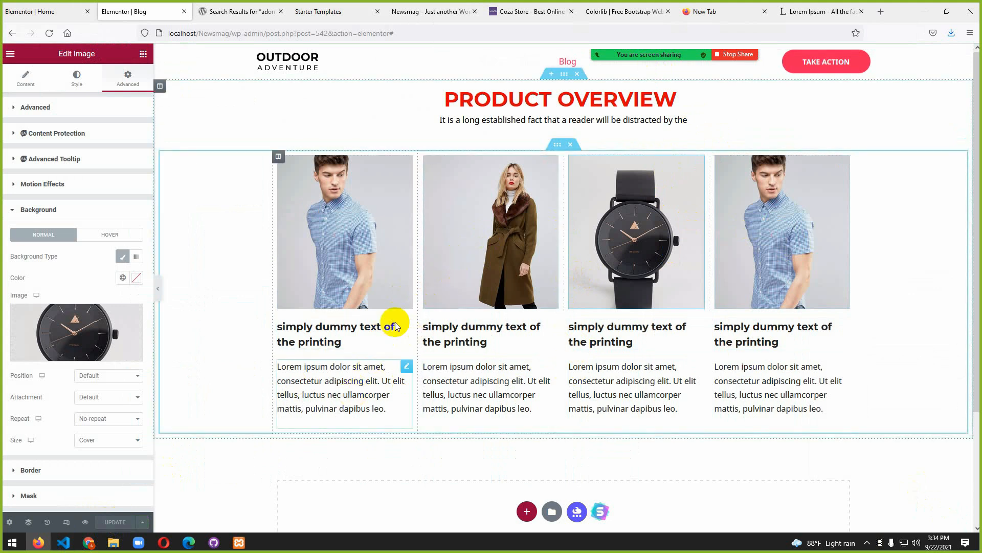
scroll(690, 281, "down", 2)
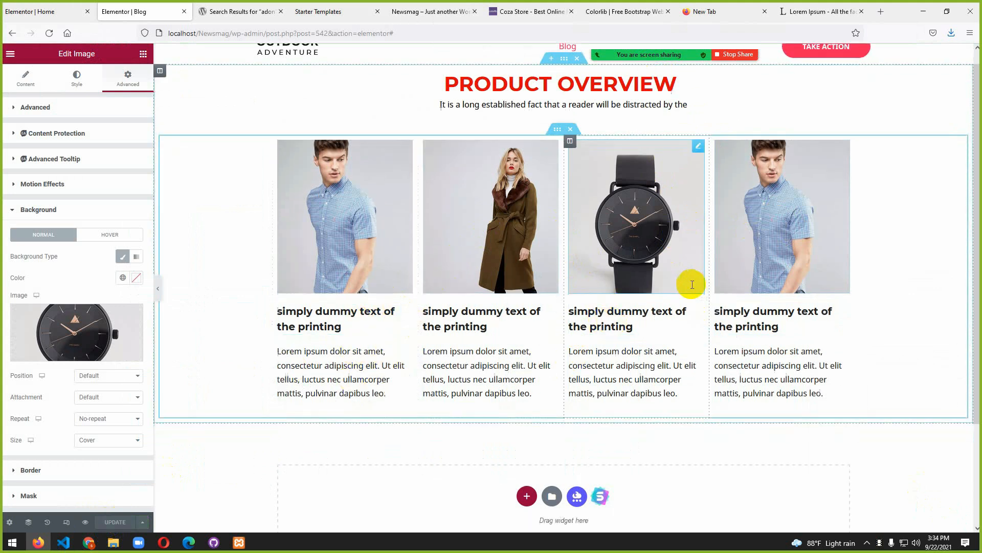
scroll(663, 298, "up", 2)
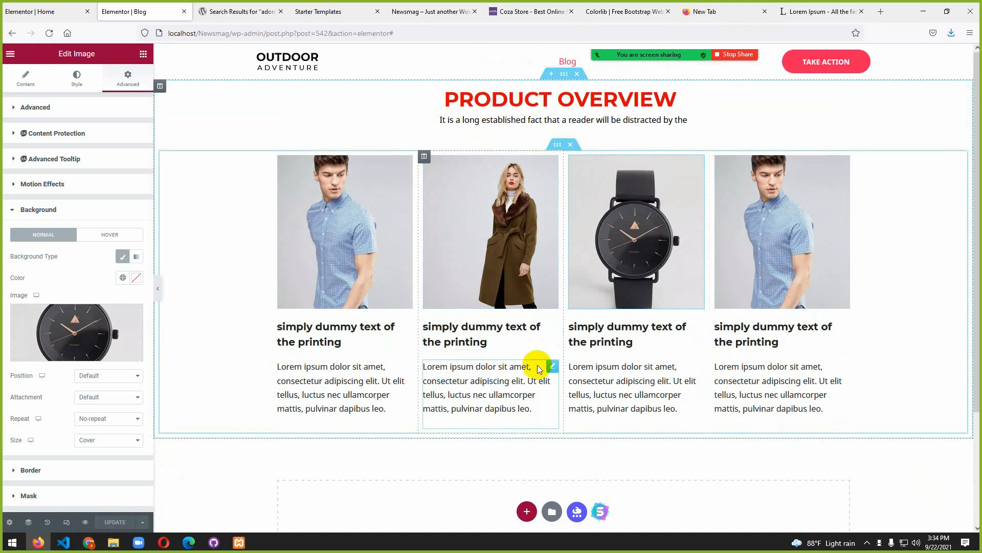
scroll(538, 367, "down", 3)
scroll(537, 365, "up", 3)
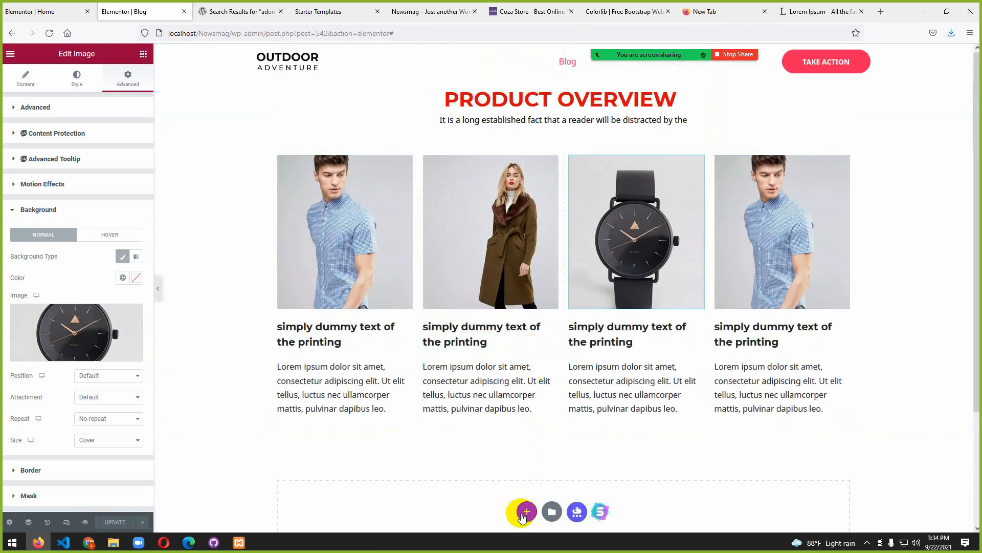
scroll(566, 427, "down", 2)
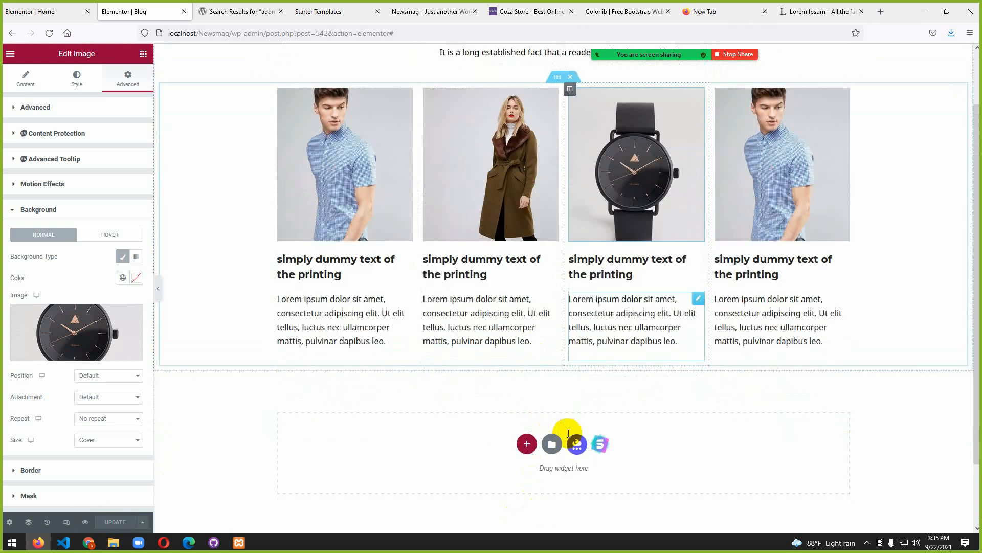
scroll(481, 276, "up", 2)
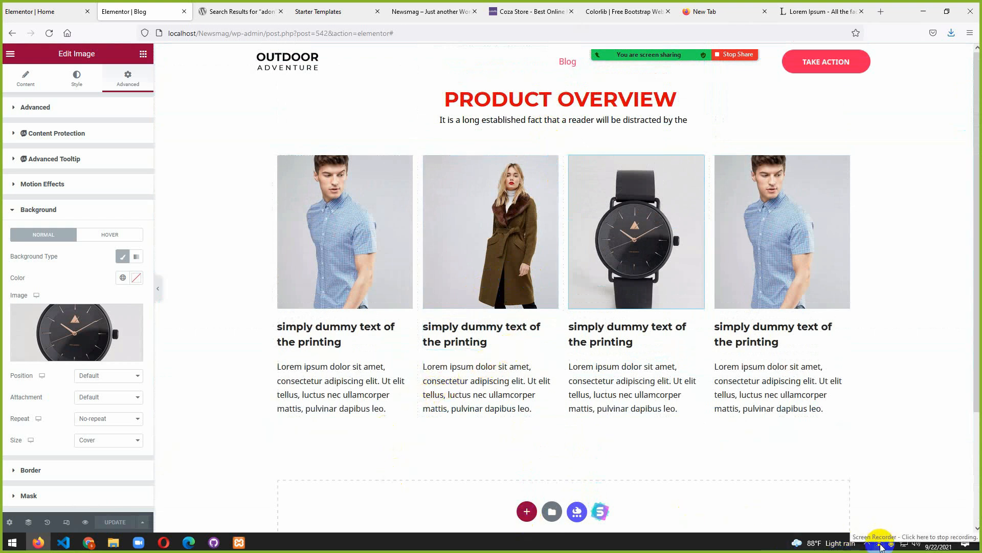
mouse_move(573, 57)
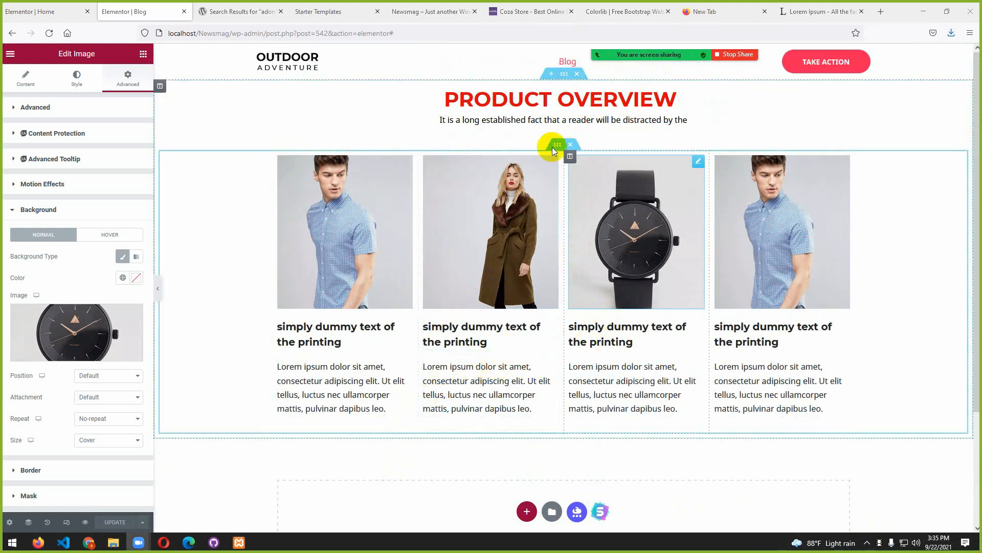
- Add a new single-column section below the product columns
left_click(527, 511)
scroll(524, 429, "down", 4)
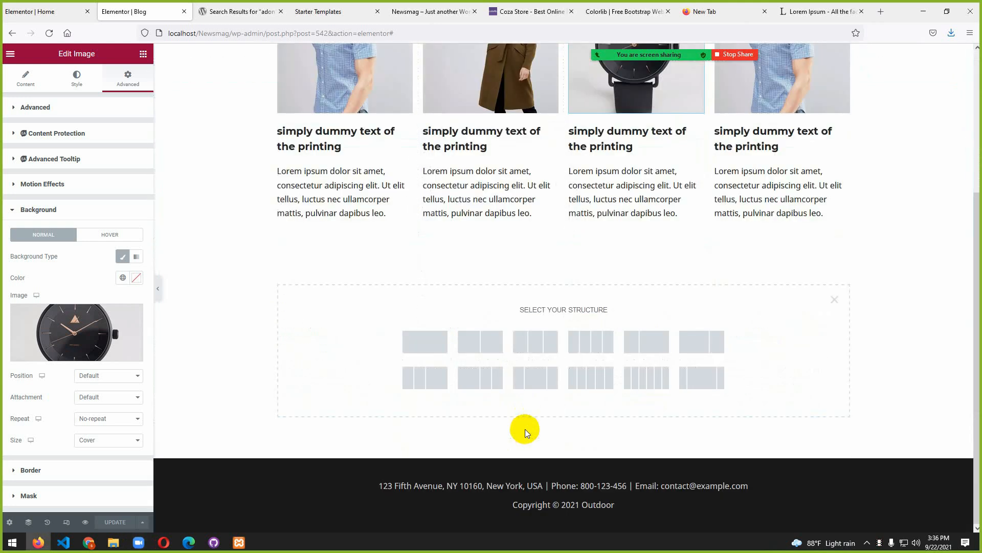
left_click(435, 348)
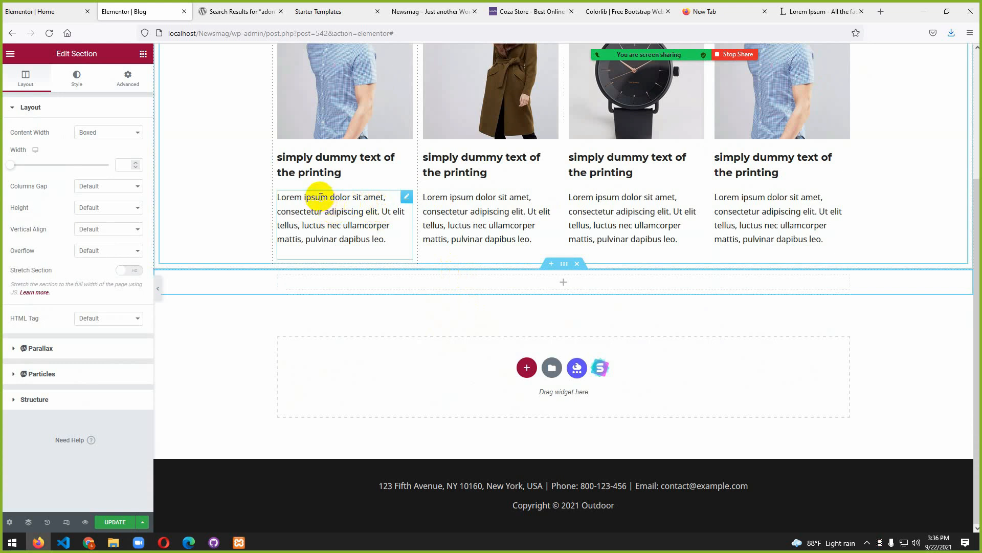
- Select the heading in the first product column and open its typography settings
left_click(309, 159)
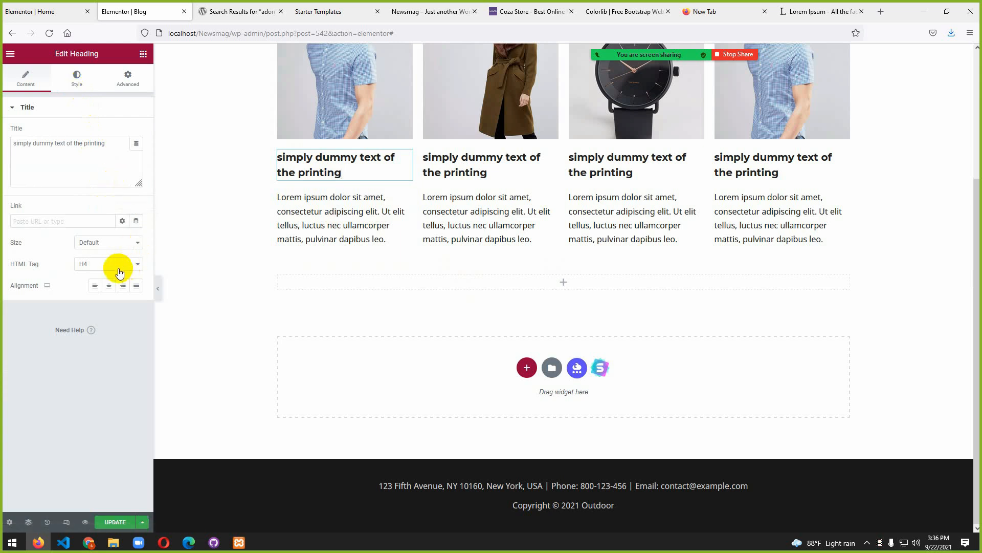
double_click(310, 173)
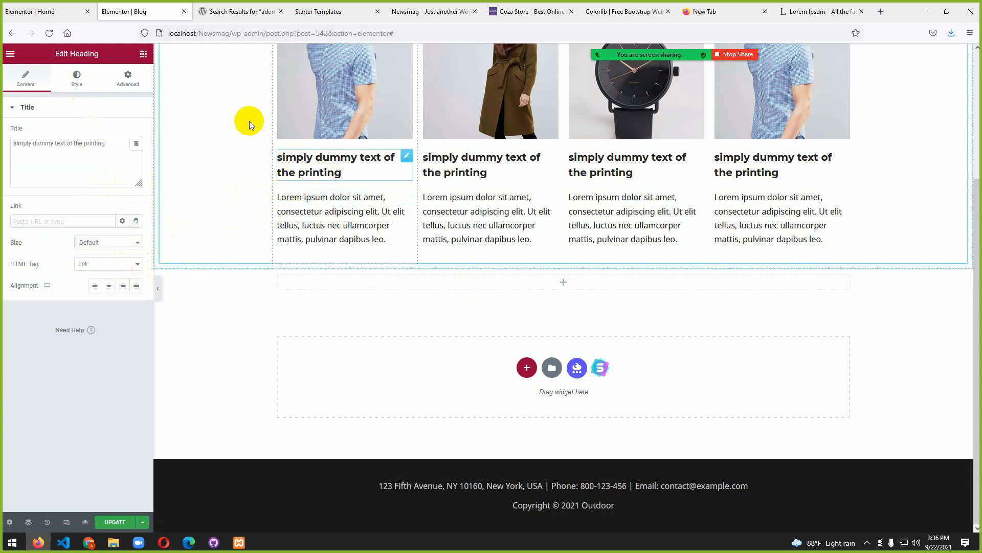
left_click(78, 86)
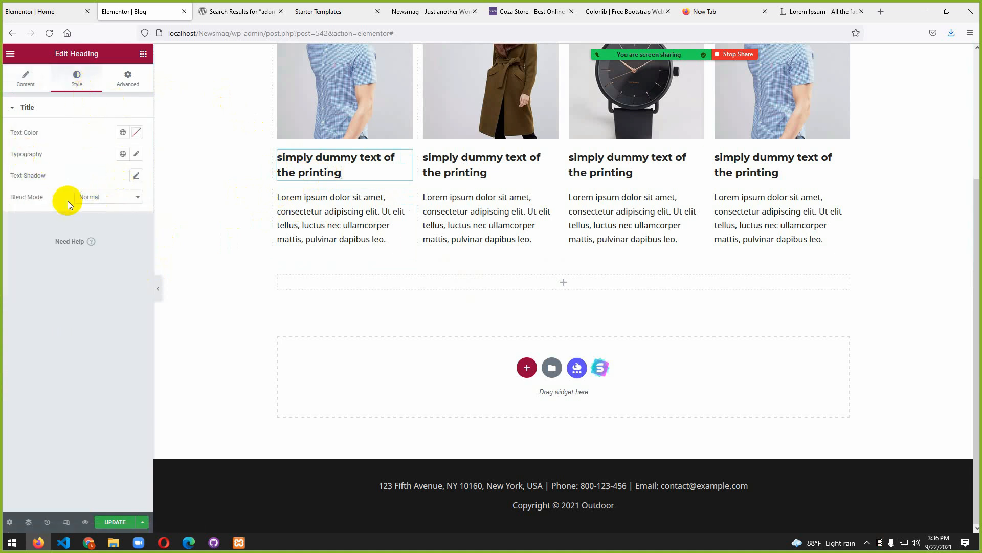
left_click(136, 154)
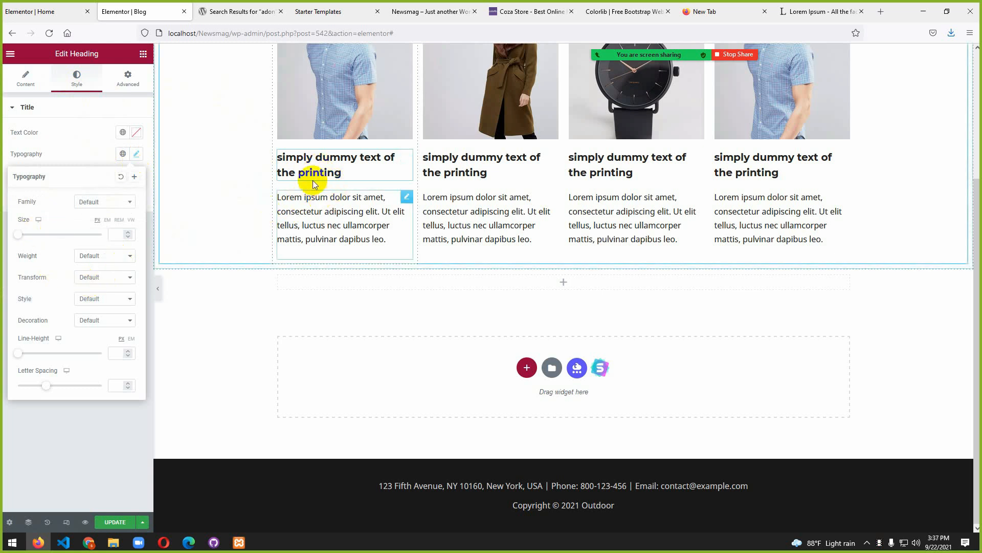
- Switch to the Colorlib preview of Coza Store, close the developer tools and examine the text styling of the Product Overview section
left_click(620, 16)
scroll(294, 273, "up", 7)
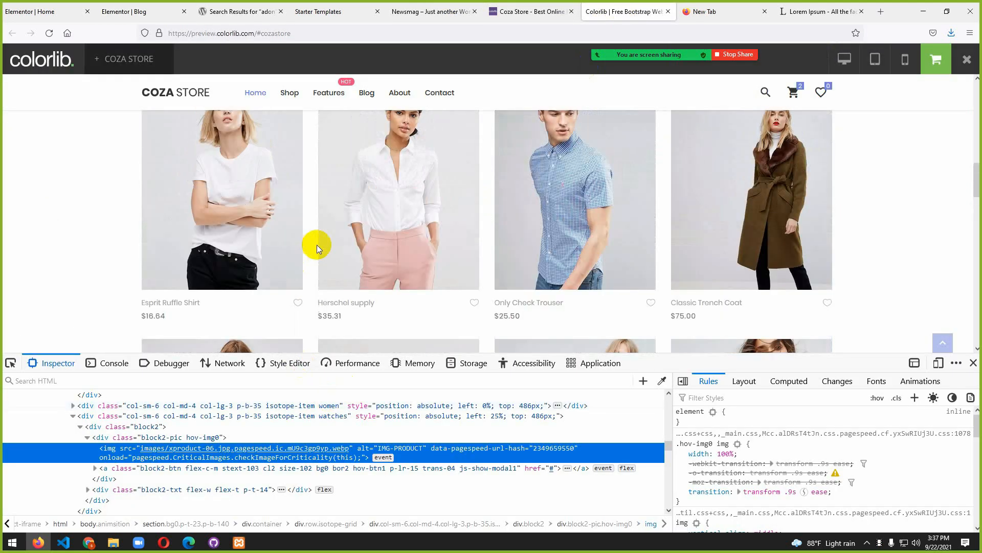
scroll(323, 244, "up", 15)
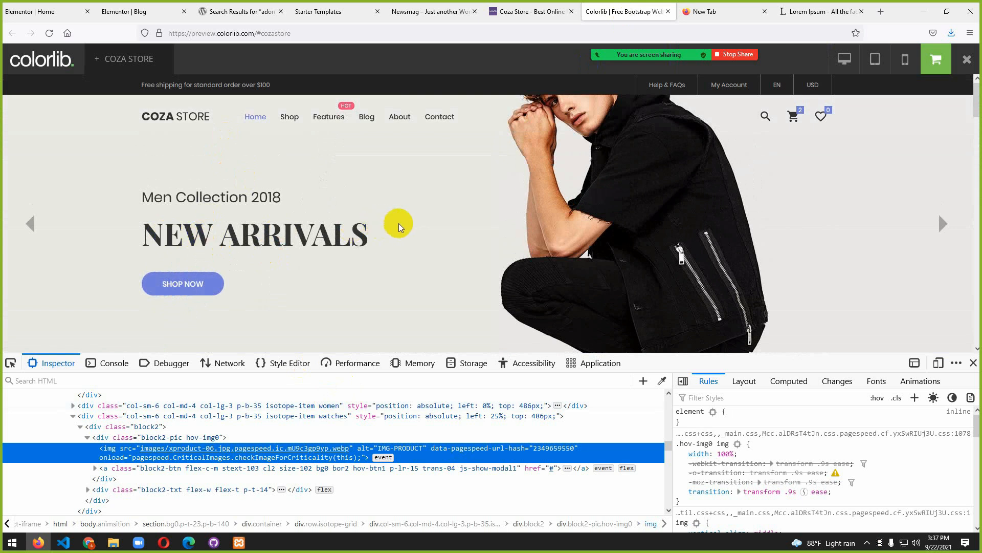
scroll(971, 287, "down", 2)
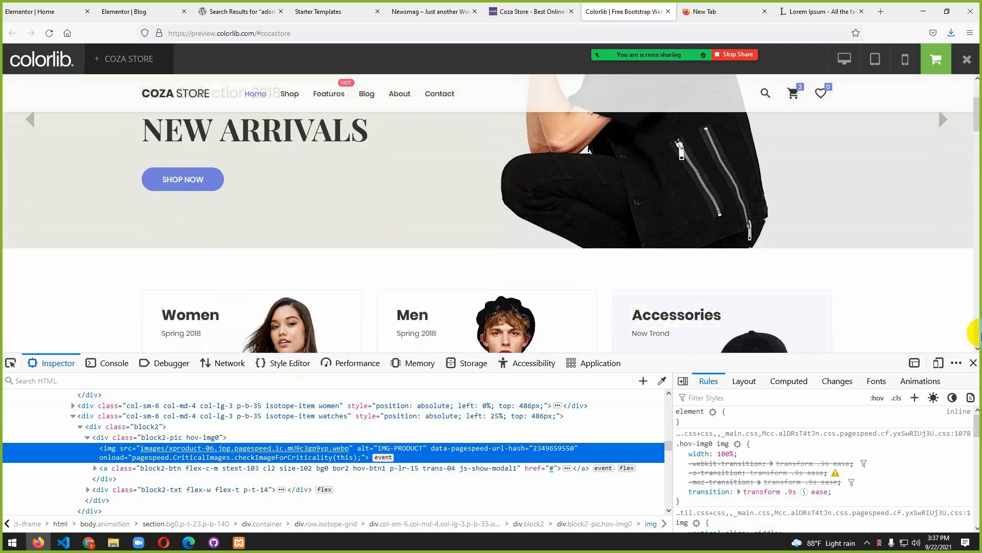
left_click(973, 363)
scroll(424, 394, "down", 9)
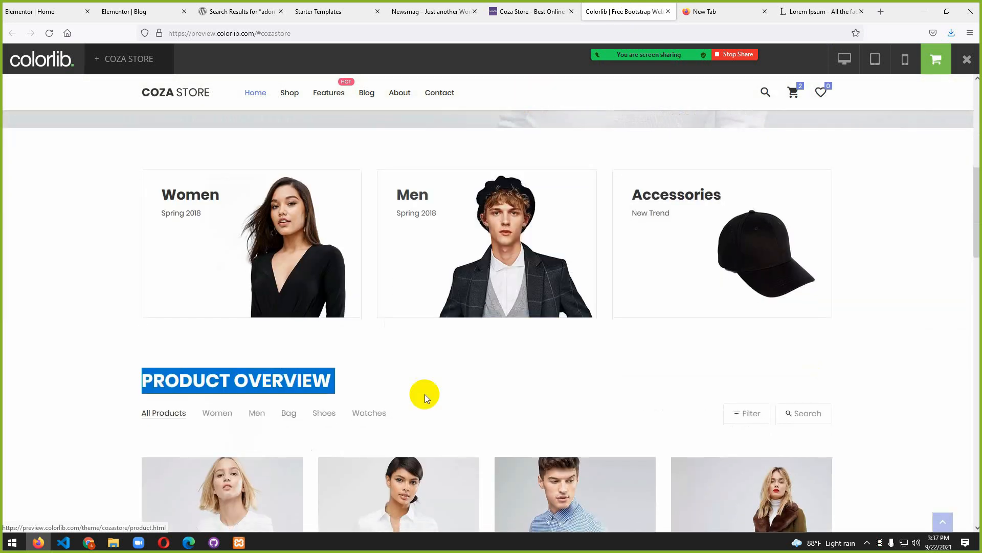
left_click(346, 127)
left_click_drag(346, 128, 149, 136)
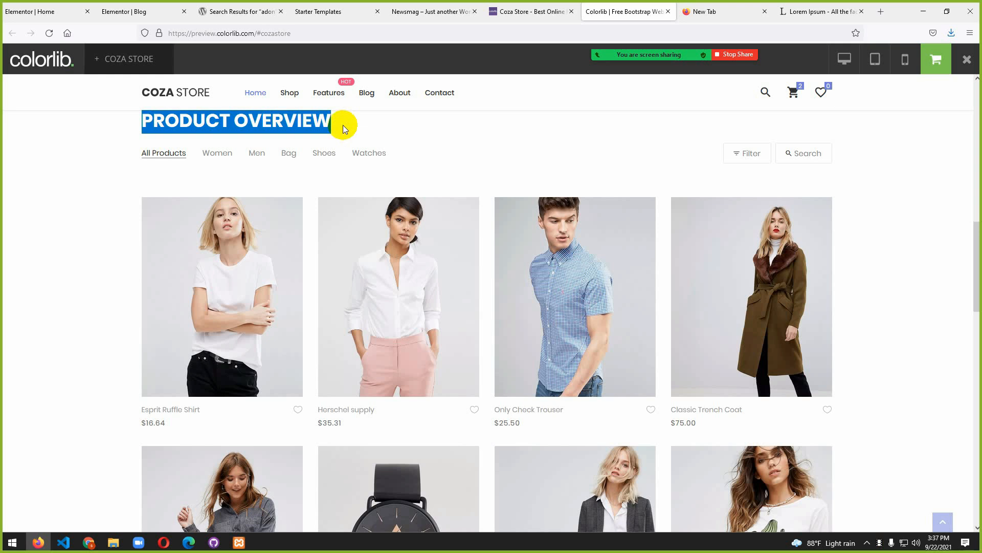
left_click_drag(340, 125, 271, 125)
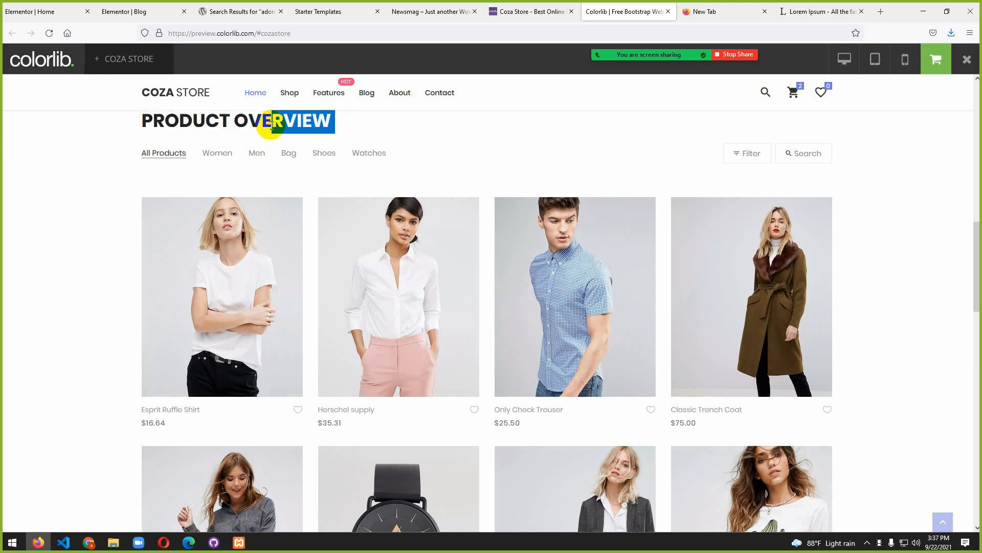
- Return to the Elementor Blog page and set the first product heading's font size to 22 px
left_click(134, 11)
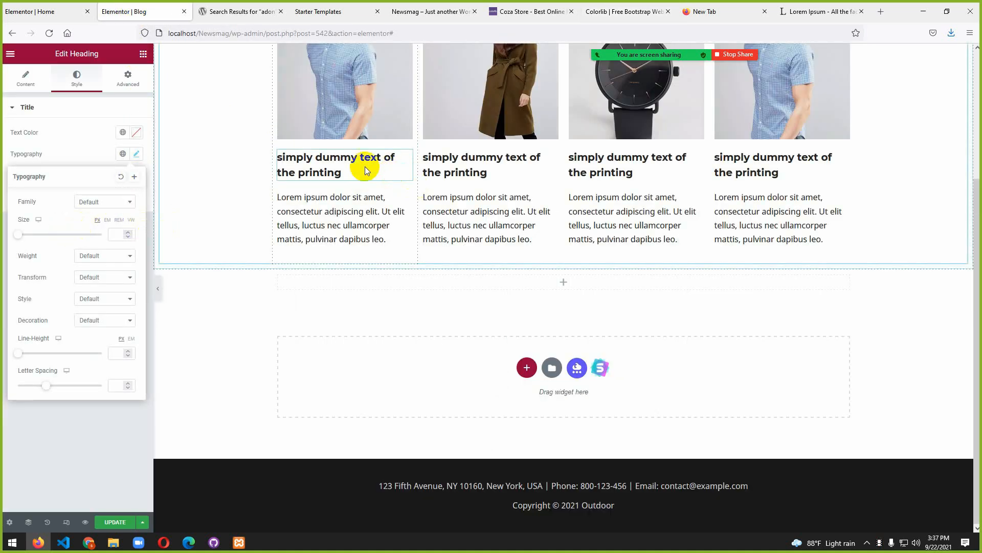
left_click(331, 162)
left_click(298, 163)
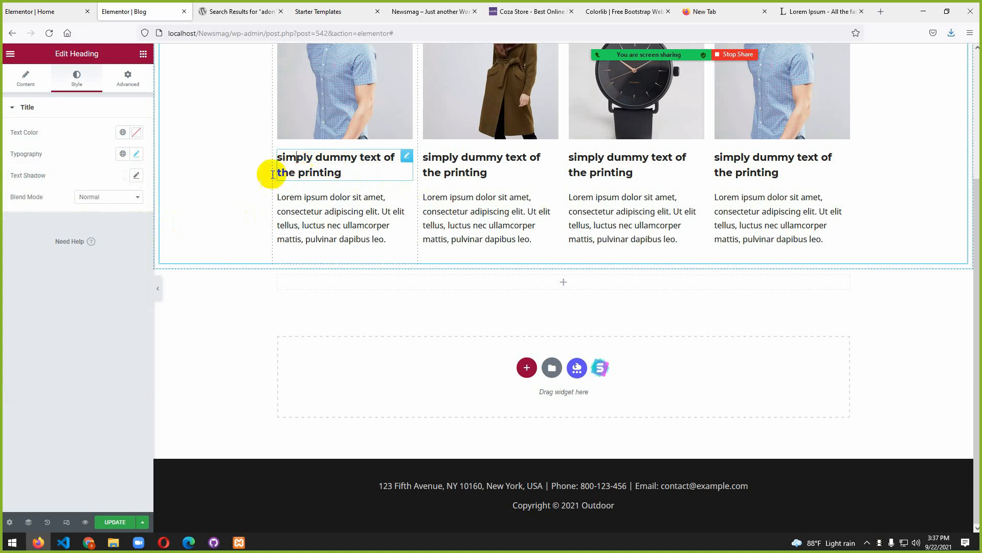
left_click(138, 154)
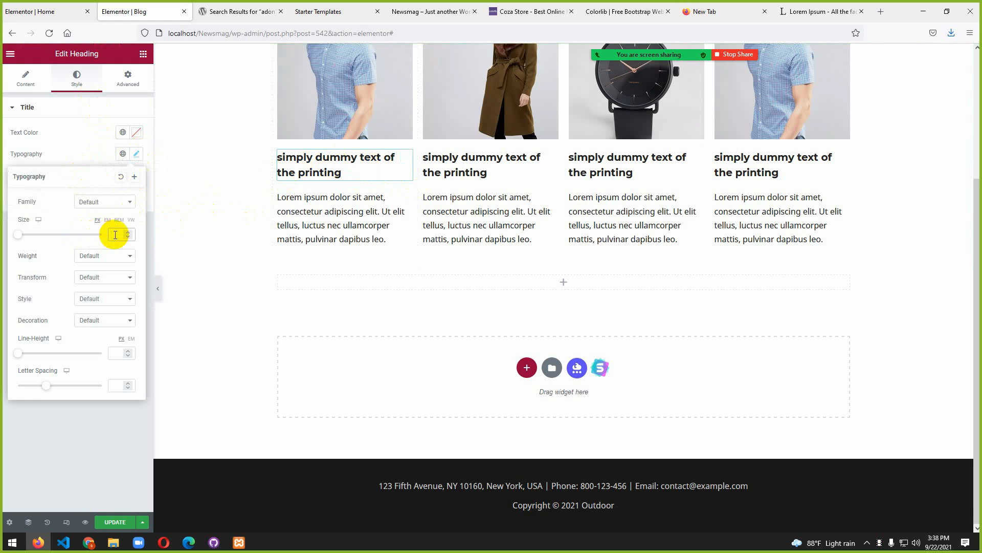
type("25ppx")
left_click(116, 234)
left_click_drag(18, 234, 26, 238)
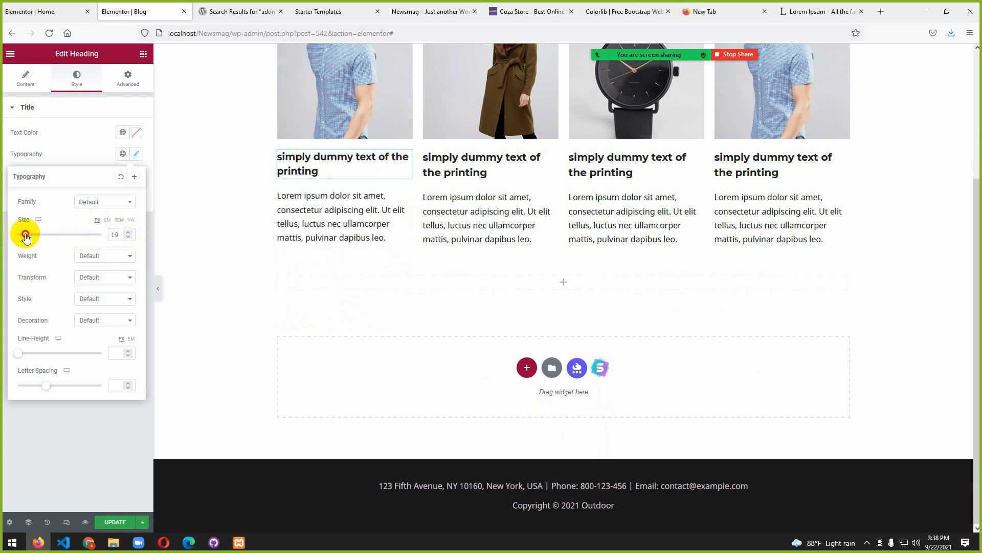
left_click_drag(26, 237, 27, 238)
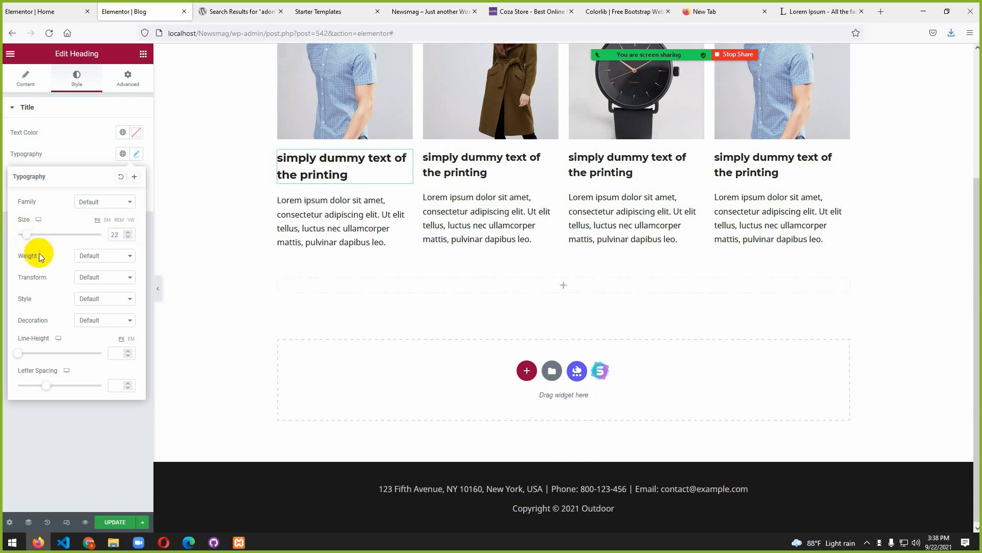
- Try a font weight of 800 on the first product heading, then set the weight to 100
left_click(128, 257)
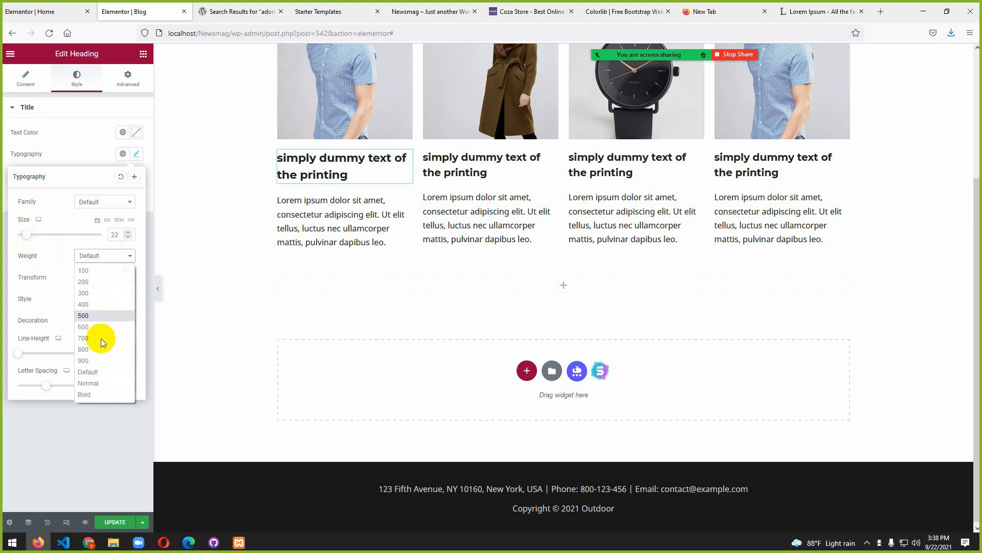
left_click(94, 350)
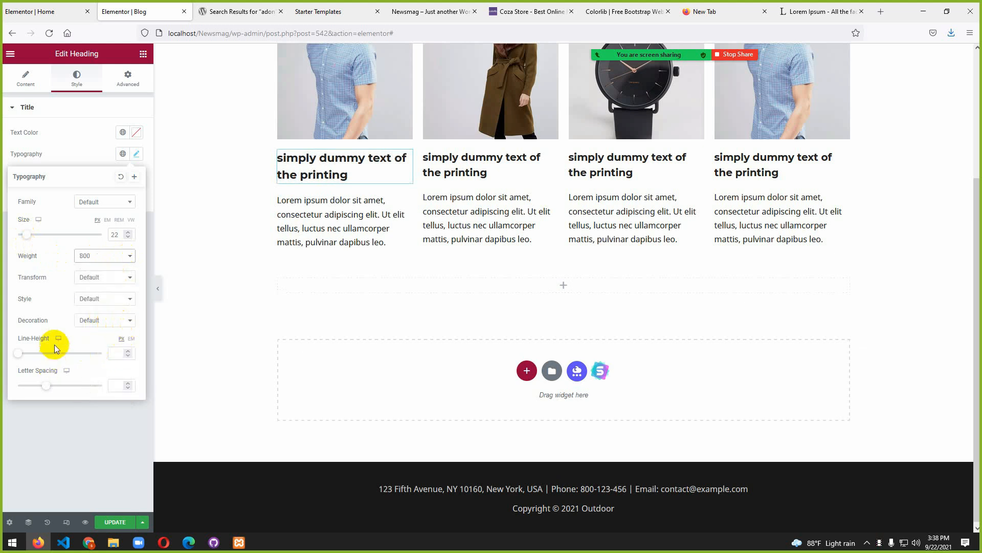
left_click(125, 256)
left_click(103, 271)
- Try the Underline, Overline and Line Through decorations on the first product heading and set the decoration to None
left_click(125, 321)
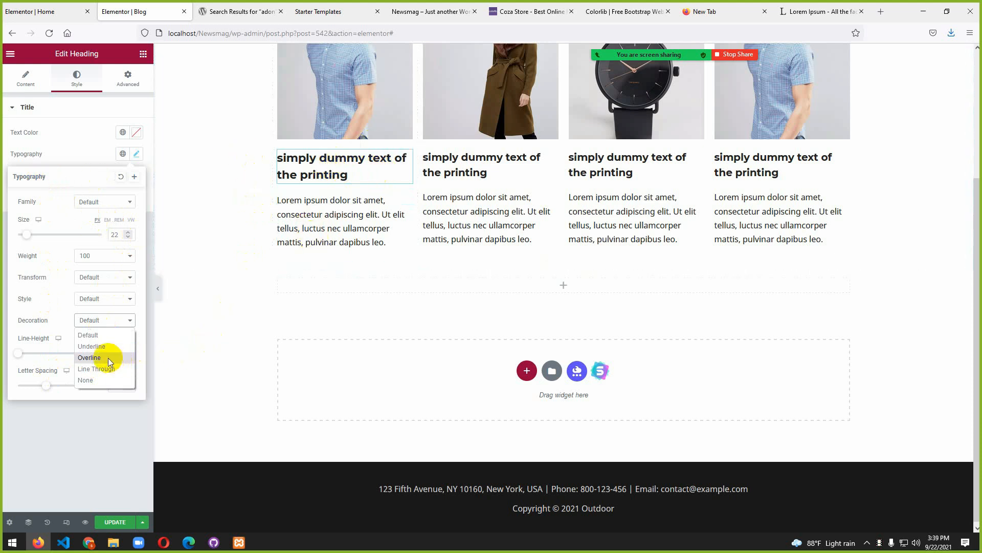
left_click(92, 347)
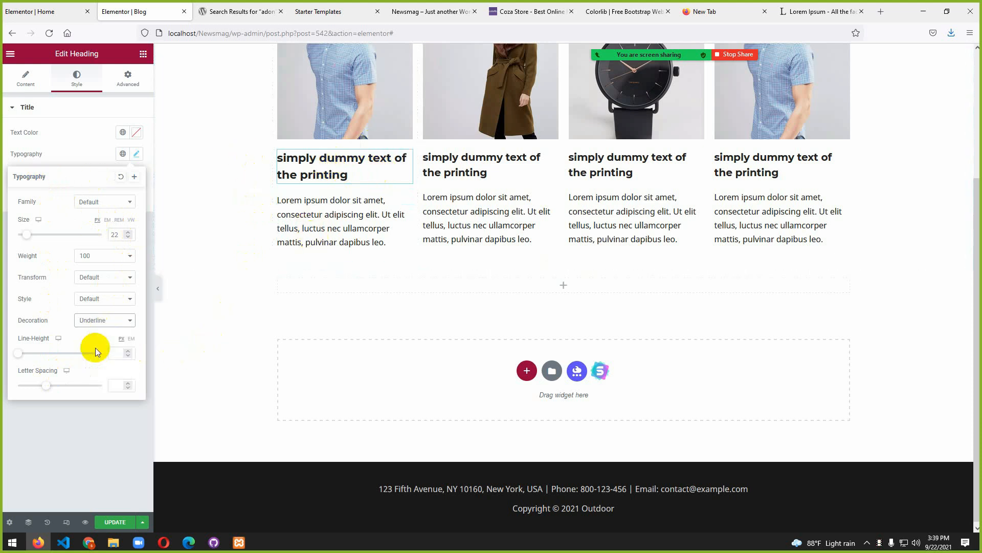
left_click(129, 321)
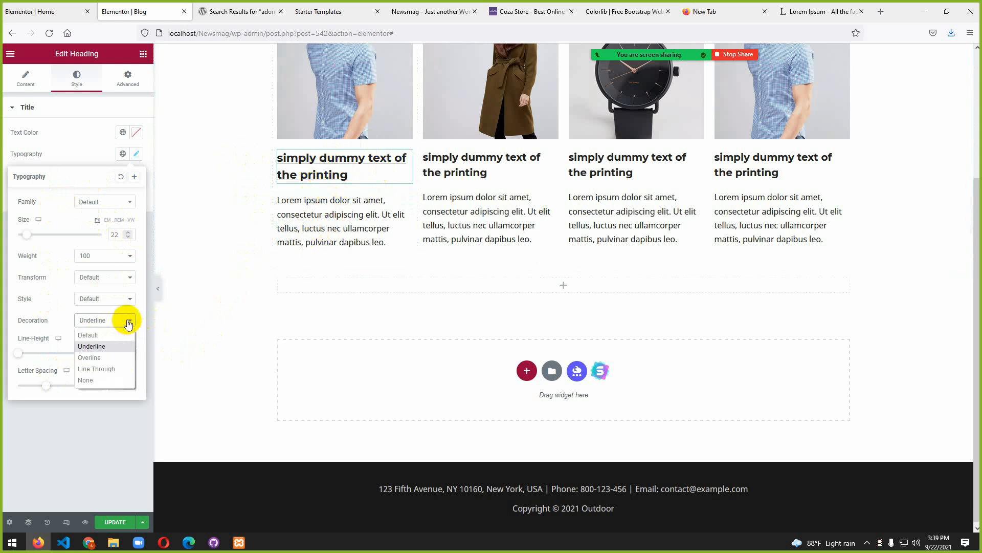
left_click(106, 358)
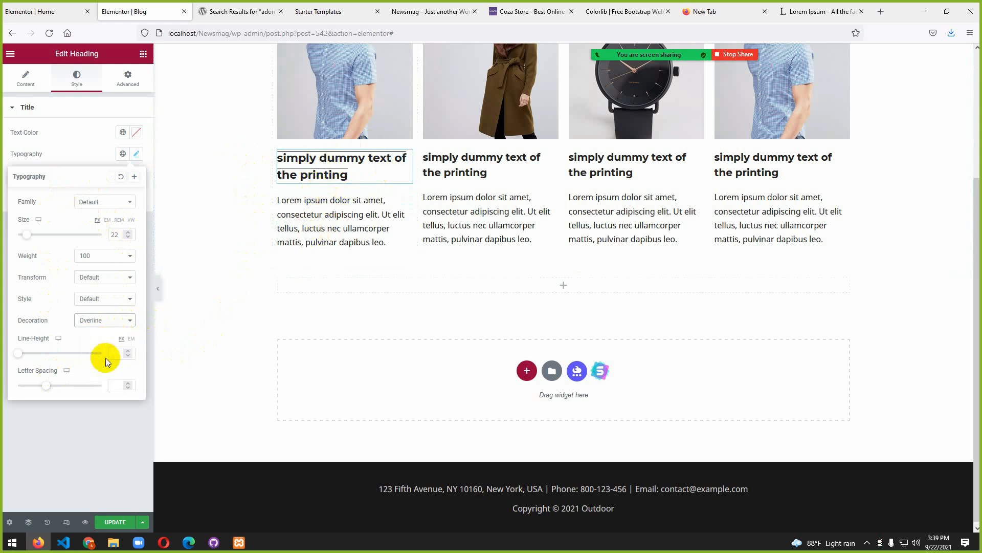
left_click(120, 324)
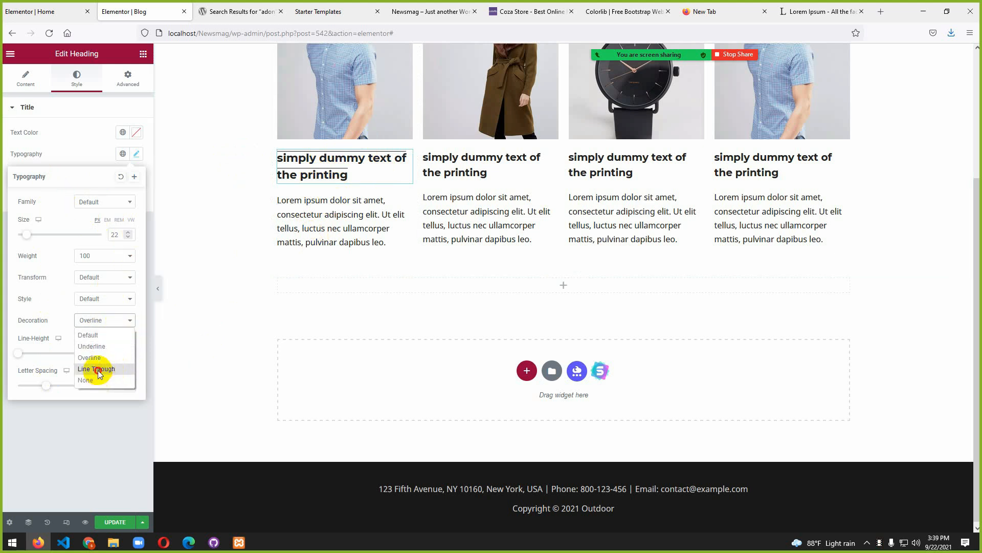
left_click(97, 369)
left_click(127, 321)
left_click(103, 380)
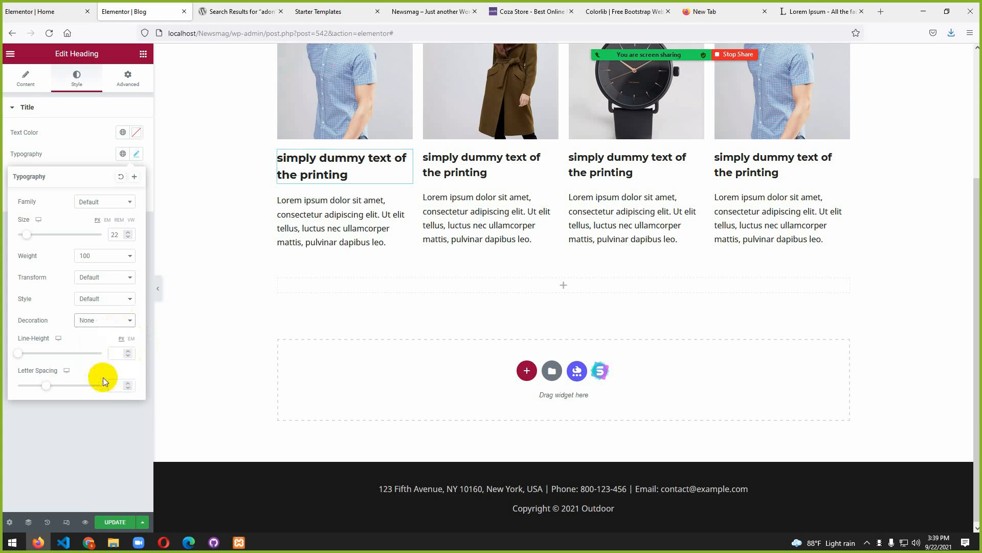
left_click(125, 323)
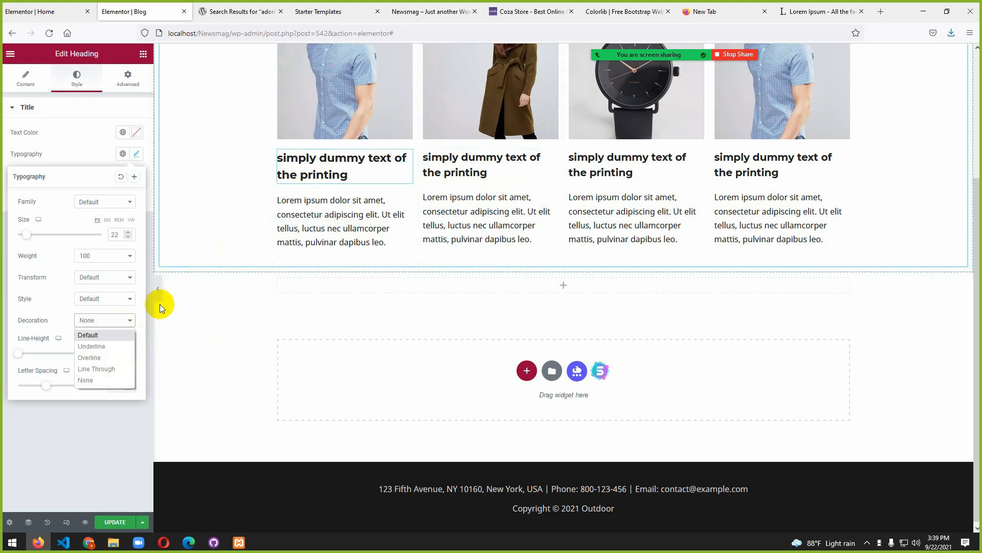
- Try the Italic font style on the first product heading and restore the style to Default
left_click(125, 299)
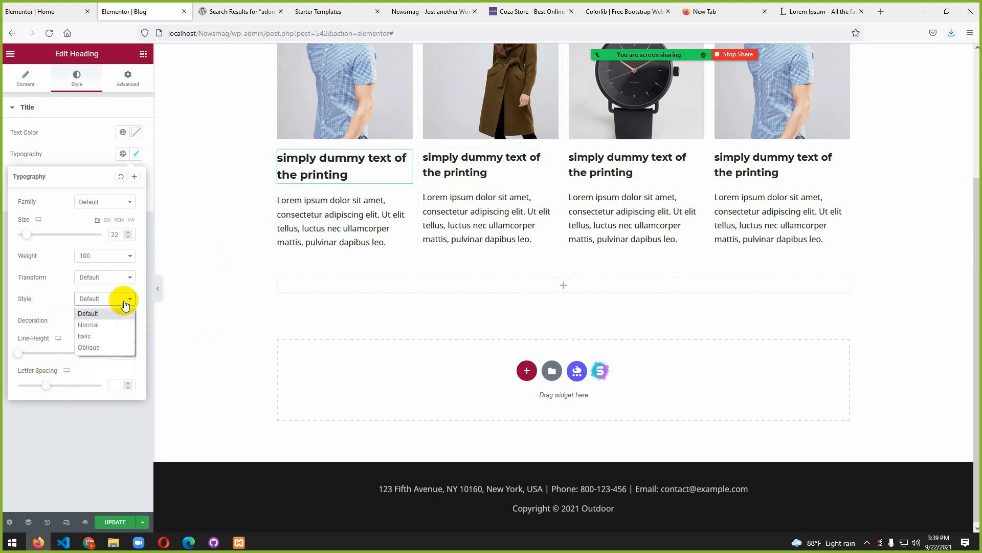
left_click(109, 337)
left_click(122, 301)
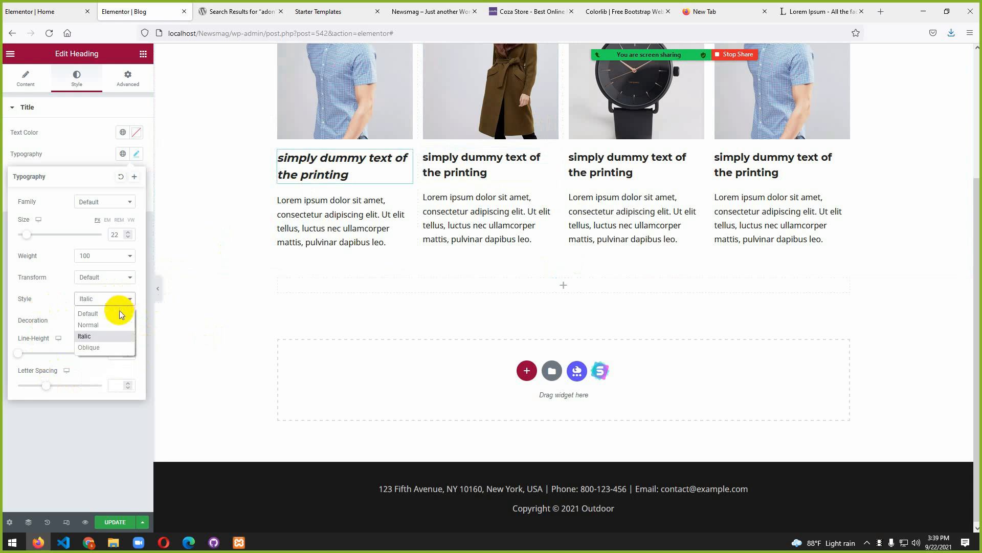
left_click(97, 313)
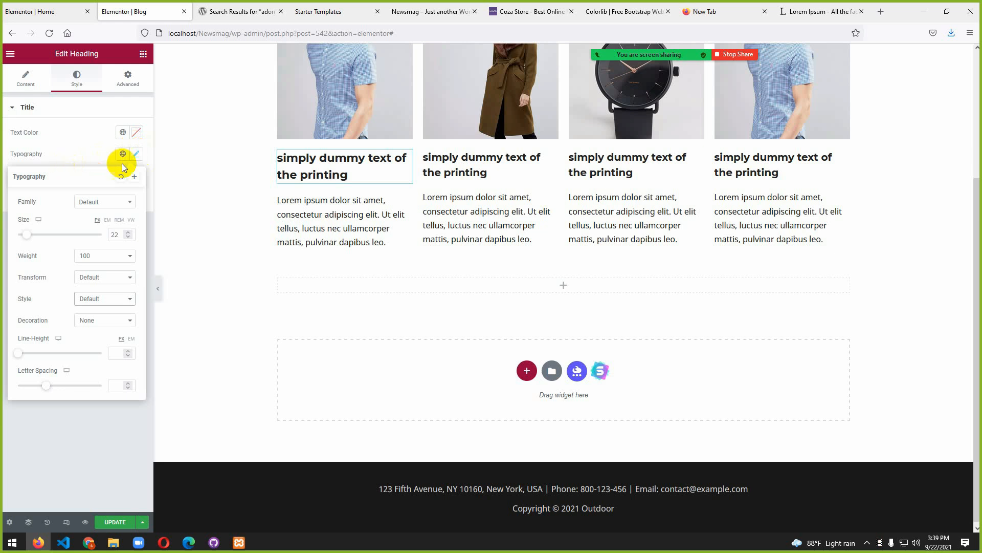
- Set the first product heading's text color to the dark red #C30000
left_click(136, 132)
left_click_drag(116, 175, 174, 195)
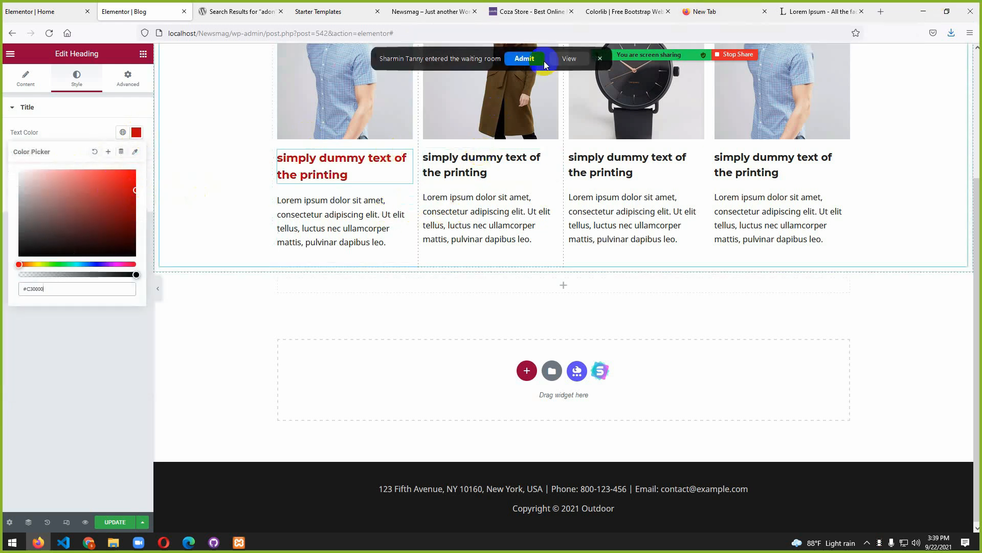
left_click(526, 60)
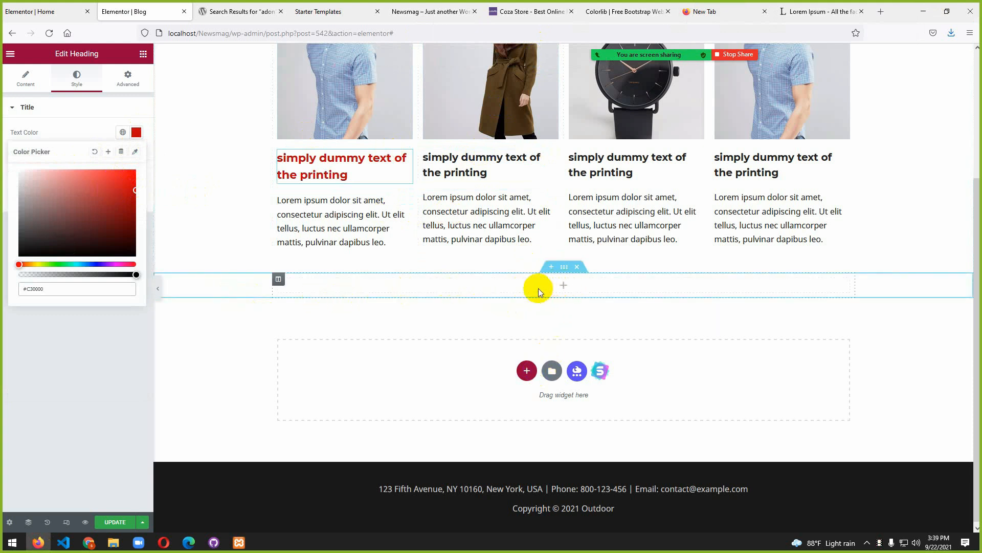
- Add an Inner Section to the empty section below the product columns and duplicate its first column
left_click(555, 288)
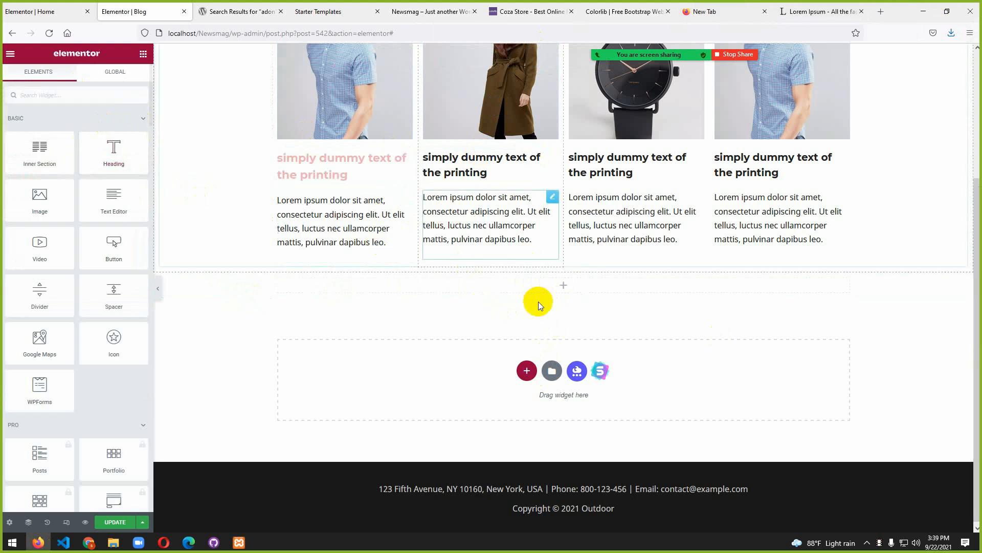
left_click(564, 267)
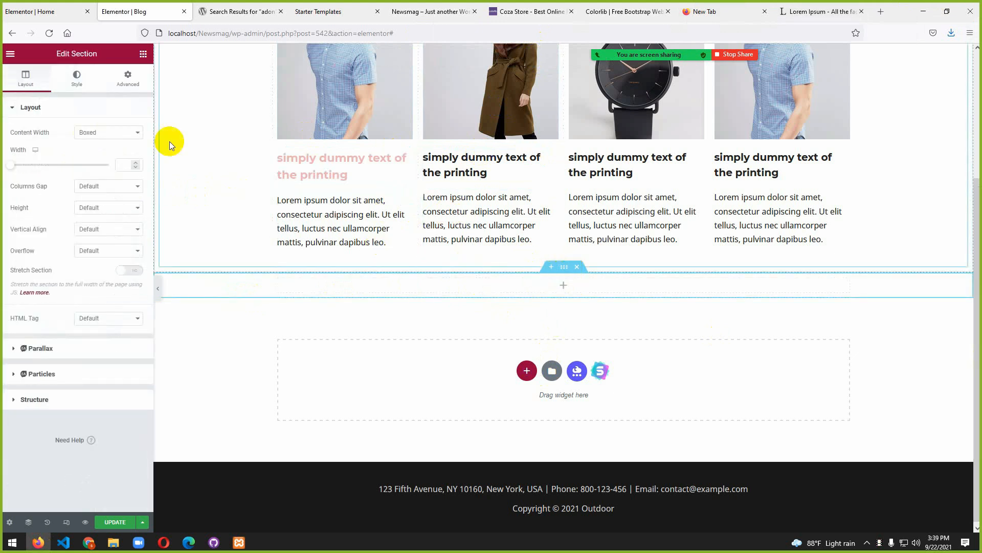
left_click(143, 54)
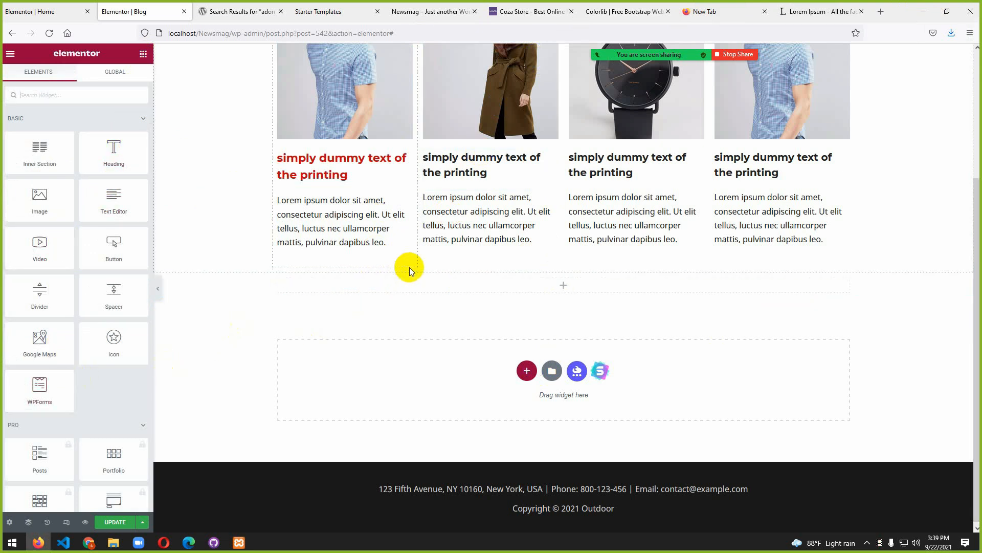
scroll(391, 254, "up", 3)
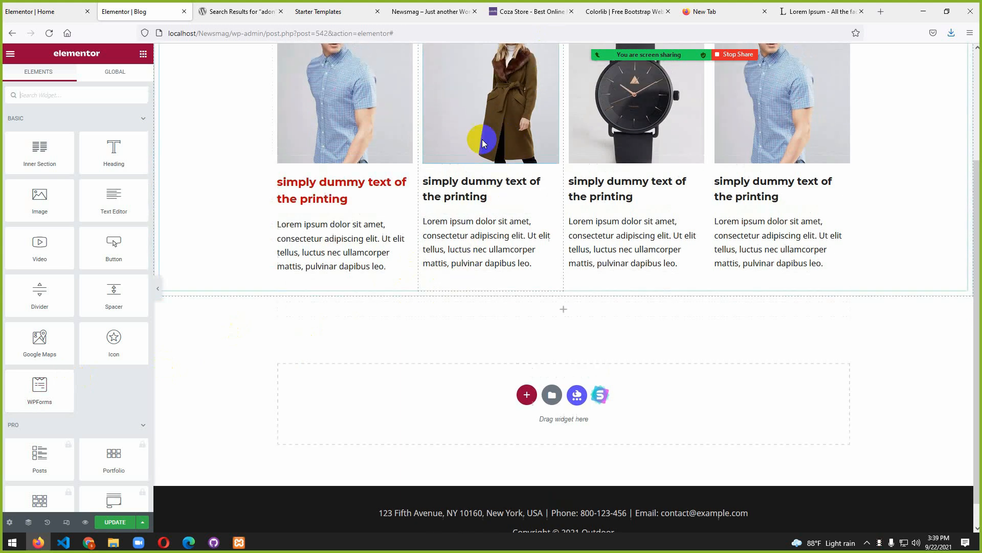
scroll(505, 215, "down", 3)
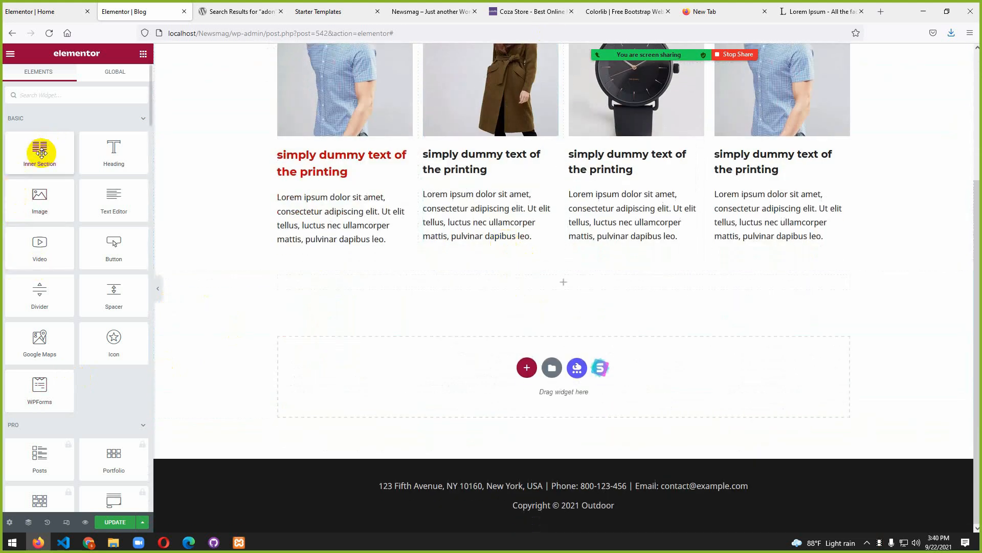
left_click_drag(41, 152, 535, 285)
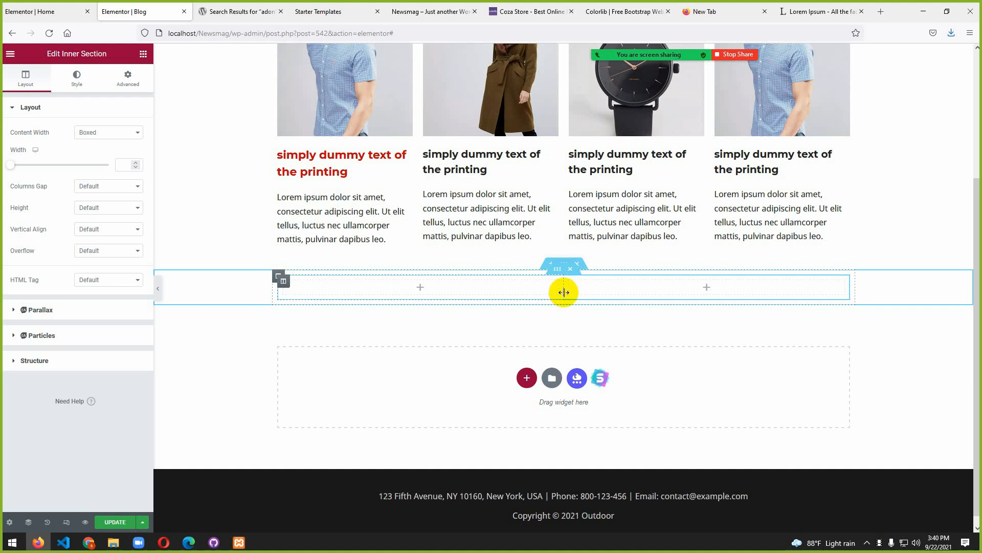
right_click(287, 288)
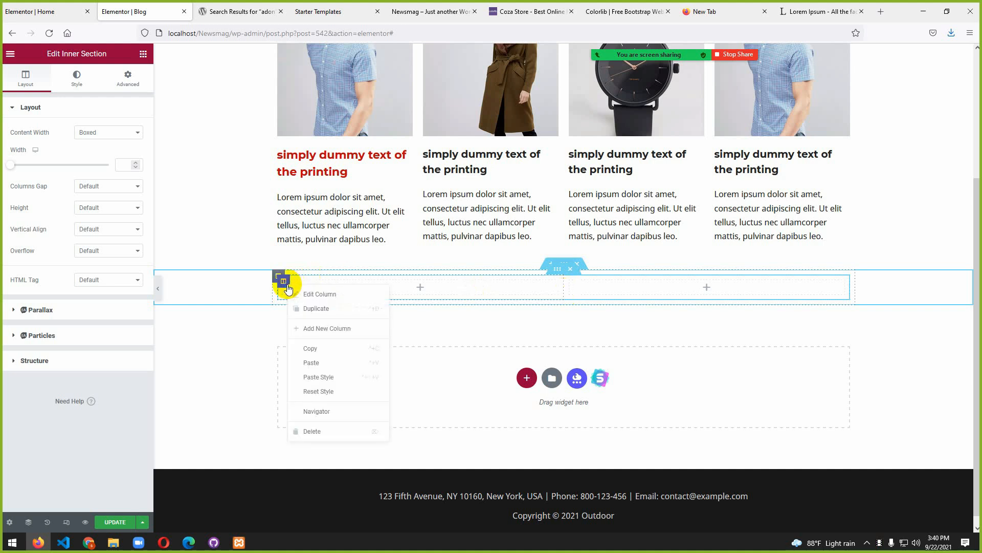
left_click(310, 308)
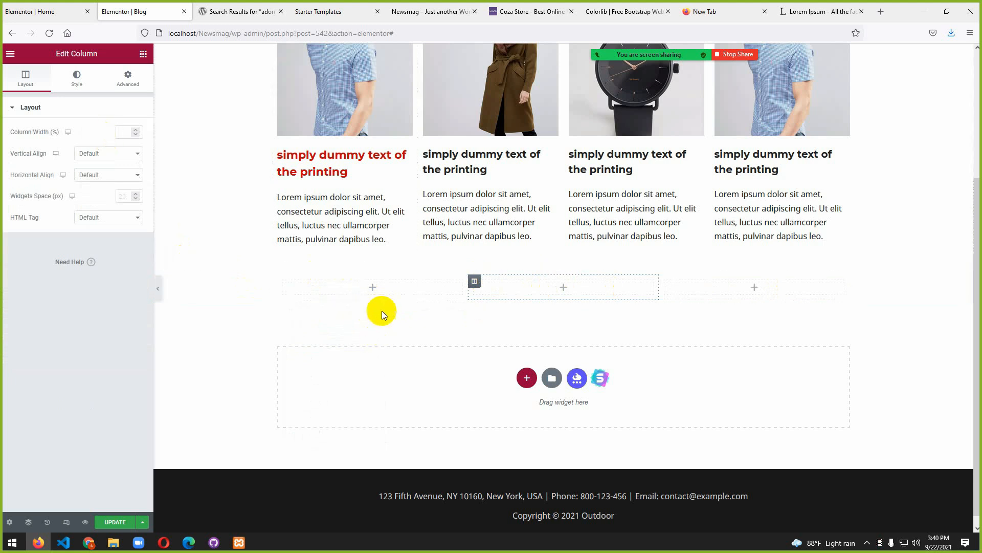
- Switch to the Colorlib preview of Coza Store and examine how the Product Overview rows are laid out
left_click(557, 11)
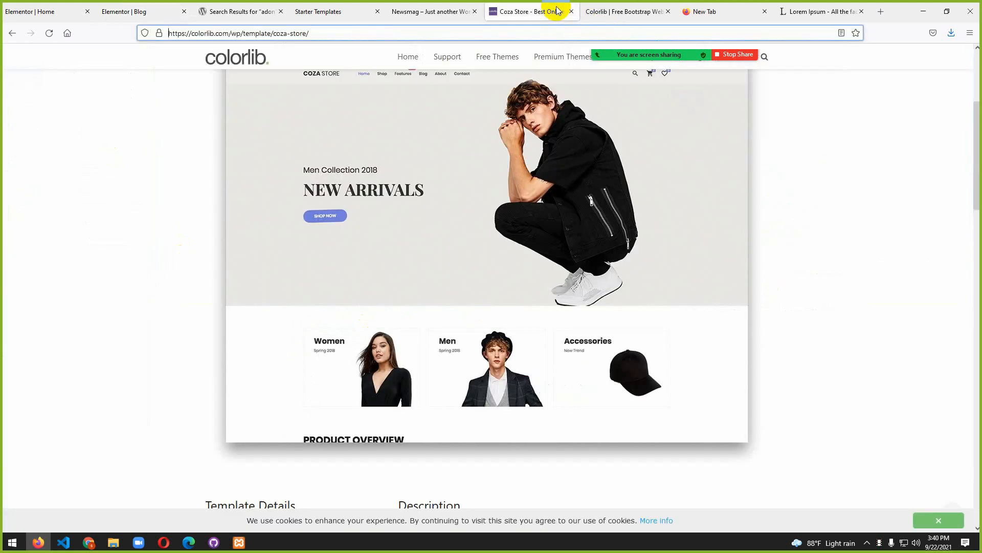
left_click(621, 10)
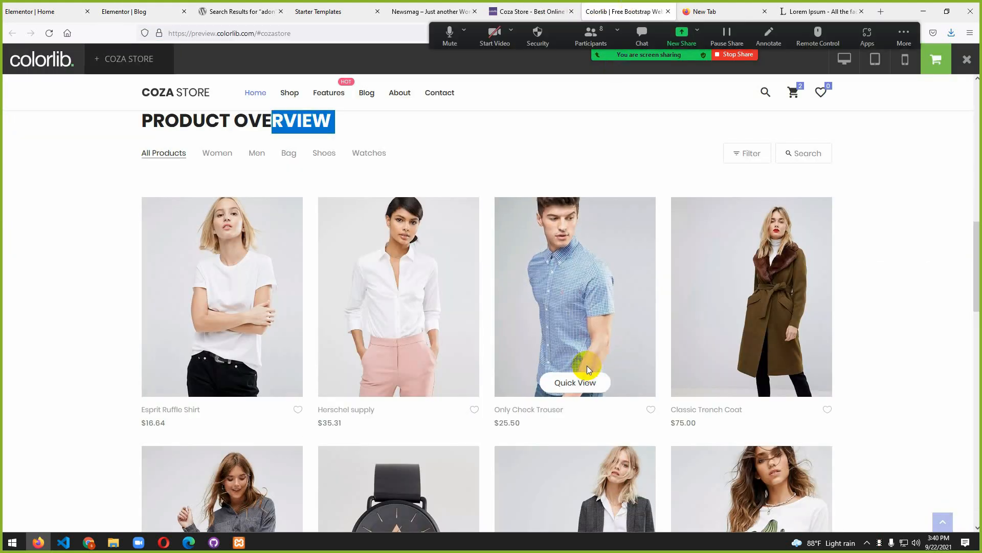
scroll(589, 376, "down", 5)
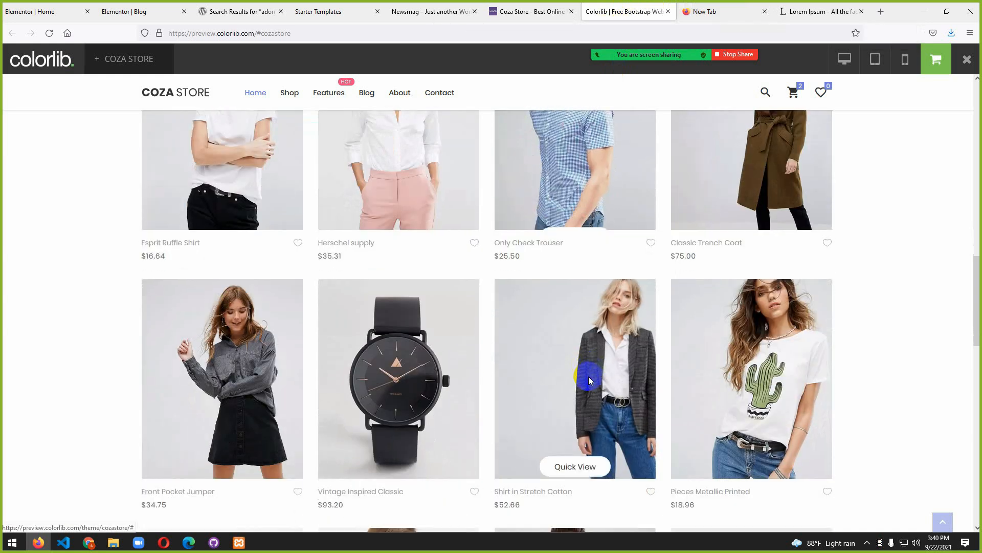
scroll(588, 376, "down", 2)
scroll(627, 345, "up", 8)
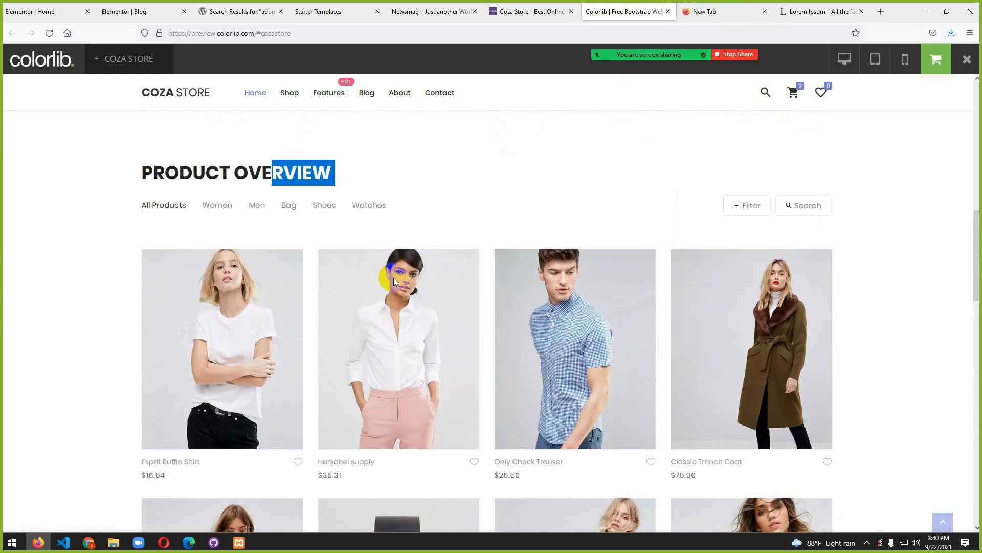
- Return to the Elementor Blog page and duplicate the inner section holding the four product columns
left_click(58, 18)
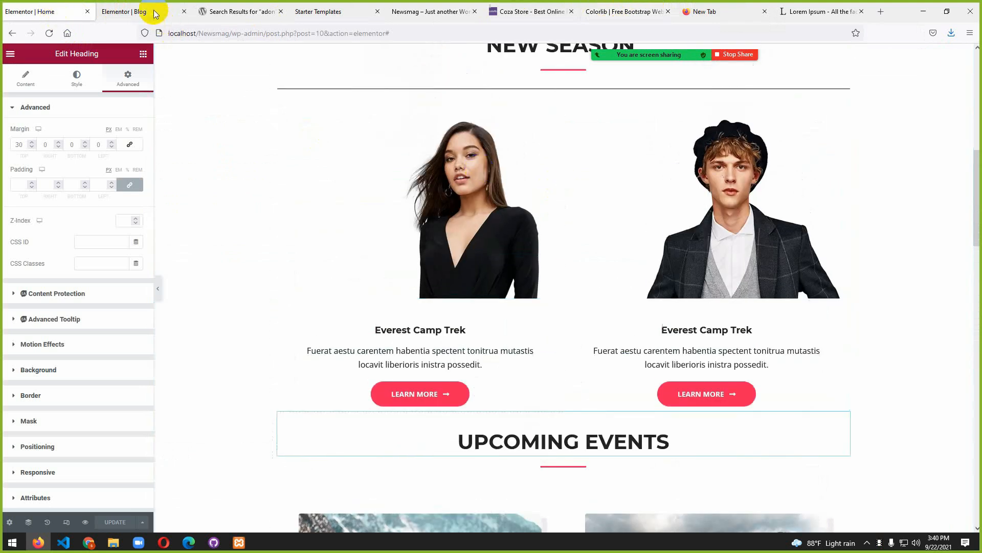
left_click(148, 11)
scroll(566, 198, "up", 3)
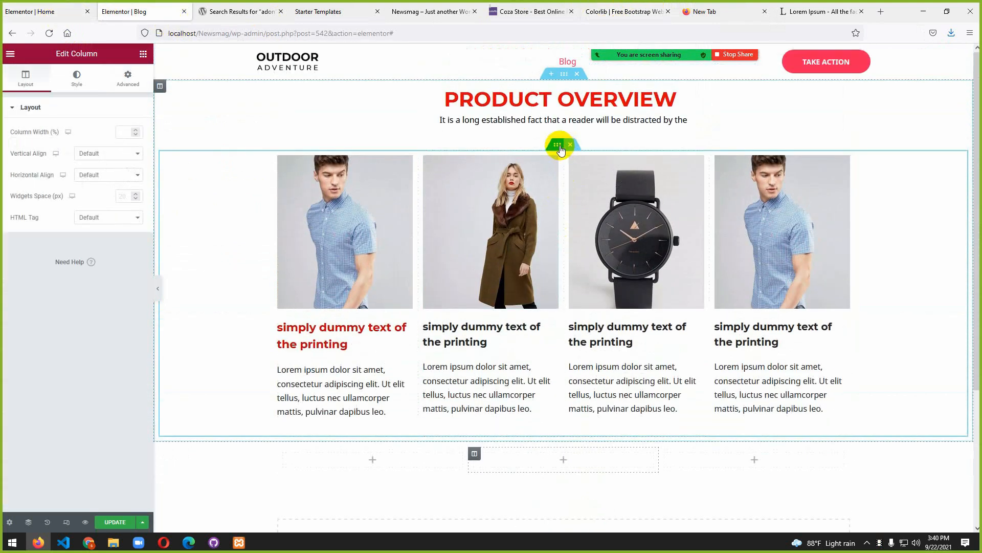
right_click(561, 150)
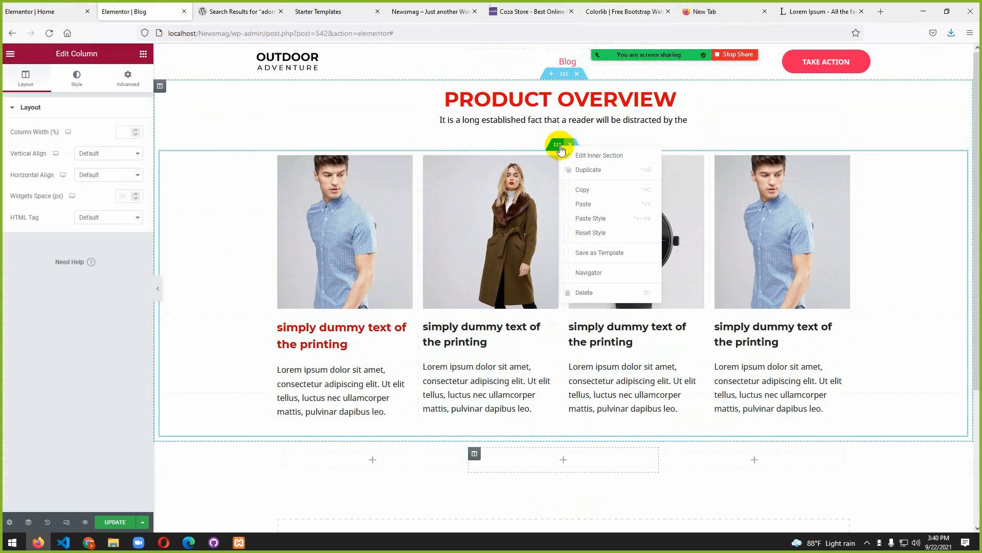
left_click(580, 172)
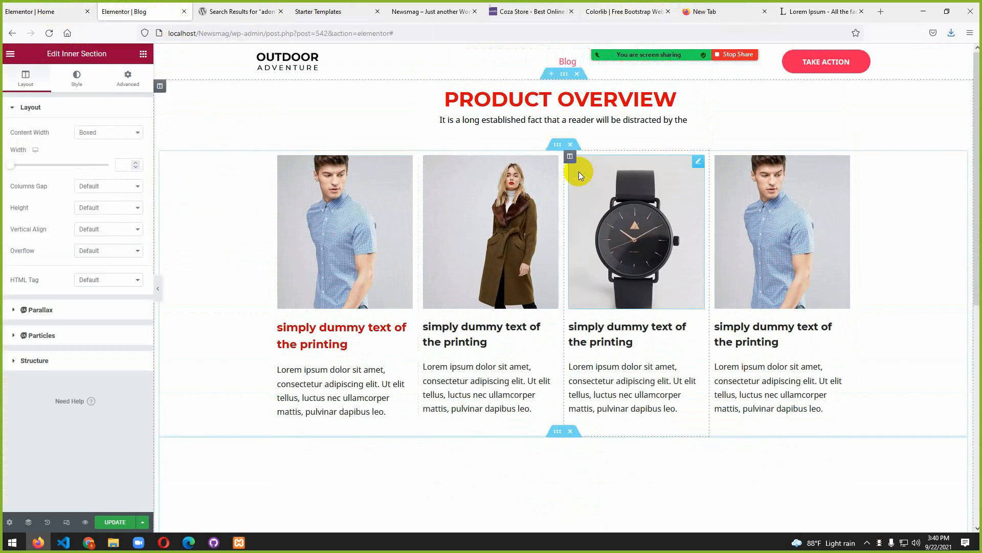
scroll(559, 296, "down", 2)
scroll(644, 362, "down", 3)
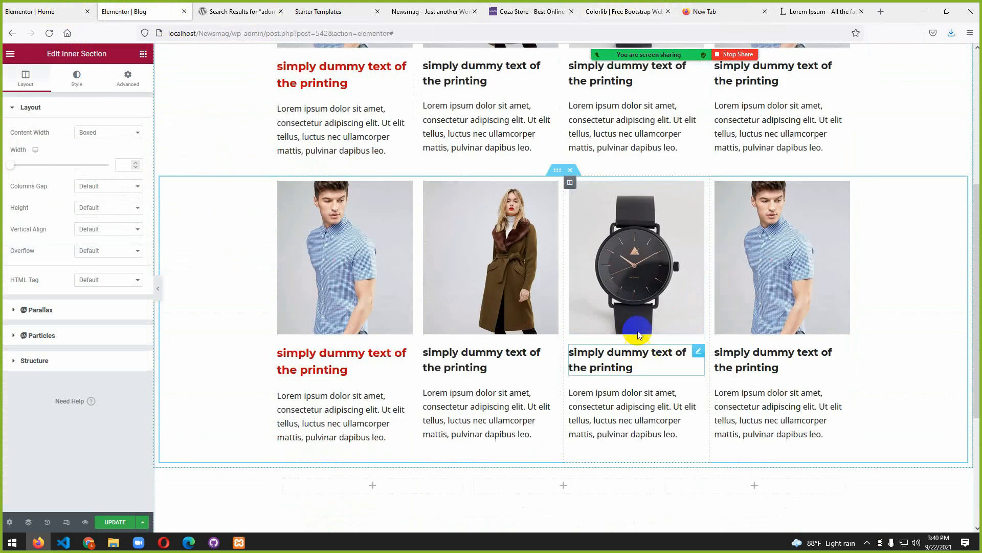
scroll(636, 345, "up", 2)
- Review the further product rows in the Coza Store preview and go back to the Elementor Blog page
left_click(621, 11)
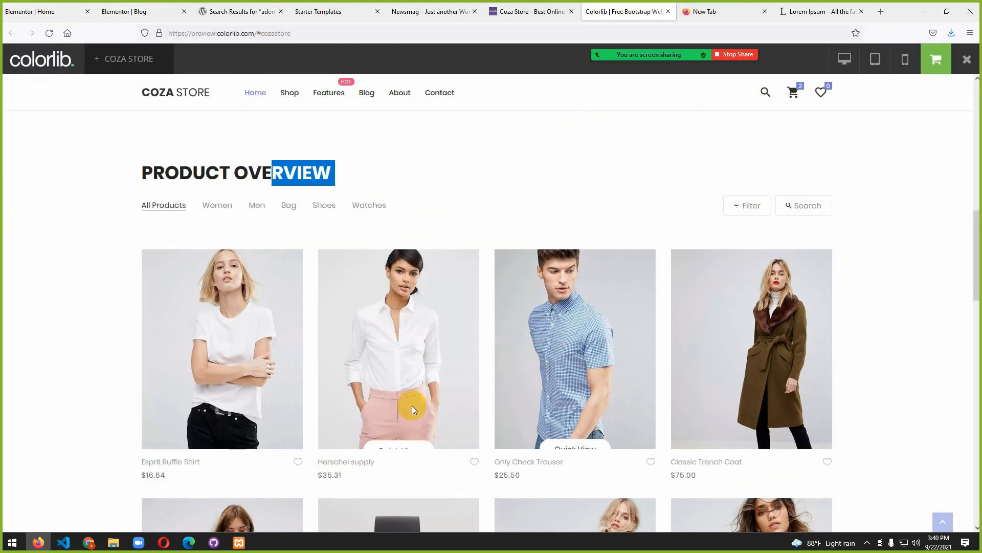
scroll(412, 405, "down", 7)
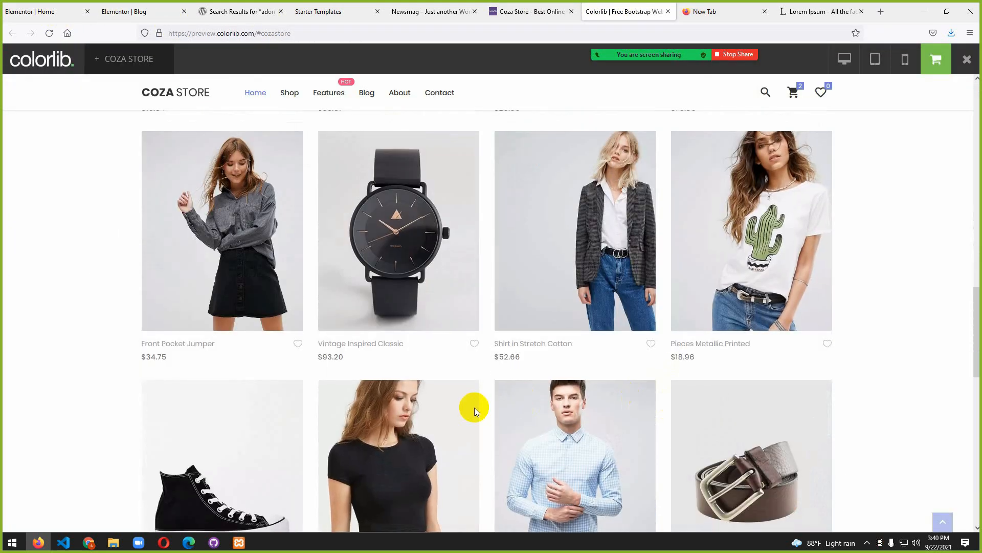
scroll(474, 408, "down", 3)
scroll(474, 407, "up", 5)
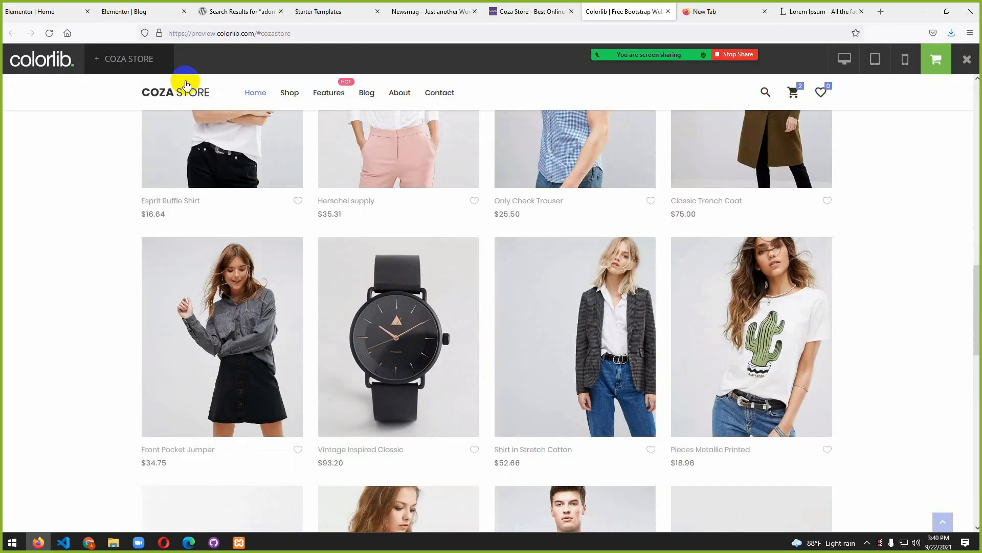
left_click(68, 12)
left_click(119, 11)
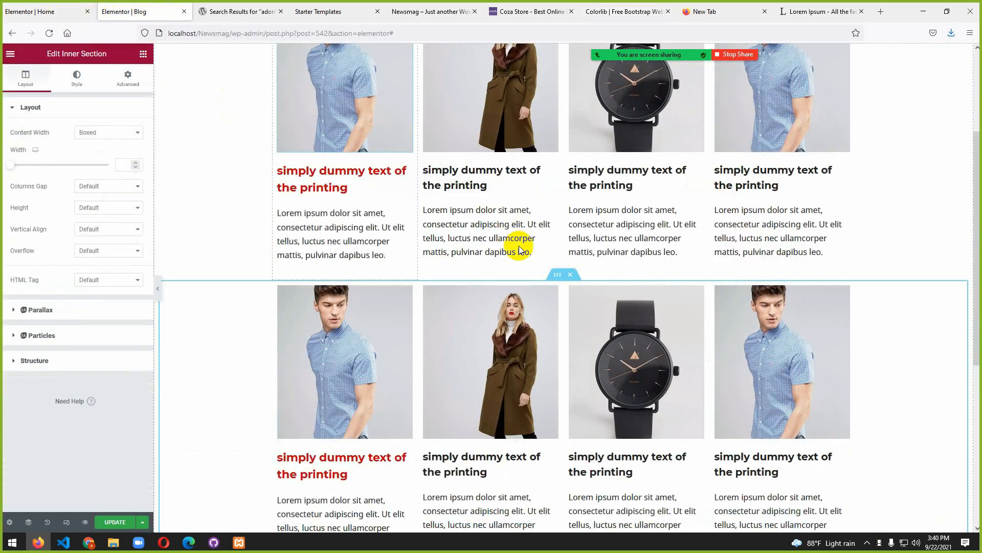
- Duplicate the inner section holding the second row of four product columns and check the rows down the page
scroll(518, 246, "down", 2)
scroll(742, 311, "down", 2)
scroll(729, 305, "up", 7)
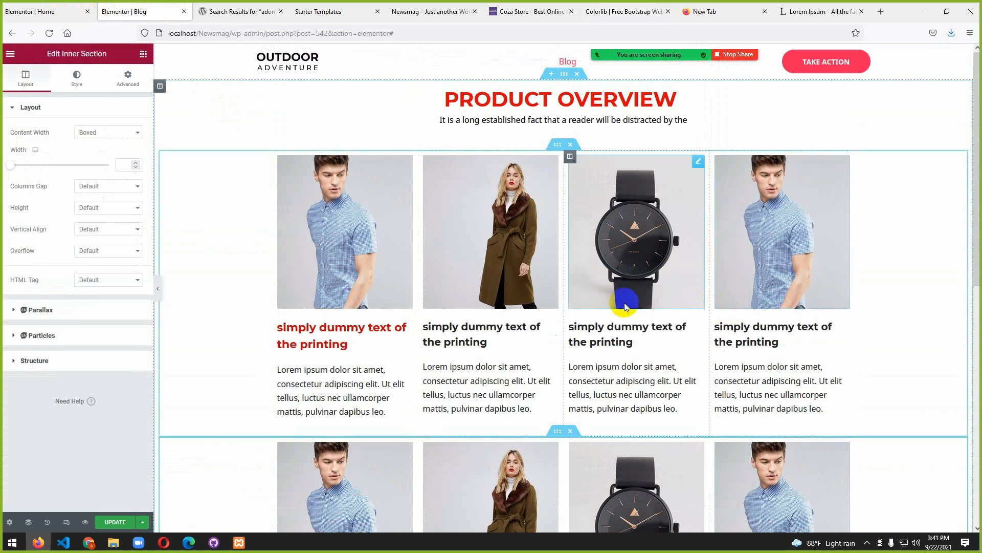
right_click(563, 435)
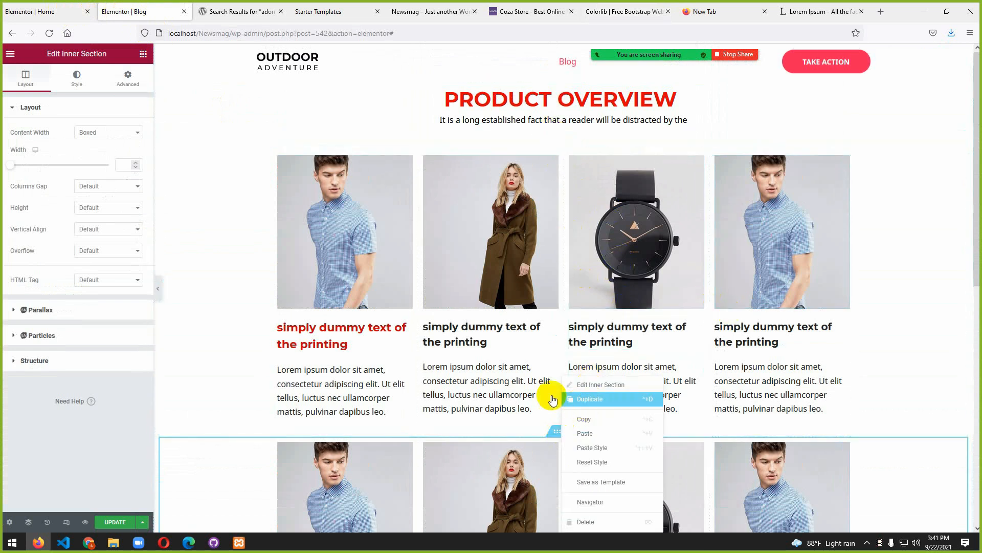
left_click(588, 398)
scroll(559, 419, "down", 7)
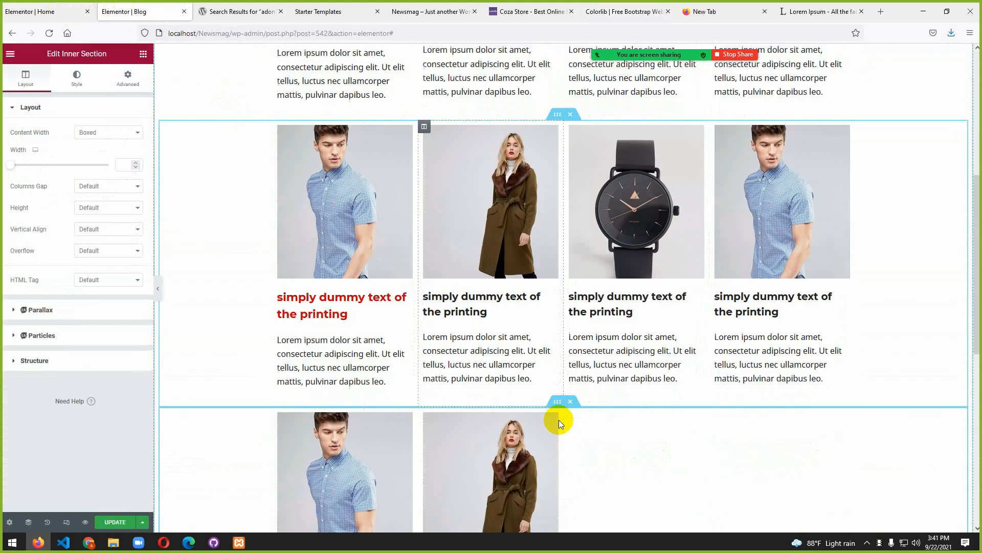
scroll(558, 419, "up", 6)
scroll(560, 420, "down", 7)
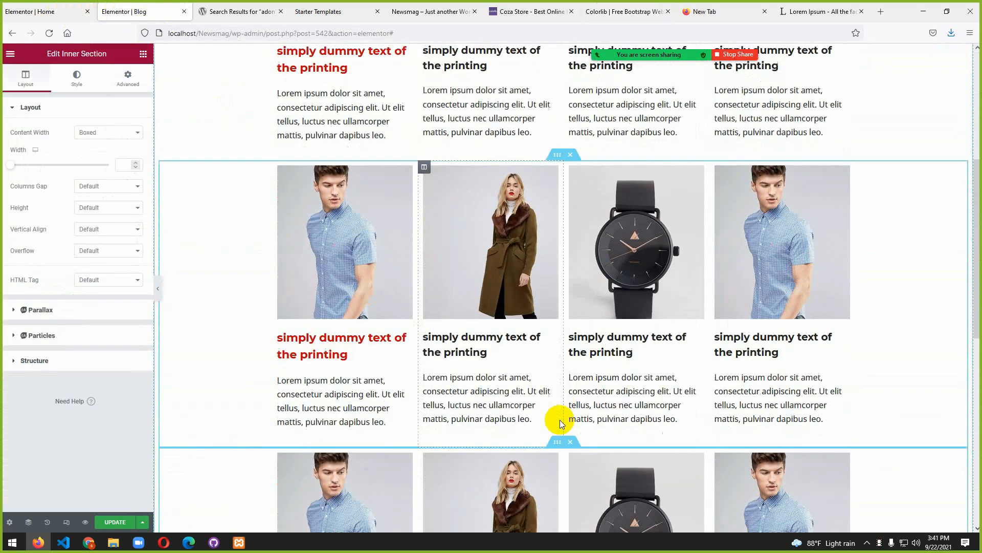
scroll(548, 357, "down", 6)
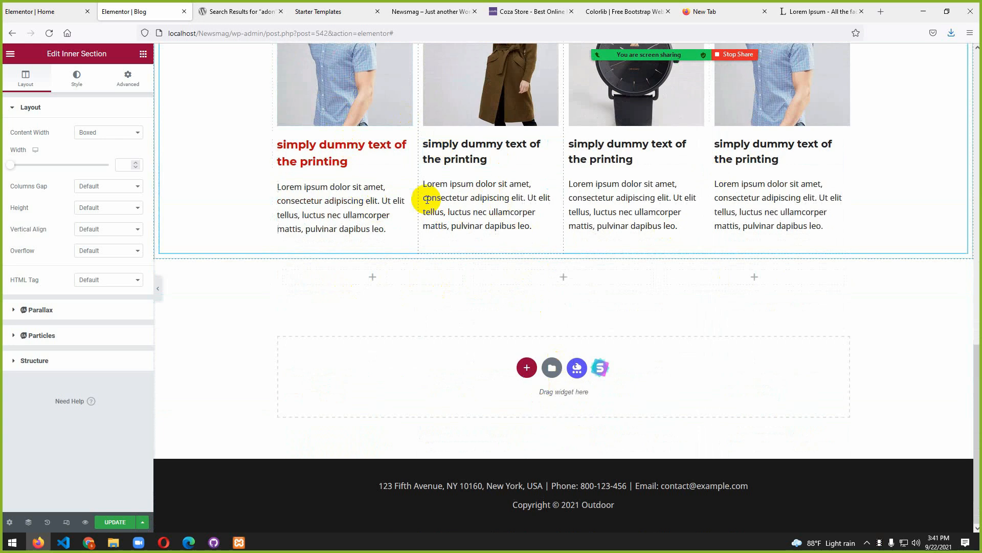
scroll(437, 208, "up", 5)
scroll(437, 206, "up", 4)
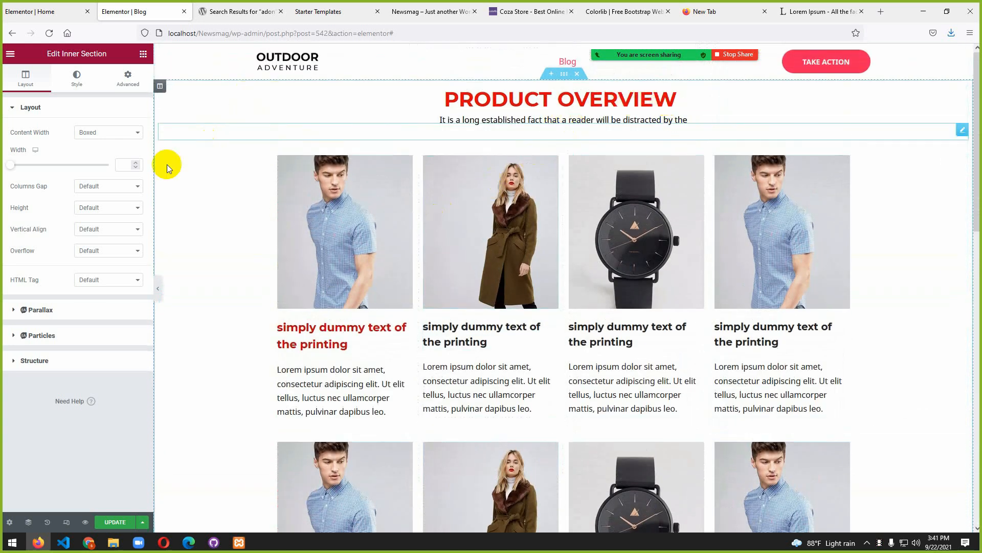
scroll(401, 466, "down", 5)
scroll(420, 453, "down", 9)
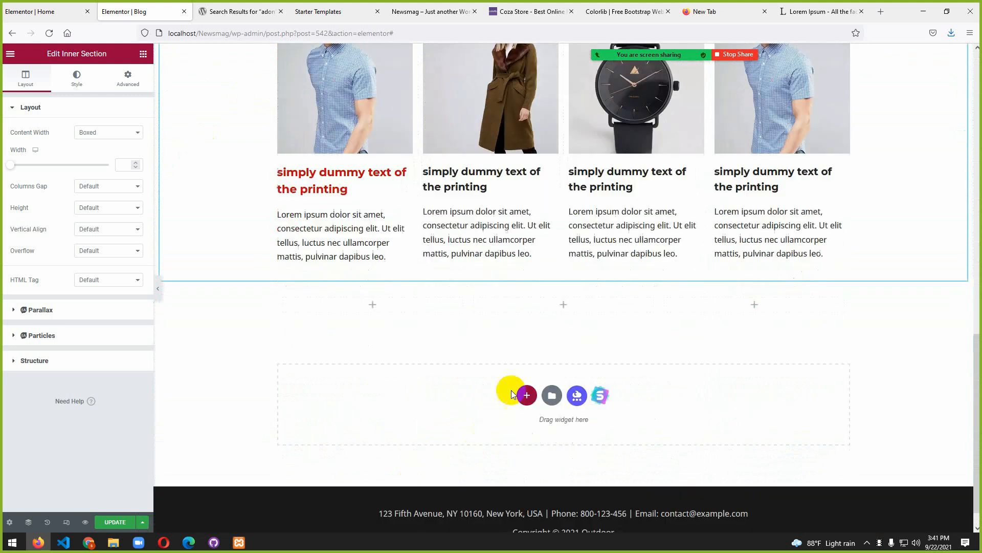
- Switch to the Colorlib preview of Coza Store and examine the remaining product rows and the layout of its Blog page
left_click(594, 11)
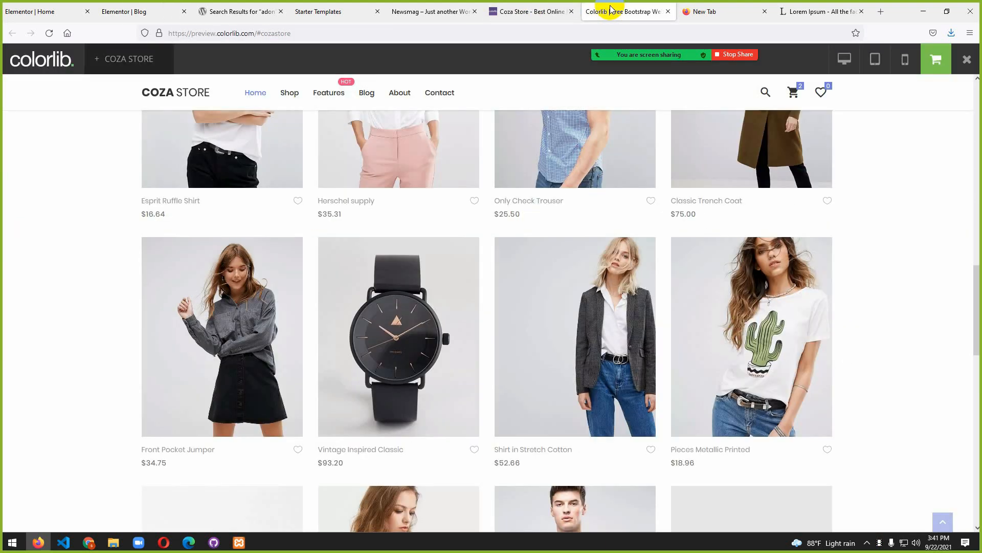
scroll(437, 387, "down", 9)
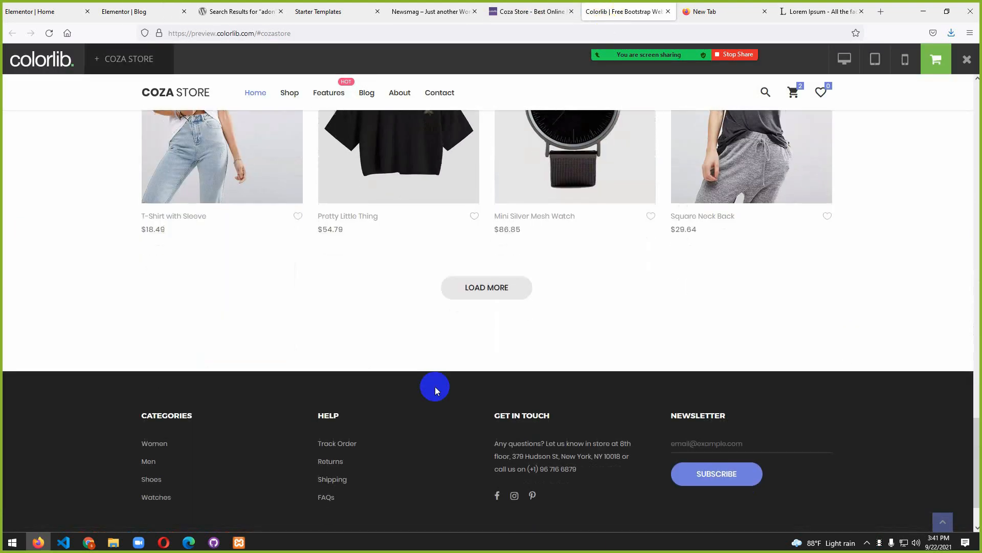
scroll(435, 390, "up", 20)
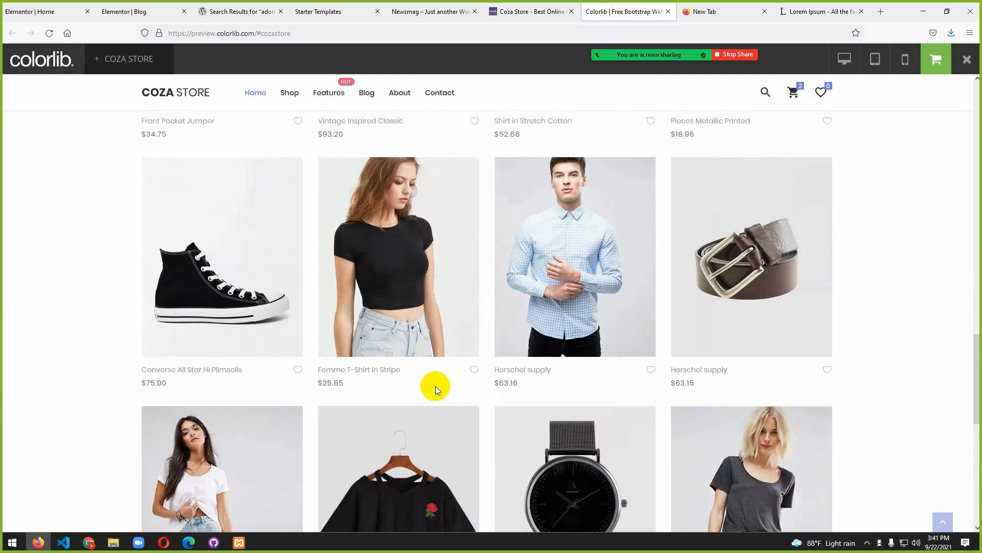
scroll(435, 391, "up", 12)
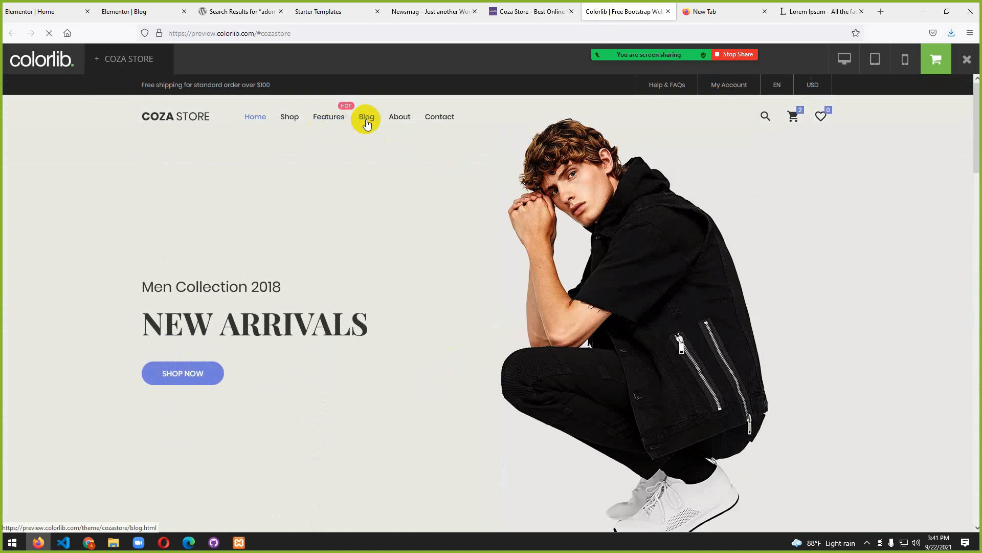
scroll(413, 318, "down", 10)
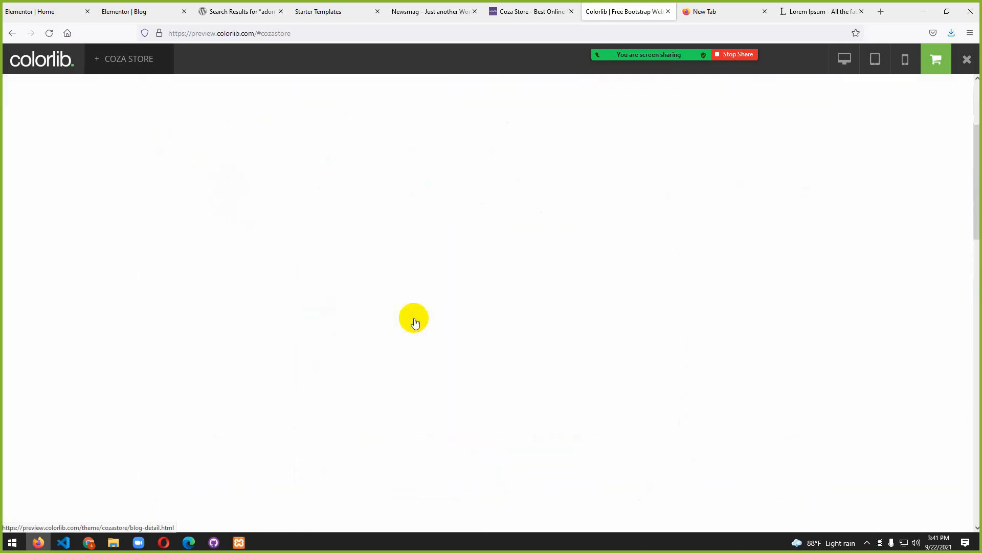
scroll(415, 322, "down", 7)
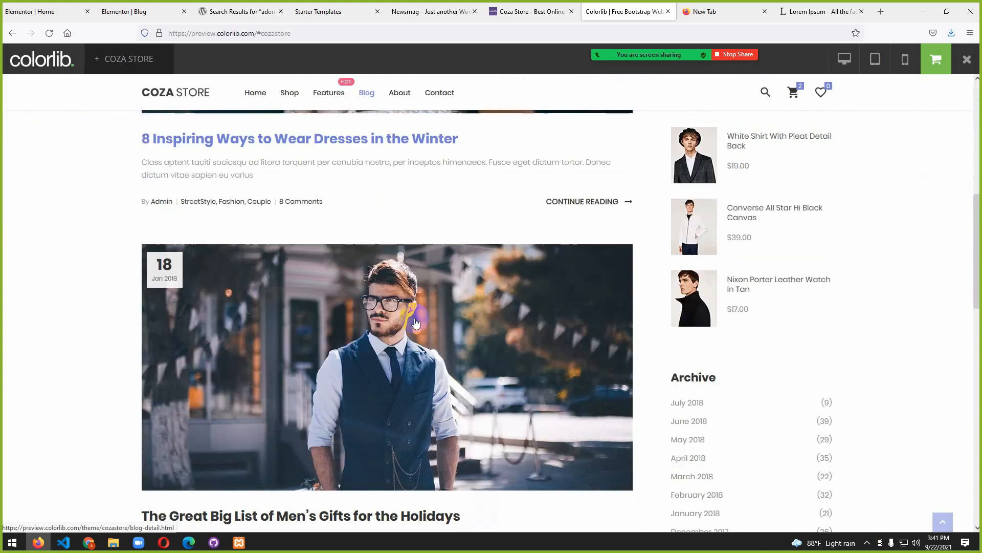
scroll(415, 321, "down", 3)
scroll(415, 322, "up", 4)
scroll(415, 322, "down", 5)
scroll(415, 321, "up", 5)
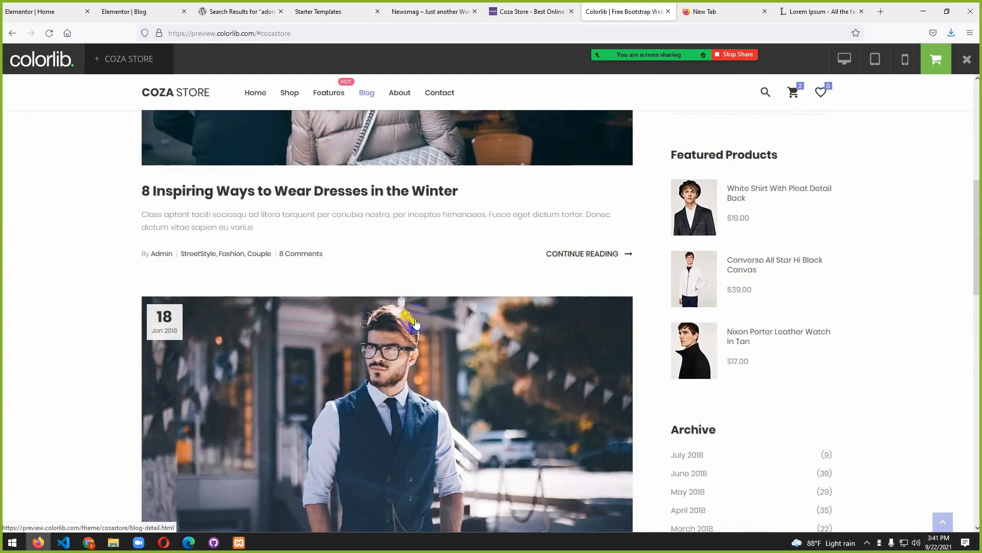
scroll(415, 322, "up", 7)
scroll(417, 323, "down", 3)
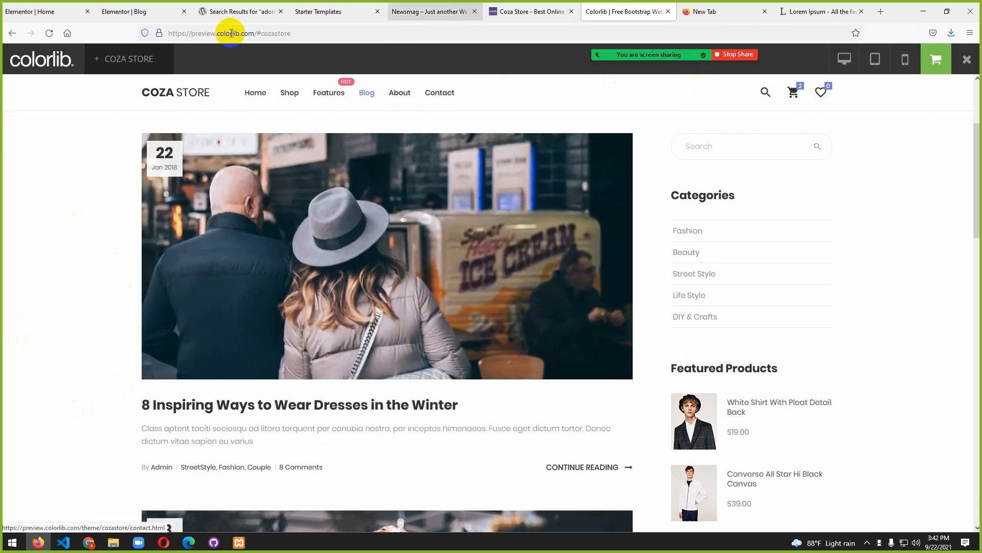
- Return to the Elementor Blog page, delete the middle column of the empty inner section, and widen its first column to about 57%
left_click(122, 5)
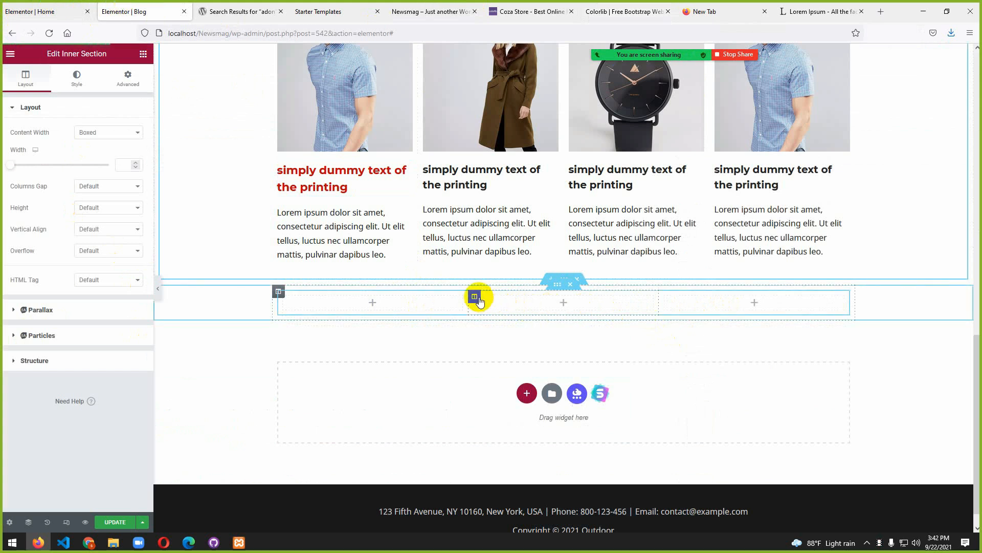
right_click(478, 301)
left_click(500, 447)
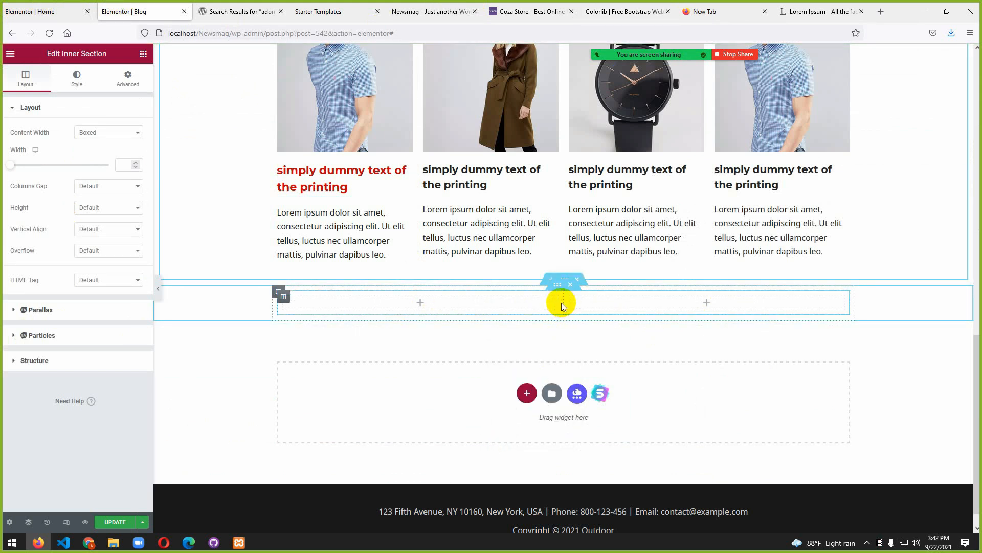
left_click_drag(564, 305, 601, 315)
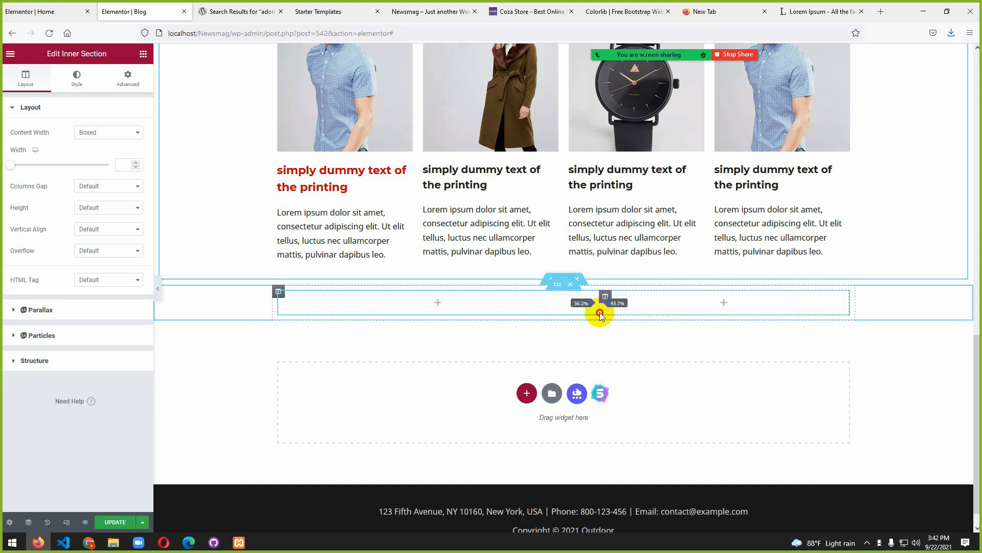
left_click_drag(607, 313, 609, 313)
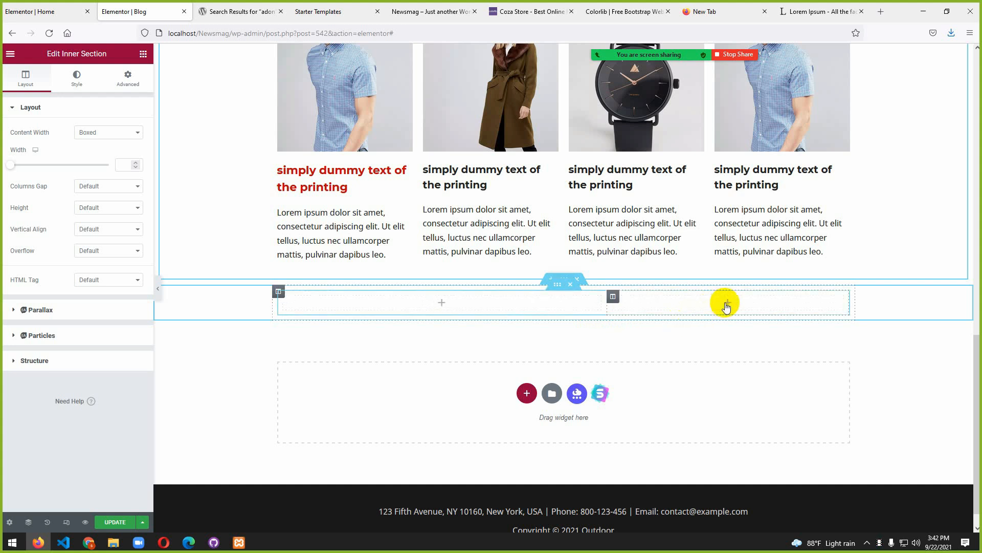
- Add a Video widget directly above the empty two-column inner section
left_click(728, 303)
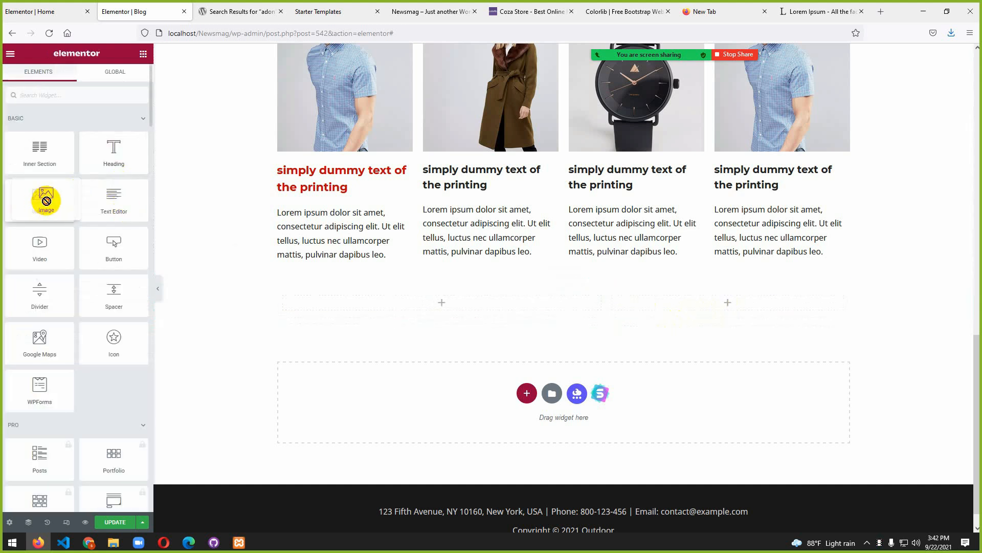
left_click_drag(34, 246, 727, 296)
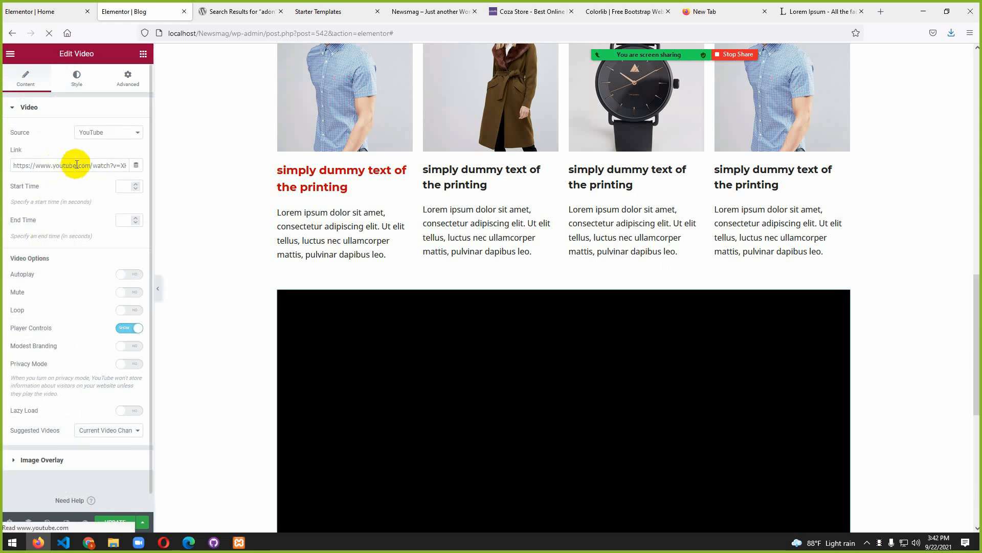
scroll(588, 298, "down", 3)
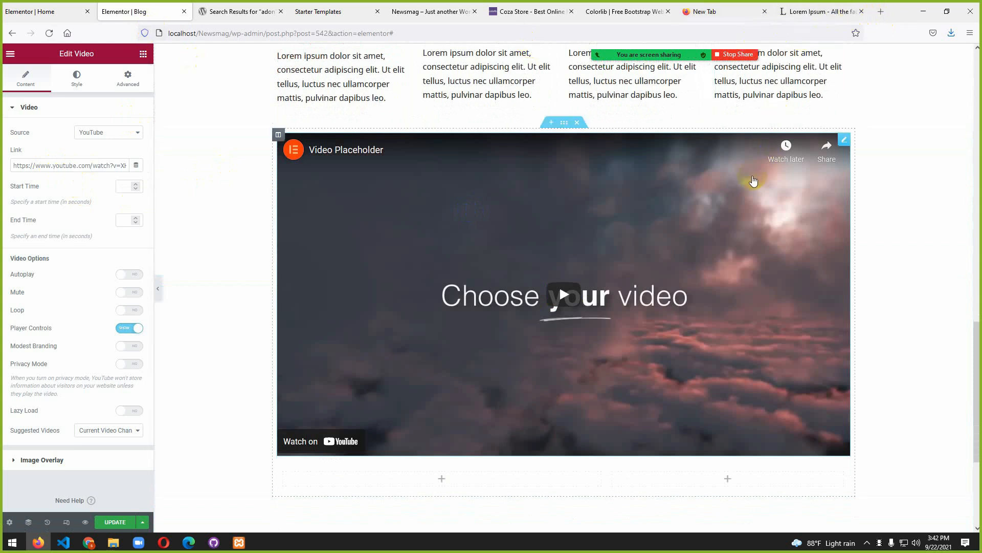
- Open YouTube in a new tab, copy the share link of "Chillstep Music for Programming / Cyber / Coding", and return to the Elementor Blog page
left_click(880, 12)
left_click(276, 364)
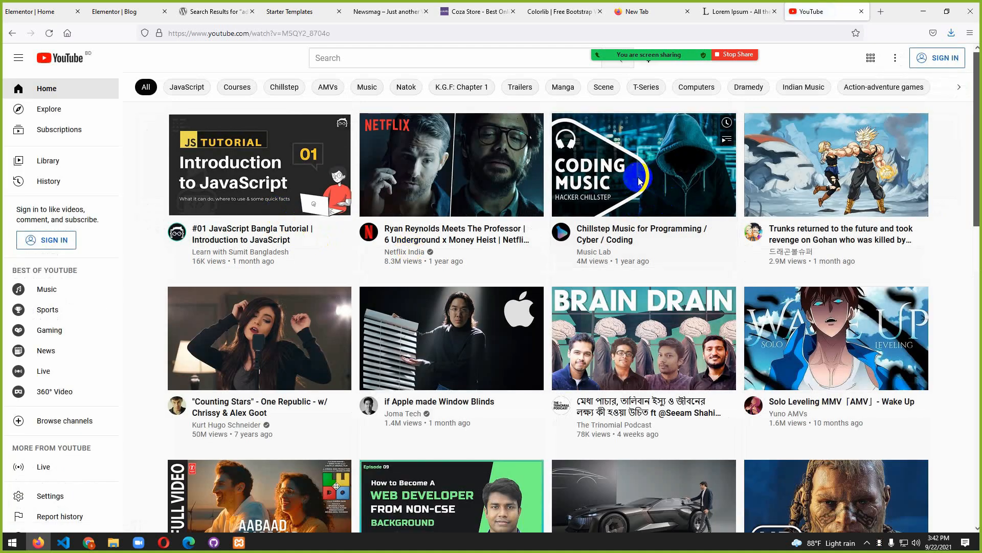
left_click(638, 180)
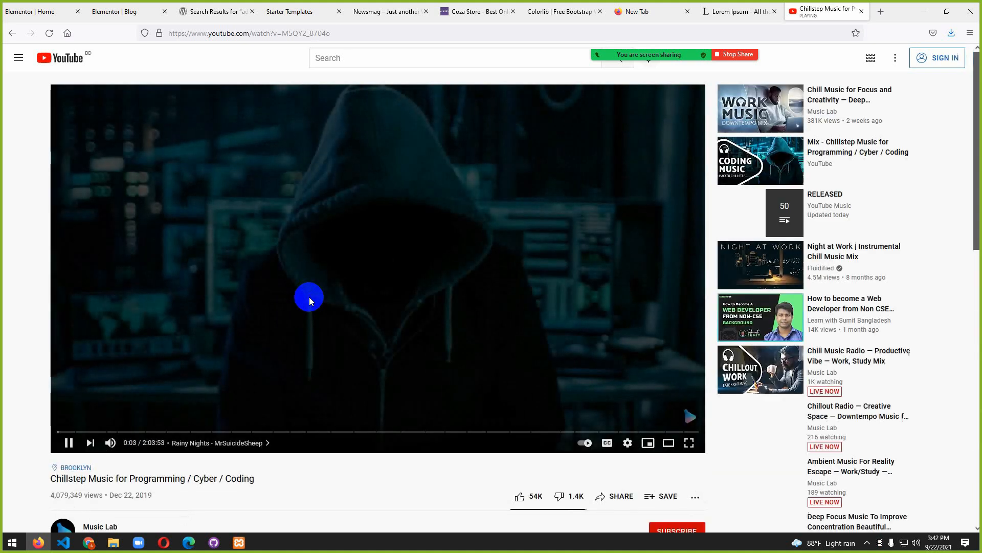
left_click(309, 297)
left_click(598, 496)
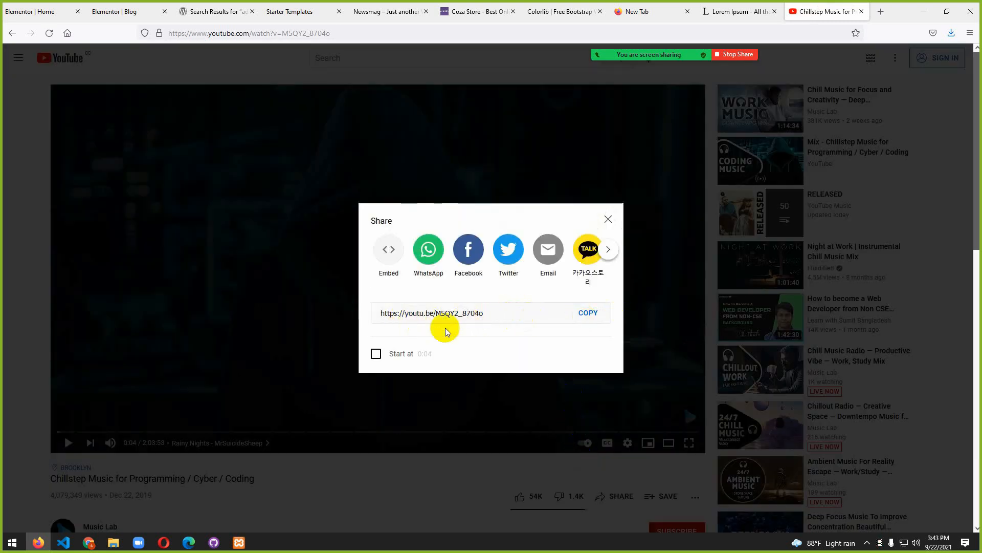
left_click(590, 316)
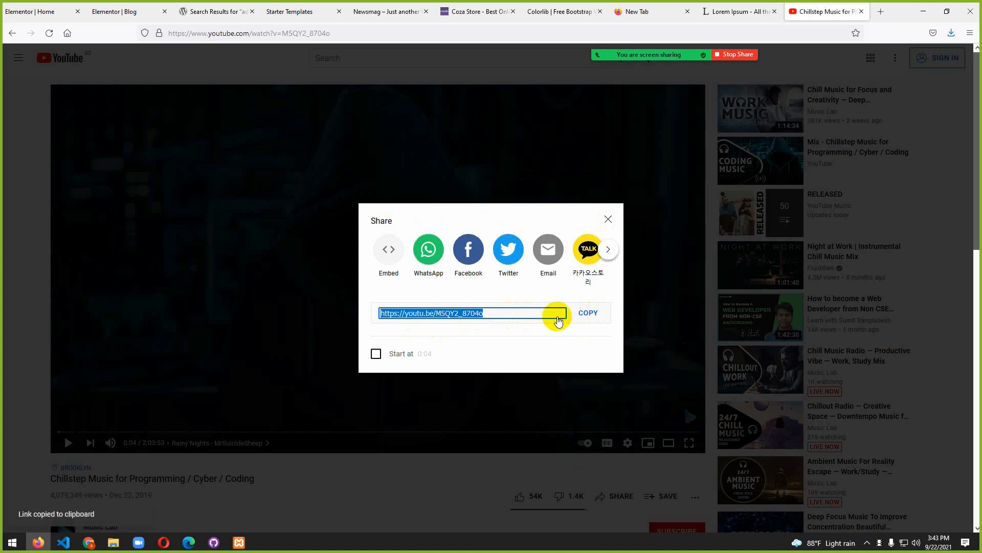
left_click(105, 11)
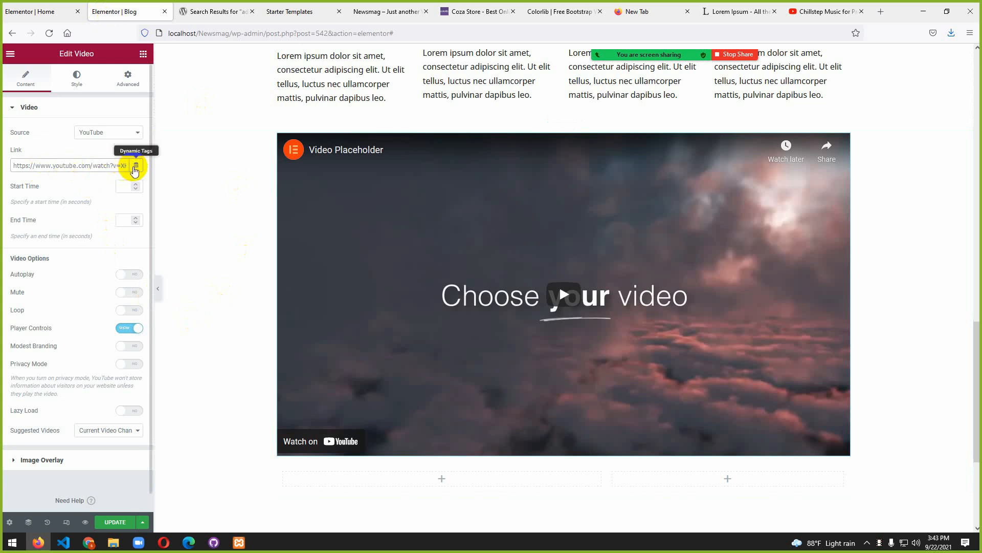
left_click(135, 168)
left_click(125, 165)
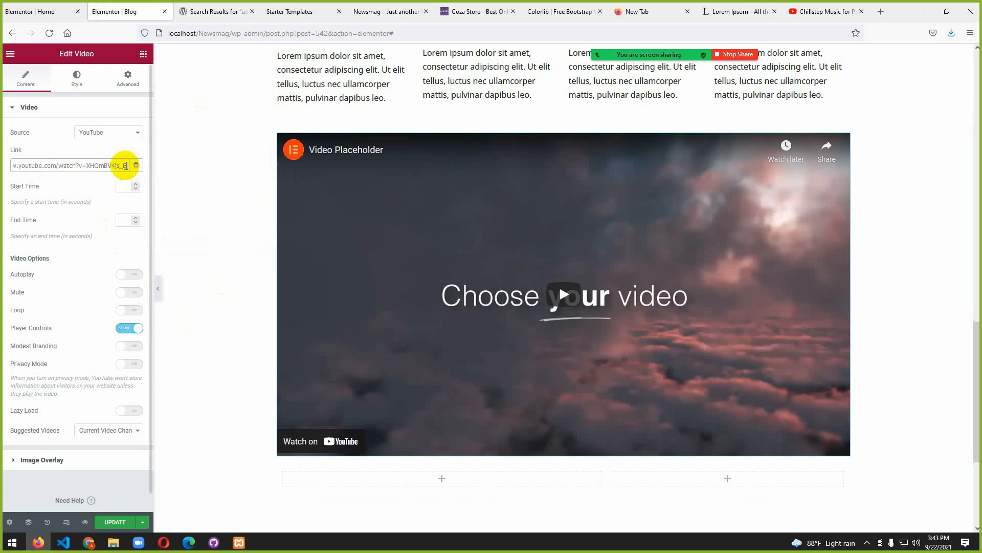
key("BackSpace")
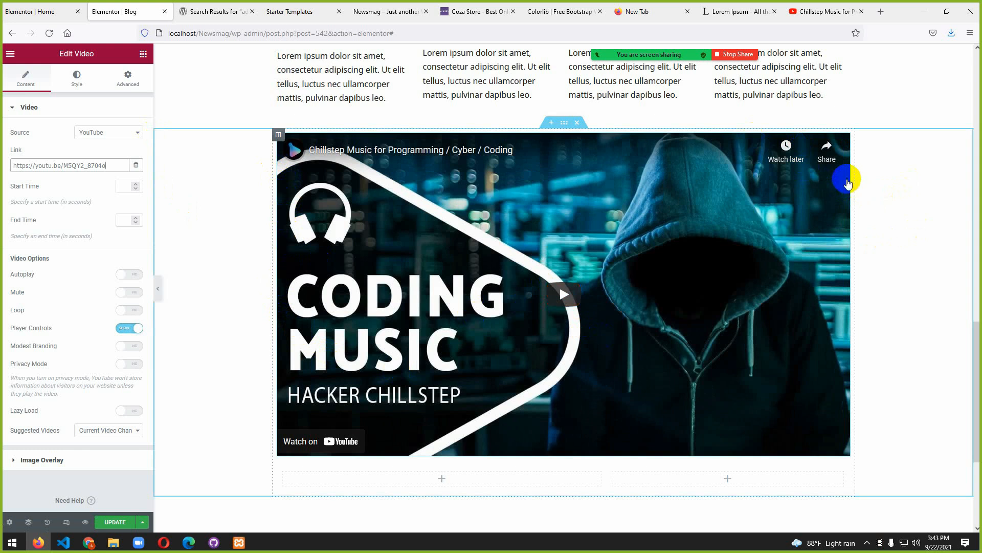
scroll(410, 399, "down", 2)
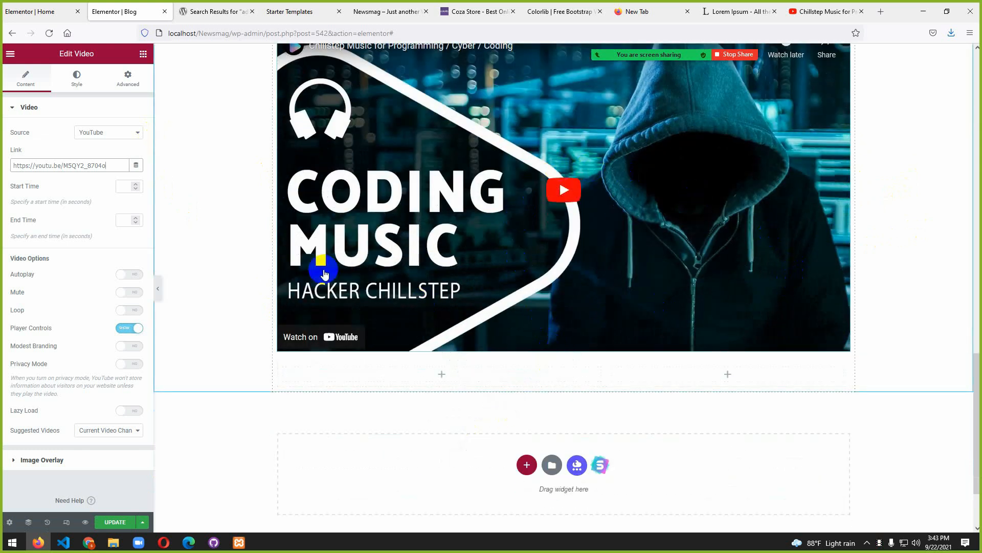
scroll(48, 404, "down", 1)
scroll(56, 404, "up", 1)
- Try the 3:2, 1:1 and 9:16 aspect ratios on the video widget
left_click(76, 87)
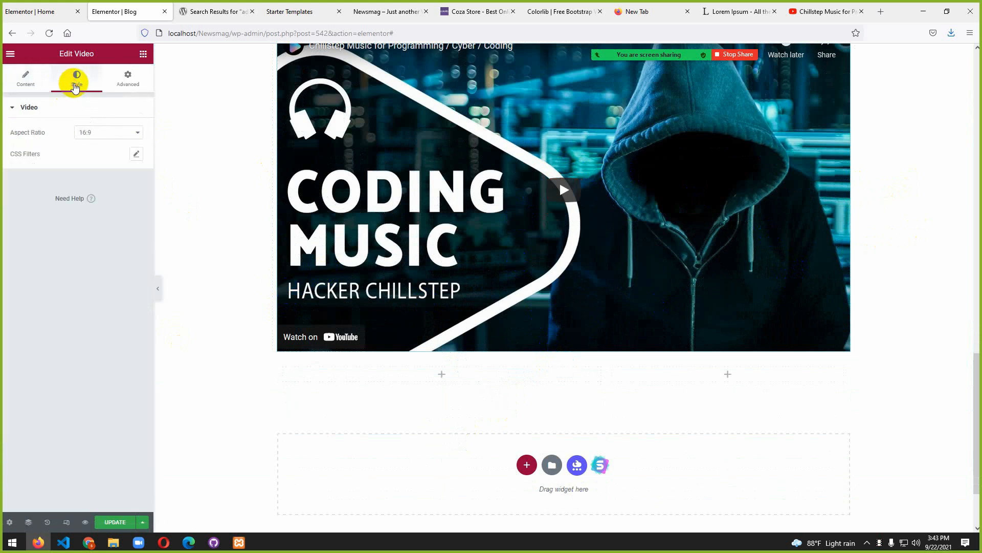
left_click(140, 137)
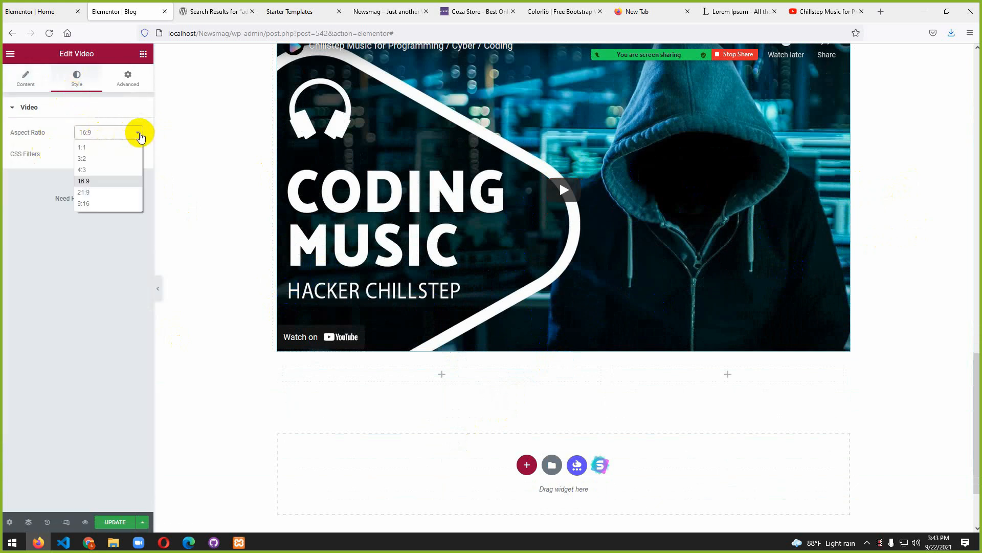
left_click(103, 155)
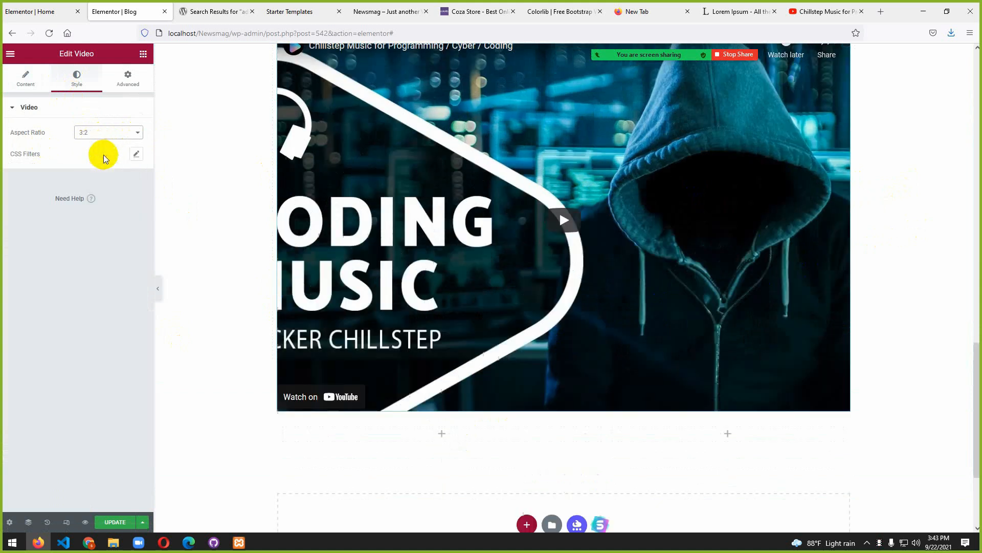
left_click(132, 136)
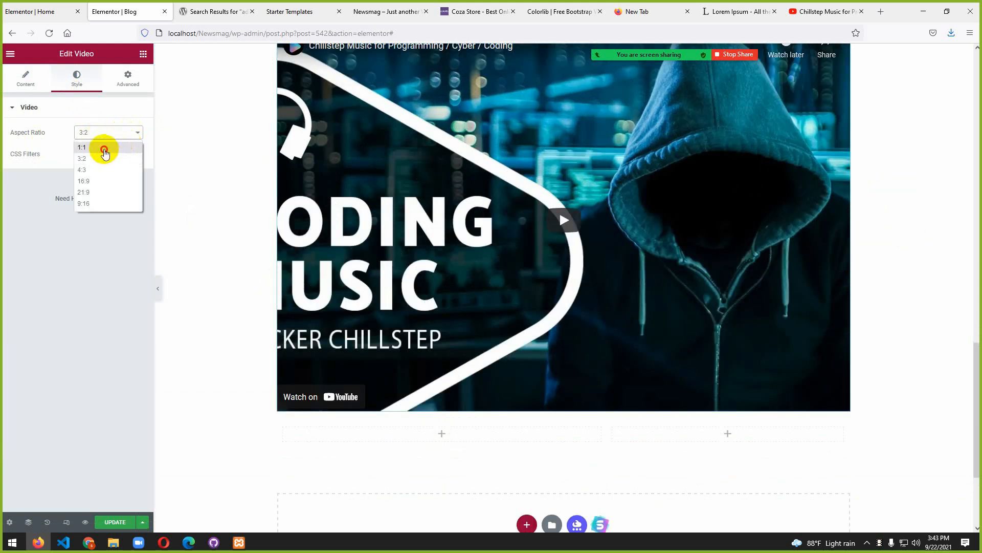
left_click(104, 149)
left_click(136, 134)
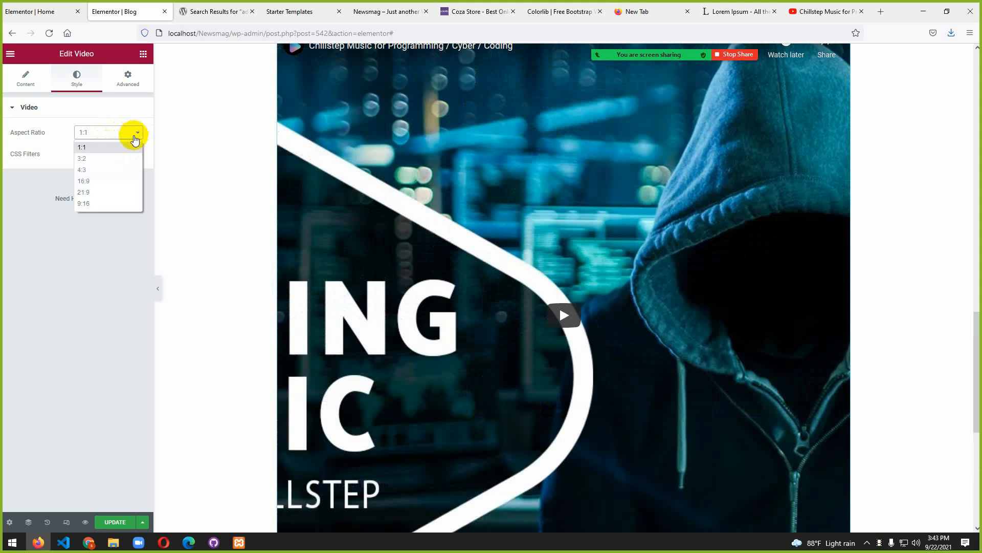
left_click(103, 203)
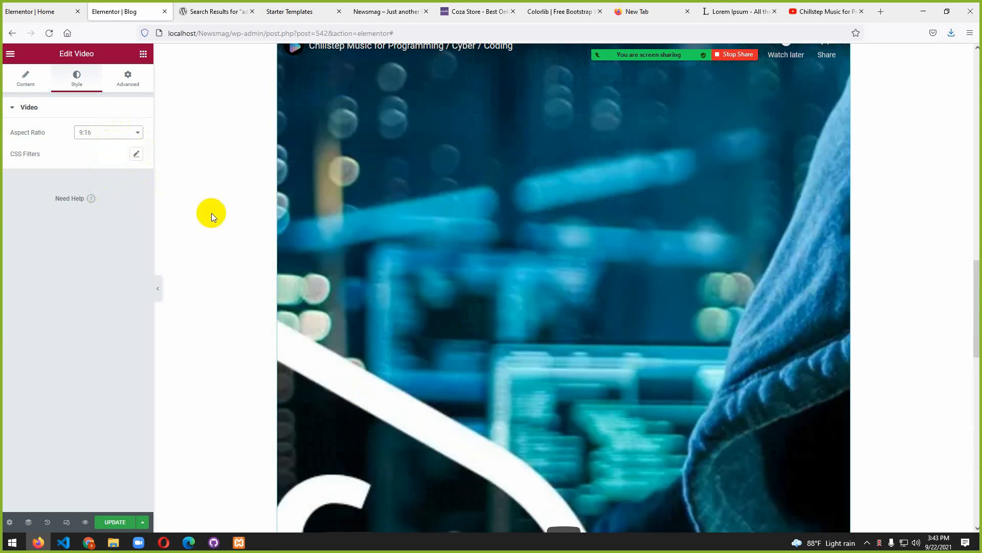
left_click(137, 134)
left_click(108, 203)
scroll(605, 269, "up", 6)
scroll(468, 309, "down", 2)
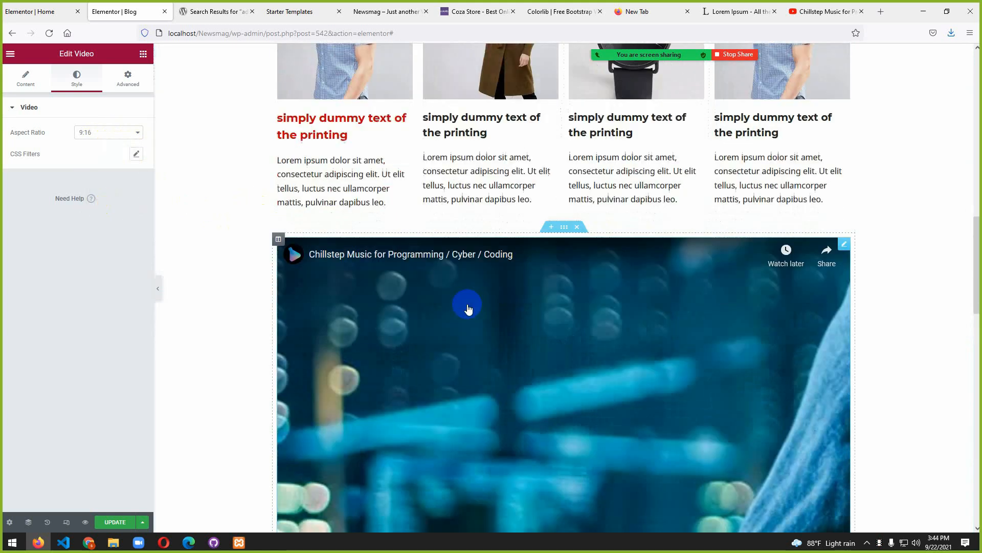
- Step the video widget's aspect ratio back through 1:1 and 3:2 to 16:9
key("Up")
scroll(467, 309, "down", 5)
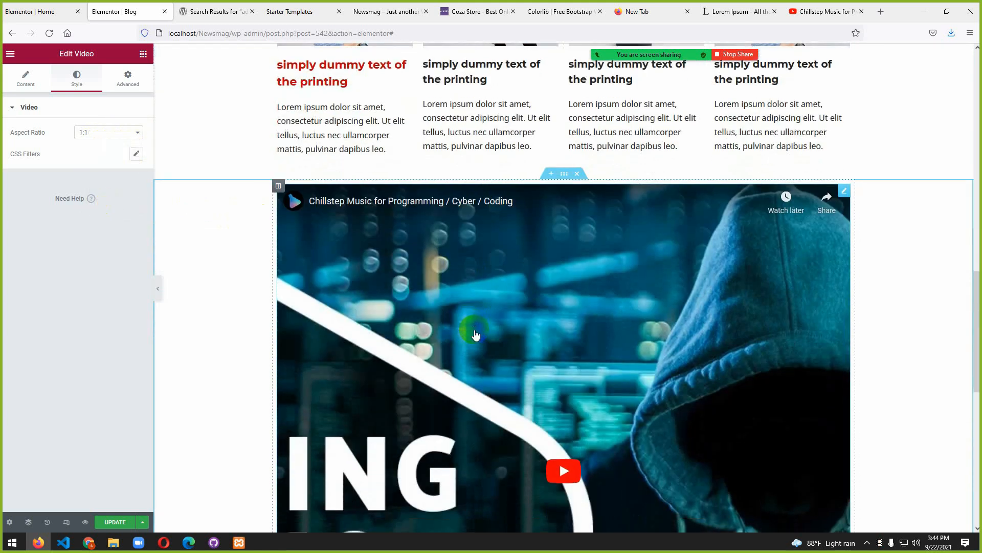
key("Up")
scroll(475, 334, "up", 5)
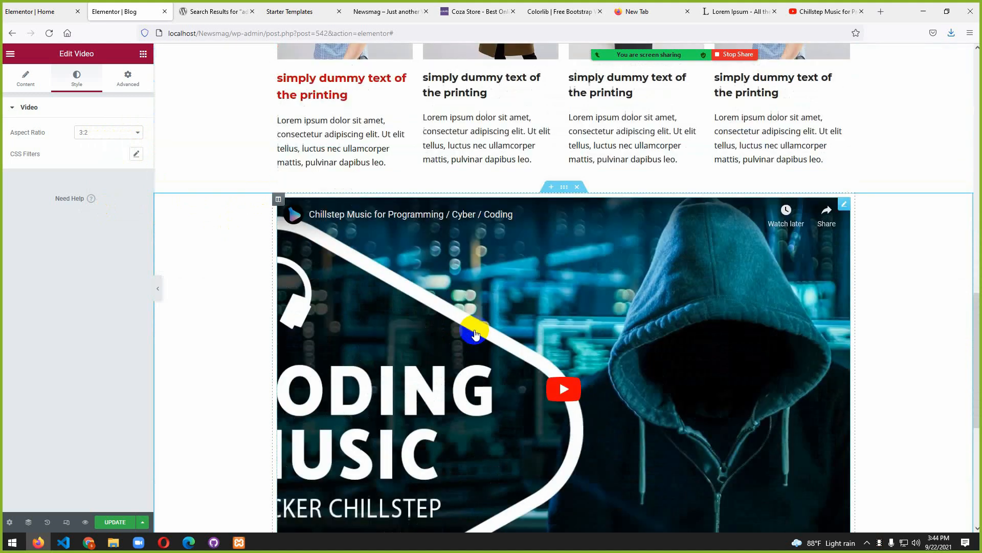
key("Up")
scroll(481, 335, "down", 3)
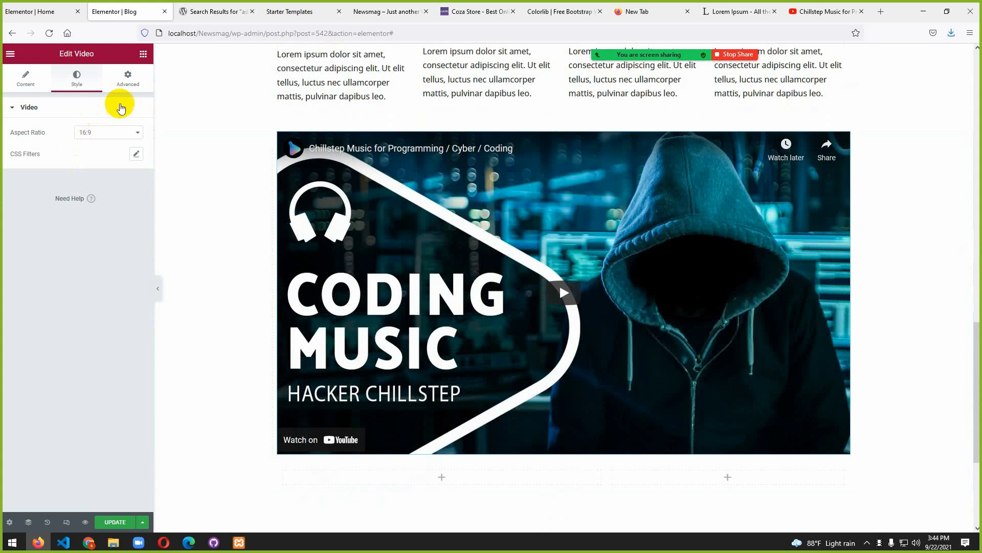
- Examine the video widget's advanced, style and content settings and how the video sits above the empty inner columns
left_click(126, 76)
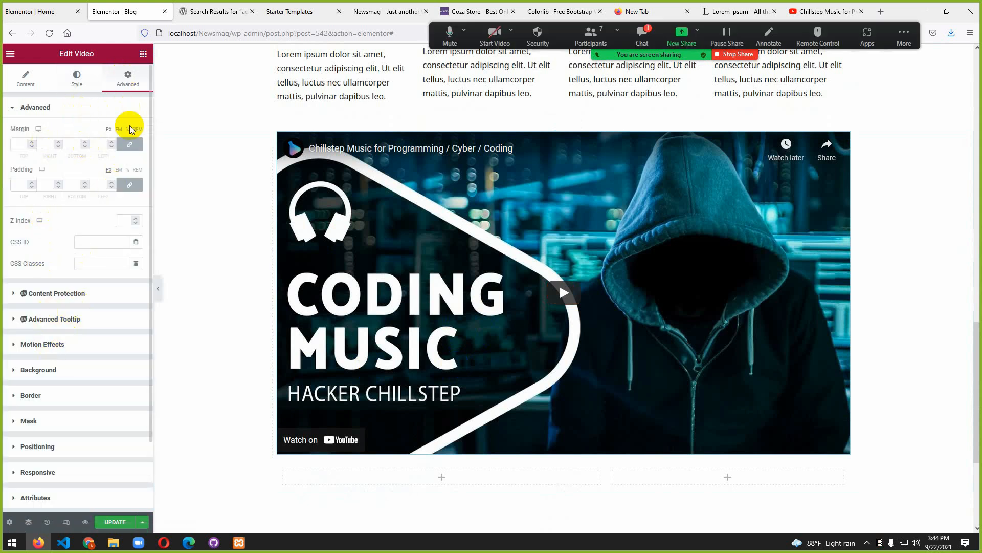
left_click(77, 82)
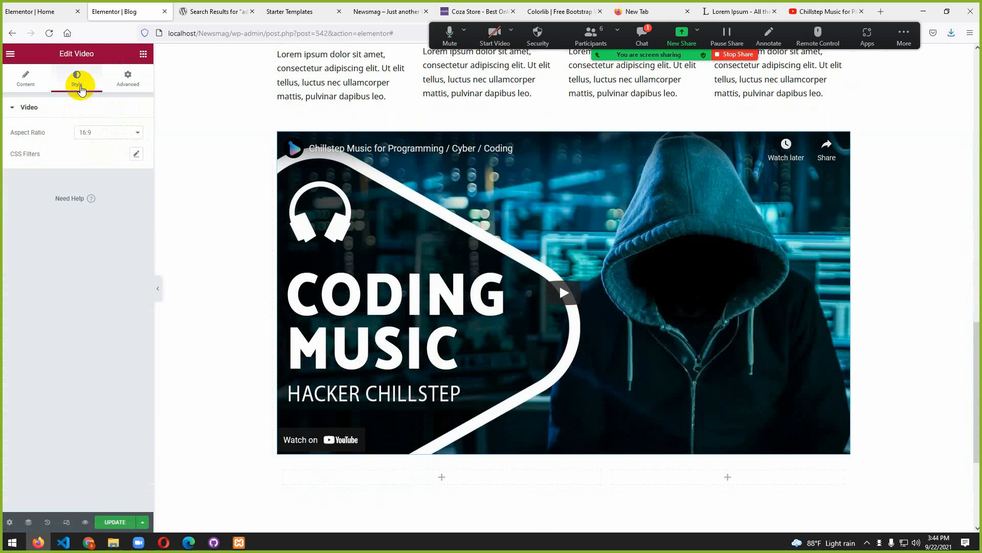
left_click(26, 79)
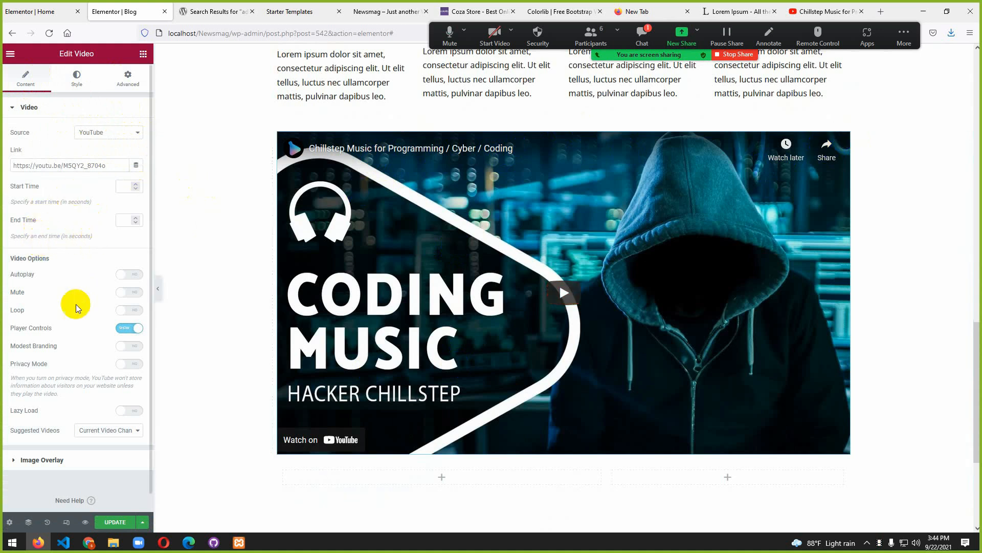
scroll(82, 301, "down", 1)
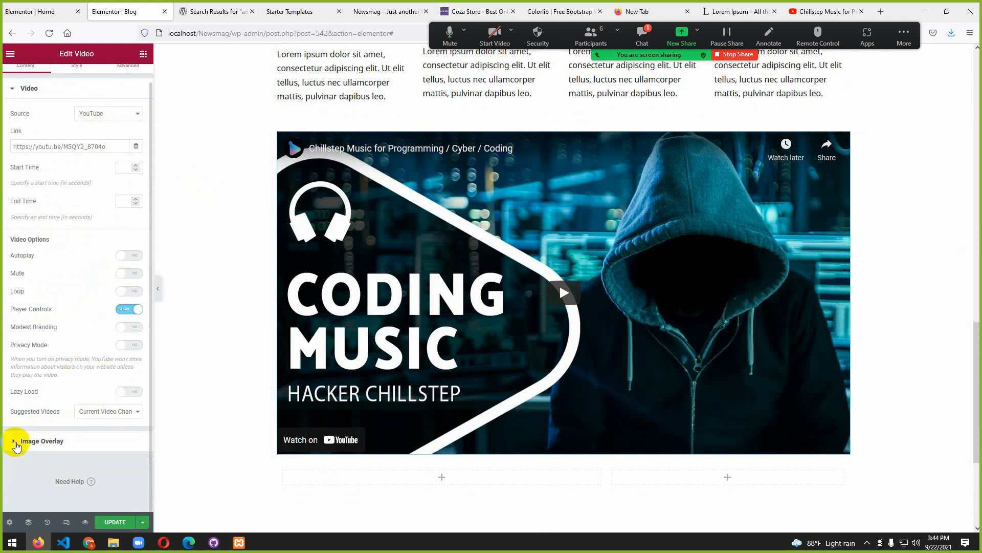
scroll(51, 215, "up", 1)
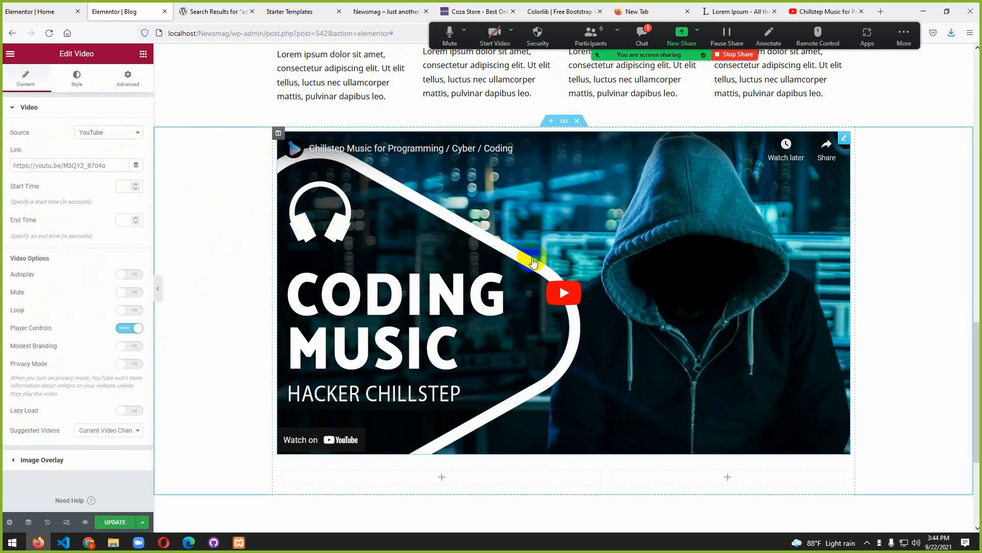
scroll(526, 256, "down", 1)
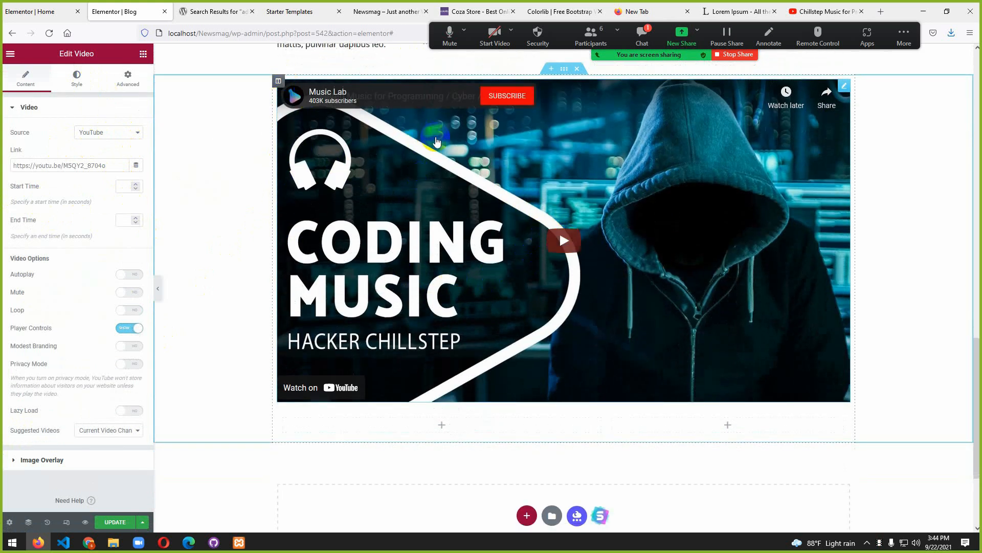
scroll(523, 323, "down", 2)
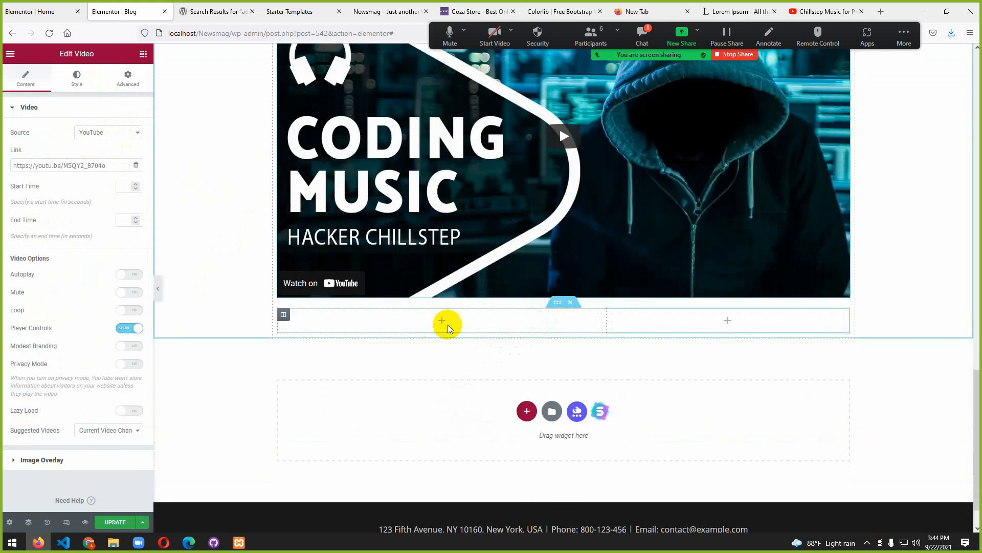
scroll(390, 139, "up", 1)
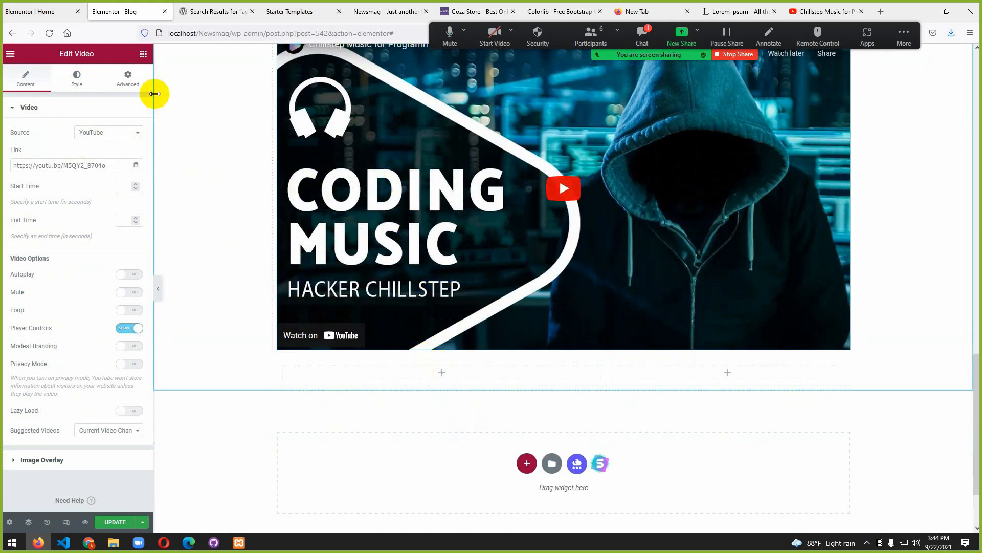
- Delete the column that holds the video widget and the inner section beneath it
scroll(328, 189, "up", 4)
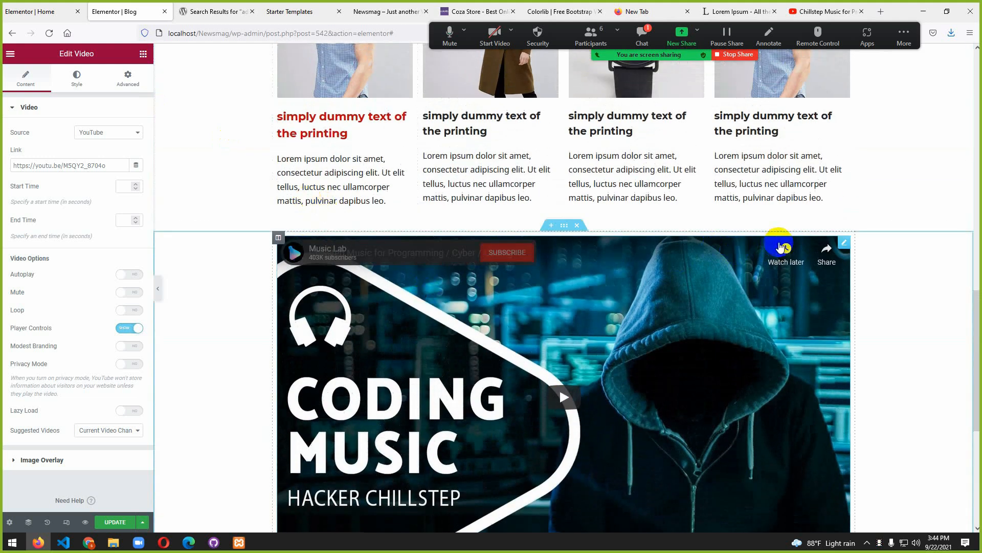
left_click(279, 237)
right_click(279, 237)
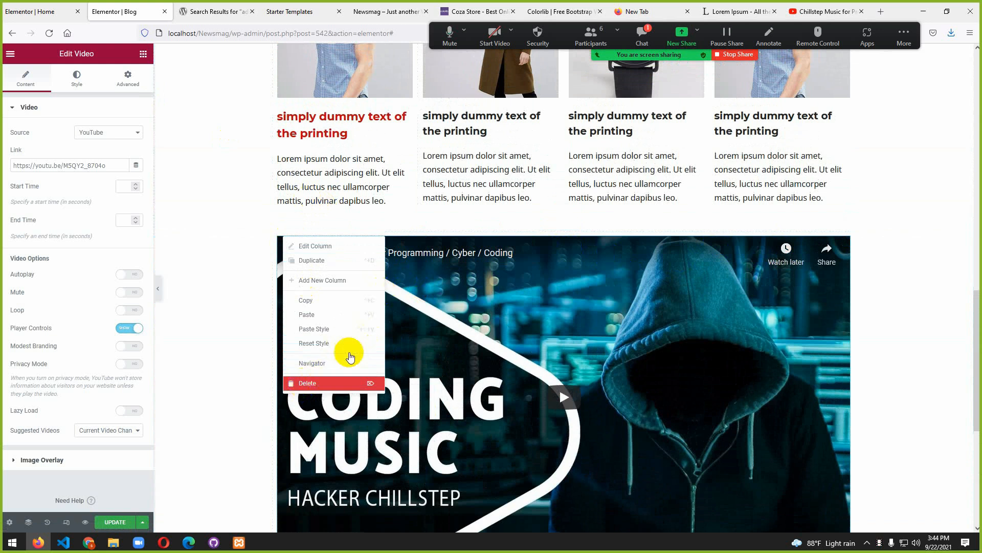
left_click(325, 386)
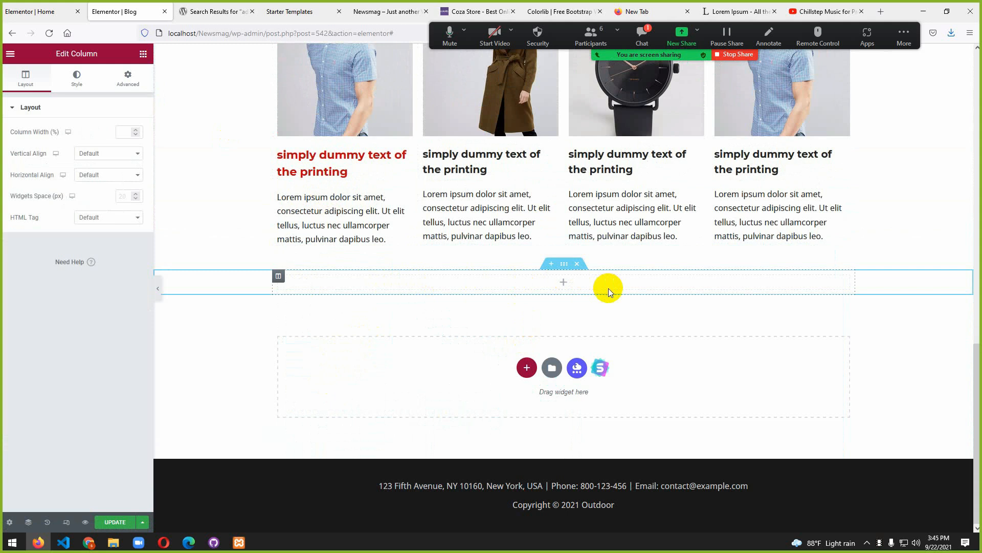
- Add a two-column inner section to the empty section and make its left column wider than the right one
left_click(566, 285)
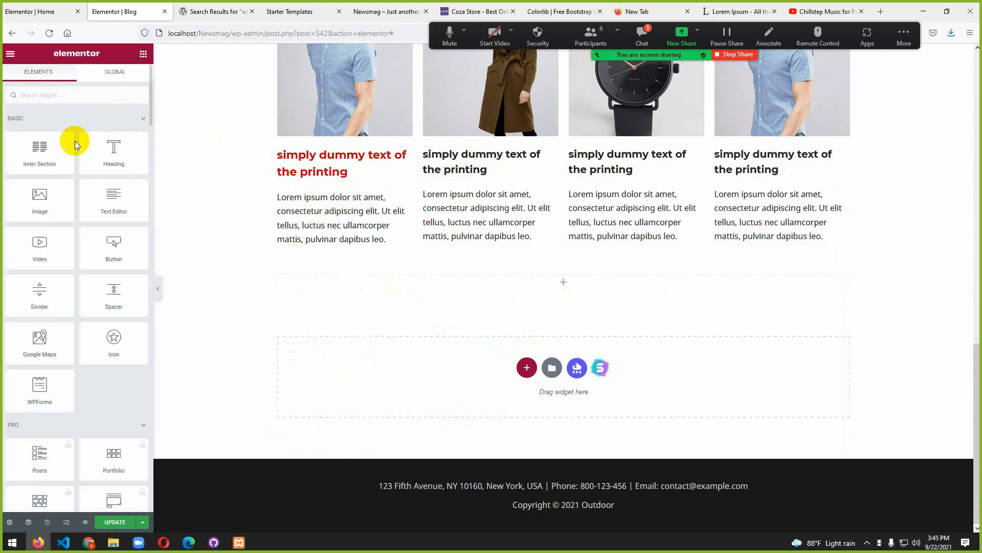
left_click_drag(44, 146, 509, 280)
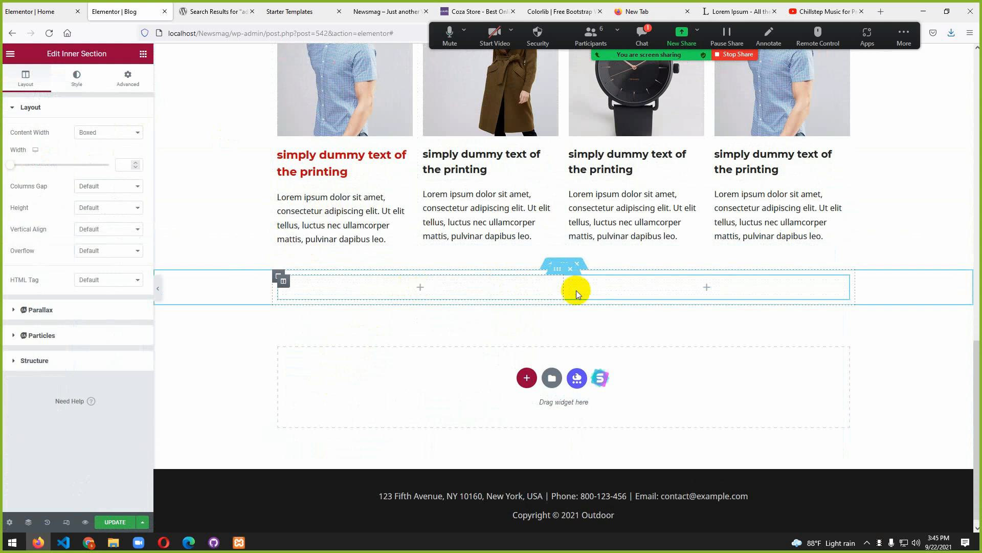
left_click_drag(567, 290, 606, 295)
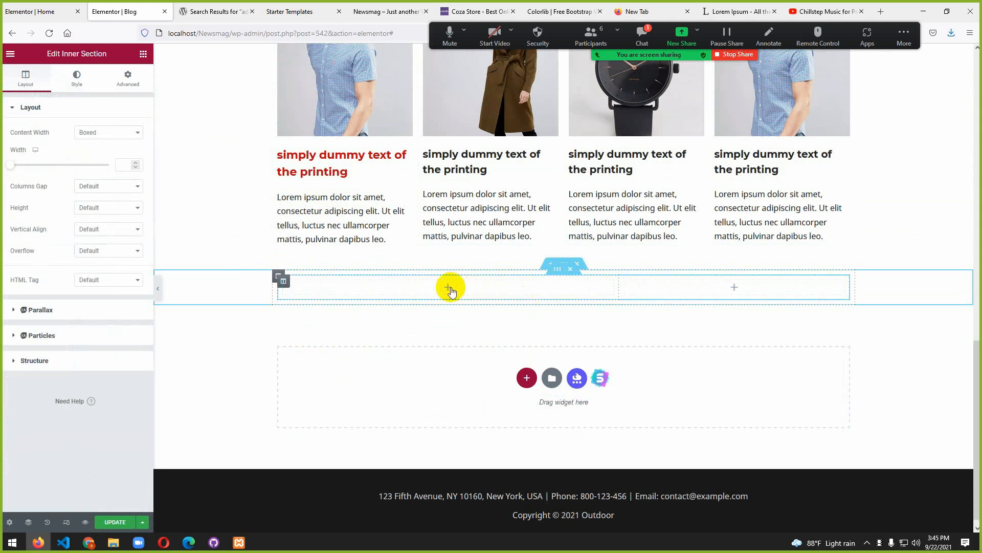
- Place a Heading widget in the inner section's left column, with a Text Editor widget directly below it
left_click(448, 287)
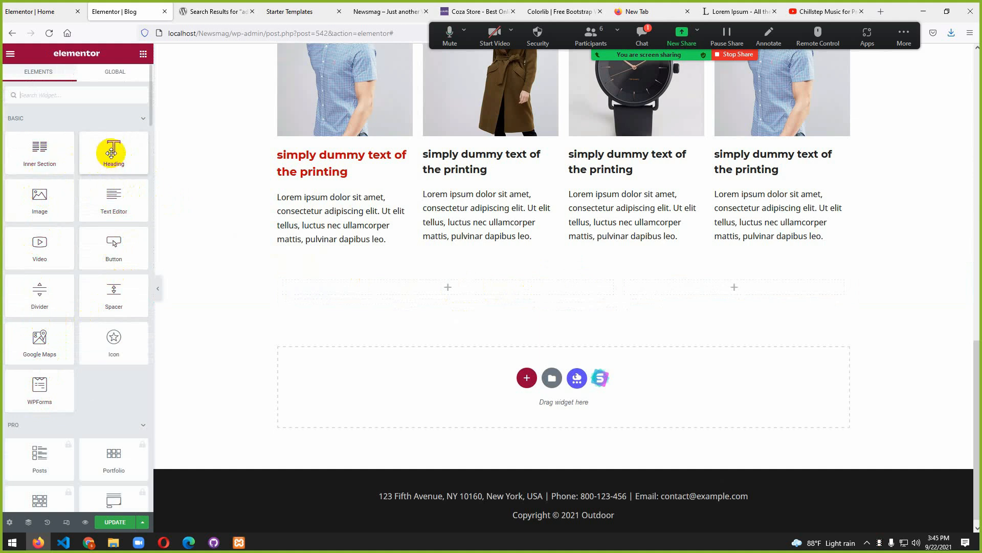
left_click_drag(111, 152, 439, 280)
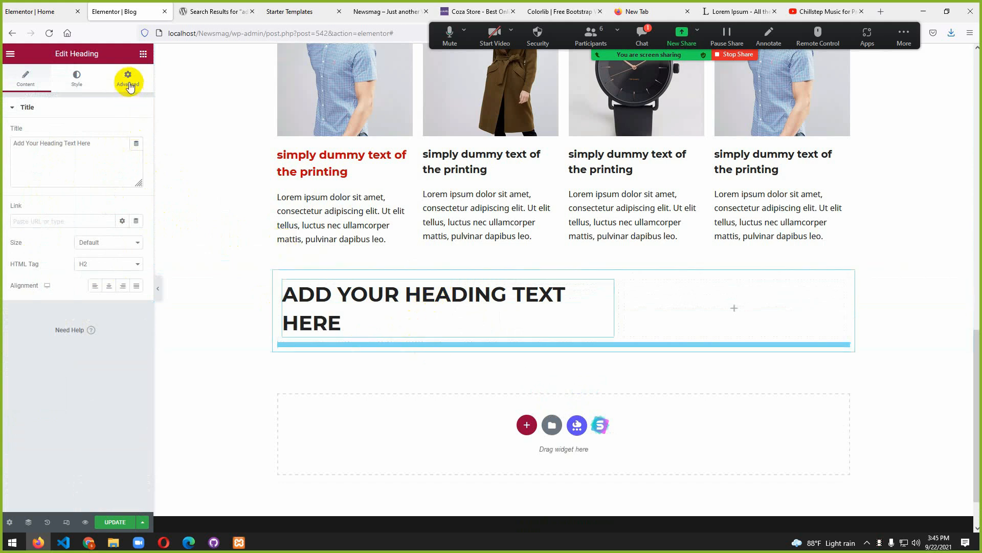
left_click(143, 56)
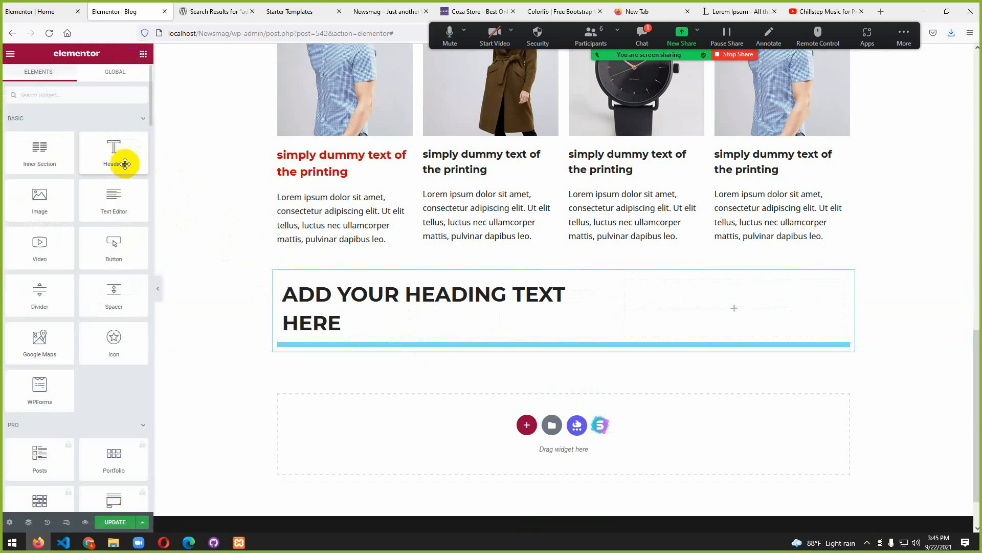
left_click_drag(110, 207, 403, 336)
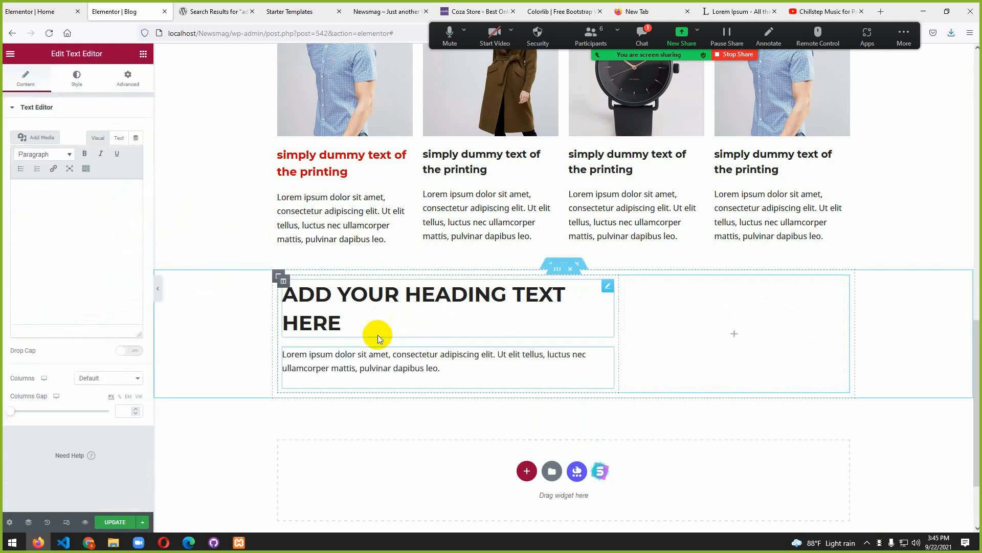
- Read the Zoom meeting chat, bring up the Zoom meetings window, and minimize both windows
left_click(650, 39)
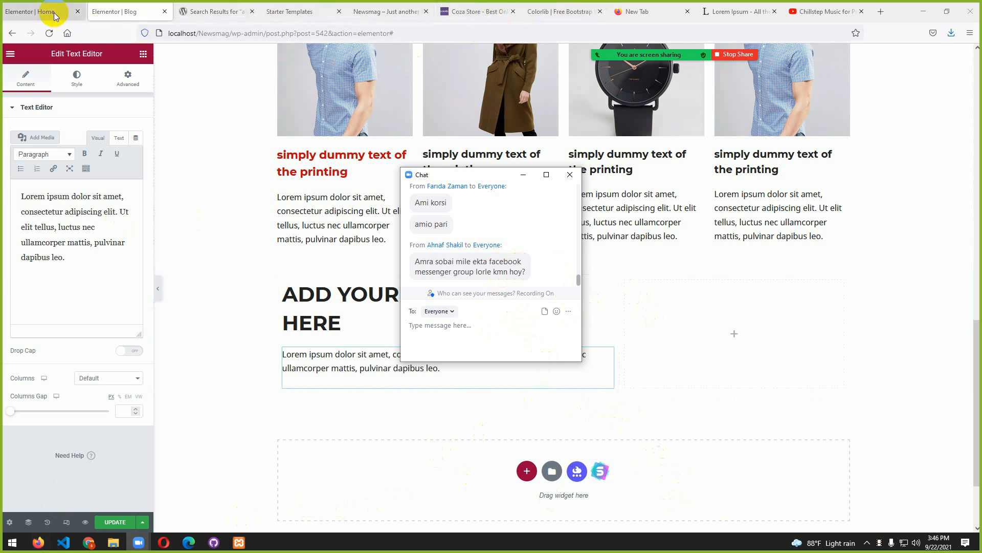
mouse_move(139, 543)
left_click(104, 511)
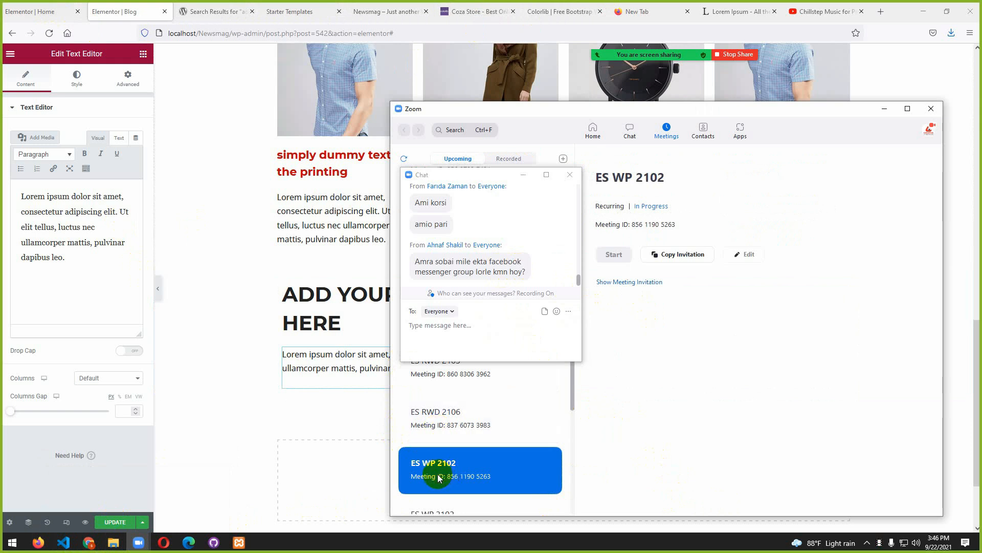
left_click(883, 109)
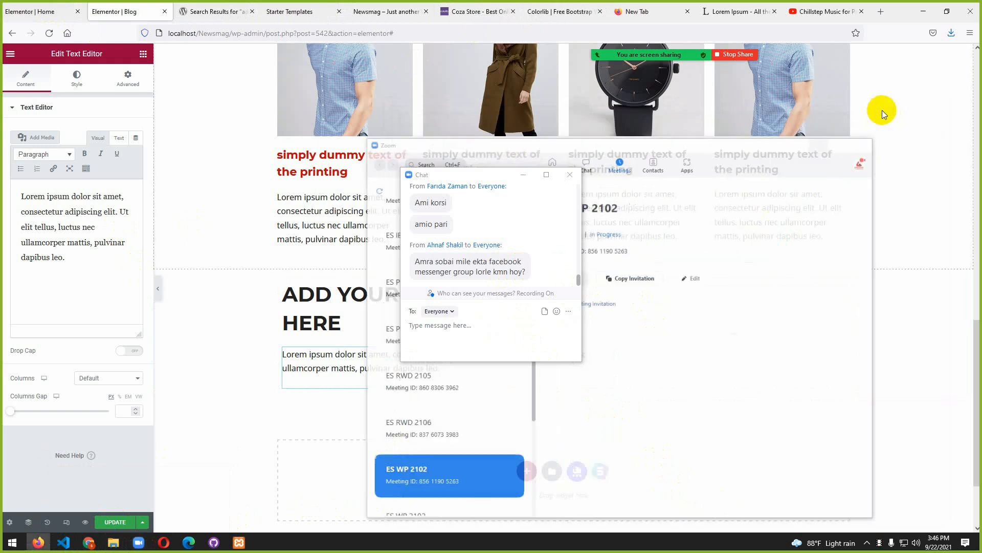
left_click(523, 177)
mouse_move(616, 46)
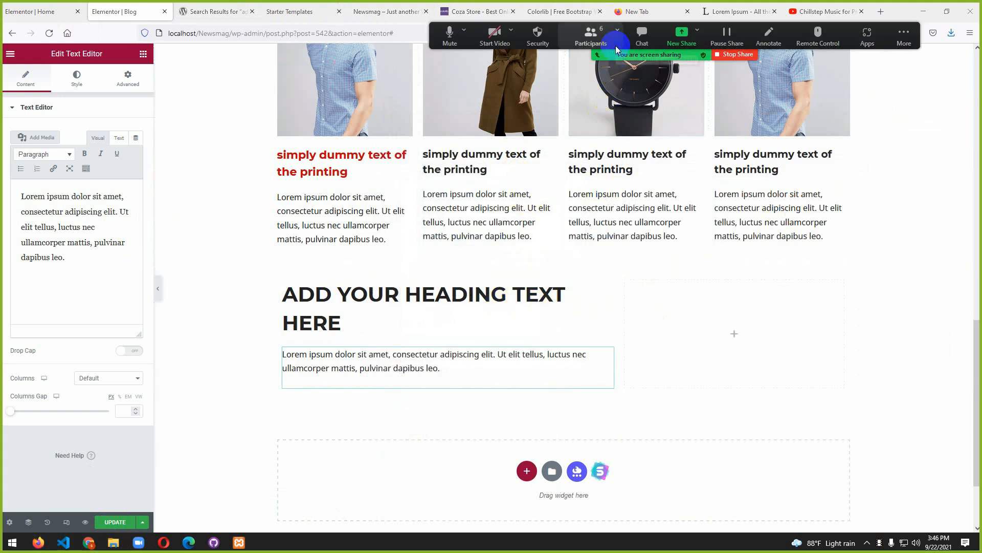
- Read the Zoom meeting chat and admit the participant from the waiting room, with the chat minimized at the end
left_click(642, 35)
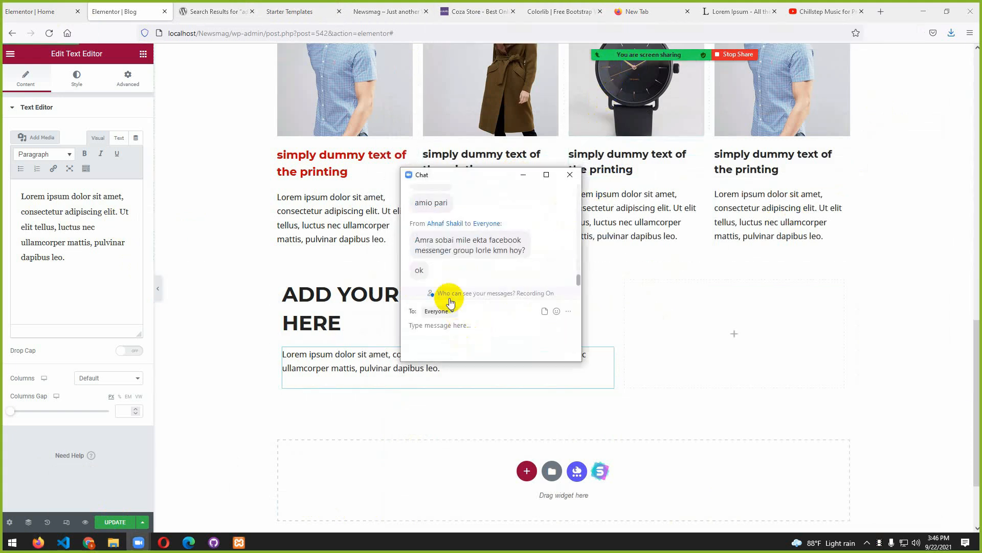
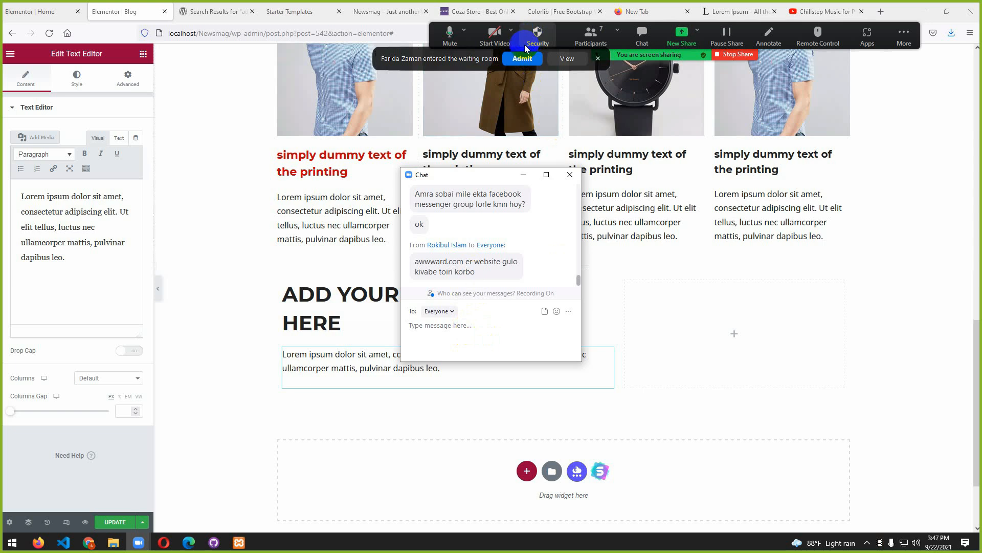
left_click(527, 56)
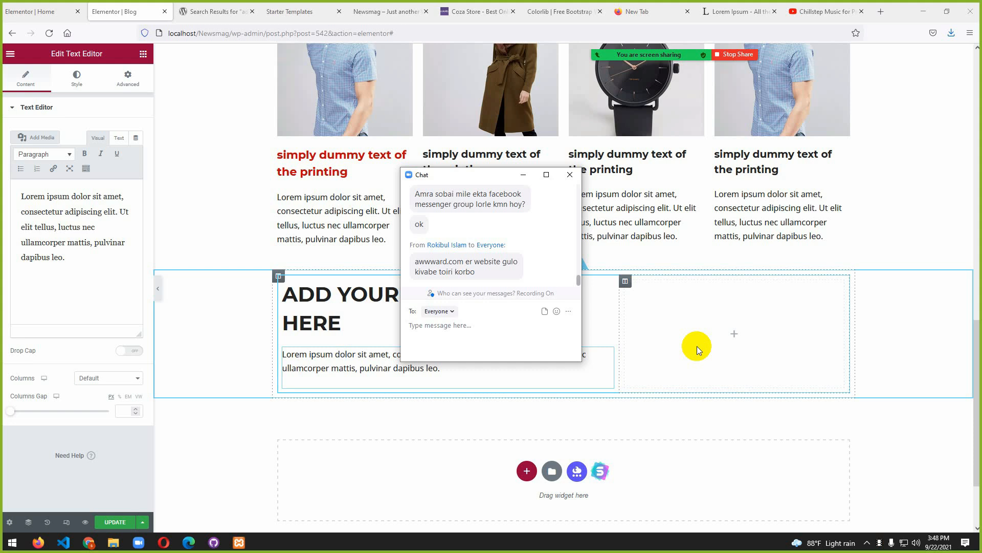
left_click(533, 177)
mouse_move(722, 42)
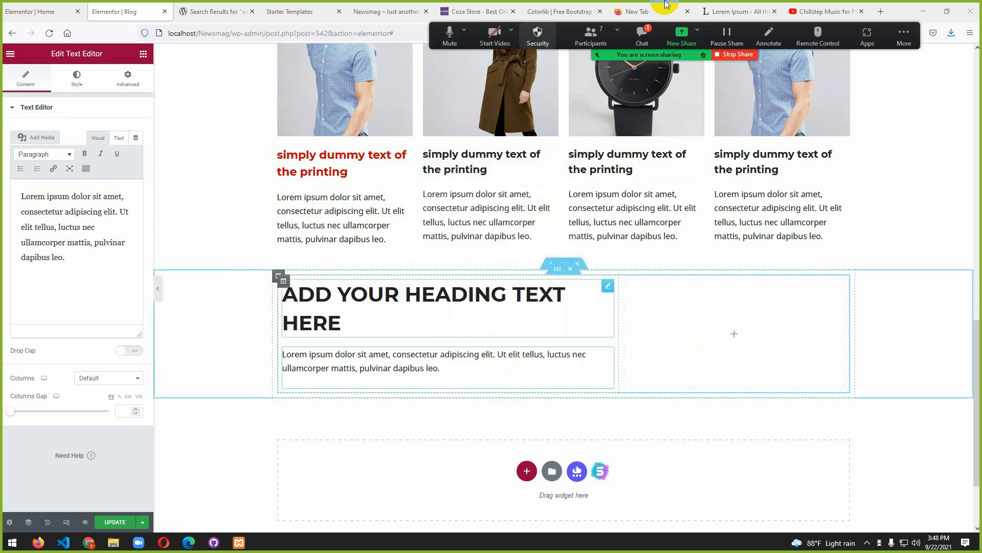
- Copy the address awwward.com from the Zoom chat message and open it in a new browser tab
left_click(642, 35)
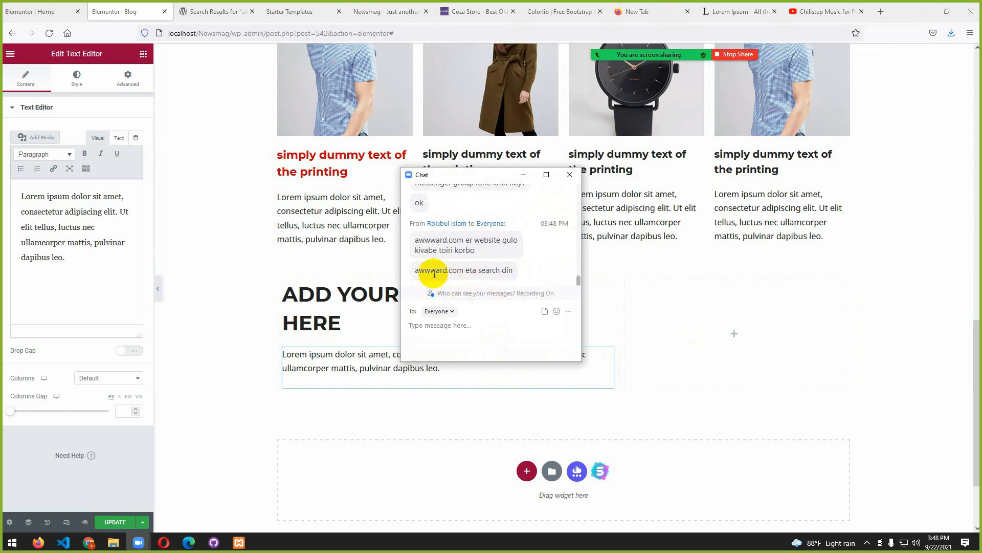
left_click(464, 272)
left_click_drag(464, 272, 414, 271)
key("ctrl+c")
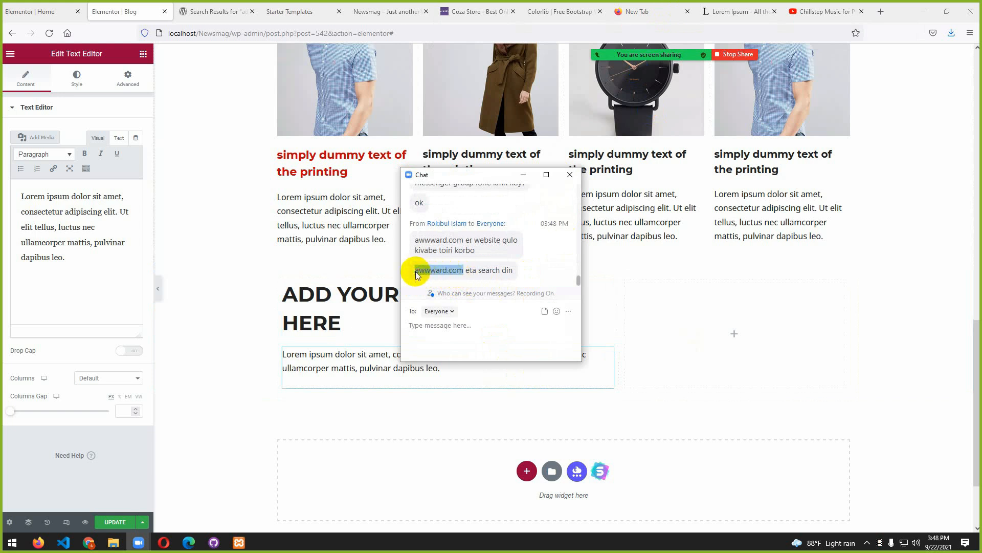
left_click(881, 11)
left_click(281, 34)
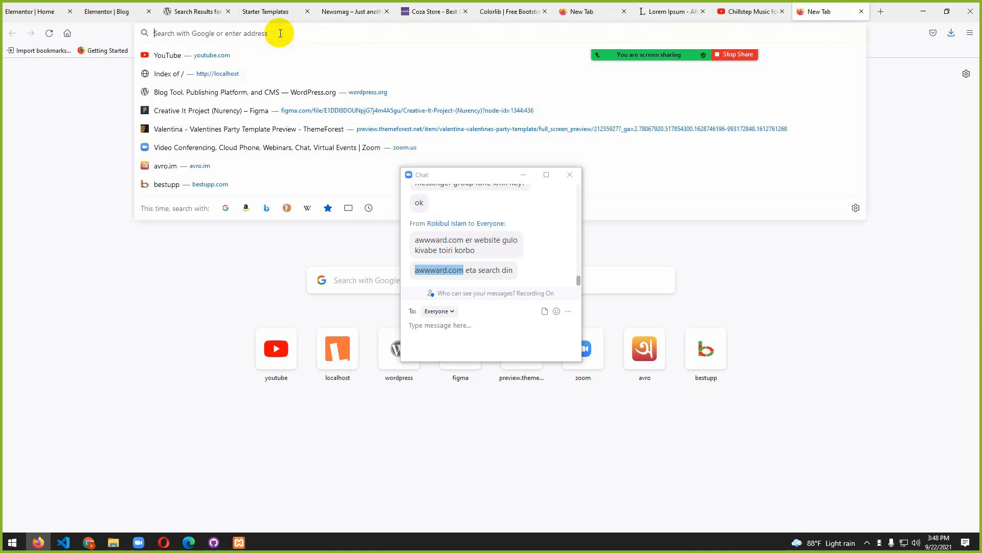
key("ctrl+v")
key("Return")
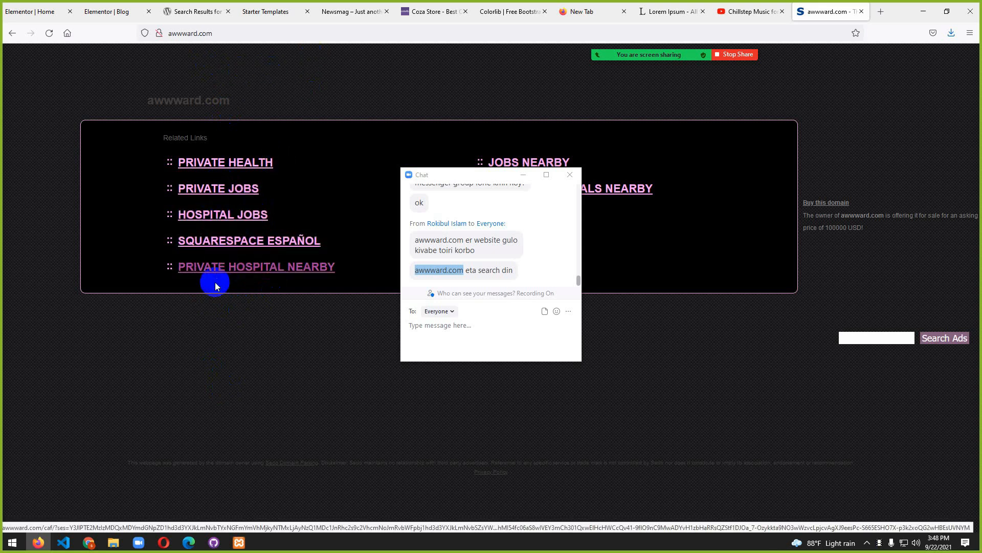
- Minimize the chat window and check the awwward.com page together with its address
left_click(523, 175)
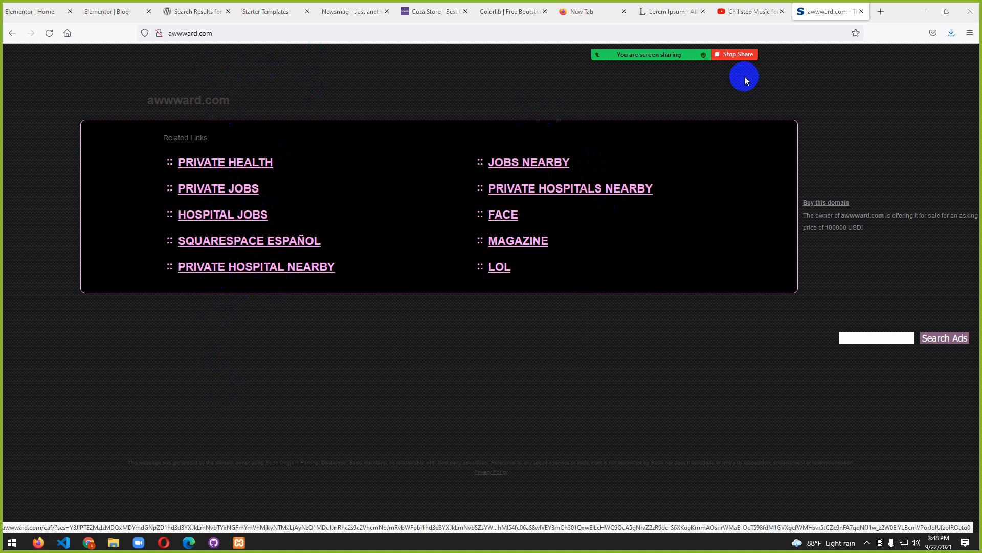
left_click(219, 33)
left_click(241, 33)
left_click_drag(241, 33, 160, 33)
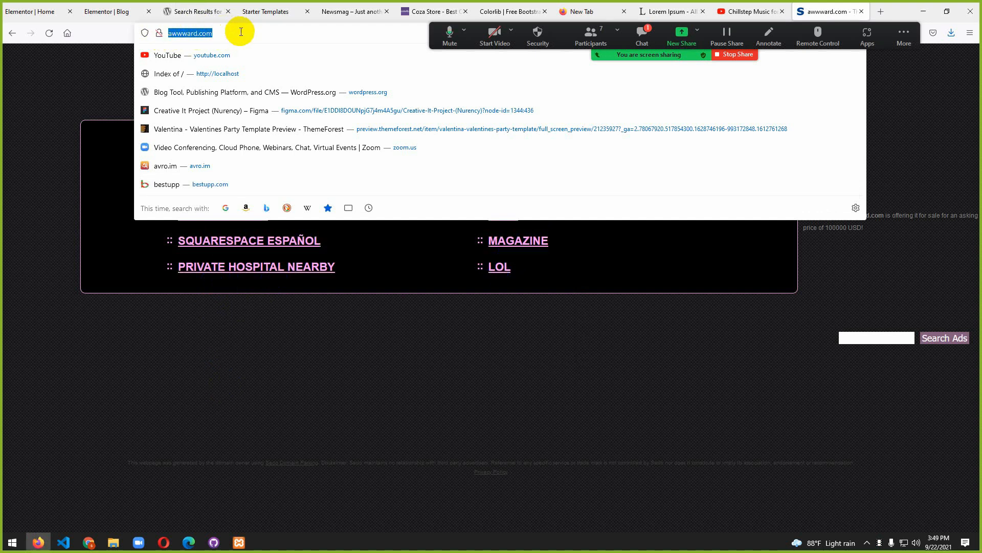
left_click(111, 76)
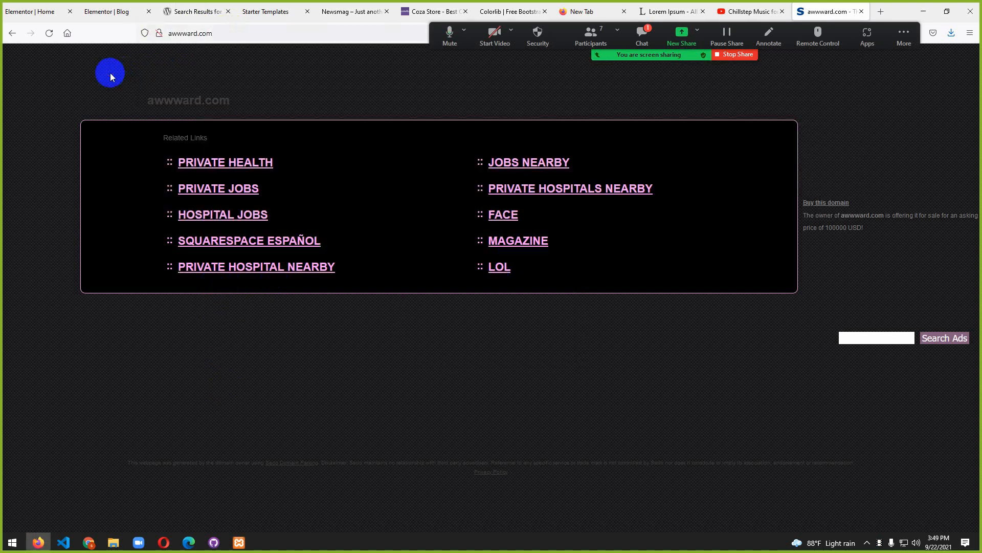
- Read the newest Zoom chat message for the corrected website address and minimize the chat
left_click(642, 36)
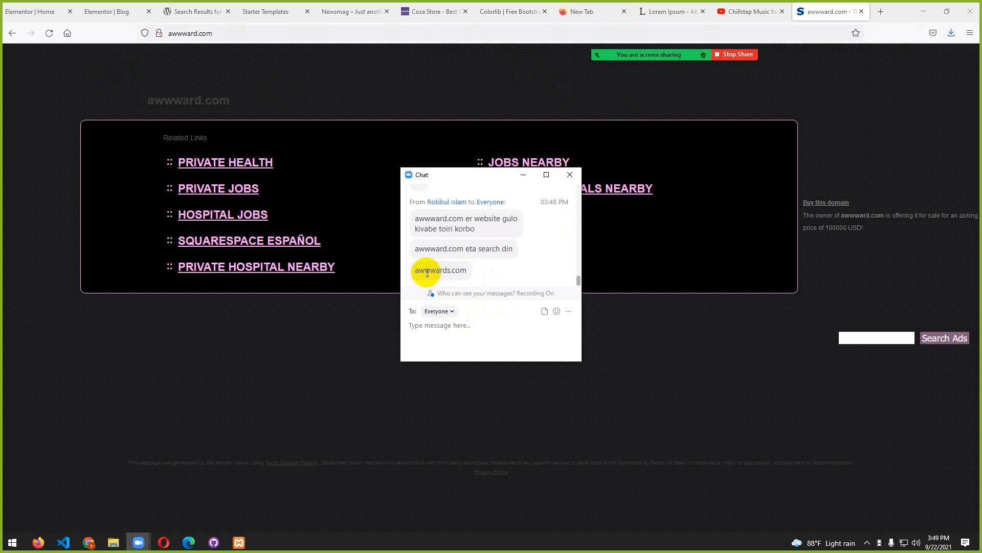
left_click(260, 94)
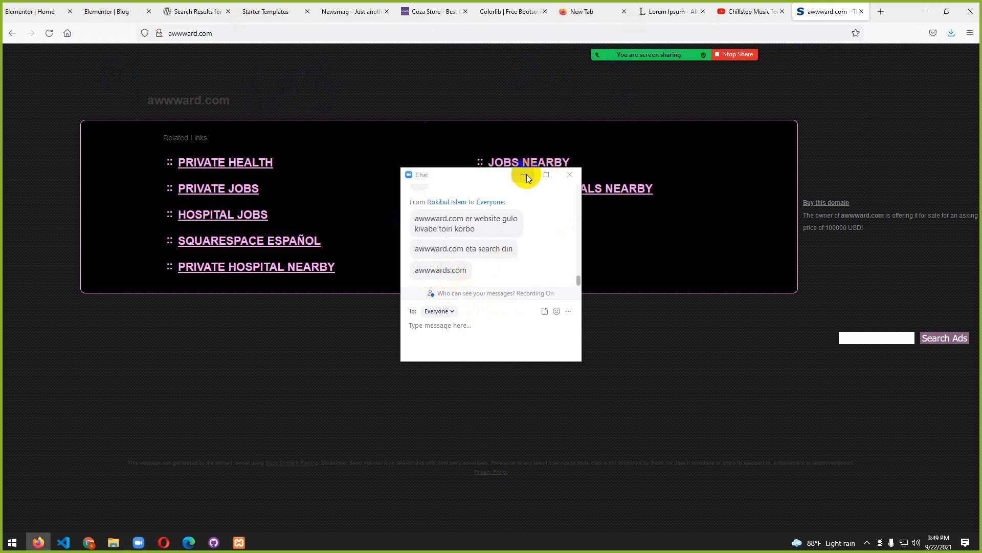
left_click(364, 110)
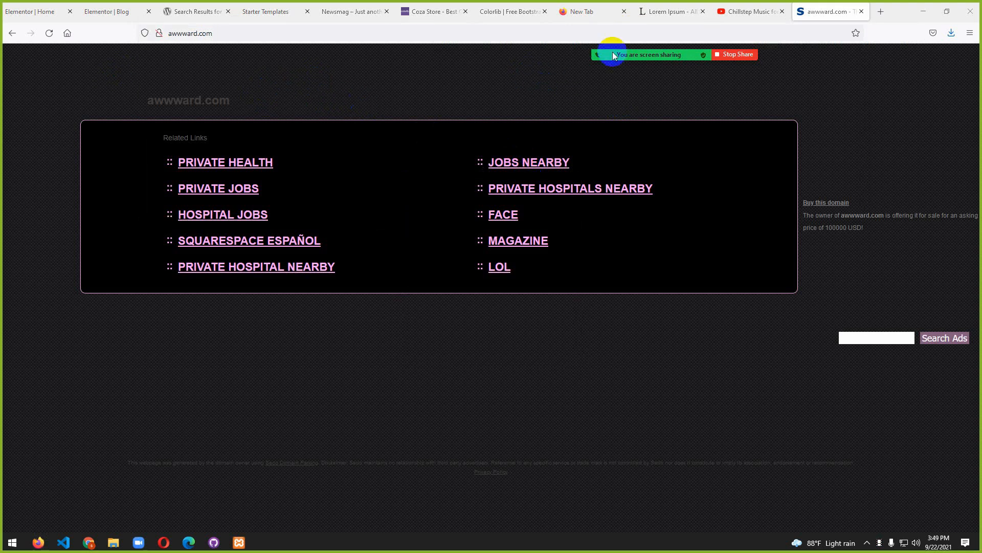
mouse_move(614, 41)
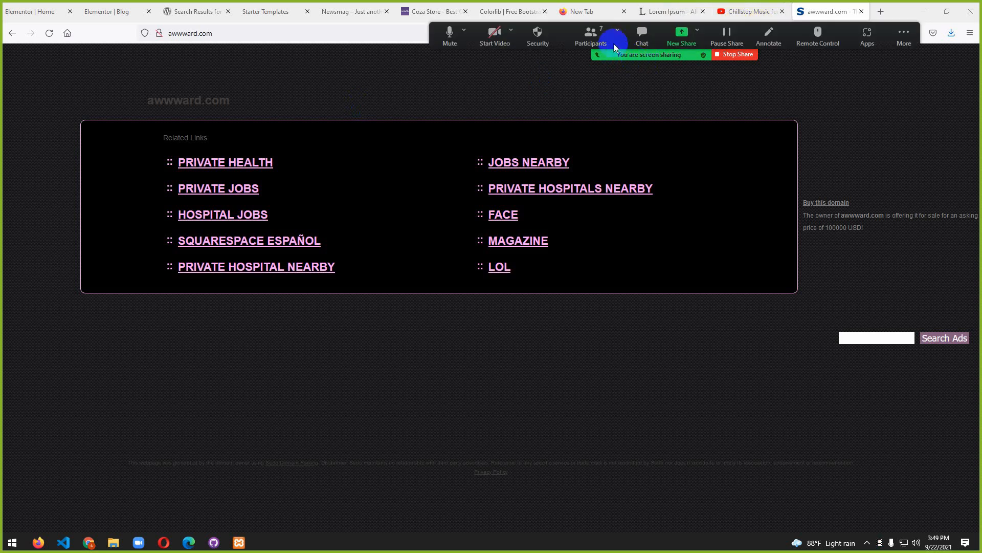
- Copy the address awwwards.com from the newest Zoom chat message and open it in another new browser tab
left_click(643, 34)
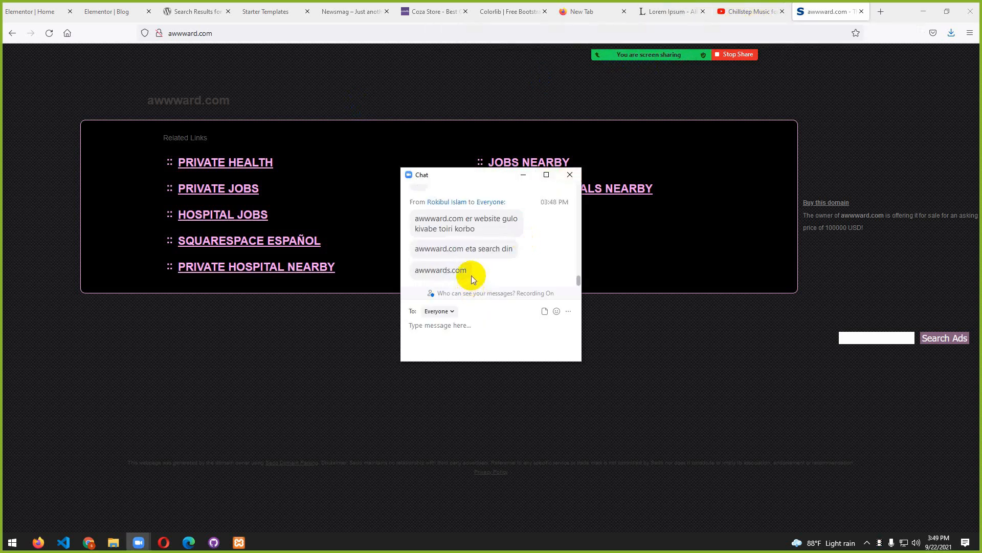
left_click_drag(469, 270, 396, 269)
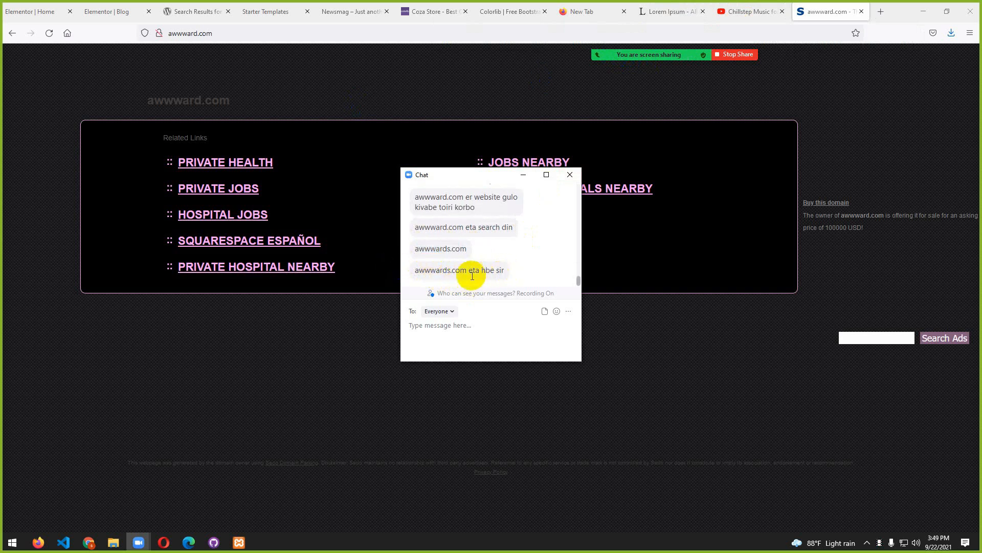
left_click_drag(466, 270, 395, 269)
key("ctrl+c")
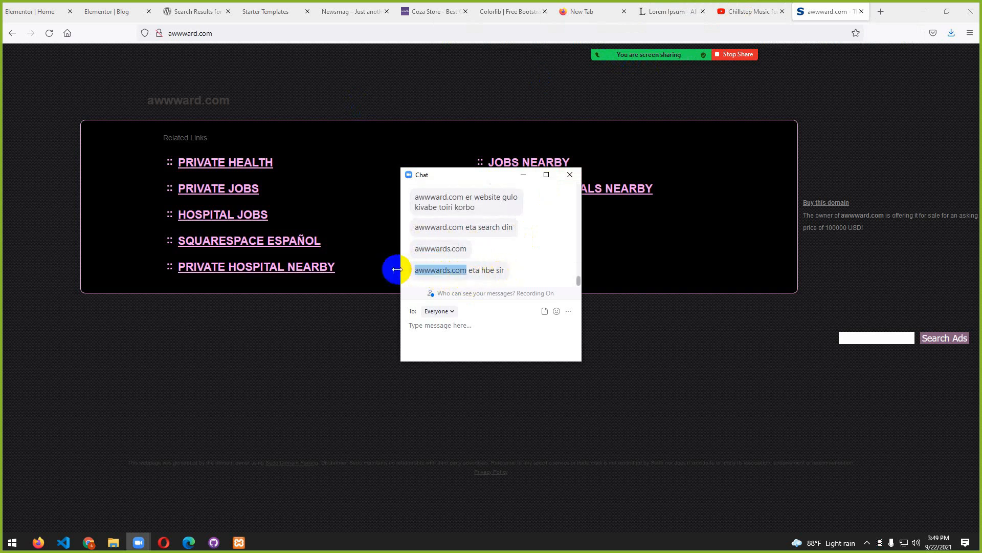
left_click(881, 11)
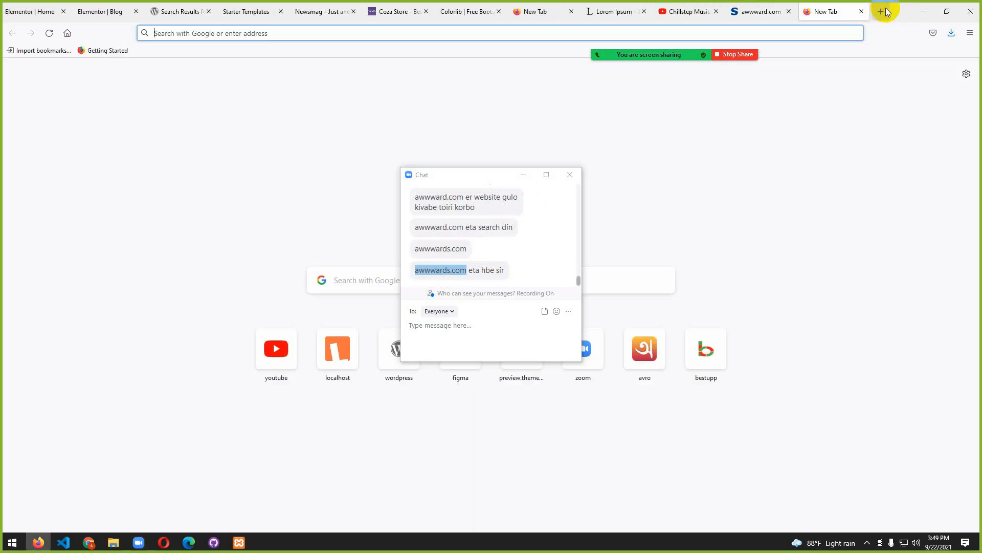
left_click(352, 35)
key("ctrl+v")
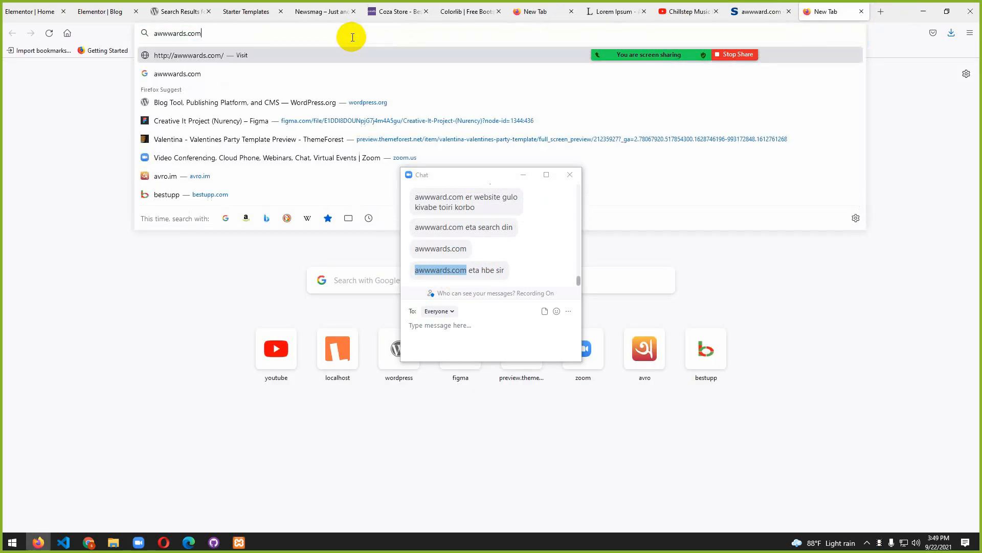
key("Return")
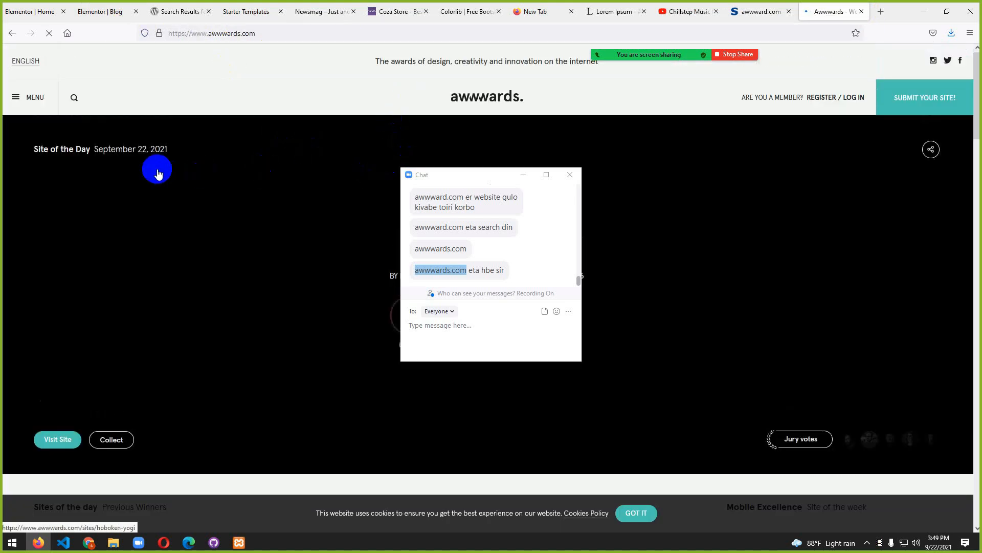
- Close the chat and examine the Awwwards home page's site of the day, previous winners and nominees
scroll(226, 225, "down", 3)
scroll(227, 228, "up", 3)
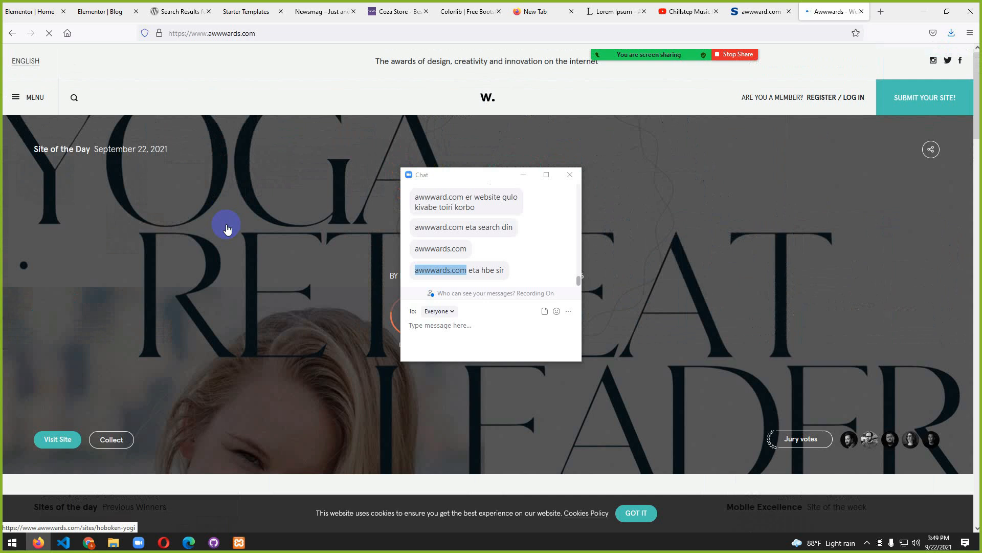
left_click(569, 175)
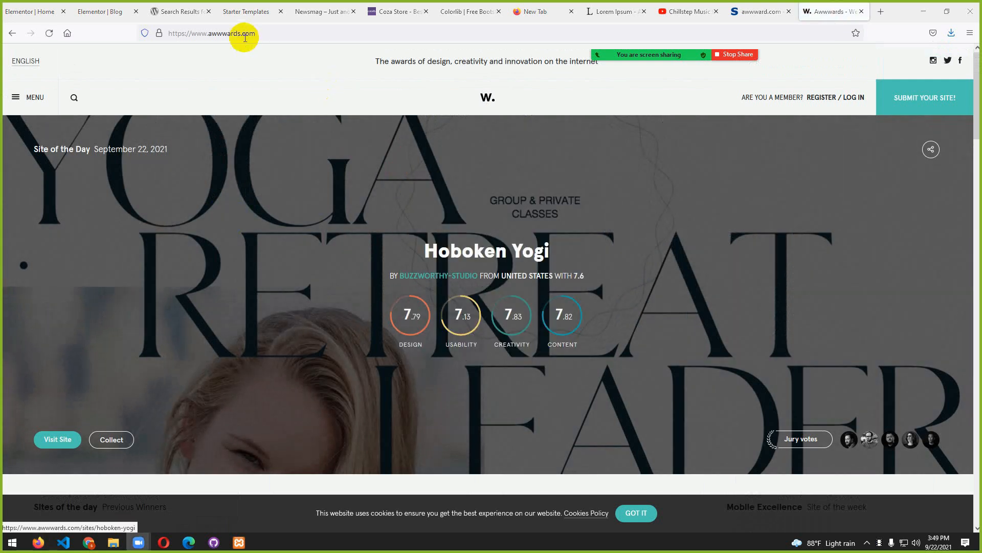
scroll(395, 265, "down", 3)
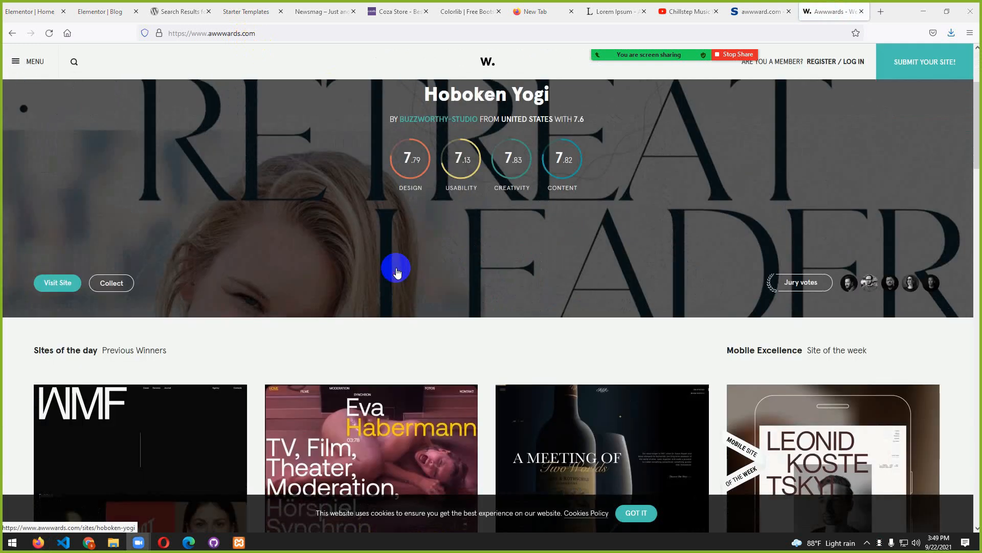
scroll(396, 270, "down", 3)
scroll(396, 269, "down", 3)
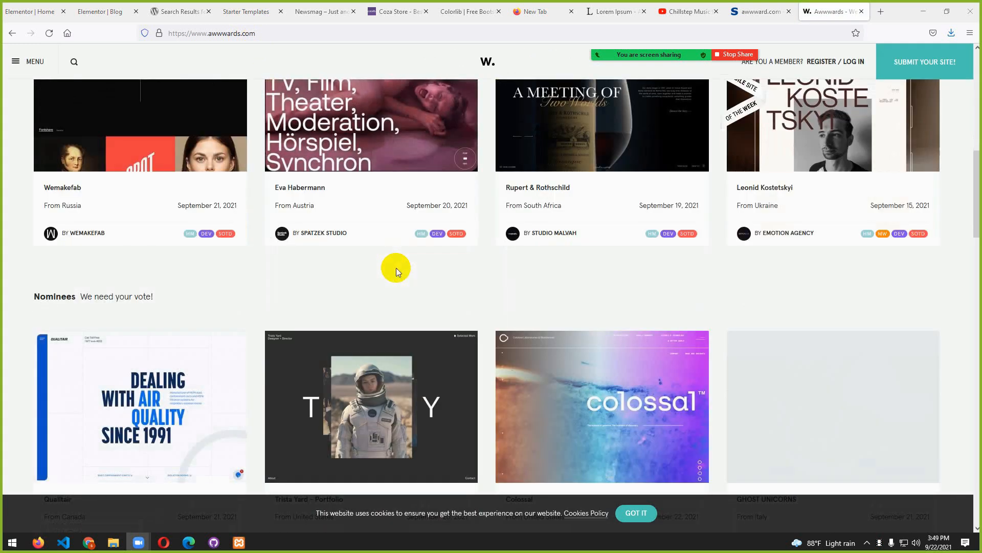
scroll(396, 268, "up", 4)
scroll(396, 270, "down", 6)
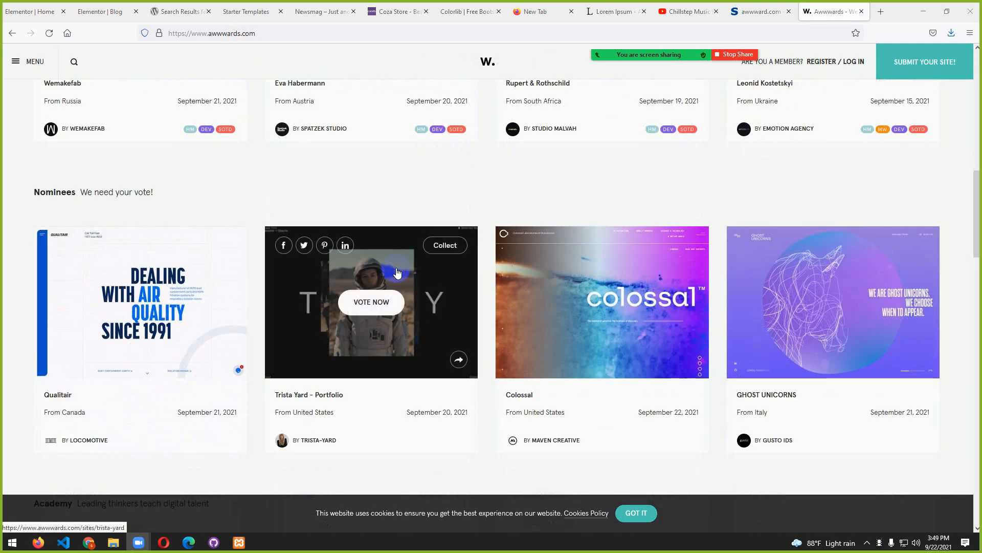
scroll(396, 268, "up", 10)
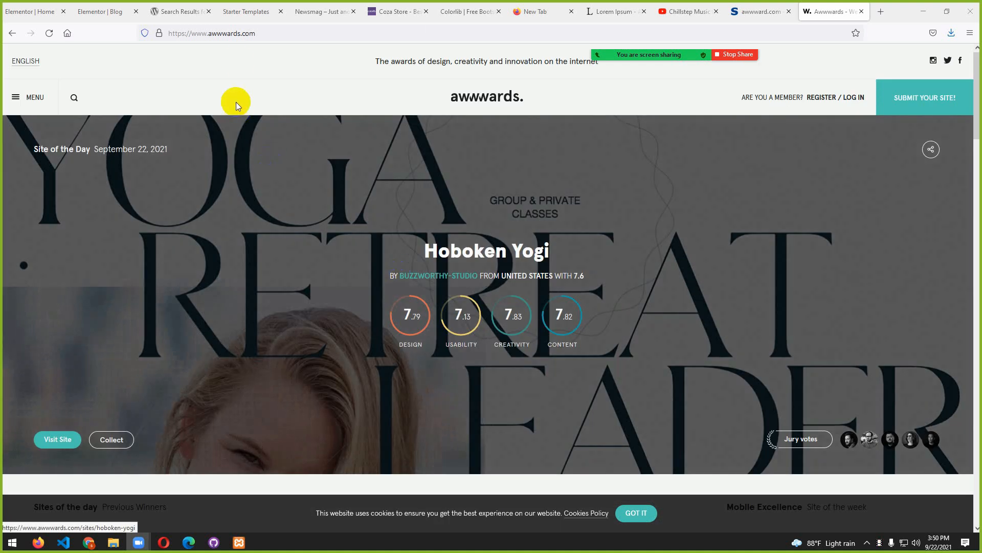
- Reopen the Zoom chat, check the Awwwards address against the messages, and review the site's listed winners
left_click(641, 41)
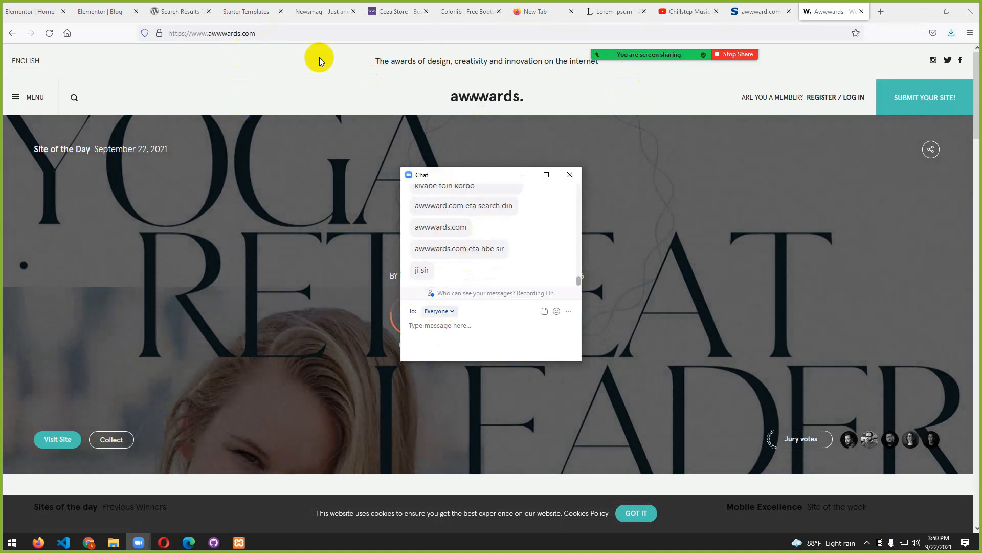
left_click(259, 34)
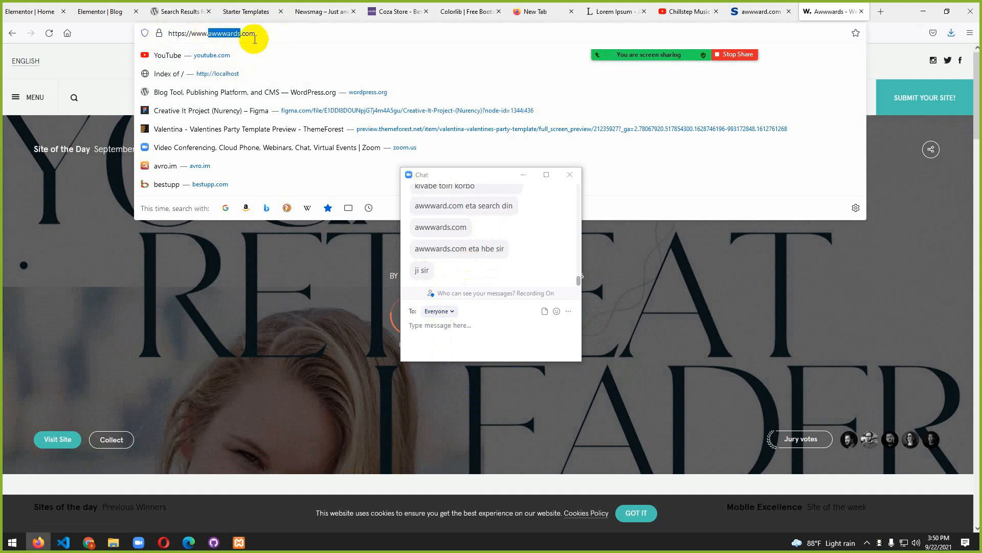
left_click(101, 87)
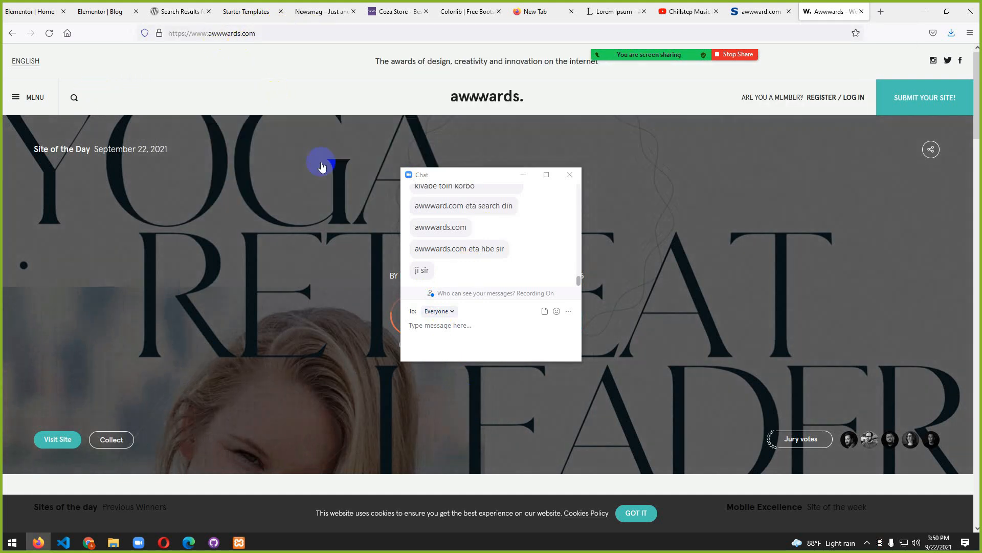
scroll(303, 310, "down", 10)
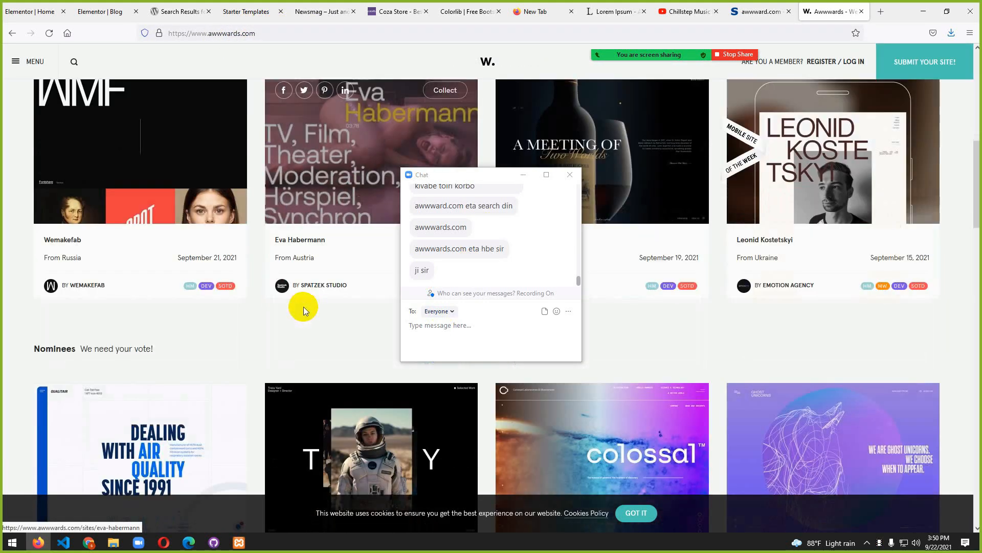
scroll(303, 306, "up", 3)
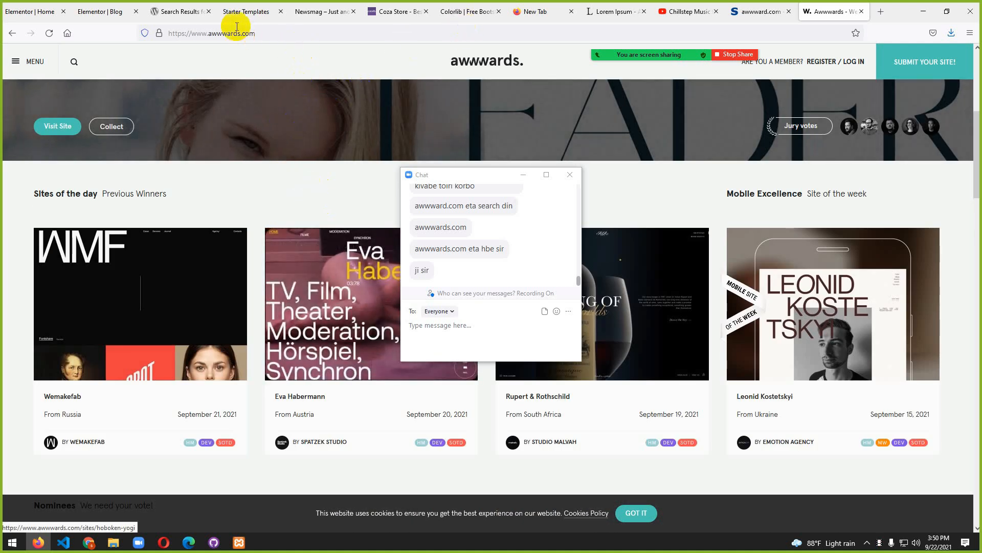
- Switch to the Elementor Home page, admit the waiting participant to the Zoom meeting, and return to the Awwwards site
left_click(31, 11)
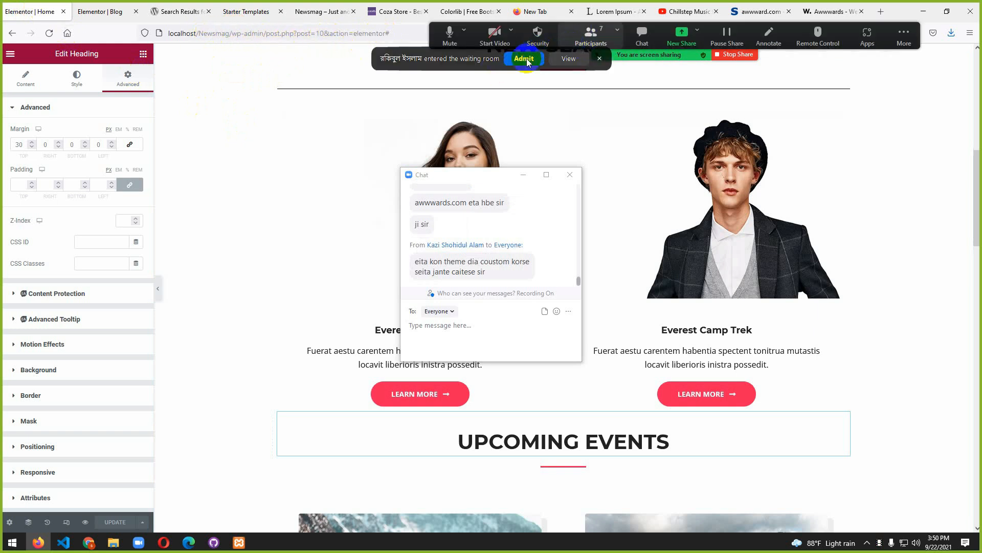
left_click(525, 60)
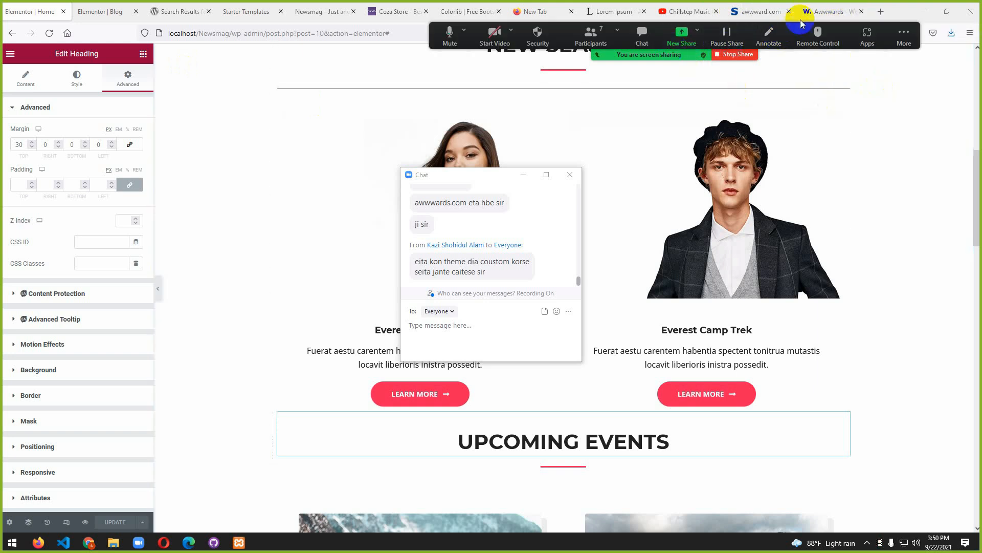
left_click(820, 14)
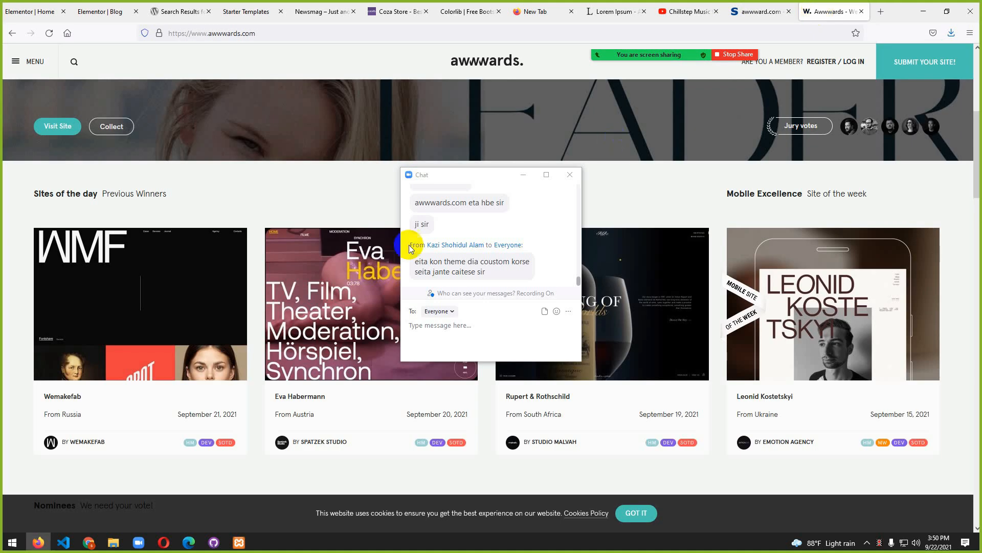
- Minimize the Zoom chat and open the Wemakefab entry from the previous Sites of the Day winners
left_click(523, 175)
scroll(325, 305, "down", 3)
scroll(328, 302, "up", 6)
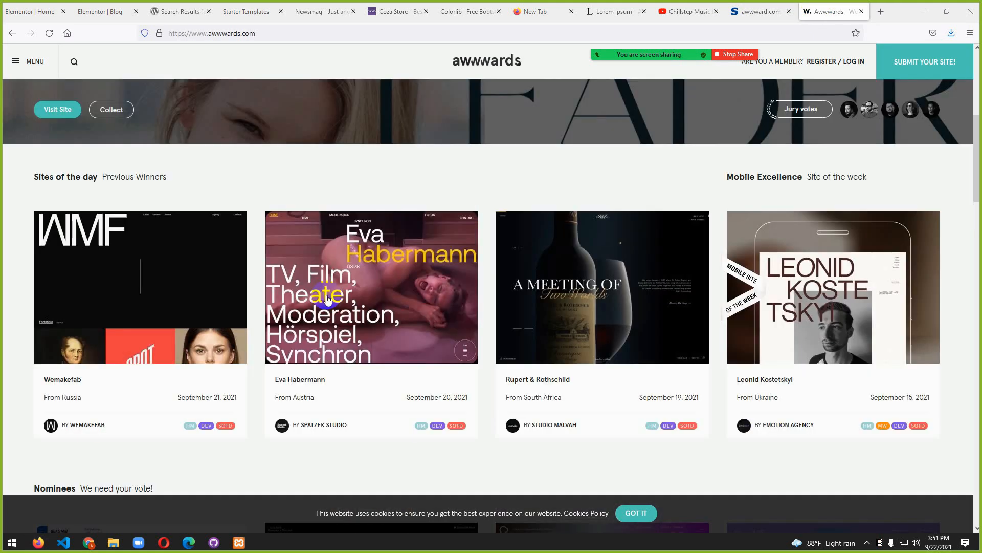
scroll(338, 290, "up", 4)
scroll(340, 290, "down", 8)
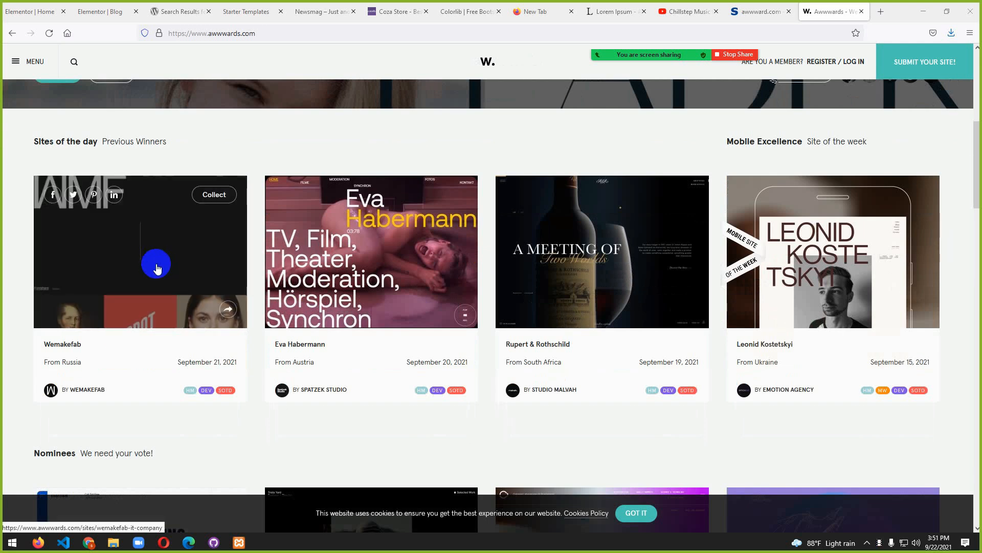
left_click(156, 264)
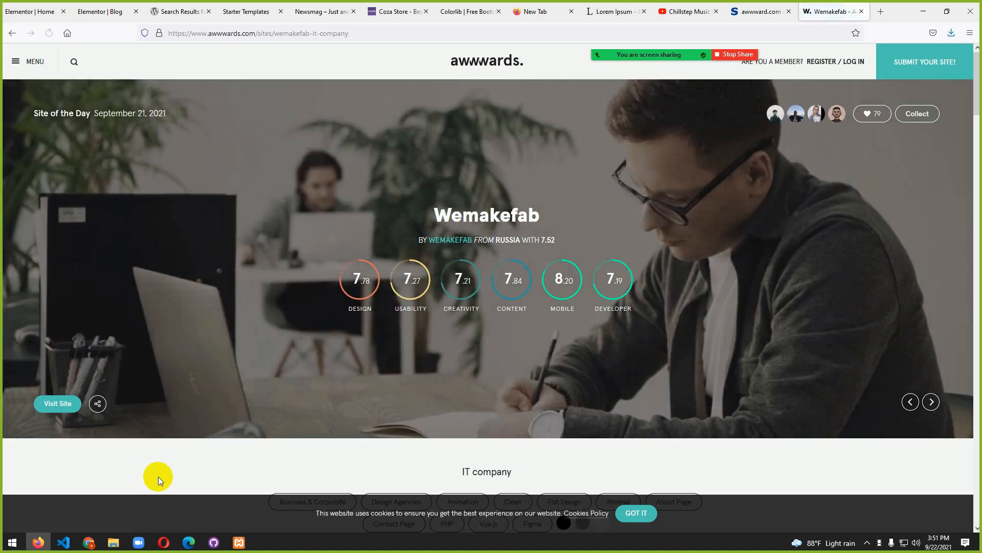
- Examine the Wemakefab entry's jury scores, technology tags and site screenshots
scroll(169, 474, "down", 4)
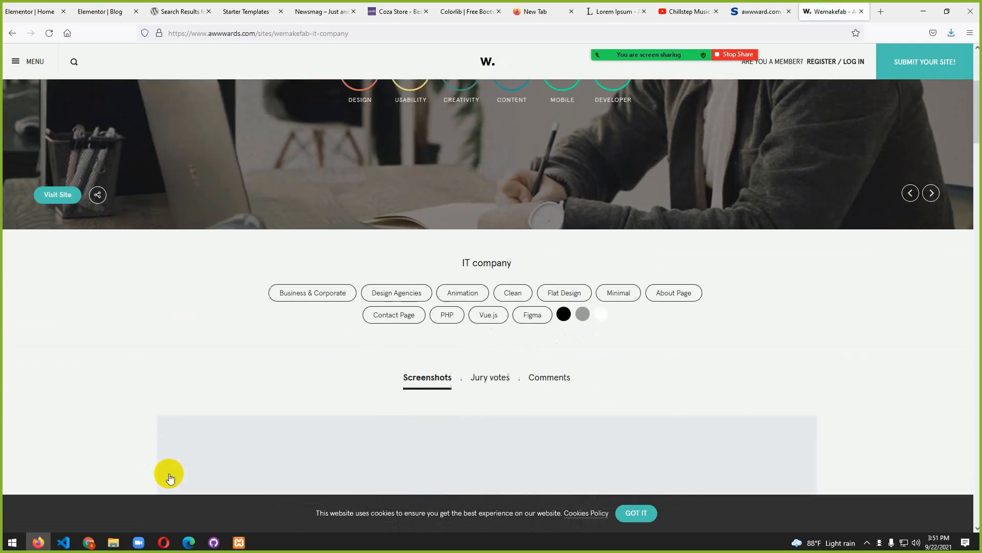
scroll(170, 477, "up", 4)
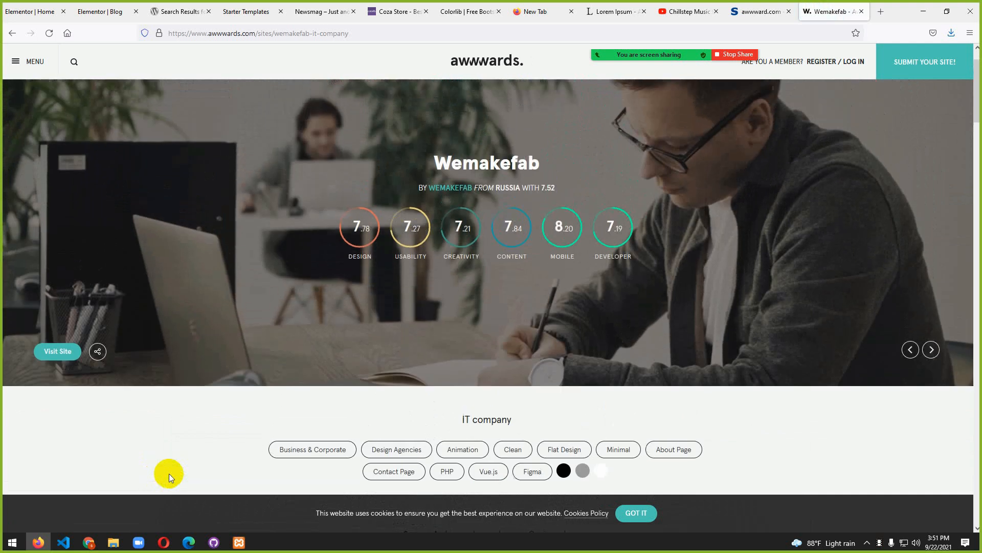
scroll(169, 474, "down", 3)
scroll(168, 474, "up", 3)
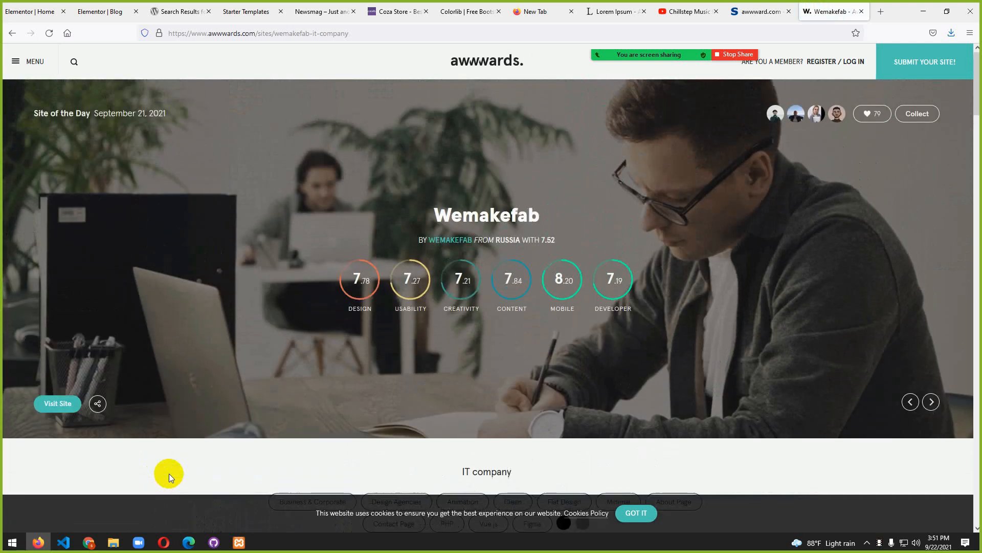
scroll(169, 474, "down", 3)
scroll(168, 475, "down", 8)
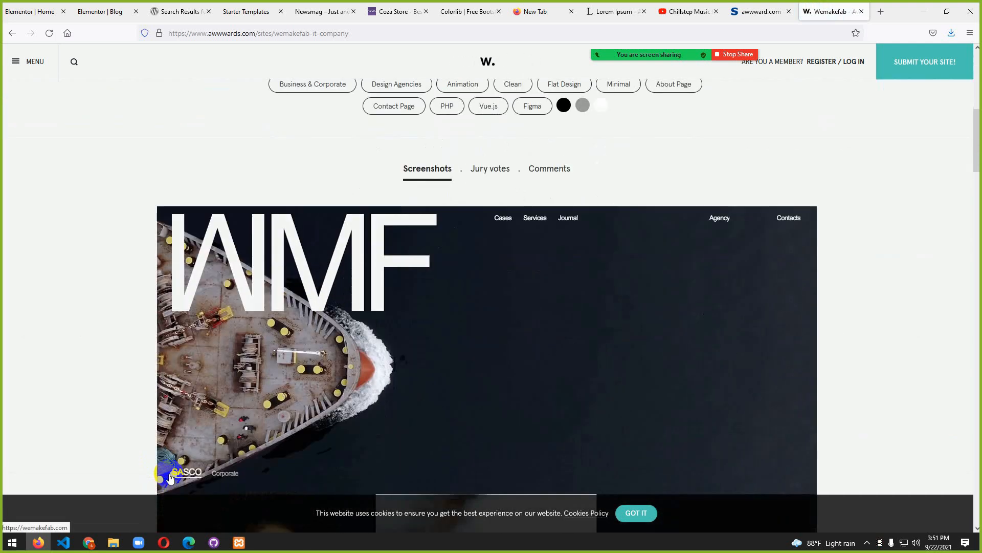
scroll(170, 478, "down", 9)
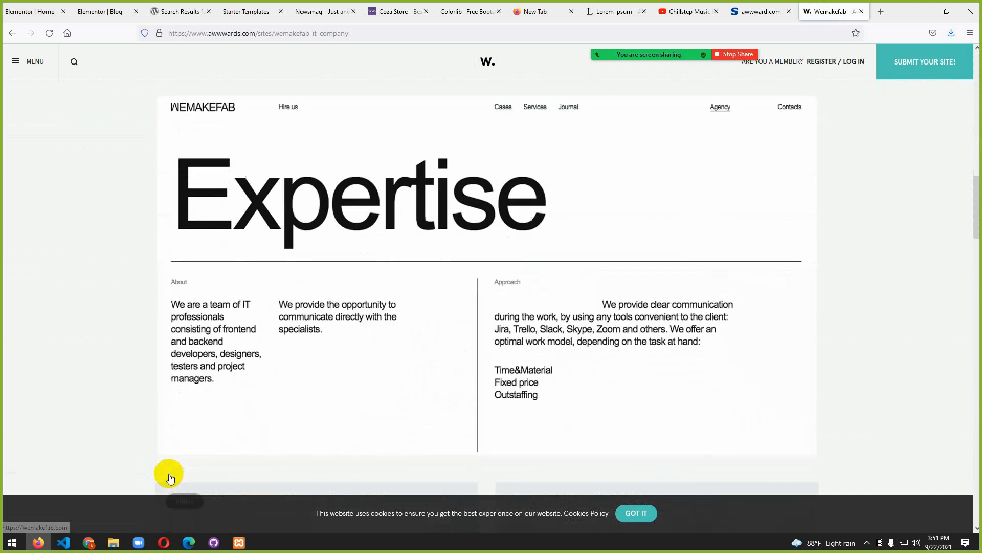
scroll(168, 476, "down", 7)
scroll(172, 473, "up", 17)
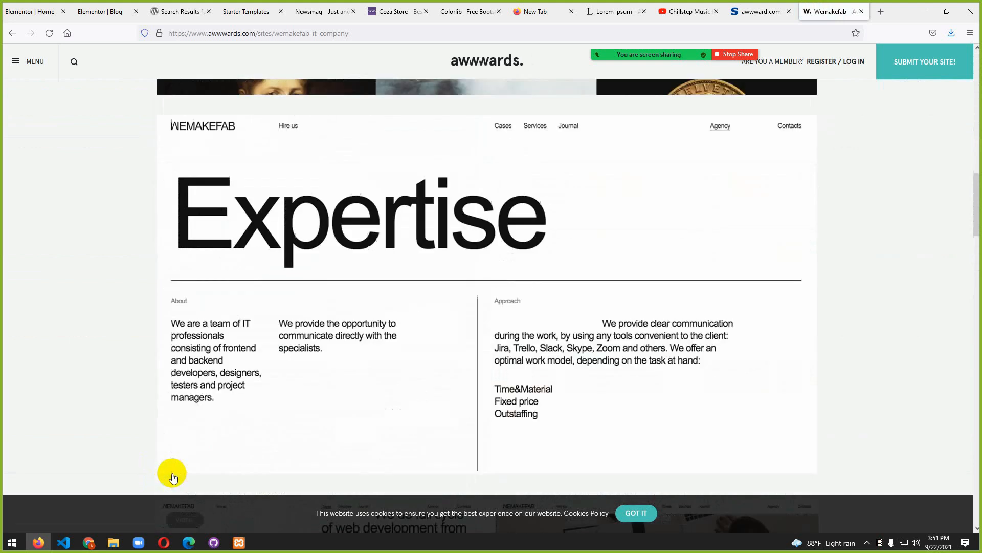
scroll(172, 474, "up", 8)
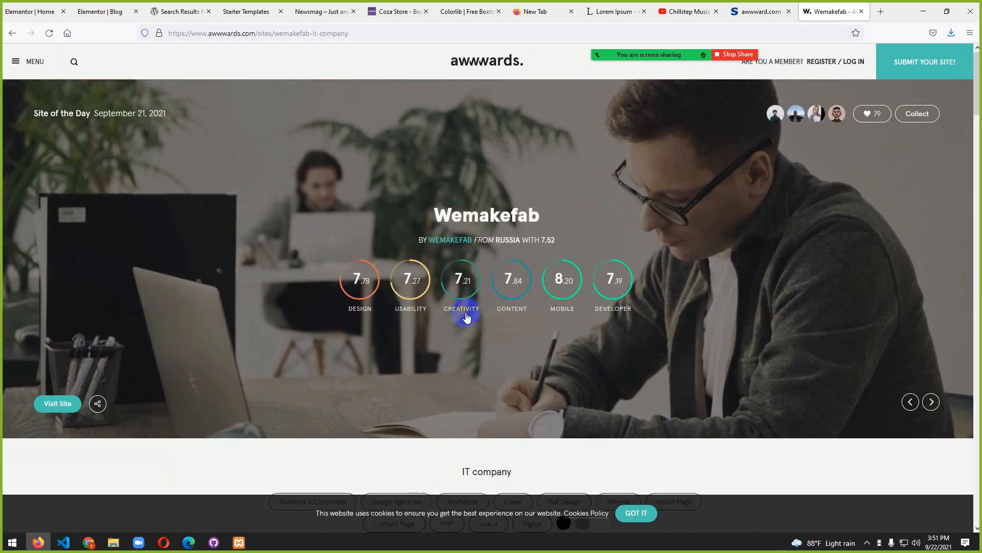
scroll(527, 237, "down", 3)
scroll(603, 193, "up", 3)
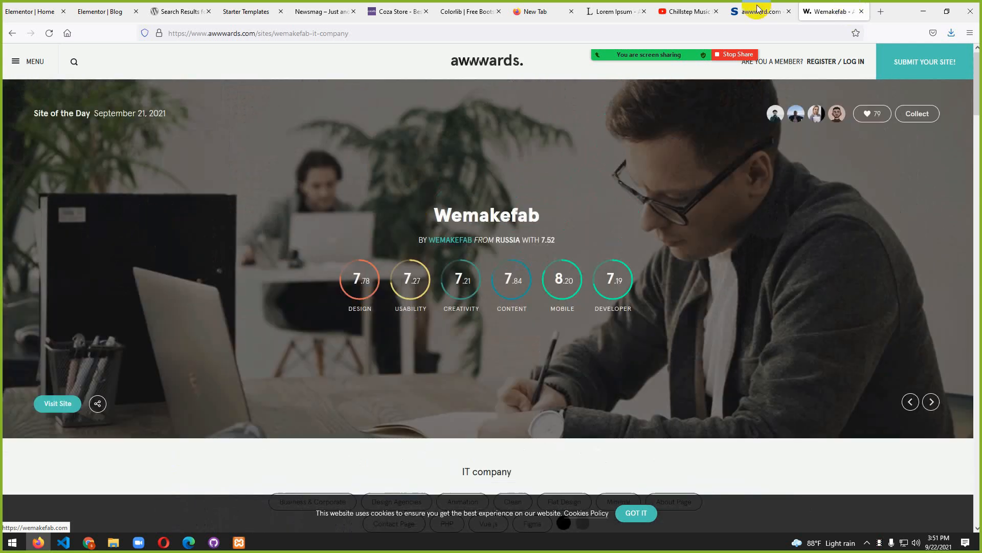
- Open the Awwwards Academy page and look through its online course listings
left_click(755, 11)
left_click(836, 8)
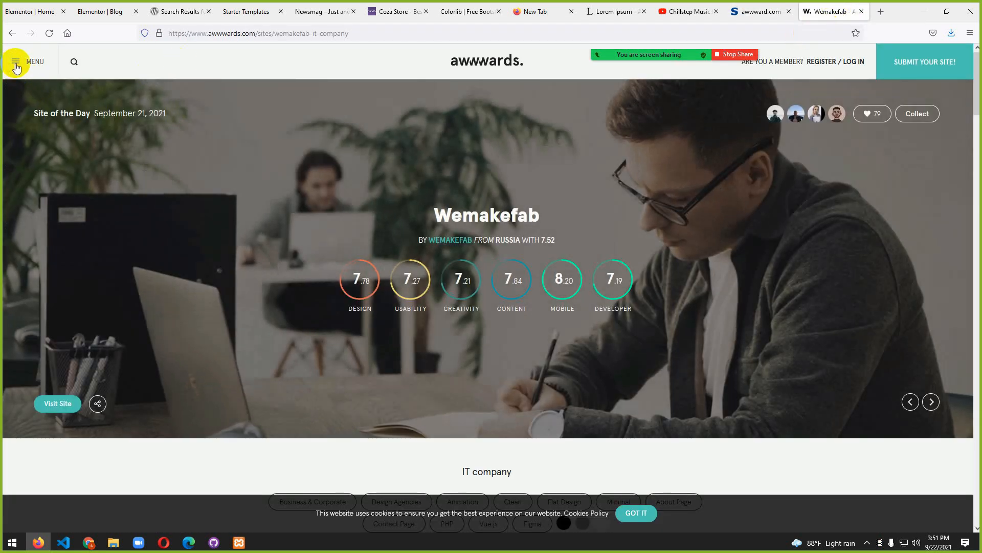
left_click(16, 63)
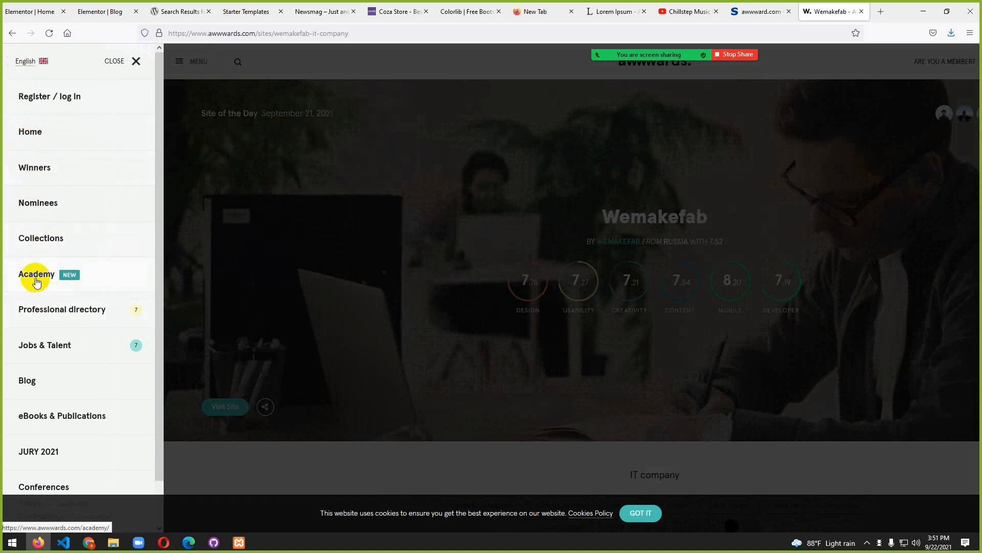
left_click(36, 275)
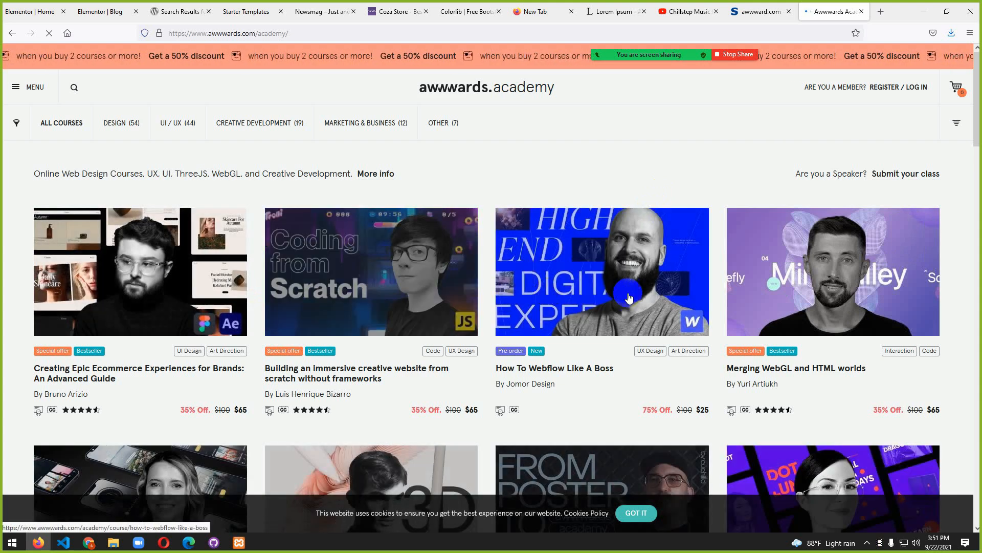
scroll(646, 301, "down", 1)
scroll(647, 301, "down", 5)
scroll(757, 269, "up", 4)
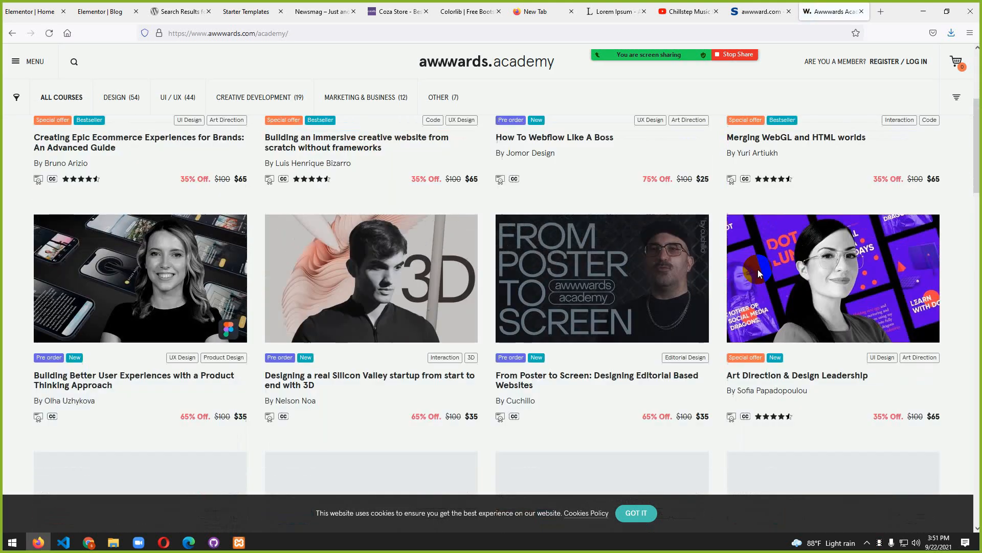
scroll(757, 269, "up", 3)
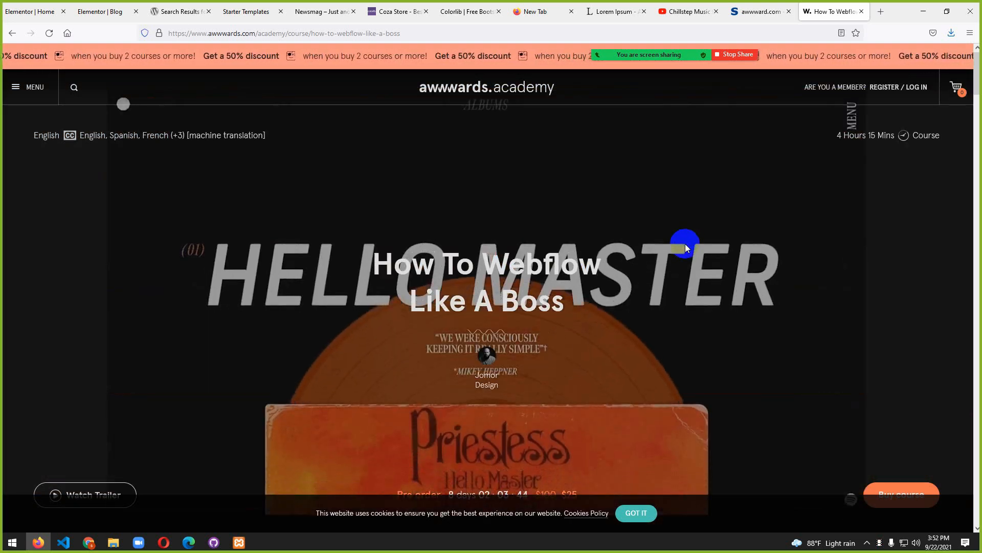
- Examine the How To Webflow Like A Boss course page, from its header to the introduction text
scroll(690, 314, "down", 2)
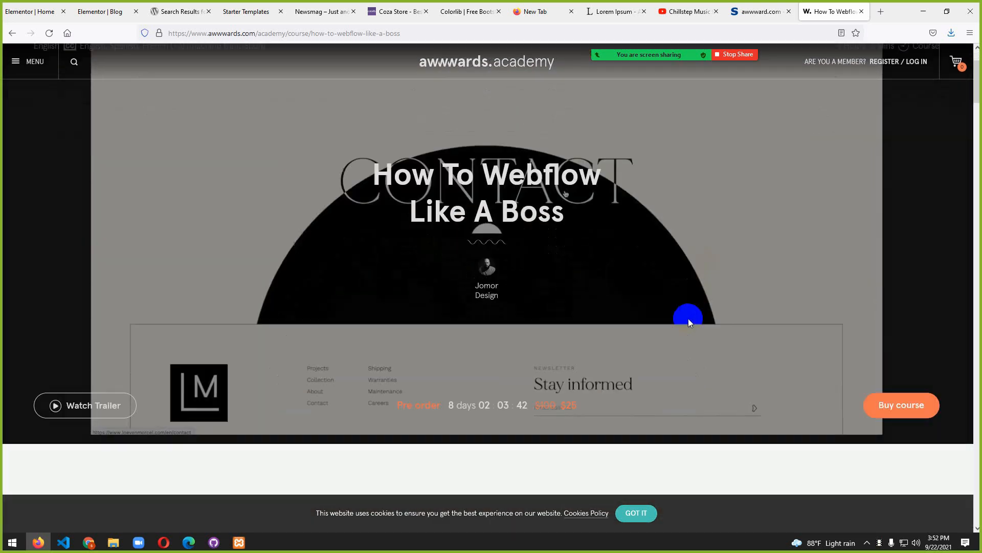
scroll(689, 318, "down", 3)
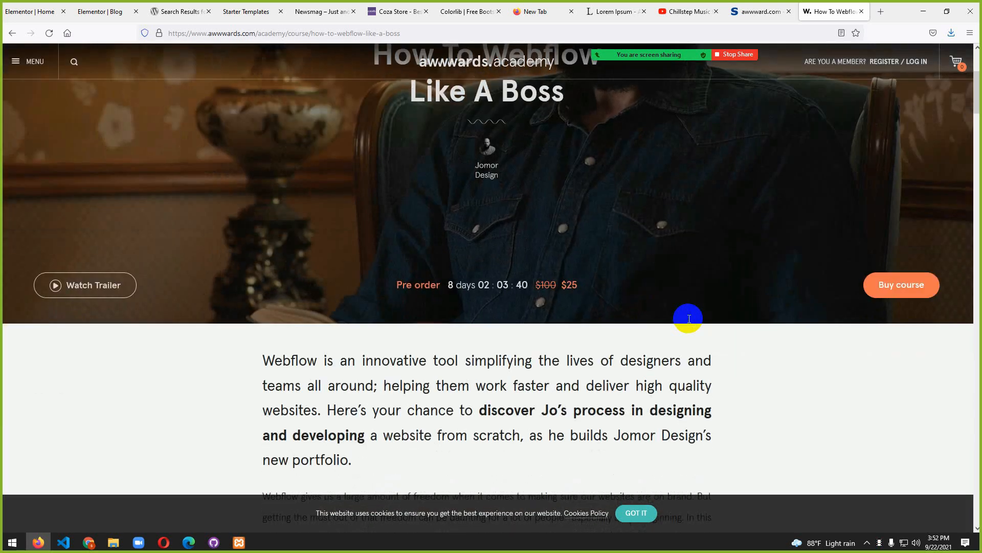
scroll(689, 318, "up", 5)
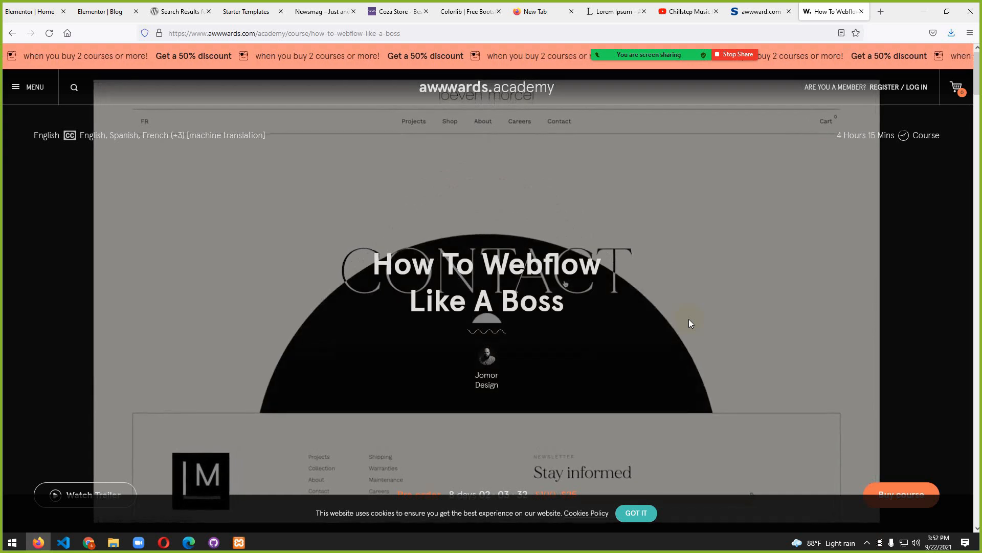
scroll(692, 321, "down", 1)
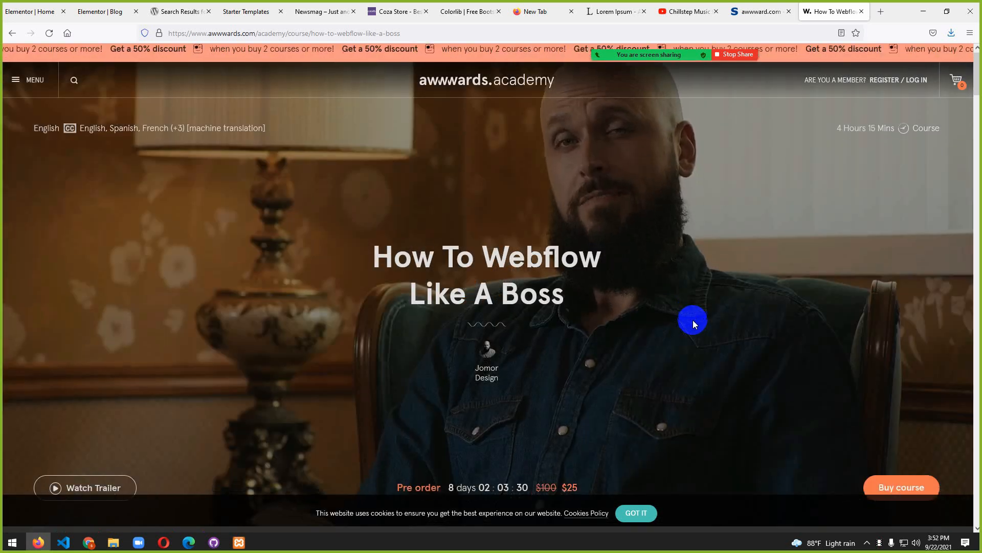
scroll(693, 320, "down", 6)
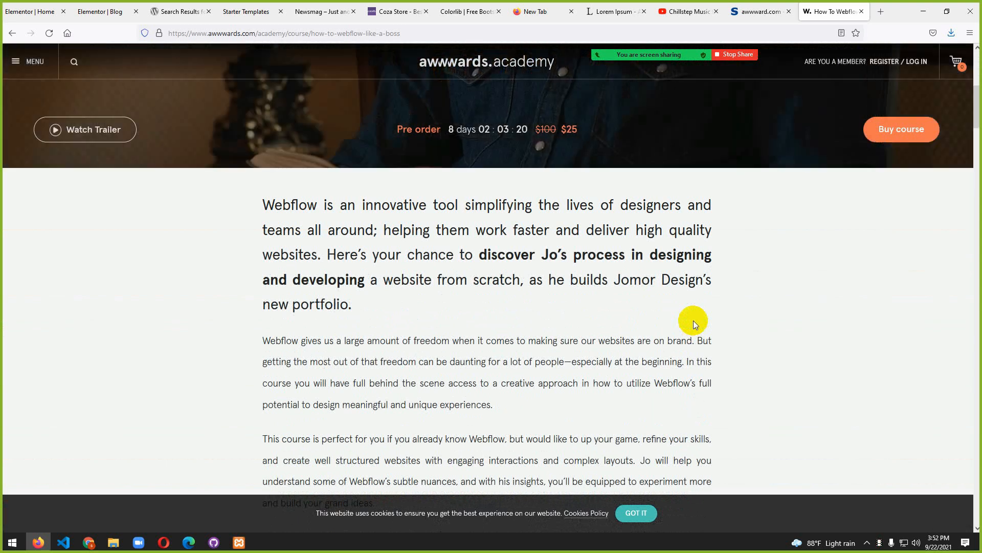
scroll(692, 320, "up", 6)
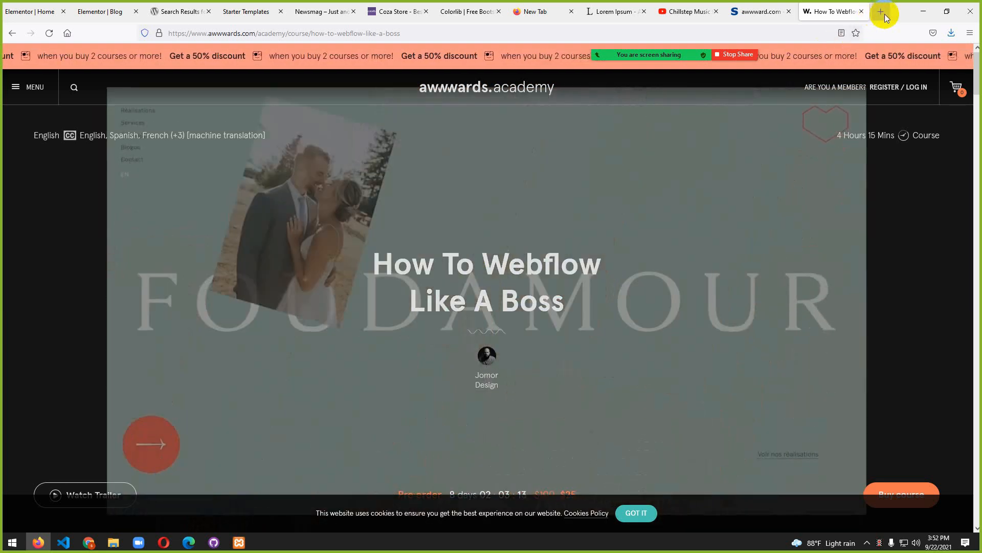
- Open a blank browser tab, then go back to the How To Webflow Like A Boss page and check its page options
left_click(885, 14)
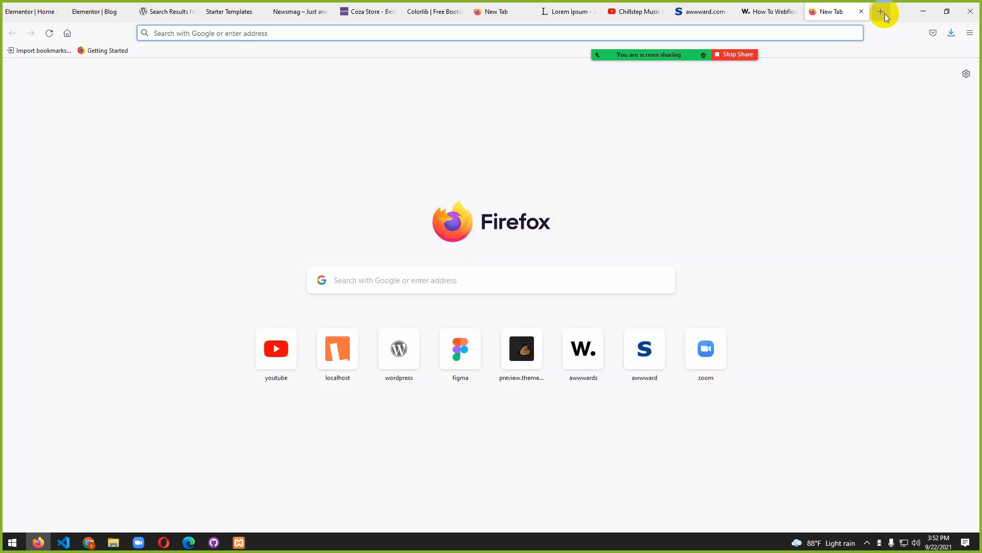
left_click(330, 27)
left_click(76, 141)
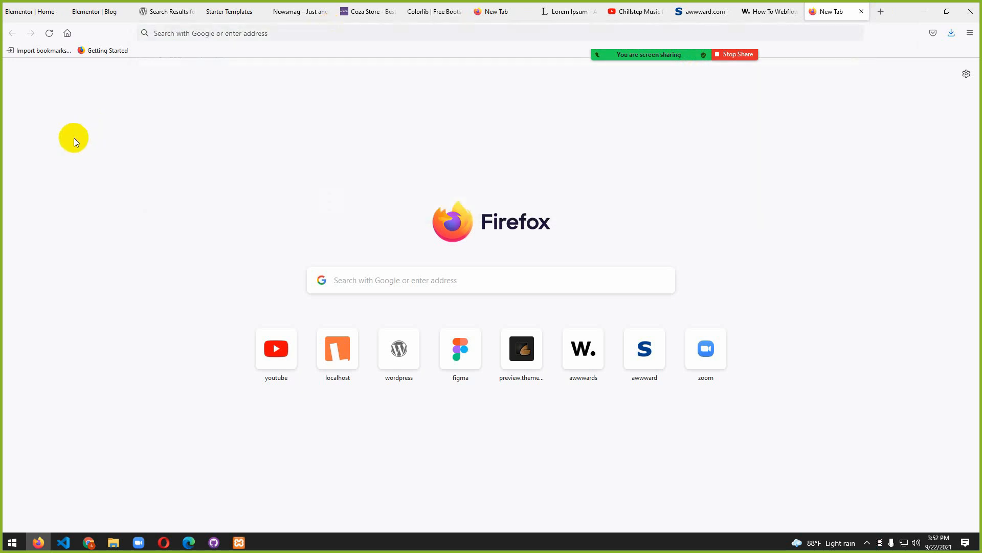
left_click(769, 11)
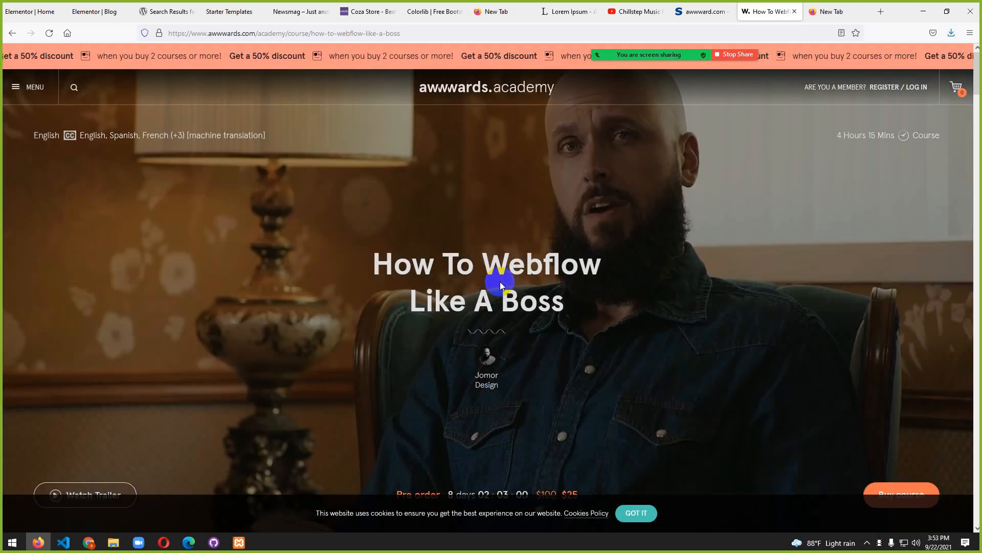
right_click(662, 263)
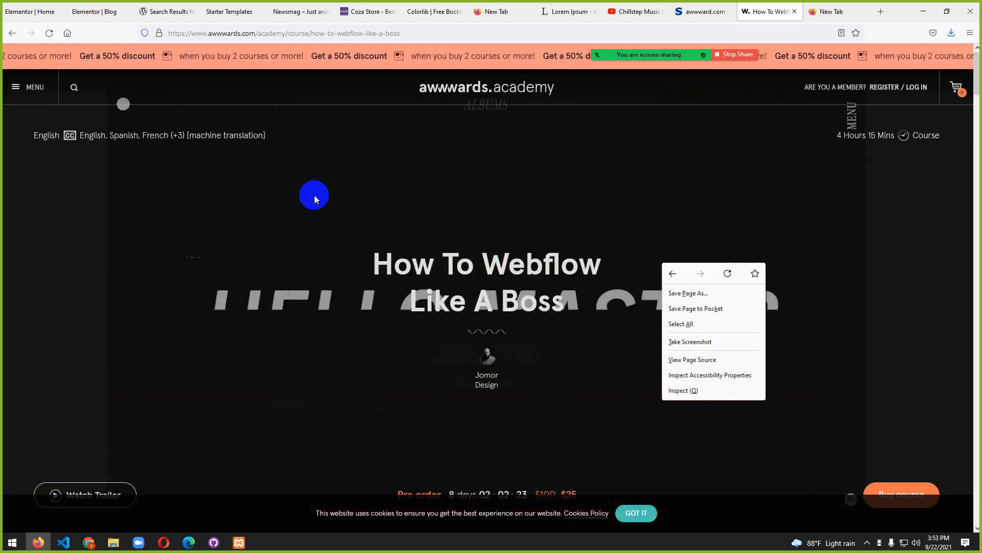
left_click(314, 196)
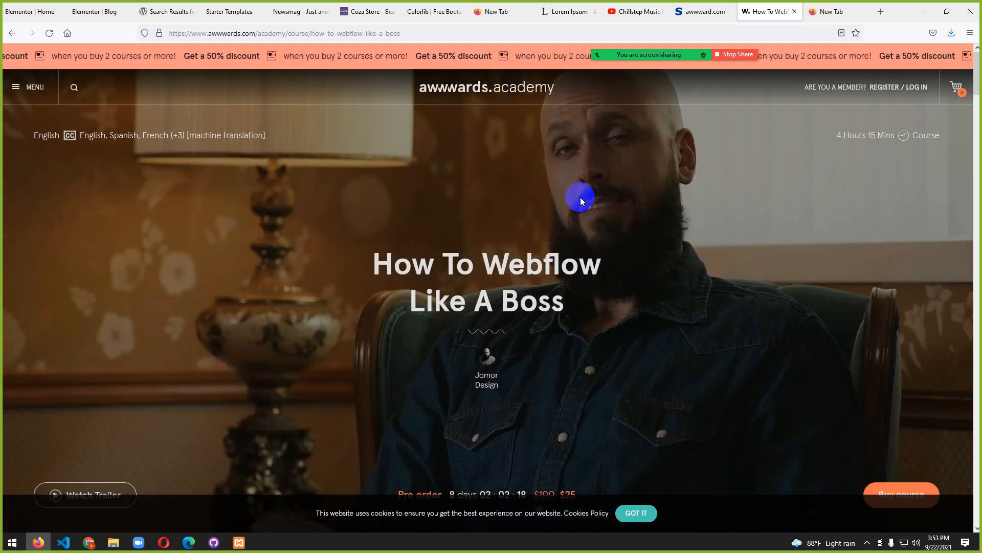
- Look over the Elementor Blog page and the WordPress.org plugin search results for adon, then return to the Webflow course page
left_click(82, 12)
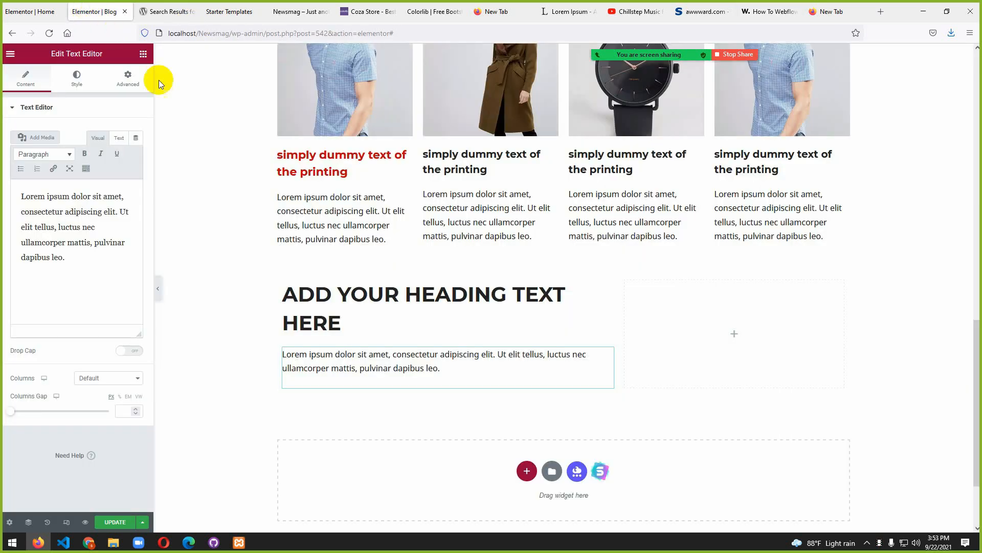
left_click(169, 11)
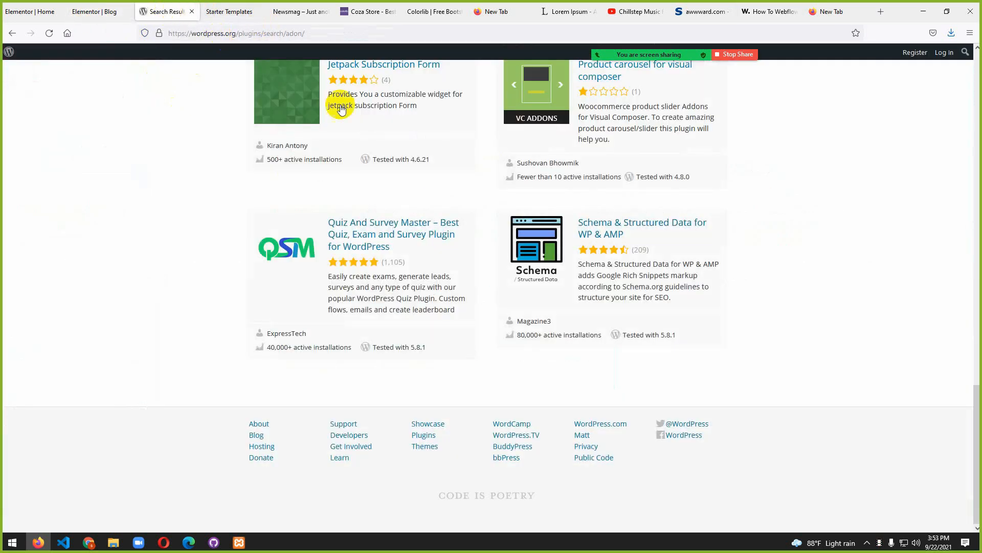
scroll(444, 204, "up", 7)
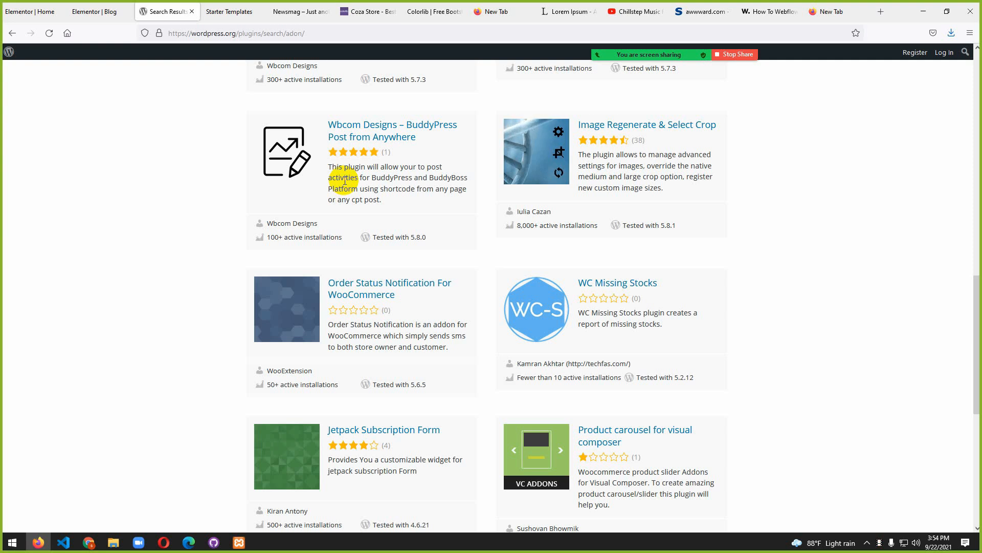
left_click(764, 11)
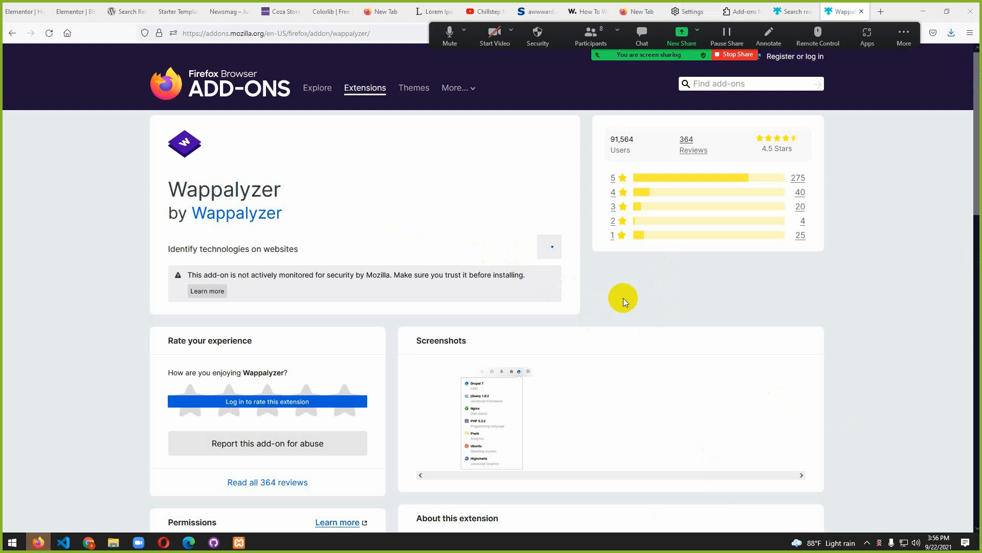
- Leave the Wappalyzer add-on page, open another blank browser tab, and switch back to the Elementor Blog page
left_click(634, 57)
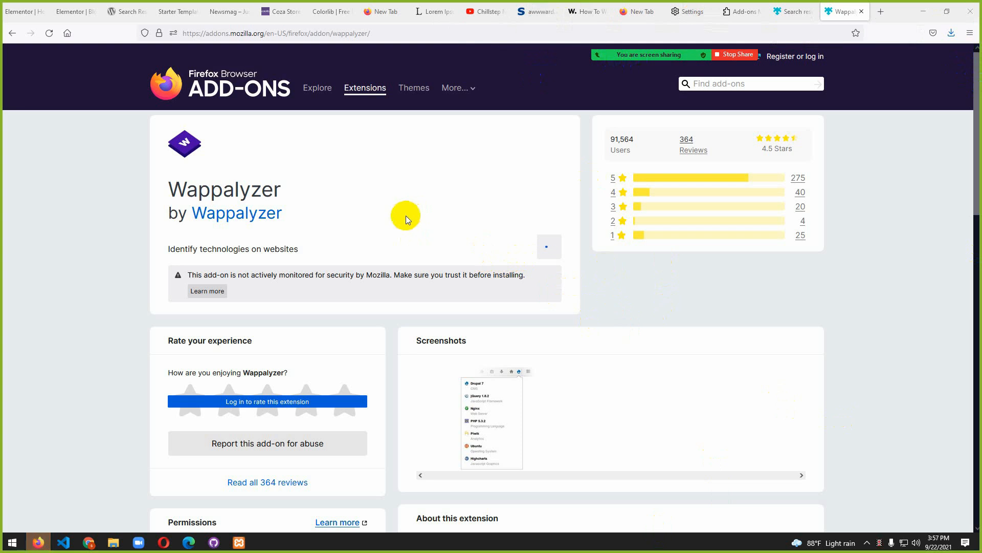
left_click(885, 16)
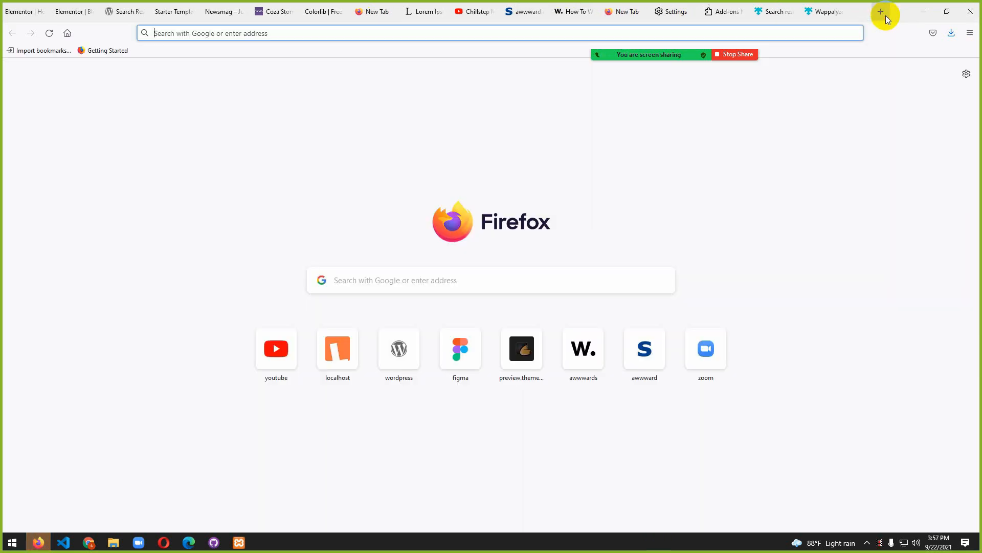
left_click(335, 34)
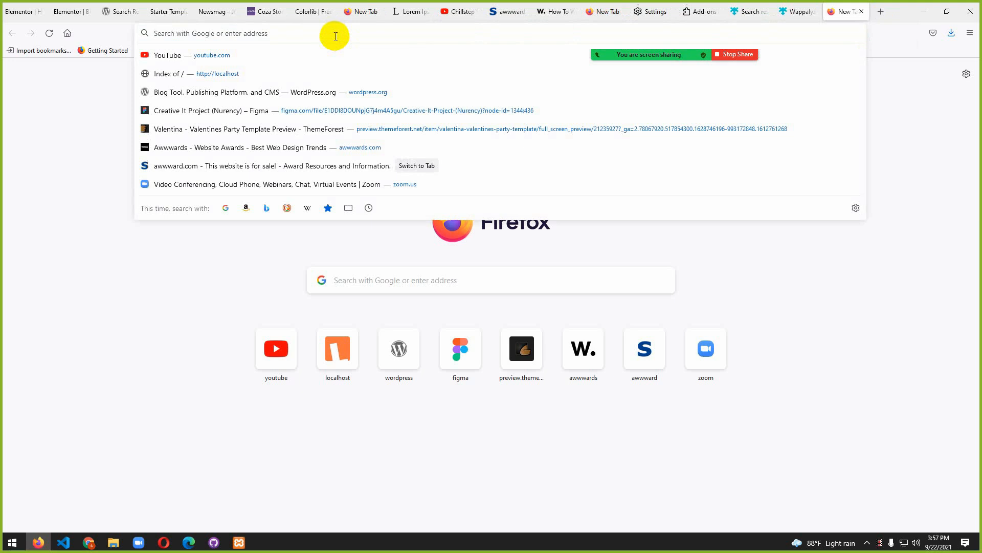
left_click(63, 11)
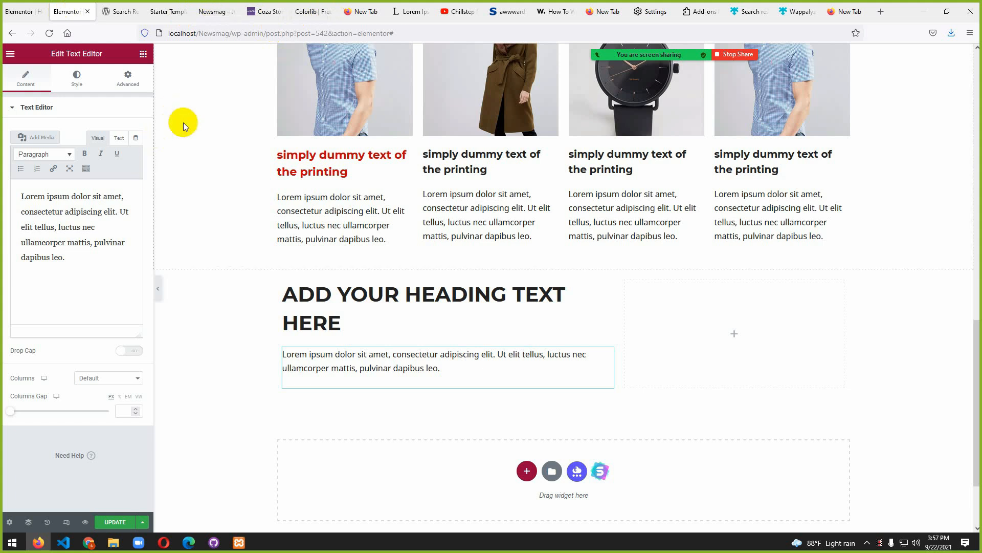
- Return to the WordPress.org plugin search results for adon and start entering ele as a new search term
left_click(154, 11)
left_click(126, 12)
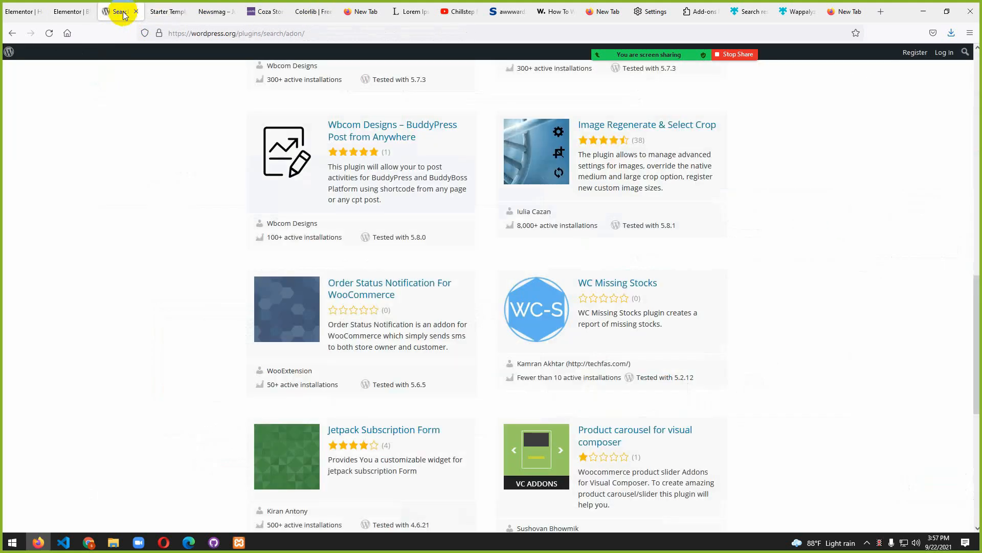
scroll(385, 179, "up", 10)
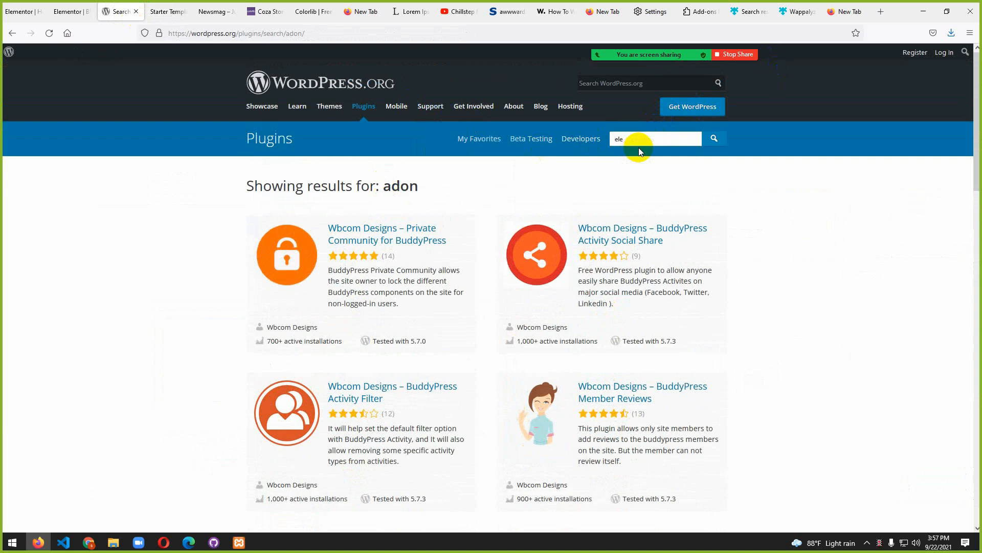
- Finish adding the Wappalyzer extension to Firefox without allowing it to run in private windows
left_click(802, 19)
left_click(326, 115)
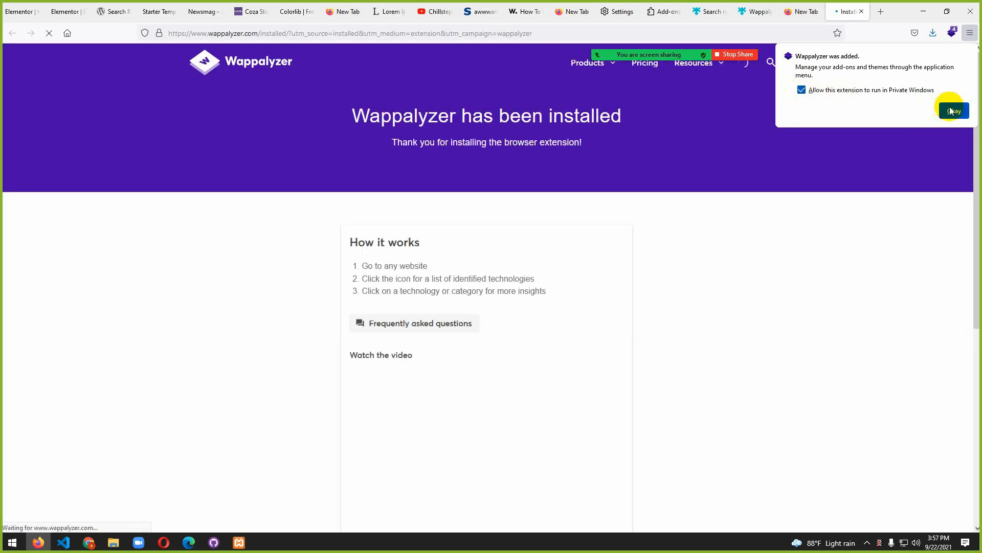
left_click(801, 90)
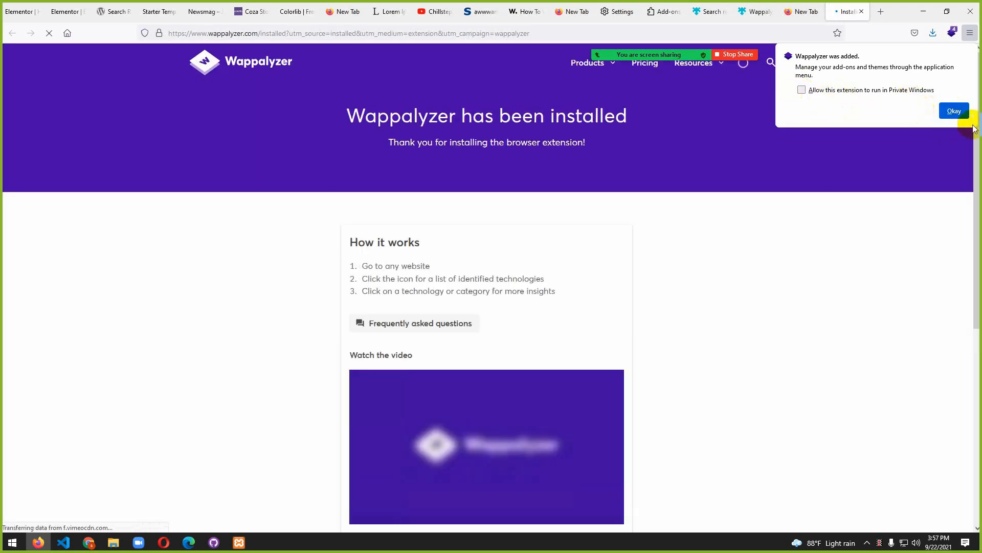
left_click(954, 111)
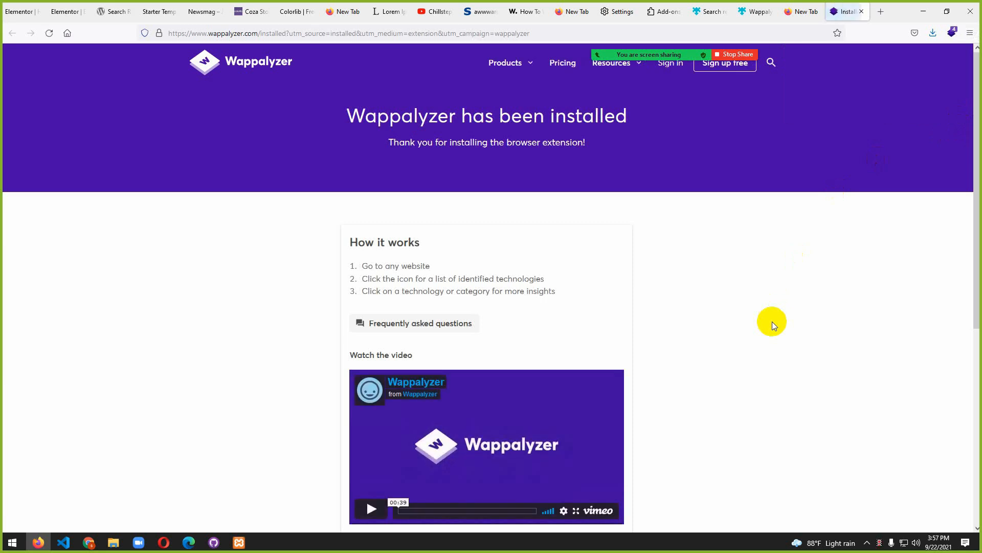
- Close the Wappalyzer add-on page, the add-on search results, the add-ons manager and the browser settings page
left_click(748, 11)
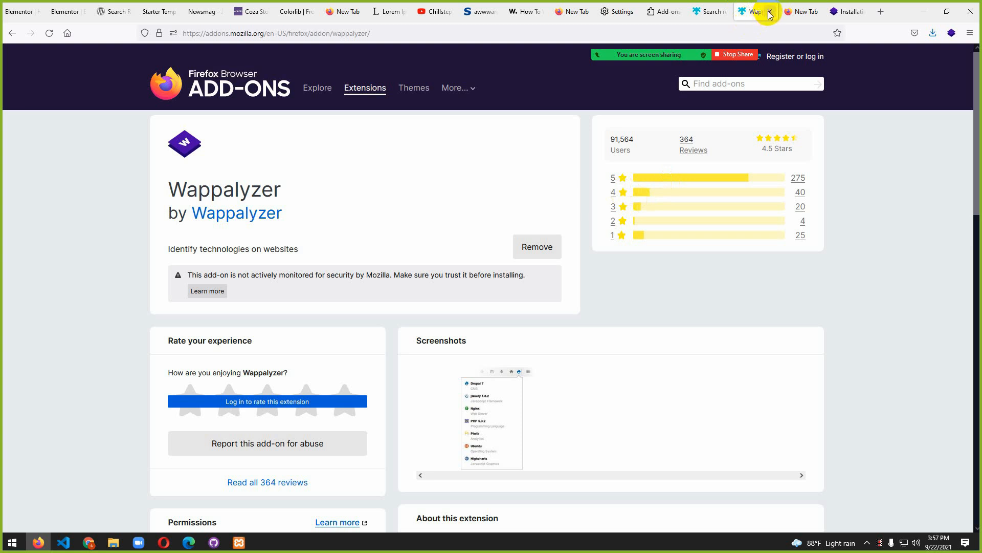
left_click(770, 12)
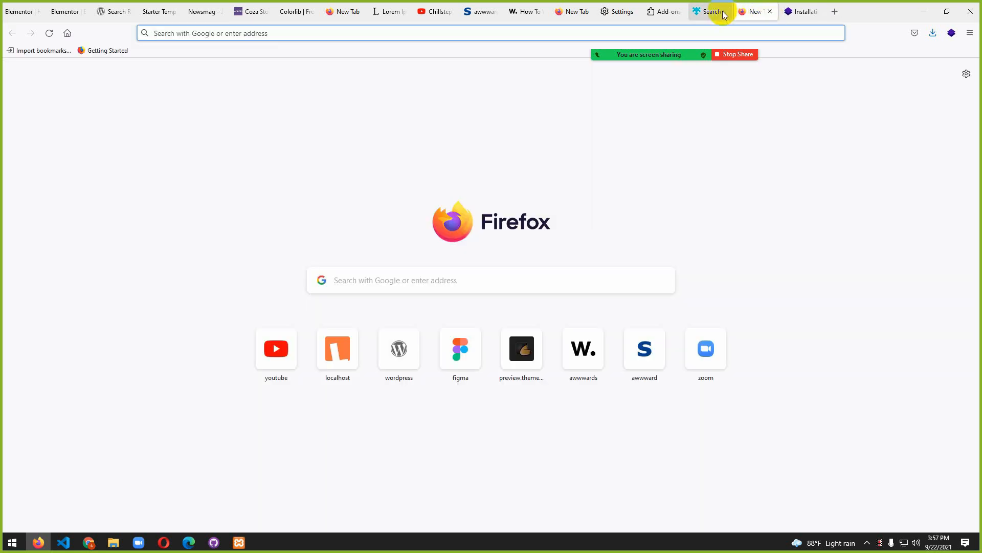
middle_click(707, 14)
middle_click(658, 11)
middle_click(635, 11)
- On the How To Webflow Like A Boss page, close the developer tools, then accept Wappalyzer's data notice and view its technology and extra information
left_click(529, 15)
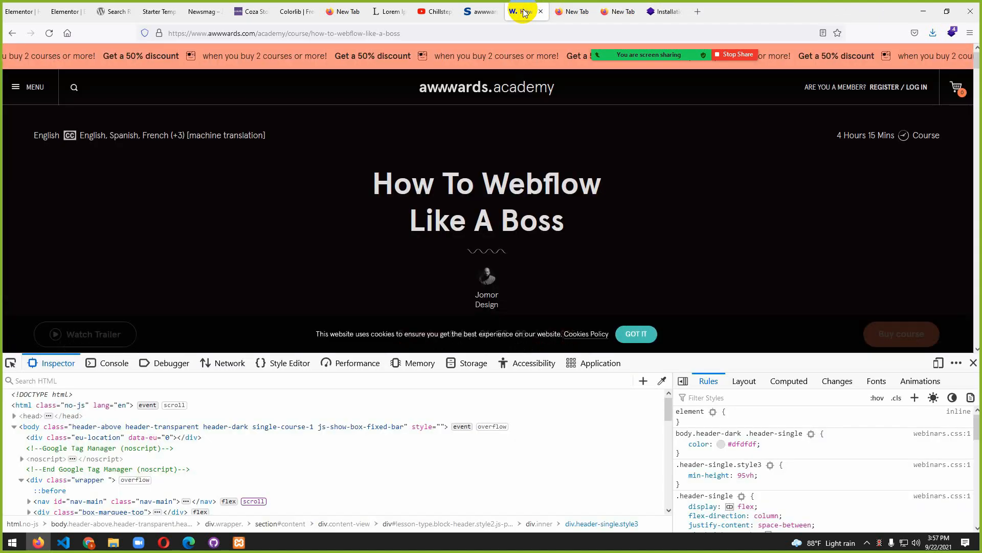
left_click(973, 363)
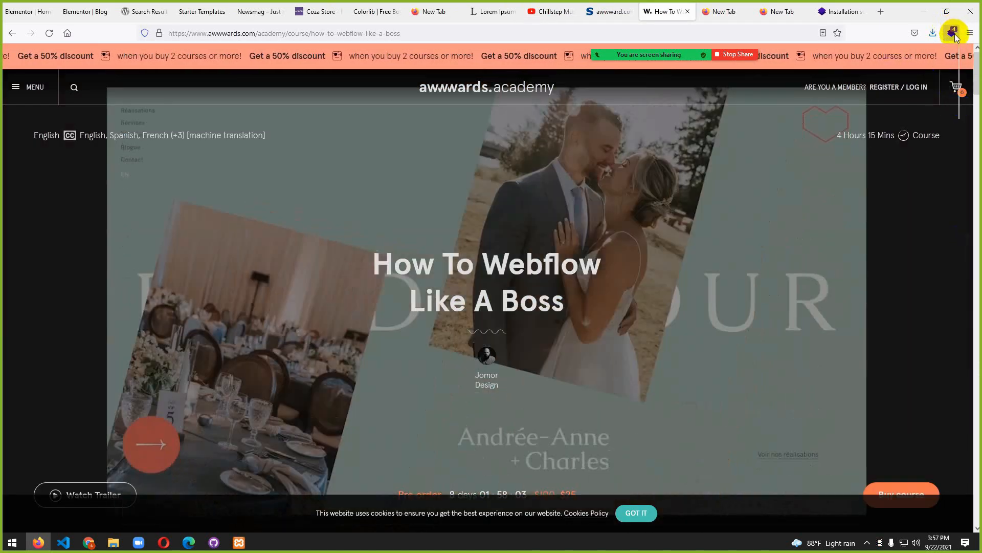
left_click(953, 32)
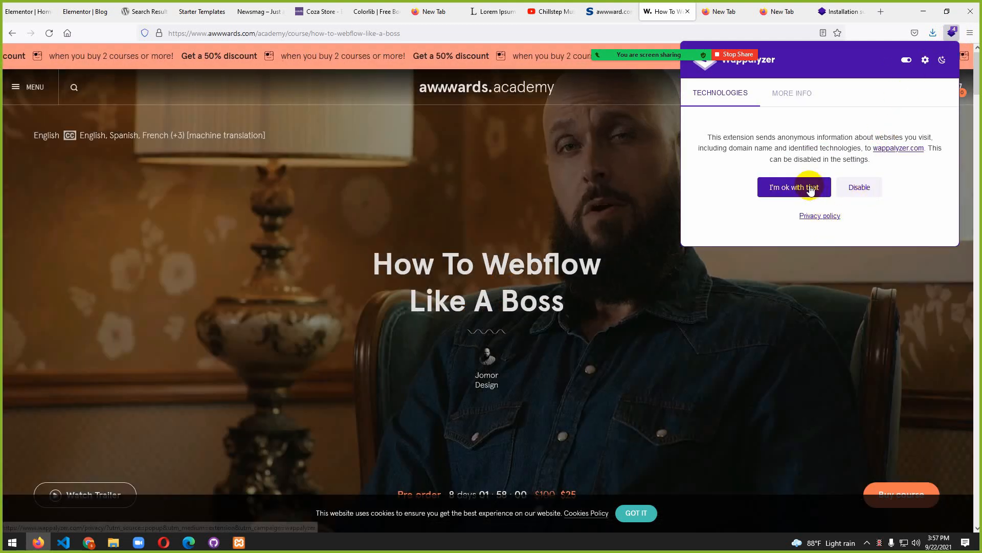
left_click(810, 188)
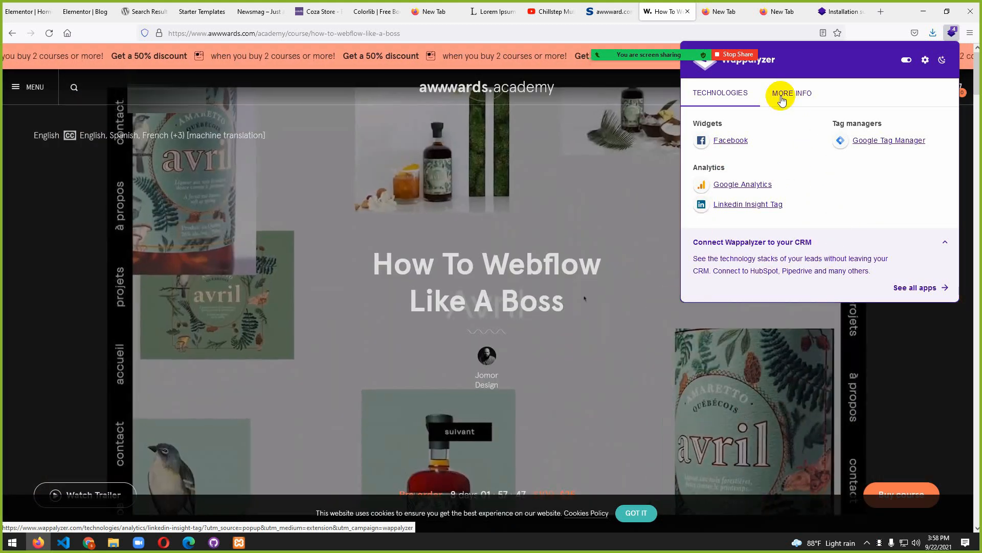
left_click(781, 98)
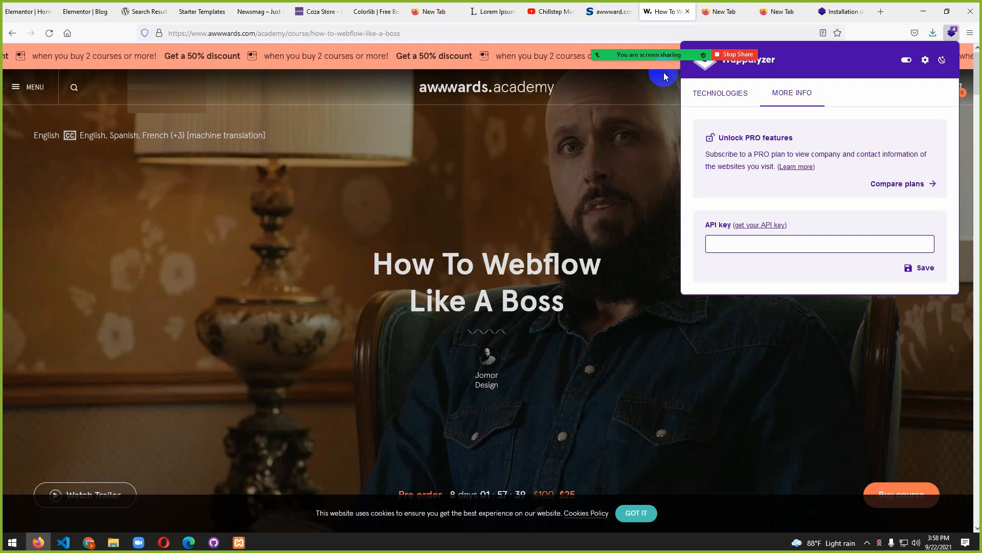
- Stop the Zoom screen share and check the meeting's screen-sharing options
mouse_move(660, 55)
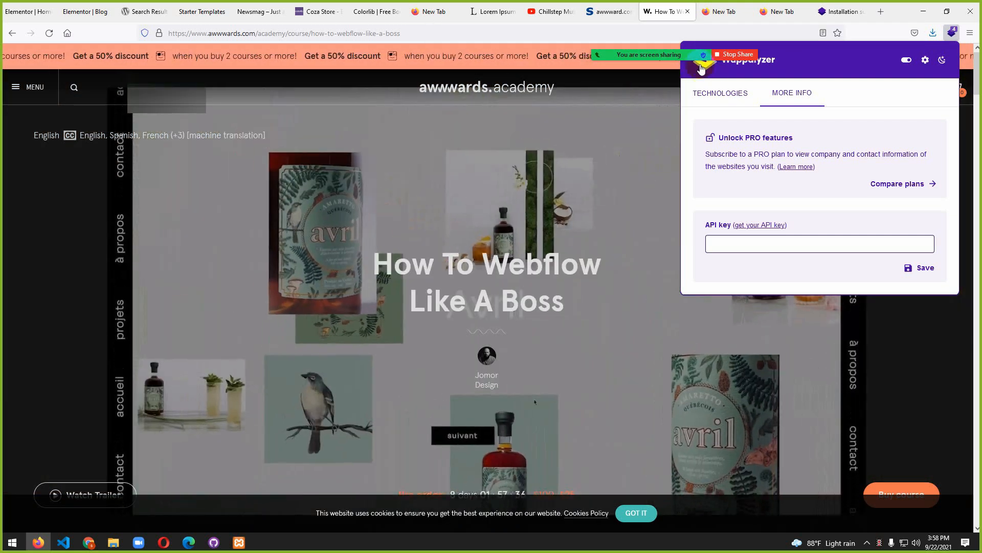
mouse_move(721, 60)
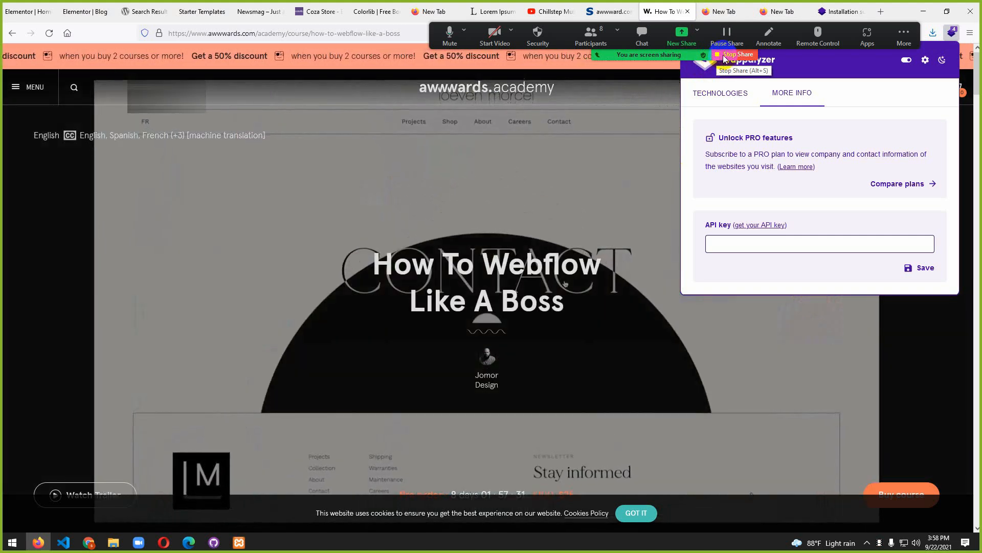
left_click(723, 56)
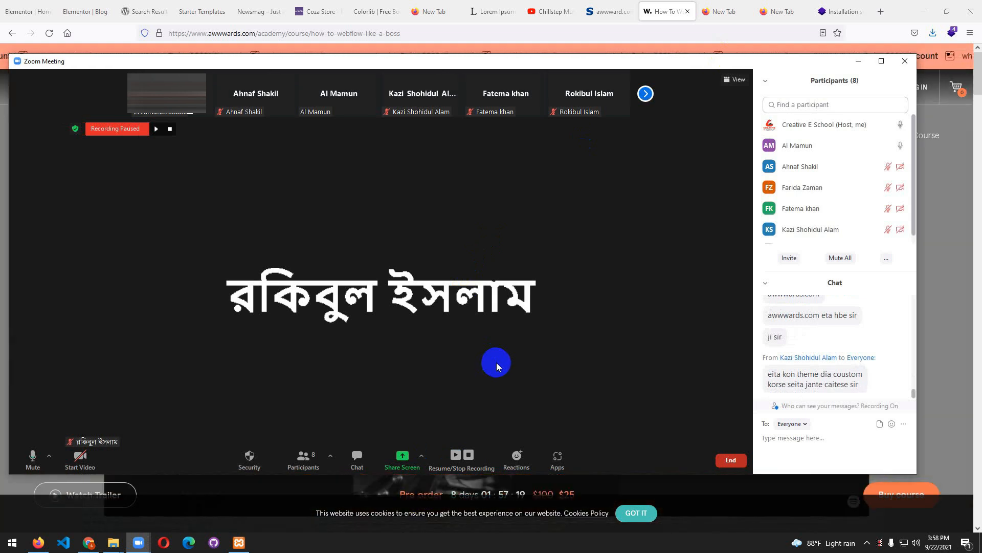
left_click(421, 457)
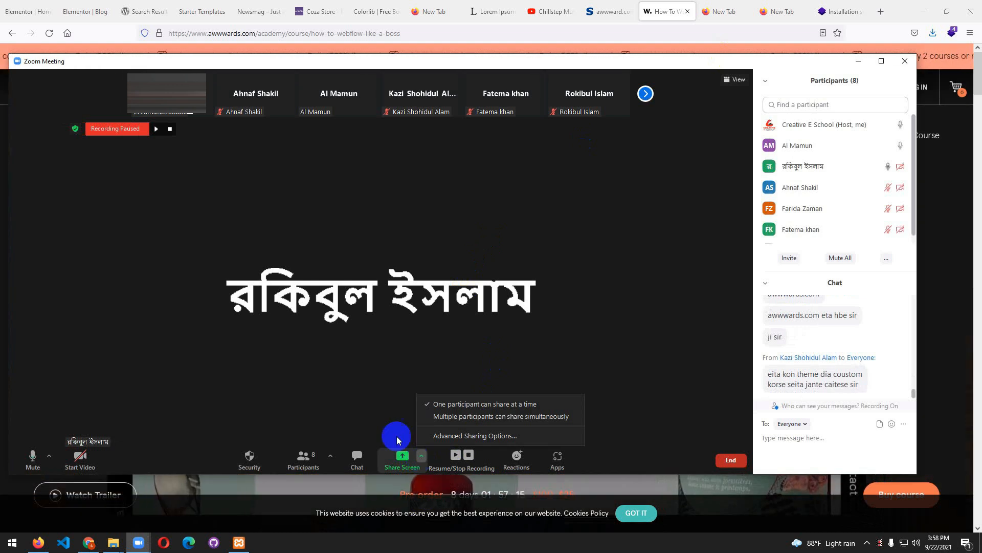
left_click(358, 384)
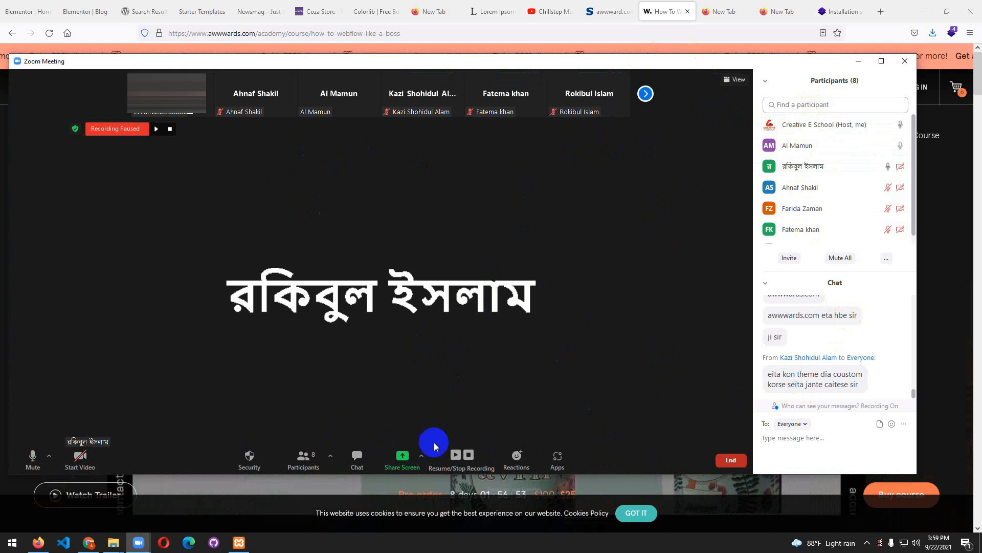
- Let all participants share their screens in Zoom and start sharing when someone else is sharing, then watch the participant's shared Awwwards page
left_click(421, 455)
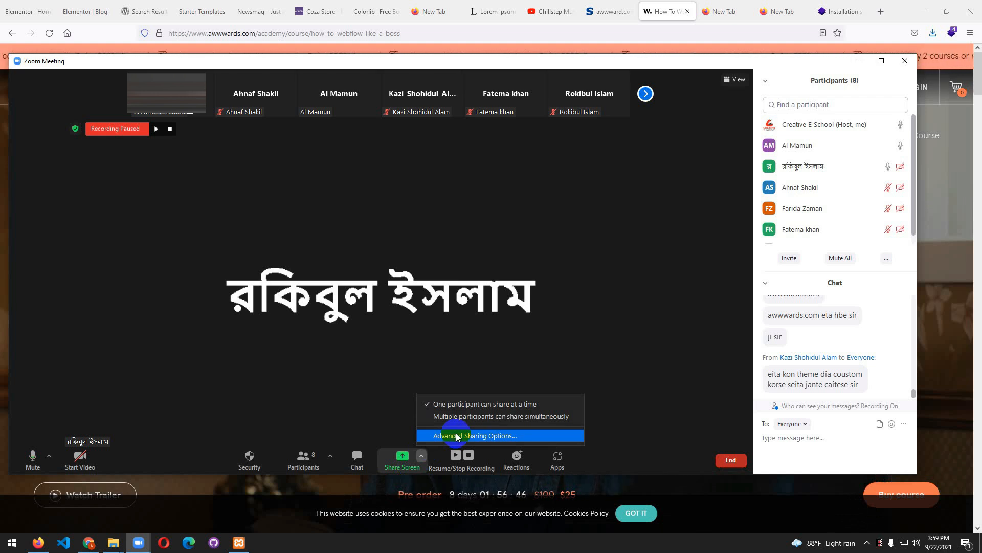
left_click(457, 436)
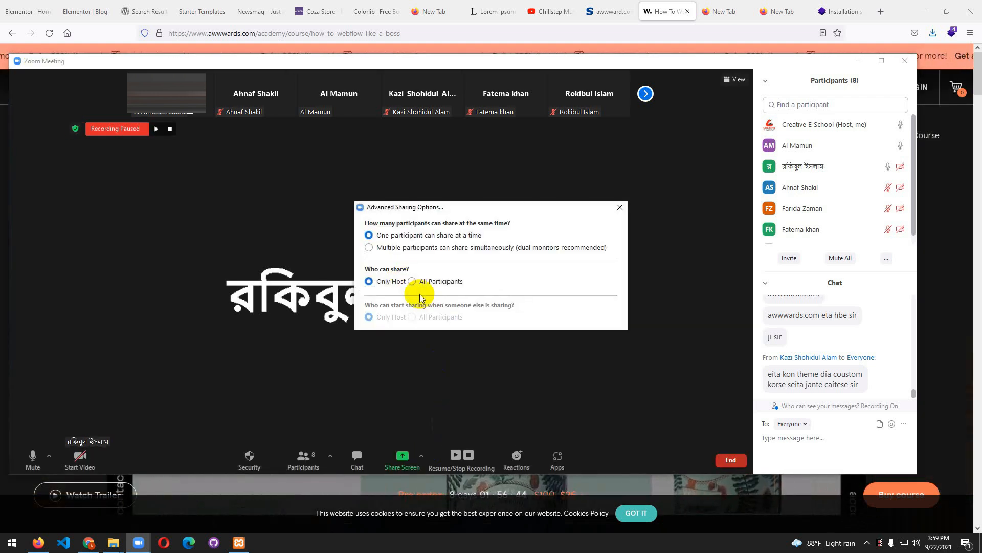
left_click(411, 280)
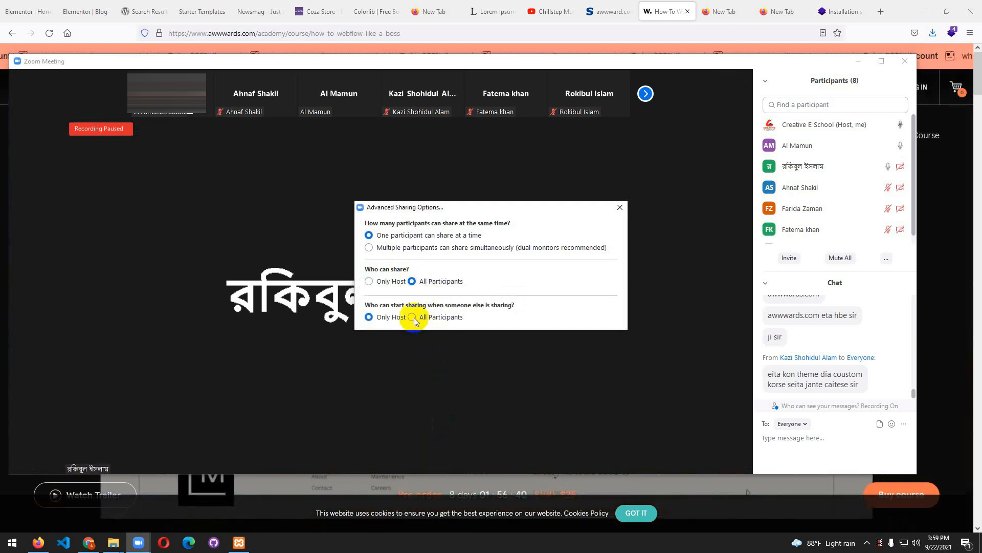
left_click(412, 317)
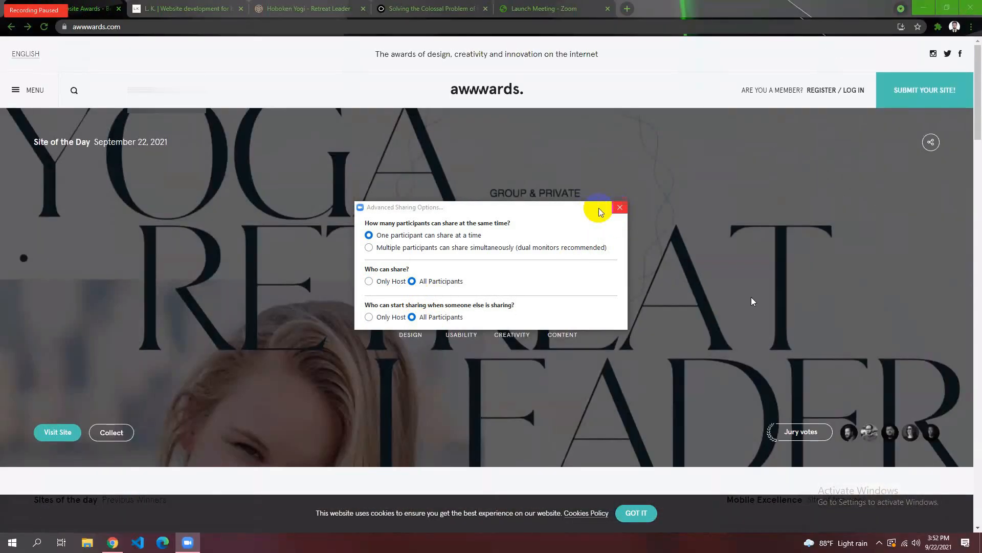
left_click(620, 209)
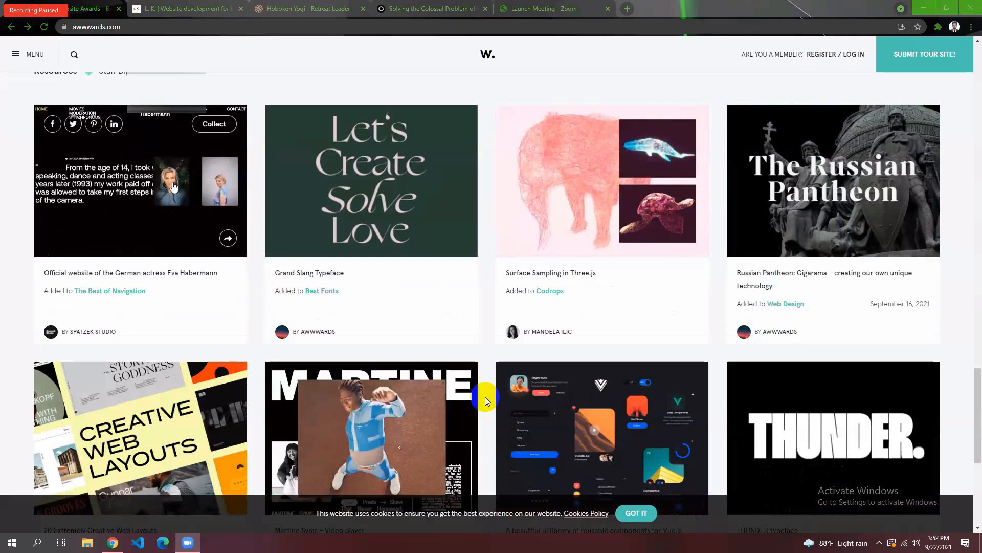
left_click(174, 187)
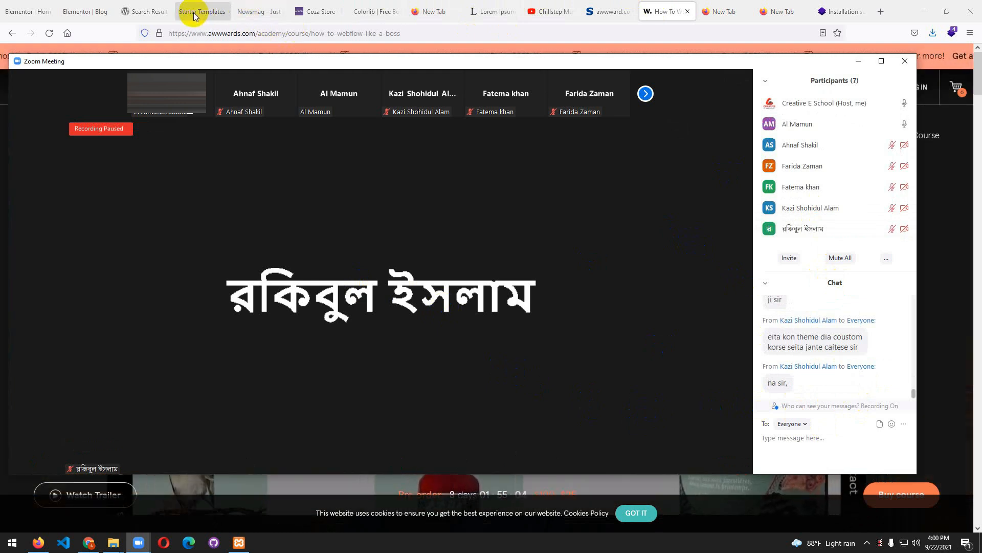
- Close the blank pages beside the Webflow course and the Wappalyzer installation page, then return to the Elementor Blog page
middle_click(726, 14)
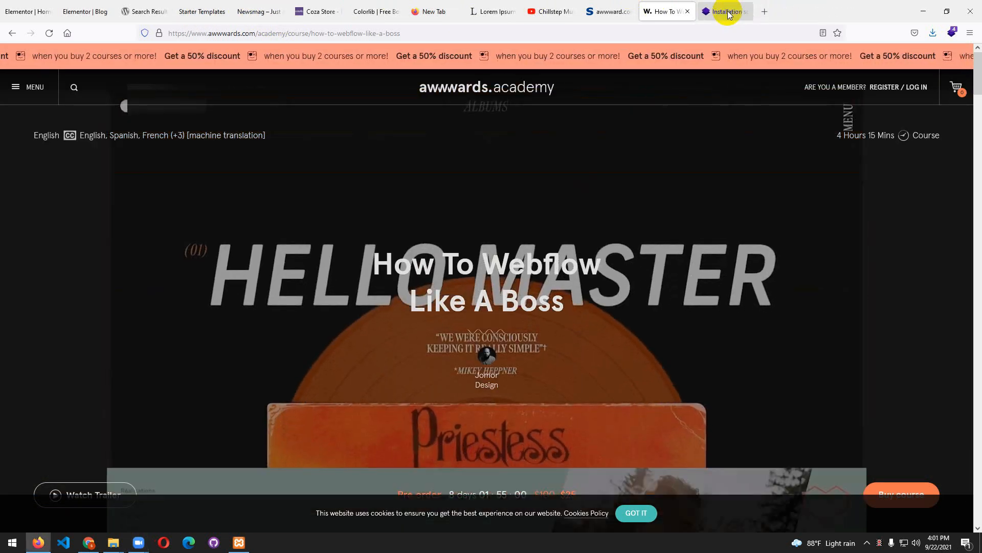
middle_click(728, 13)
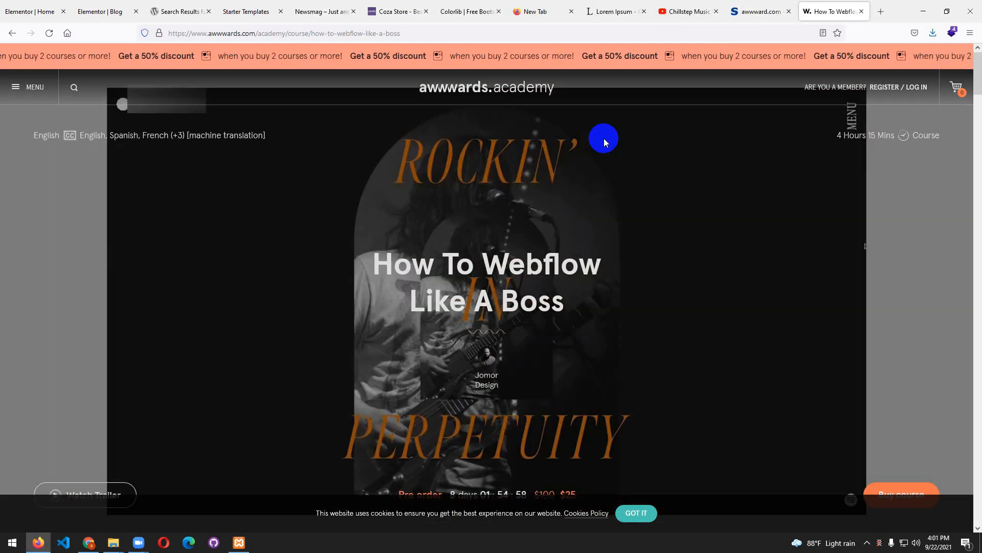
scroll(608, 139, "down", 4)
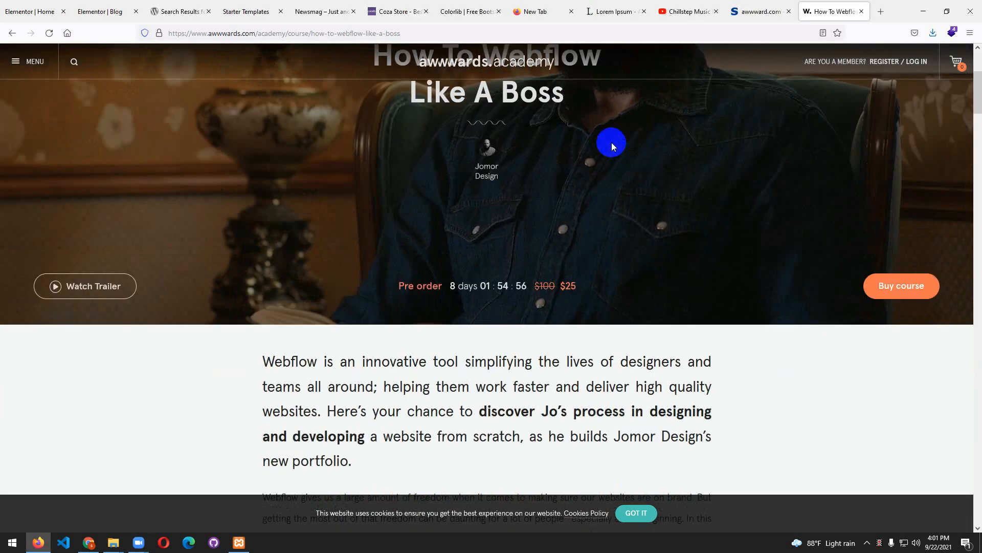
scroll(612, 142, "up", 4)
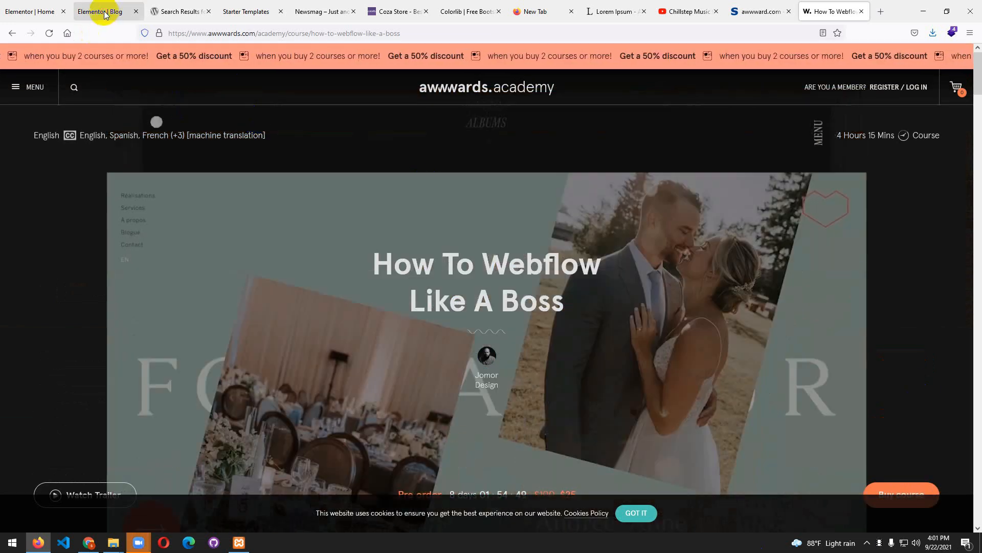
left_click(100, 12)
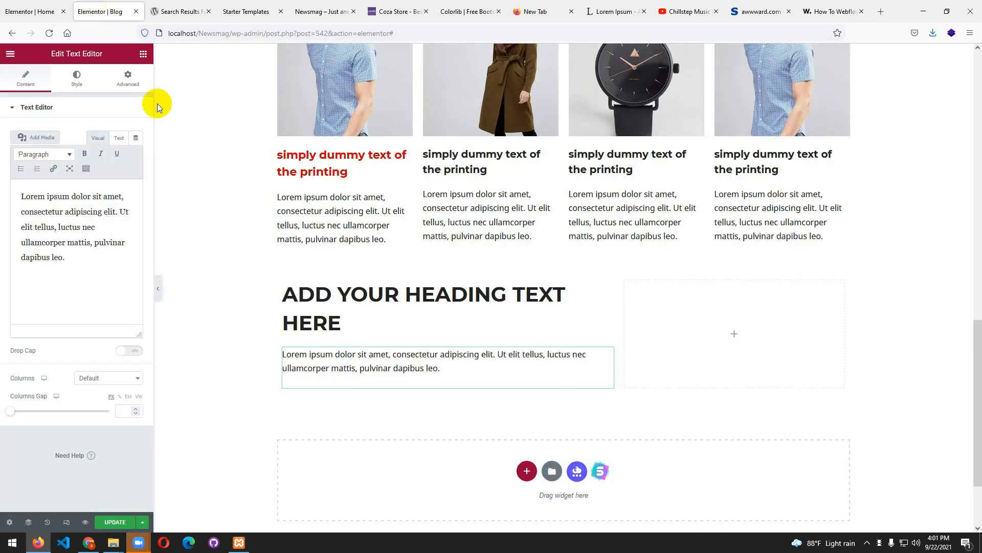
- Search Google for envato elements wordpress plugin on a new browser page
left_click(879, 12)
left_click(374, 34)
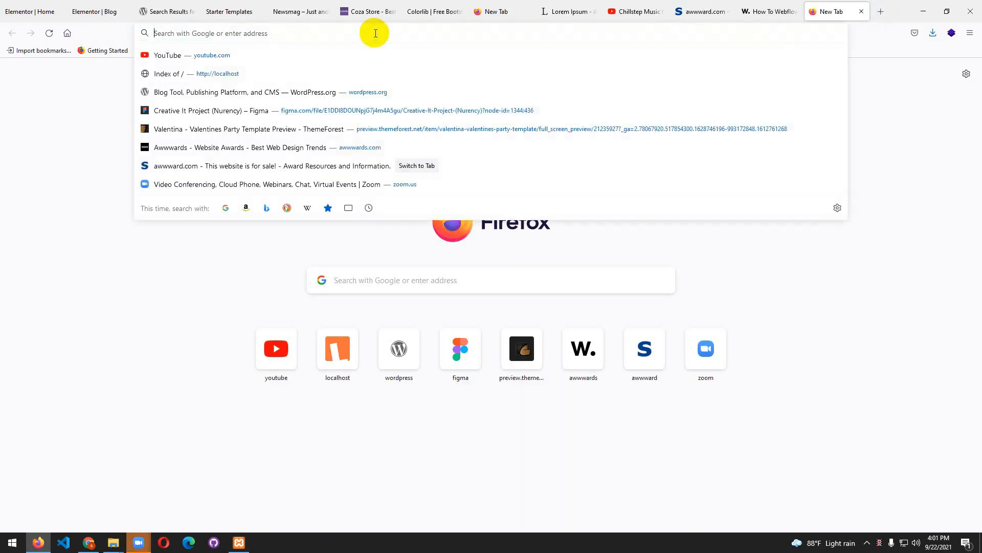
type("e")
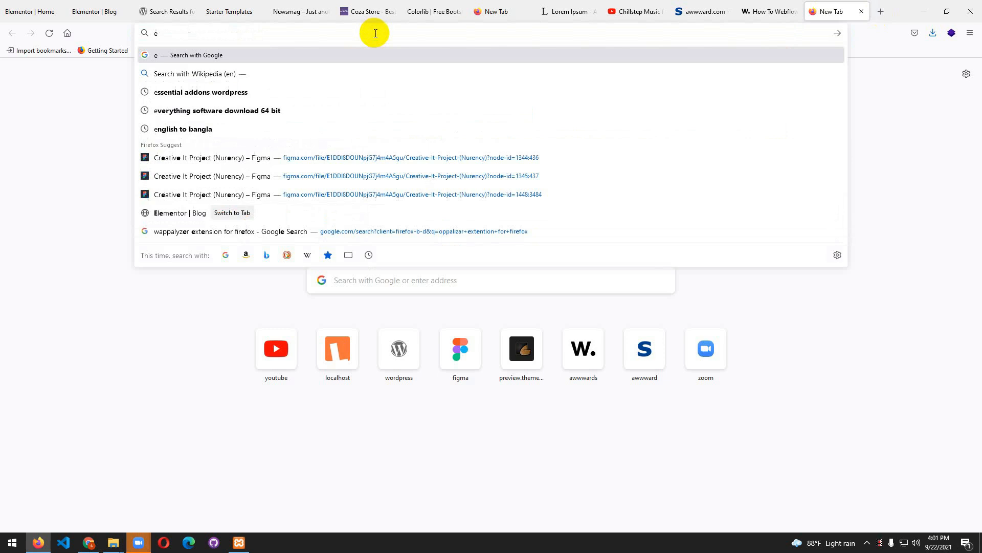
type("nvato ele")
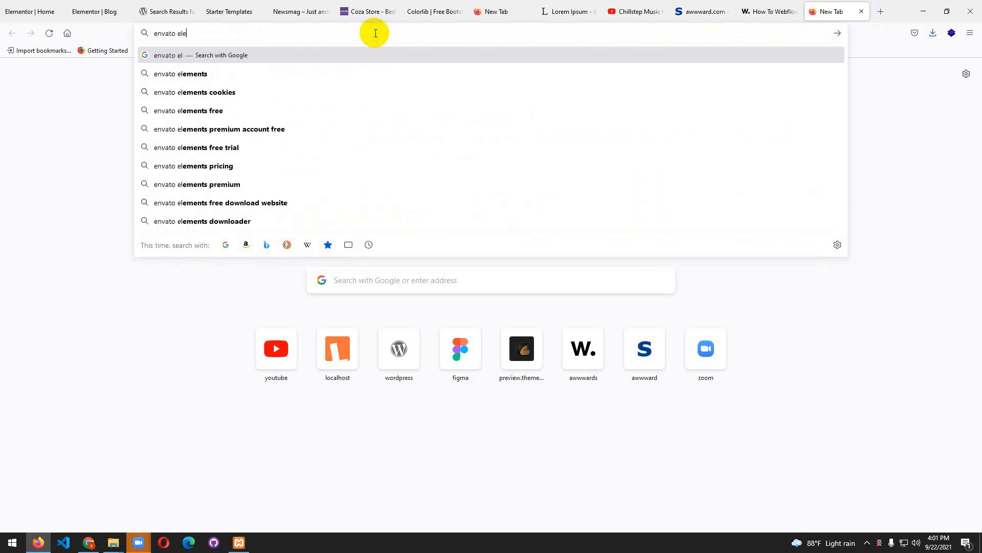
type("ments")
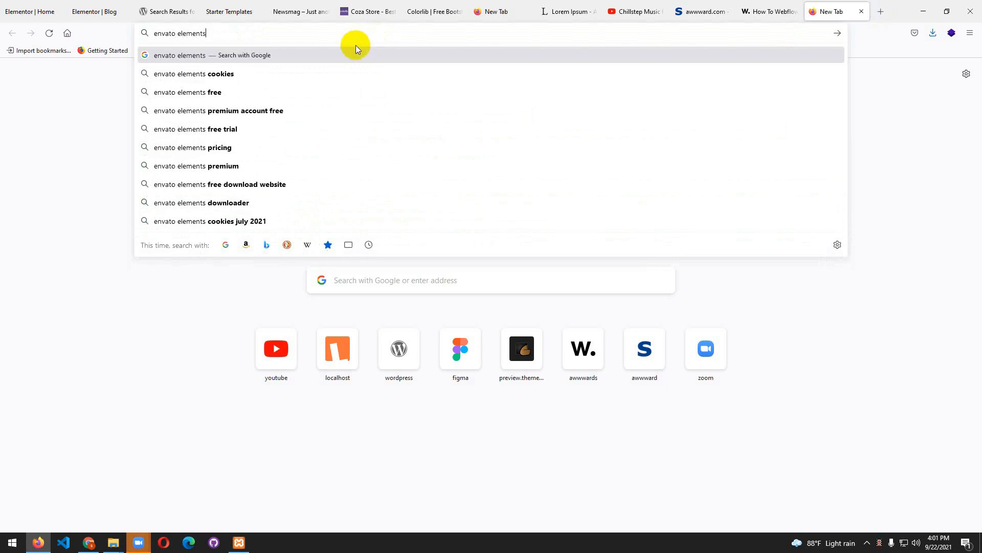
key("Down")
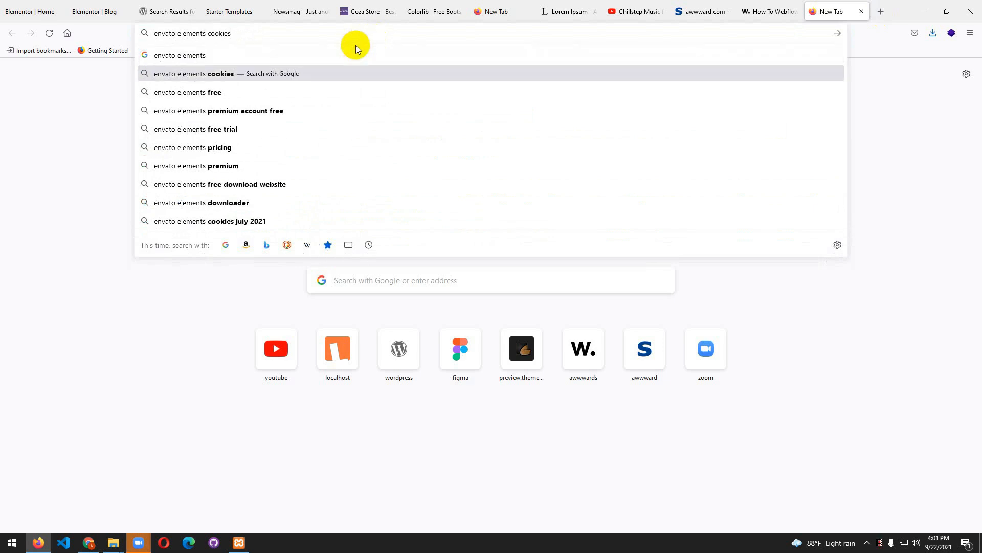
key("BackSpace")
key("BackSpace")
key("BackSpace")
key("BackSpace")
key("BackSpace")
key("BackSpace")
key("BackSpace")
key("BackSpace")
type("word")
key("Down")
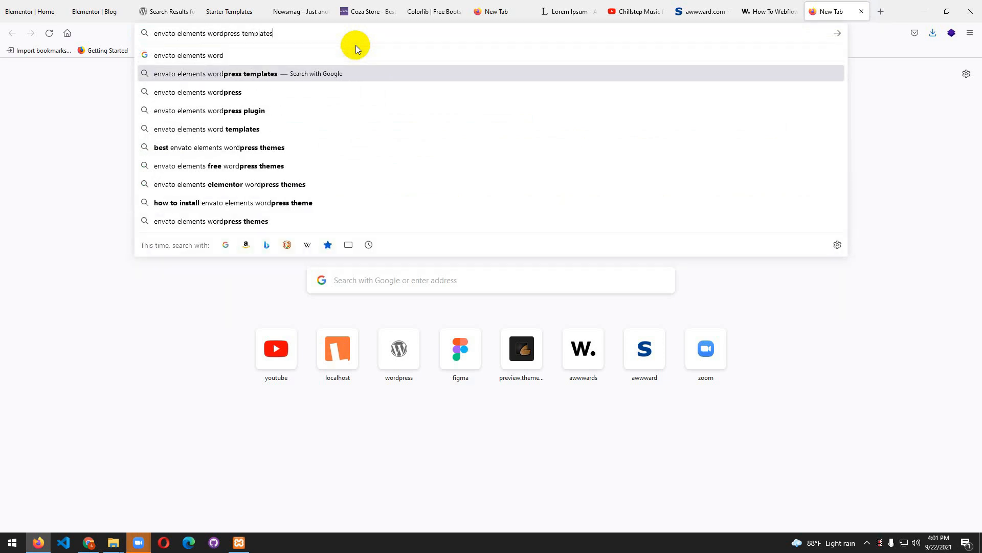
key("Down")
key("Down")
key("Return")
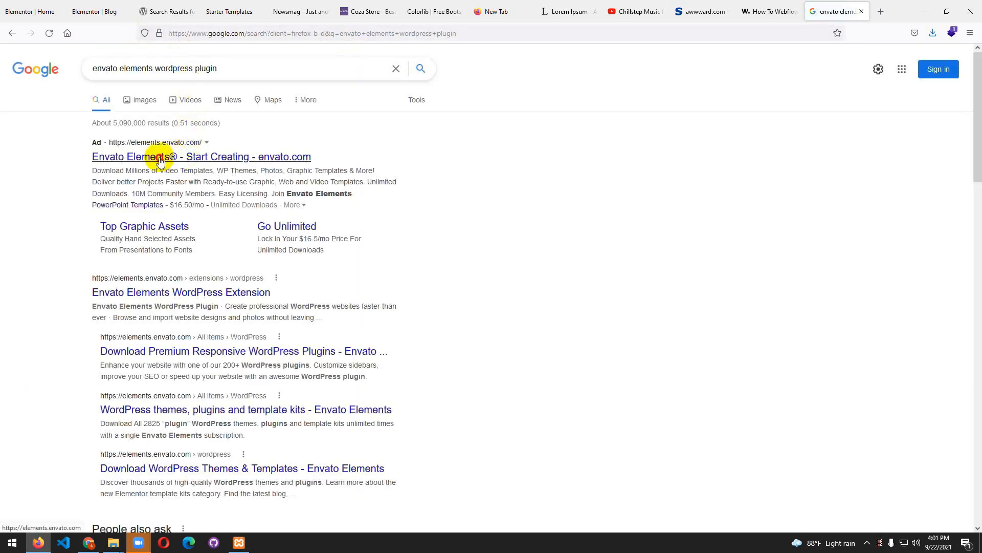
- Open the Envato Elements site from the search results and look over its home page
left_click(160, 161)
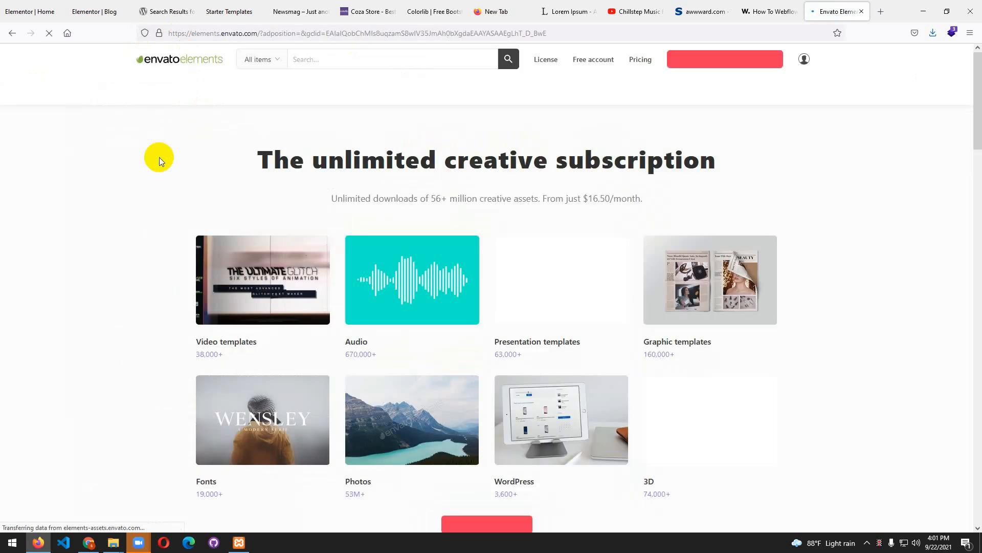
scroll(348, 215, "down", 5)
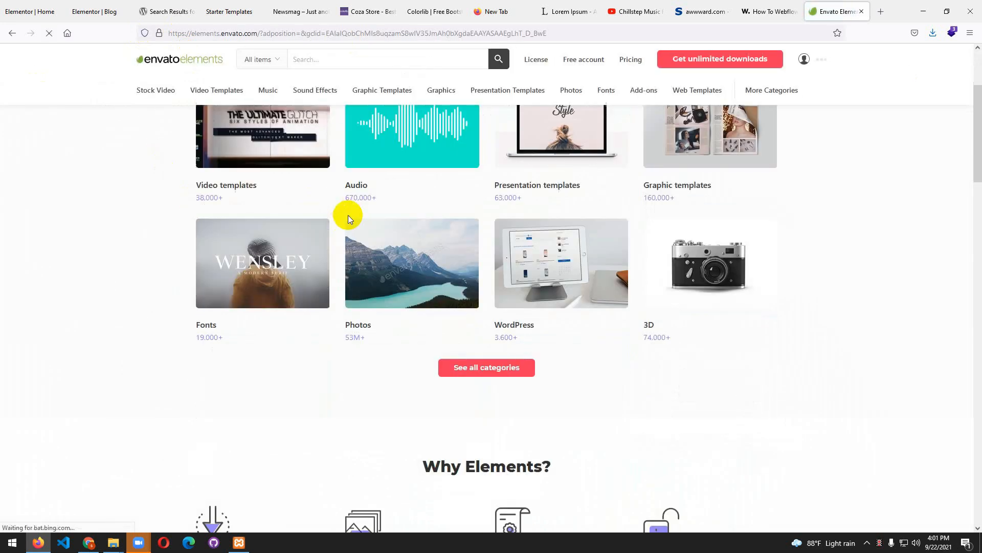
scroll(348, 215, "up", 5)
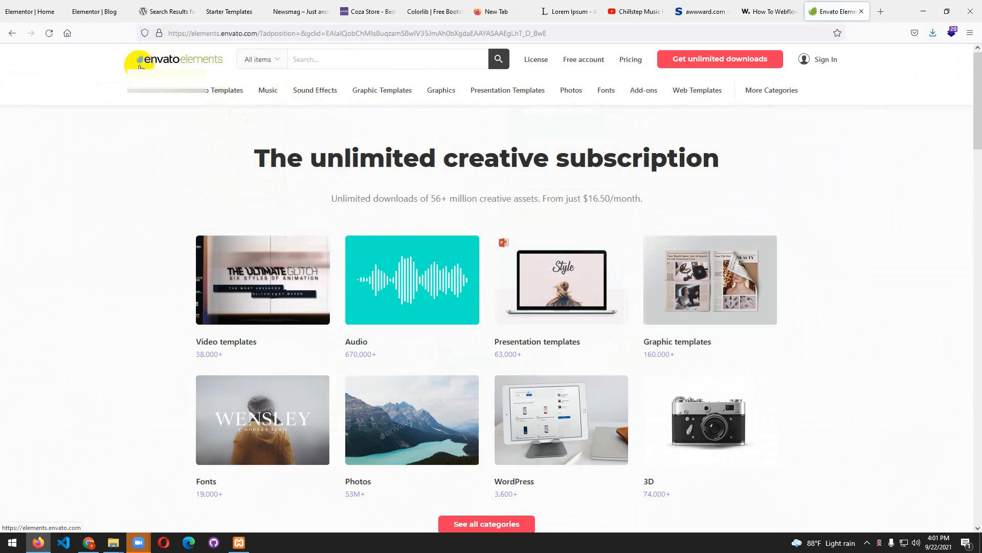
- Return to the Elementor Blog page, add an Image widget to the empty column beside the heading and open its media library
left_click(32, 12)
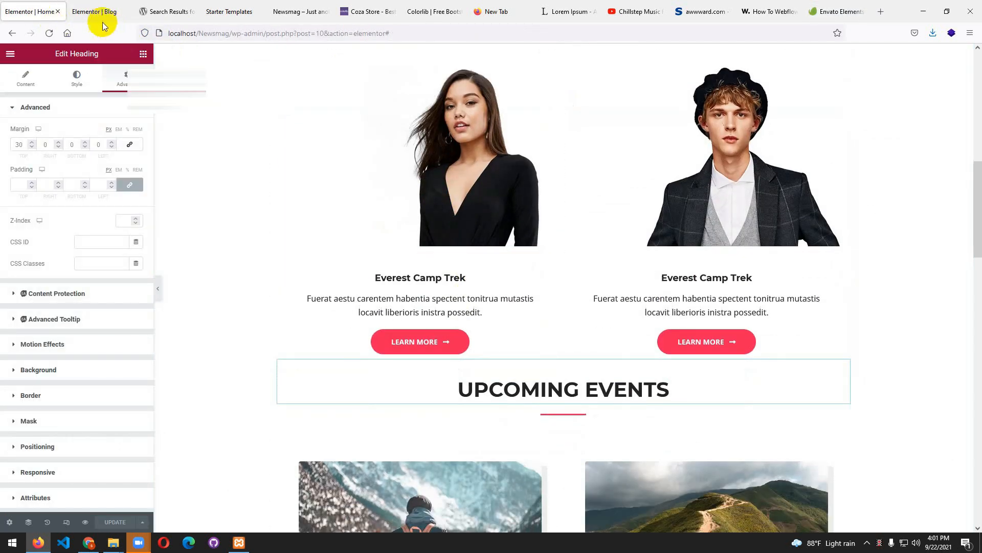
left_click(95, 12)
scroll(408, 266, "down", 2)
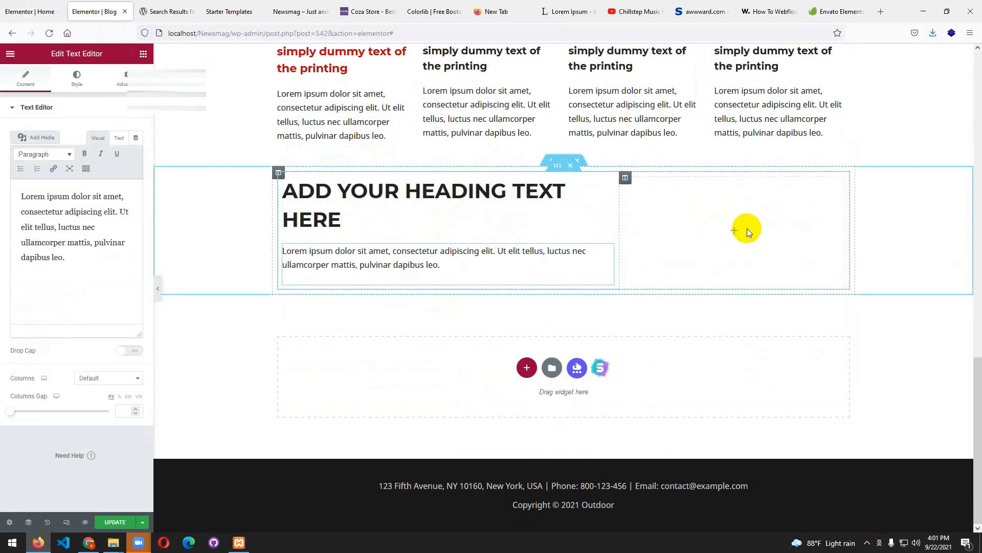
left_click(737, 232)
scroll(726, 228, "up", 2)
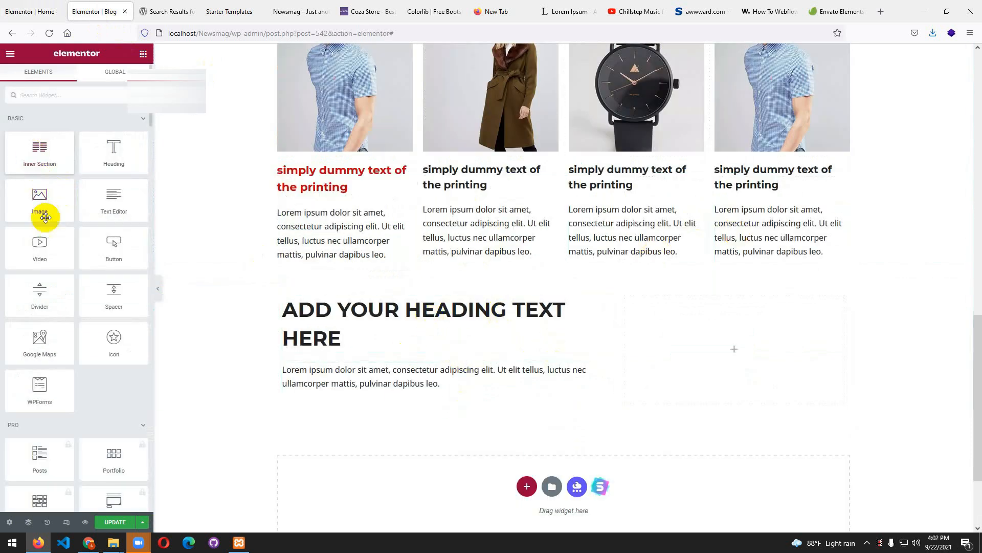
left_click_drag(32, 206, 701, 340)
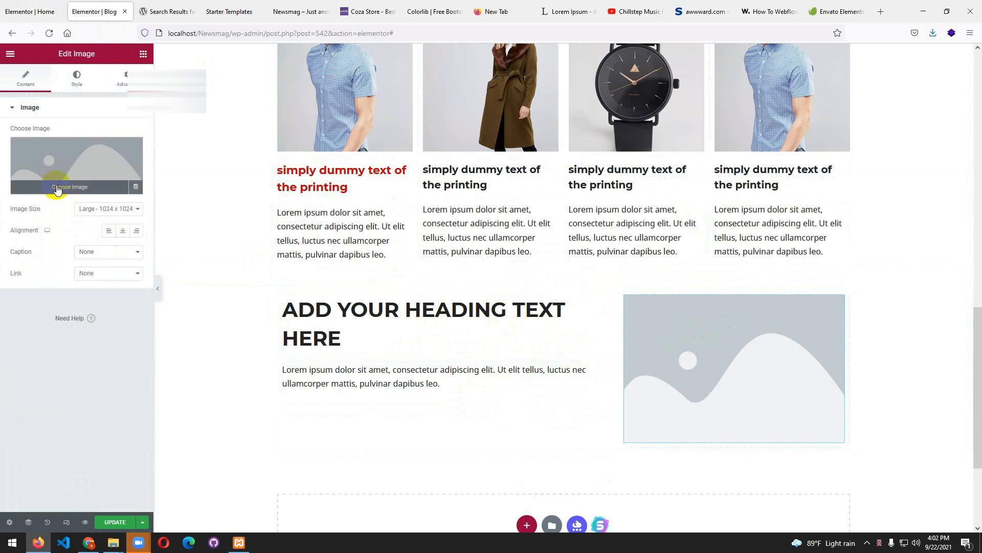
left_click(57, 189)
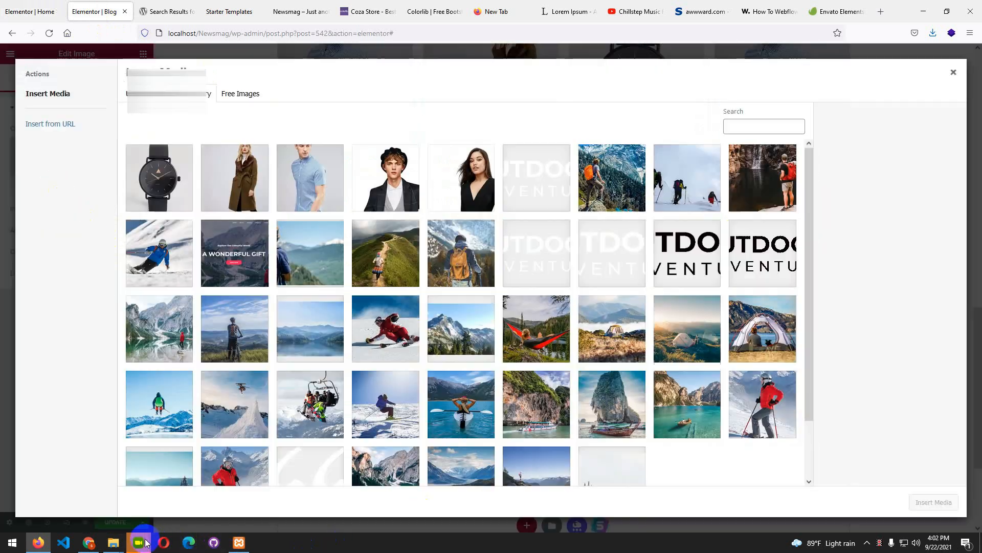
- Switch to the Zoom meeting and share the entire screen
mouse_move(146, 543)
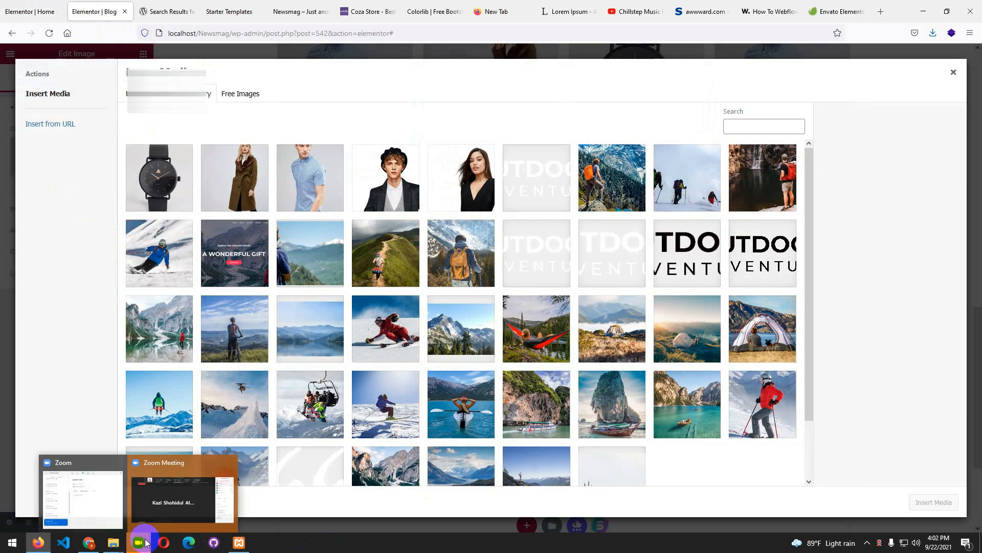
left_click(150, 514)
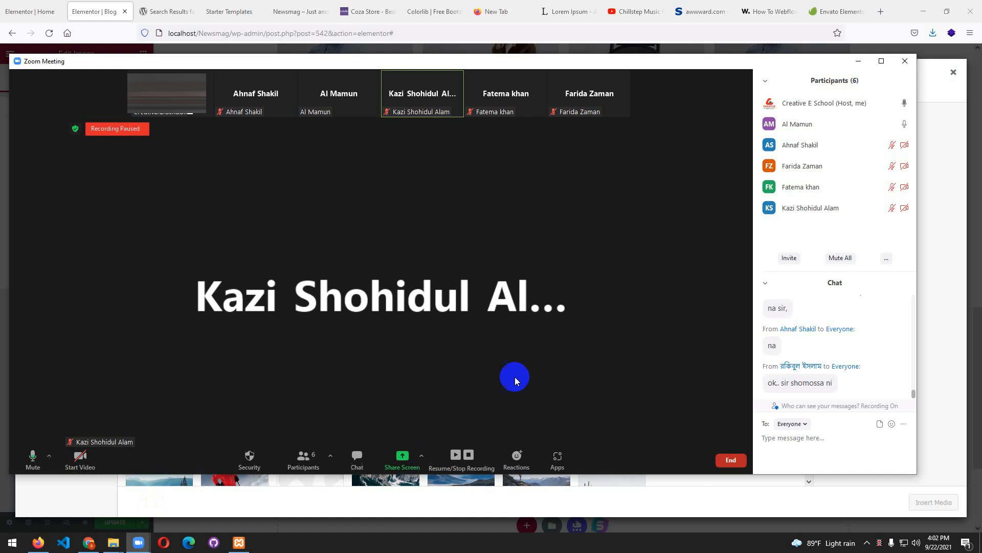
left_click(402, 457)
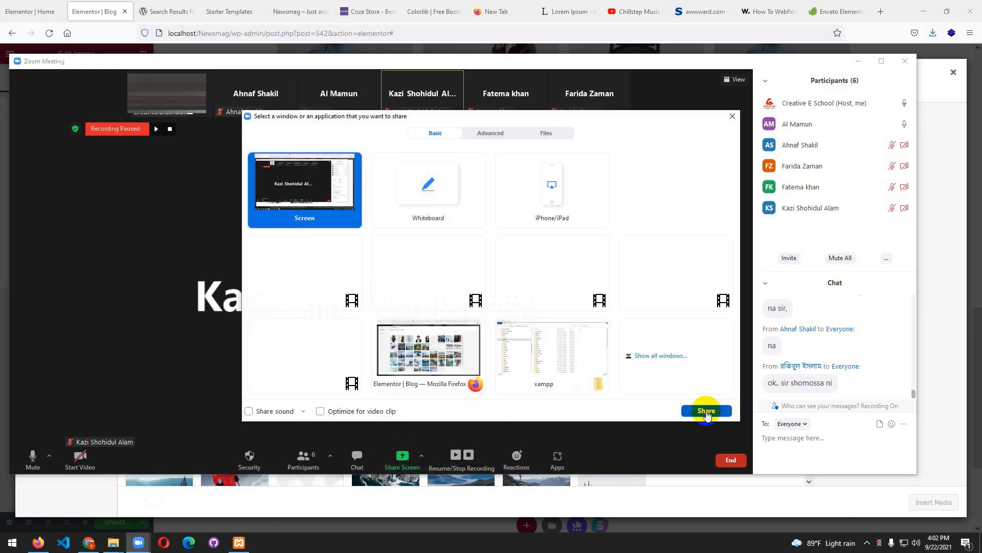
left_click(705, 412)
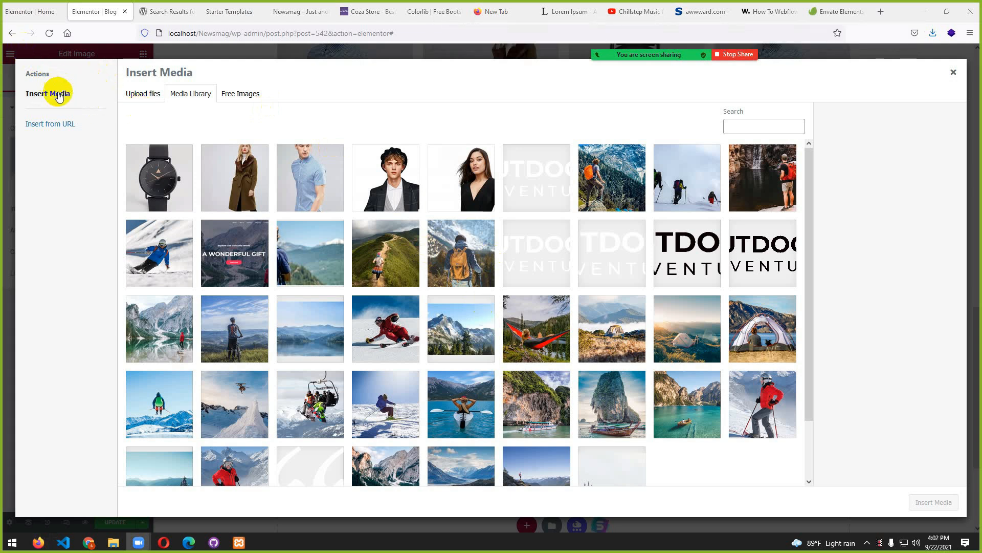
- Leave the Blog page's Elementor editor for its WordPress edit screen, then reopen the page in Elementor
left_click(11, 39)
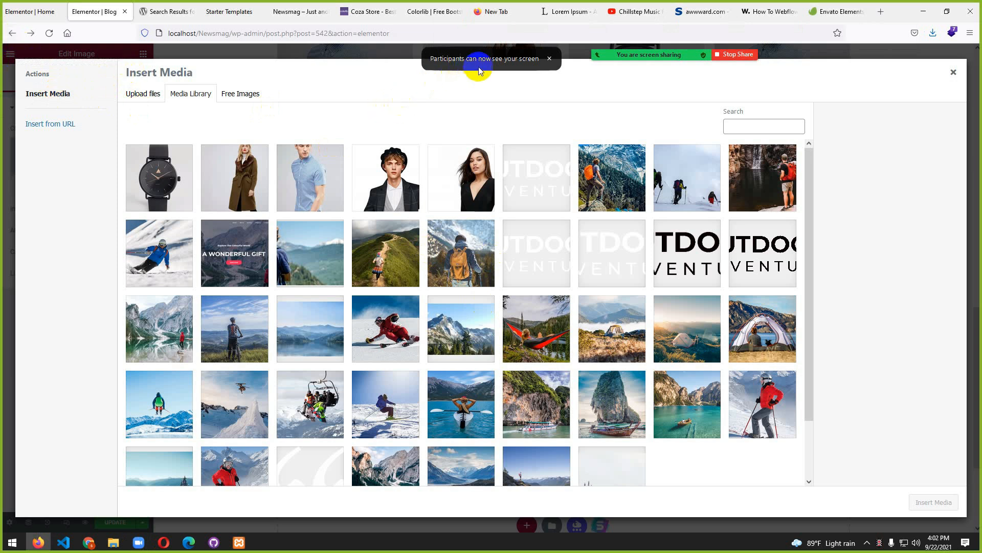
left_click(550, 59)
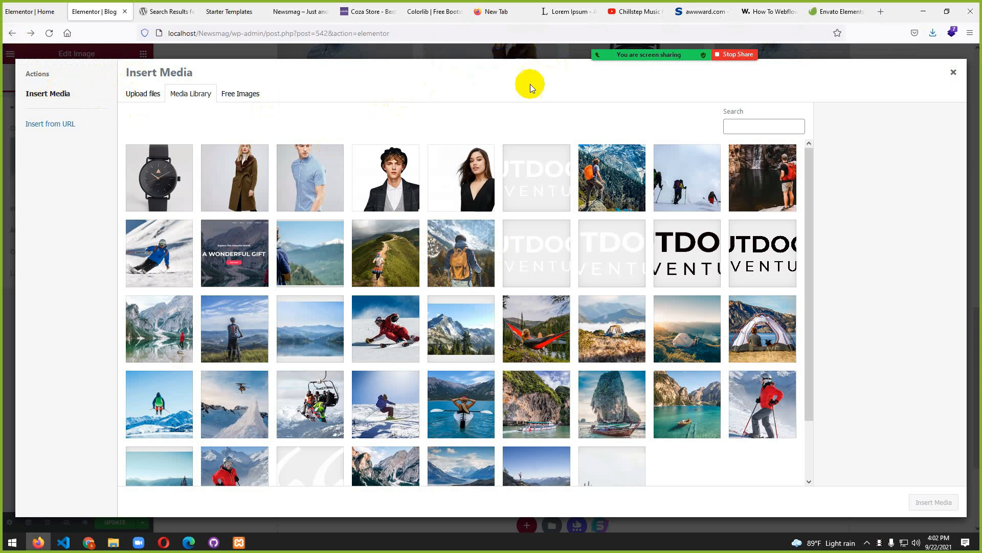
left_click(13, 33)
left_click(497, 309)
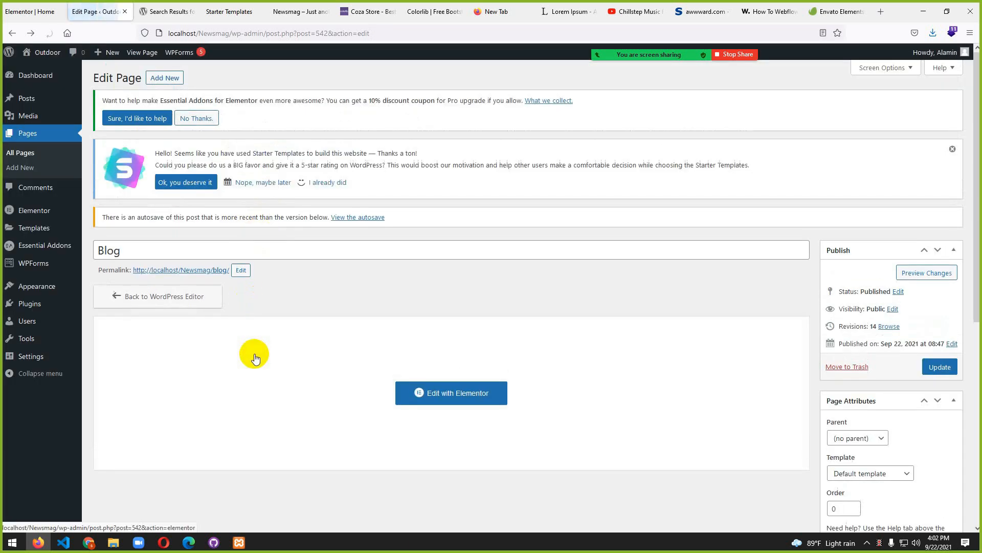
left_click(308, 343)
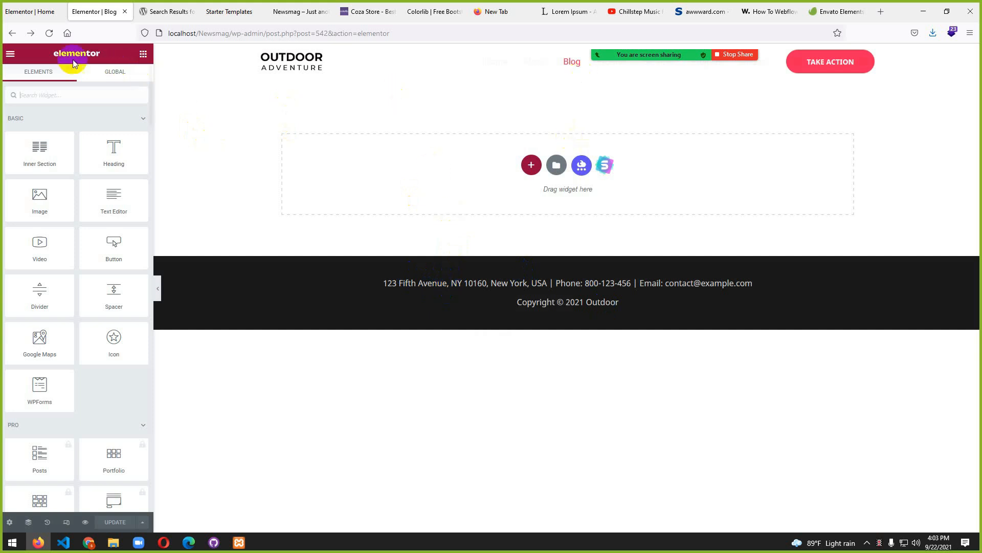
left_click(30, 36)
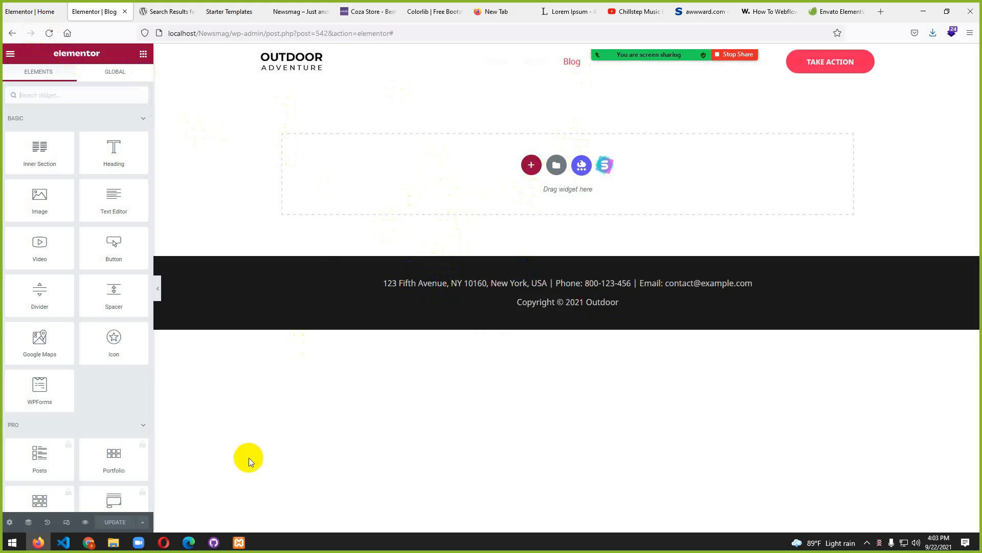
- Reload the local Newsmag site in its own browser page and view its live Blog page
left_click(171, 12)
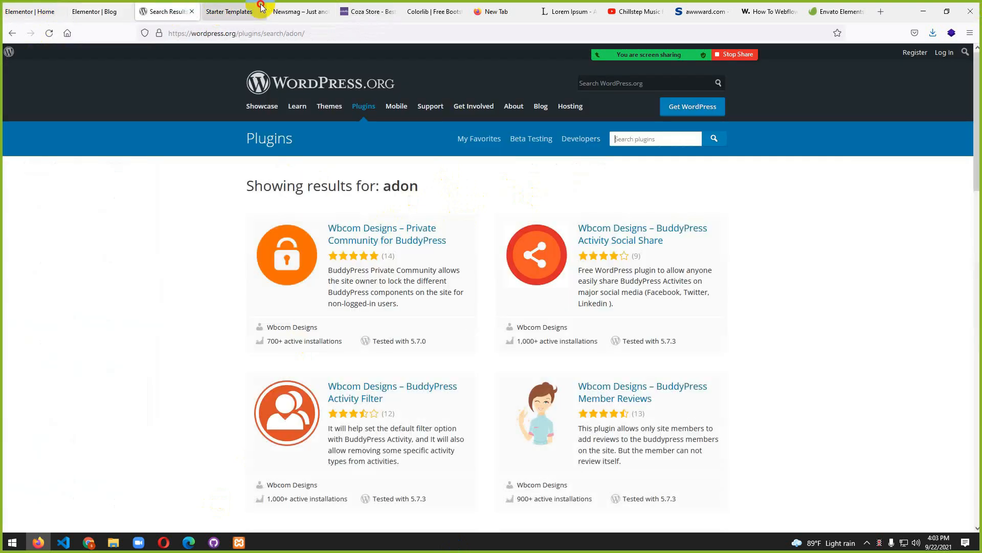
left_click(247, 11)
left_click(287, 11)
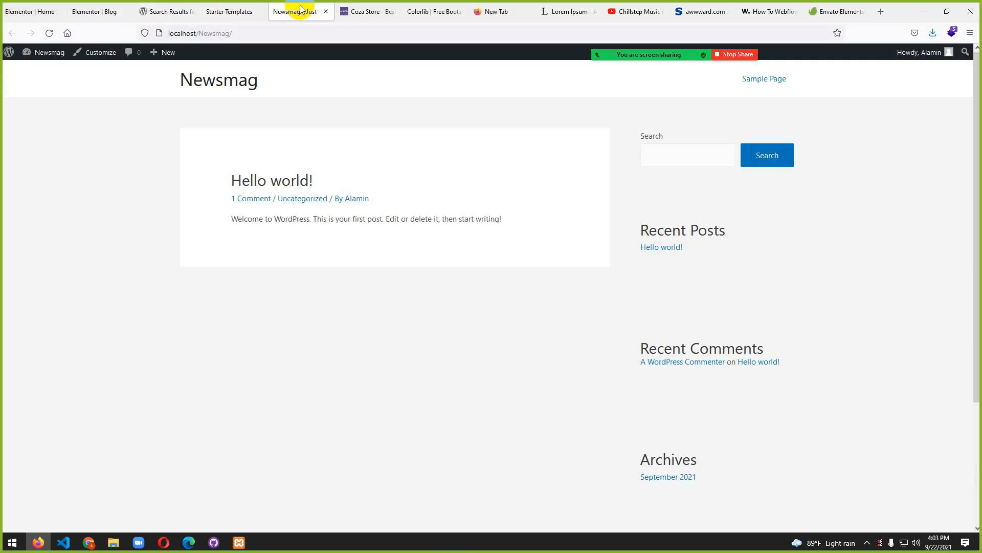
left_click(49, 33)
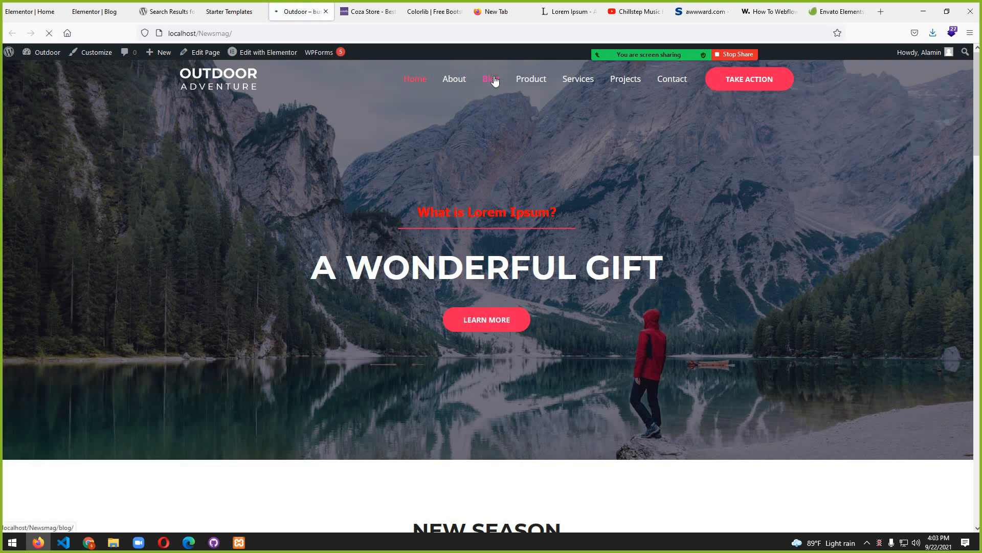
left_click(494, 79)
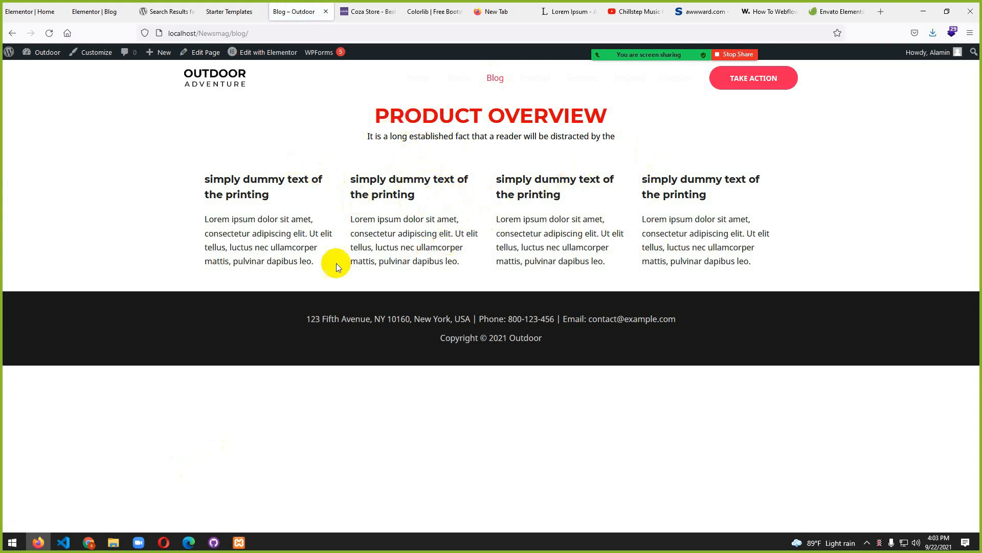
left_click(64, 542)
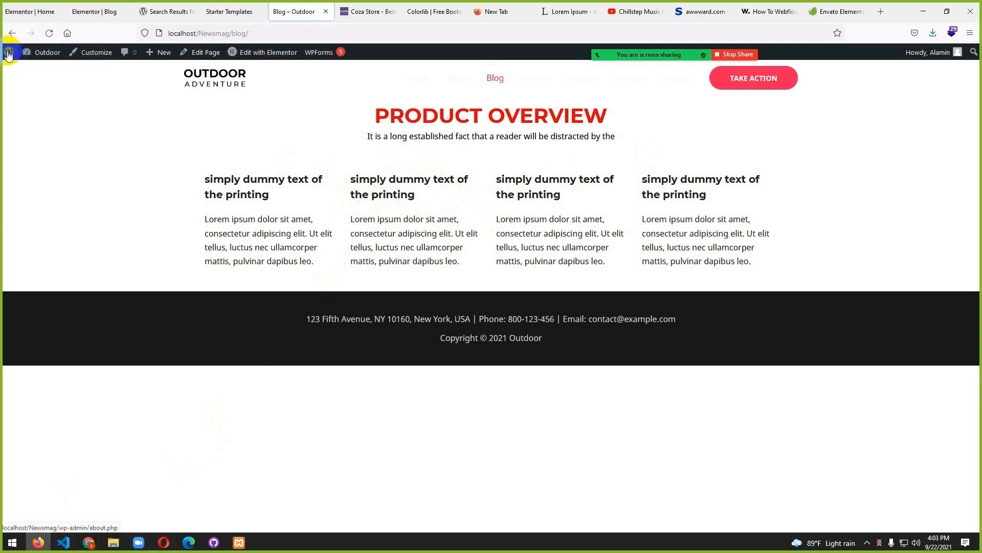
- Look over the Home page in Elementor, from the hero banner to the Upcoming Events section
mouse_move(9, 54)
left_click(16, 11)
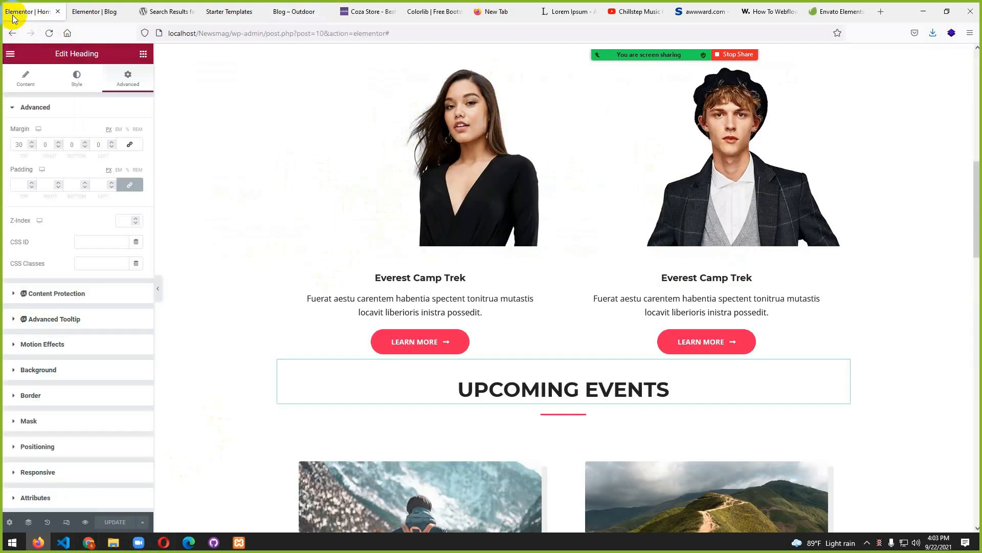
scroll(462, 216, "up", 8)
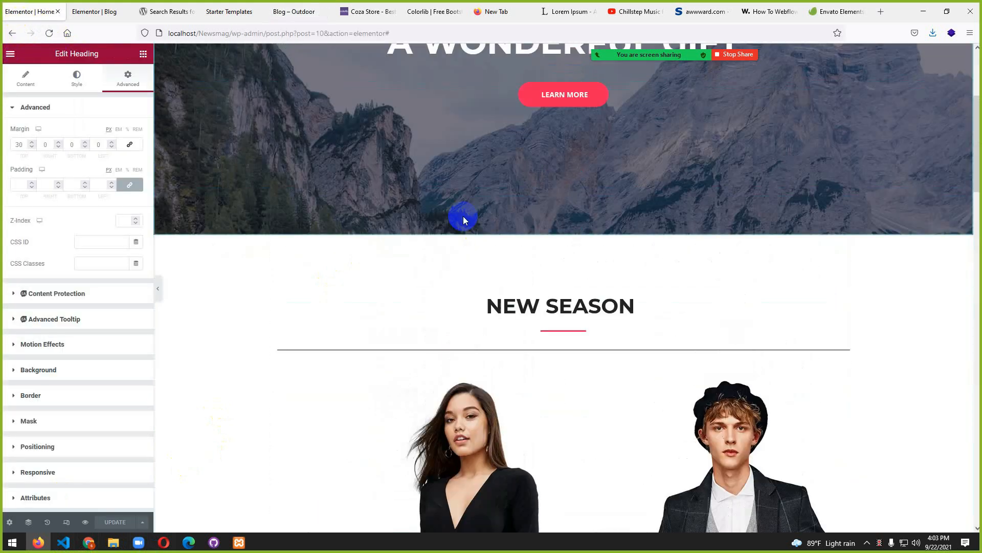
scroll(462, 216, "down", 4)
scroll(463, 216, "down", 7)
scroll(462, 216, "up", 6)
scroll(478, 193, "up", 6)
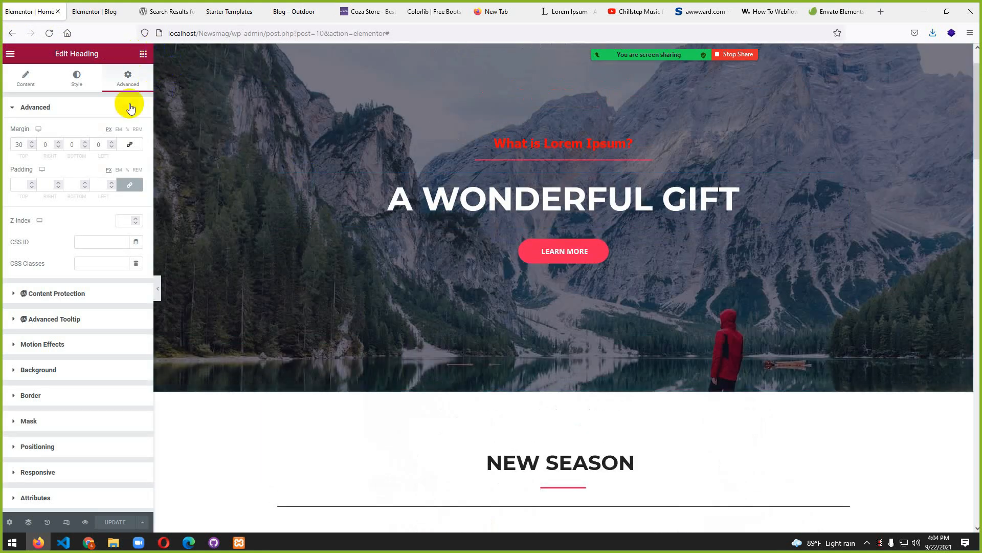
- Exit the Home page's Elementor editor to the dashboard and open the Blog page in Elementor from the list of all pages
left_click(283, 236)
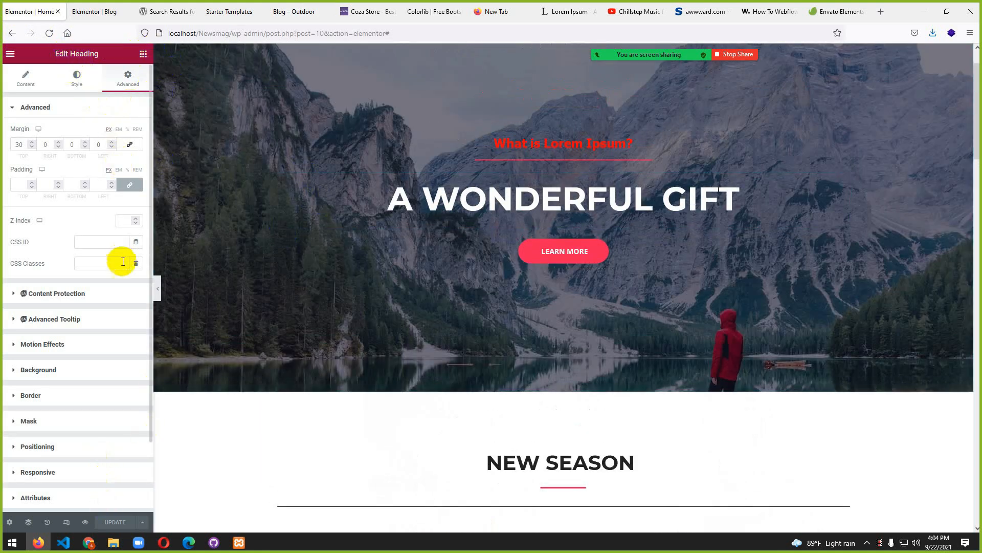
left_click(12, 58)
left_click(53, 234)
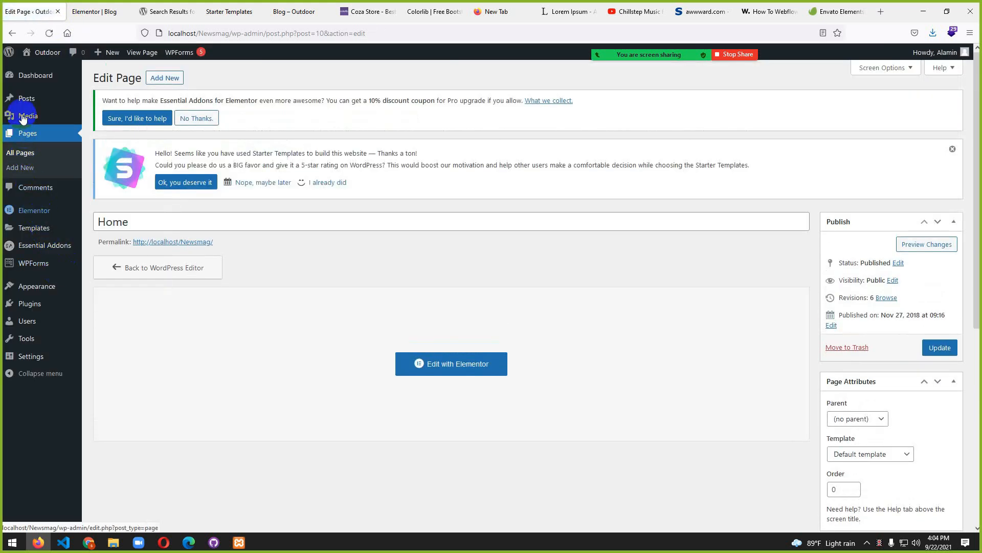
left_click(23, 154)
left_click(521, 59)
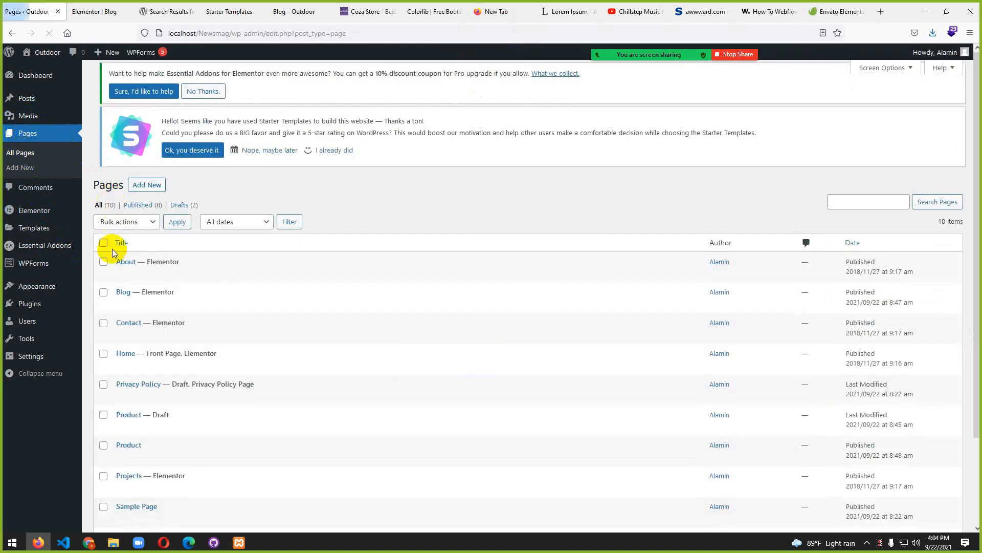
mouse_move(125, 307)
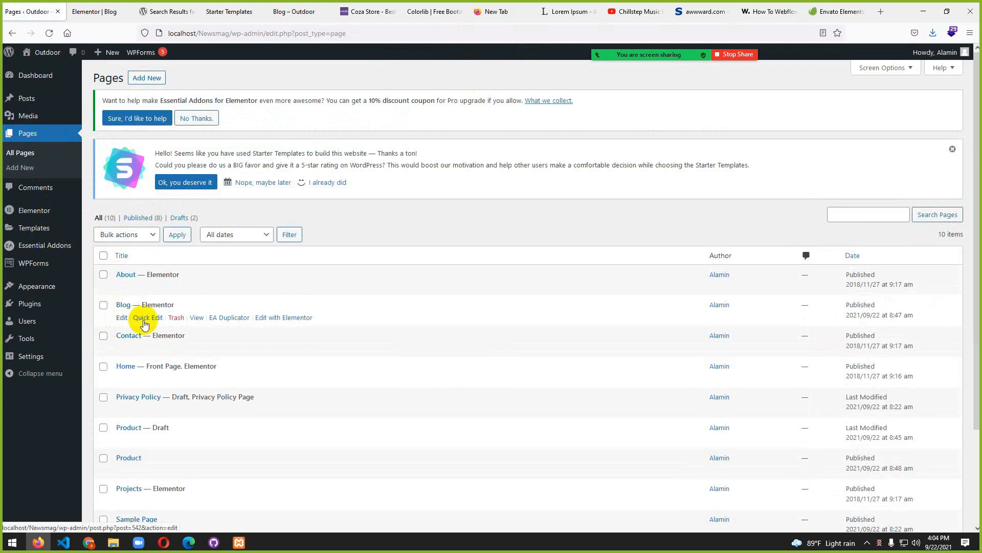
left_click(273, 319)
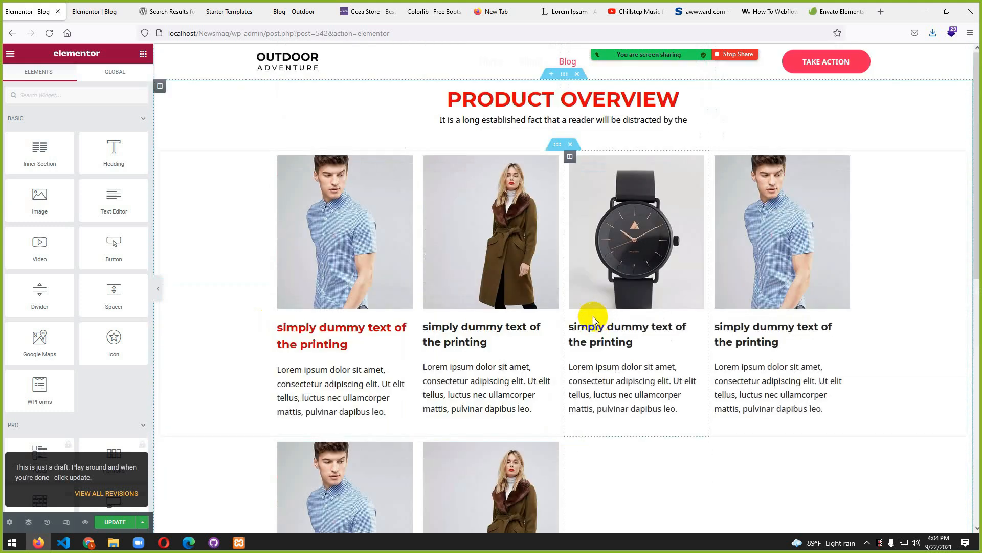
- Update the Blog page with its draft changes and look through its product rows
scroll(459, 320, "down", 1)
left_click(112, 530)
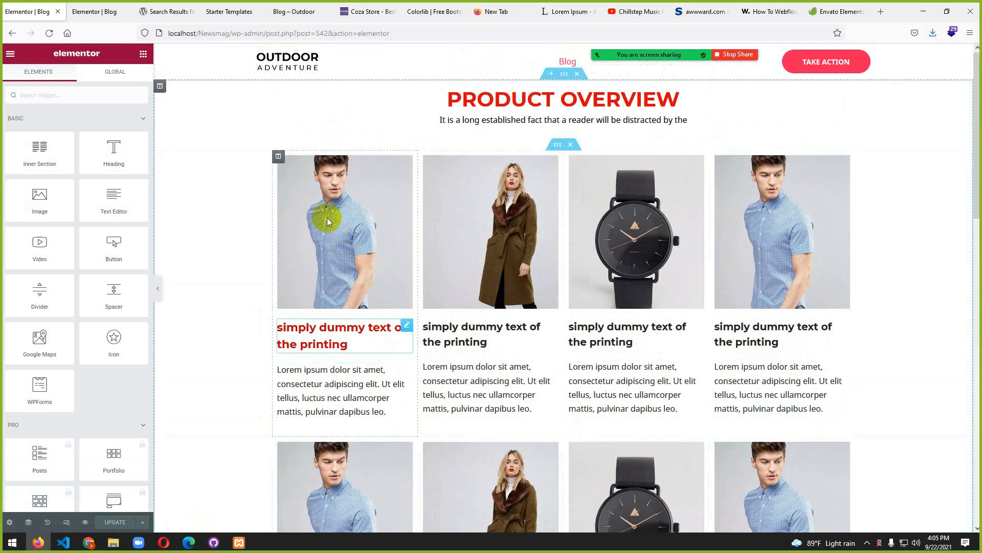
scroll(434, 381, "down", 10)
scroll(440, 383, "up", 10)
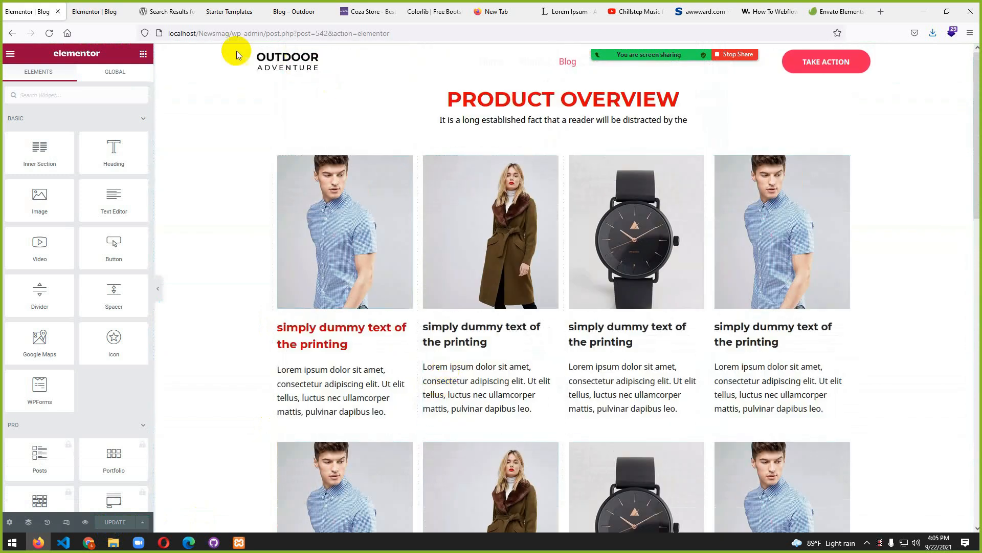
- Reload the live Blog page and check the product rows and the heading section above the footer
left_click(286, 11)
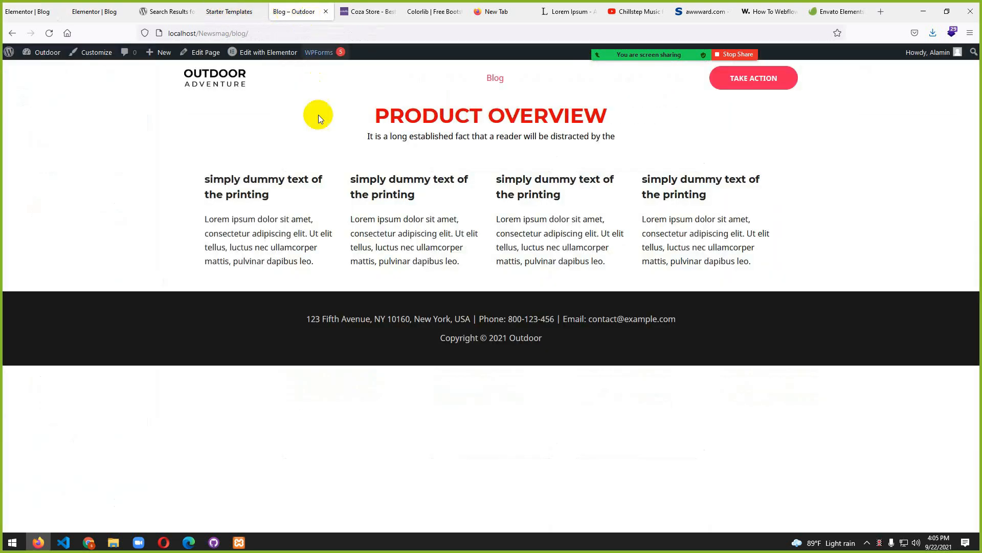
key("F5")
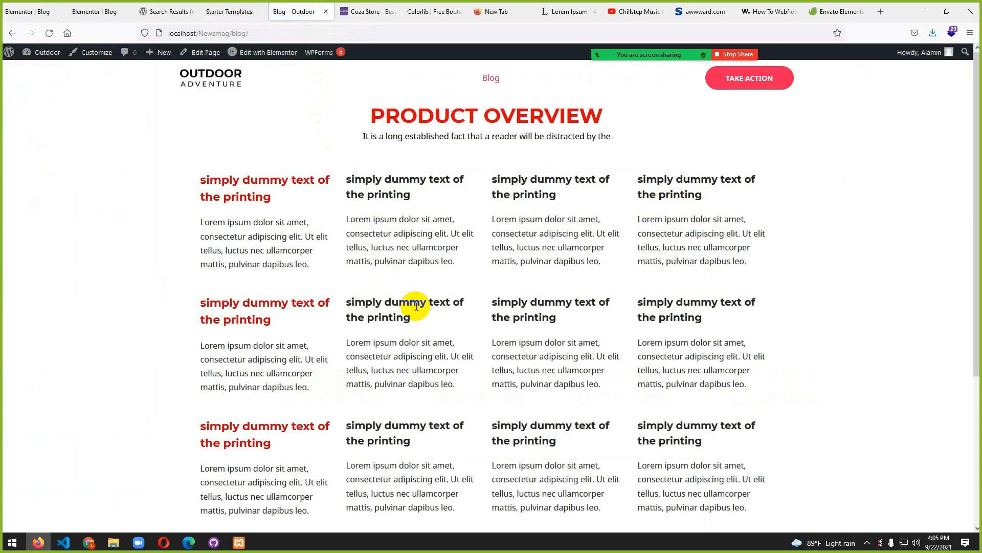
scroll(416, 307, "down", 3)
scroll(416, 307, "up", 3)
scroll(416, 306, "down", 3)
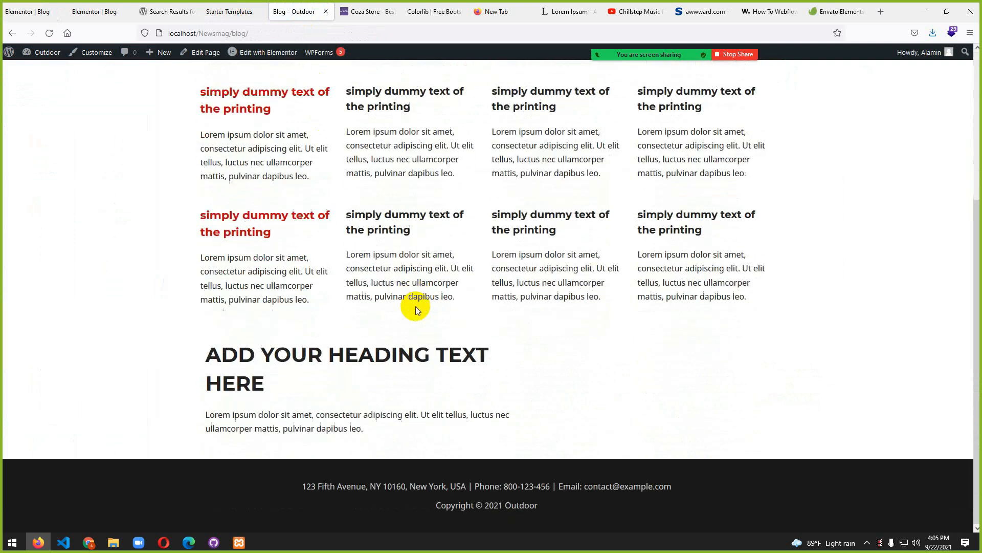
- Look over the live Blog page again from the Product Overview heading down to the footer
scroll(416, 306, "up", 3)
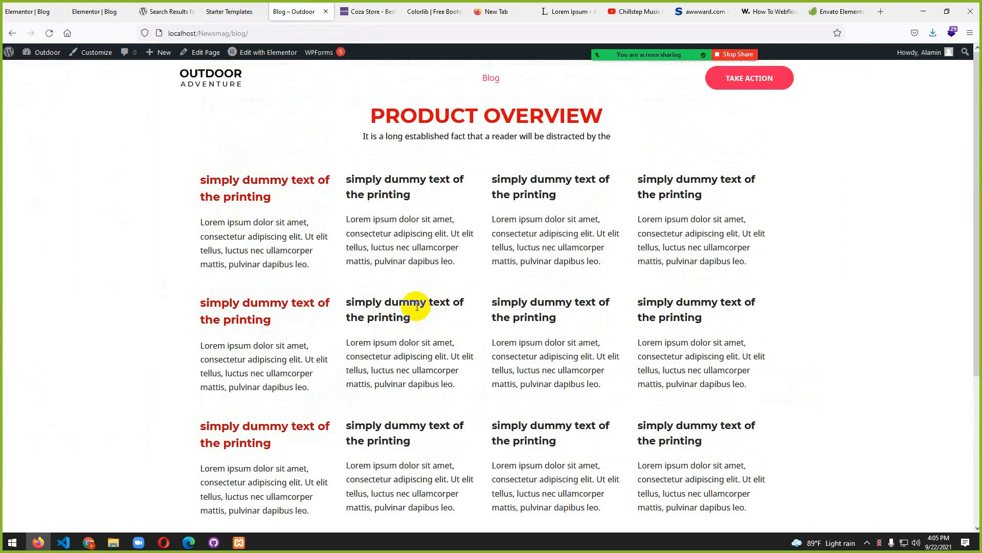
scroll(416, 306, "down", 4)
scroll(416, 306, "up", 4)
- Exit the Blog page's Elementor editor to the WordPress dashboard and open the list of installed plugins
left_click(34, 12)
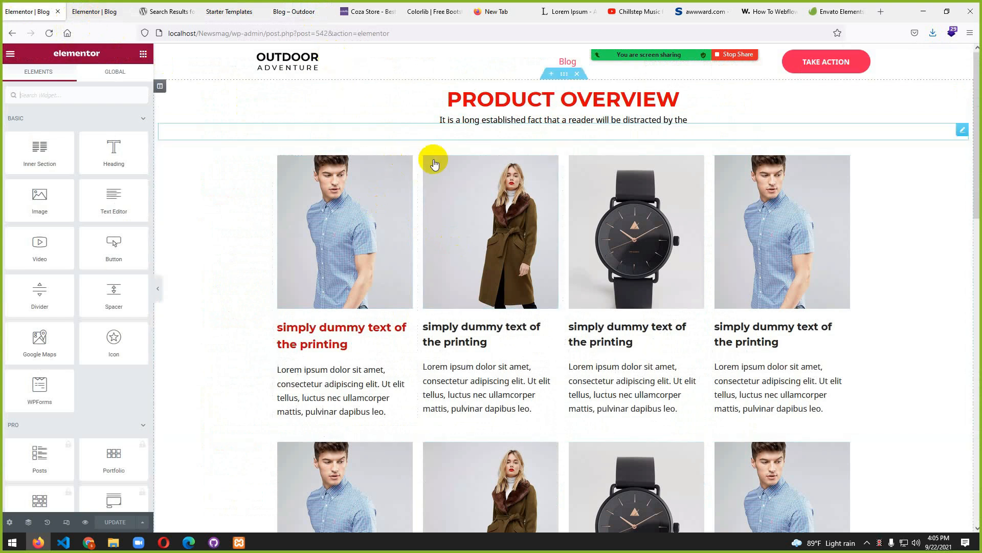
scroll(512, 274, "down", 5)
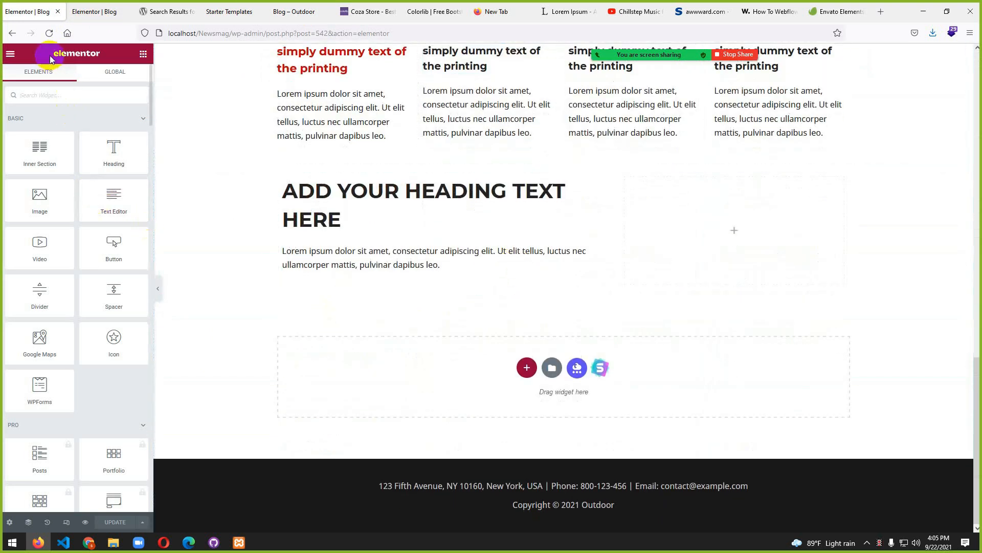
left_click(10, 53)
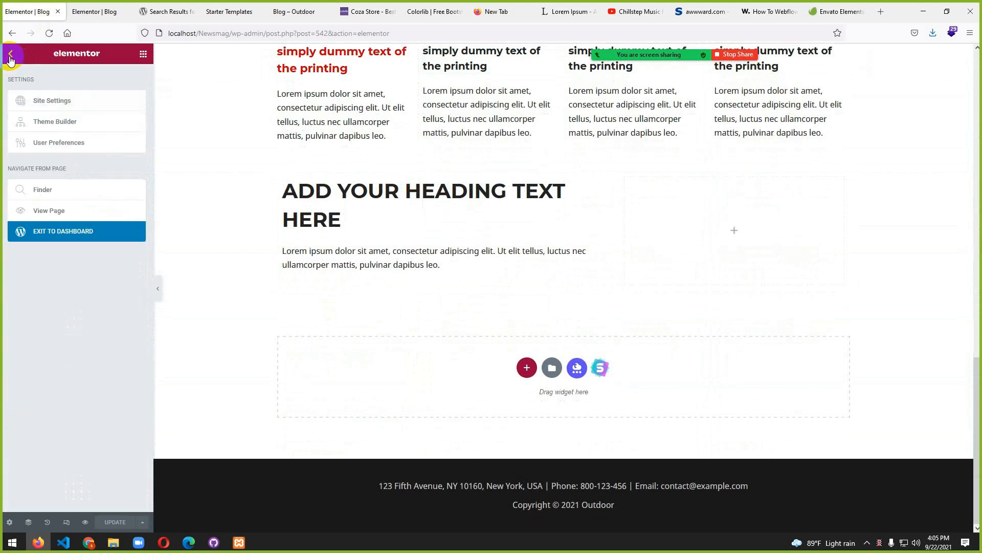
left_click(55, 233)
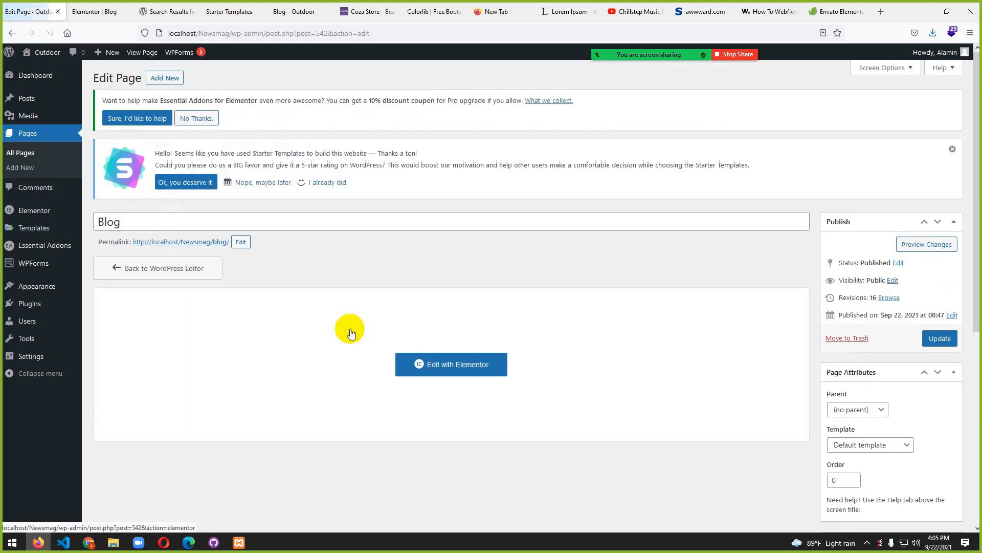
left_click(34, 159)
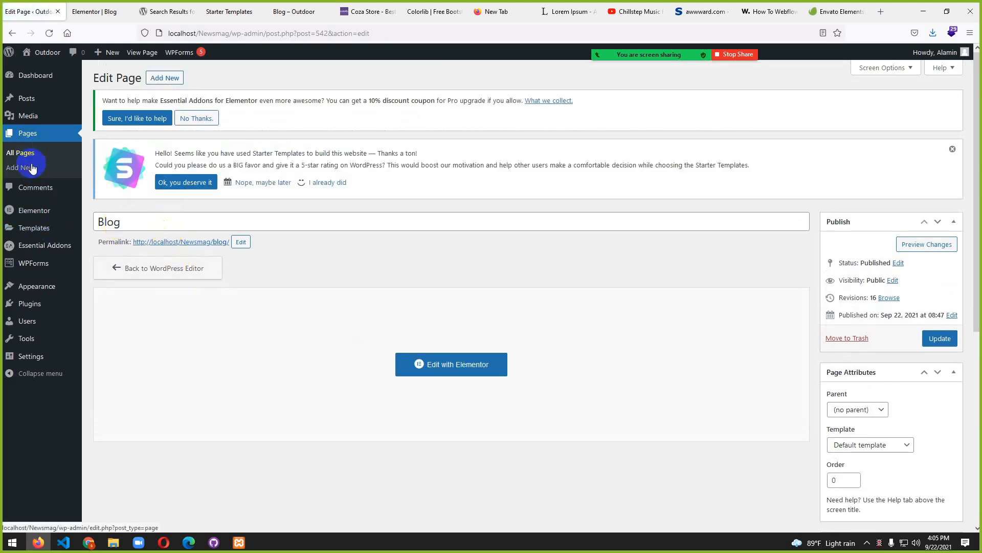
mouse_move(31, 307)
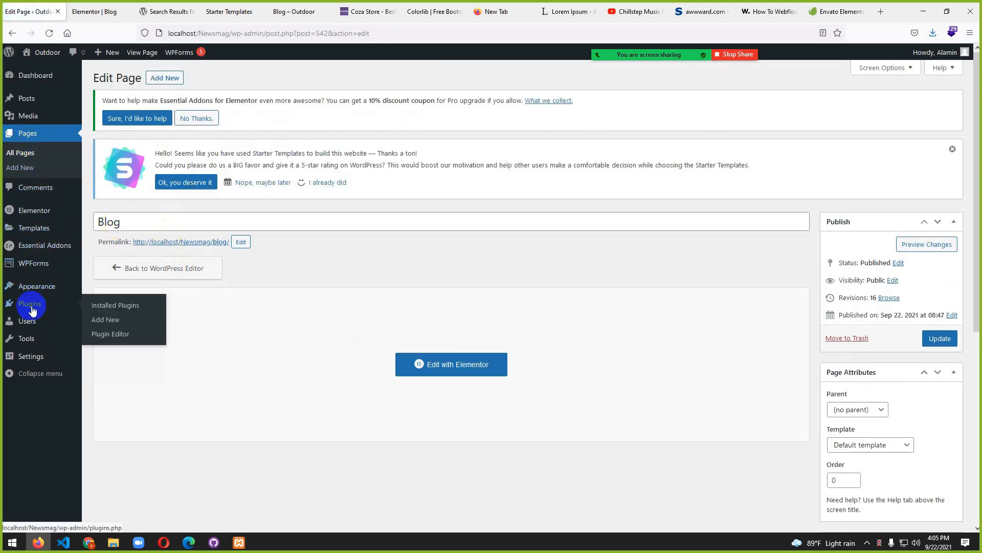
left_click(109, 309)
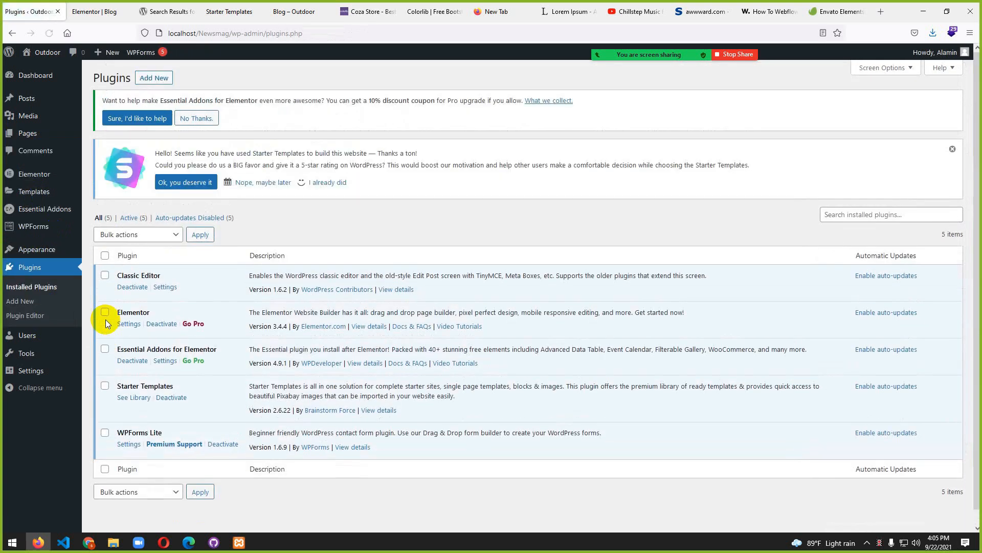
- Search the plugins available to add for "envato" and install Envato Elements – Photos & Elementor Templates
left_click(161, 80)
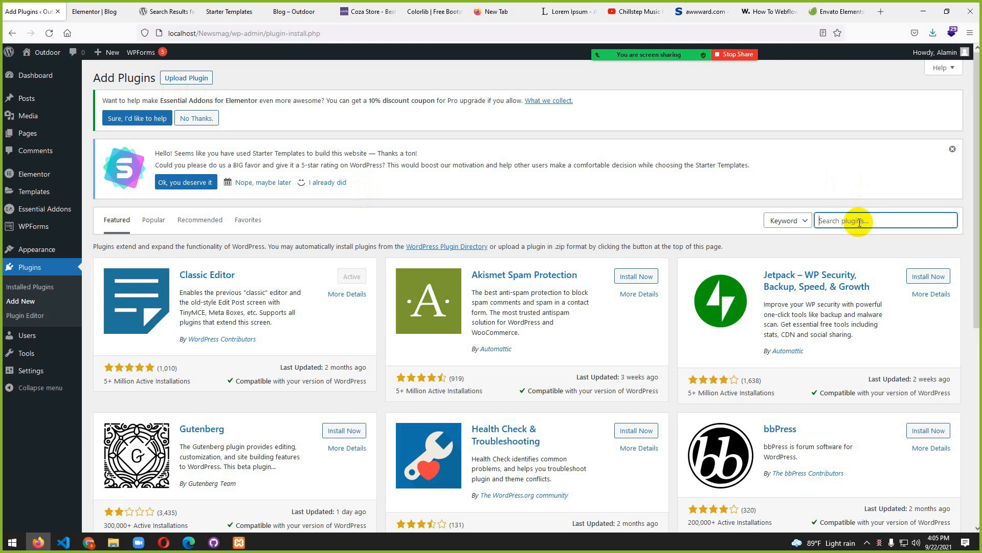
type("nvato")
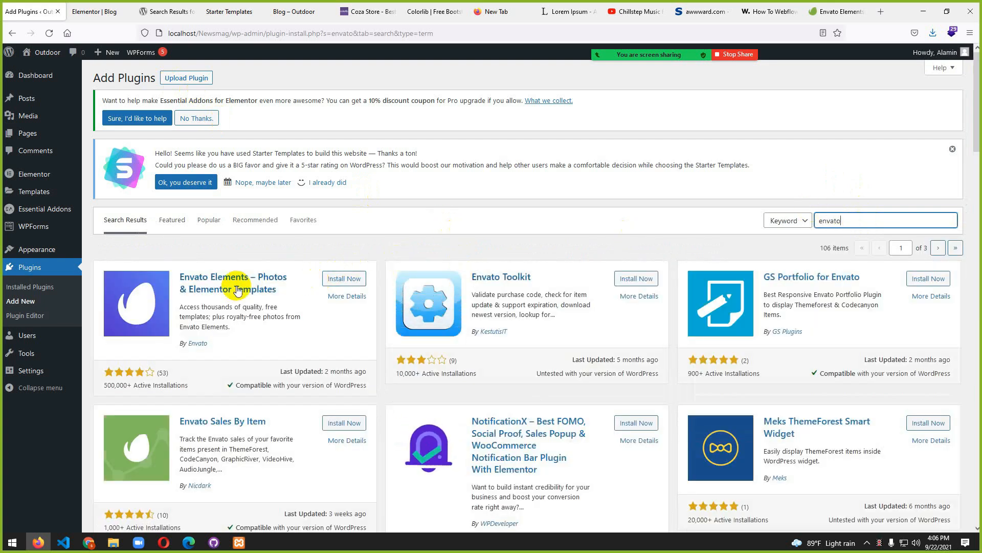
left_click(333, 282)
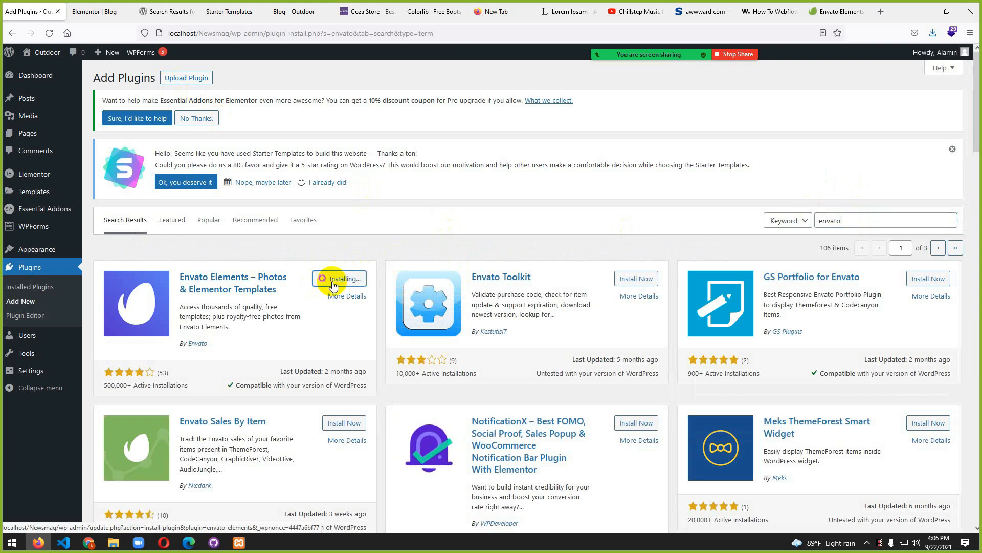
- Activate the Envato Elements plugin and check its entry among the installed plugins
left_click(91, 10)
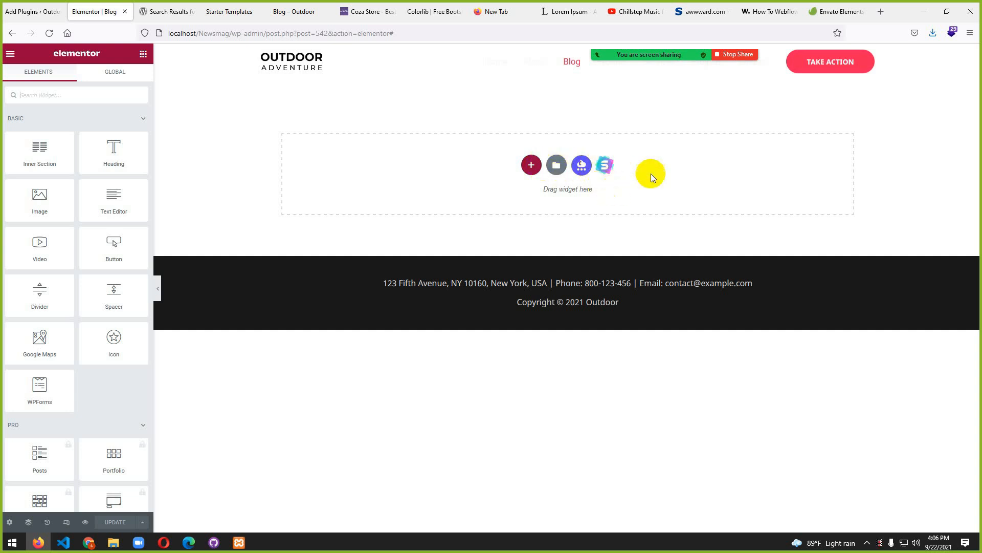
left_click(822, 16)
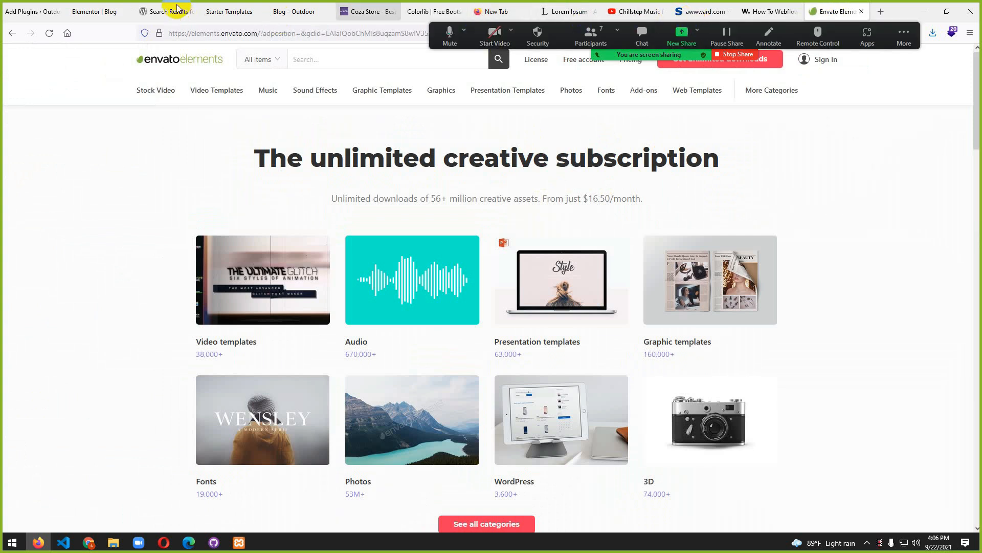
left_click(112, 15)
left_click(32, 13)
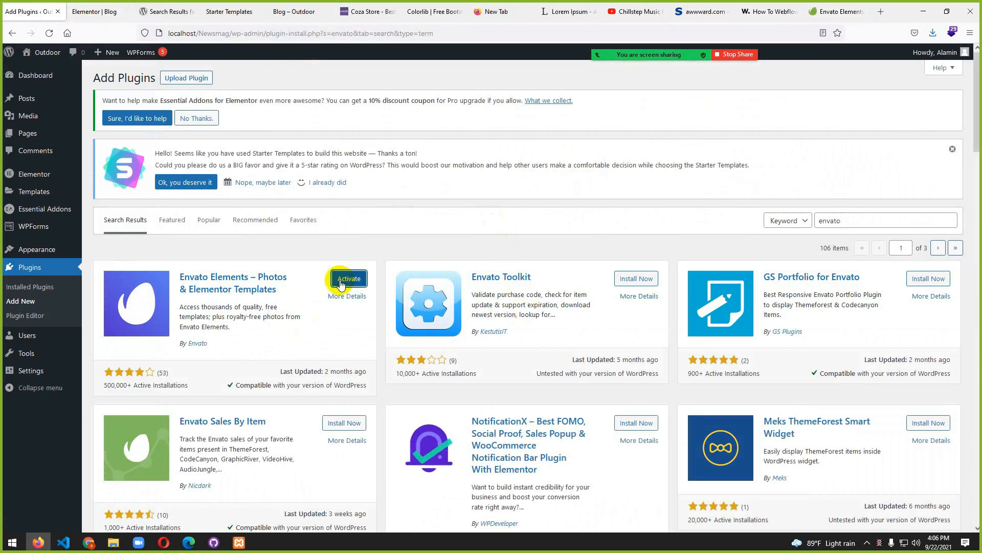
left_click(341, 284)
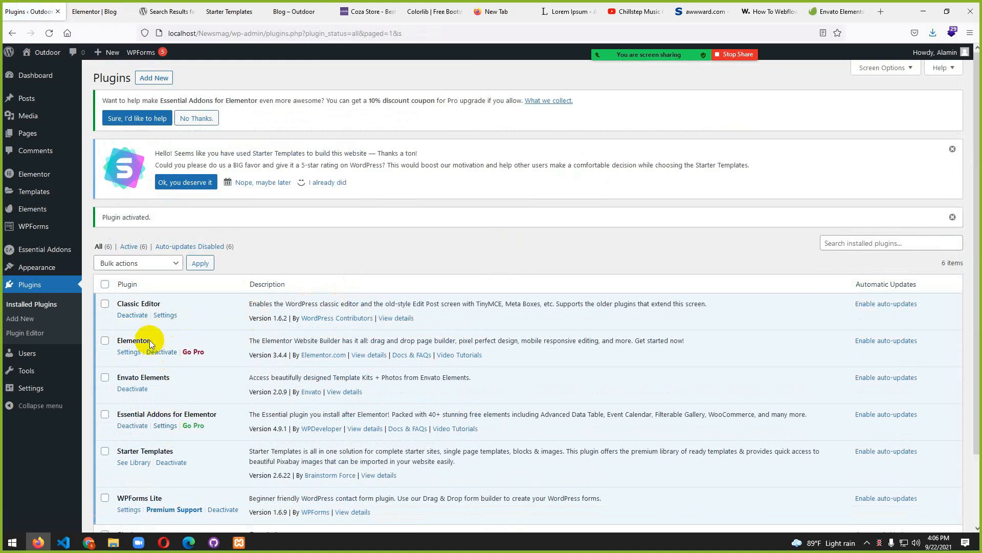
scroll(151, 343, "down", 3)
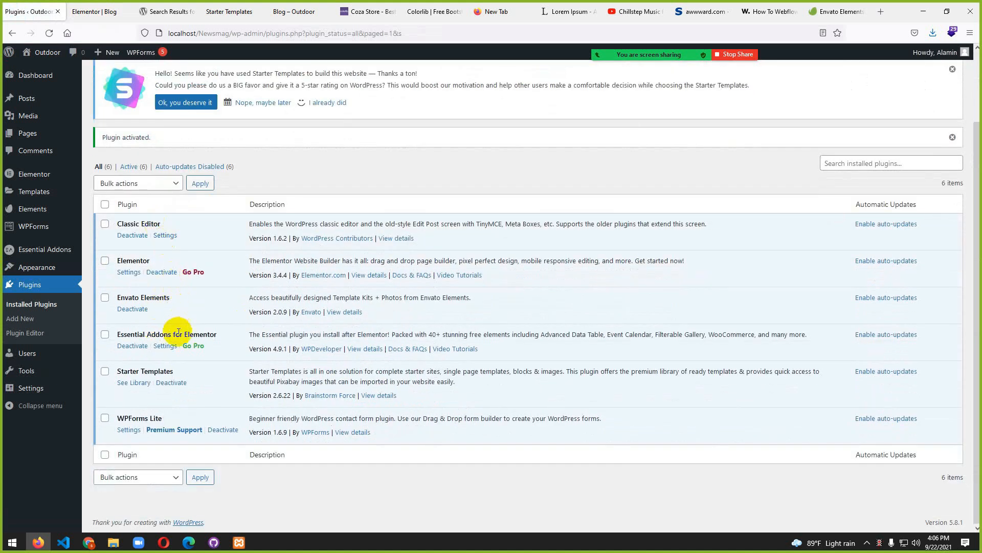
scroll(177, 331, "up", 3)
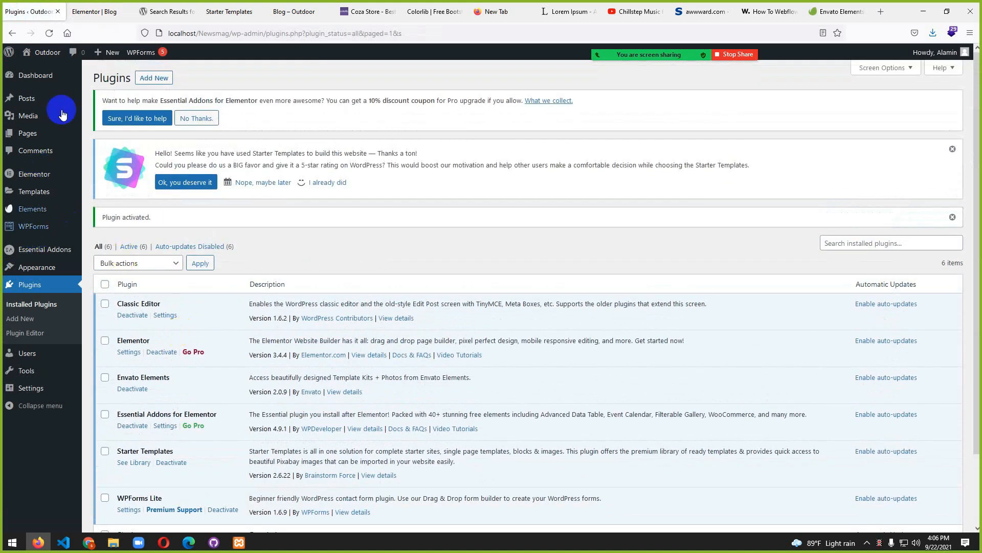
- Reload the Blog page's Elementor editor and look through its product rows and the empty section area
left_click(87, 14)
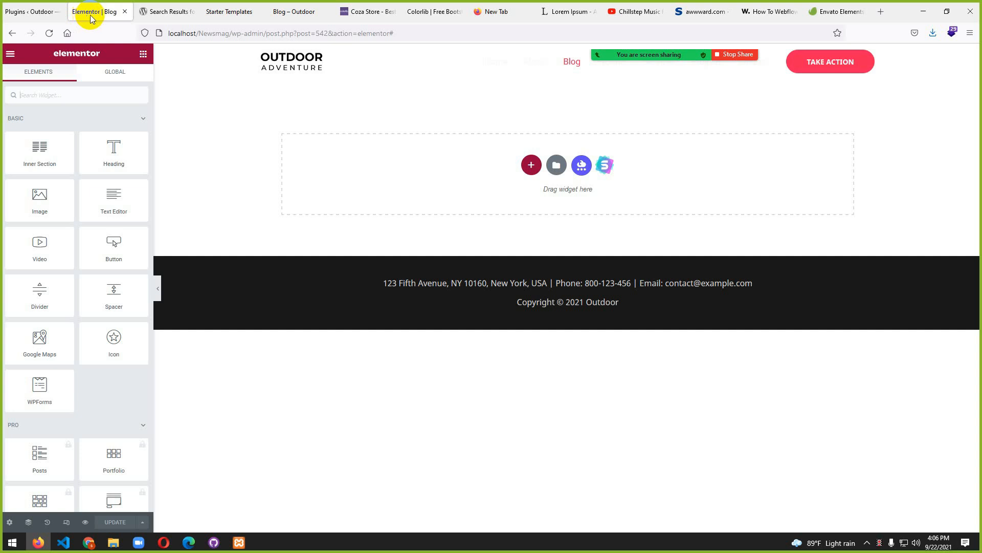
left_click(49, 33)
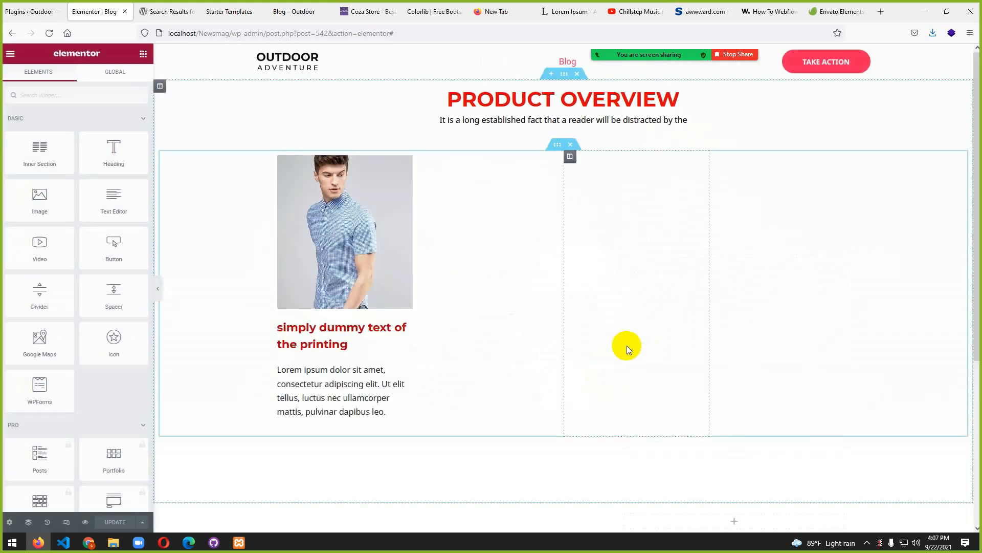
scroll(535, 353, "down", 4)
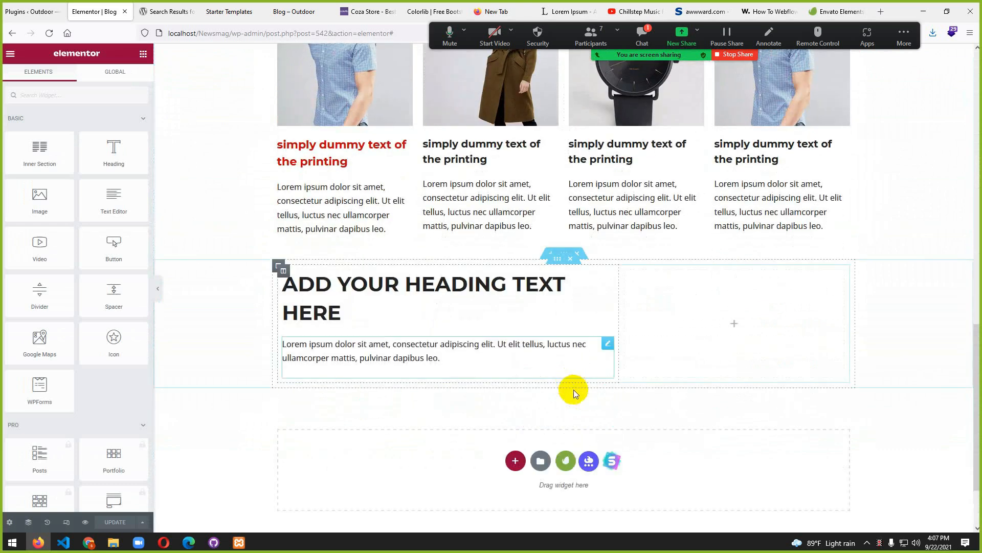
scroll(583, 455, "up", 7)
scroll(555, 399, "down", 2)
scroll(562, 389, "up", 2)
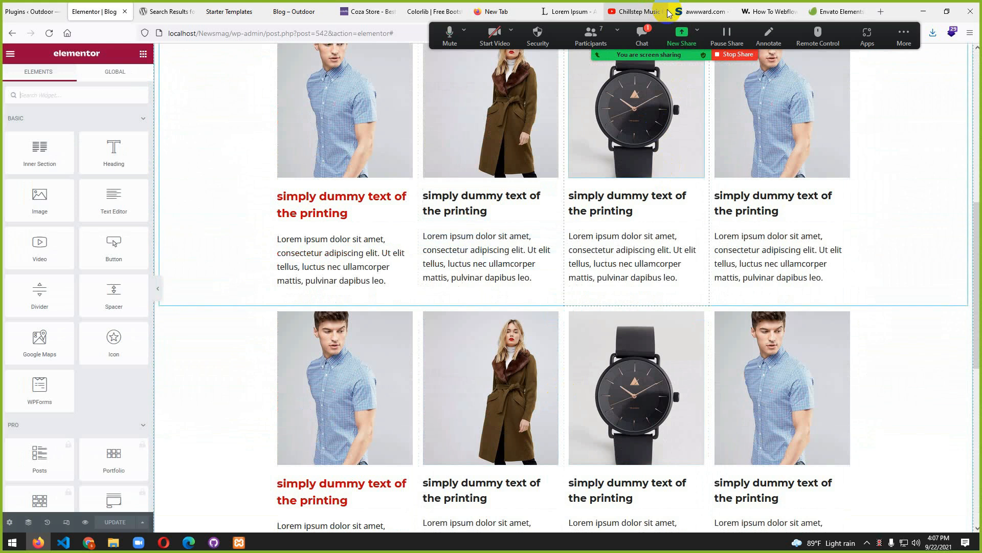
- Read the latest messages in the Zoom meeting chat and minimize the chat window
left_click(642, 35)
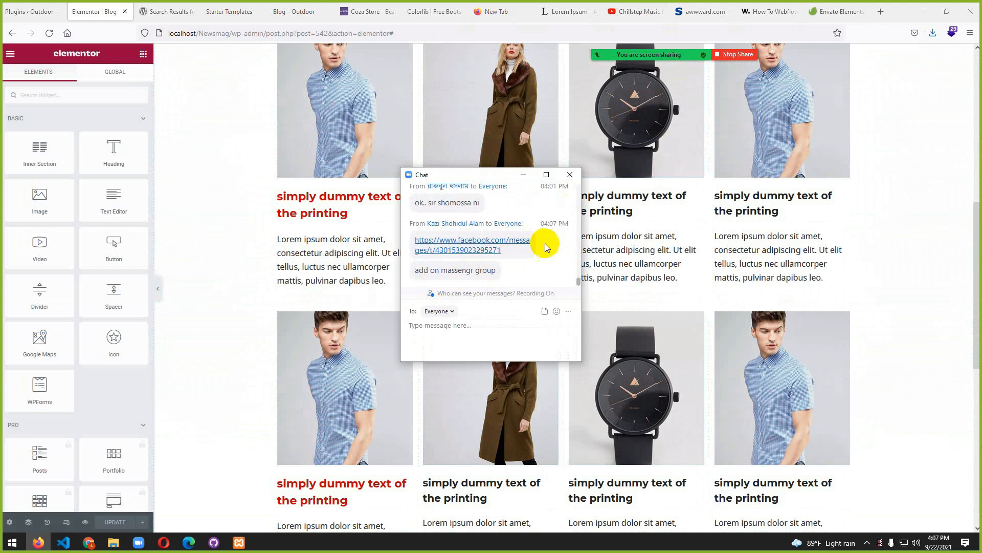
left_click(532, 177)
- Open the Envato Elements library from the empty section area below the heading section and show its Free Kits
scroll(493, 377, "down", 8)
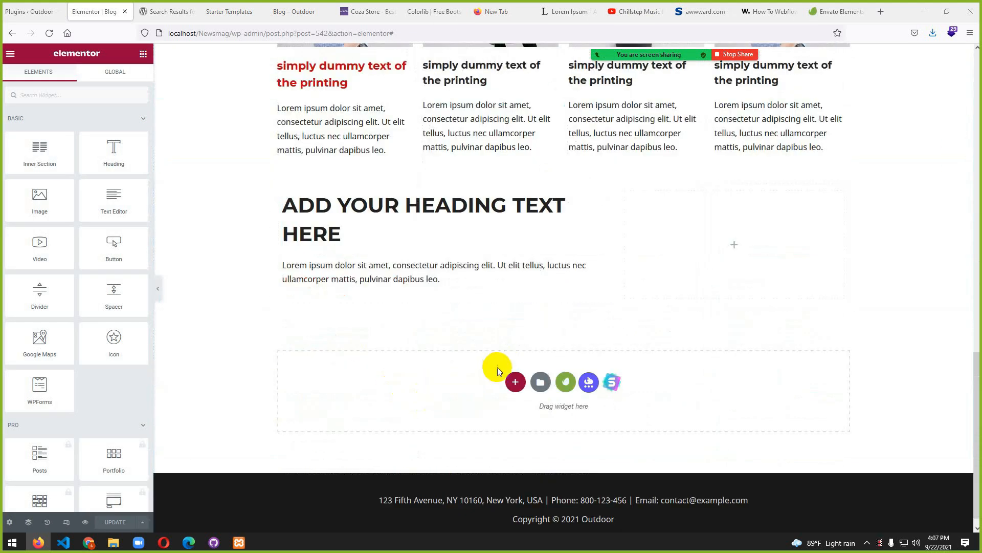
left_click(565, 385)
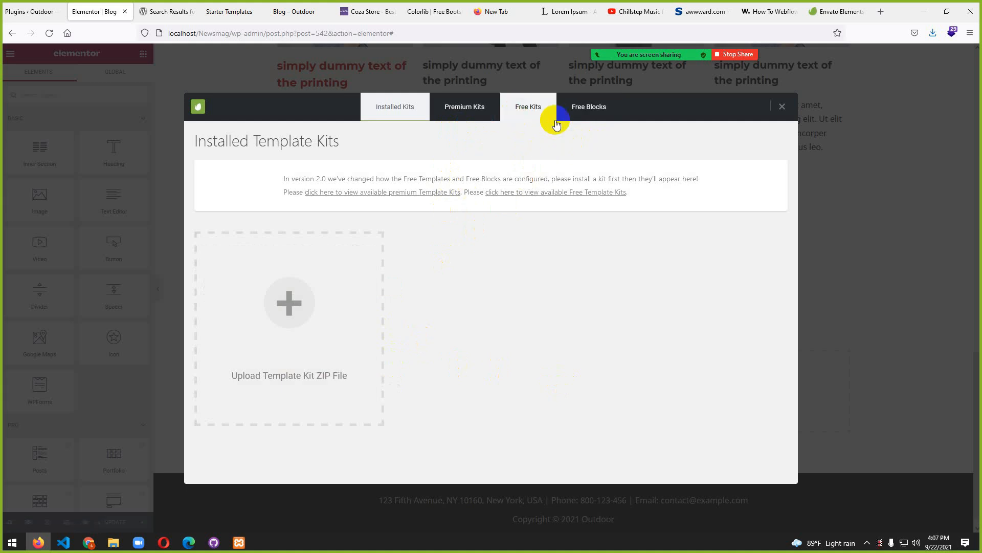
left_click(518, 109)
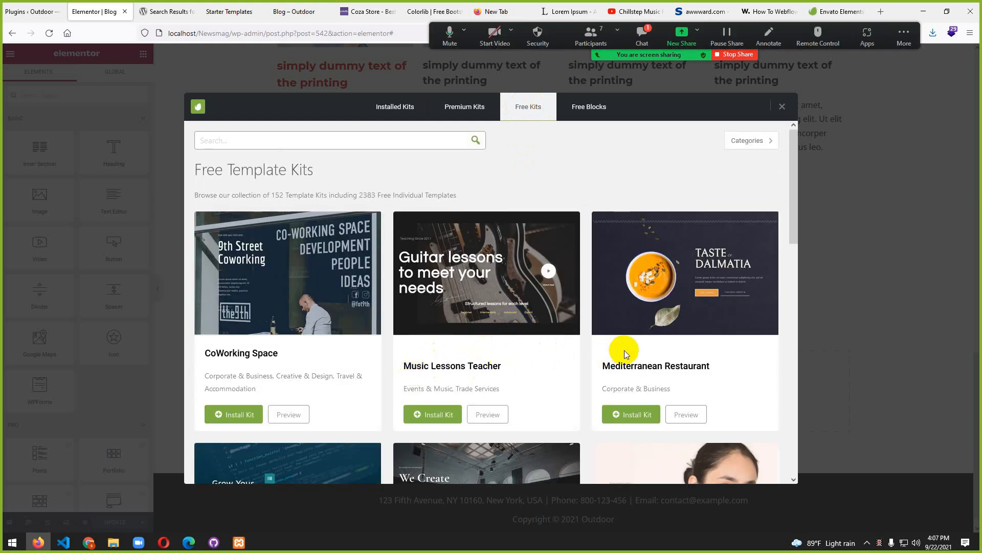
- Browse the free template kits, from CoWorking Space to Cyber Security, Event Planner and Dermatologist
scroll(624, 350, "down", 3)
scroll(296, 271, "down", 2)
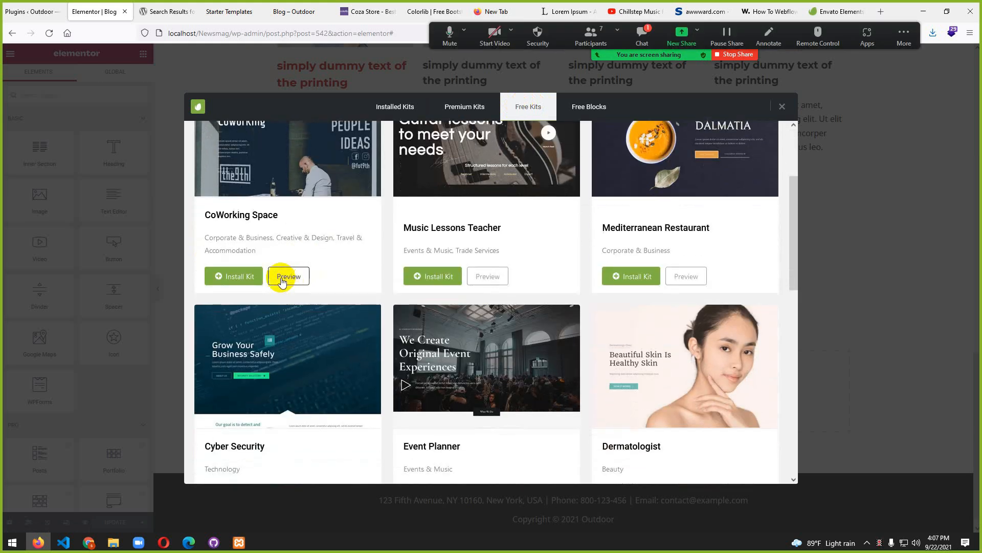
scroll(300, 218, "up", 2)
scroll(299, 234, "up", 3)
scroll(302, 235, "down", 6)
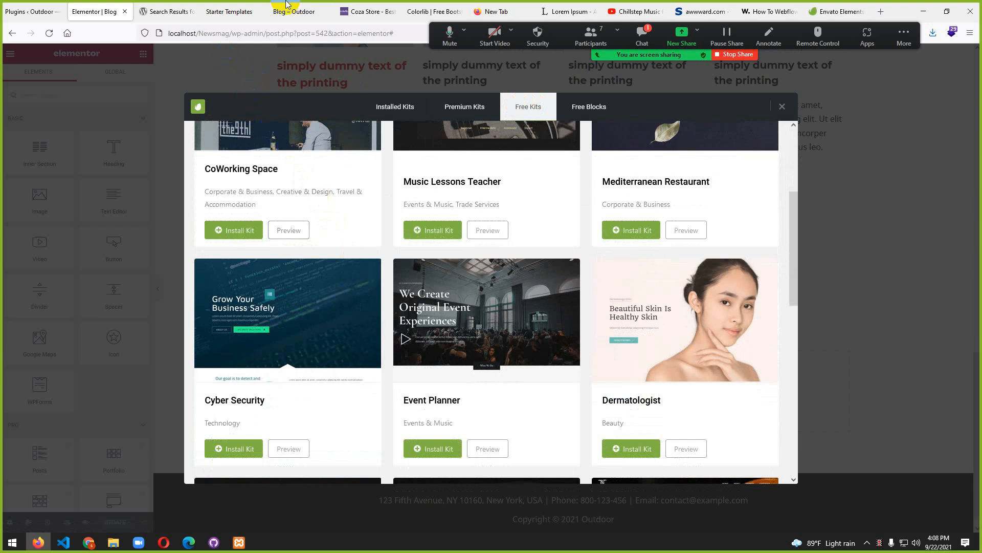
scroll(462, 251, "up", 3)
scroll(511, 164, "up", 1)
- Read the new Zoom chat messages, bring up the Colorlib preview of Coza Store, and minimize the chat
left_click(642, 33)
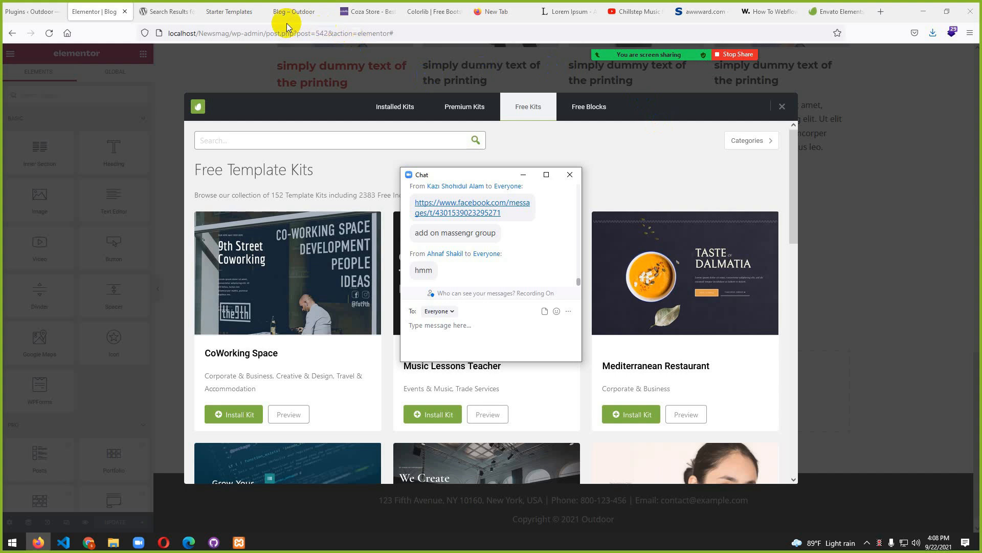
left_click(569, 10)
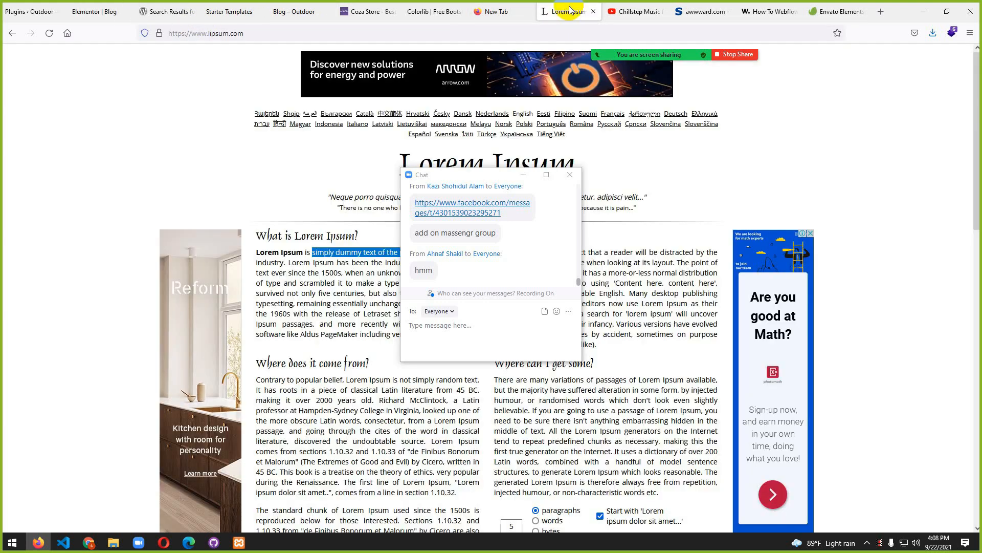
left_click(363, 11)
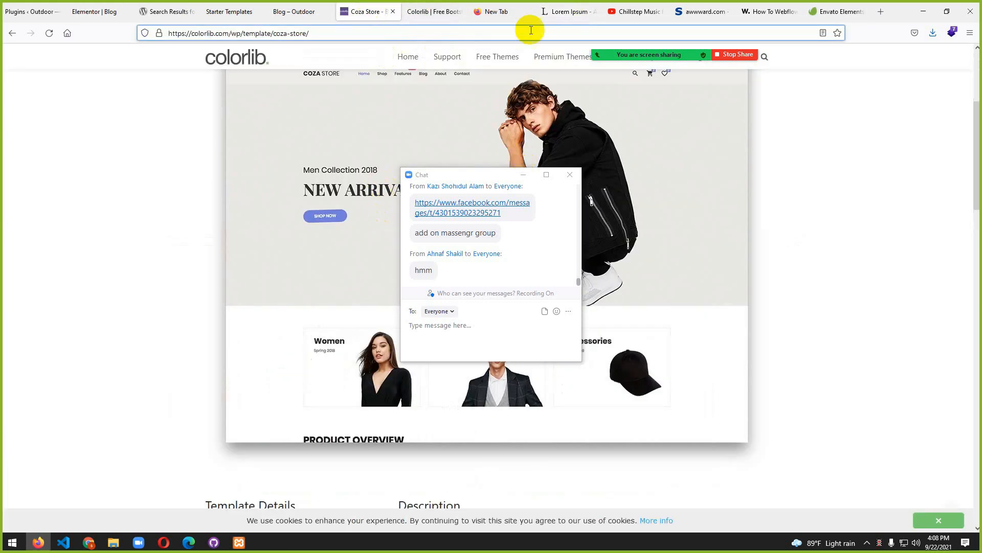
left_click(434, 11)
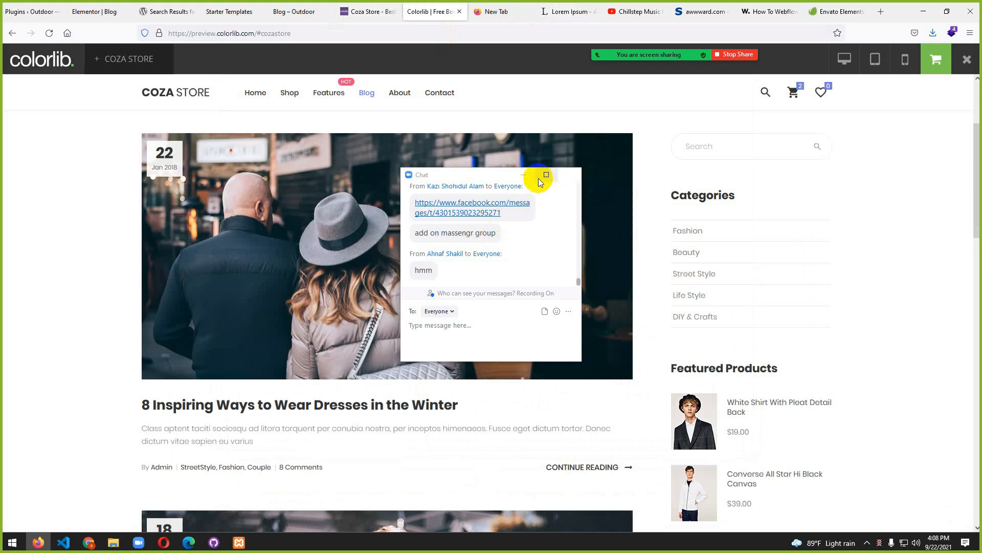
left_click(523, 174)
- Open the Home page of the Coza Store demo, glance at the Outdoor Adventure starter template, and return to the live Blog page
scroll(368, 193, "up", 3)
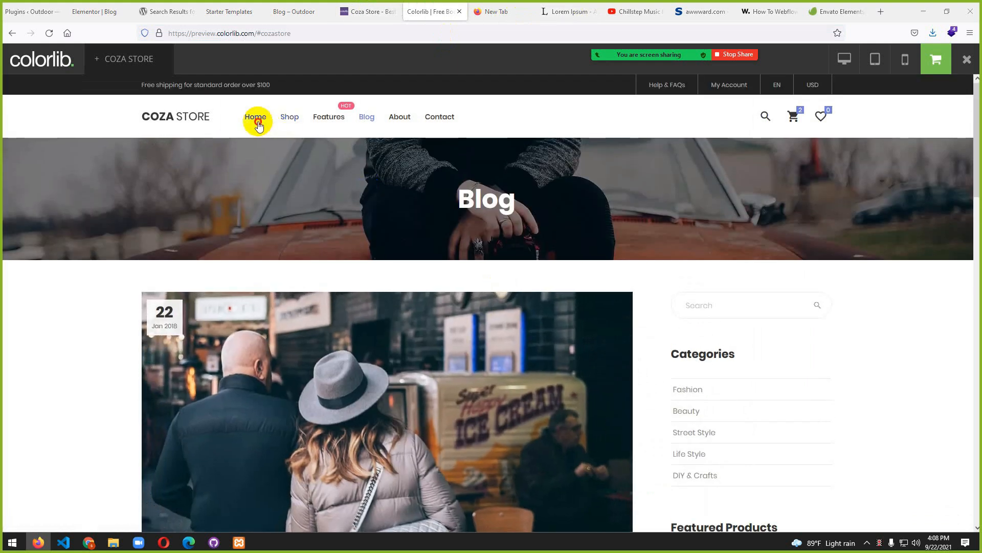
left_click(259, 126)
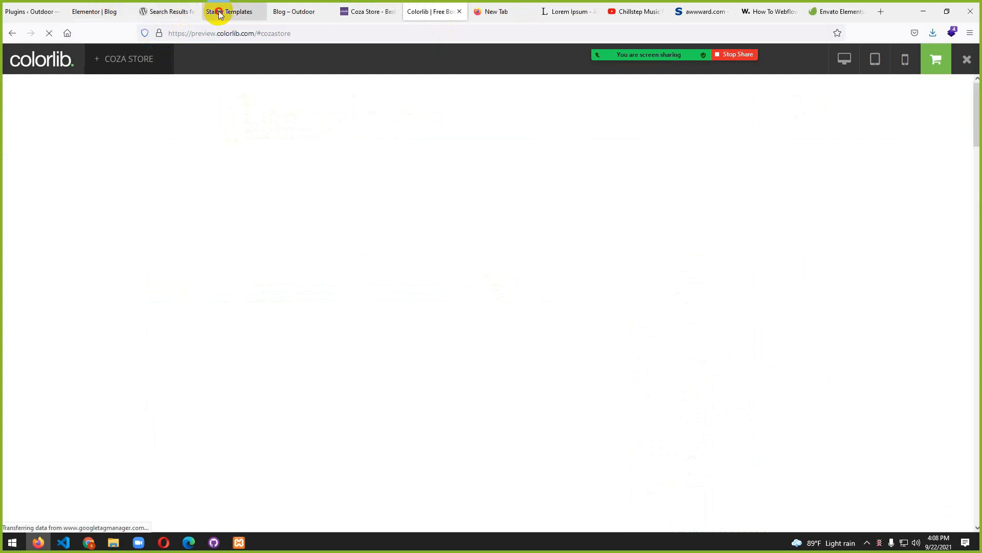
left_click(219, 14)
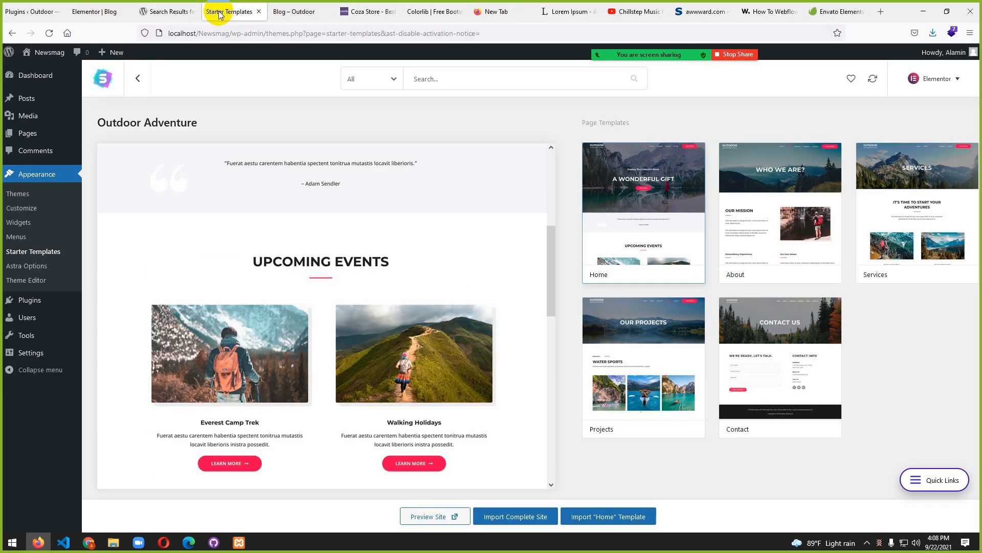
left_click(289, 11)
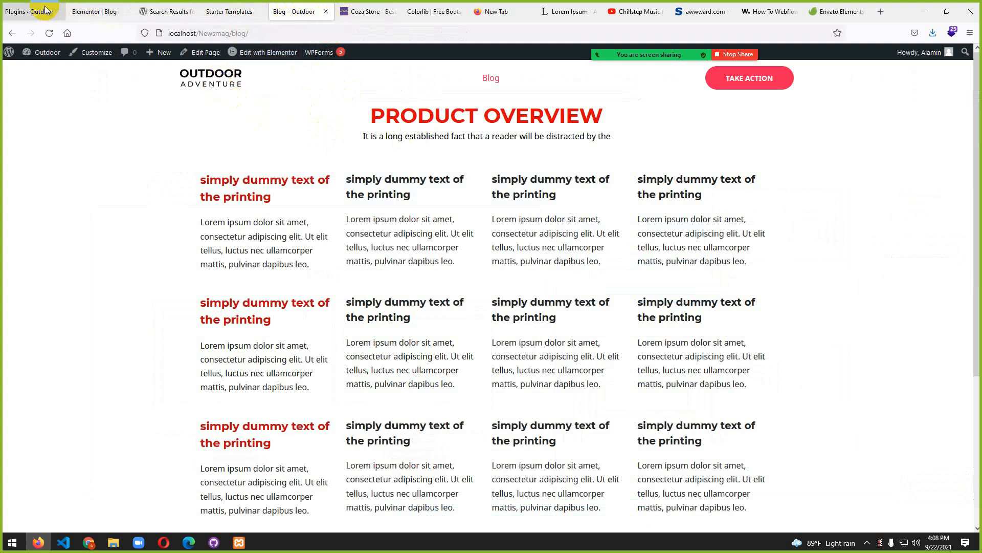
- Open the live site's homepage in a new tab from the Plugins page and close the plugin Search Results tab
mouse_move(27, 52)
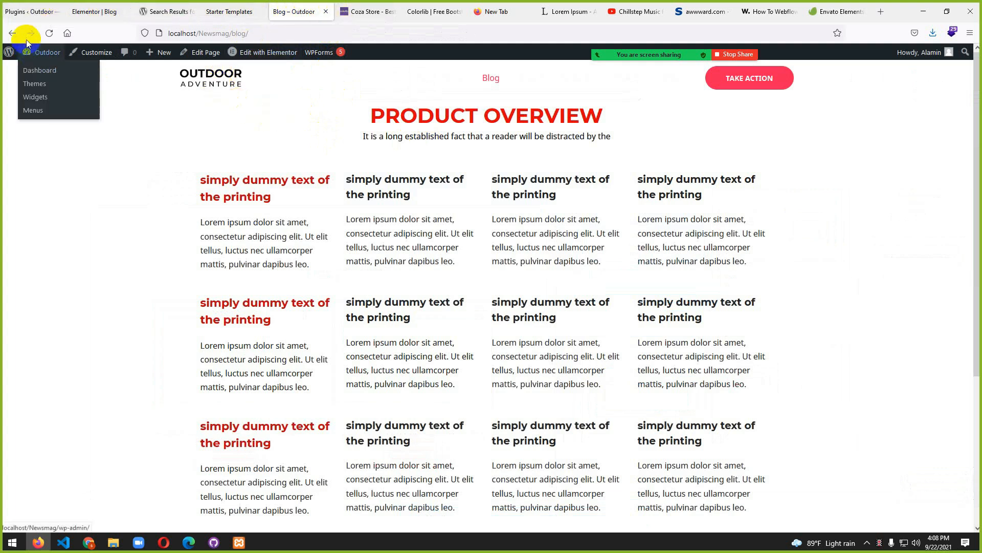
left_click(24, 12)
mouse_move(34, 53)
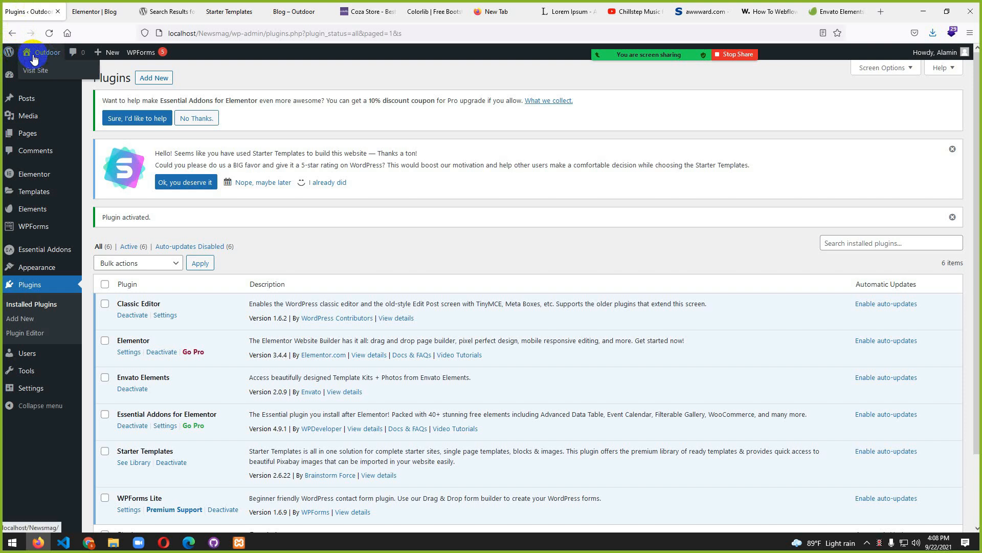
middle_click(33, 72)
left_click(85, 11)
middle_click(222, 13)
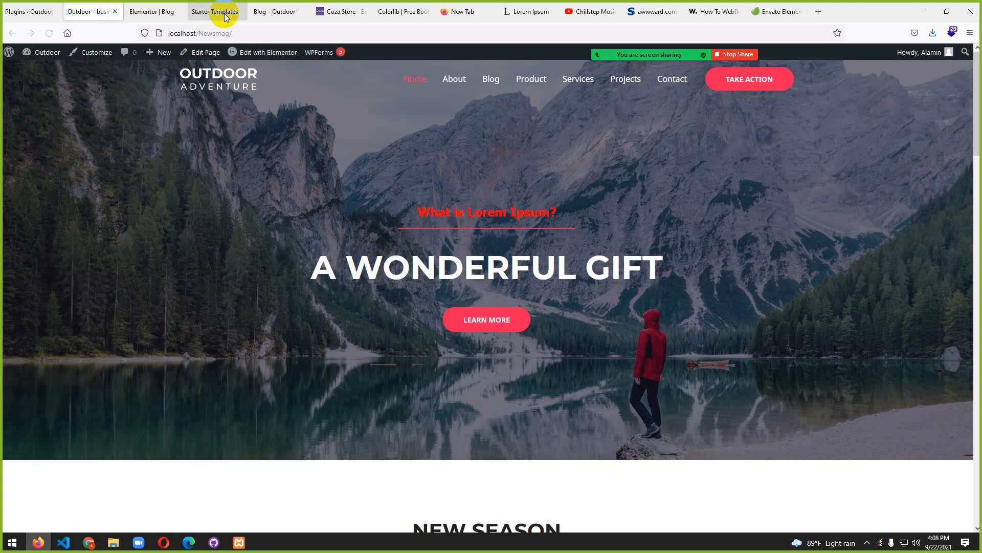
- Look through the live homepage from the hero area down to the Upcoming Tours & Destination section and footer
scroll(388, 240, "down", 5)
scroll(388, 241, "down", 3)
scroll(438, 171, "up", 2)
scroll(462, 121, "down", 4)
scroll(431, 313, "down", 10)
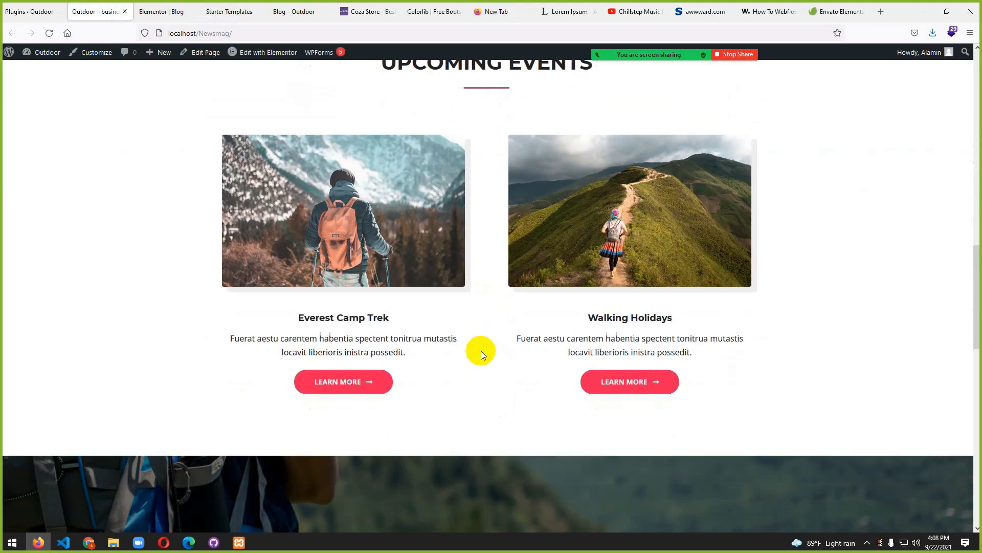
scroll(413, 351, "down", 3)
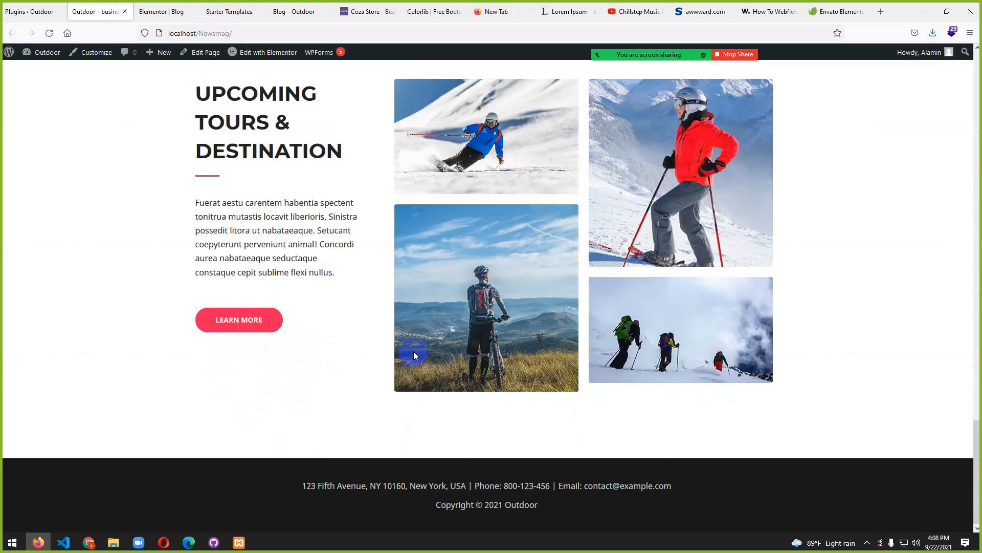
scroll(449, 171, "up", 4)
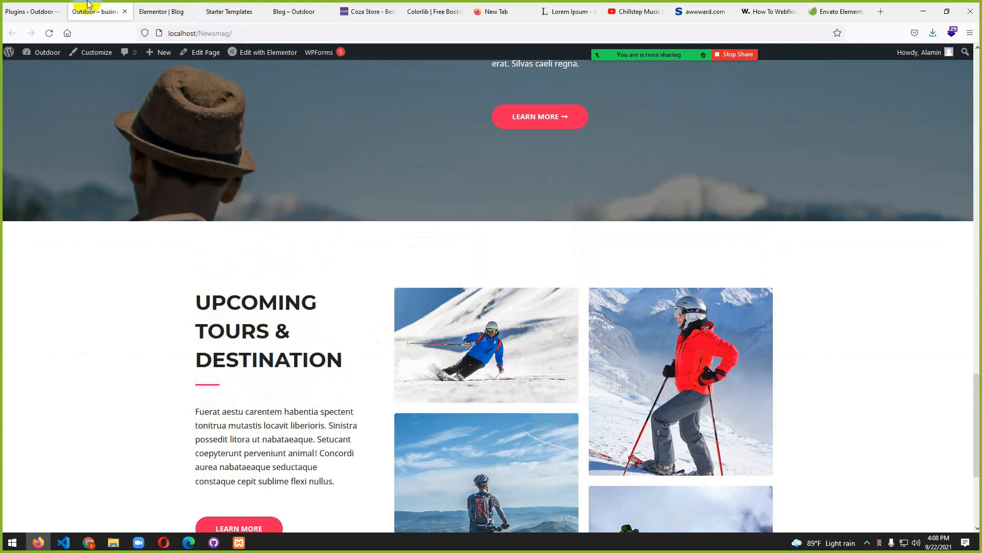
left_click(32, 9)
left_click(100, 15)
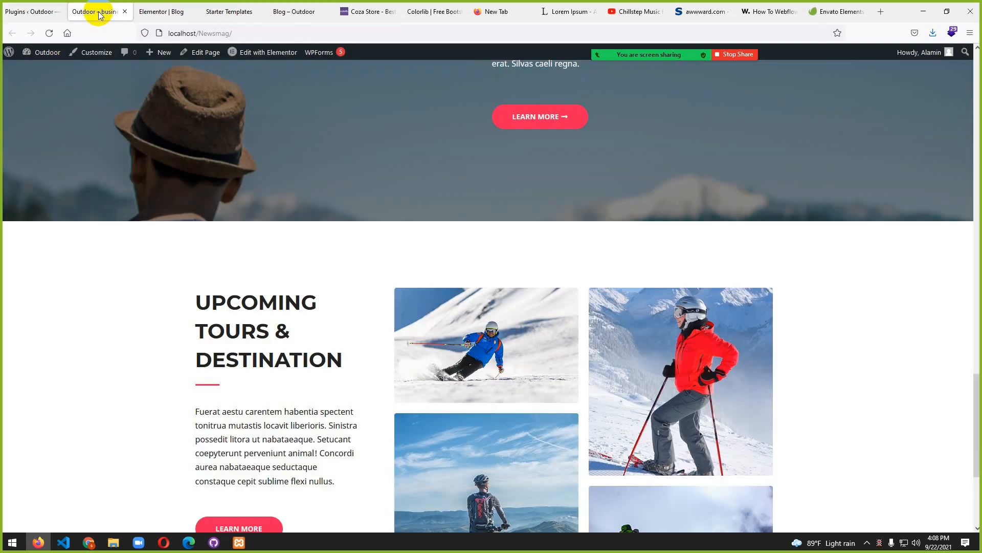
- Return to the Blog page editor, open the About category of Envato's Free Blocks, and browse its templates
left_click(173, 13)
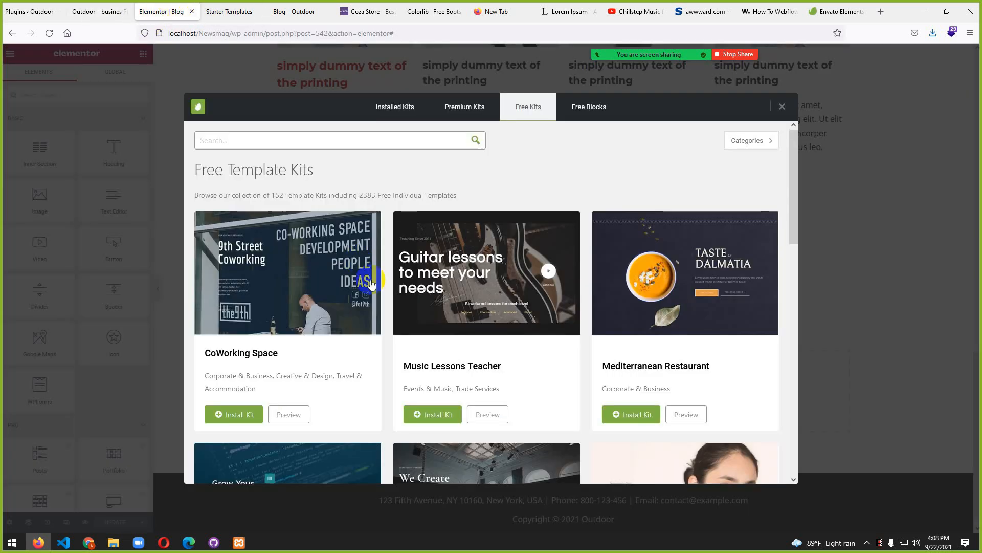
scroll(374, 283, "down", 1)
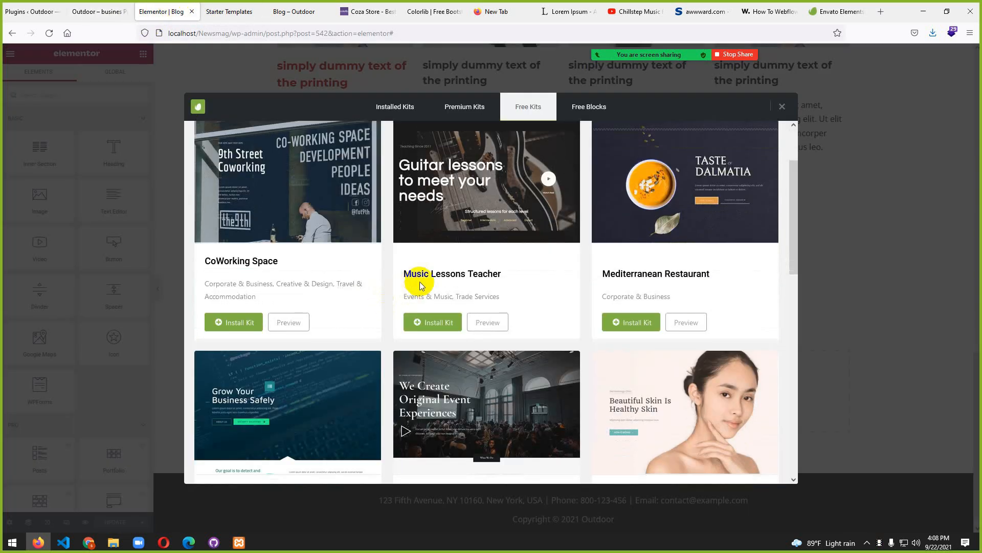
left_click(580, 113)
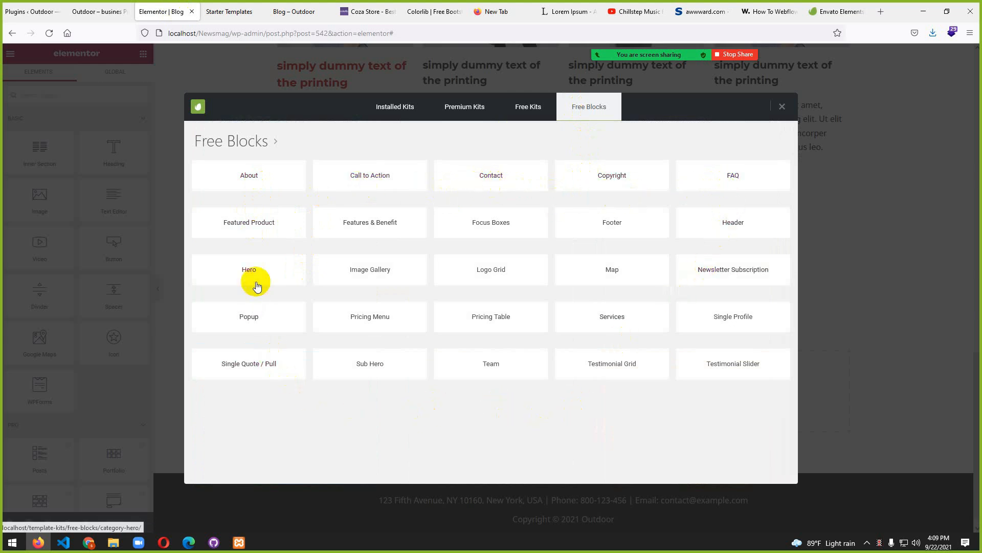
left_click(247, 180)
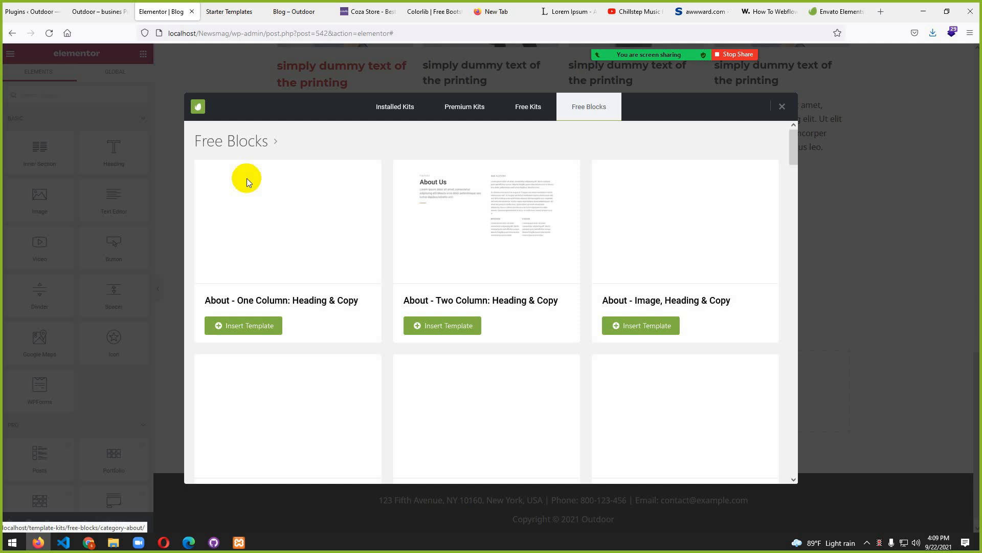
scroll(495, 376, "down", 4)
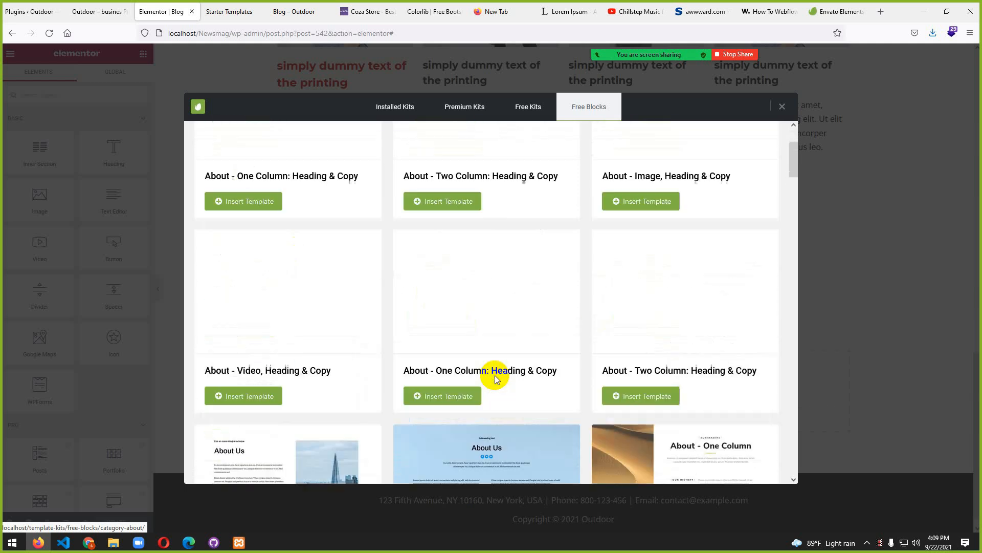
scroll(495, 375, "up", 4)
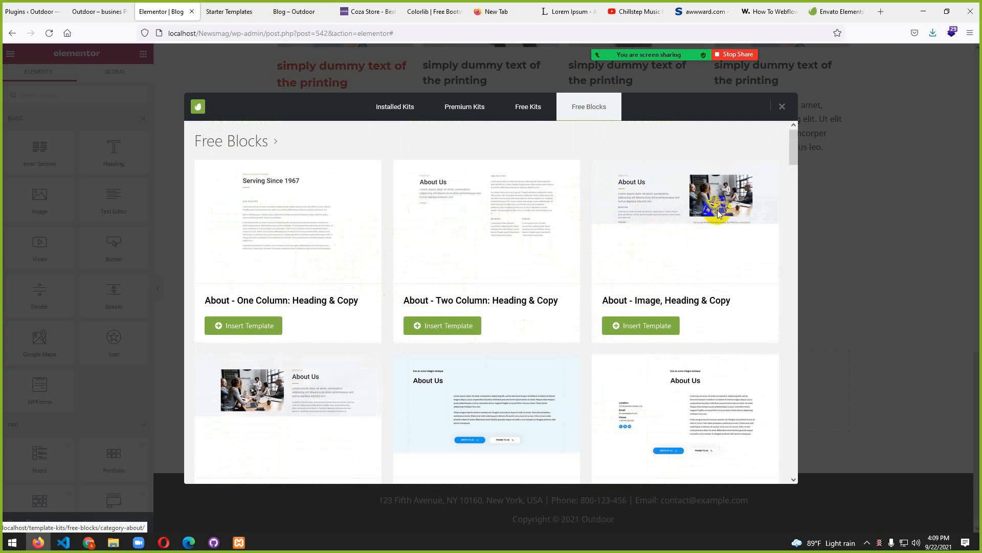
- Look over the live homepage, the Outdoor Adventure starter template, and the live Blog page down to its footer
left_click(100, 13)
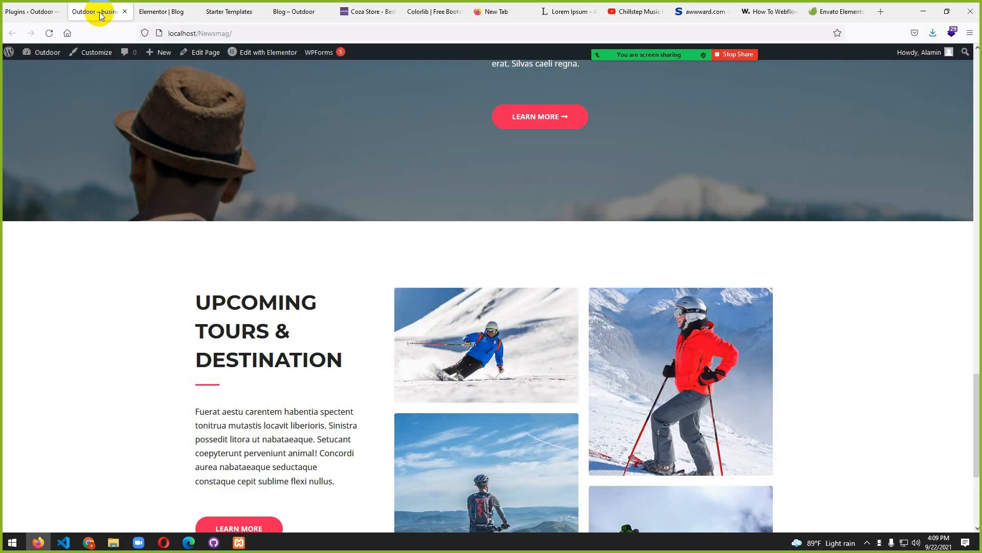
left_click(168, 11)
left_click(237, 11)
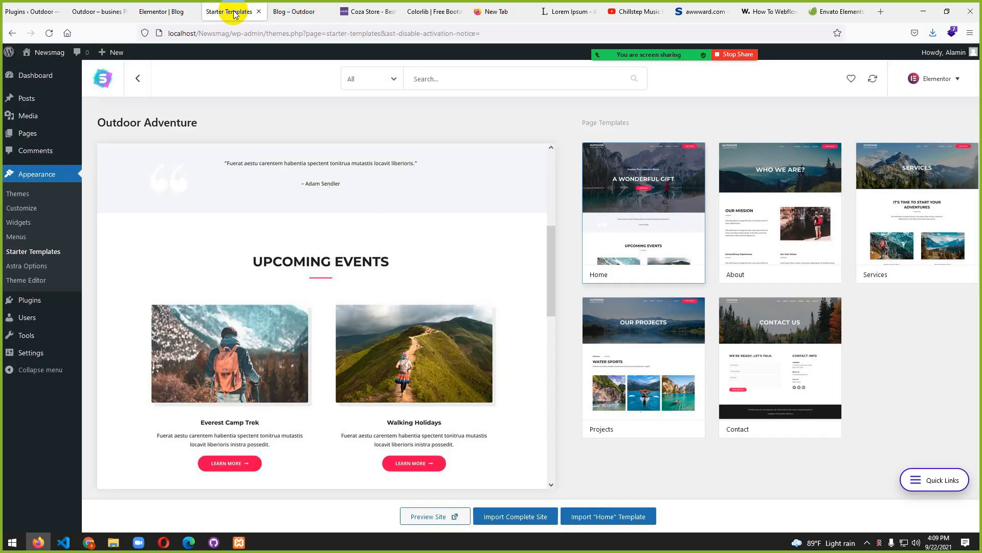
left_click(292, 10)
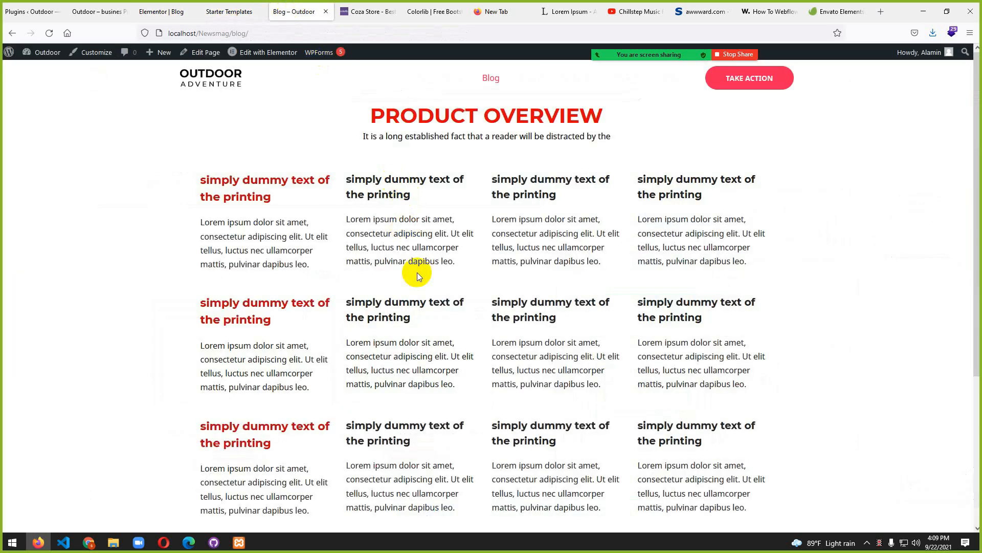
scroll(416, 272, "down", 4)
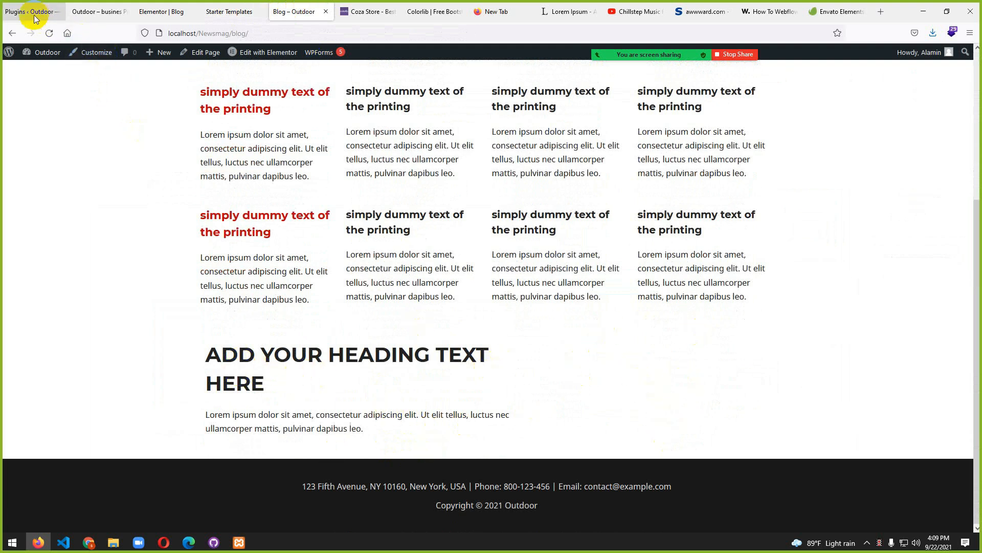
left_click(92, 11)
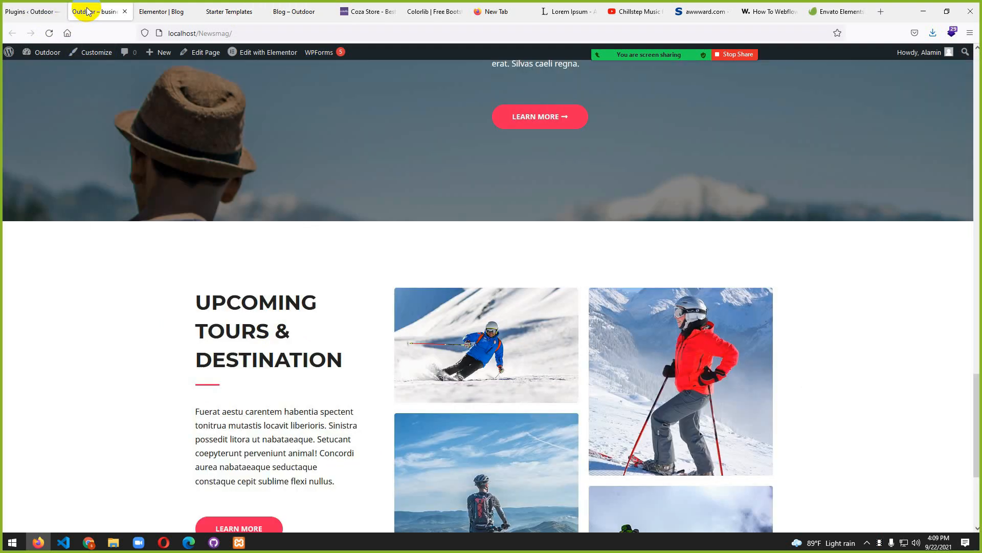
- Insert the "About - Image, Heading & Copy" free block into the Blog page and dismiss the Zoom sign-out notice
left_click(151, 11)
left_click(622, 325)
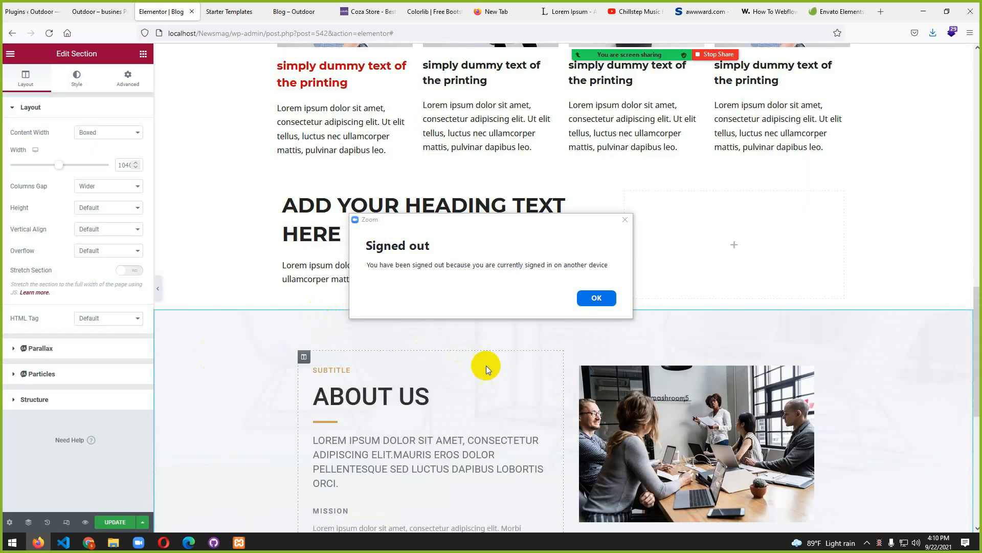
left_click(624, 221)
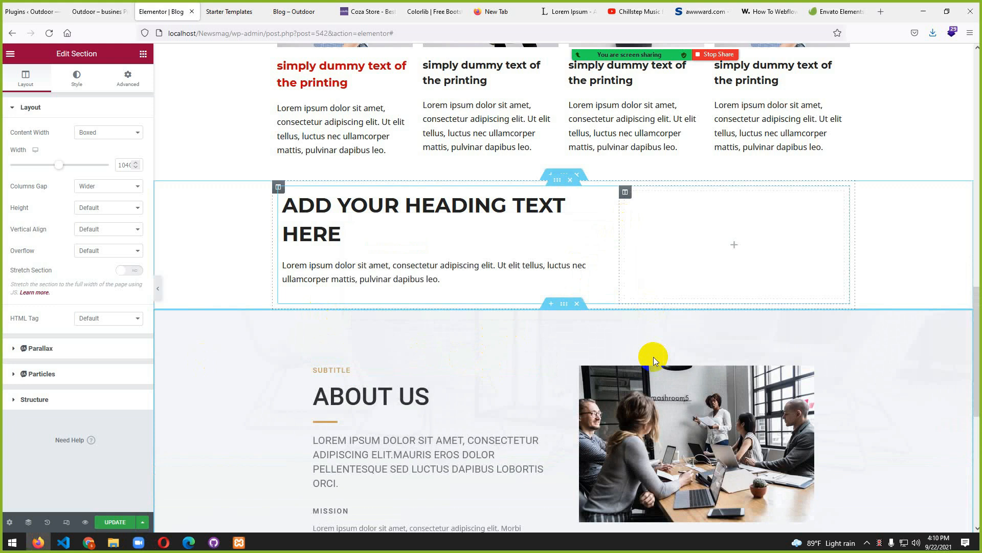
- Delete the uppercase lorem ipsum heading under About Us and the italic quote below the meeting photo
scroll(578, 376, "down", 3)
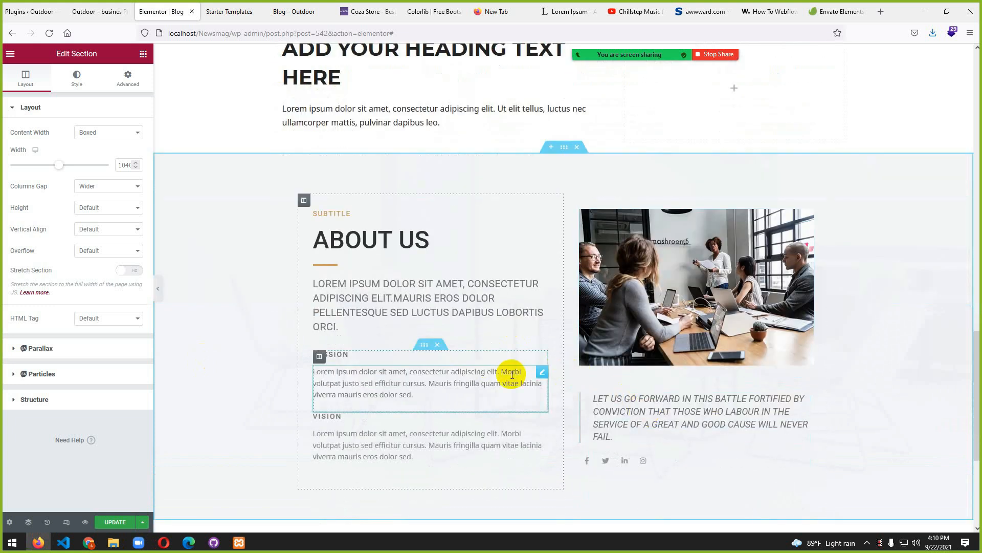
scroll(638, 345, "down", 2)
scroll(496, 355, "up", 6)
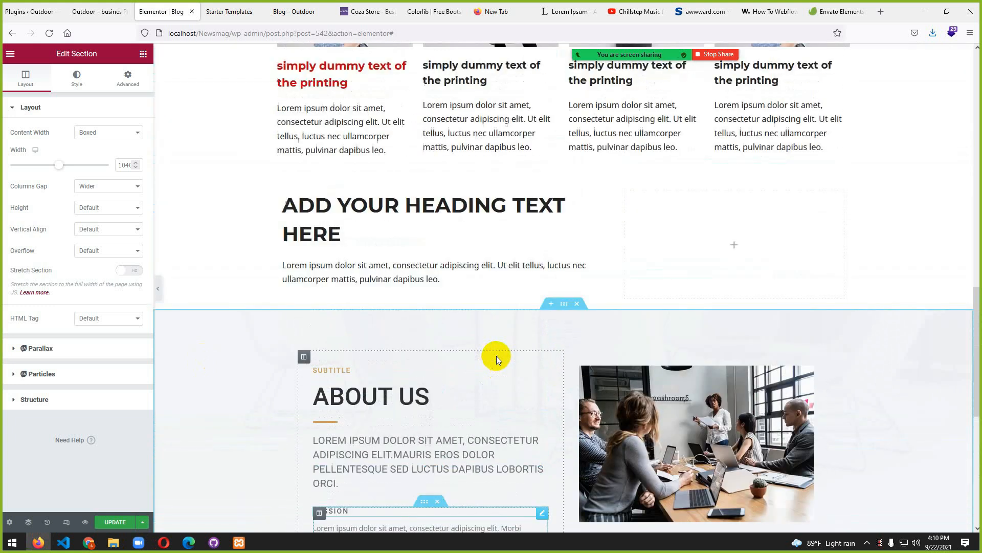
scroll(553, 397, "down", 3)
scroll(553, 397, "down", 3)
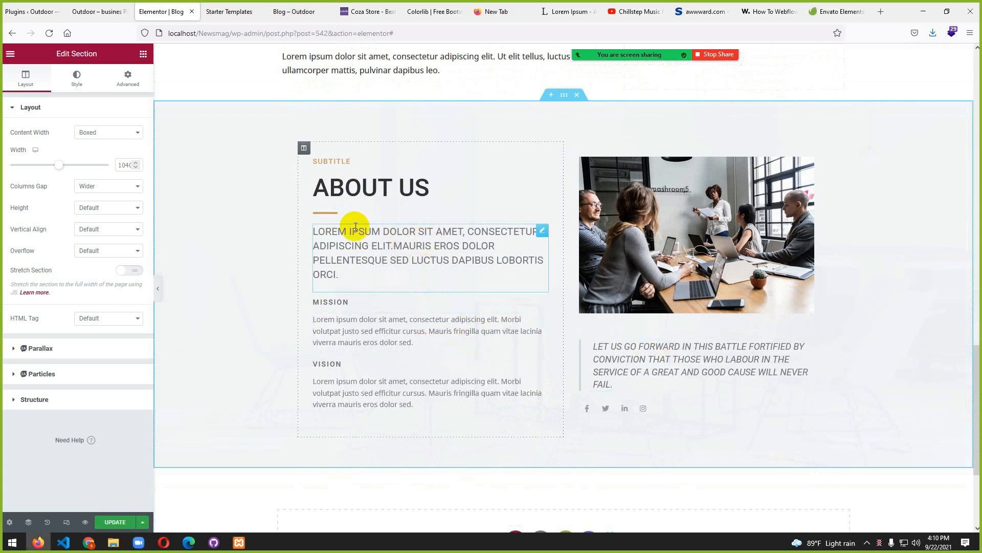
right_click(542, 230)
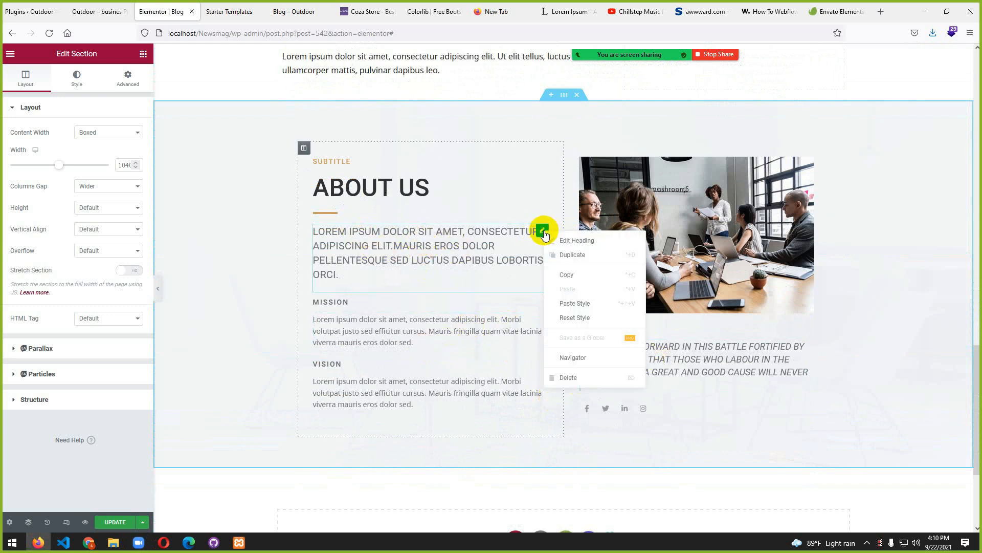
left_click(567, 377)
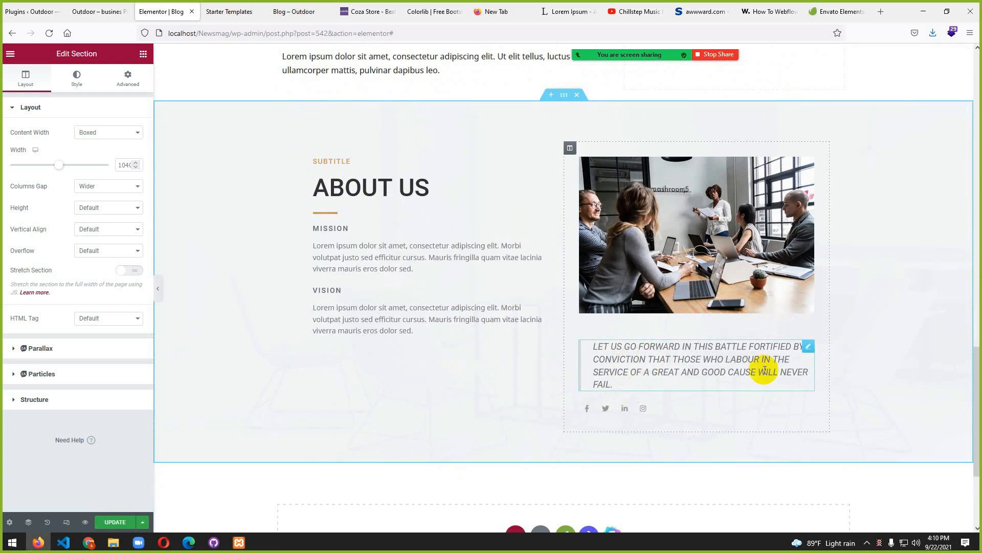
right_click(807, 347)
left_click(815, 495)
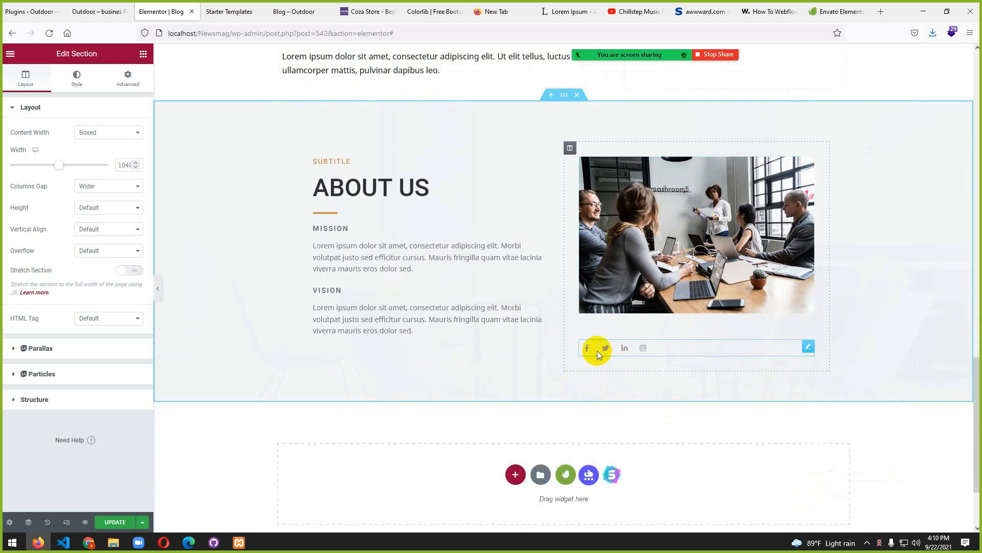
- Remove the LinkedIn icon from the social icons below the photo and add a new icon item
left_click(811, 348)
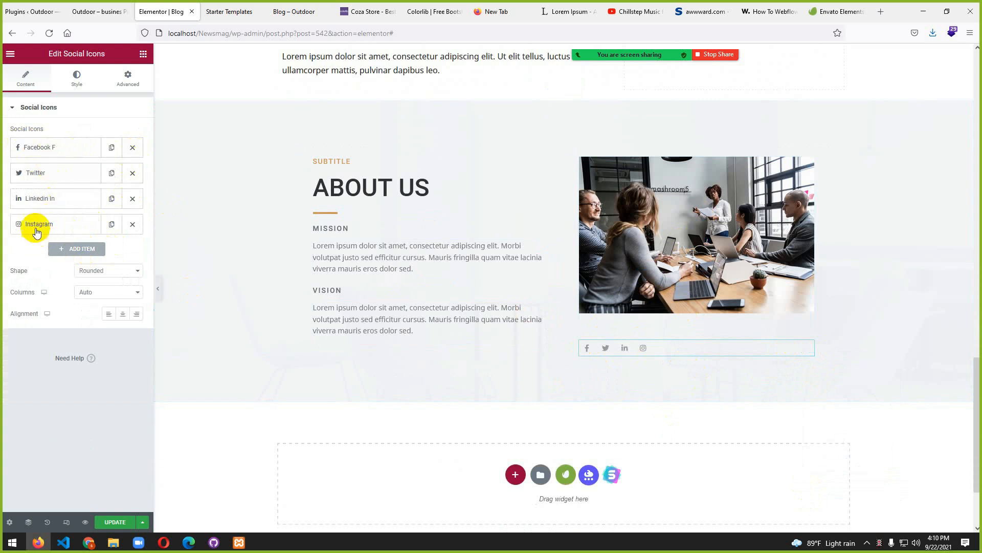
left_click(133, 199)
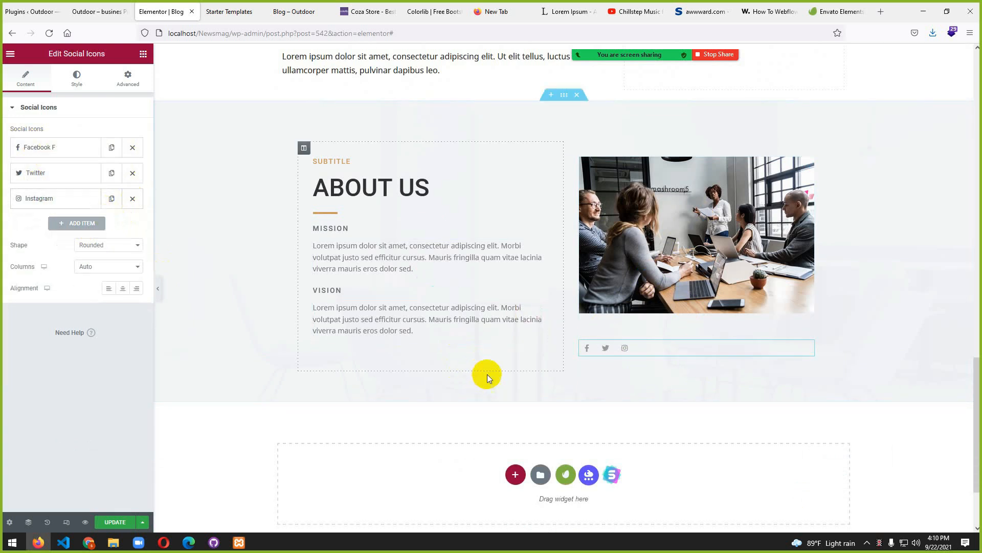
left_click(71, 223)
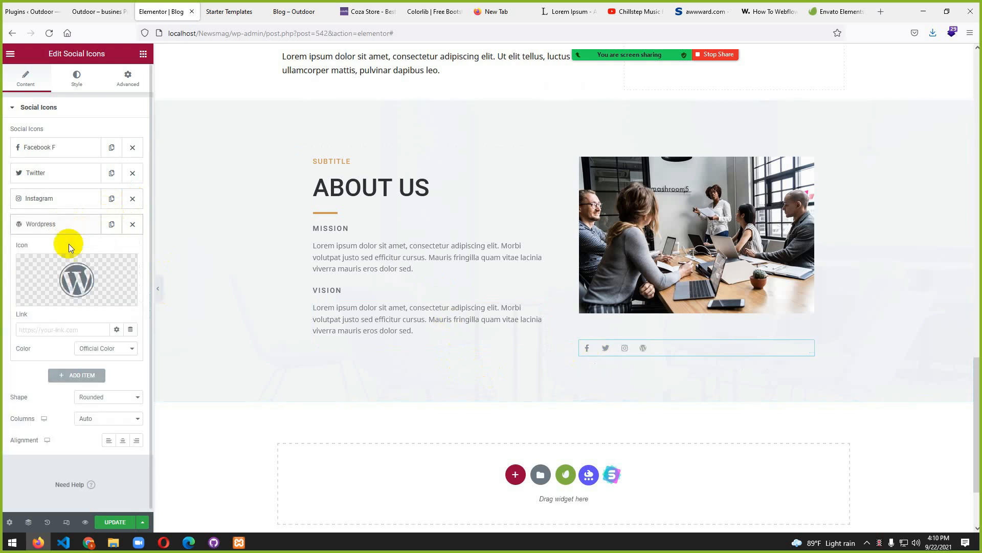
- Replace the WordPress icon of the new social item with the Google icon from the full icon library
left_click(39, 299)
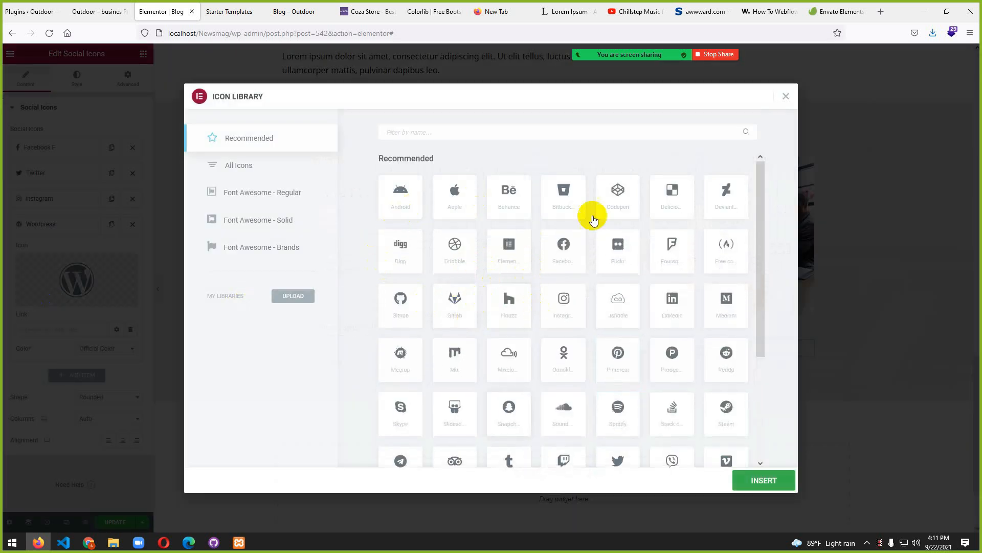
left_click(237, 171)
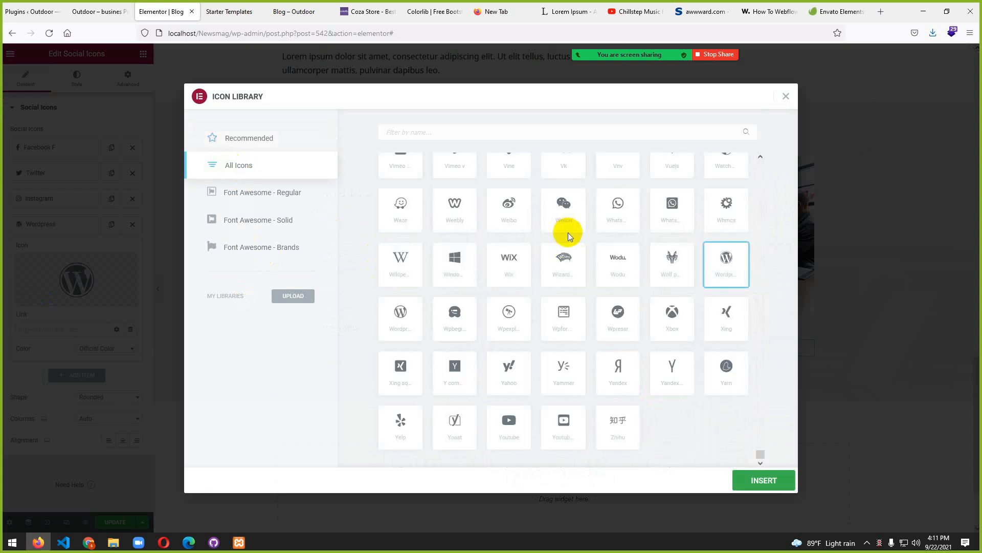
scroll(599, 280, "down", 3)
scroll(598, 280, "up", 10)
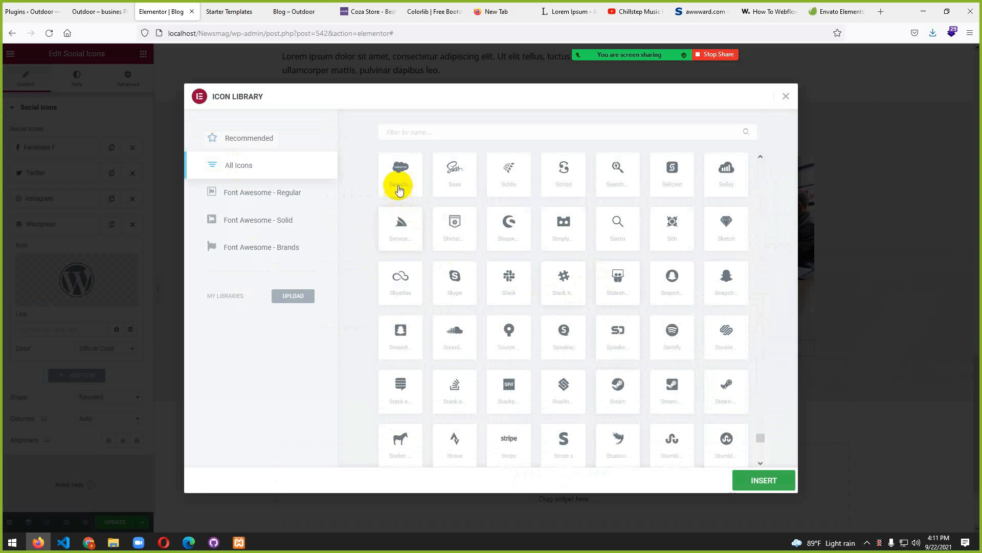
scroll(514, 264, "up", 3)
scroll(515, 265, "up", 9)
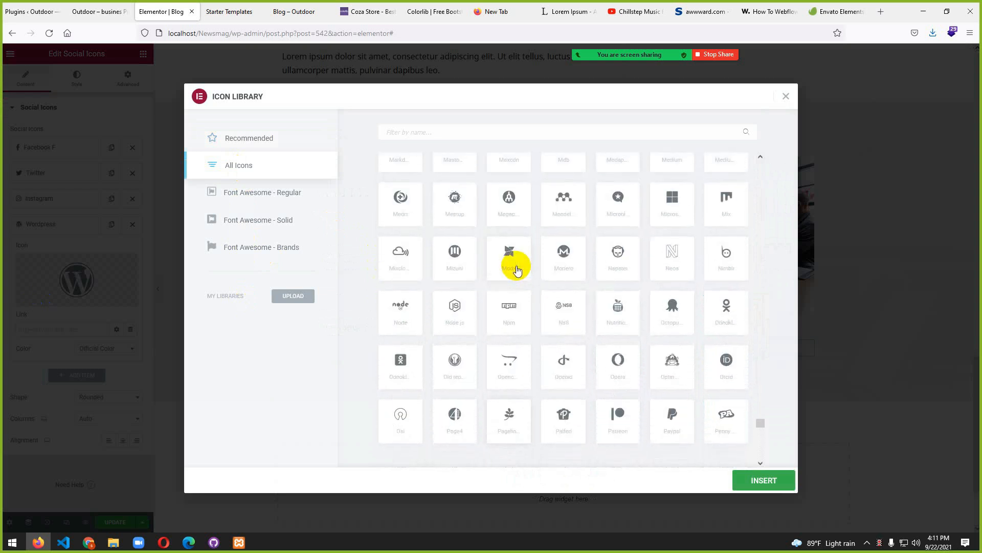
scroll(546, 270, "up", 3)
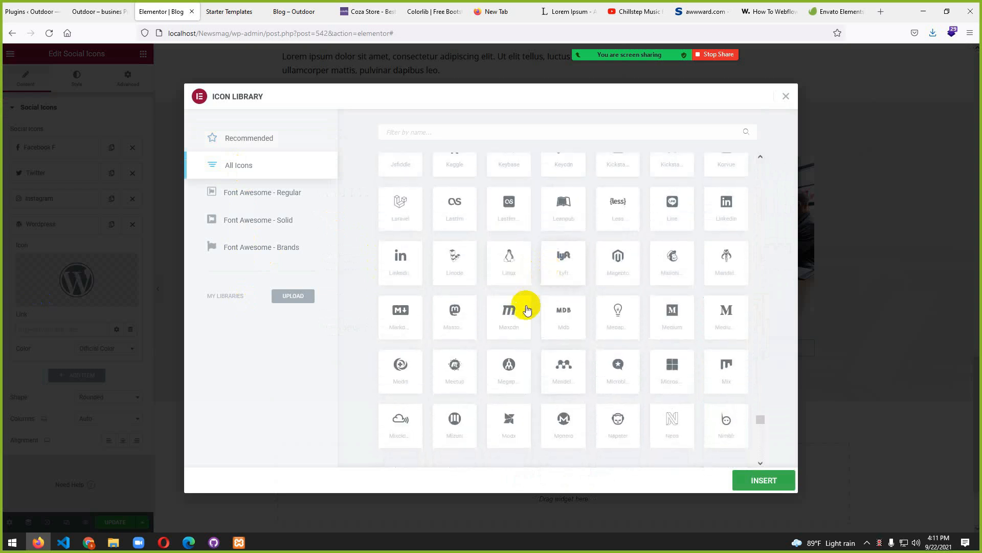
scroll(539, 287, "up", 6)
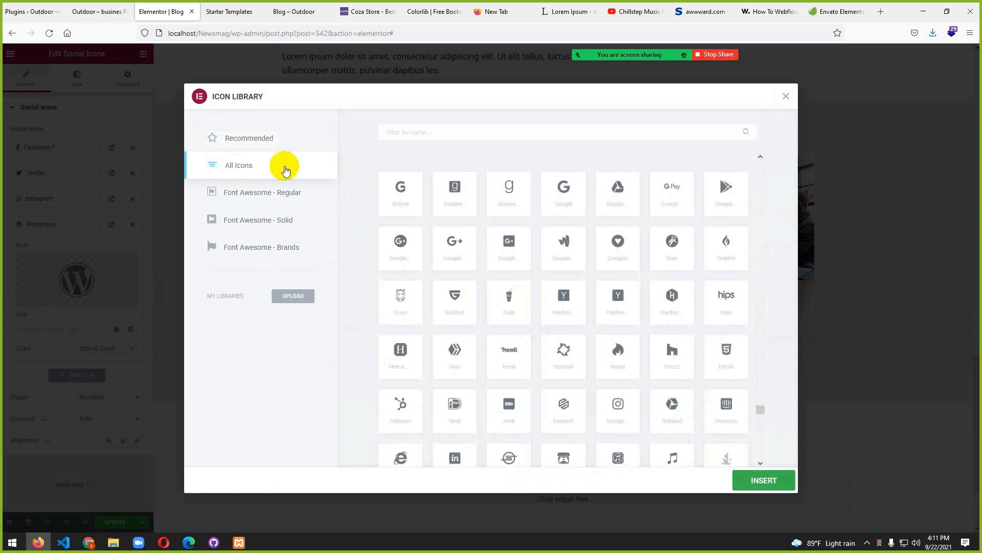
scroll(570, 259, "up", 3)
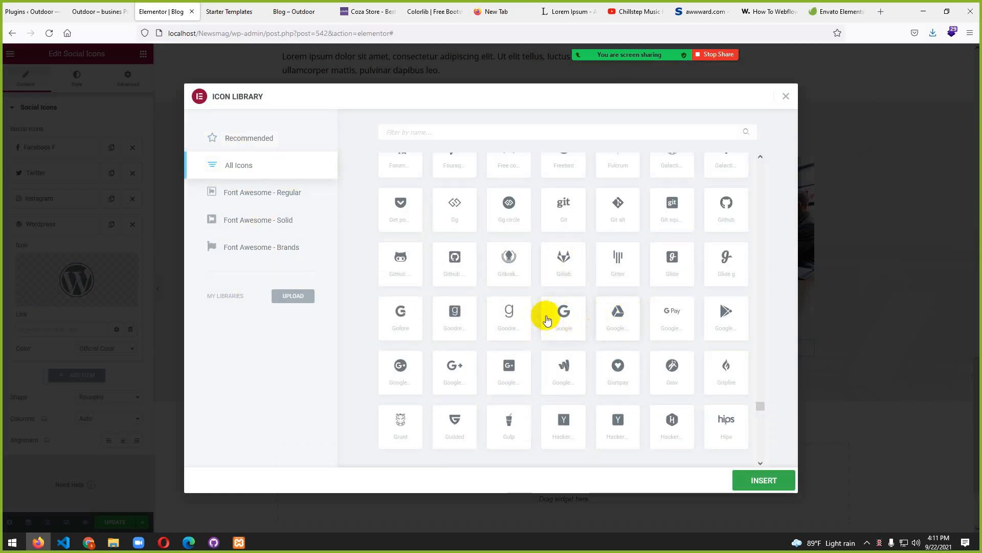
left_click(565, 313)
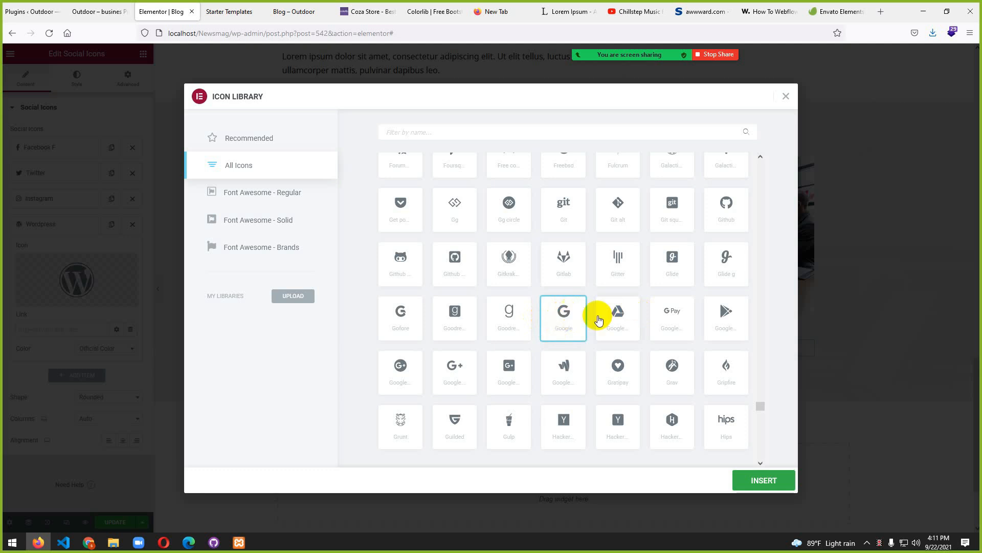
left_click(763, 477)
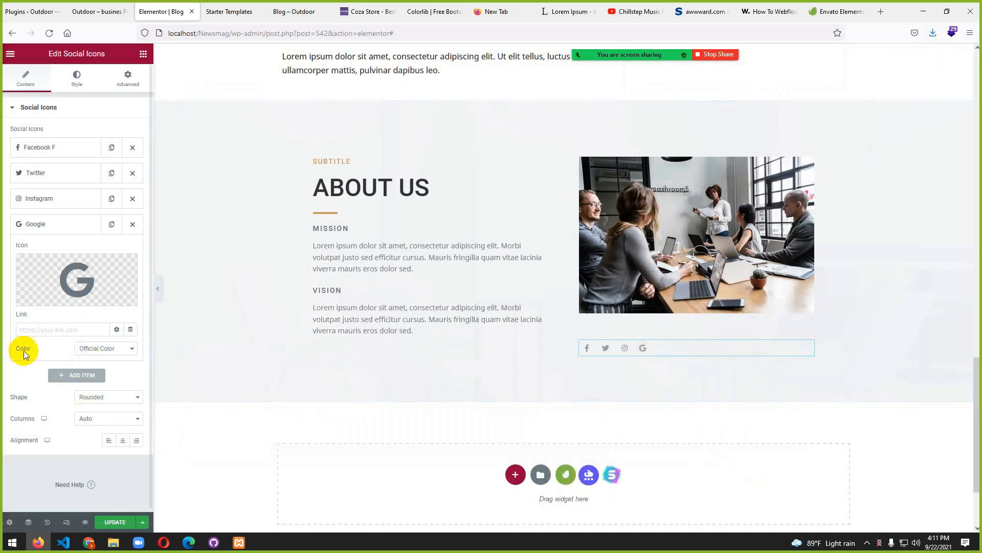
- Switch the Google icon to custom colors and set its primary color to red (#BF0909)
left_click(134, 352)
left_click(102, 376)
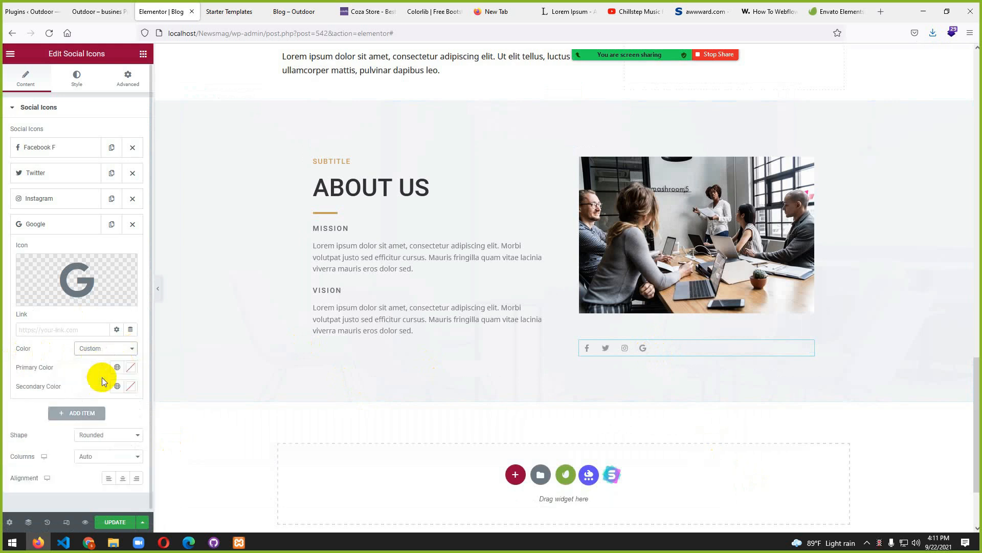
left_click(131, 366)
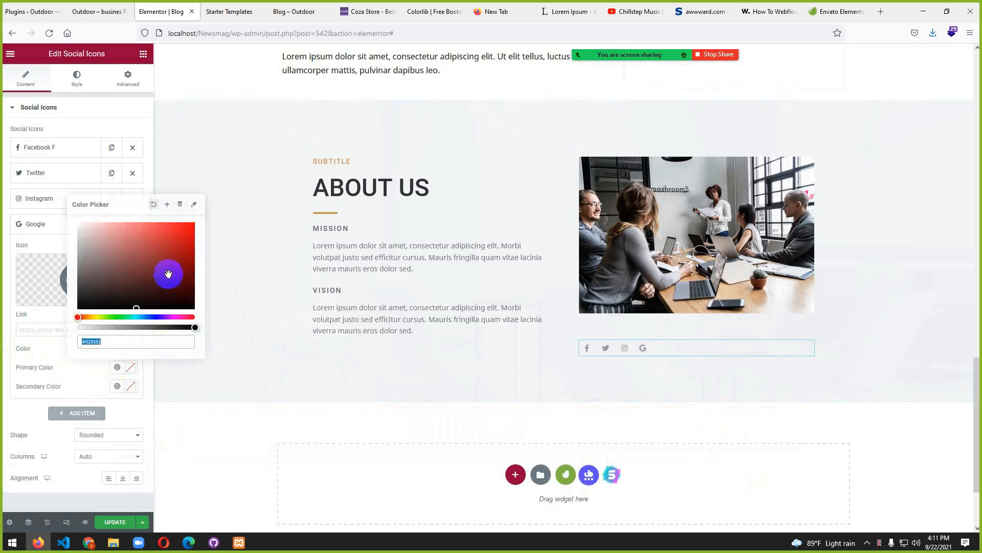
left_click(191, 243)
left_click_drag(193, 235, 189, 243)
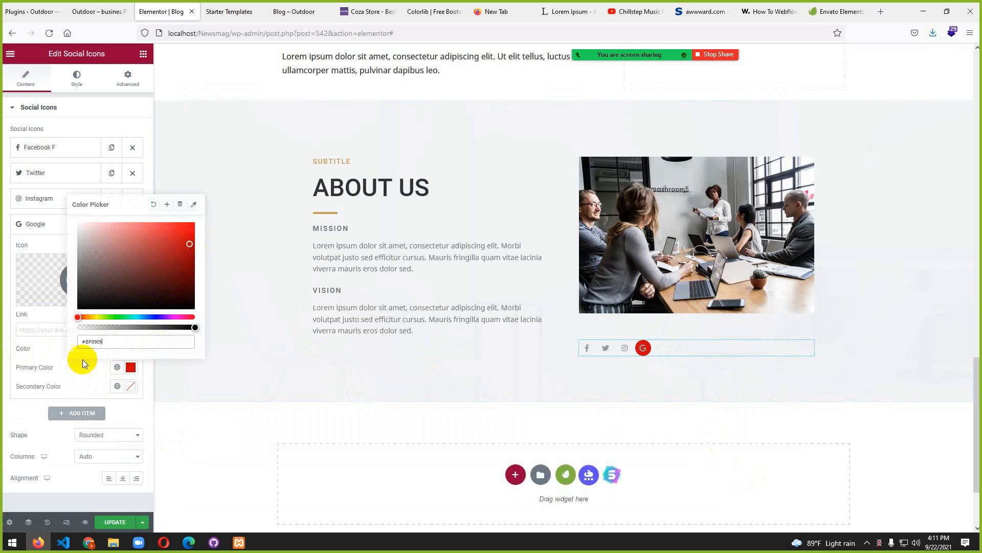
- Set the Google icon's secondary color to white (#FFFFFF)
left_click(127, 387)
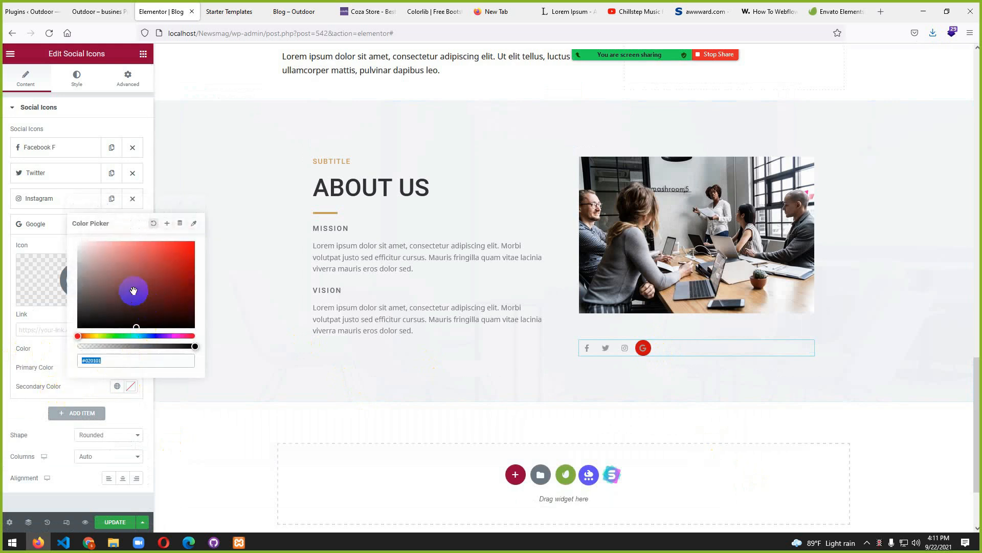
left_click(77, 240)
left_click_drag(77, 240, 148, 297)
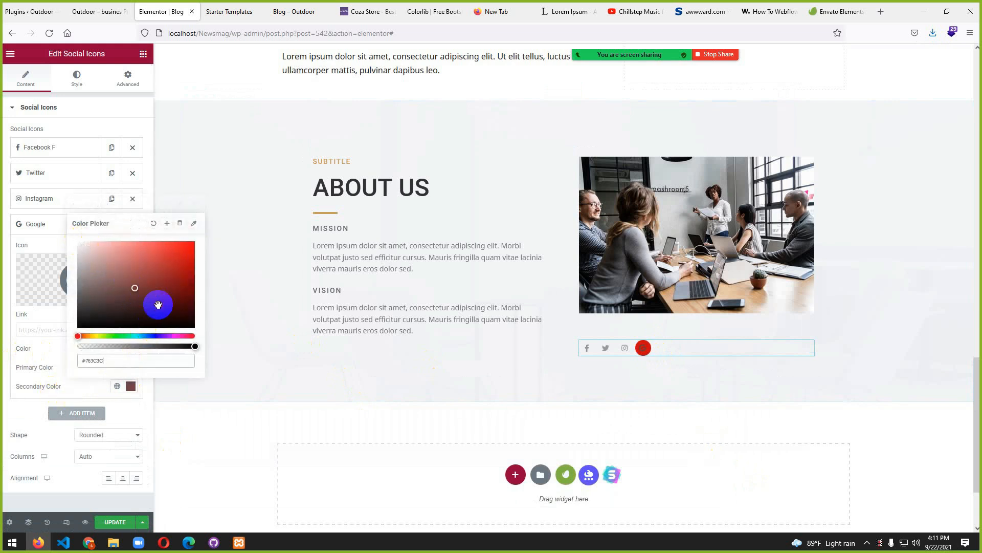
left_click_drag(77, 232, 75, 226)
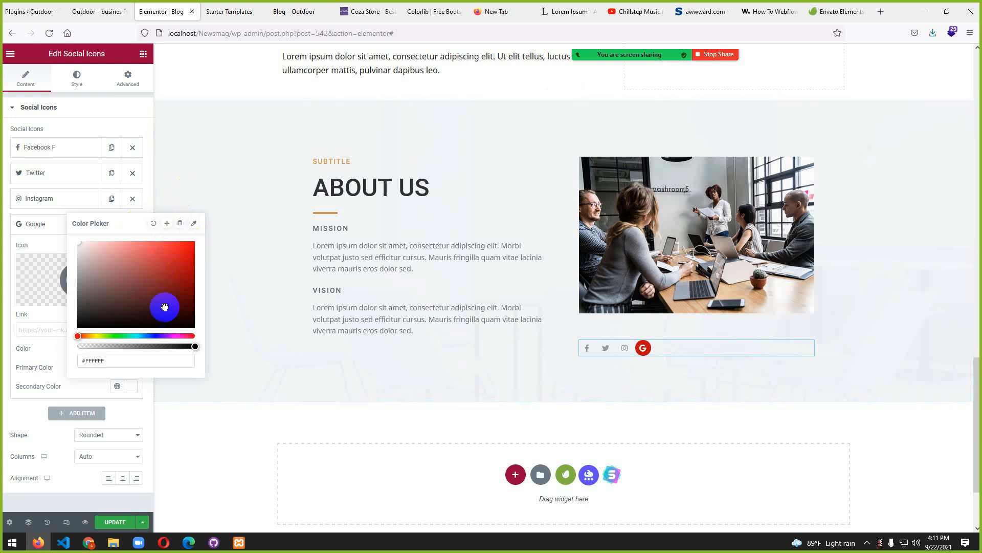
left_click(99, 387)
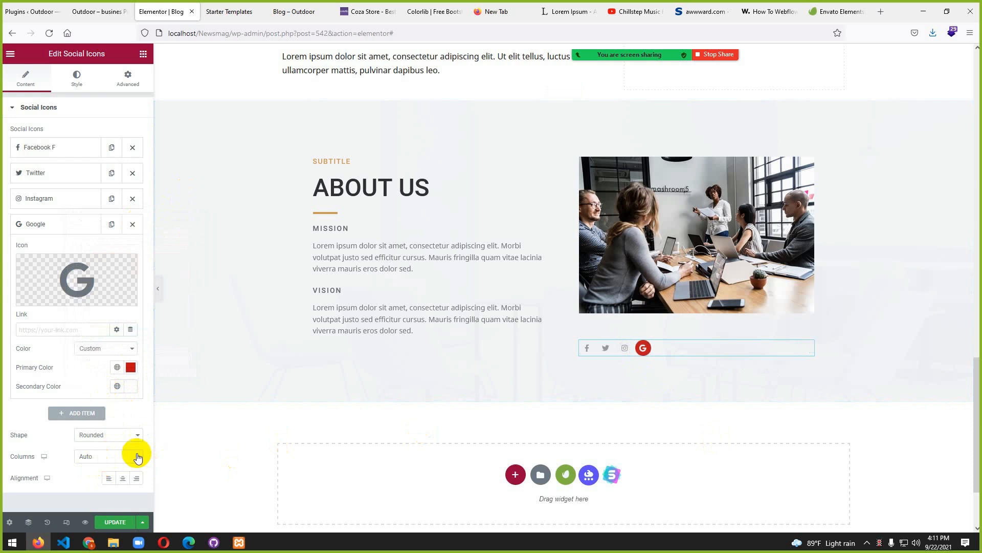
- Set the shape of the social icons to Square
left_click(139, 436)
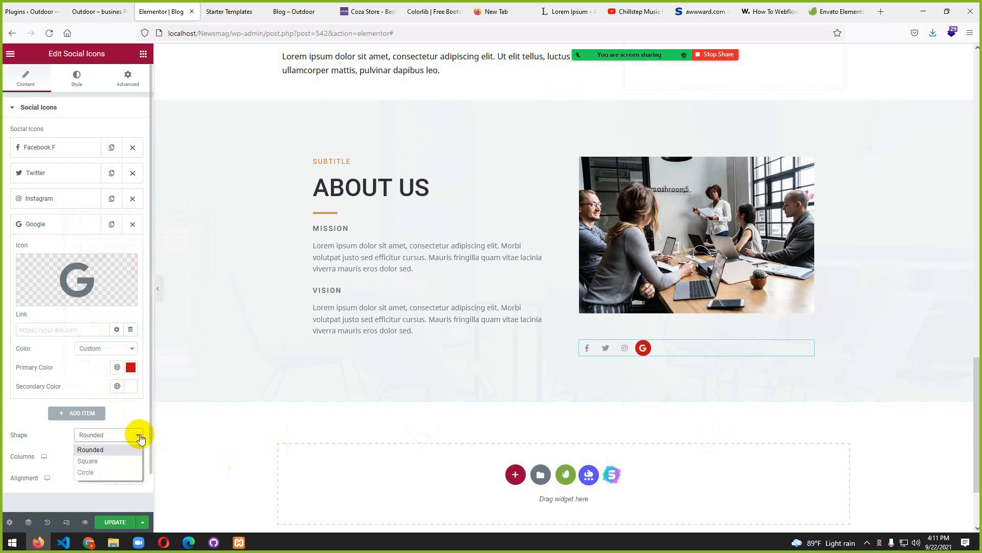
left_click(102, 463)
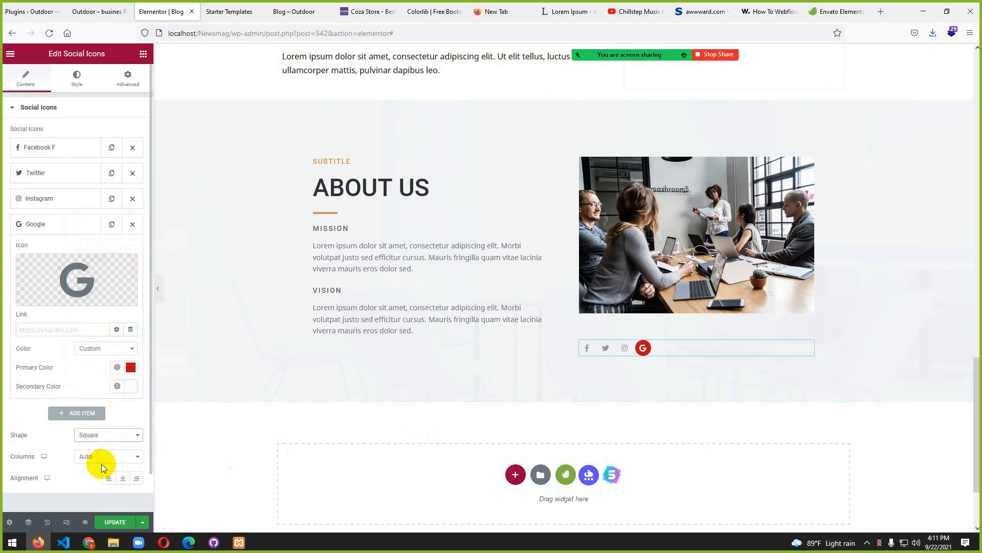
left_click(132, 435)
left_click(93, 464)
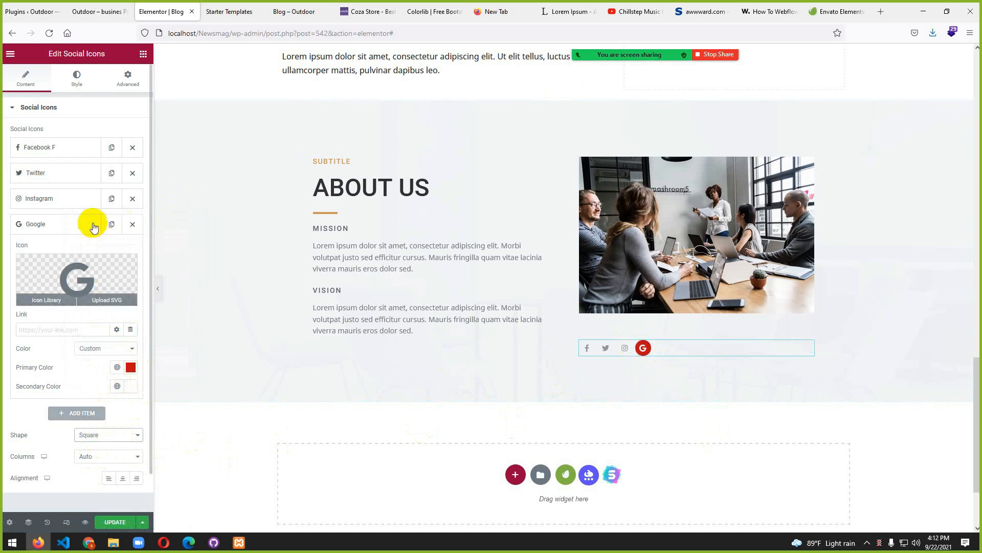
left_click(31, 147)
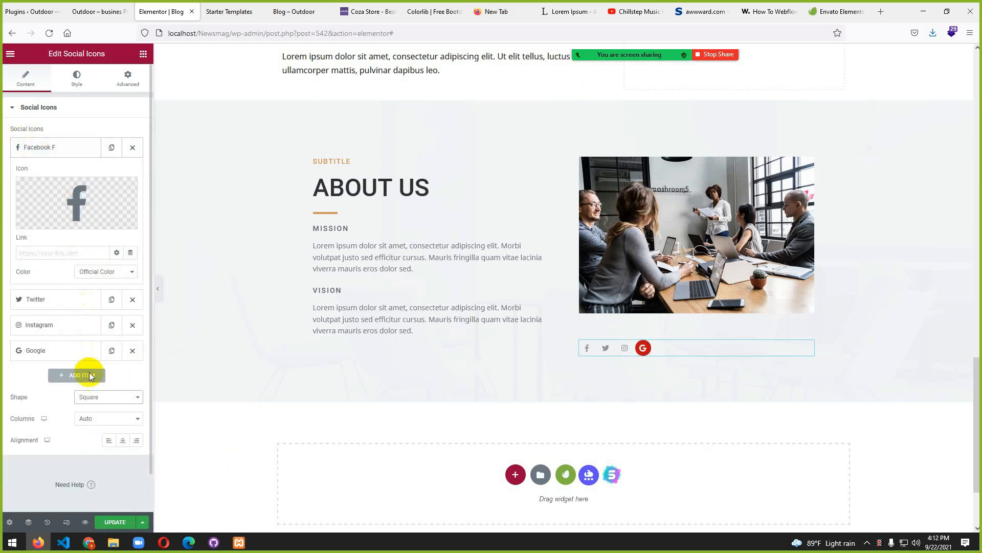
left_click(135, 399)
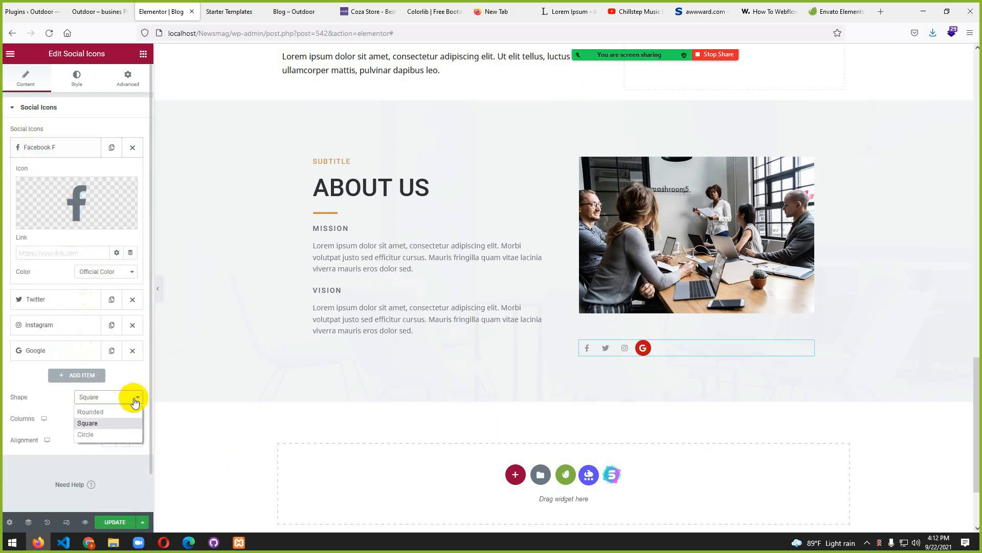
left_click(97, 422)
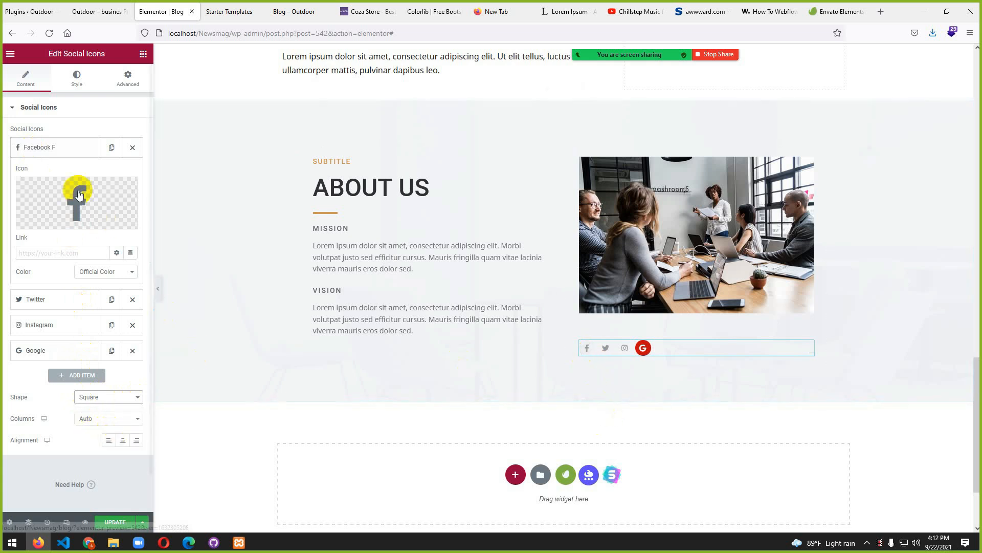
- Style the whole social icons widget with a white (#FFFFFF) secondary color and a blue (#0008E6) primary color
left_click(75, 80)
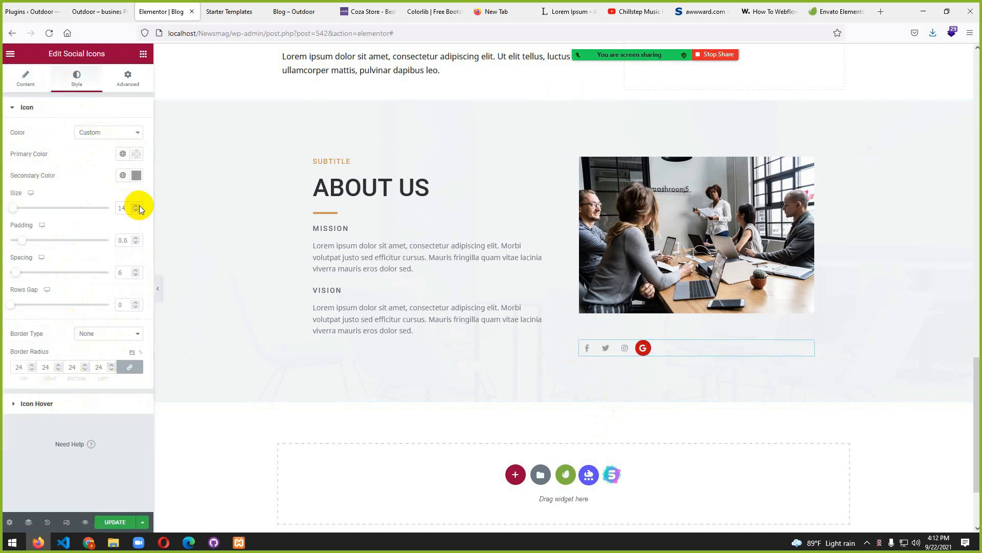
left_click(136, 175)
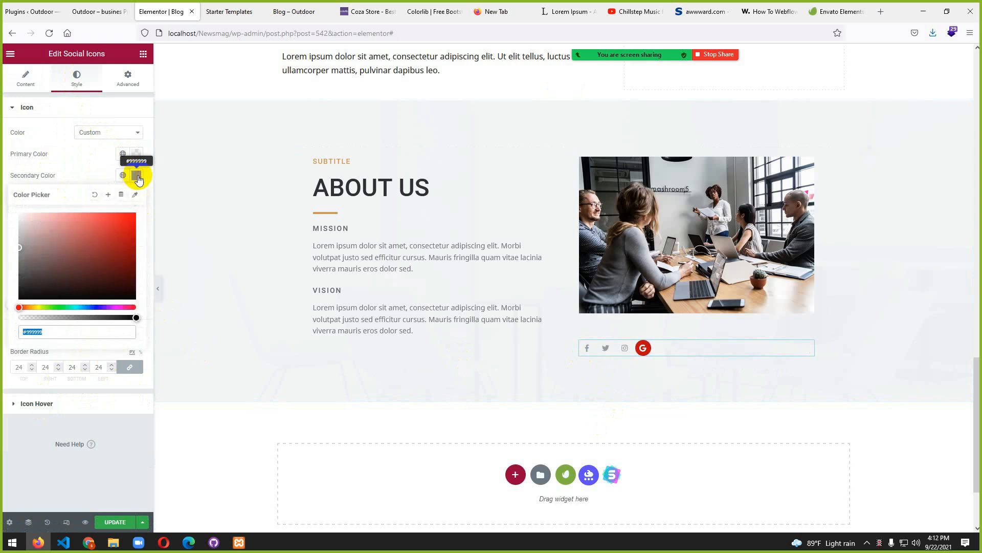
left_click_drag(114, 255, 14, 207)
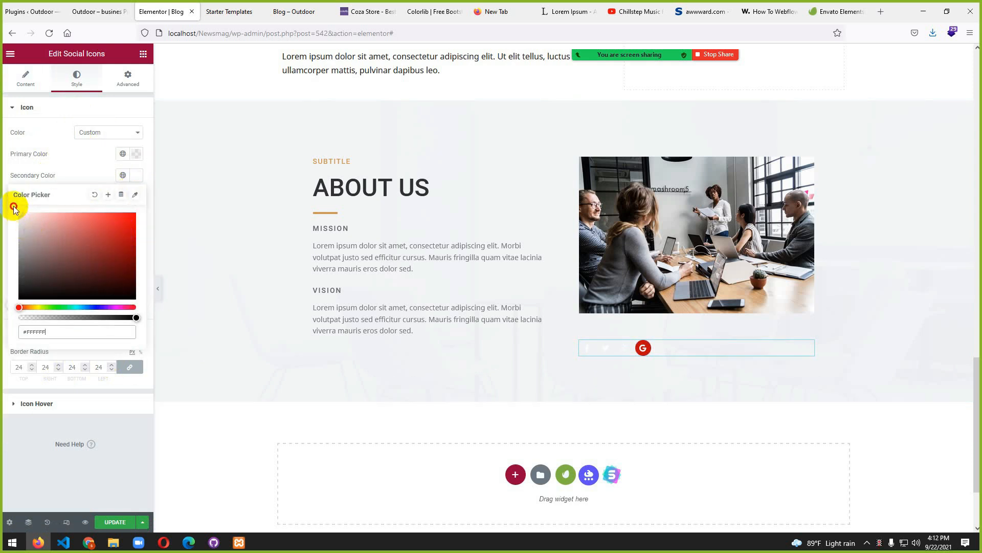
left_click(135, 156)
left_click(135, 156)
left_click_drag(26, 292, 136, 296)
left_click_drag(92, 228, 136, 200)
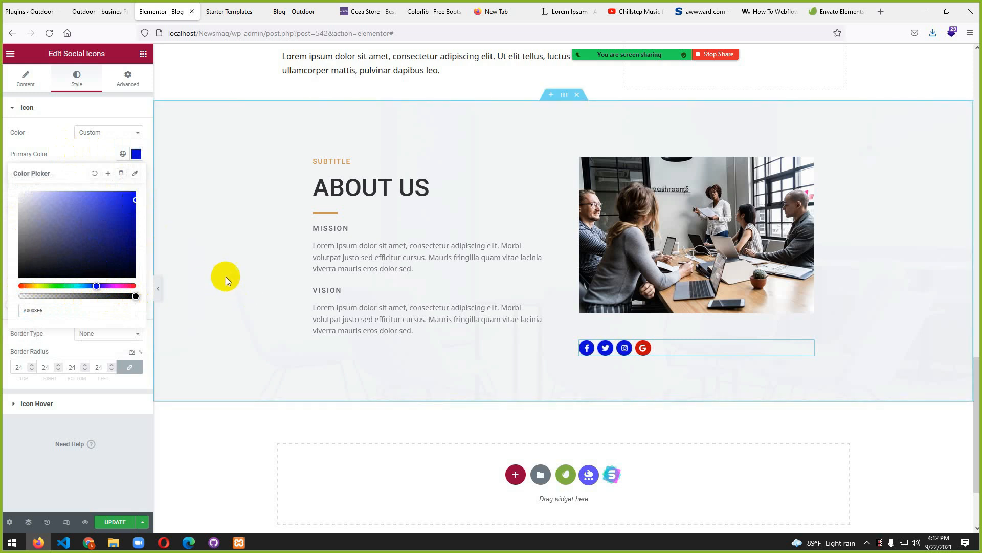
- Dismiss the social icons widget's context menu and update the Blog page
right_click(646, 354)
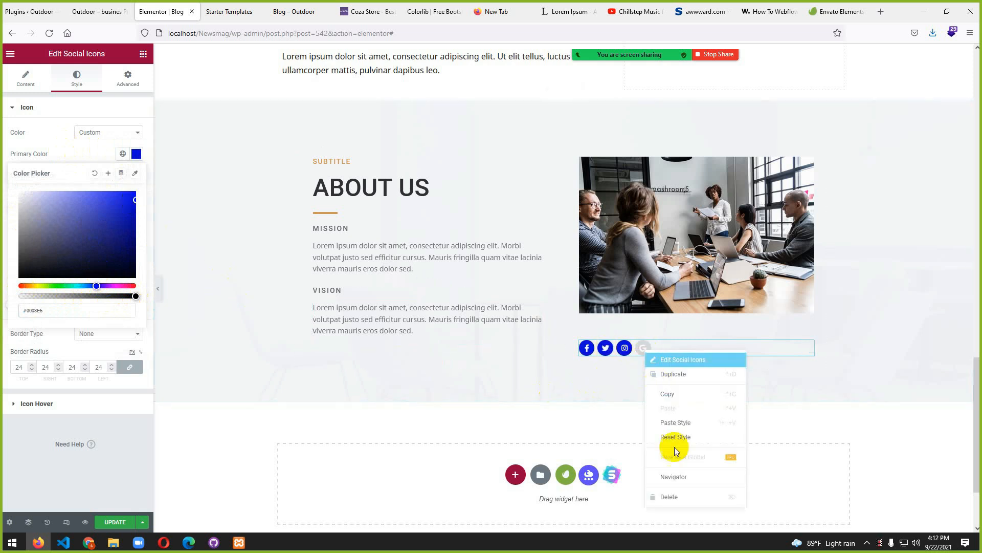
left_click(582, 418)
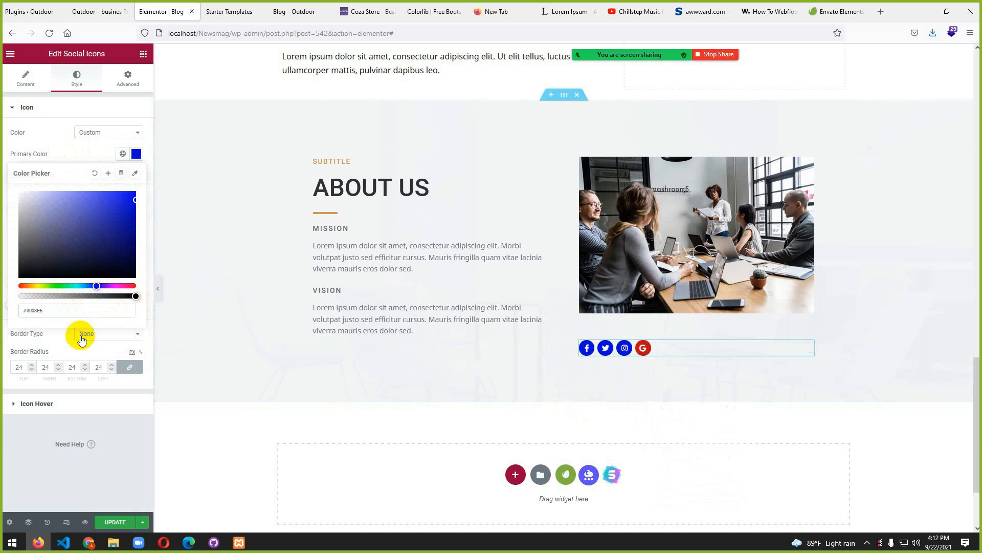
left_click(116, 522)
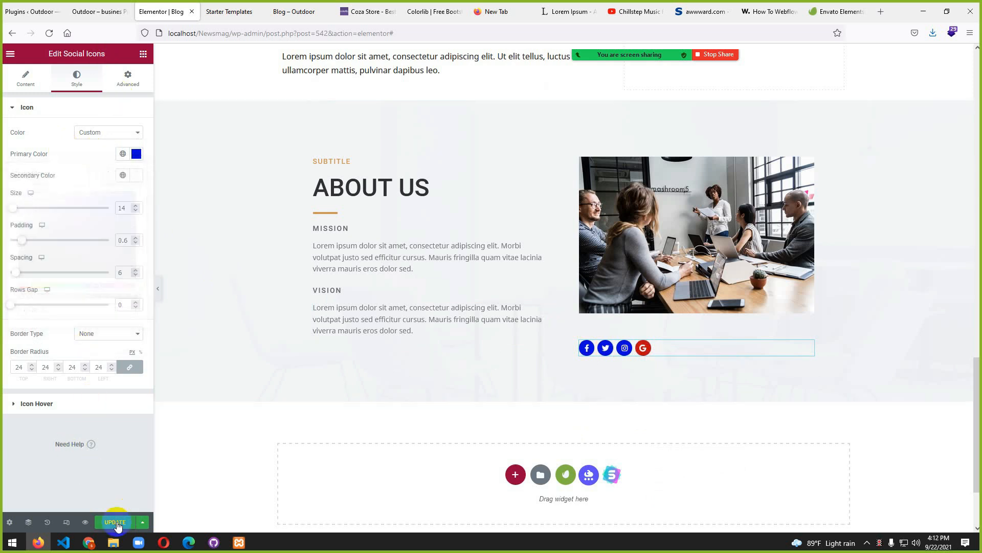
- Try the Rounded, Square and Circle shapes on the existing social icons widget and check its advanced settings
left_click(23, 85)
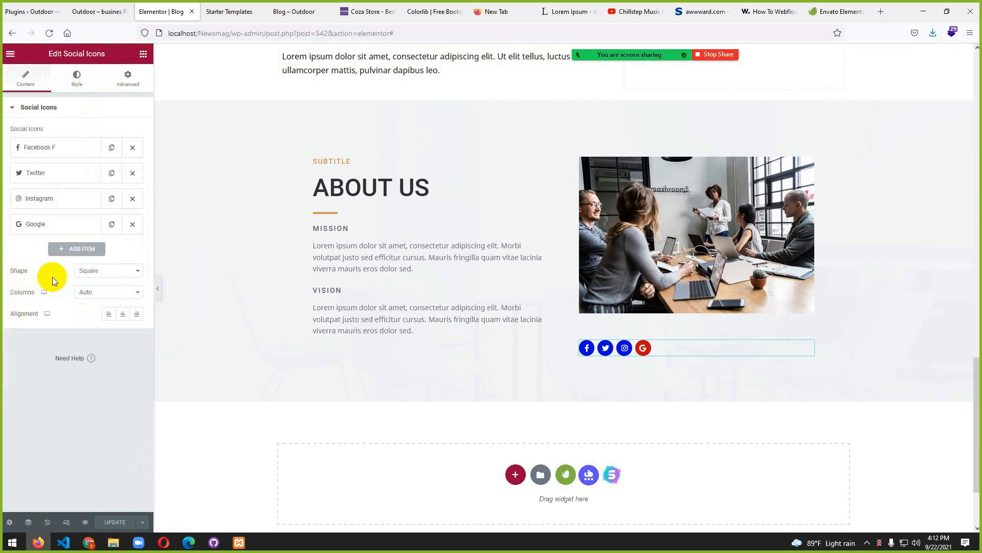
left_click(134, 271)
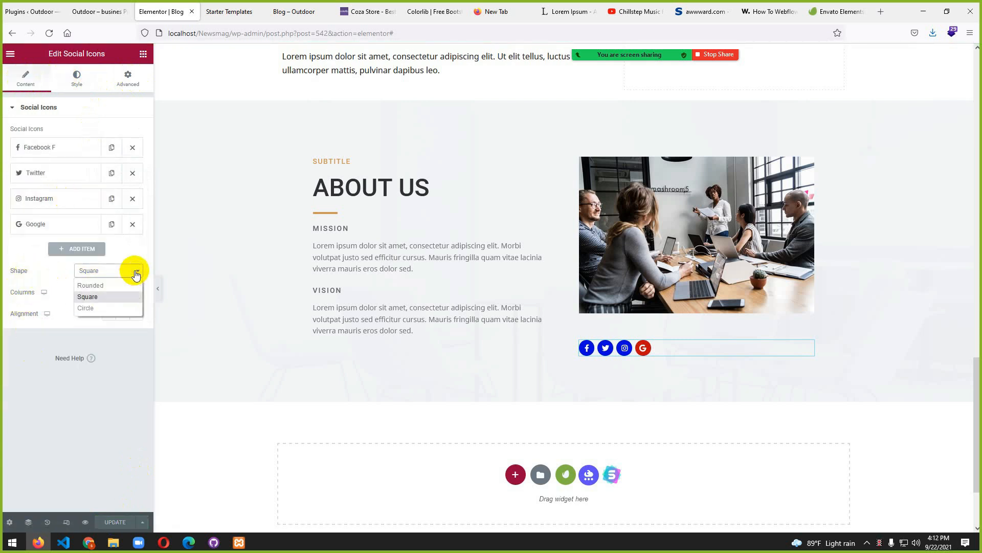
left_click(96, 286)
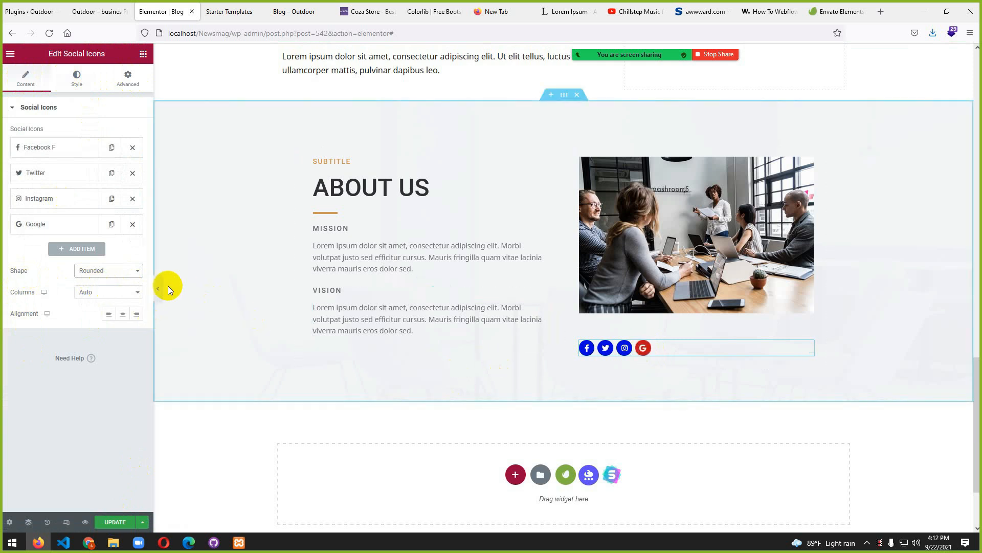
left_click(136, 275)
left_click(101, 302)
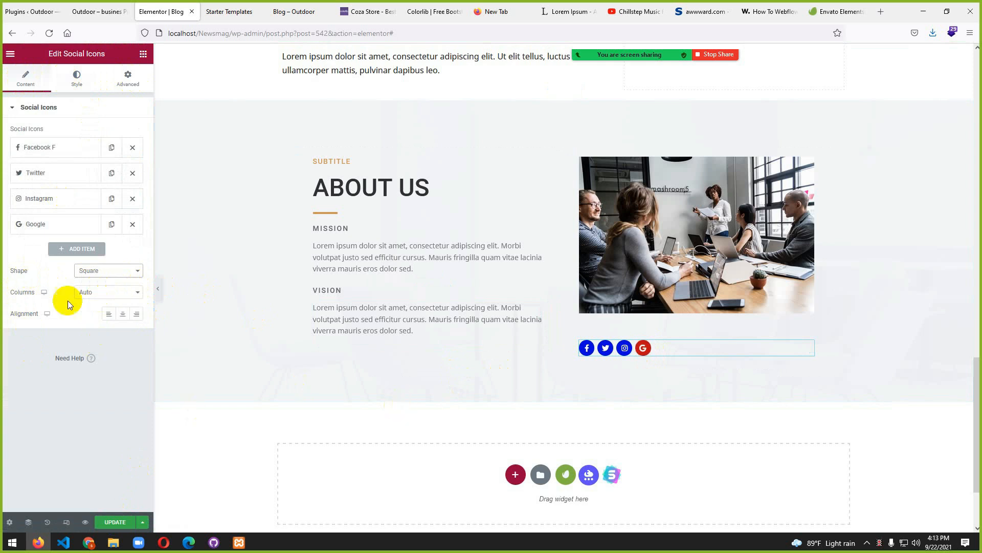
left_click(121, 270)
left_click(115, 309)
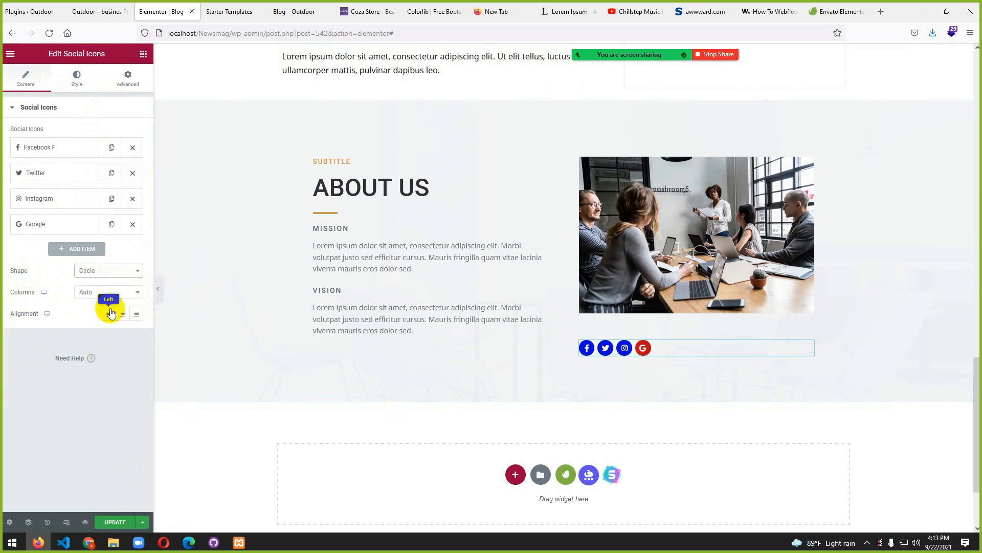
left_click(126, 275)
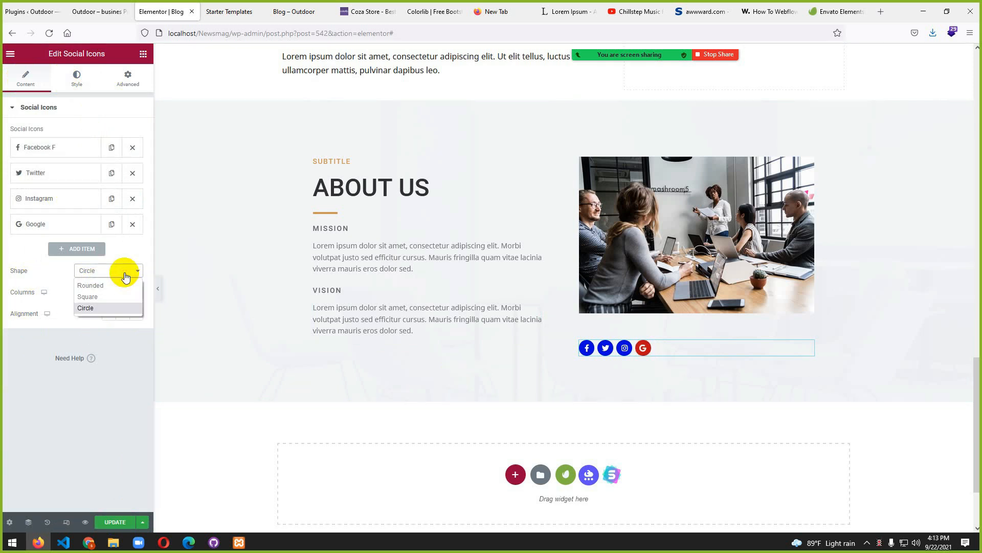
left_click(128, 77)
left_click(127, 77)
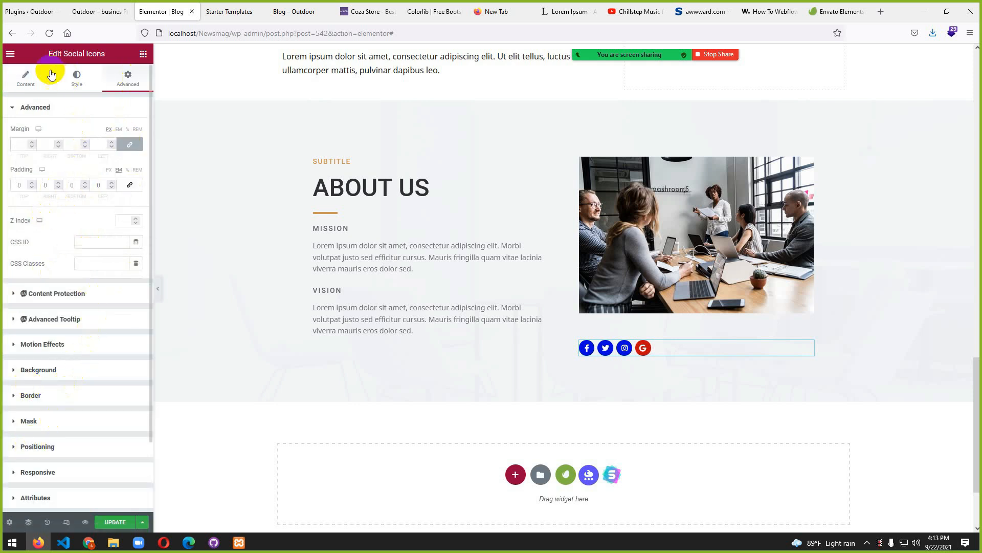
left_click(26, 76)
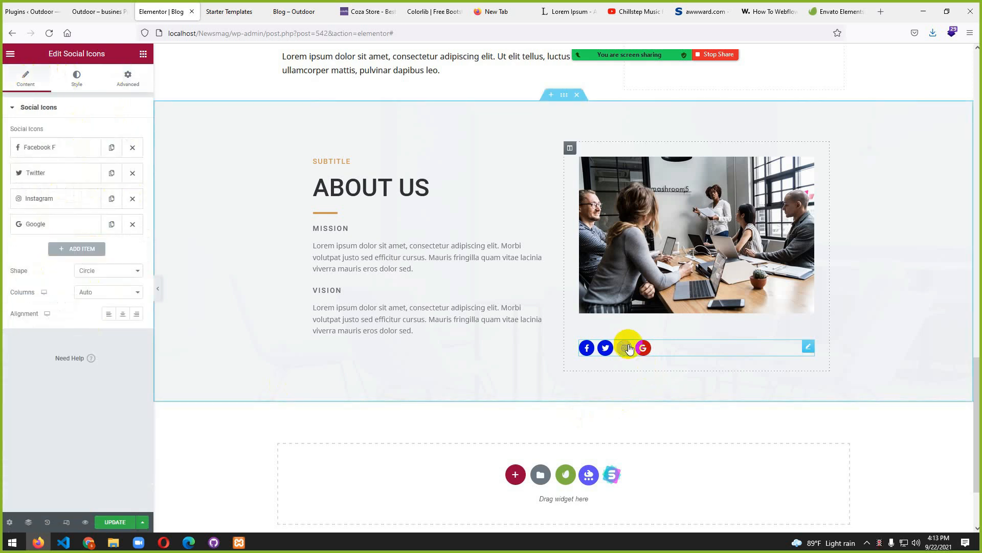
- Replace the social icons widget below the About Us image with a newly added Social Icons widget
right_click(813, 348)
left_click(836, 491)
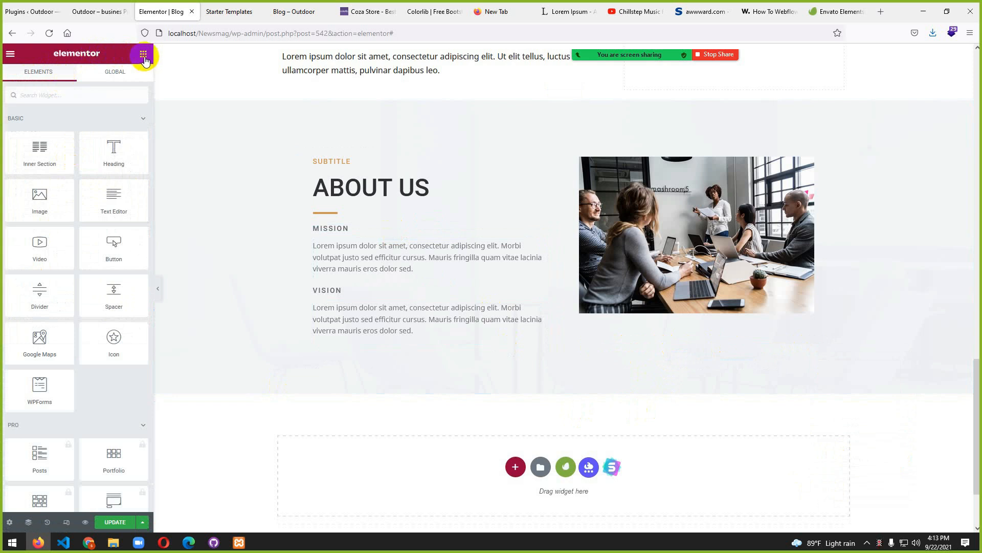
left_click(66, 96)
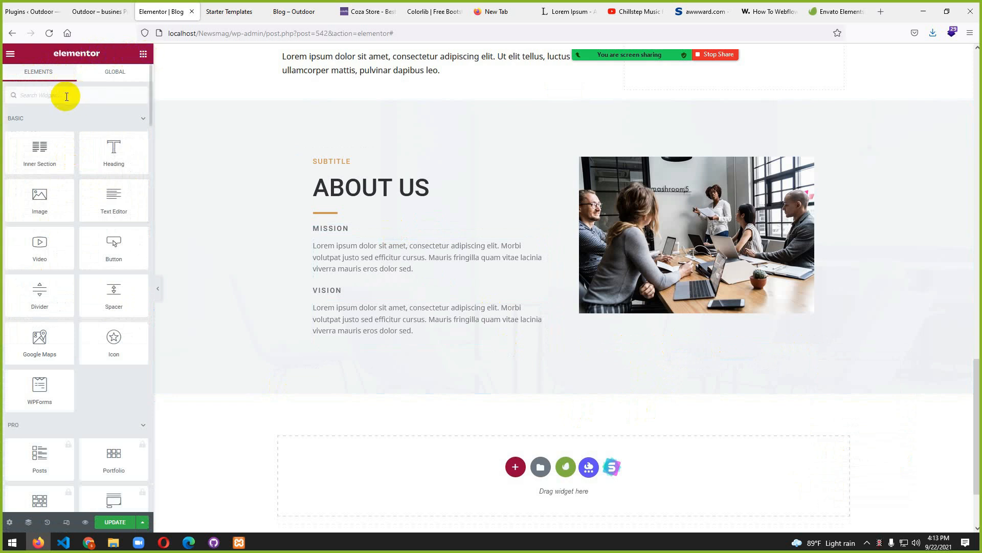
type("so")
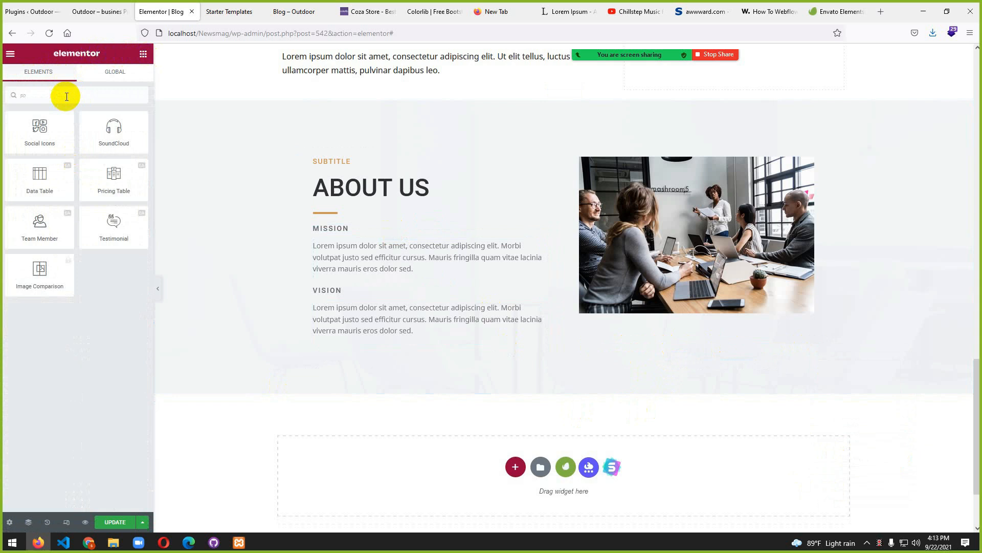
left_click_drag(40, 128, 698, 324)
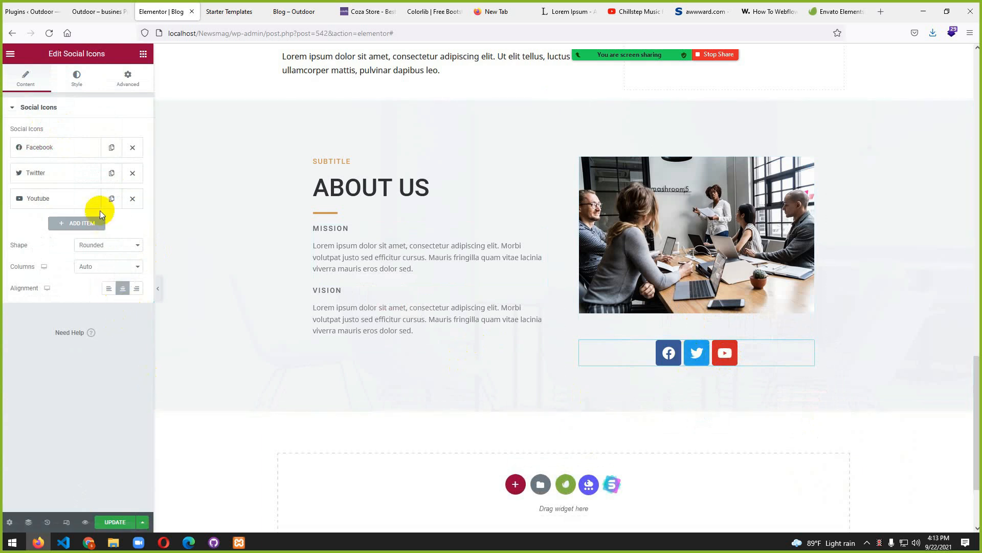
- Set the new social icons' shape to Circle and their alignment to Left
left_click(75, 82)
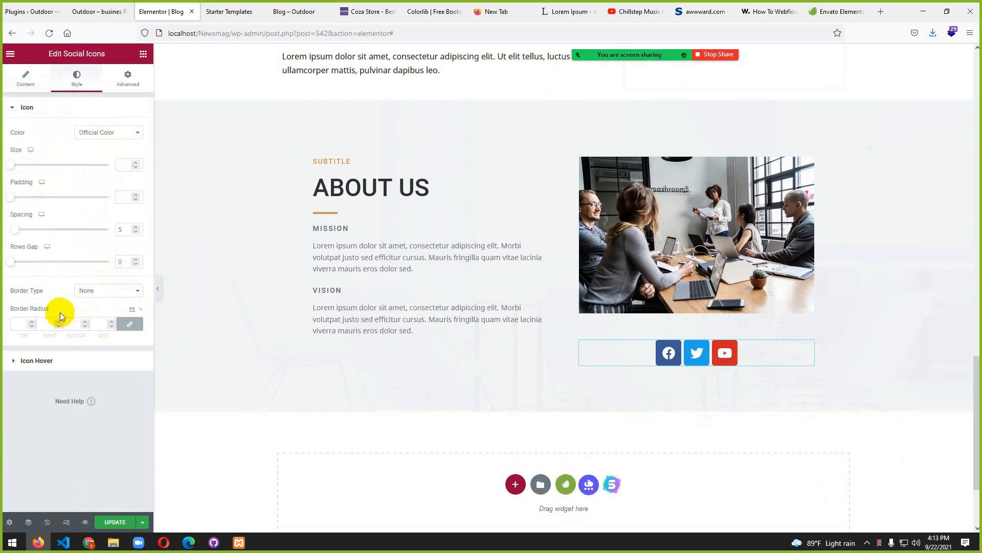
left_click(26, 88)
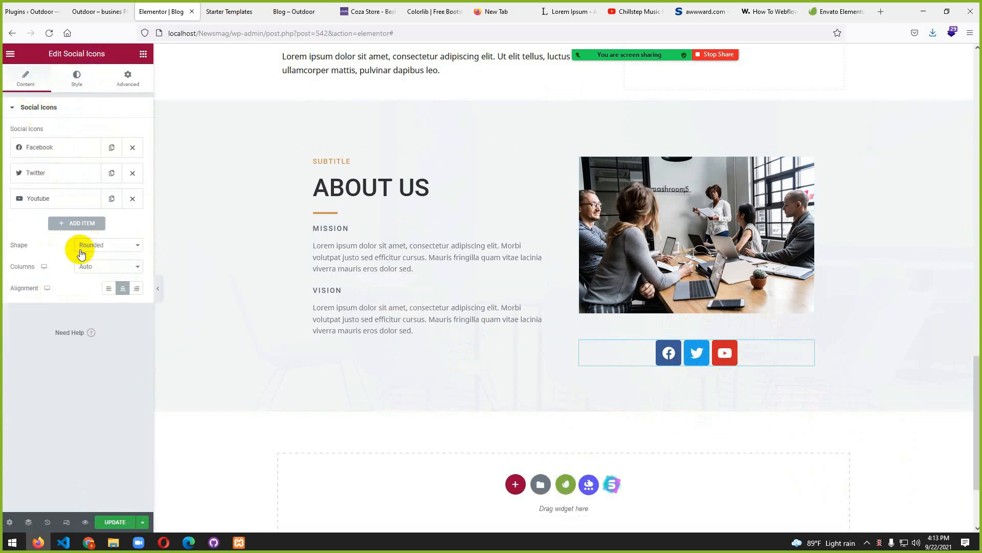
left_click(137, 249)
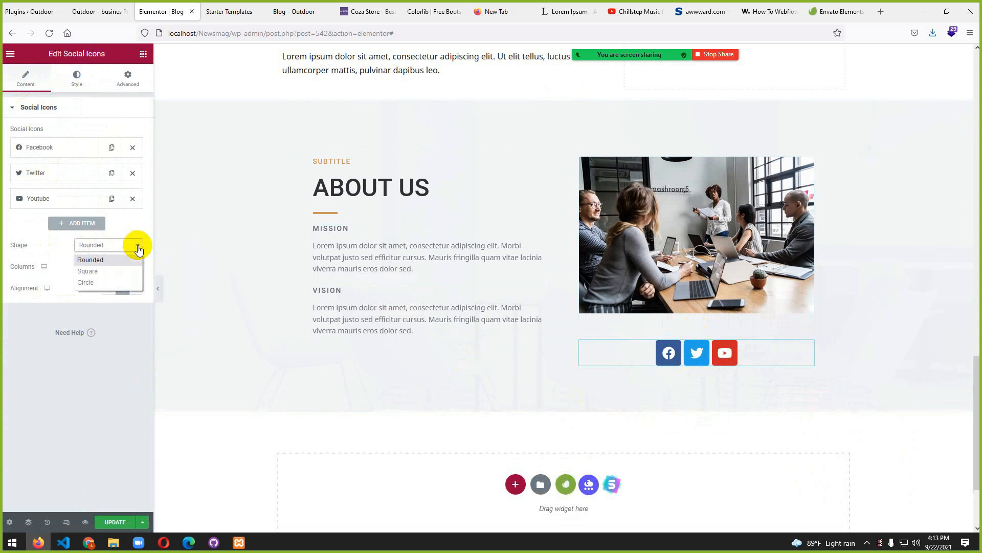
left_click(116, 265)
left_click(134, 246)
left_click(106, 281)
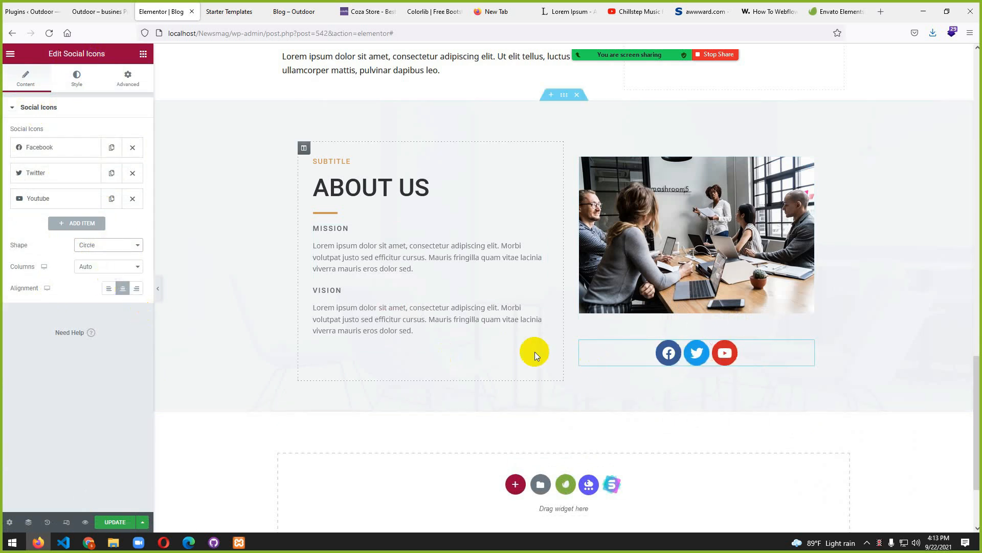
left_click(137, 246)
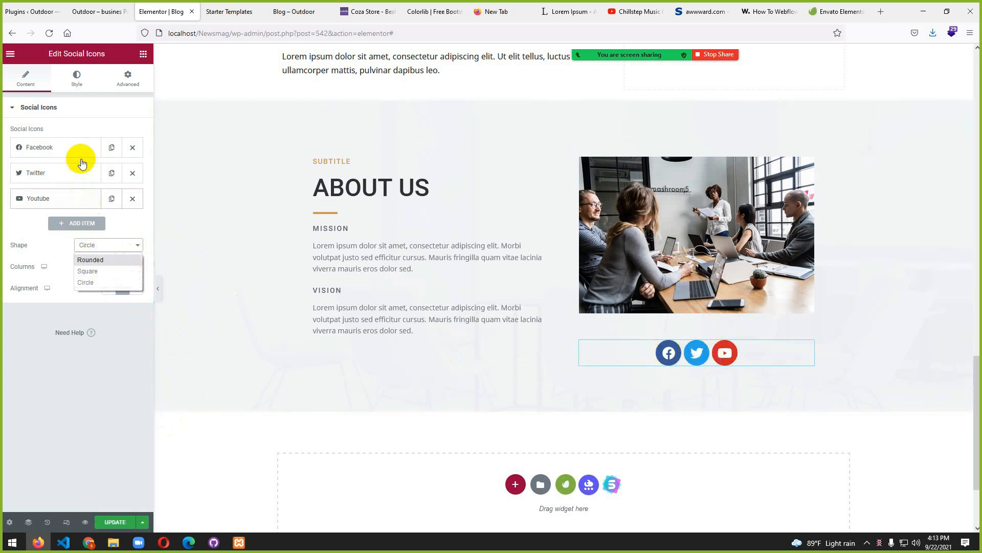
left_click(30, 323)
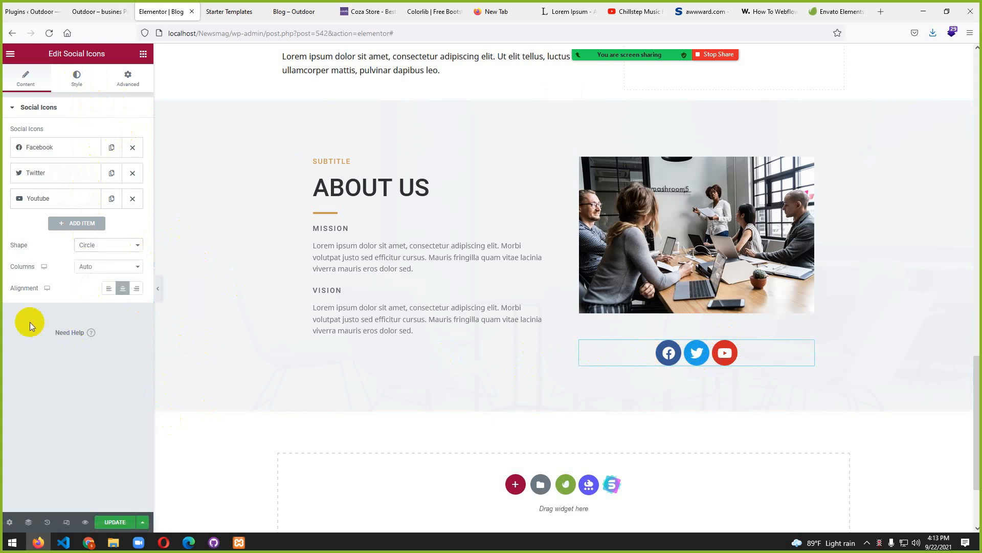
left_click(110, 289)
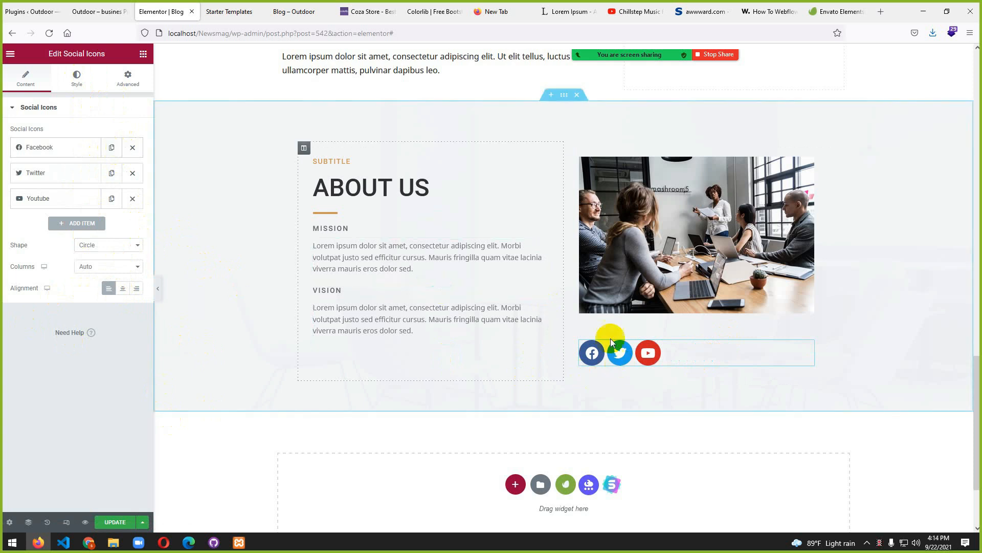
mouse_move(607, 47)
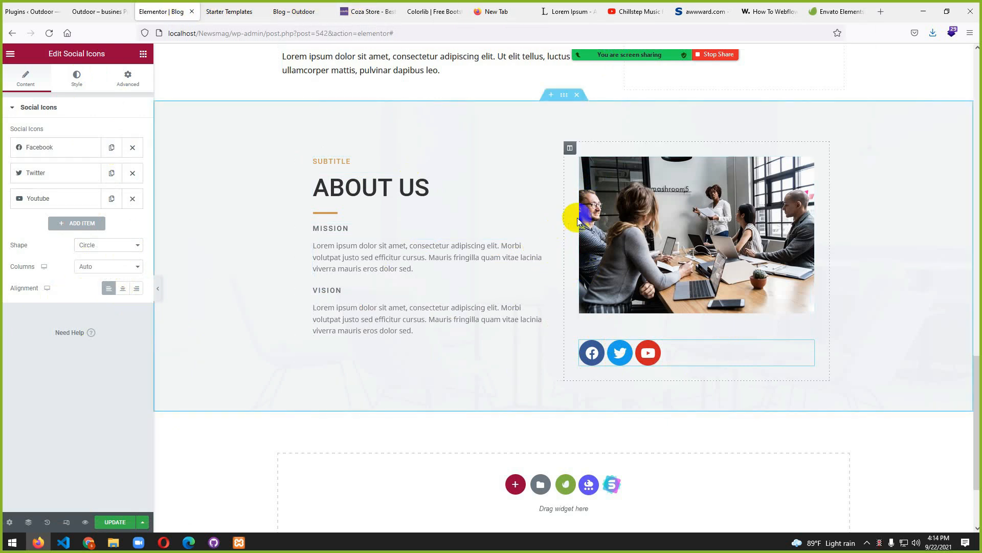
- Add a single-column section below the About Us block and set its content width to Full Width
left_click(515, 484)
scroll(492, 448, "down", 2)
left_click(421, 406)
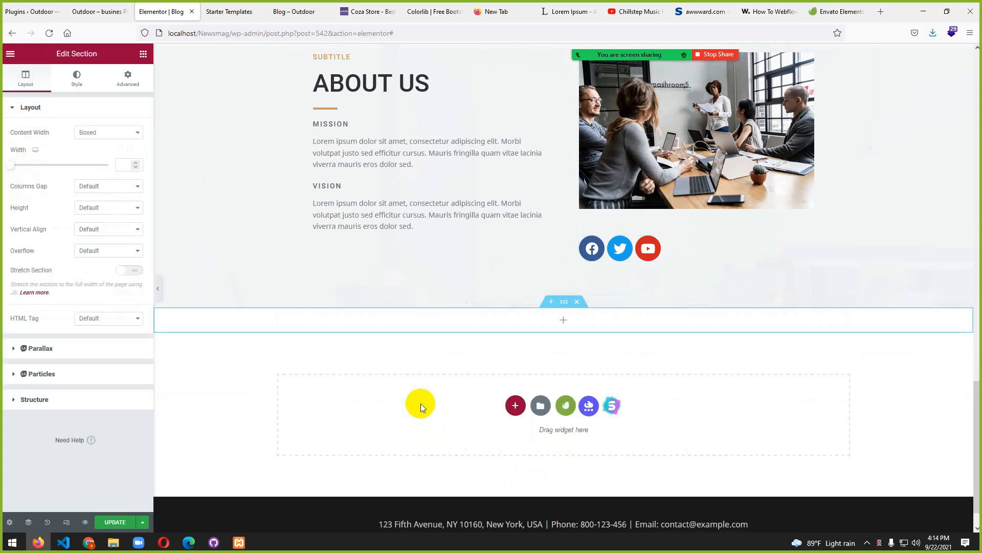
left_click(136, 132)
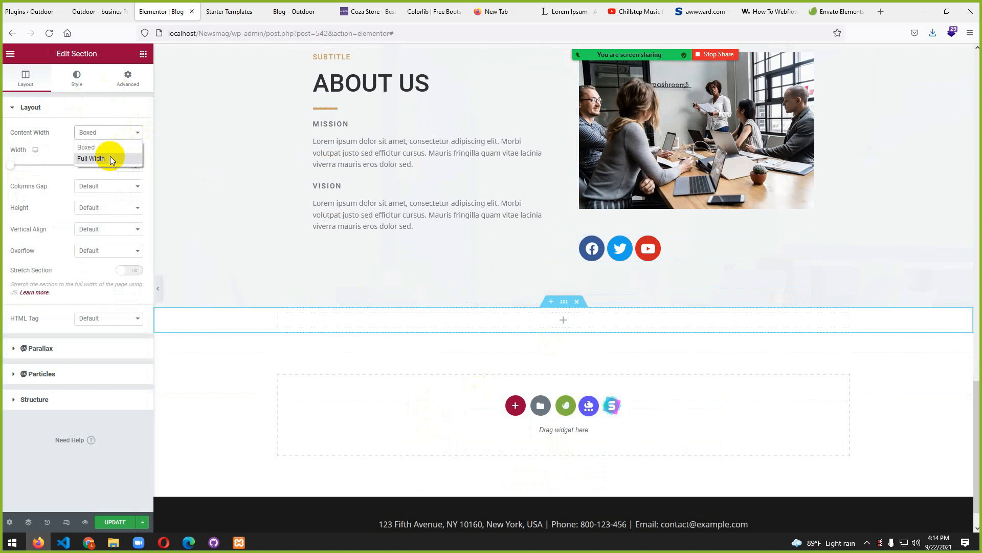
left_click(111, 159)
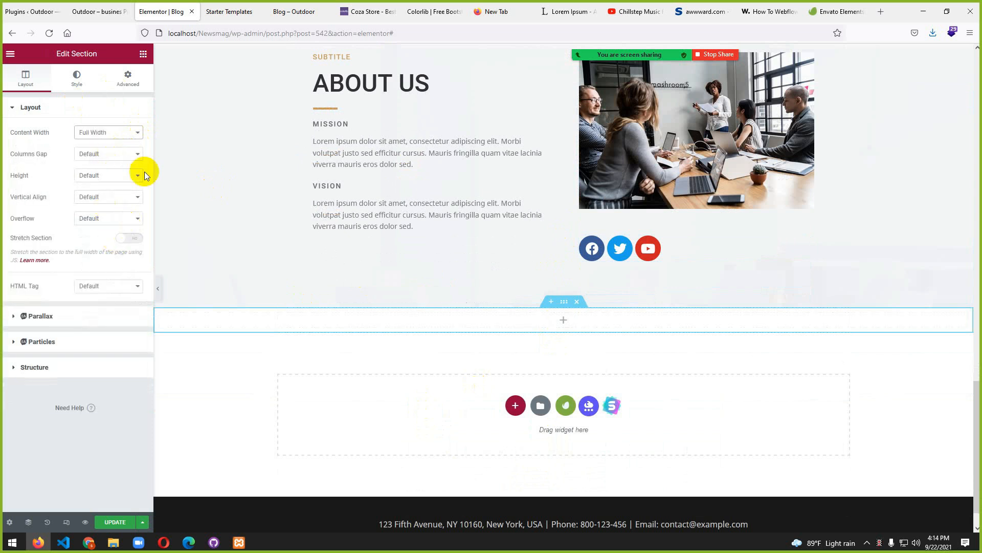
- Try placing an Inner Section inside the empty full-width section
left_click(563, 320)
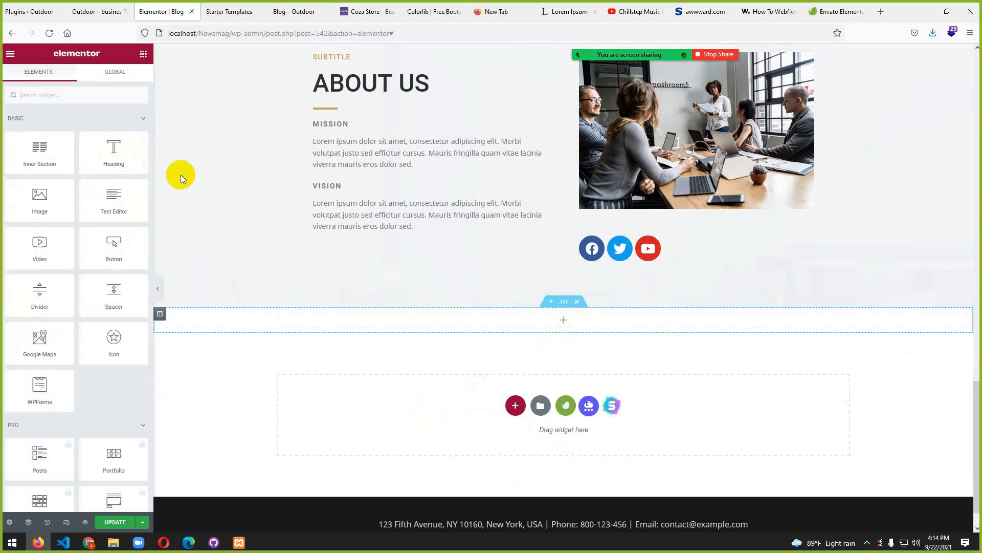
left_click_drag(45, 152, 577, 317)
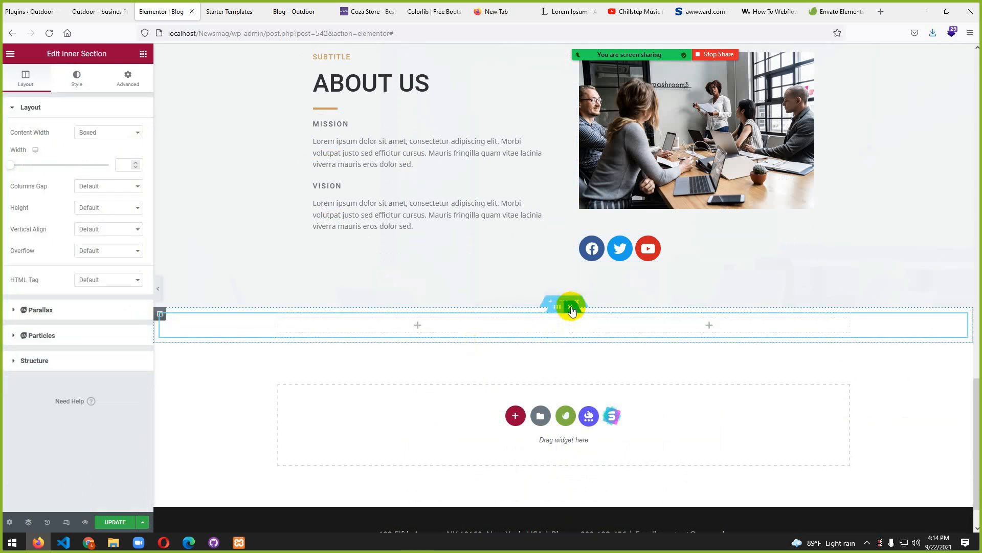
left_click(571, 309)
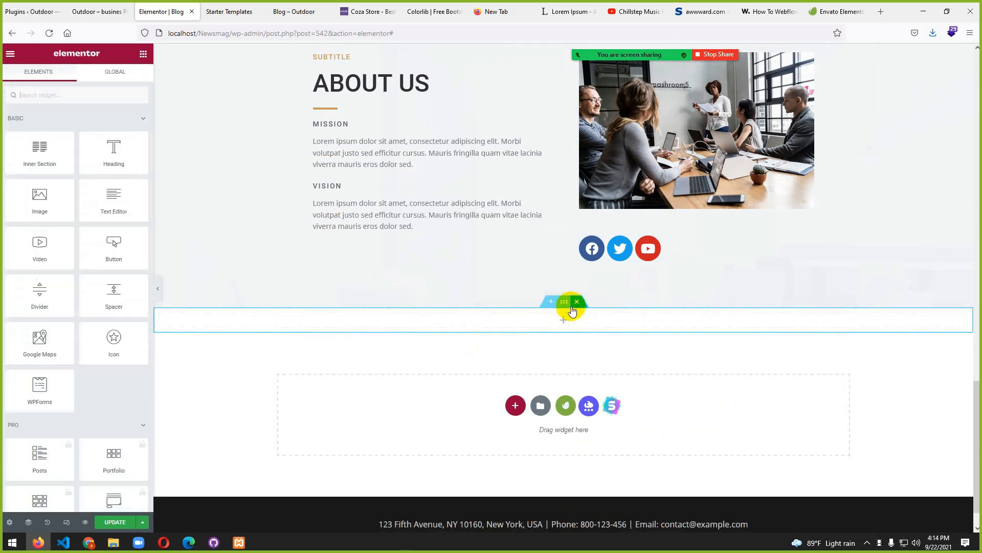
- Browse the Pricing Menu category of the Envato Elements free blocks and insert the template with the elephant photo
left_click(565, 407)
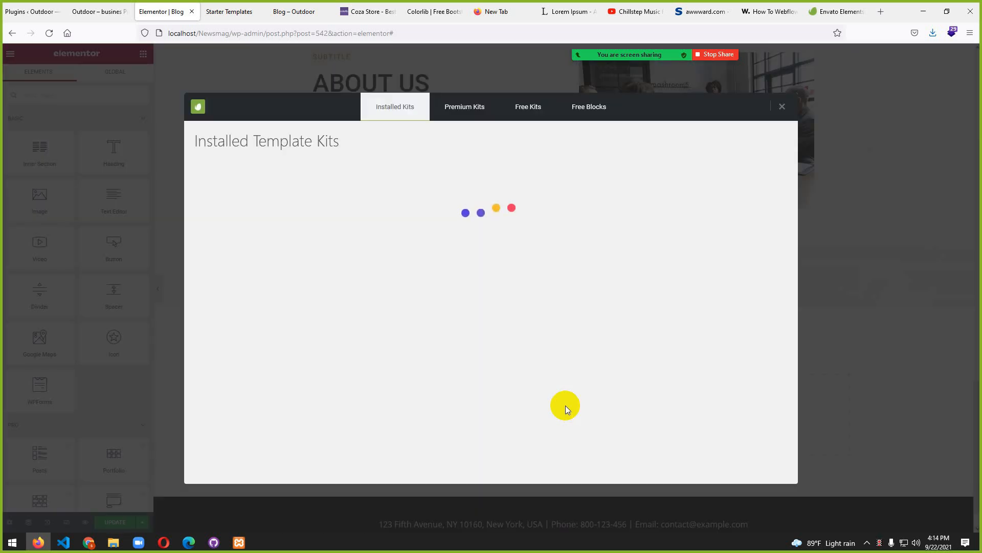
left_click(591, 109)
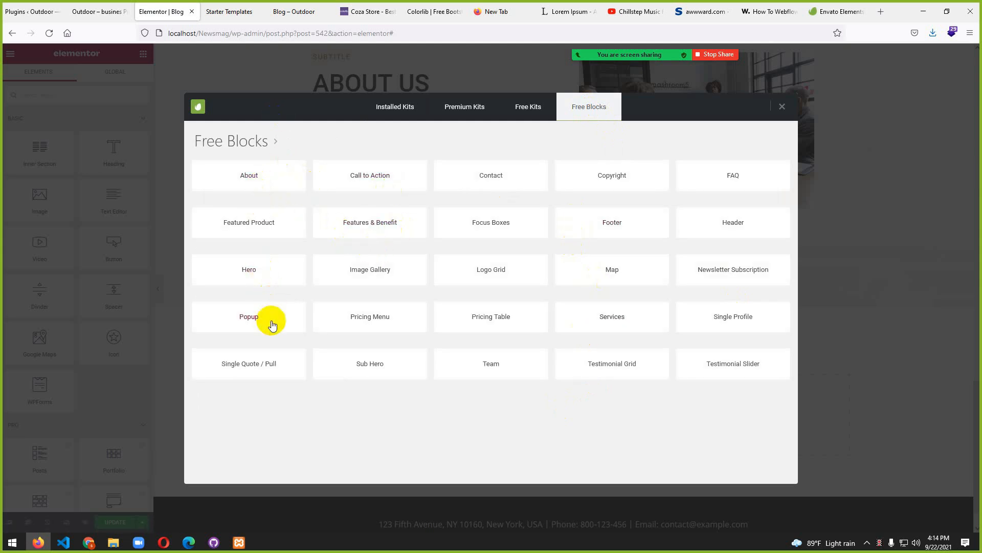
left_click(369, 322)
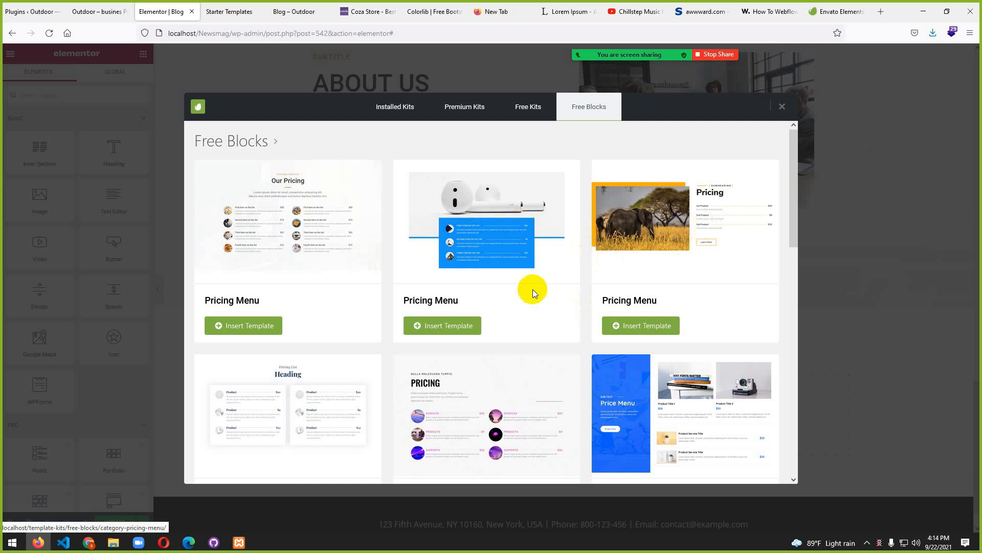
scroll(665, 282, "down", 3)
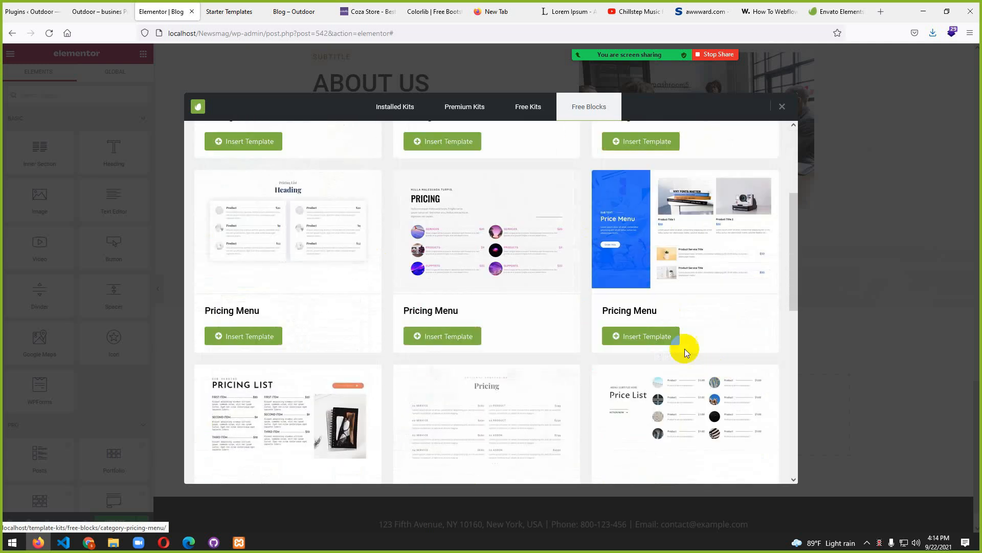
scroll(483, 395, "down", 2)
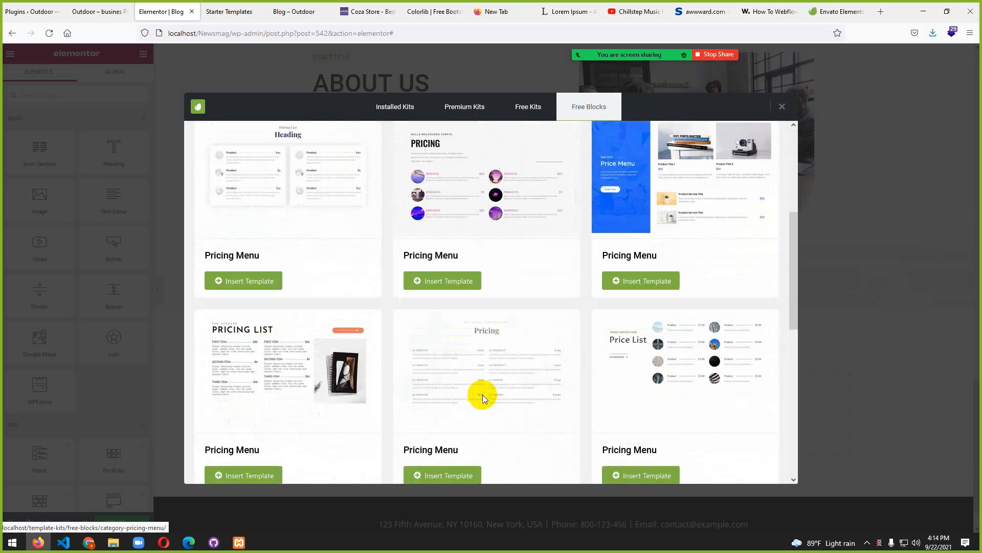
scroll(696, 343, "up", 3)
scroll(705, 326, "up", 2)
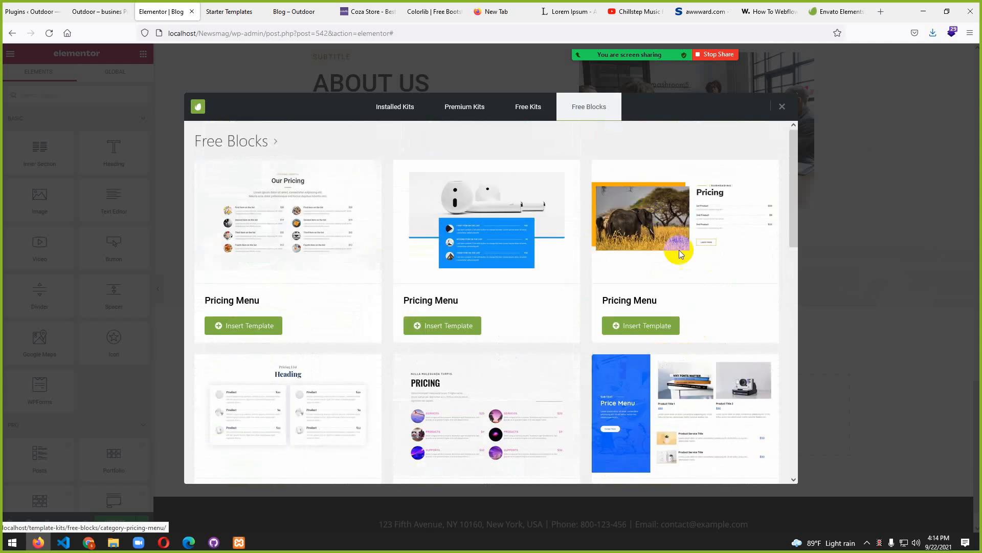
left_click(637, 325)
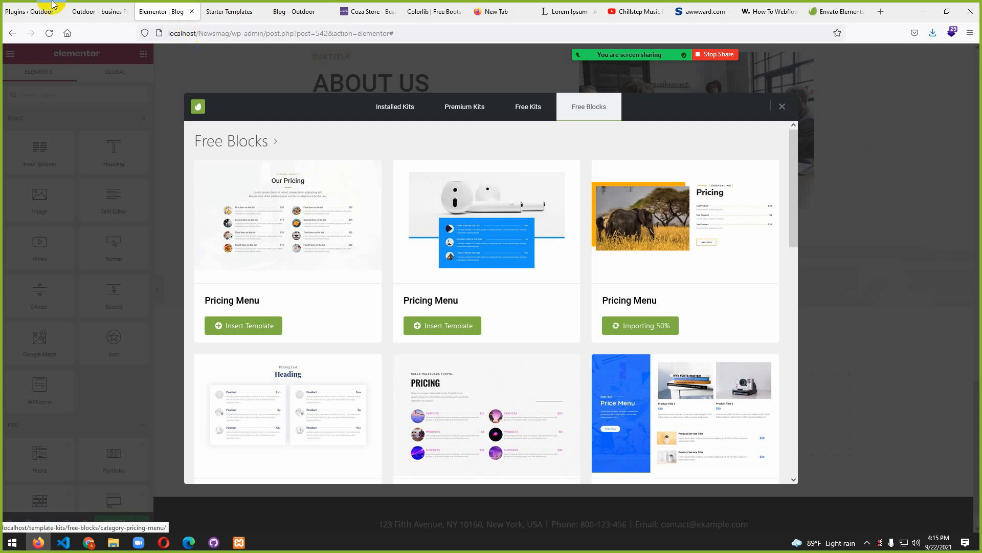
- Switch to the Outdoor site's live home page and look through its sections from end to end
left_click(81, 9)
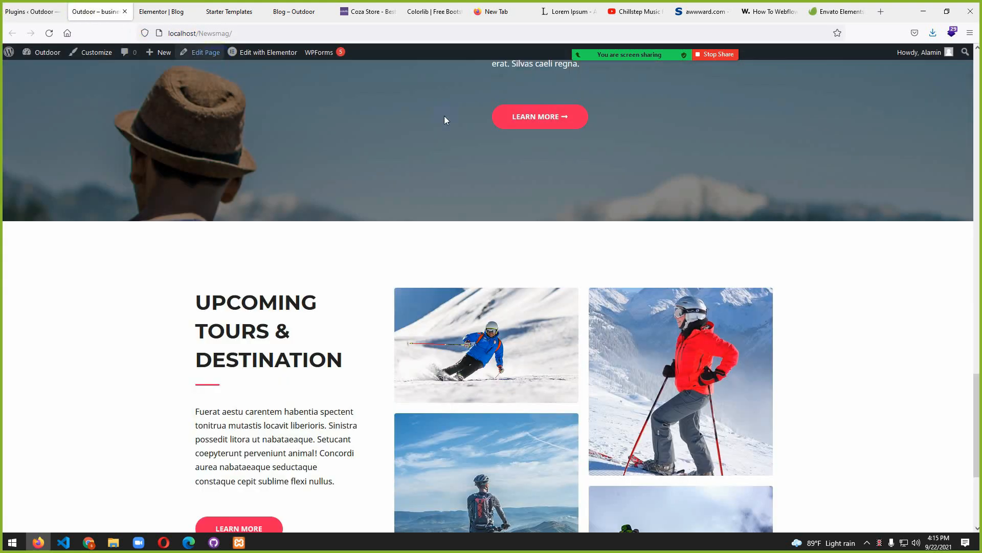
scroll(576, 134, "up", 4)
scroll(576, 134, "down", 10)
scroll(576, 134, "up", 10)
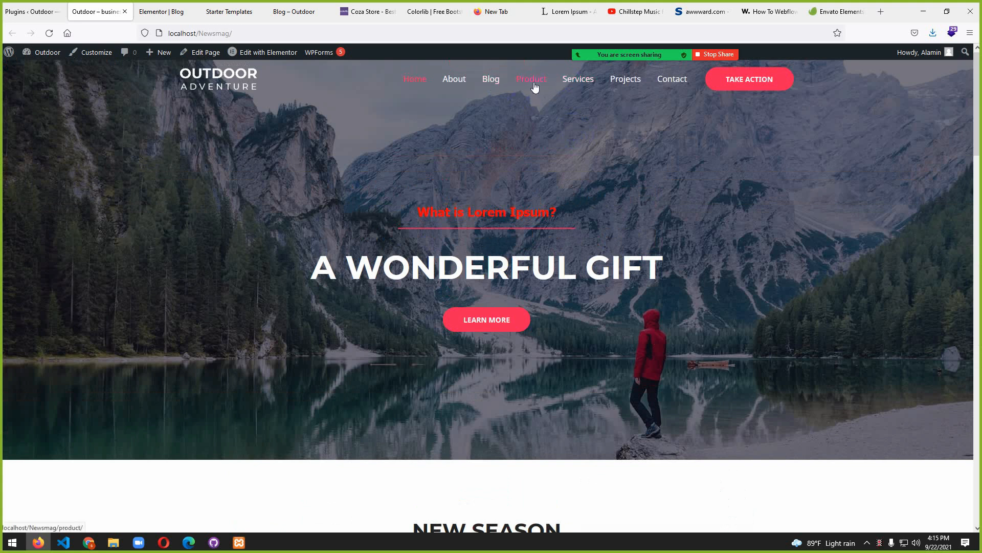
- Look through the open Plugins, Starter Templates, live Blog and Outdoor home pages, viewing the home page down to its footer
left_click(314, 88)
left_click(39, 11)
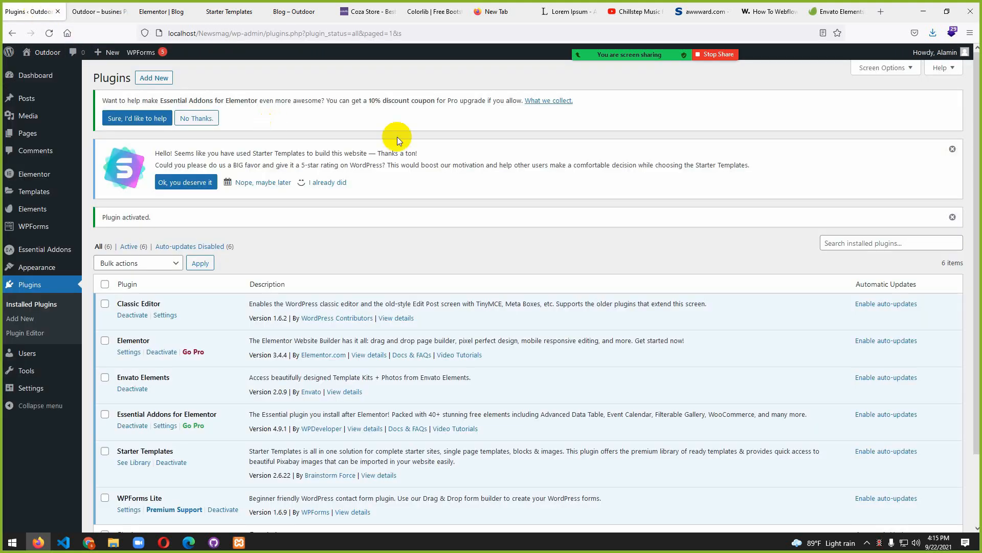
left_click(219, 15)
left_click(115, 12)
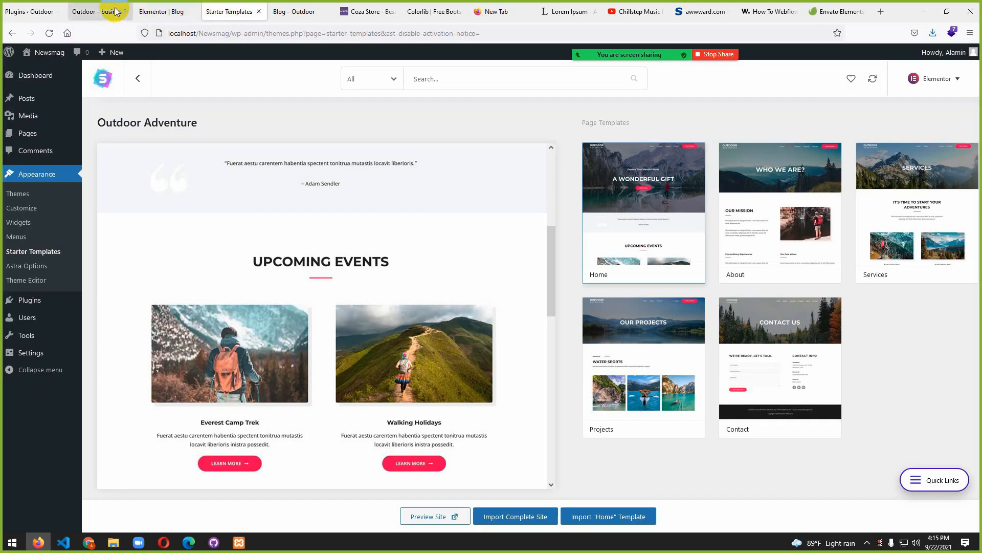
left_click(277, 12)
left_click(222, 13)
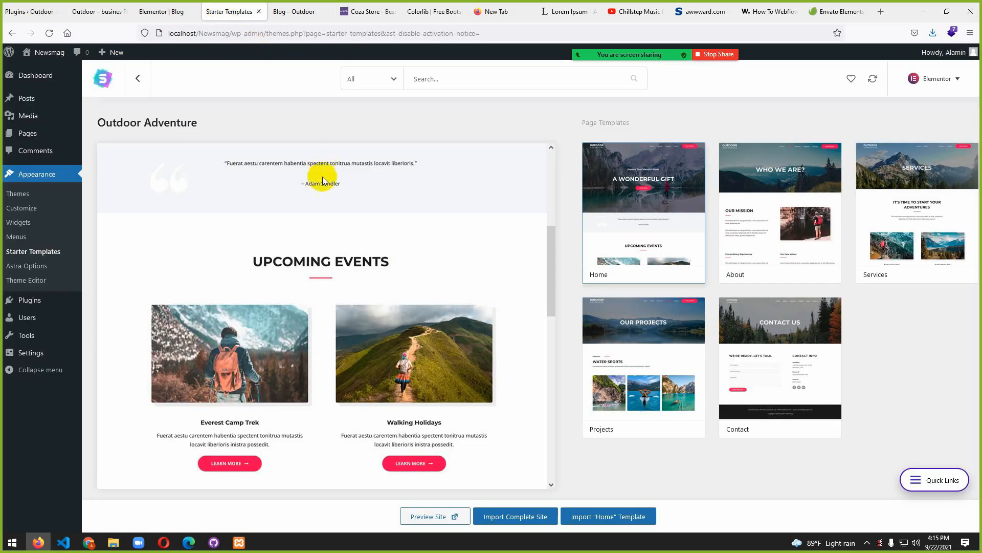
left_click(83, 13)
scroll(305, 275, "down", 9)
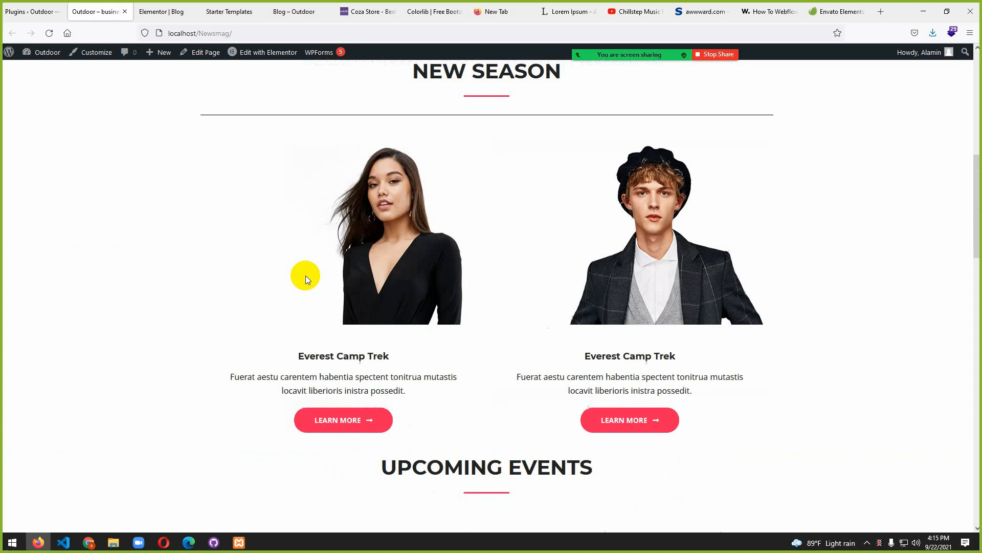
left_click(20, 9)
scroll(240, 324, "down", 2)
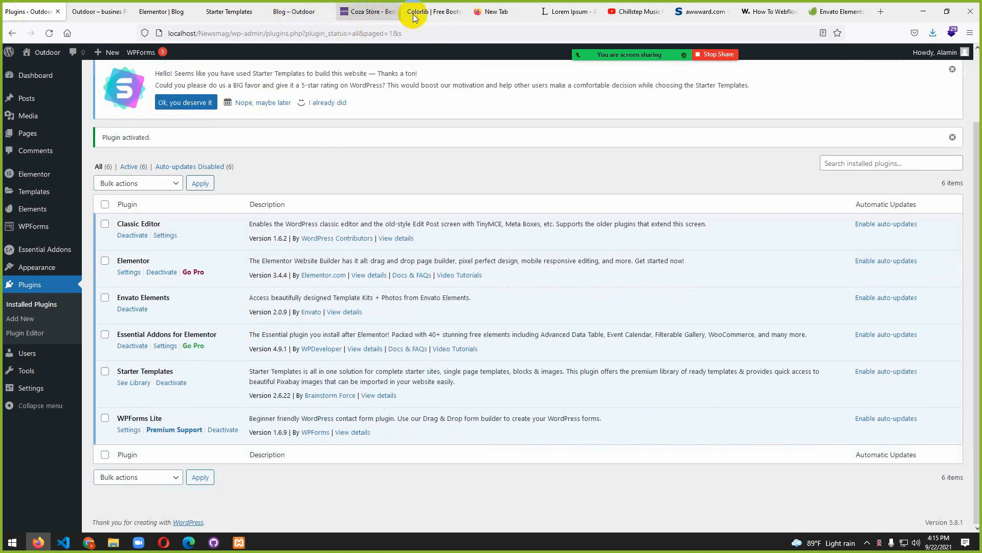
left_click(294, 11)
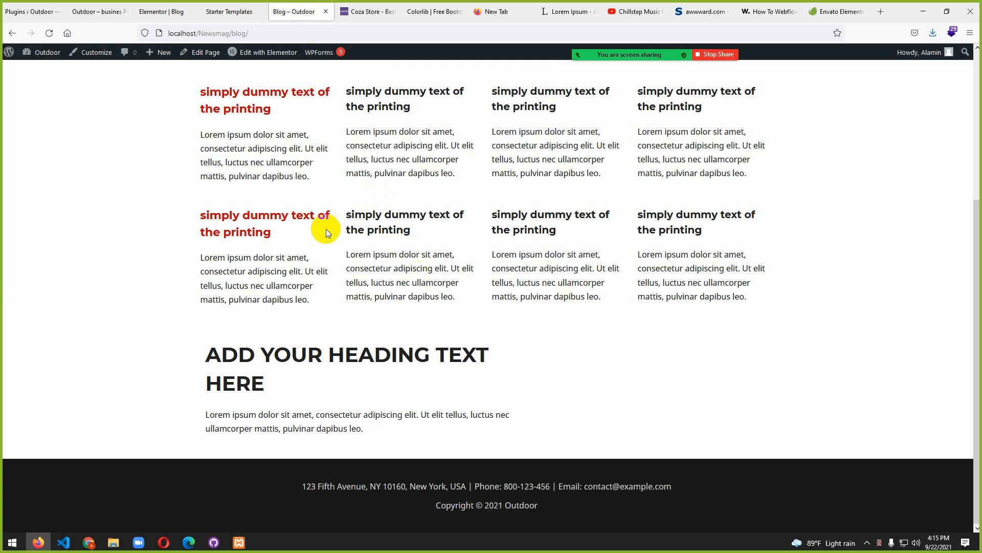
left_click(230, 14)
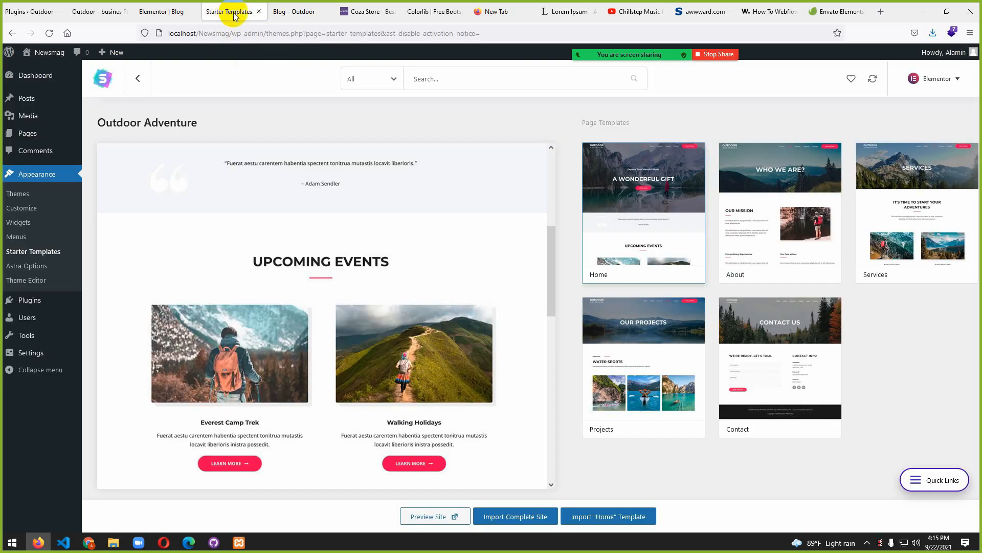
left_click(97, 12)
scroll(429, 306, "down", 3)
scroll(435, 305, "down", 15)
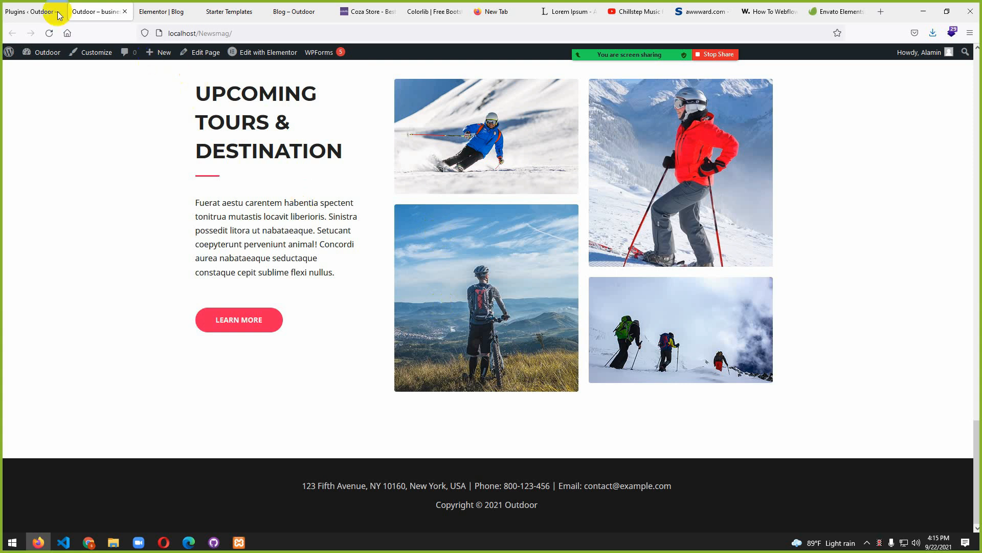
- From the WordPress dashboard, go to the list of all pages and open the Blog page for editing with Elementor
left_click(26, 12)
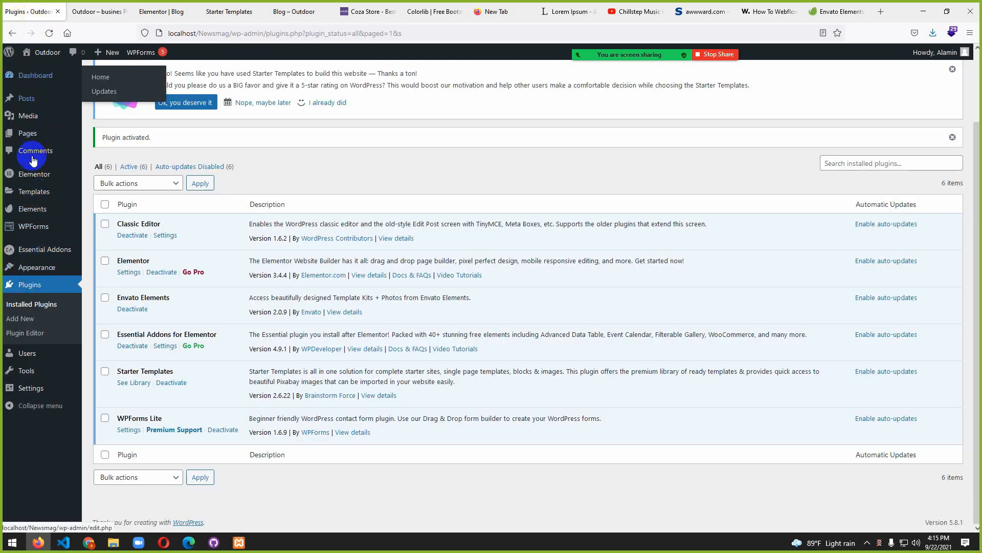
mouse_move(32, 199)
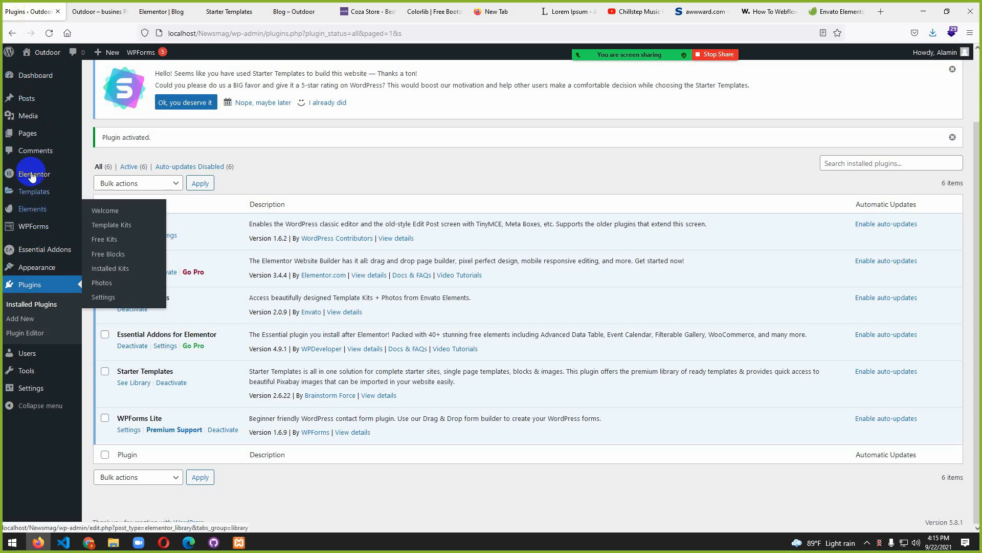
mouse_move(28, 133)
left_click(107, 135)
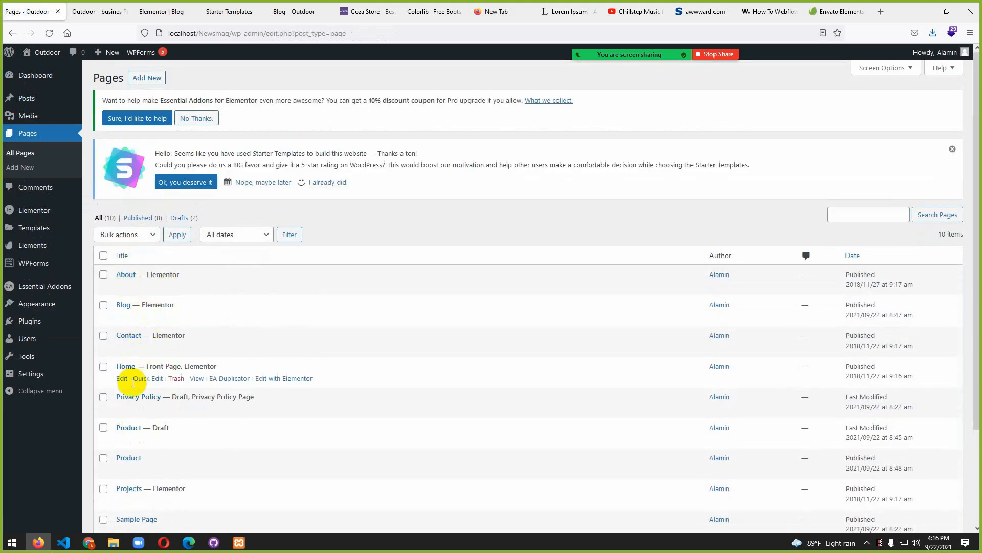
left_click(273, 318)
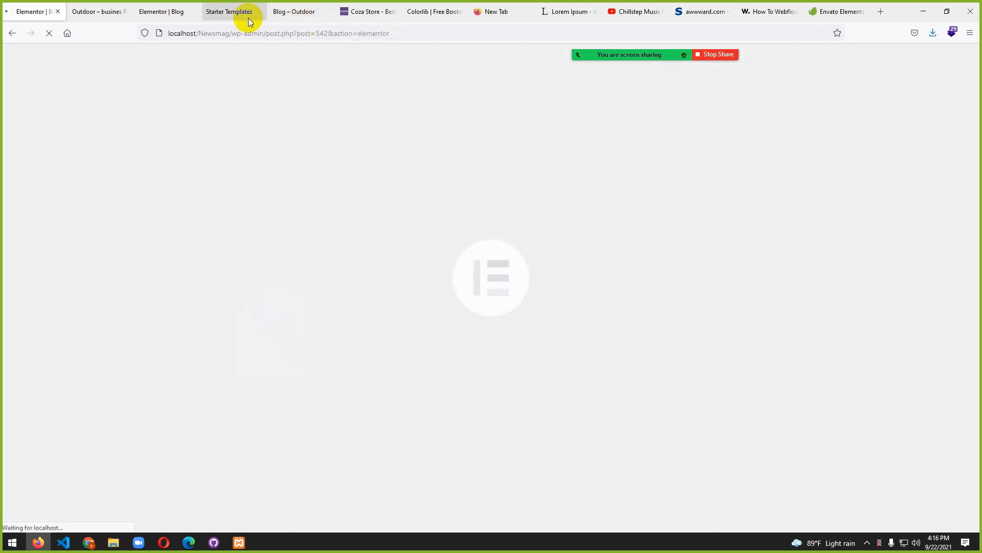
- Close the eight browser tabs after the live Blog page, from Coza Store through Envato Elements
middle_click(365, 12)
middle_click(365, 12)
middle_click(365, 12)
middle_click(366, 11)
middle_click(366, 11)
middle_click(366, 11)
middle_click(367, 11)
middle_click(366, 12)
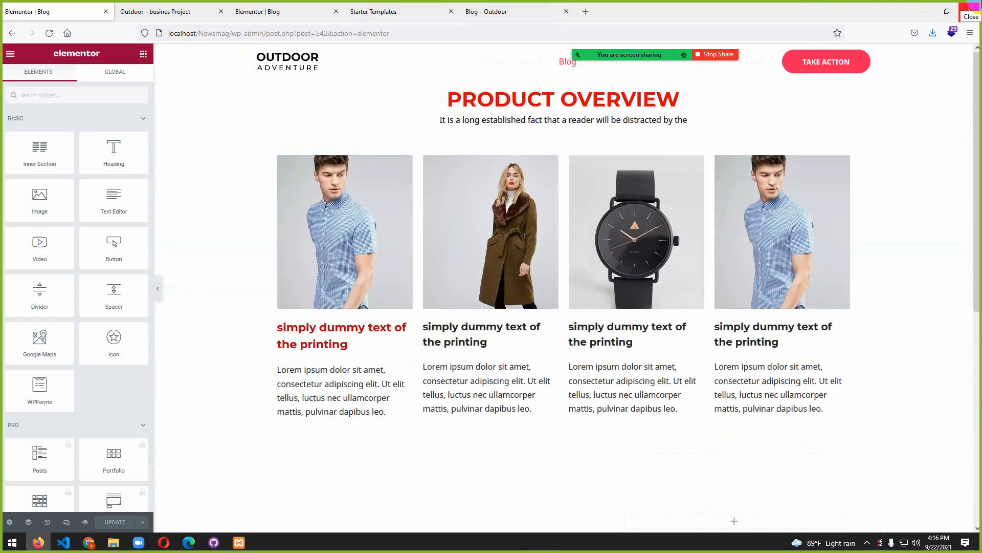
scroll(562, 333, "down", 10)
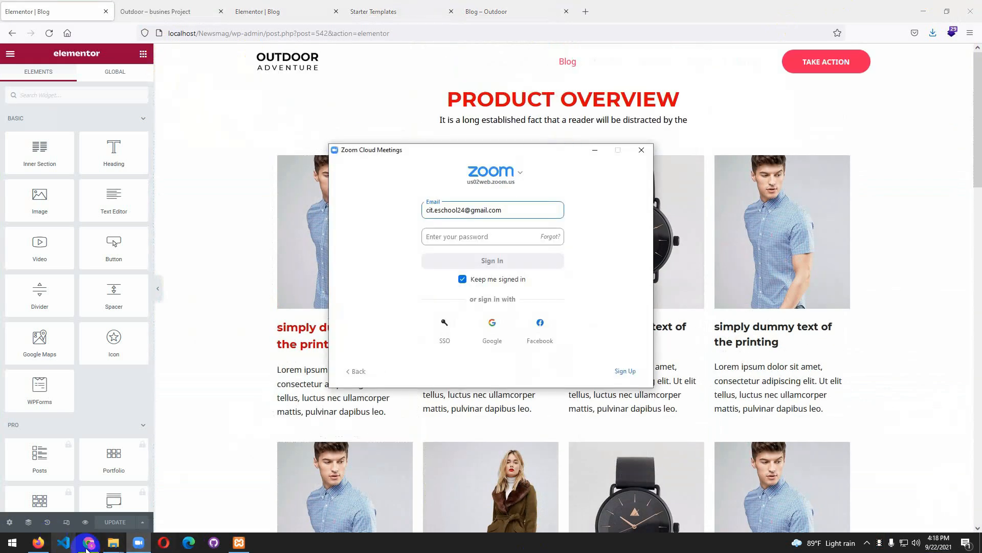
mouse_move(91, 547)
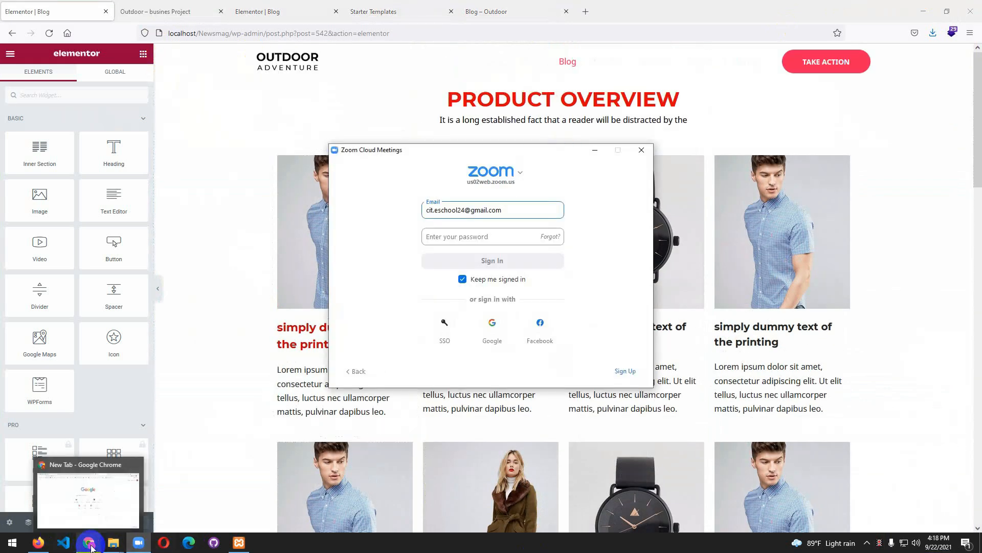